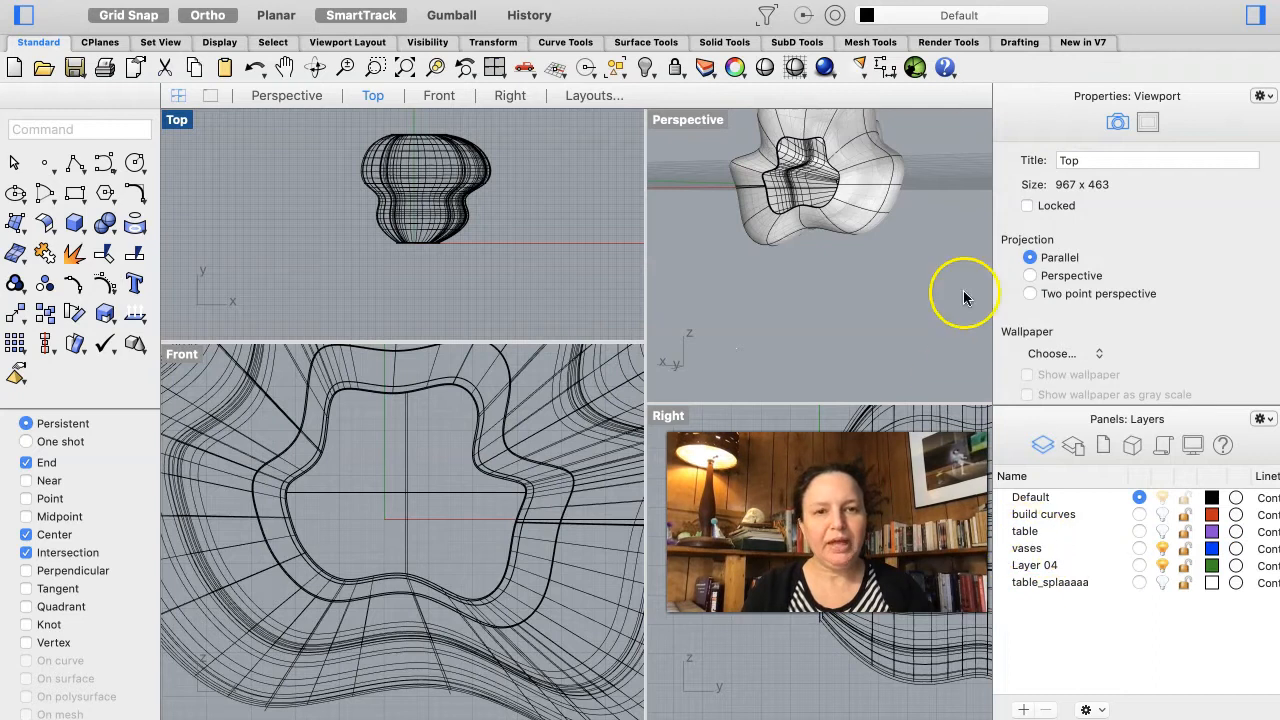
Step: Select all the existing objects and move them onto the vases layer
{"action": "left_click", "coordinate": [852, 193]}
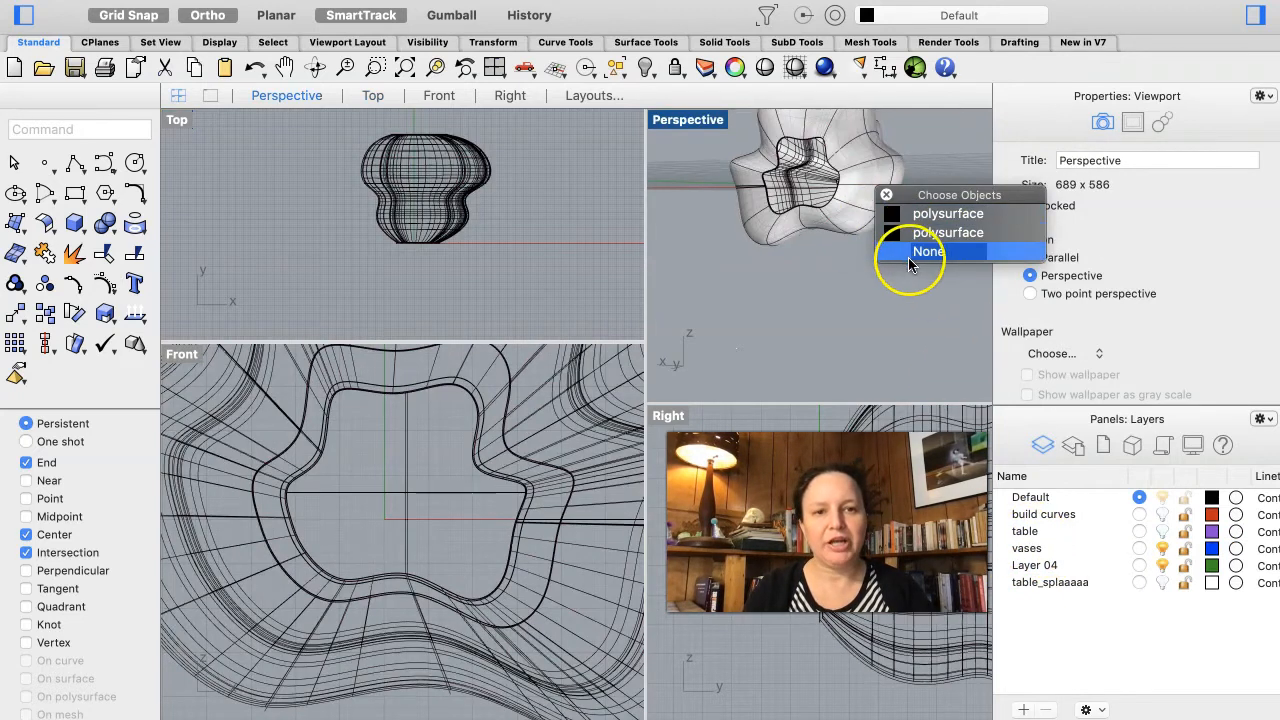
{"action": "left_click", "coordinate": [910, 253]}
{"action": "left_click_drag", "start_coordinate": [538, 128], "coordinate": [290, 261]}
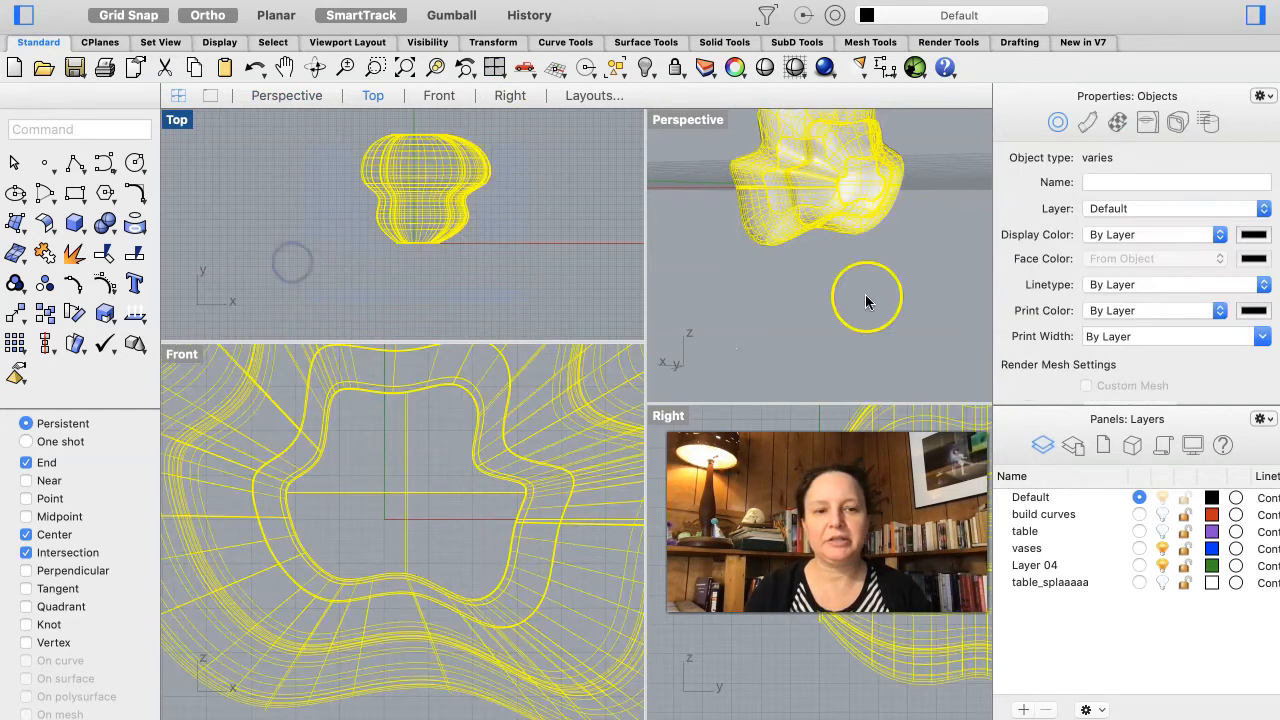
{"action": "right_click", "coordinate": [1038, 548]}
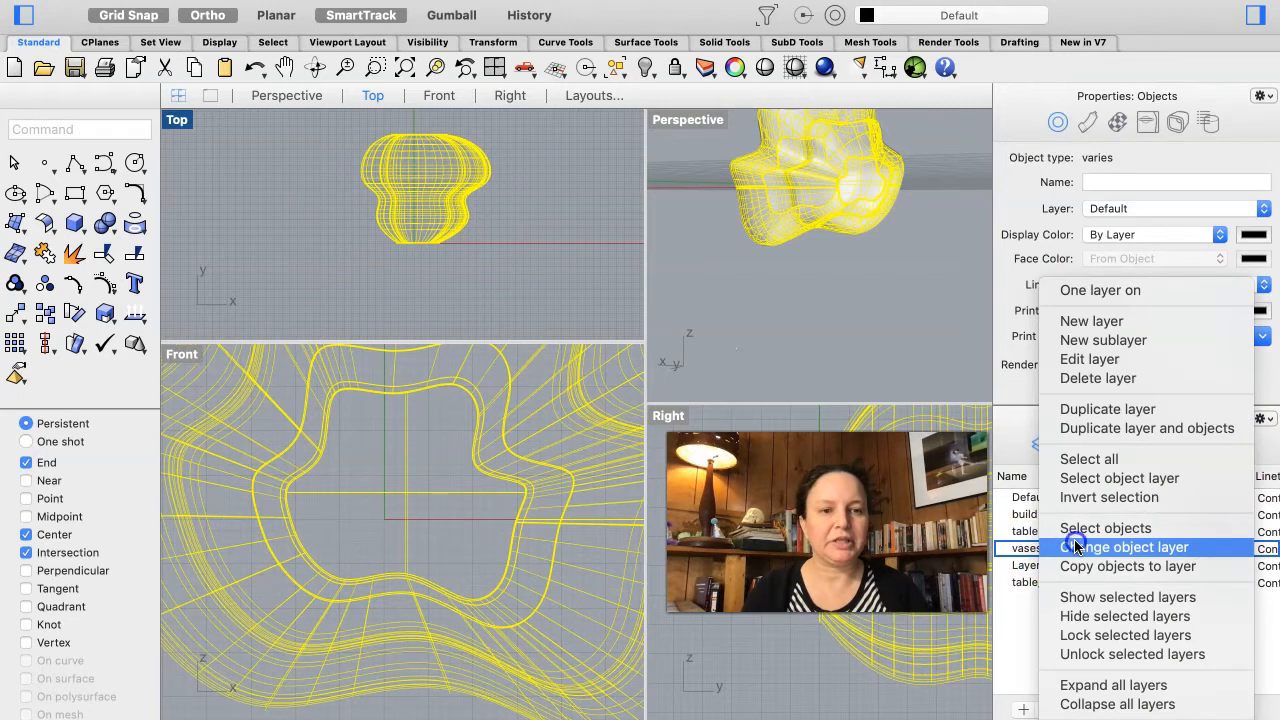
{"action": "left_click", "coordinate": [1076, 545]}
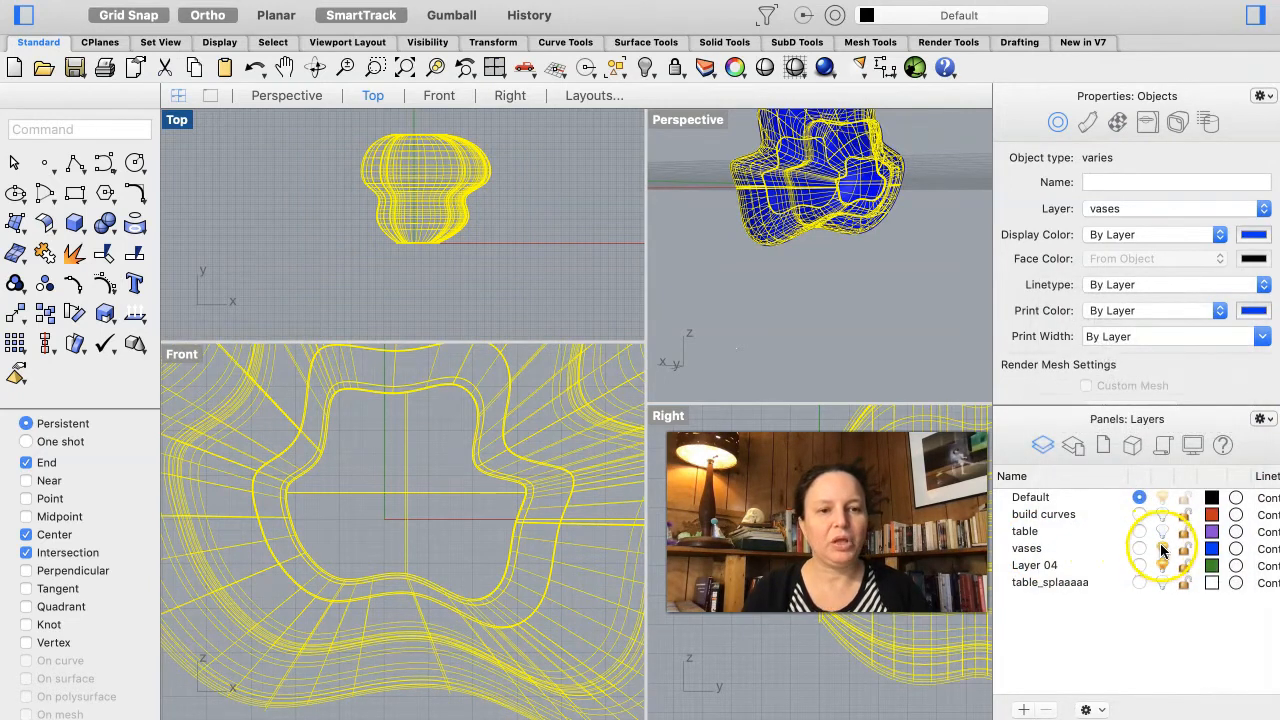
Step: Hide the vases layer and enlarge the Top and Front viewports by resizing the viewport splits
{"action": "left_click", "coordinate": [1162, 548]}
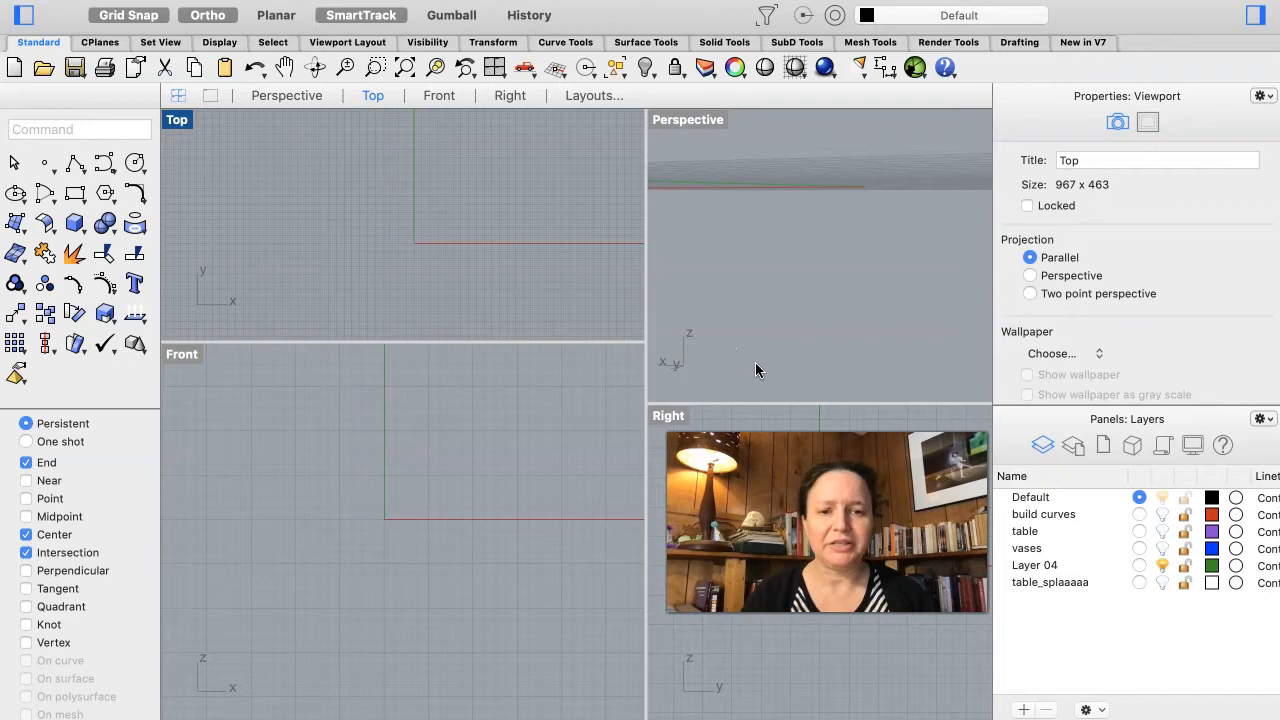
{"action": "left_click_drag", "start_coordinate": [651, 379], "coordinate": [746, 374]}
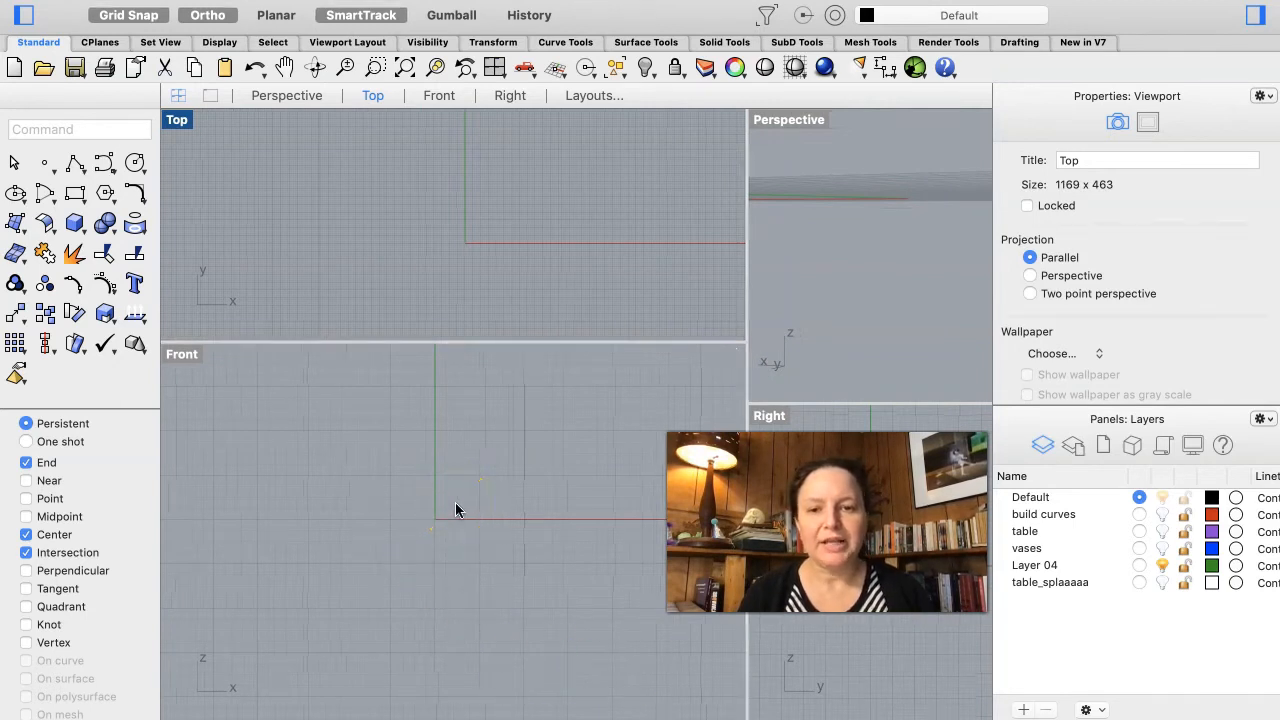
{"action": "left_click_drag", "start_coordinate": [474, 343], "coordinate": [409, 541]}
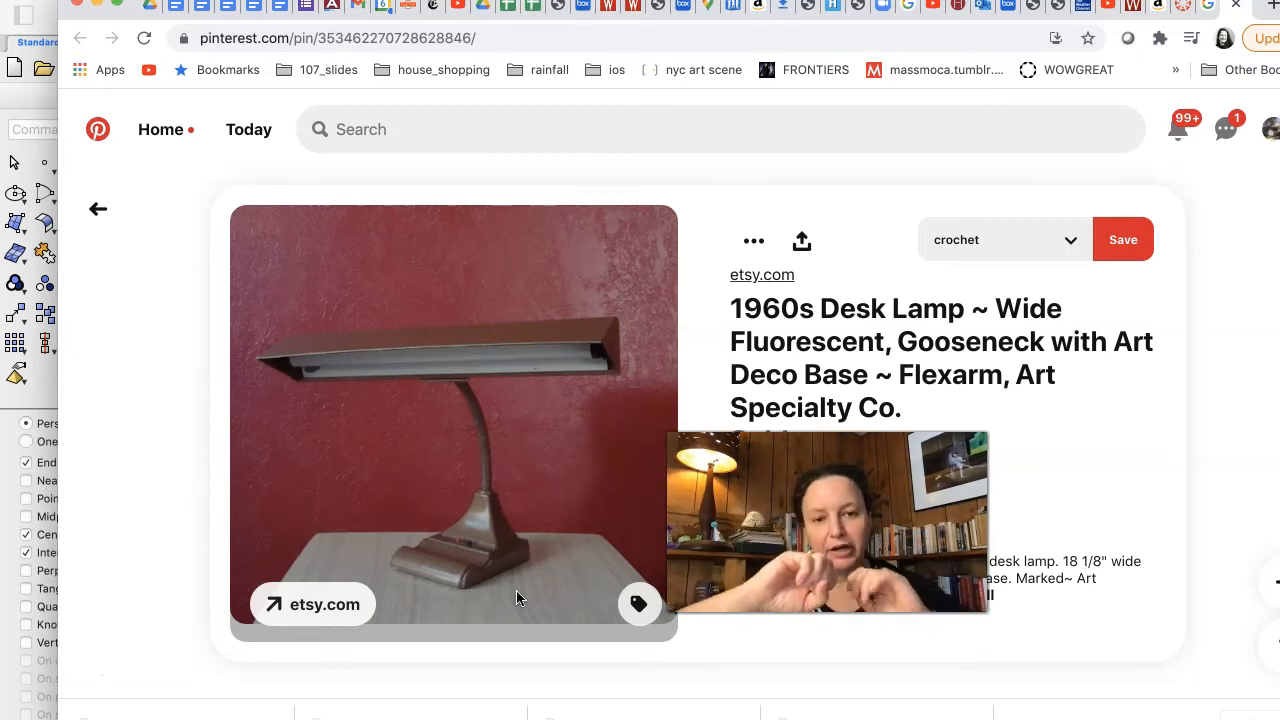
Step: Examine the browser's reference photo of the 1960s desk lamp with the gooseneck and Art Deco base
{"action": "key", "text": "super+Tab"}
{"action": "left_click", "coordinate": [436, 575]}
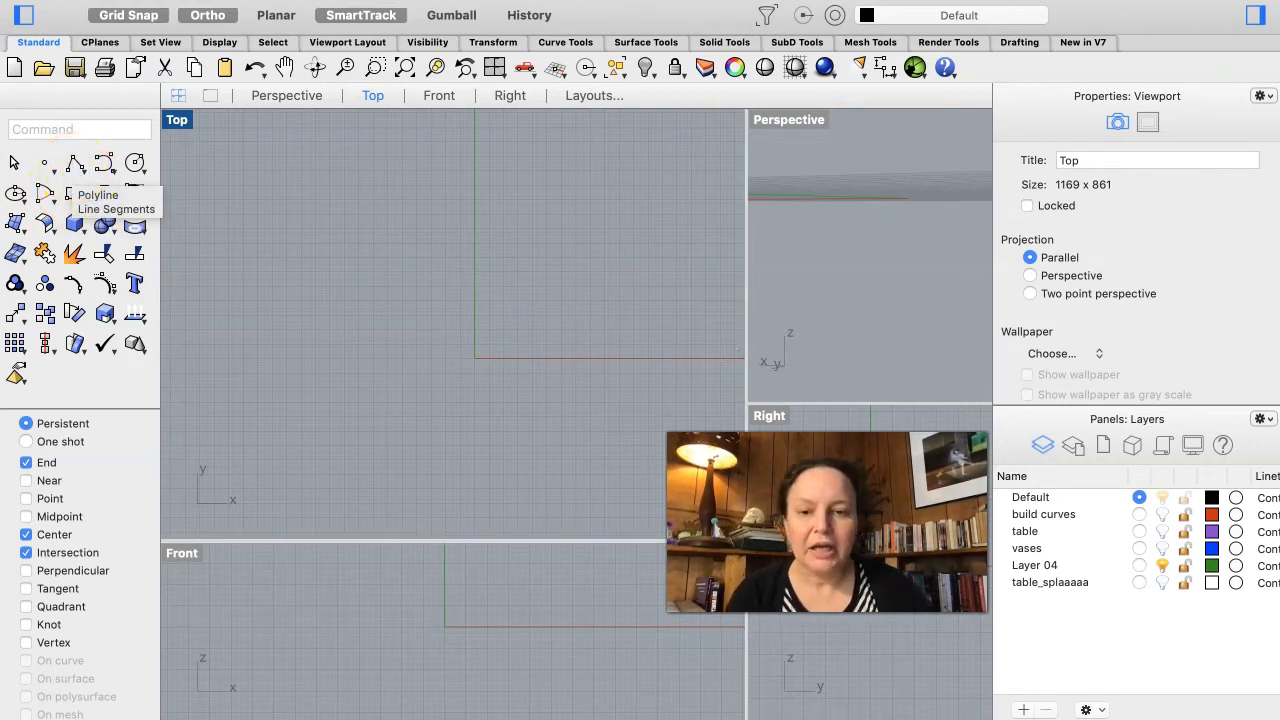
{"action": "key", "text": "super+Tab"}
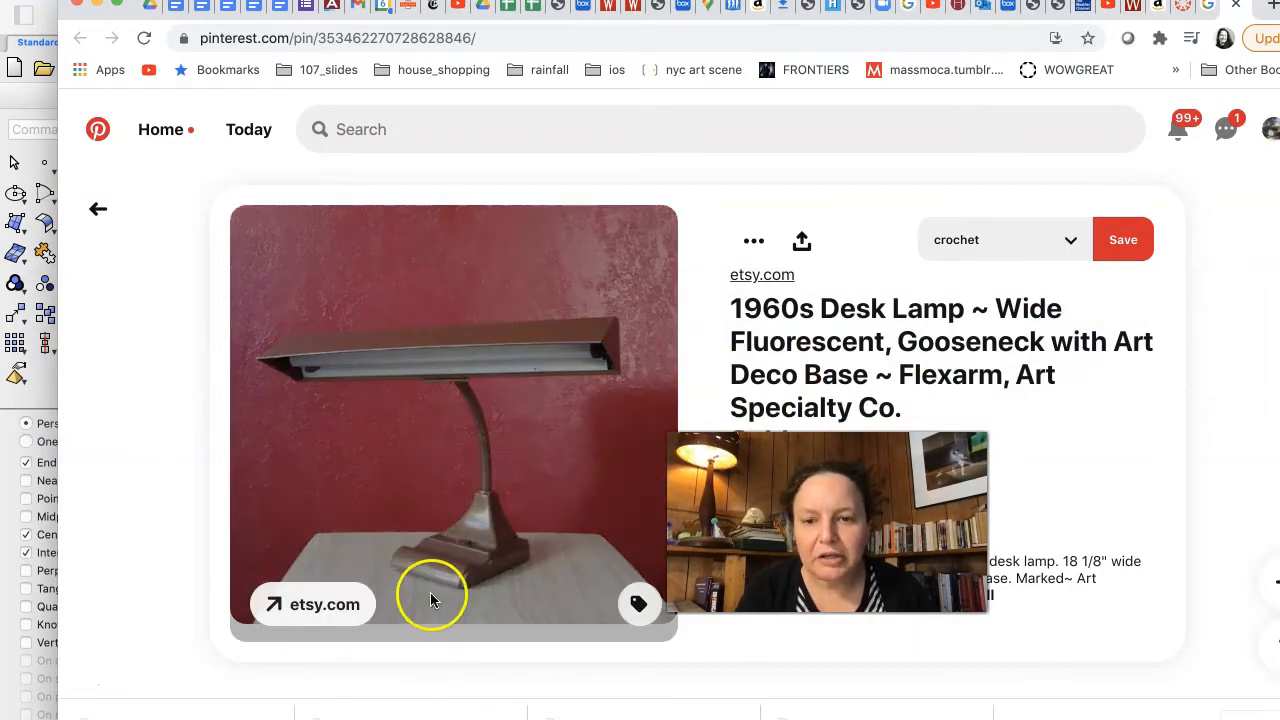
{"action": "key", "text": "super+Tab"}
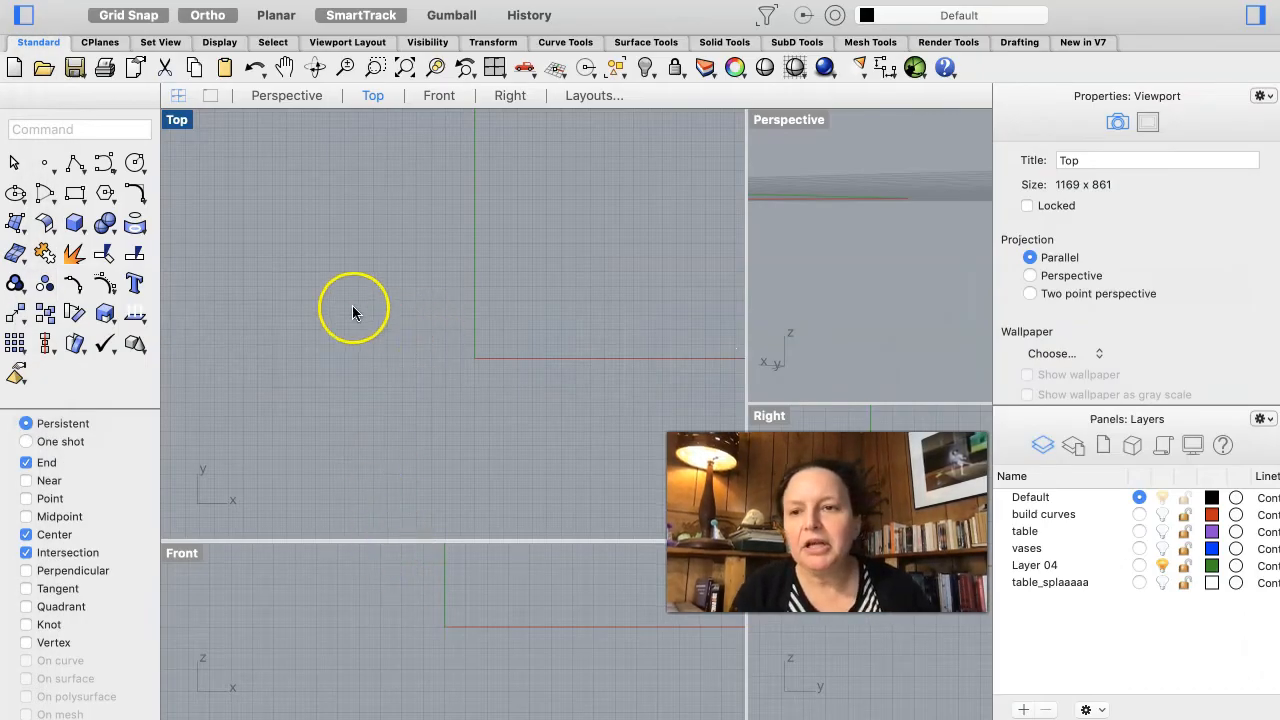
Step: Draw a tall corner-to-corner rectangle in the Top view with its lower-left corner at the origin
{"action": "left_click", "coordinate": [73, 191]}
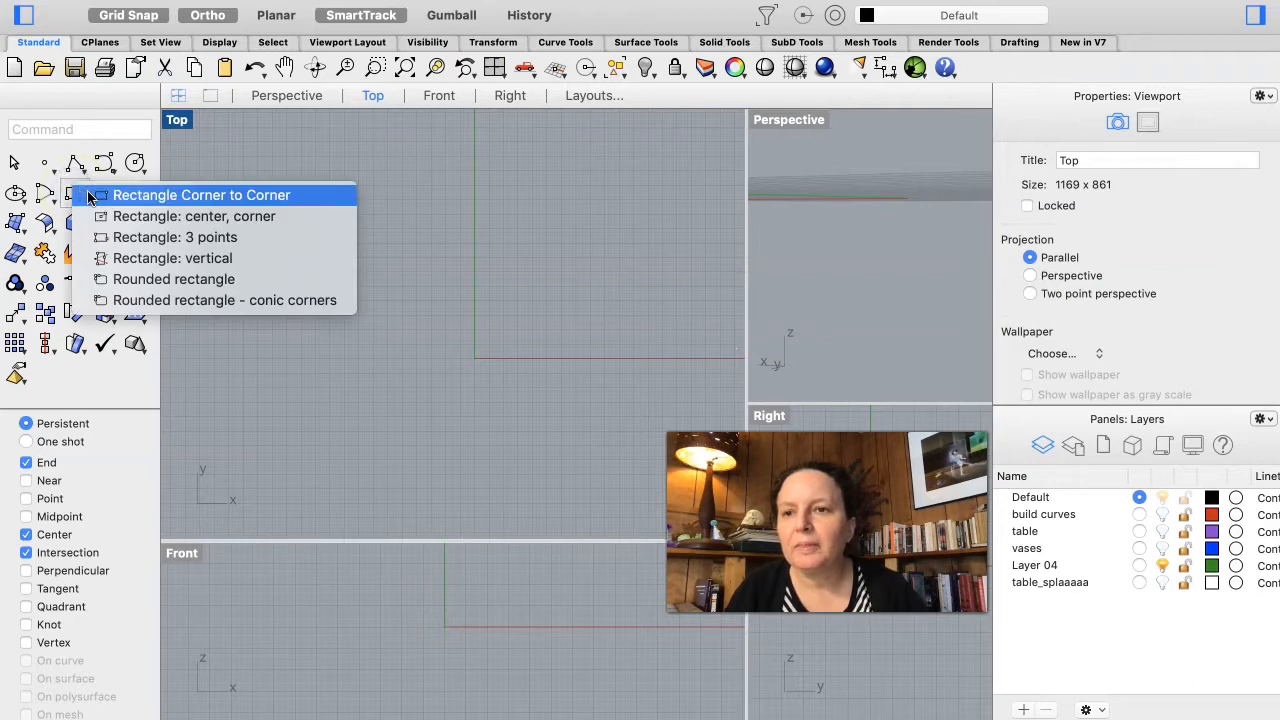
{"action": "left_click", "coordinate": [101, 279]}
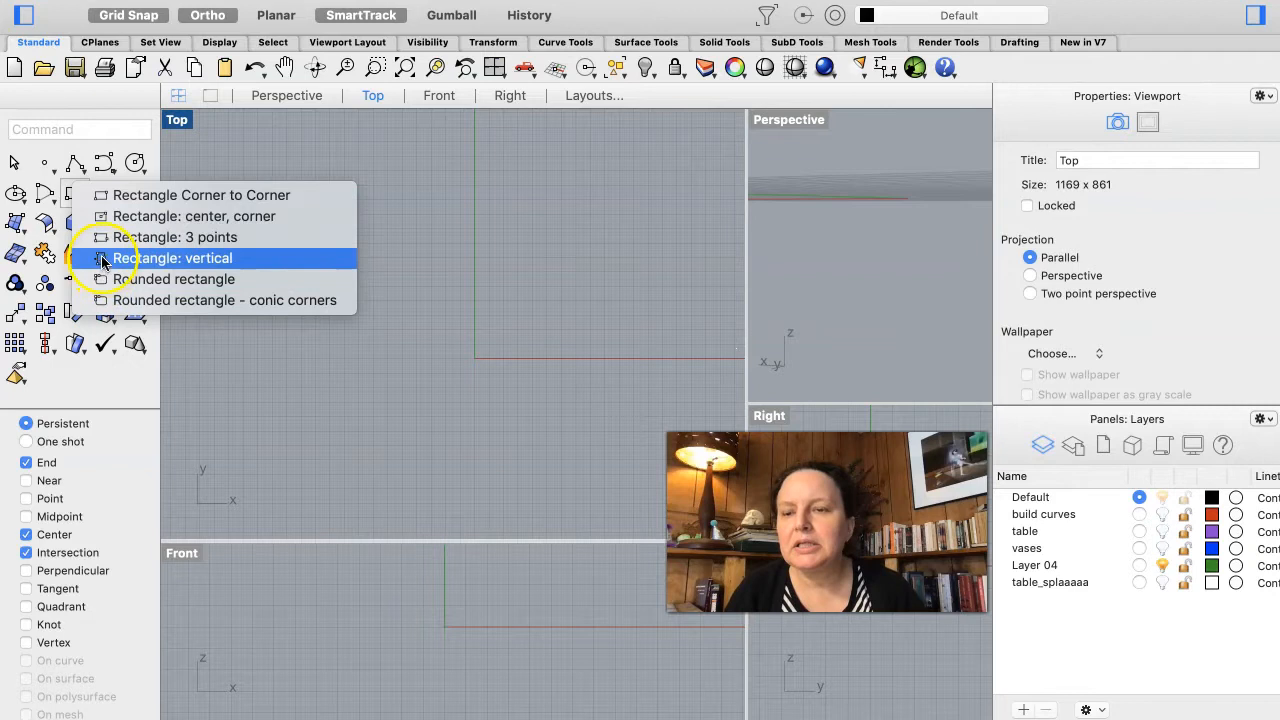
{"action": "left_click", "coordinate": [110, 194]}
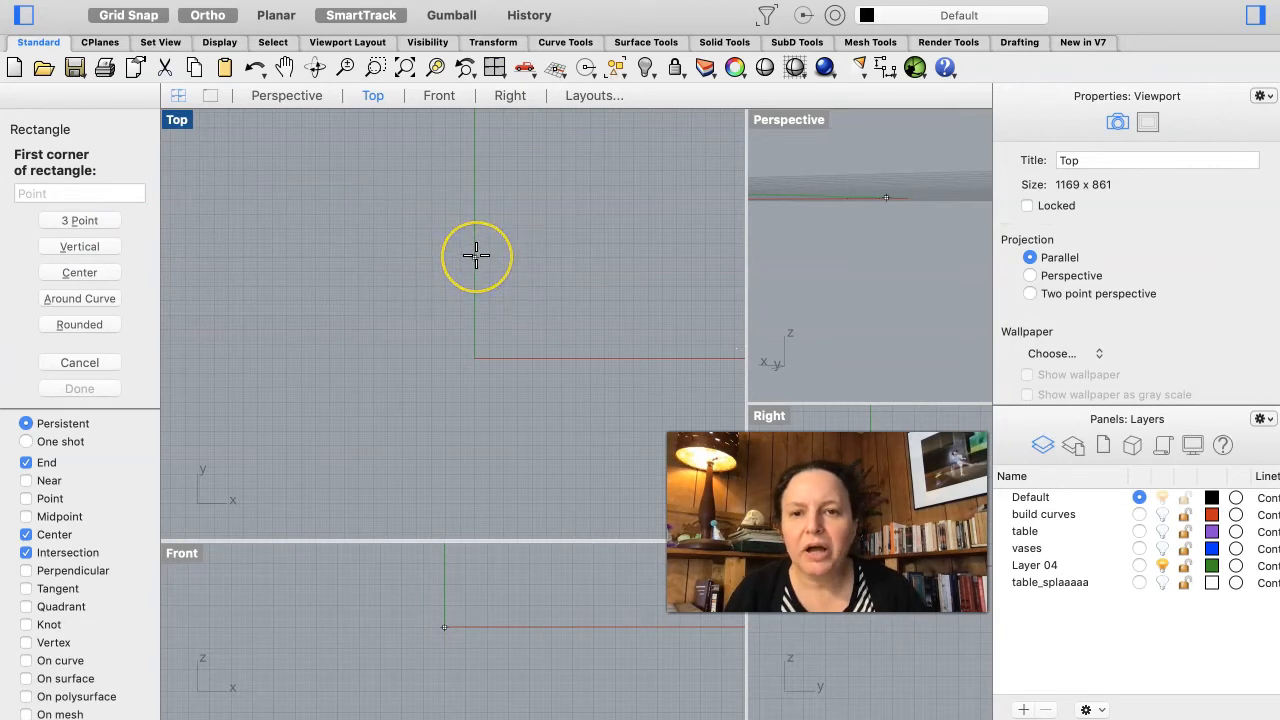
{"action": "left_click_drag", "start_coordinate": [476, 256], "coordinate": [562, 357]}
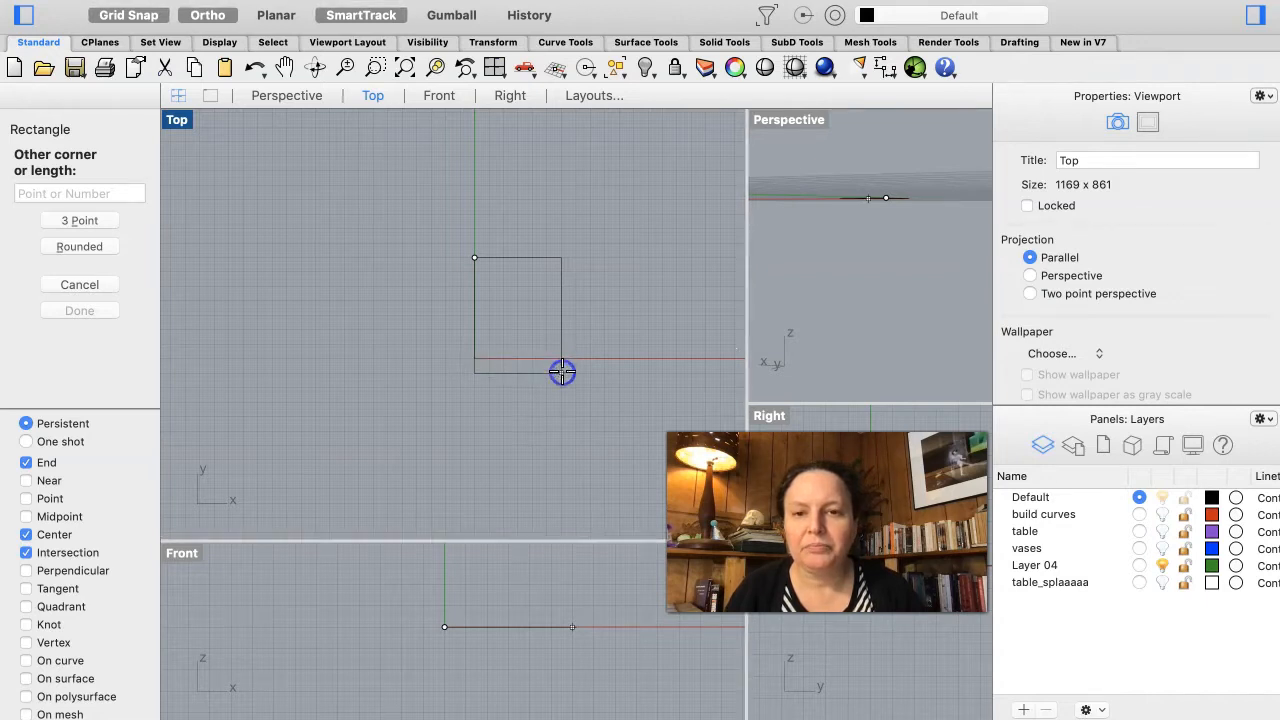
{"action": "left_click", "coordinate": [562, 373]}
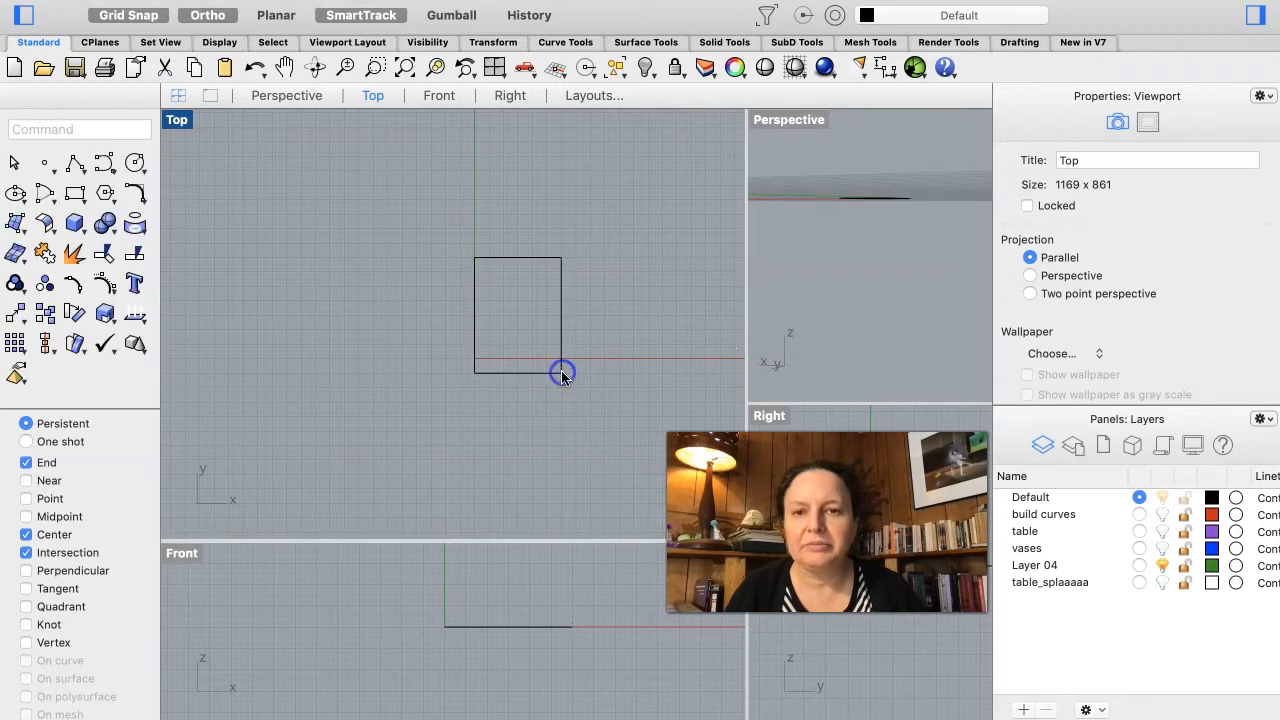
Step: Frame the rectangle in the Top view and compare it with the lamp reference photo again
{"action": "scroll", "coordinate": [497, 372], "scroll_direction": "up", "scroll_amount": 3}
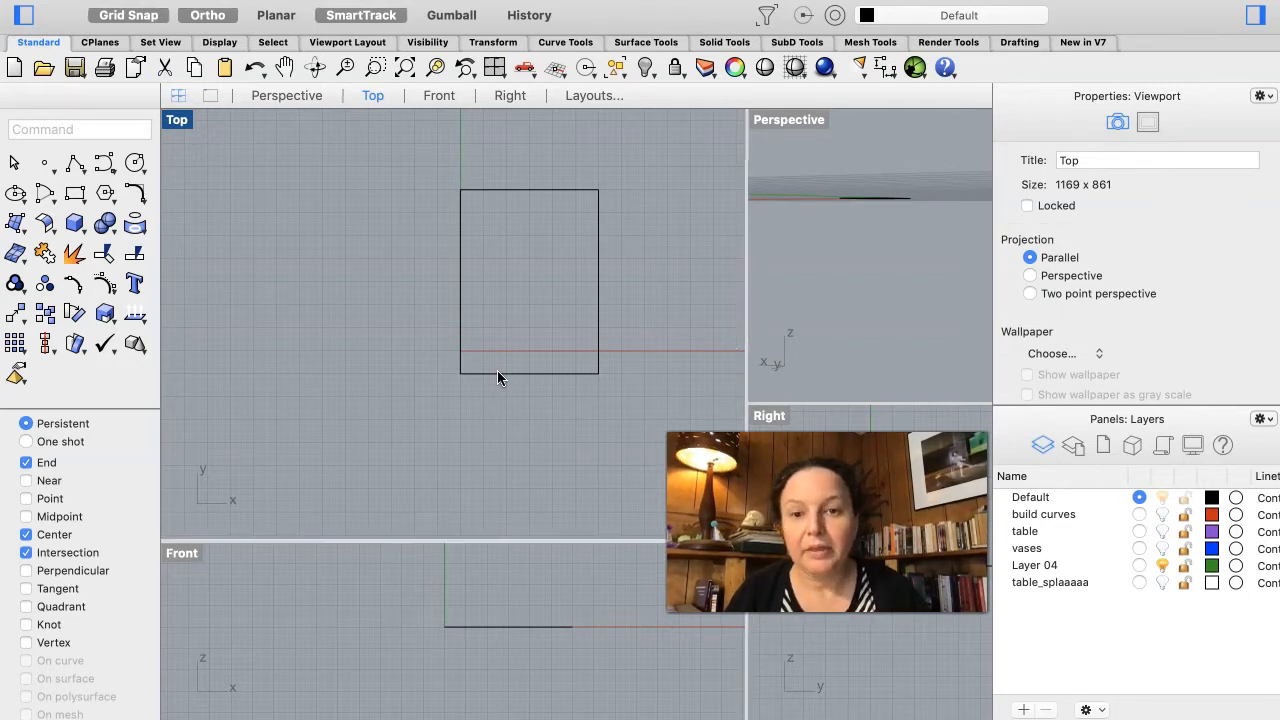
{"action": "left_click_drag", "start_coordinate": [486, 373], "coordinate": [529, 255]}
{"action": "left_click", "coordinate": [402, 221]}
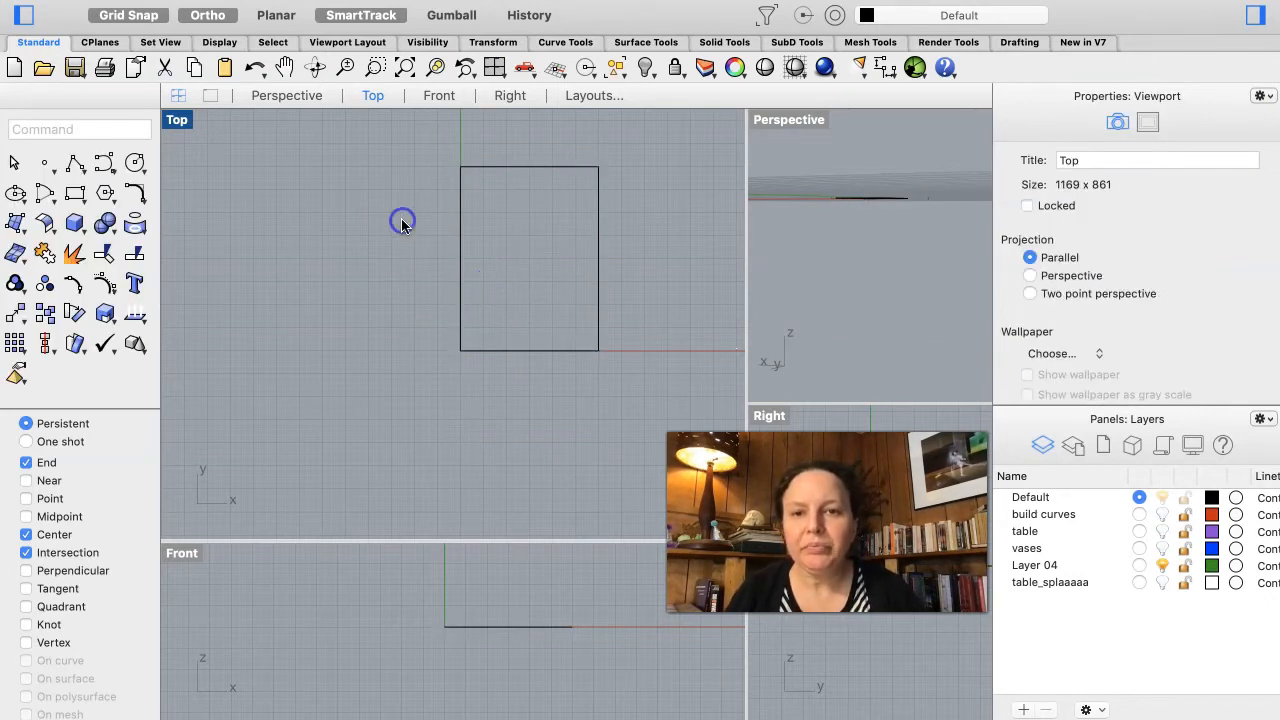
{"action": "right_click_drag", "start_coordinate": [631, 297], "coordinate": [593, 333]}
{"action": "left_click", "coordinate": [466, 330]}
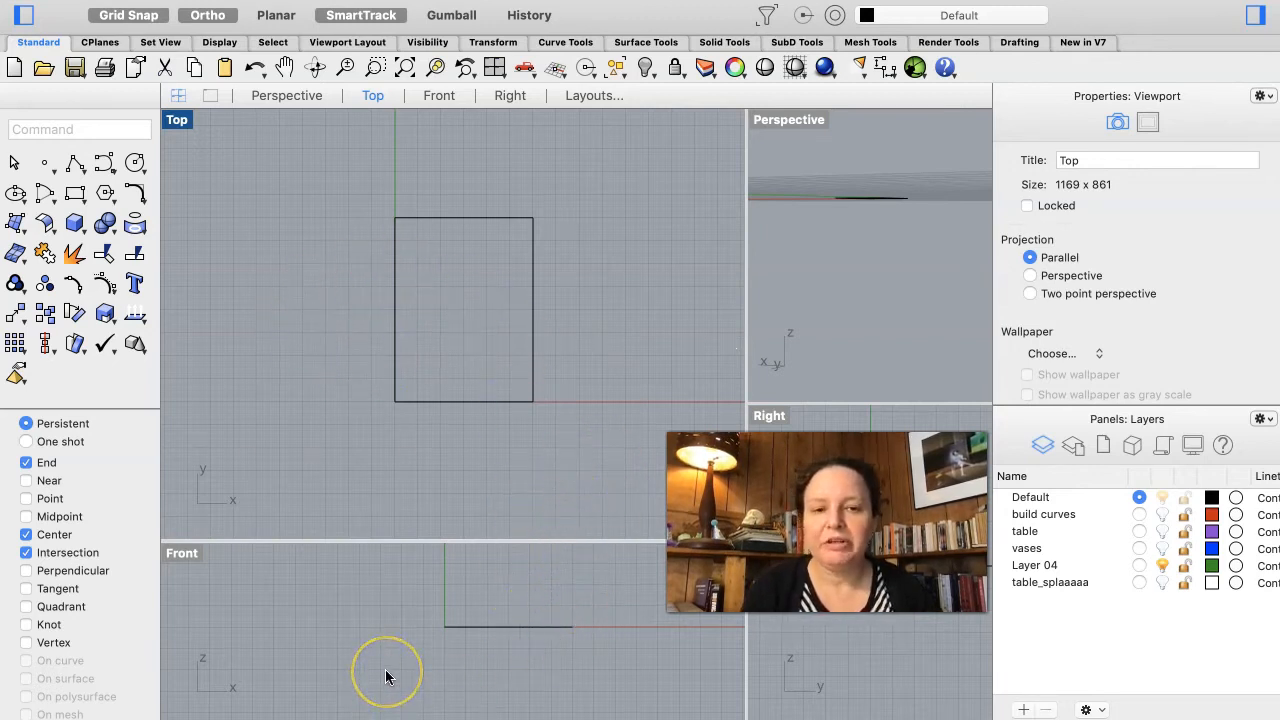
{"action": "key", "text": "super+Tab"}
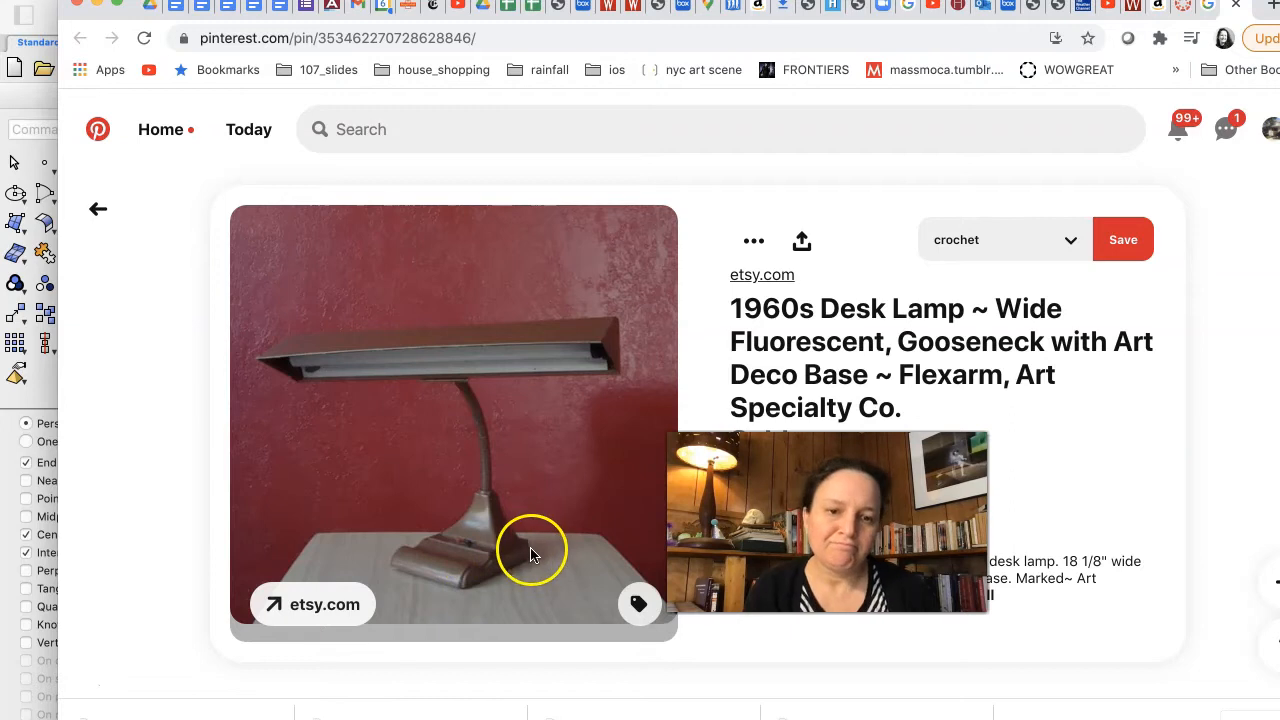
{"action": "key", "text": "super+Tab"}
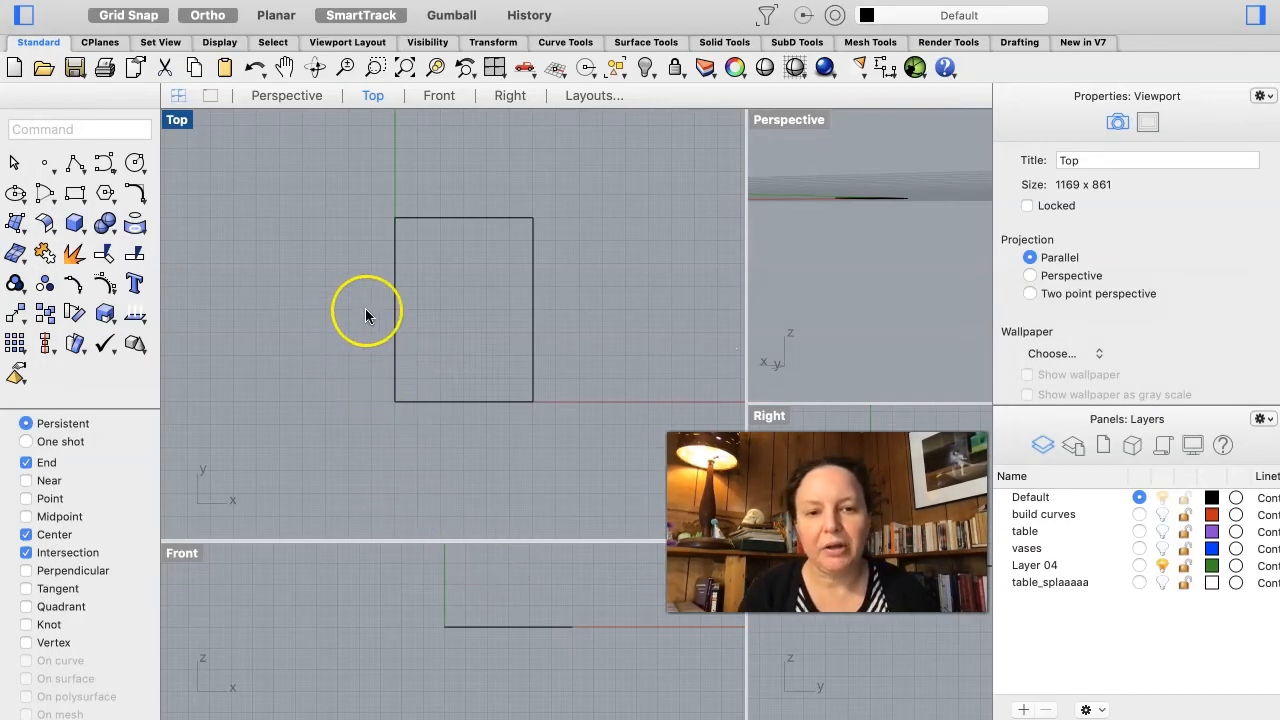
Step: Enlarge the Perspective and Right viewports and orbit the Perspective view to show the rectangle
{"action": "scroll", "coordinate": [365, 308], "scroll_direction": "right", "scroll_amount": 2}
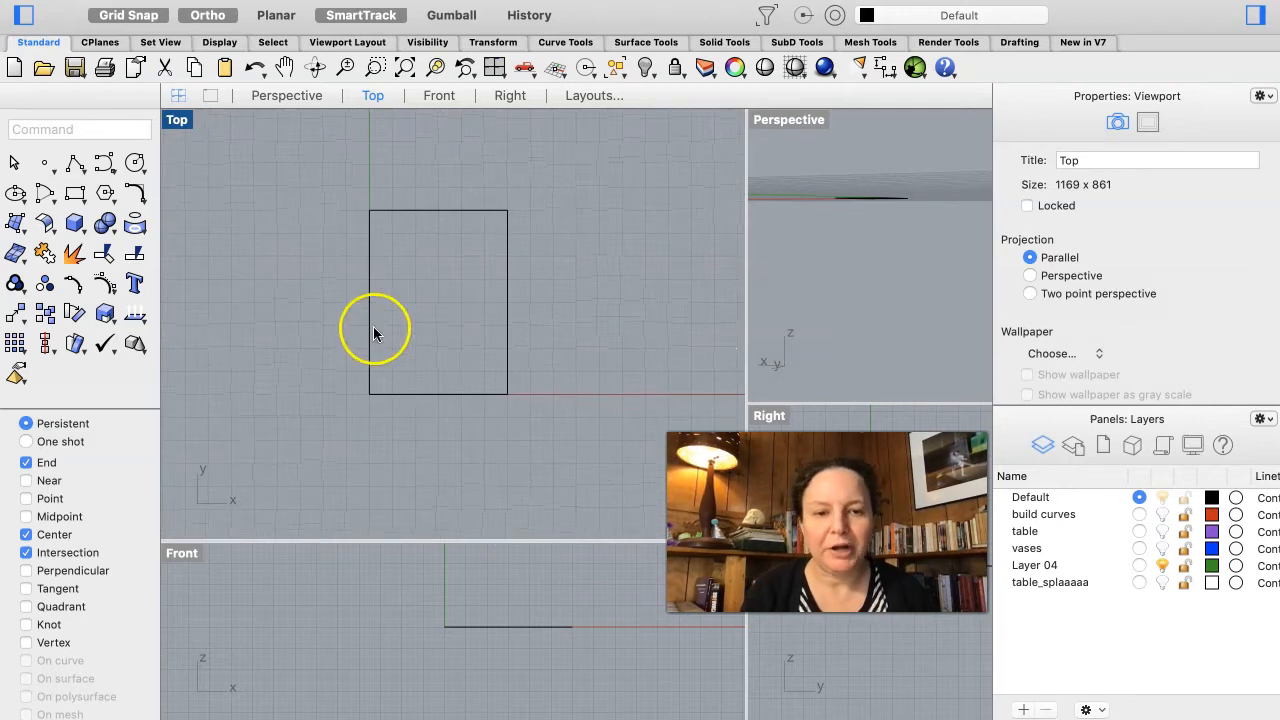
{"action": "left_click_drag", "start_coordinate": [508, 540], "coordinate": [527, 384]}
{"action": "scroll", "coordinate": [505, 508], "scroll_direction": "right", "scroll_amount": 5}
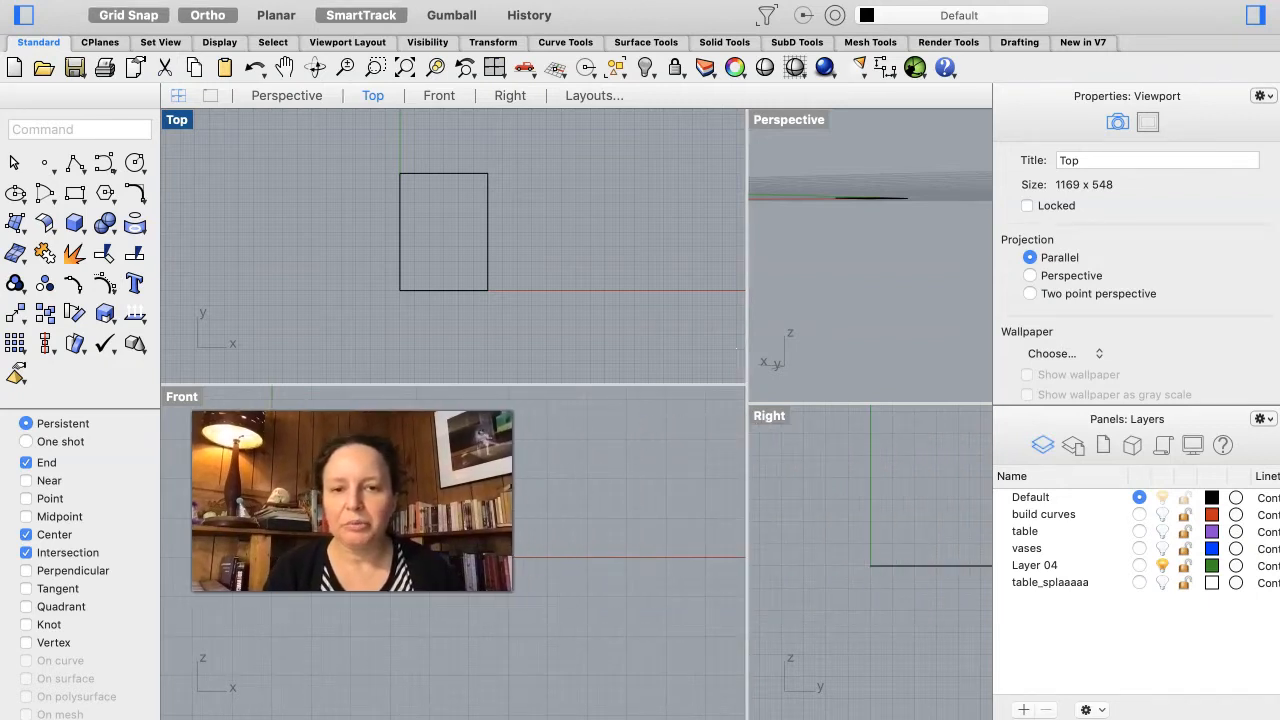
{"action": "left_click_drag", "start_coordinate": [746, 463], "coordinate": [544, 468]}
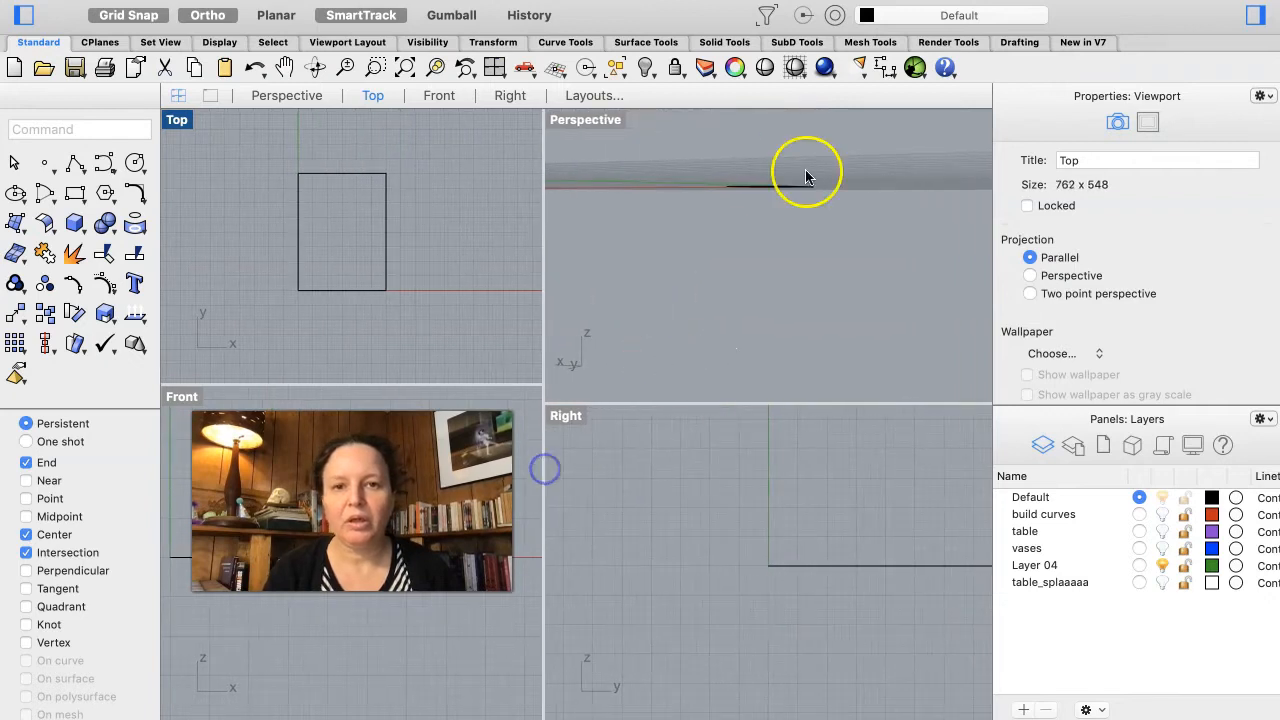
{"action": "right_click_drag", "start_coordinate": [767, 186], "coordinate": [769, 179]}
{"action": "scroll", "coordinate": [768, 178], "scroll_direction": "up", "scroll_amount": 2}
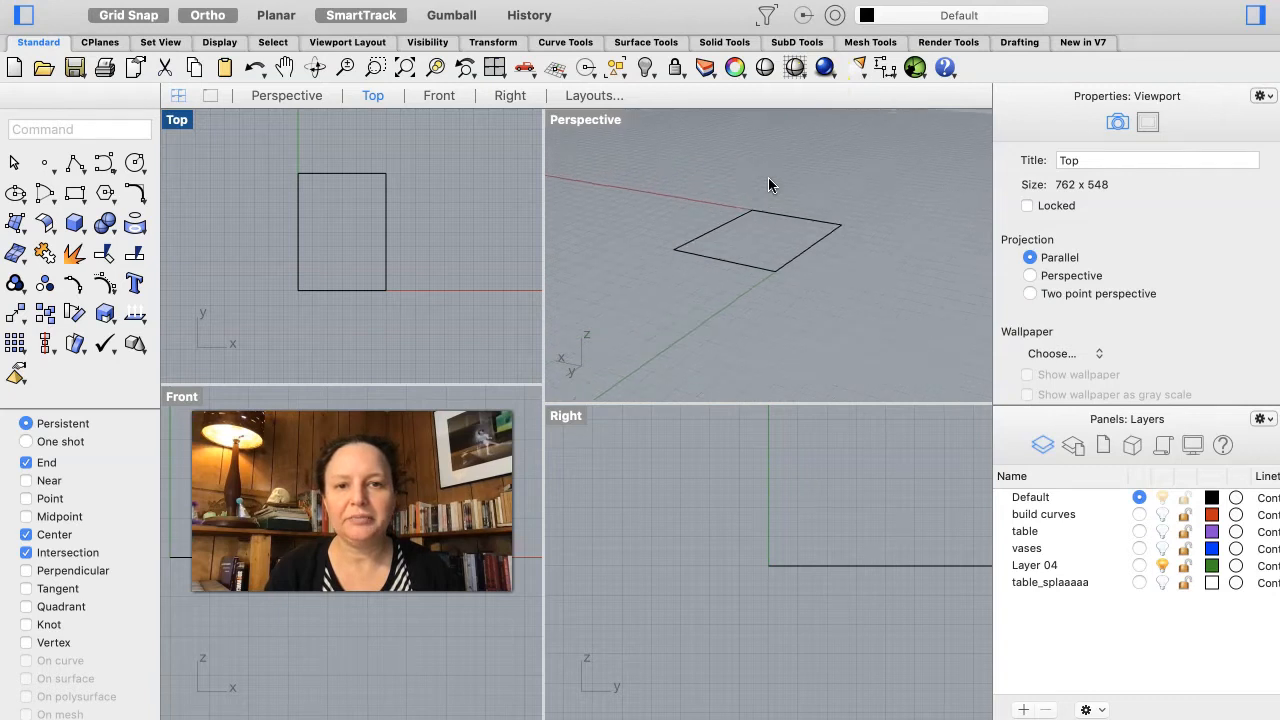
{"action": "right_click_drag", "start_coordinate": [846, 487], "coordinate": [734, 496]}
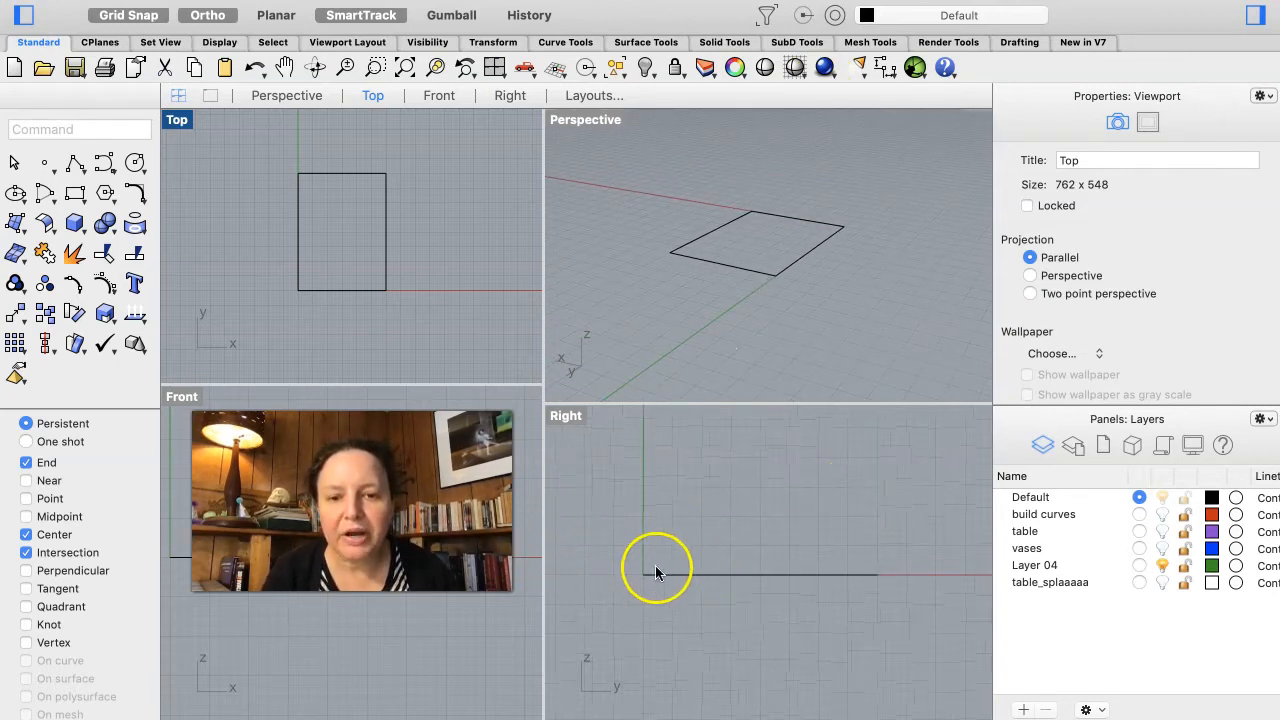
Step: With Ortho off and Planar on, draw a rising S-shaped control point curve in the Right view from the rectangle's corner
{"action": "left_click", "coordinate": [103, 166]}
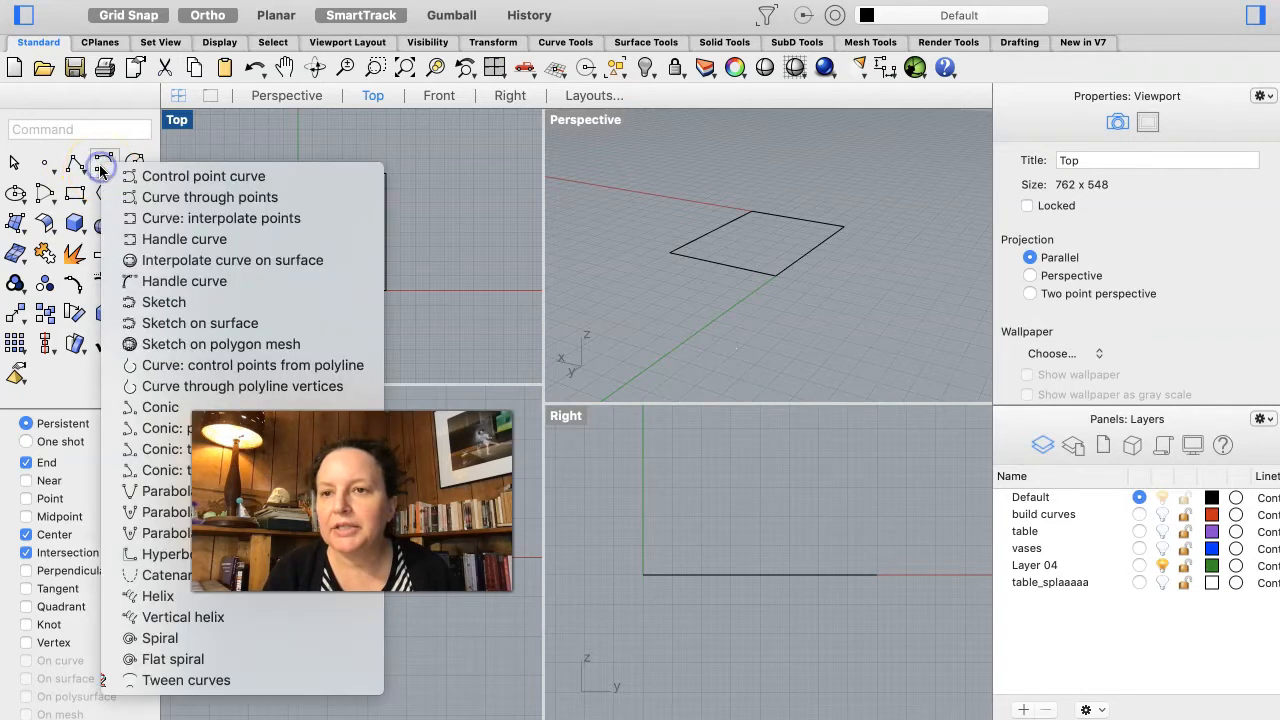
{"action": "left_click", "coordinate": [148, 177]}
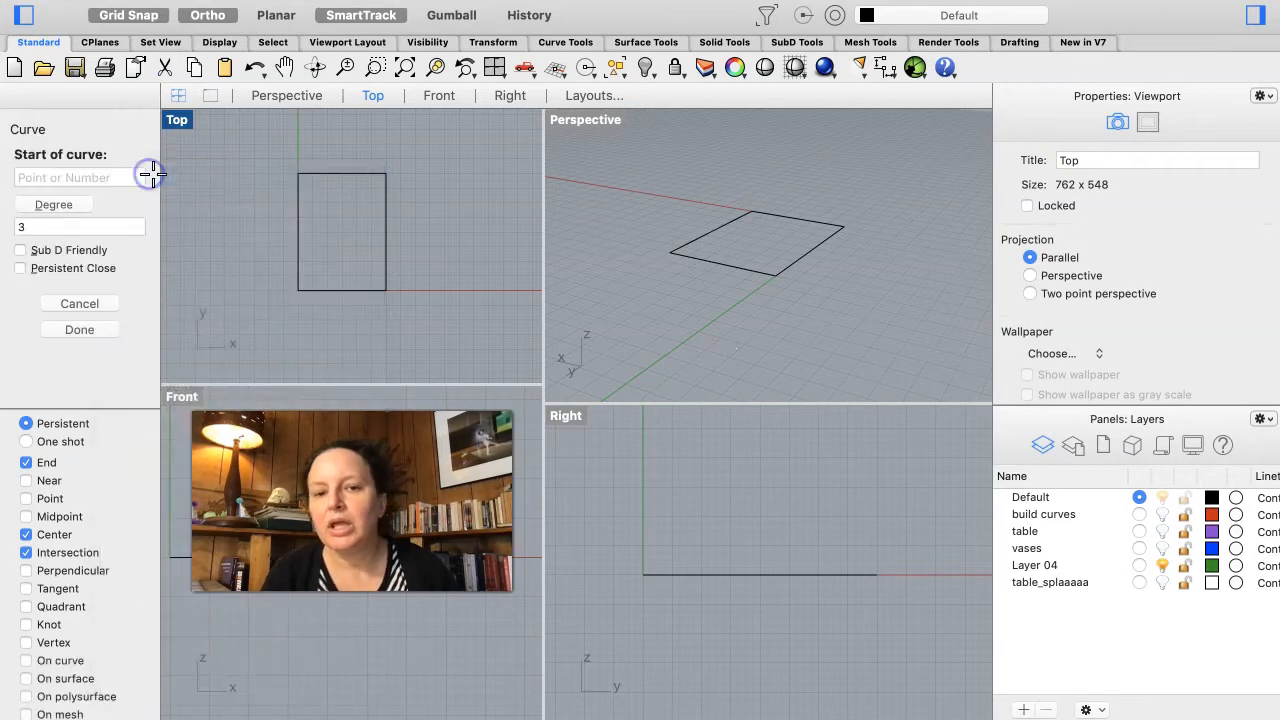
{"action": "left_click", "coordinate": [645, 573]}
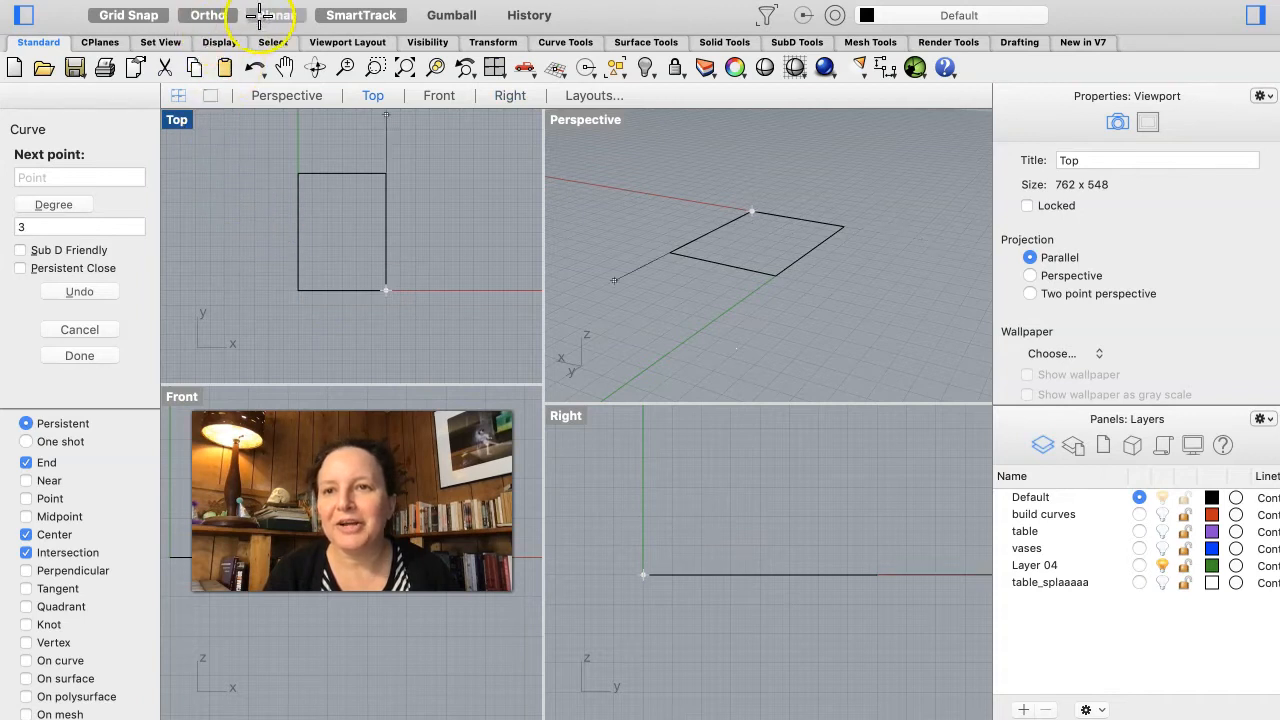
{"action": "left_click", "coordinate": [210, 14]}
{"action": "left_click", "coordinate": [275, 15]}
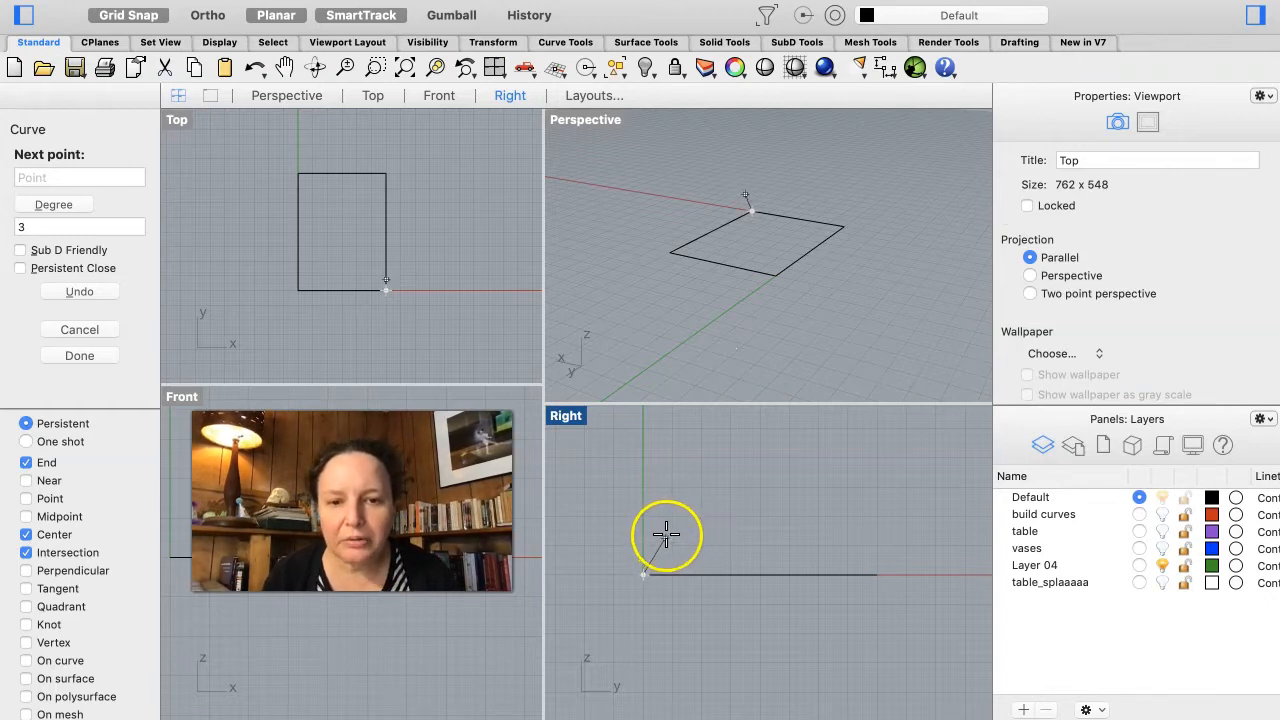
{"action": "left_click", "coordinate": [671, 532]}
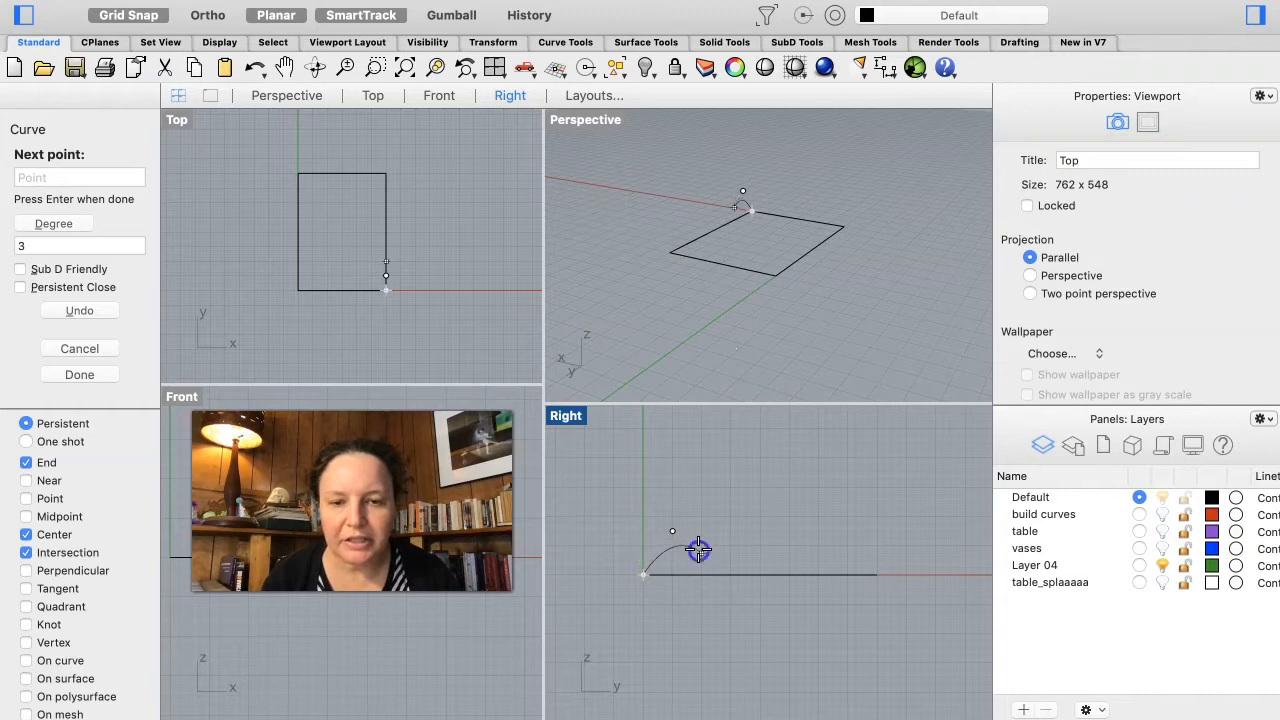
{"action": "left_click", "coordinate": [698, 549]}
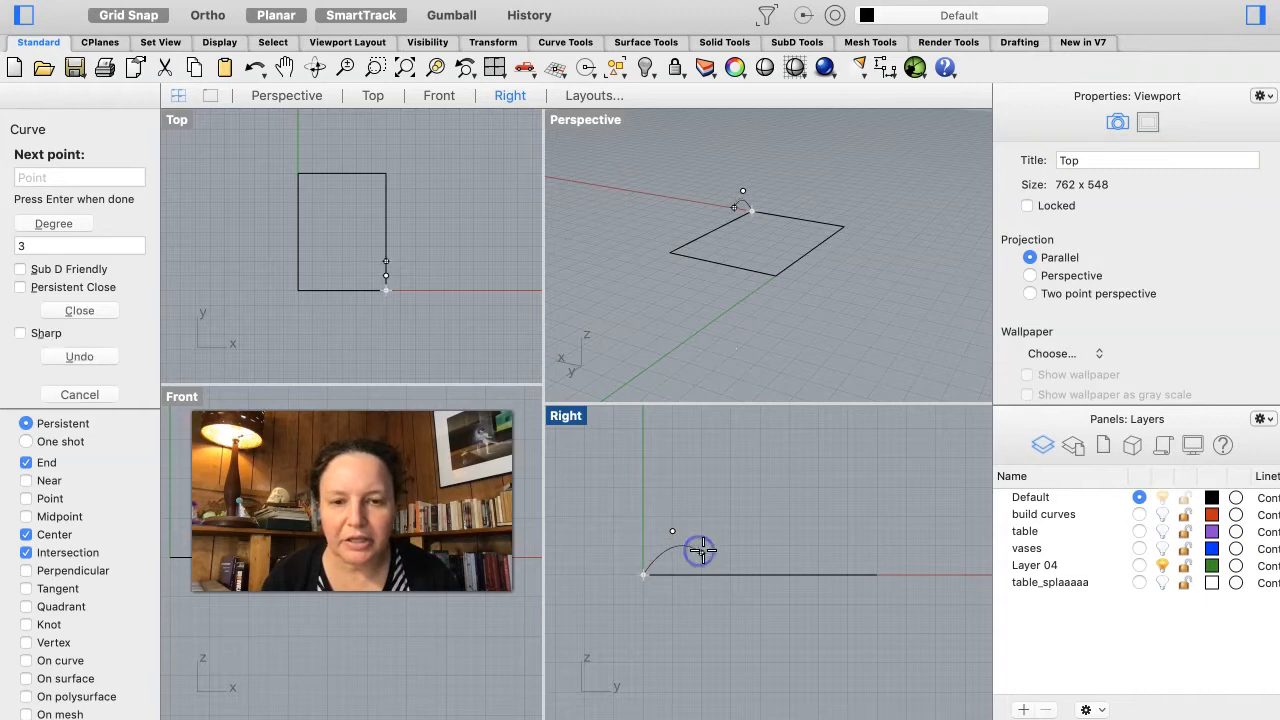
{"action": "left_click", "coordinate": [761, 531]}
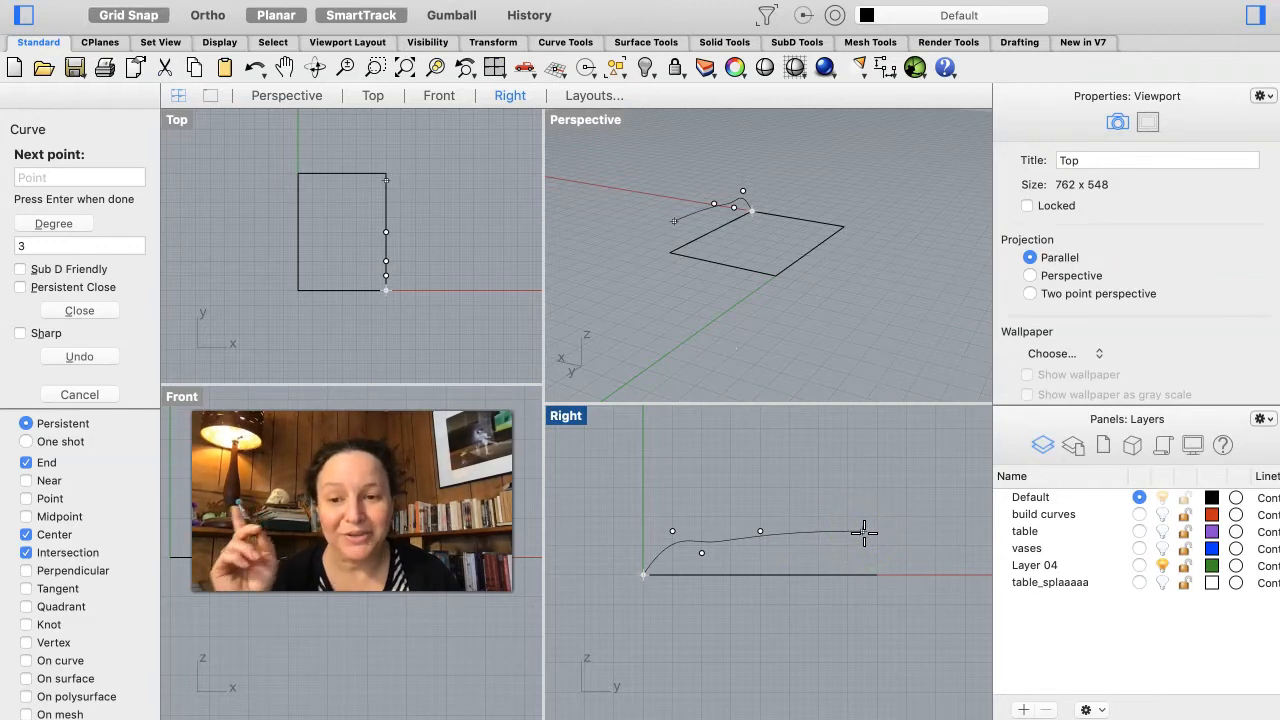
{"action": "key", "text": "Return"}
{"action": "left_click", "coordinate": [814, 523]}
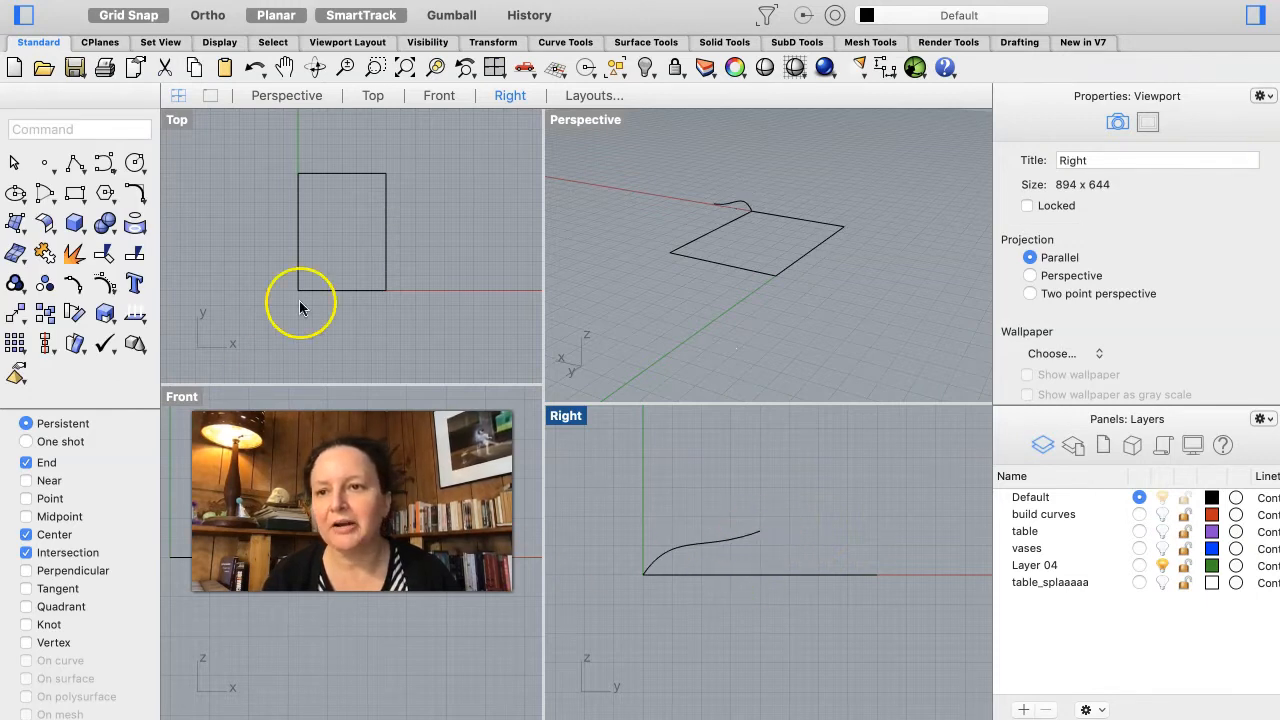
Step: Draw a horizontal polyline segment about 3.75 long from the S-curve's end in the Right view
{"action": "left_click", "coordinate": [75, 160]}
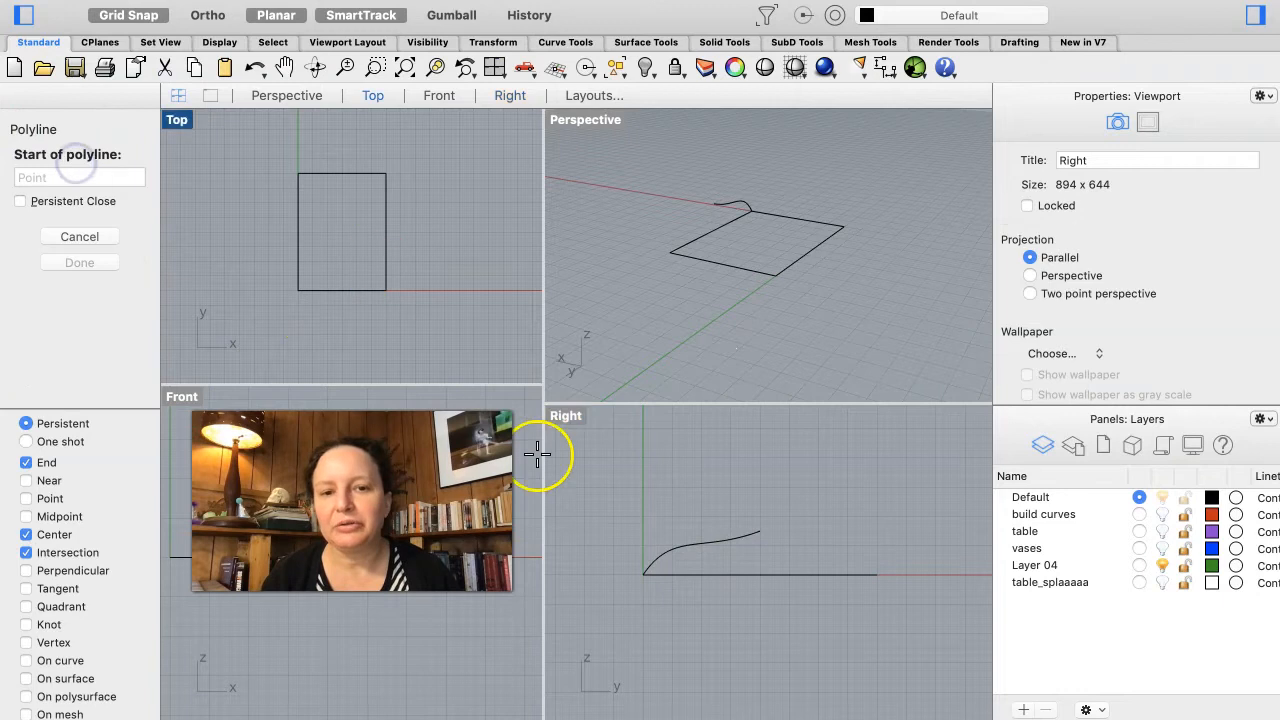
{"action": "left_click", "coordinate": [760, 532]}
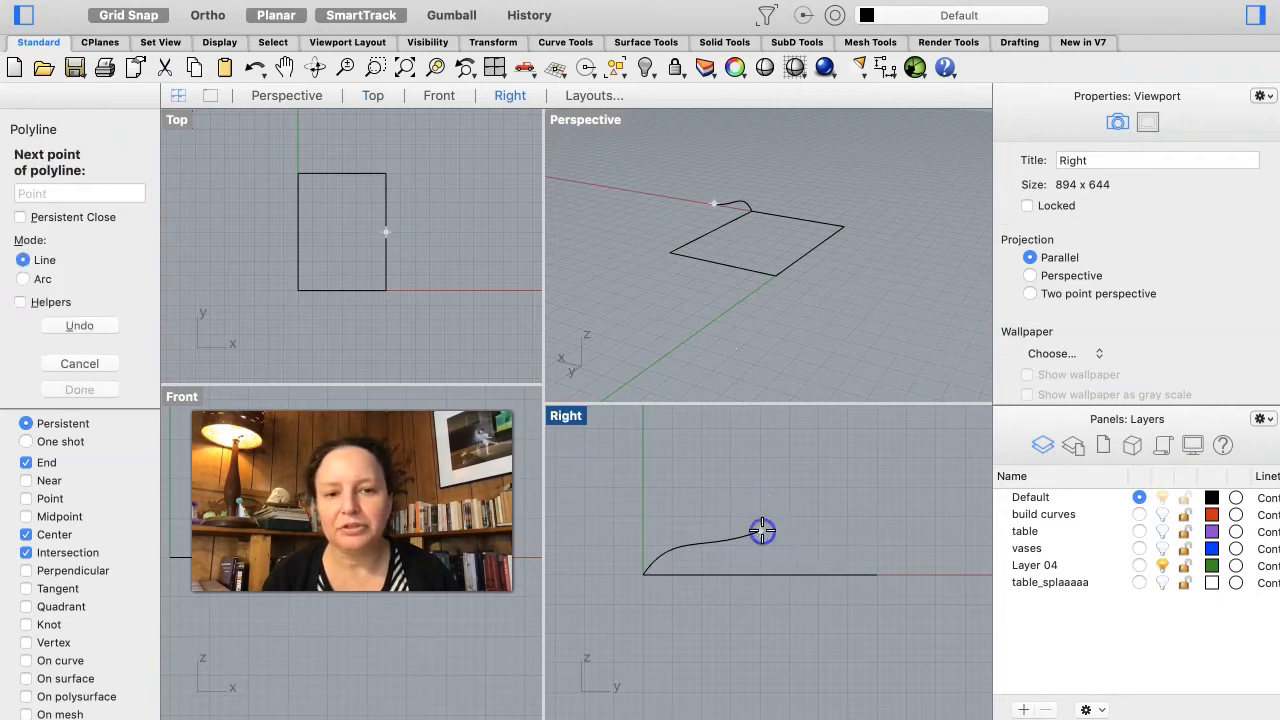
{"action": "left_click", "coordinate": [868, 537]}
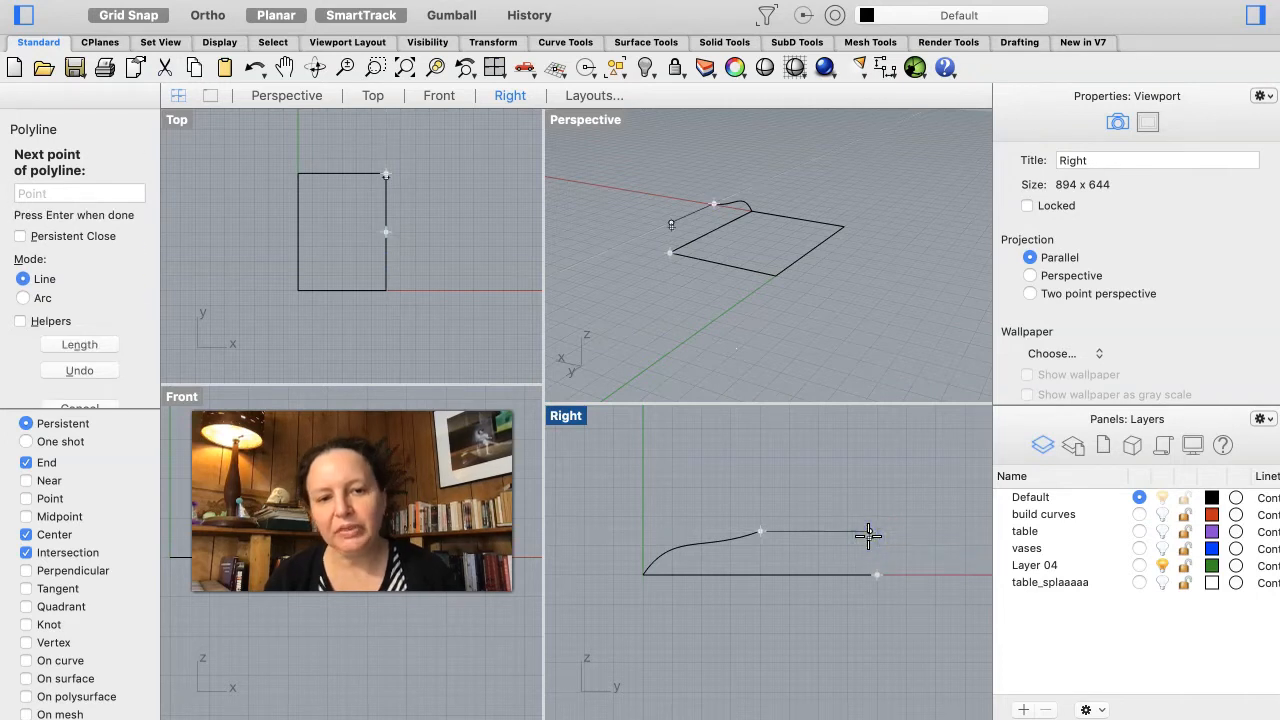
{"action": "key", "text": "Return"}
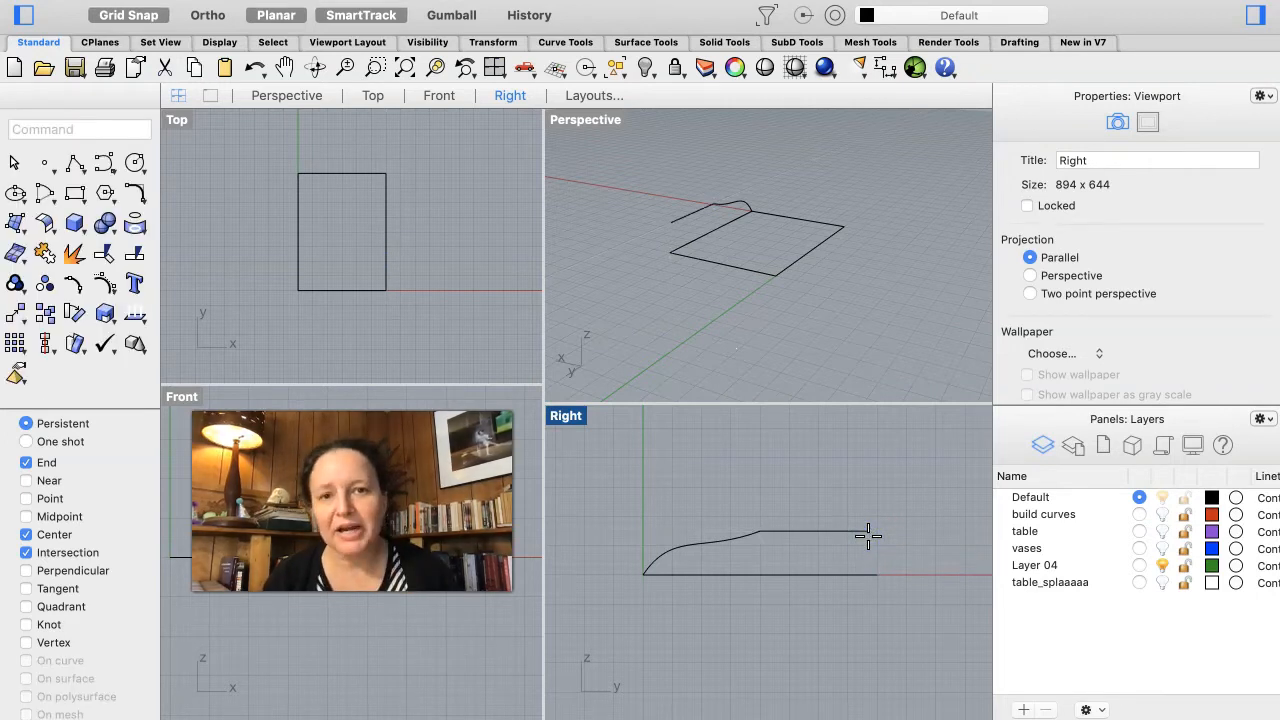
Step: Draw a short control point curve from the polyline's end down to the rectangle's corner to close the profile
{"action": "left_click", "coordinate": [101, 170]}
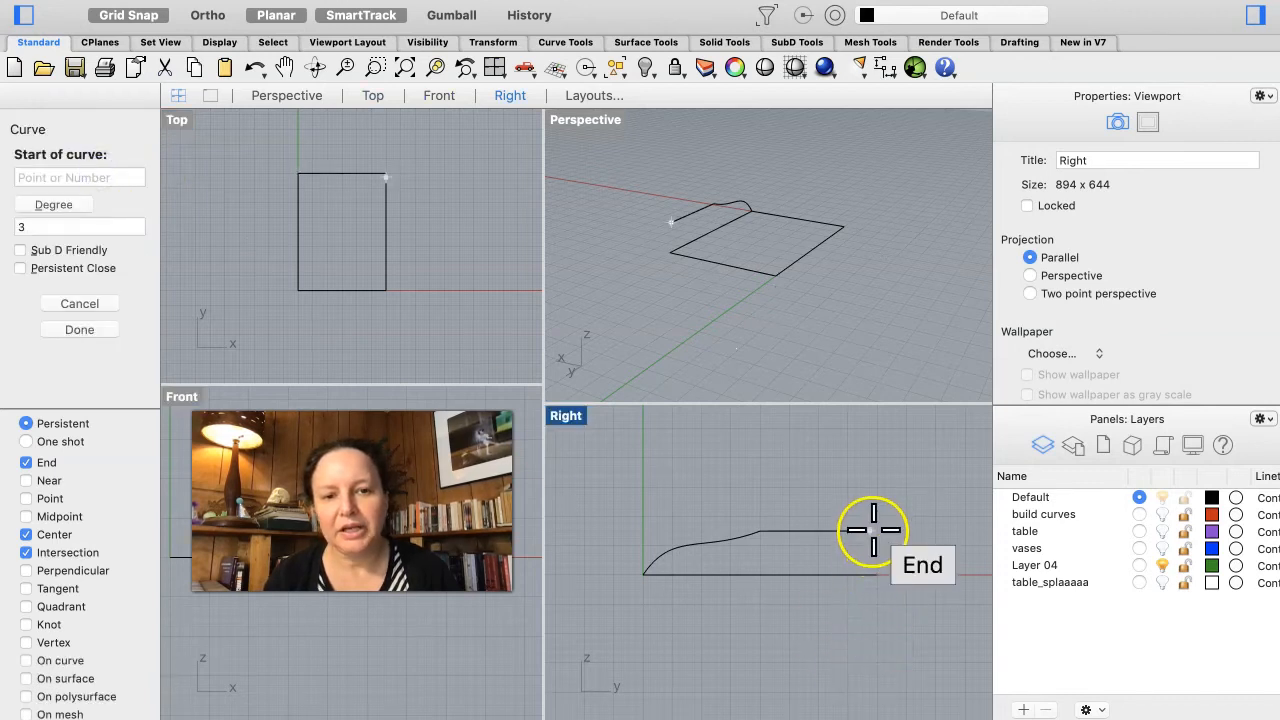
{"action": "left_click", "coordinate": [873, 530]}
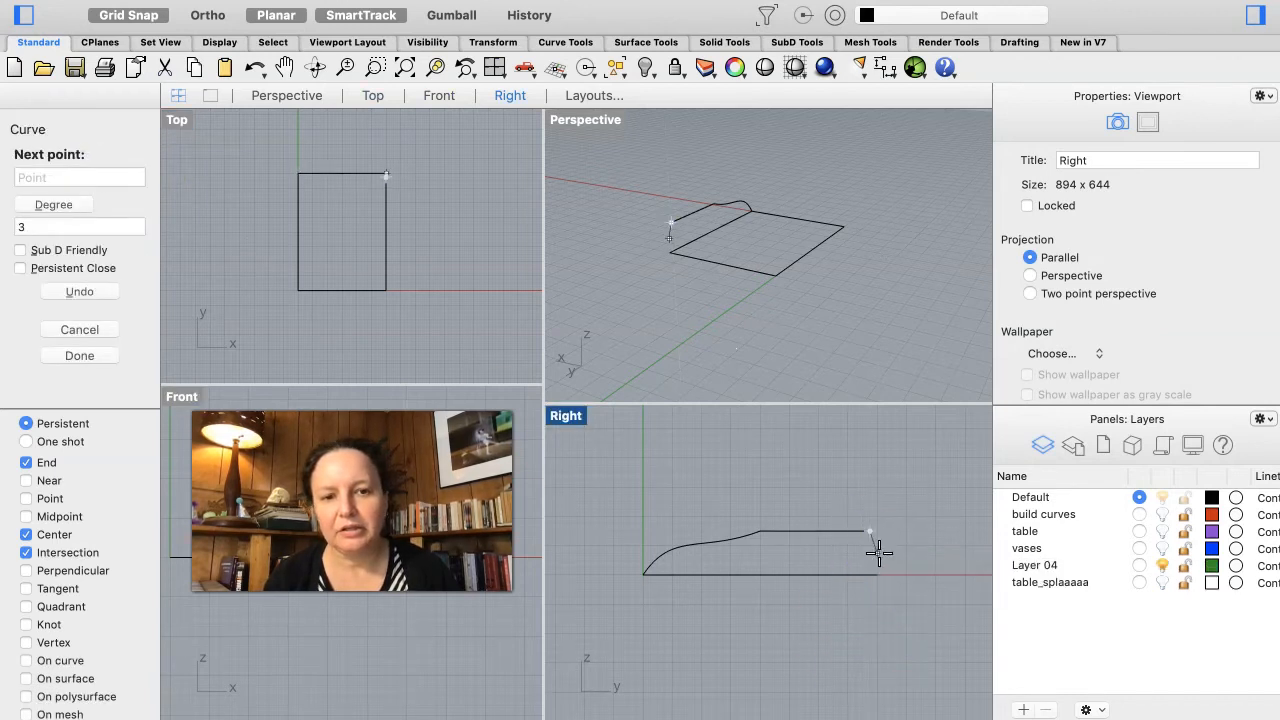
{"action": "left_click", "coordinate": [878, 550]}
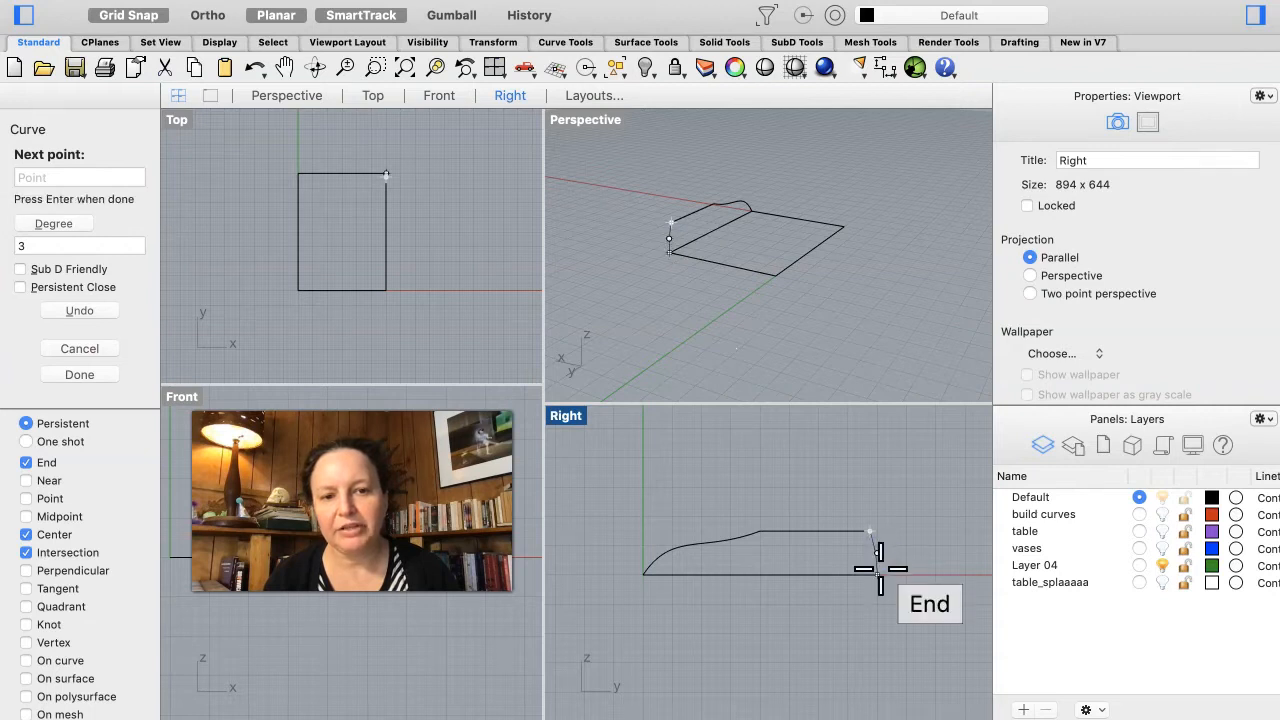
{"action": "left_click", "coordinate": [880, 571]}
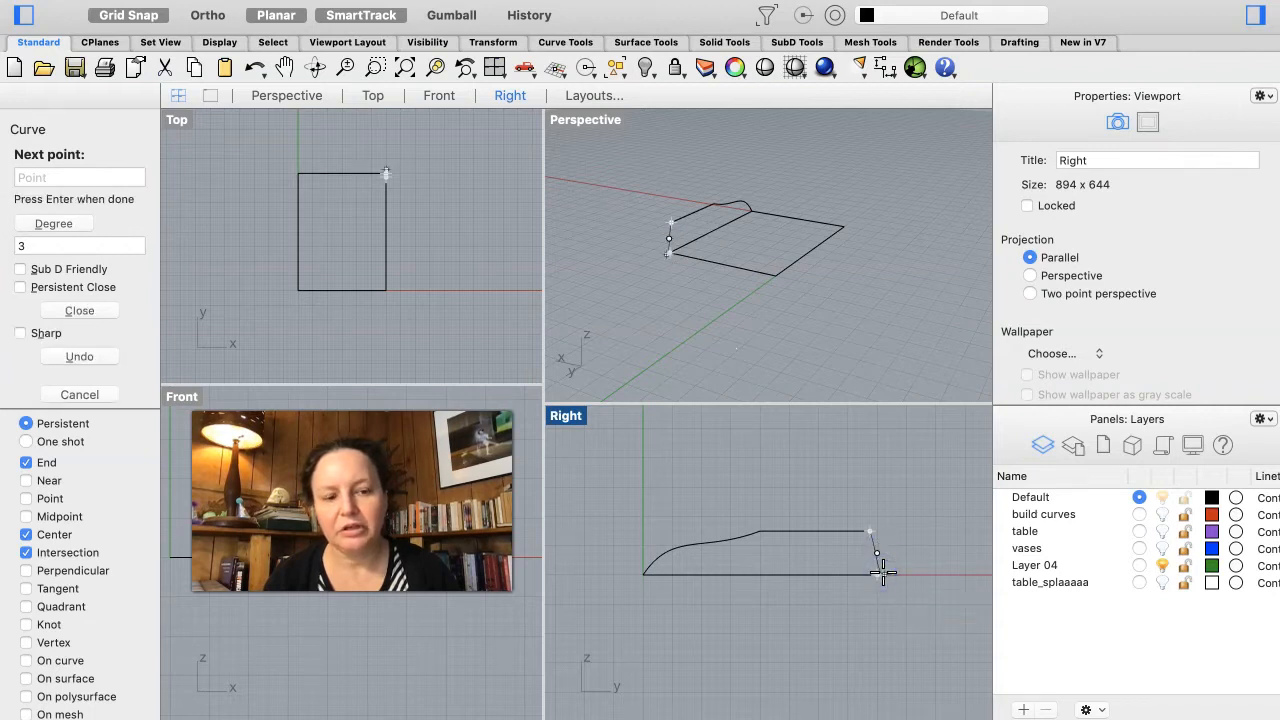
{"action": "key", "text": "Return"}
{"action": "left_click", "coordinate": [885, 651]}
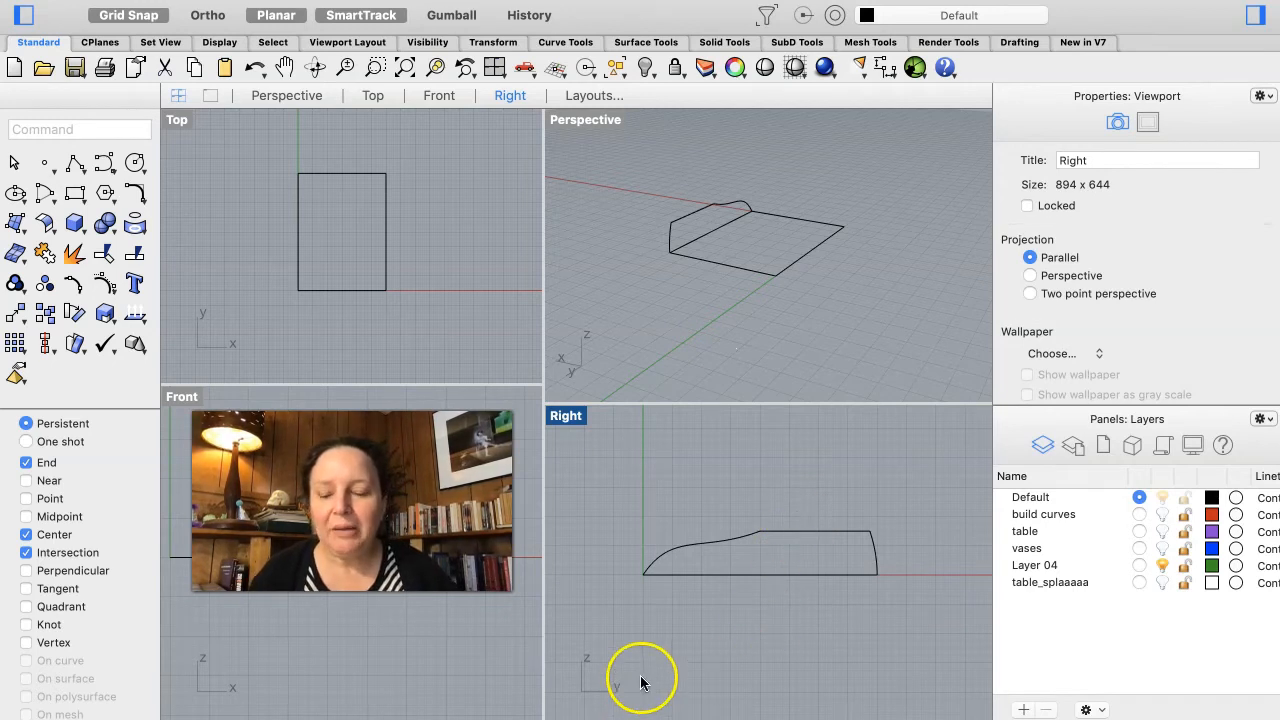
Step: Compare the base profile with the lamp reference photo in the browser
{"action": "key", "text": "super+Tab"}
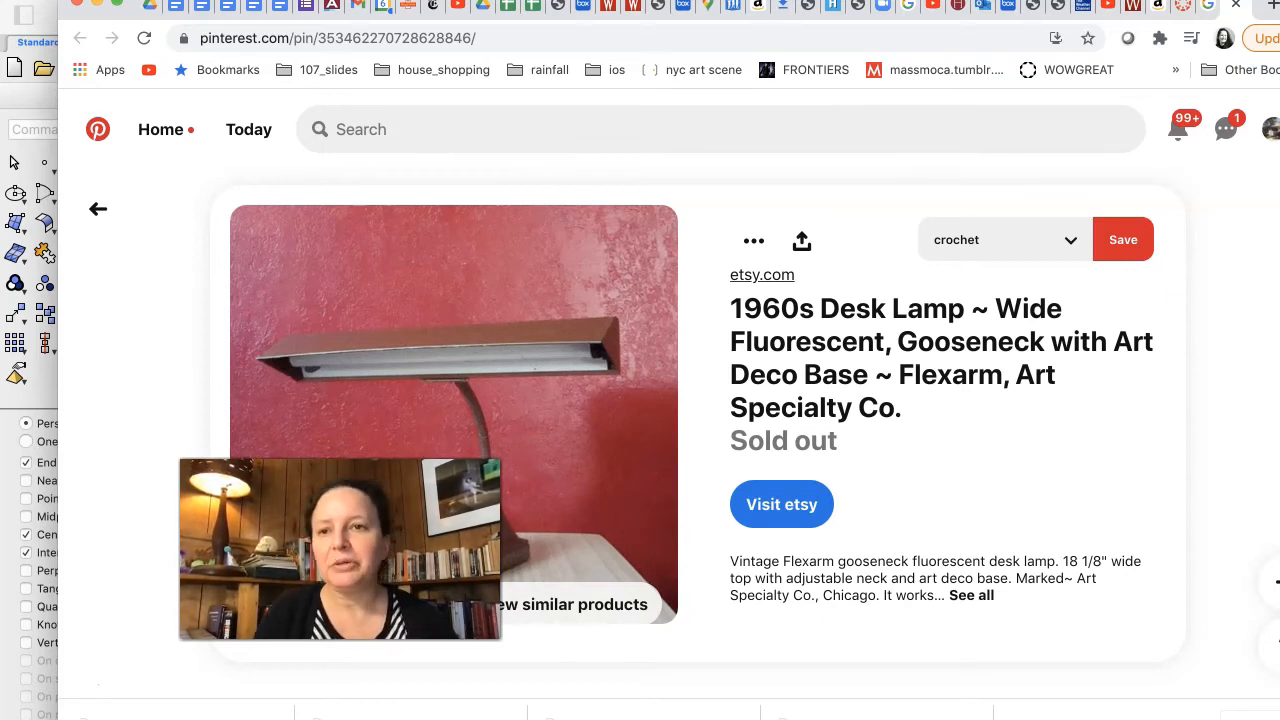
{"action": "left_click", "coordinate": [40, 404]}
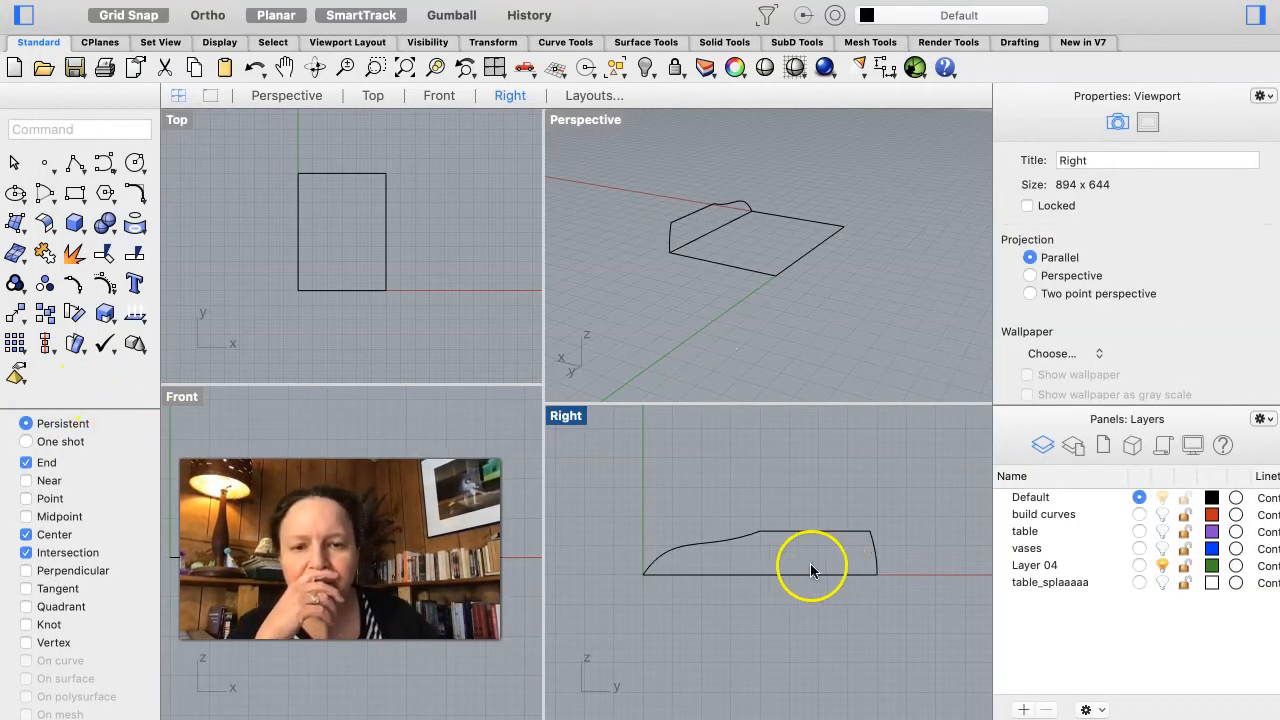
Step: Join the three profile curves, then explode them back into separate segments
{"action": "left_click", "coordinate": [894, 520]}
{"action": "left_click_drag", "start_coordinate": [894, 520], "coordinate": [619, 564]}
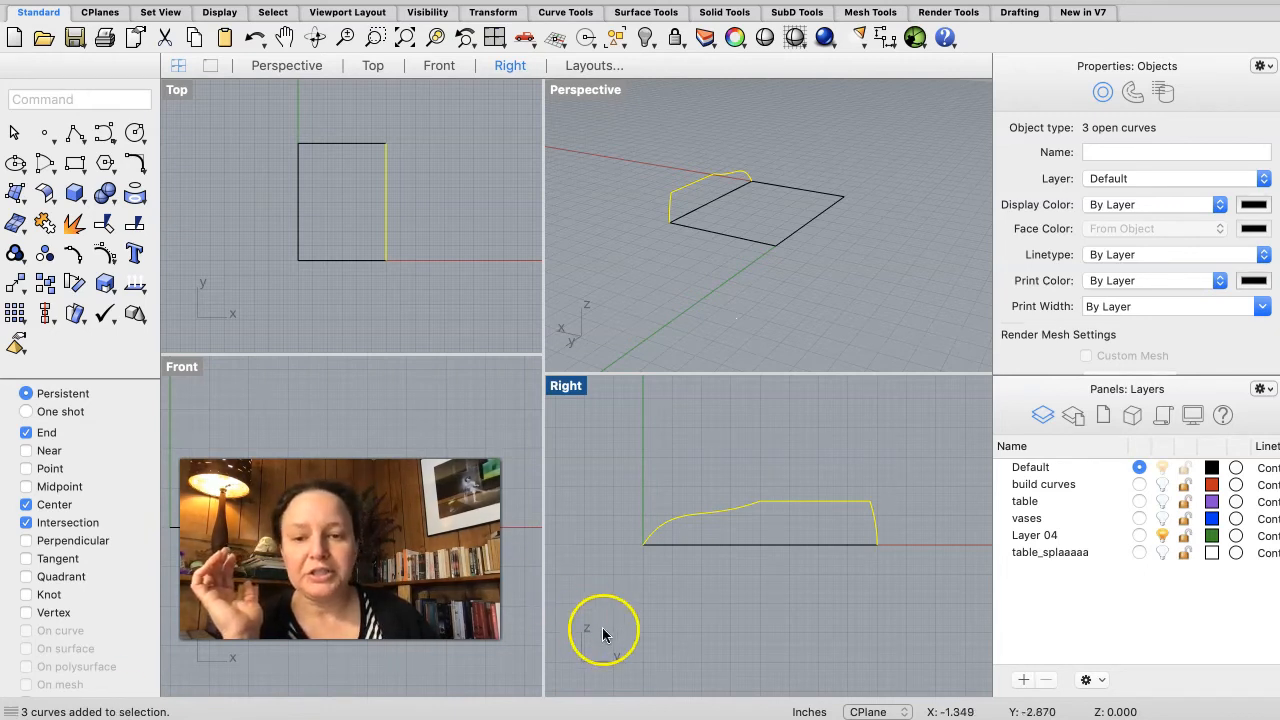
{"action": "left_click", "coordinate": [45, 226]}
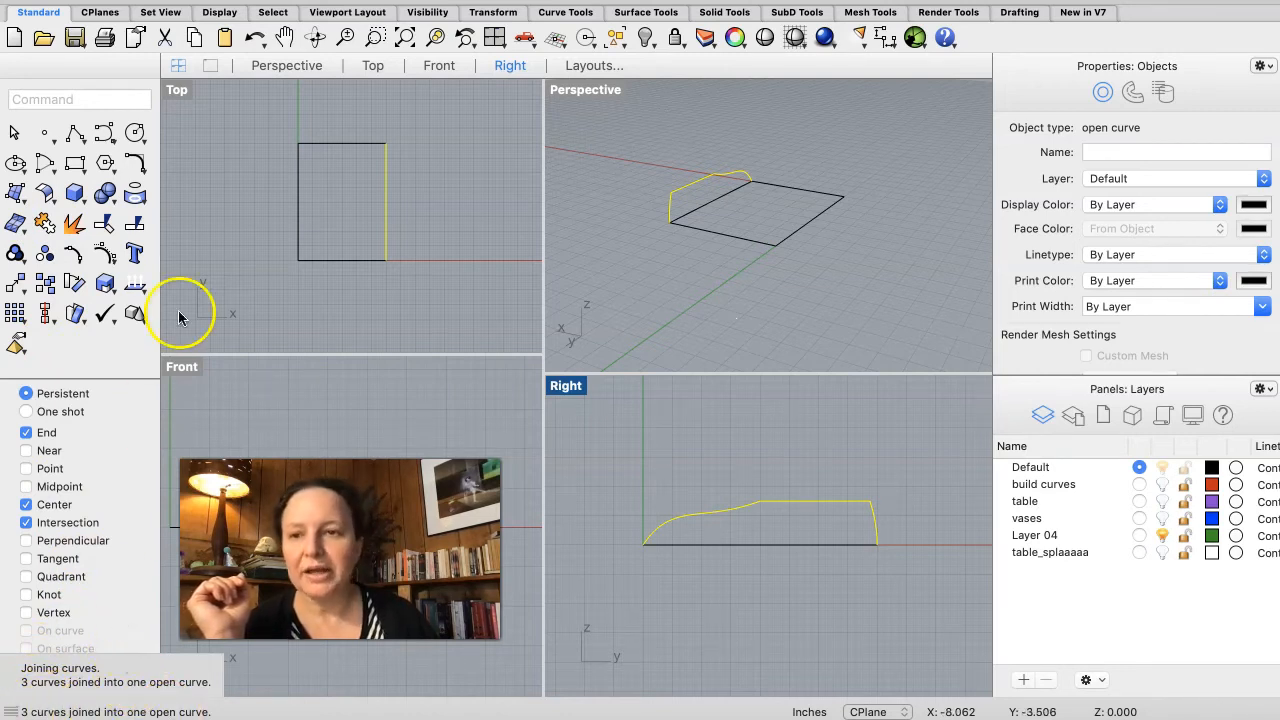
{"action": "left_click", "coordinate": [76, 226]}
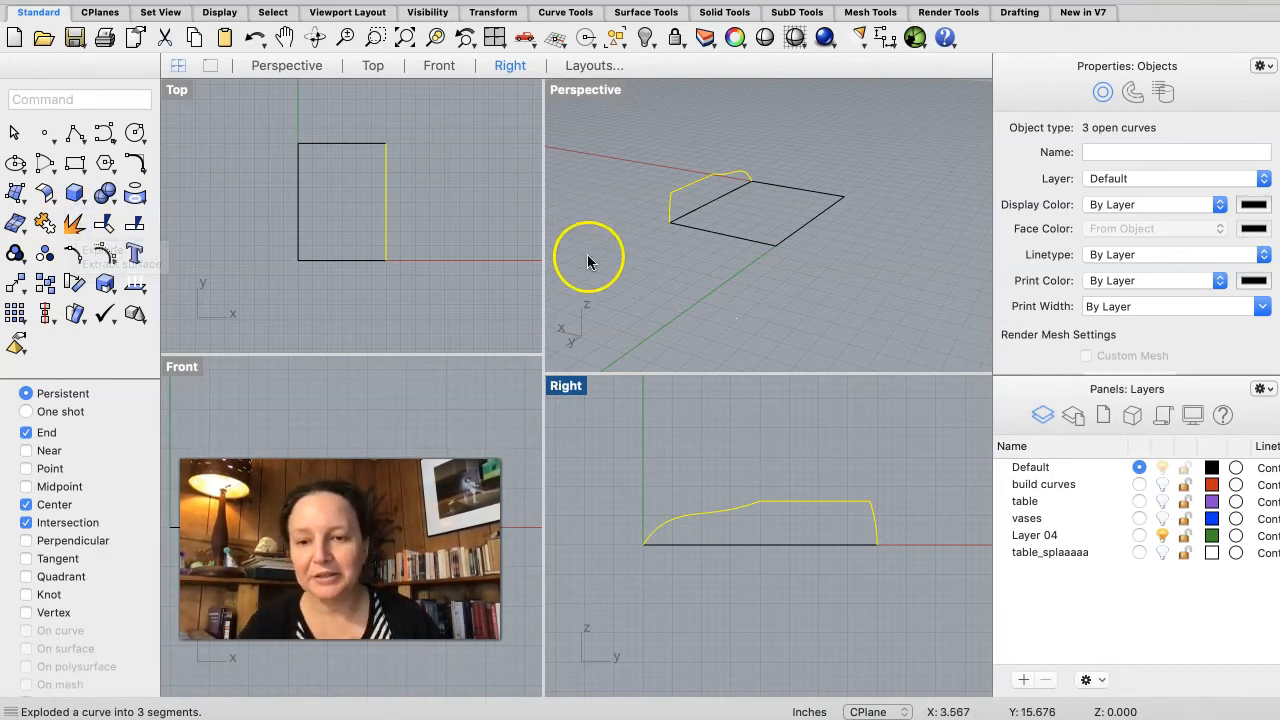
Step: Rotate-copy the three profile curves a few degrees about the rectangle's corner in the Front view
{"action": "left_click", "coordinate": [687, 489]}
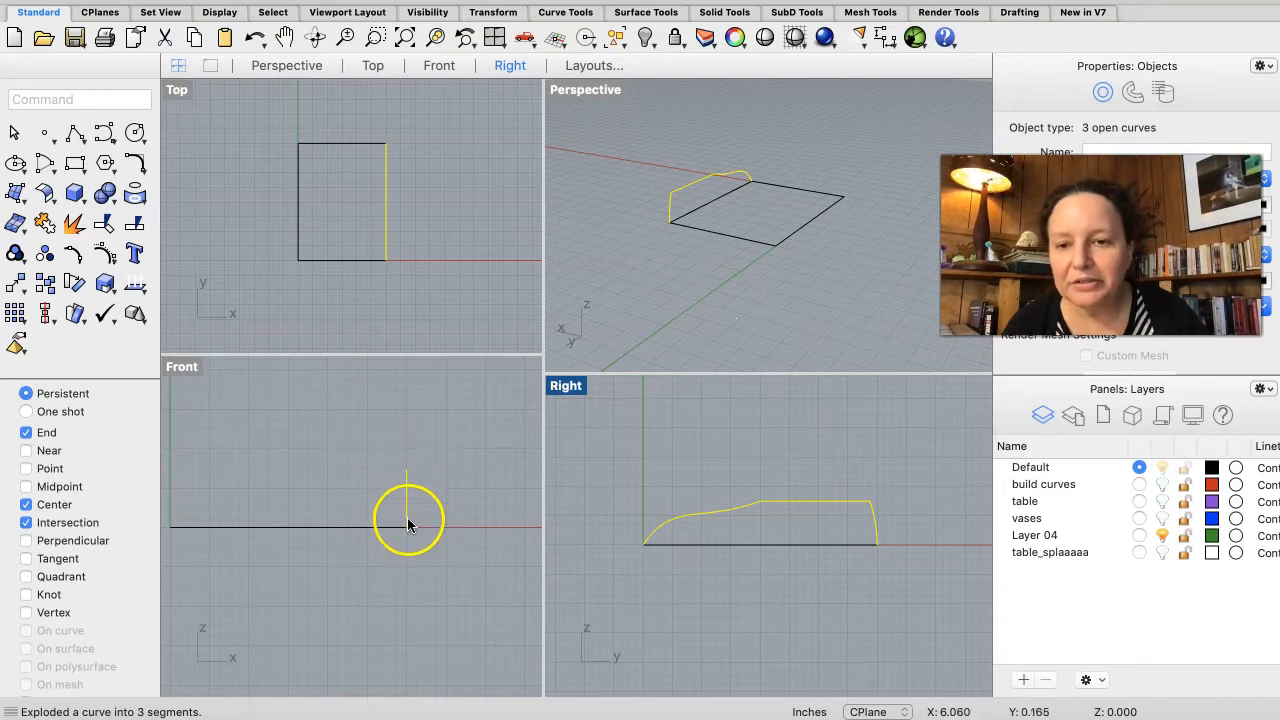
{"action": "scroll", "coordinate": [407, 470], "scroll_direction": "left", "scroll_amount": 5}
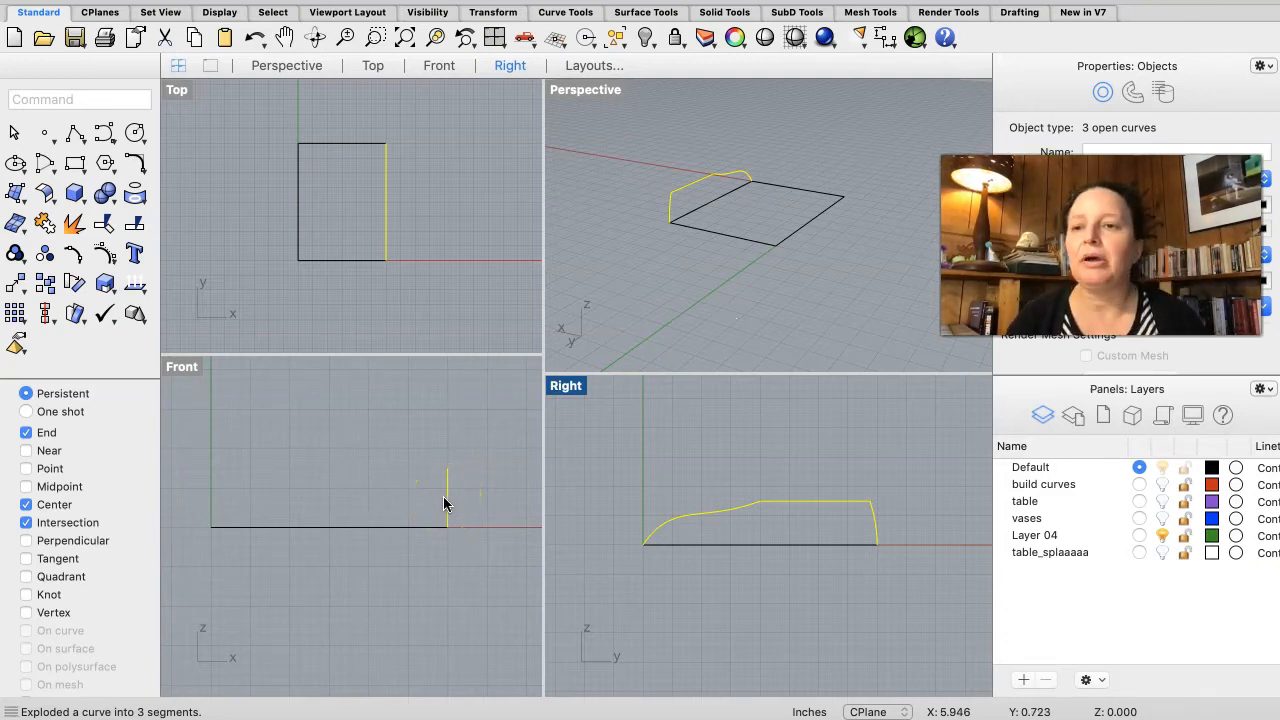
{"action": "left_click", "coordinate": [76, 285]}
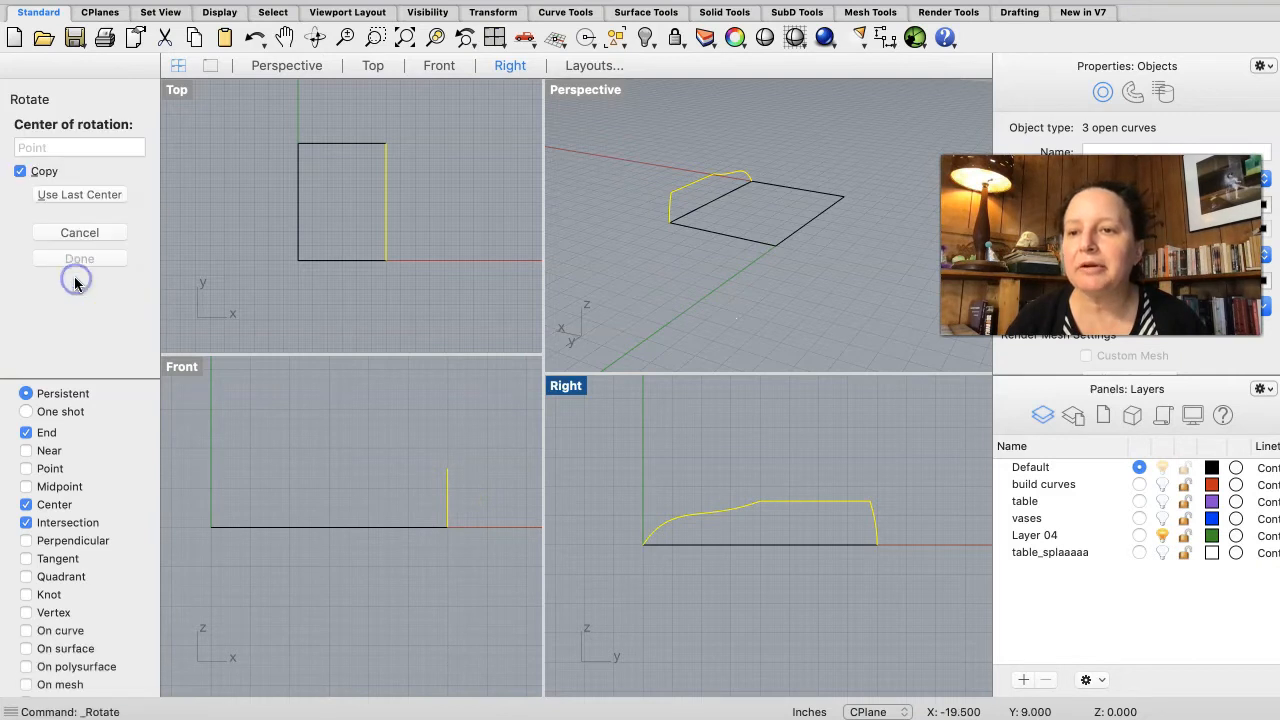
{"action": "left_click", "coordinate": [450, 525]}
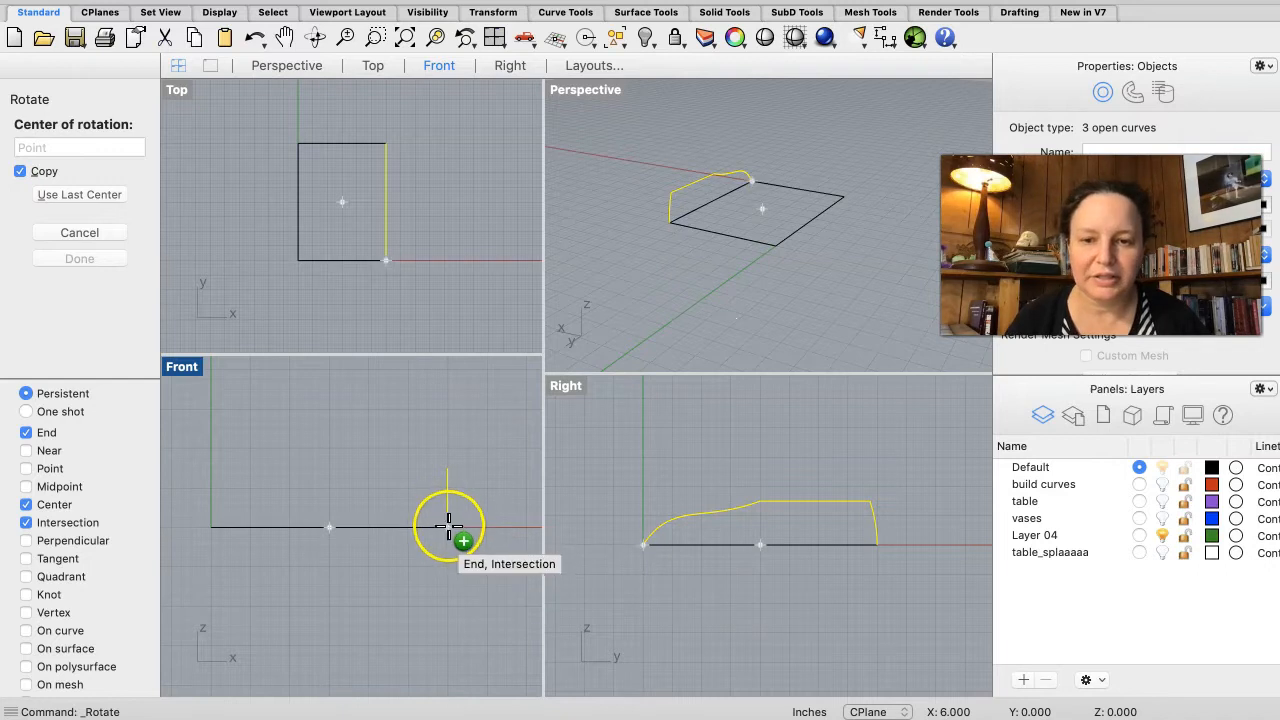
{"action": "left_click", "coordinate": [450, 398]}
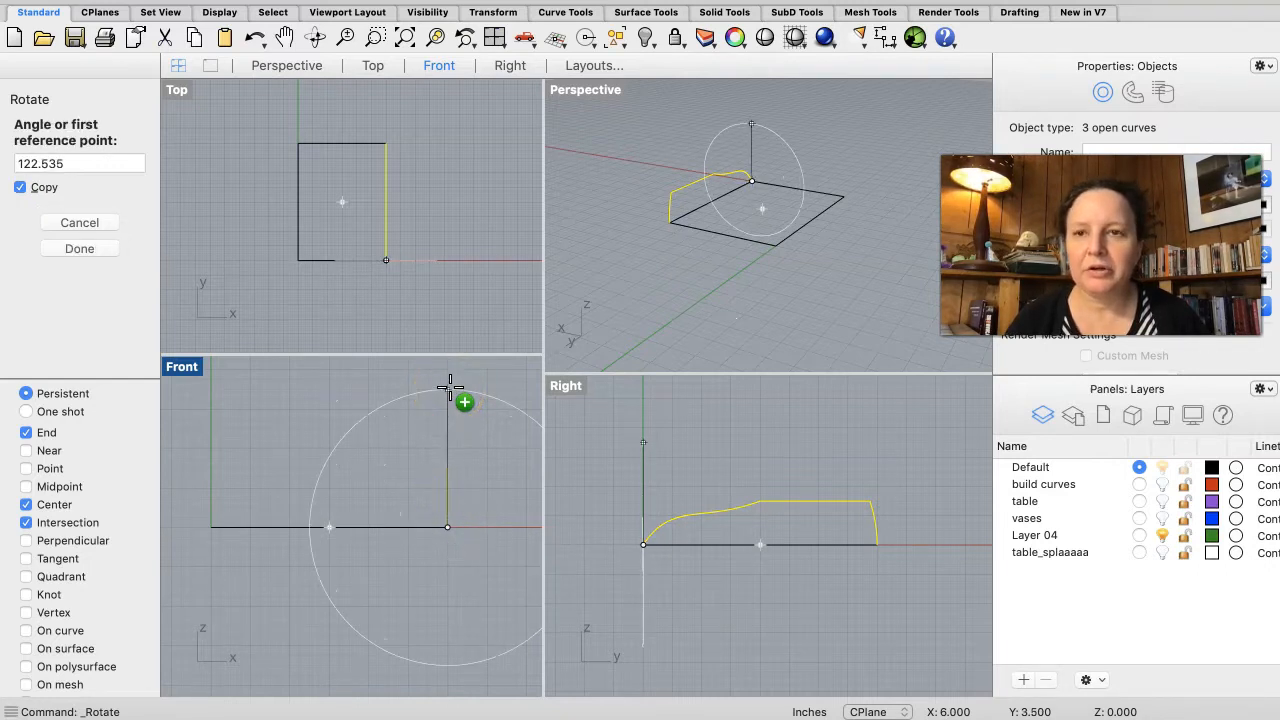
{"action": "left_click", "coordinate": [450, 387]}
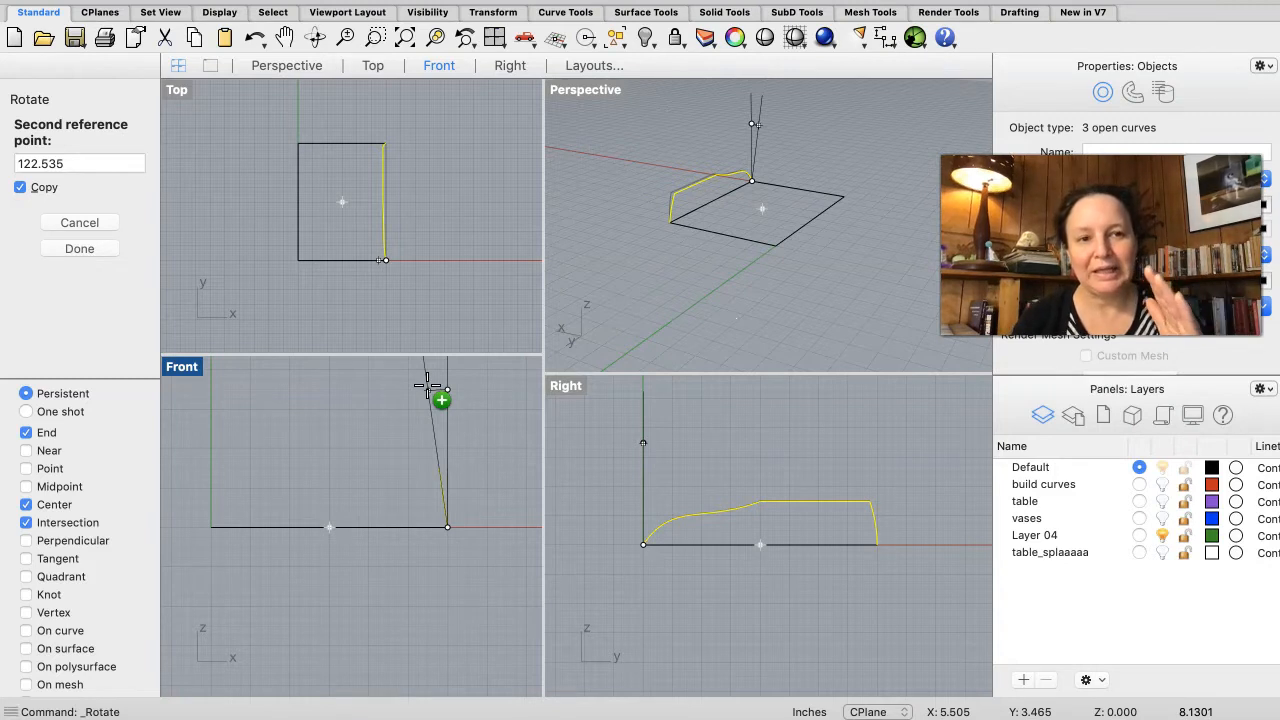
{"action": "key", "text": "Return"}
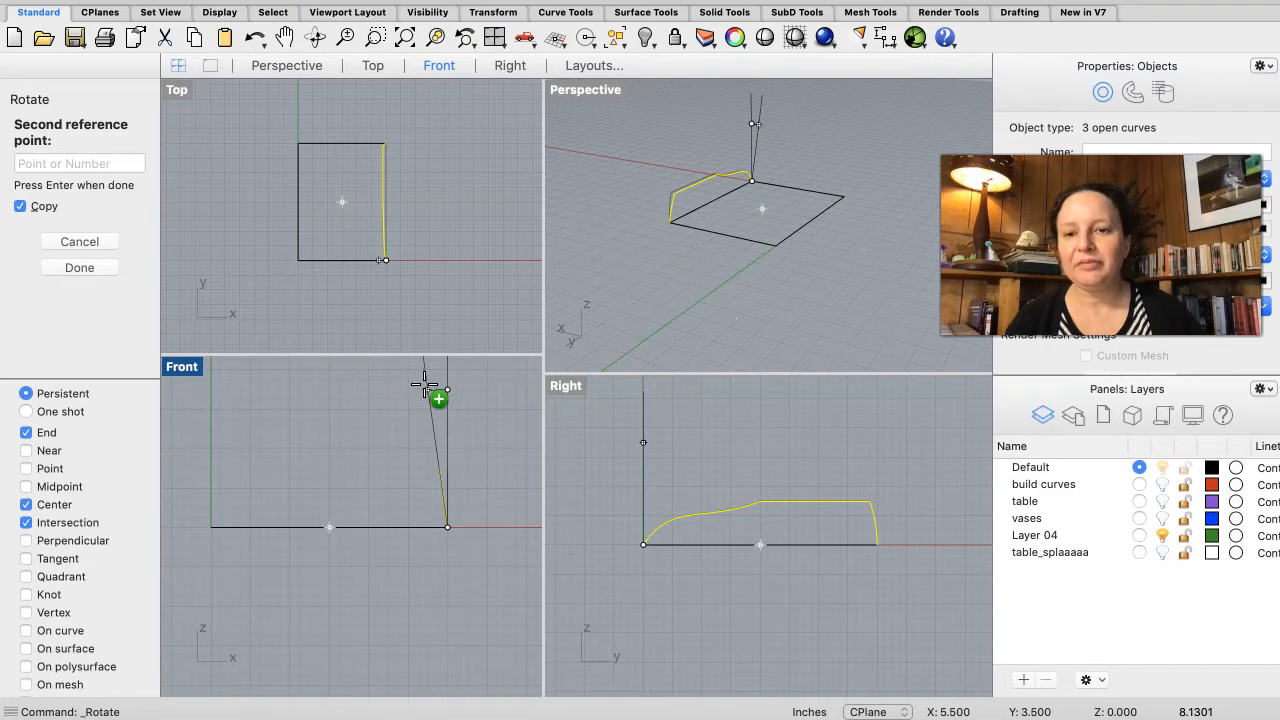
{"action": "left_click", "coordinate": [424, 385]}
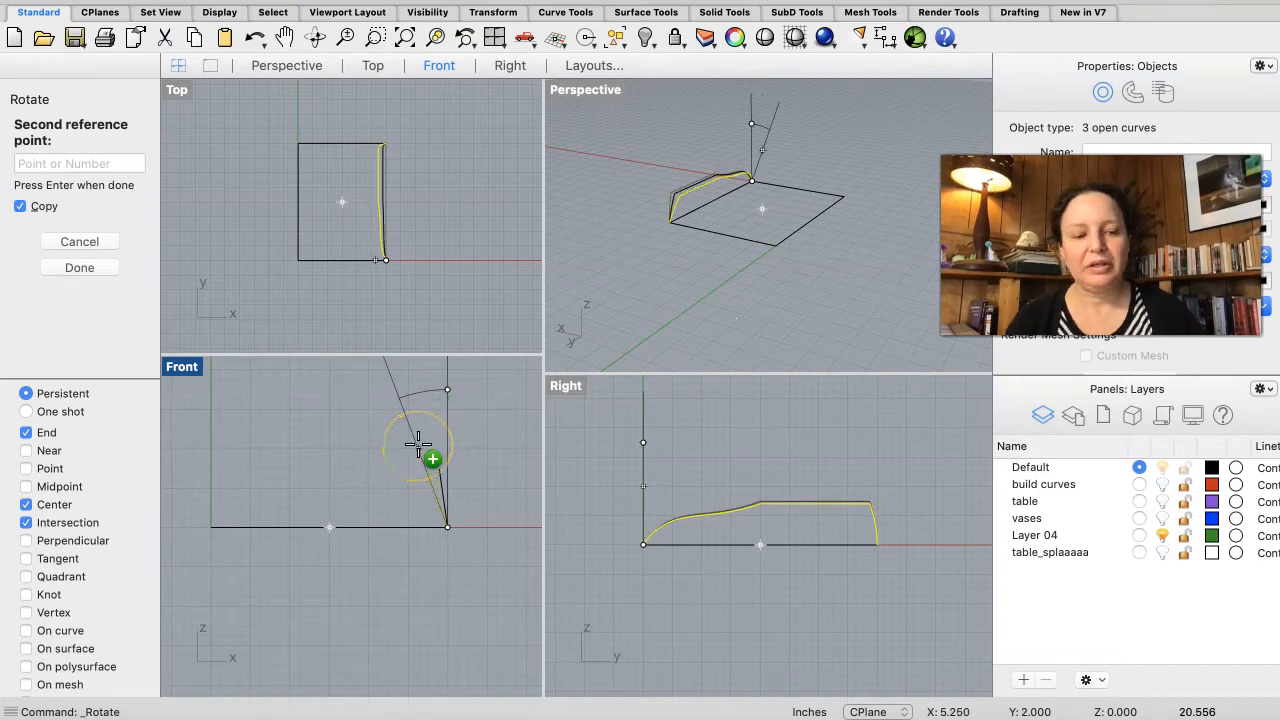
{"action": "key", "text": "Return"}
Step: Move the rotated copy of the profile curves to the build curves layer
{"action": "right_click_drag", "start_coordinate": [522, 410], "coordinate": [541, 412]}
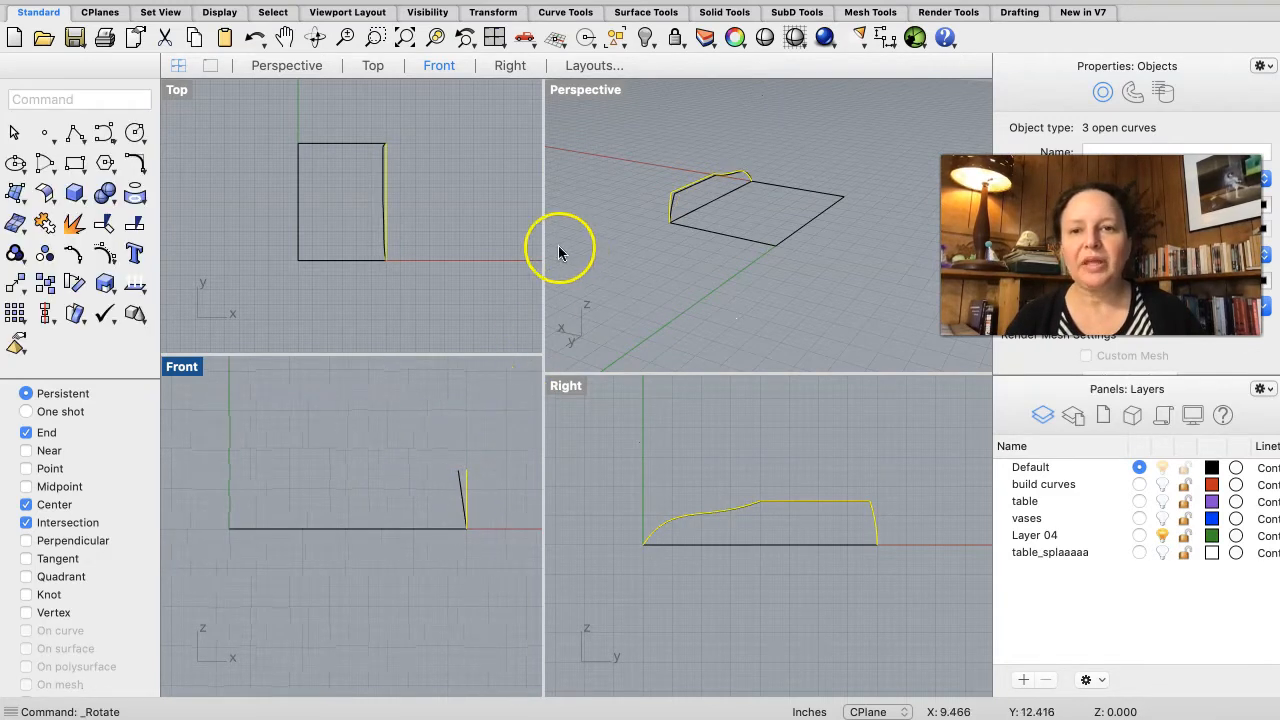
{"action": "left_click", "coordinate": [491, 438]}
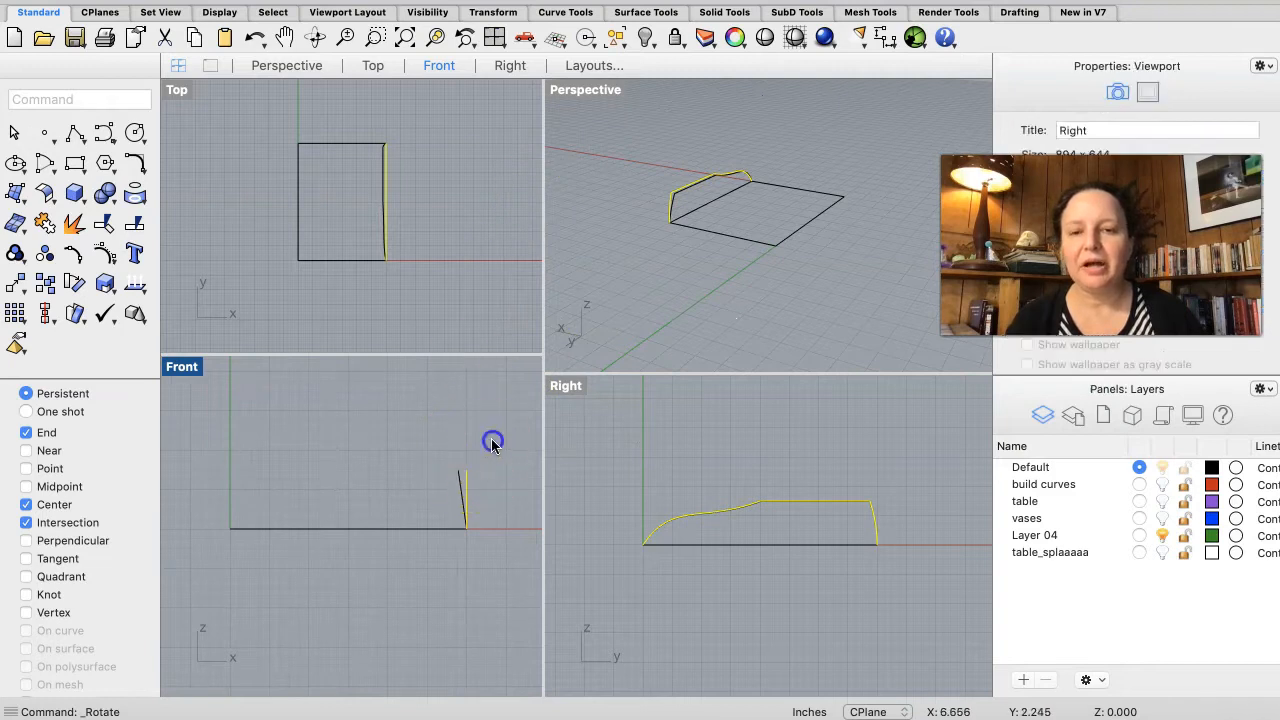
{"action": "left_click", "coordinate": [464, 489]}
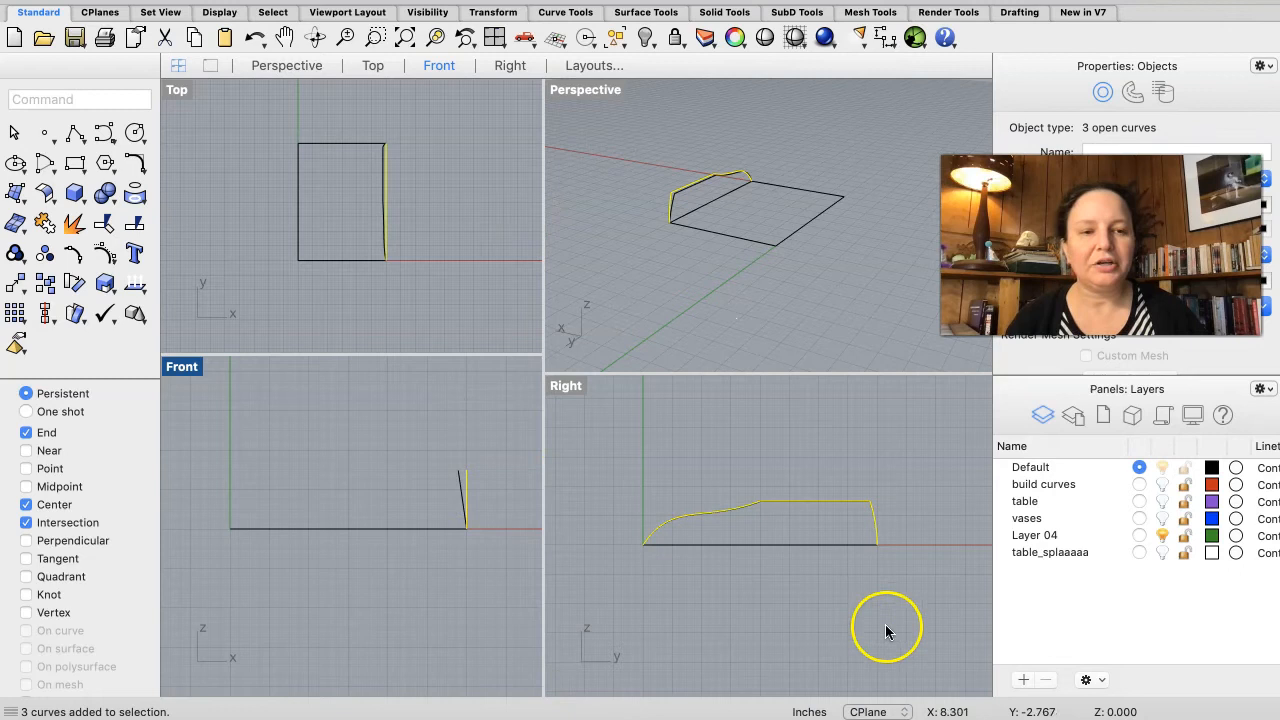
{"action": "left_click", "coordinate": [1038, 485]}
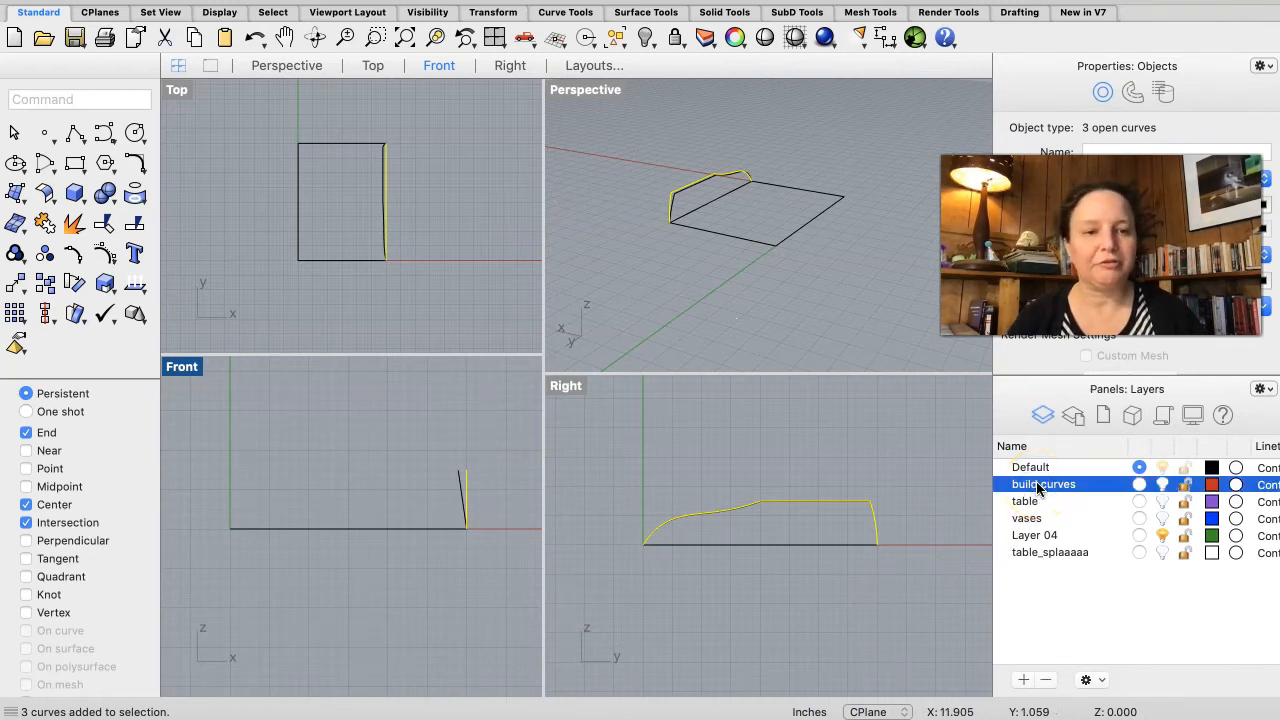
{"action": "right_click", "coordinate": [1038, 487]}
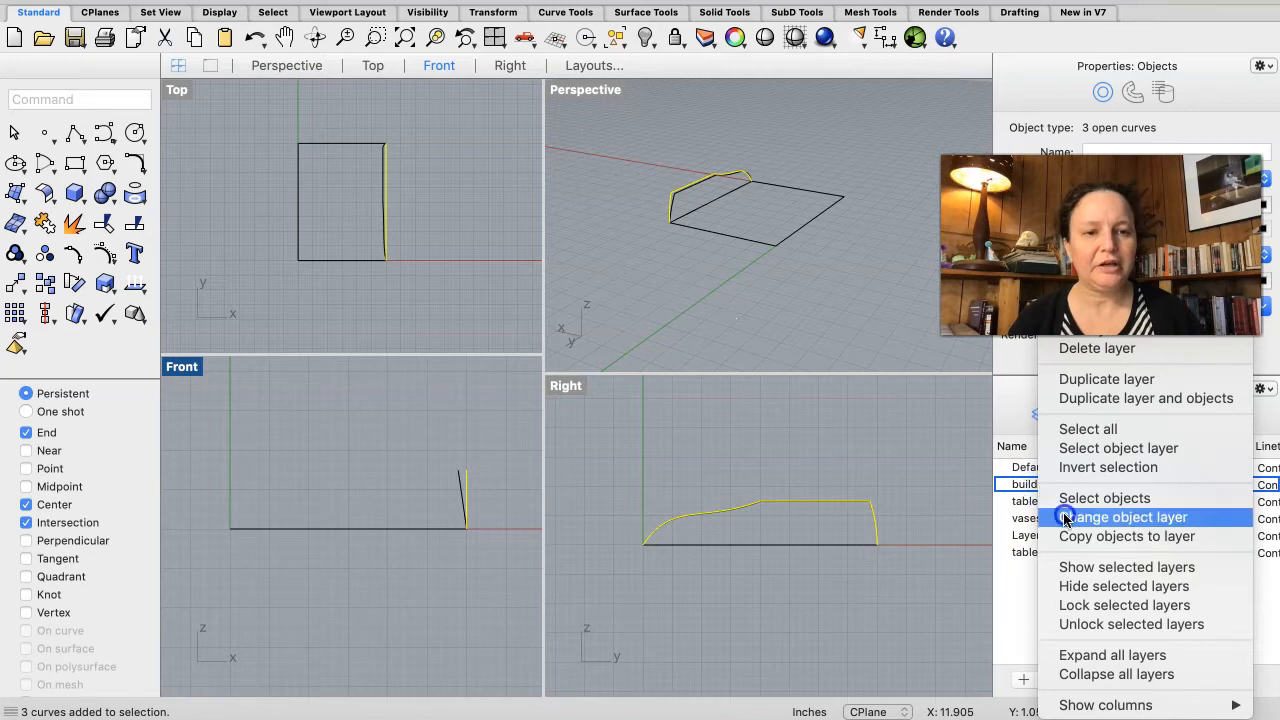
{"action": "left_click", "coordinate": [1065, 517]}
{"action": "key", "text": "Escape"}
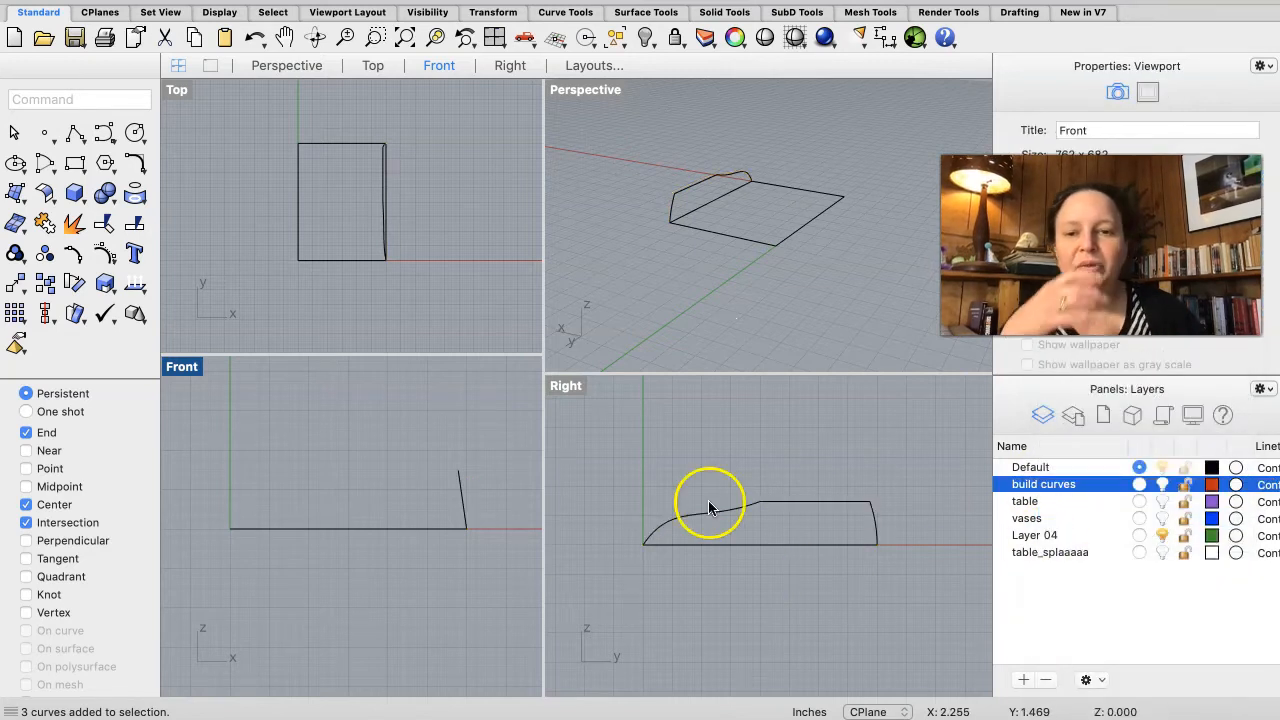
Step: Delete the short end curve of the rotated profile copy
{"action": "left_click", "coordinate": [474, 503]}
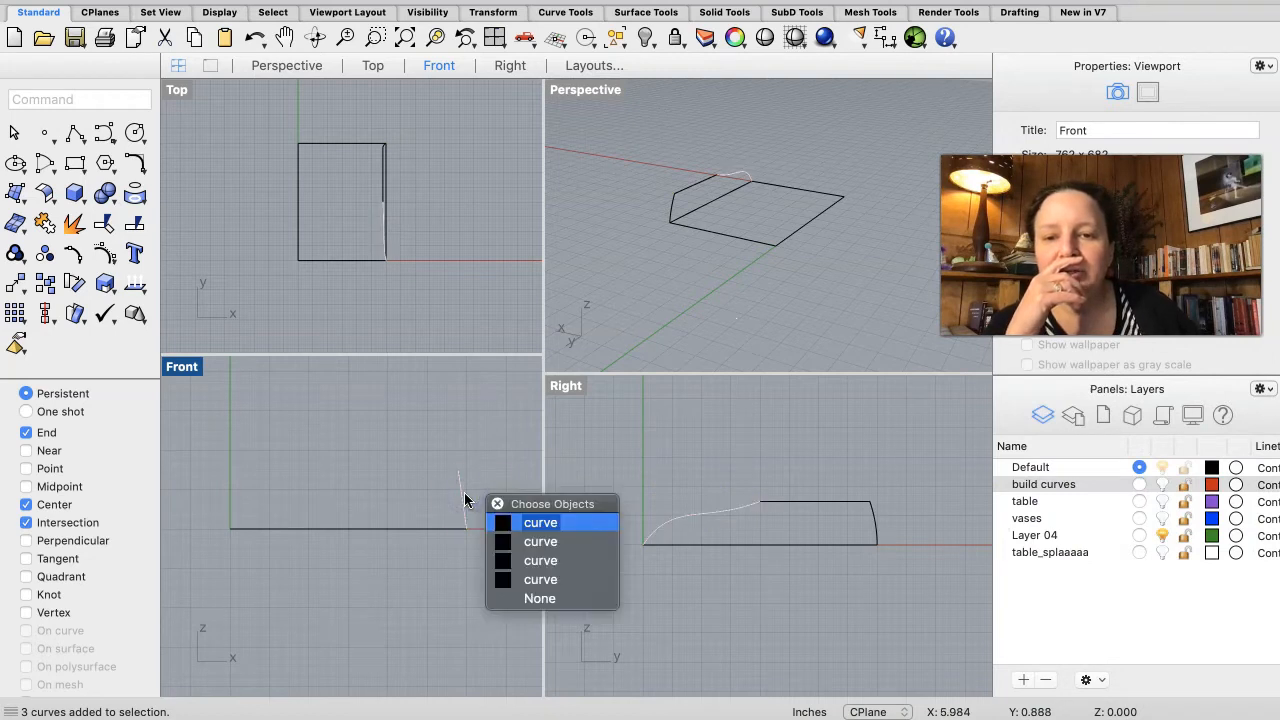
{"action": "left_click", "coordinate": [527, 597]}
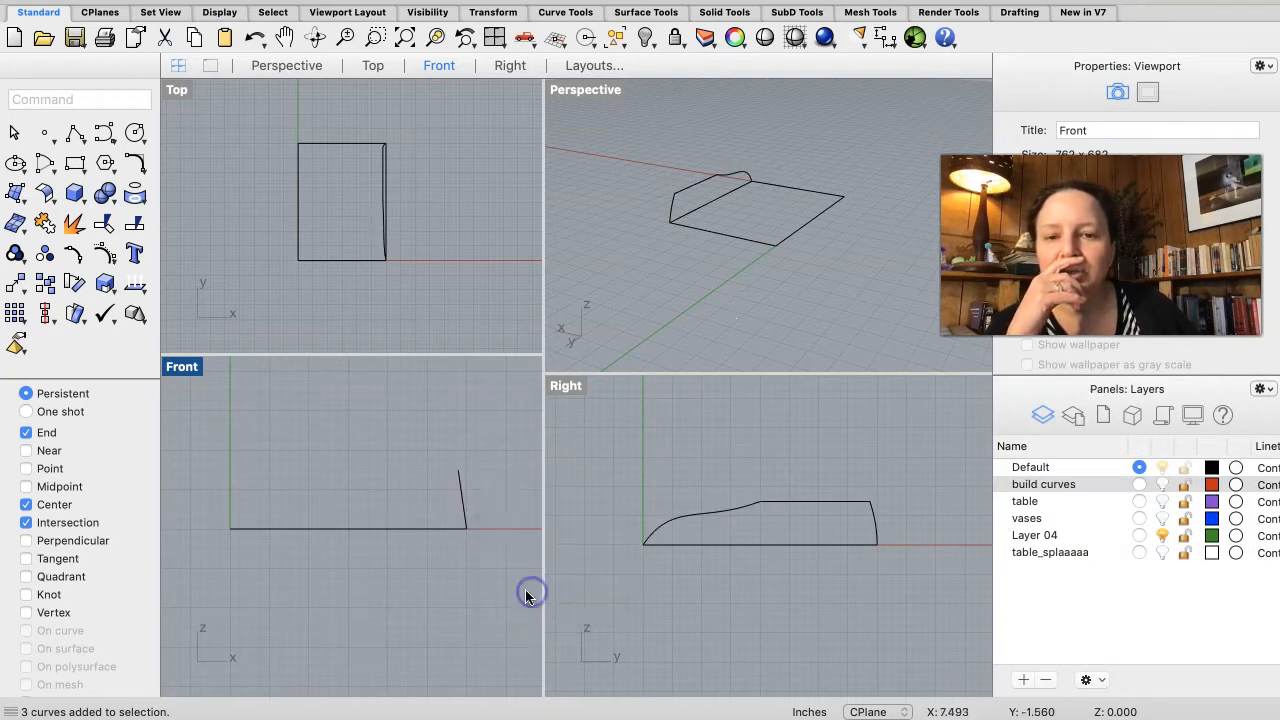
{"action": "left_click", "coordinate": [458, 489]}
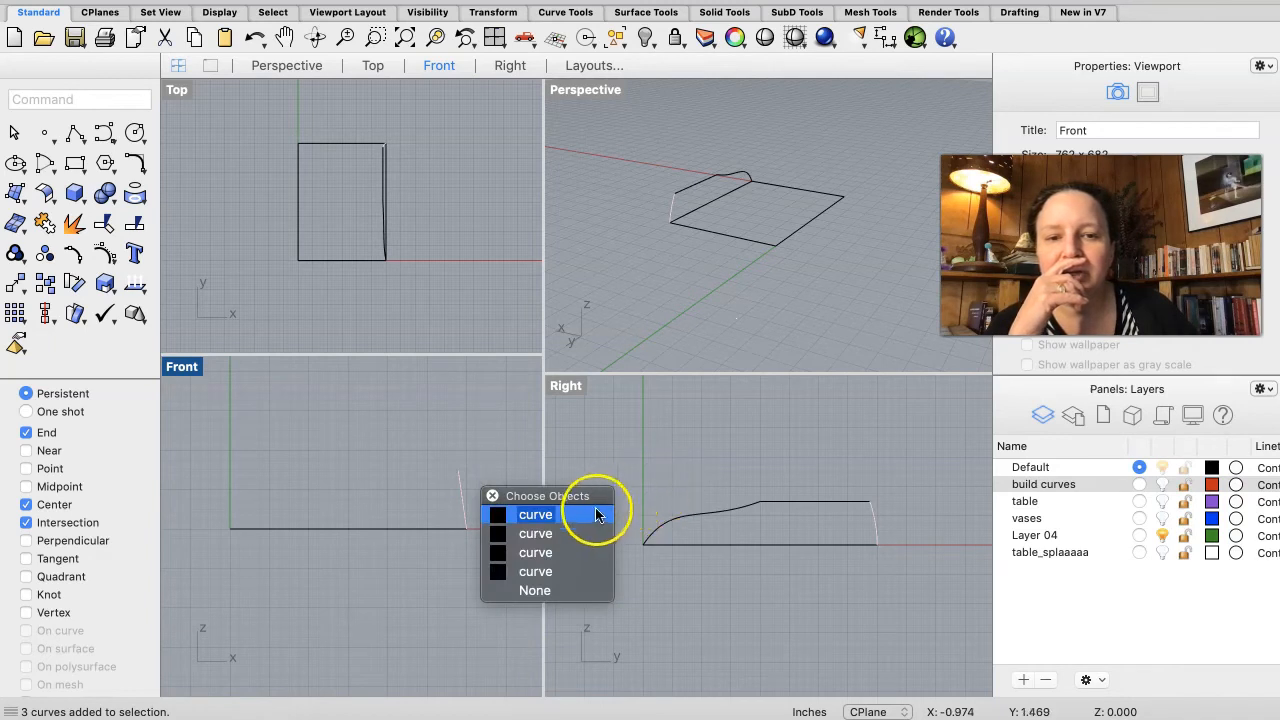
{"action": "left_click", "coordinate": [566, 536]}
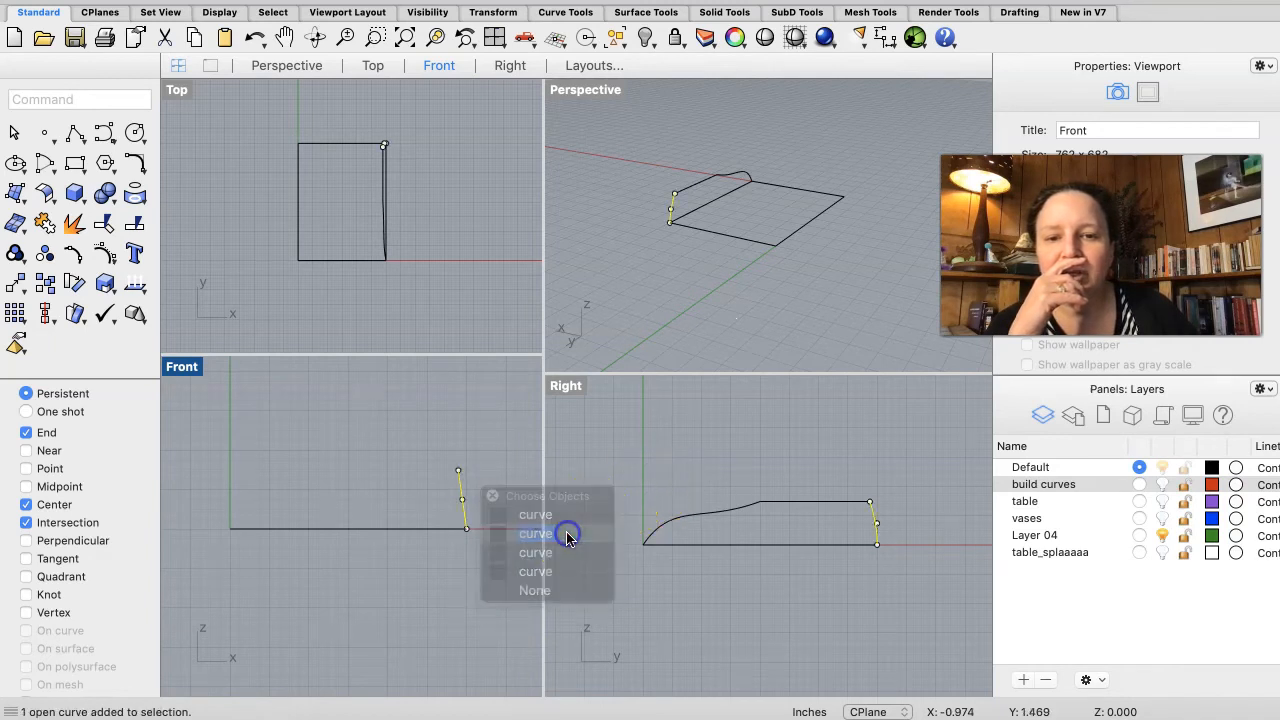
{"action": "key", "text": "Delete"}
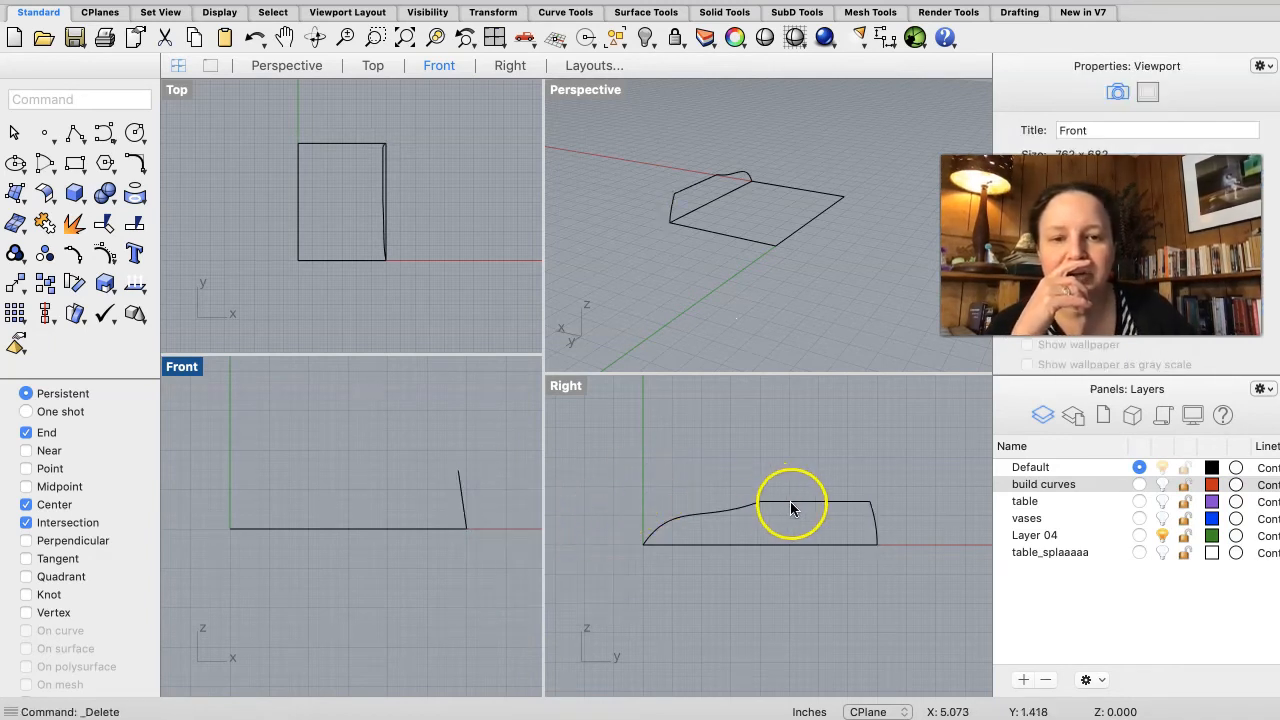
Step: Delete the two remaining overlapping curves of the rotated profile copy in the Right view, choosing each from the overlap list
{"action": "left_click", "coordinate": [790, 509]}
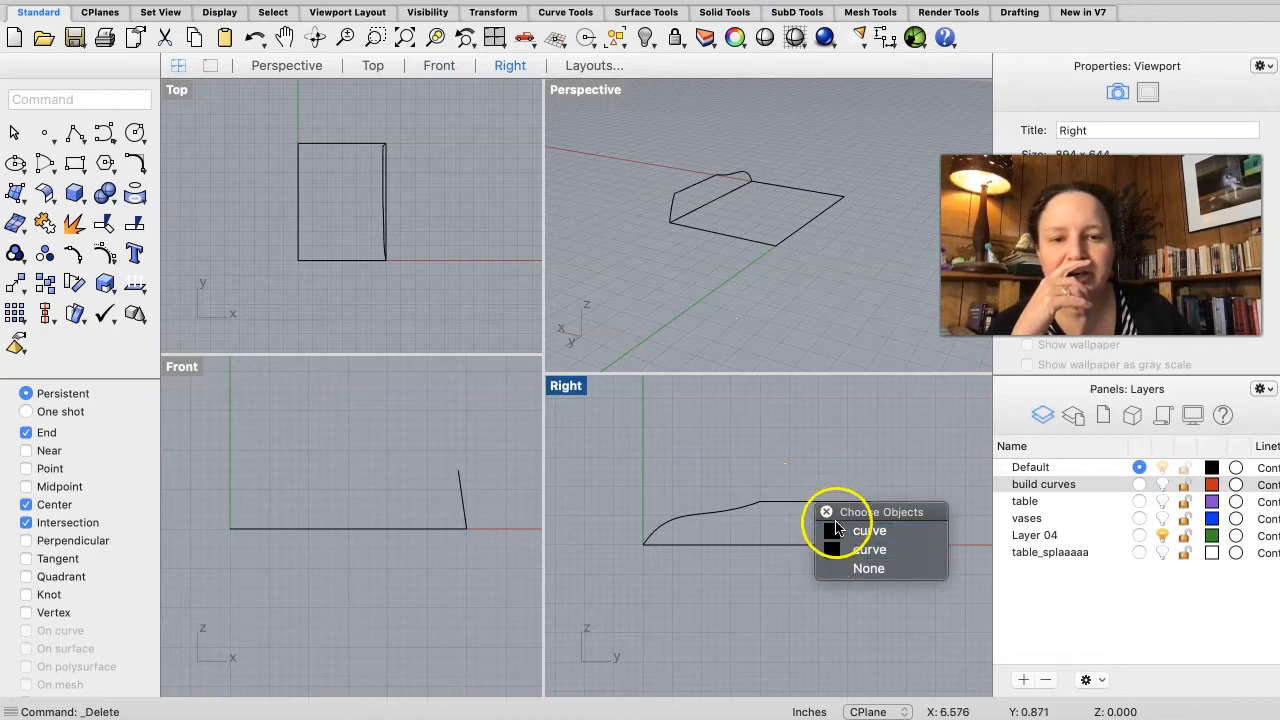
{"action": "left_click", "coordinate": [841, 547]}
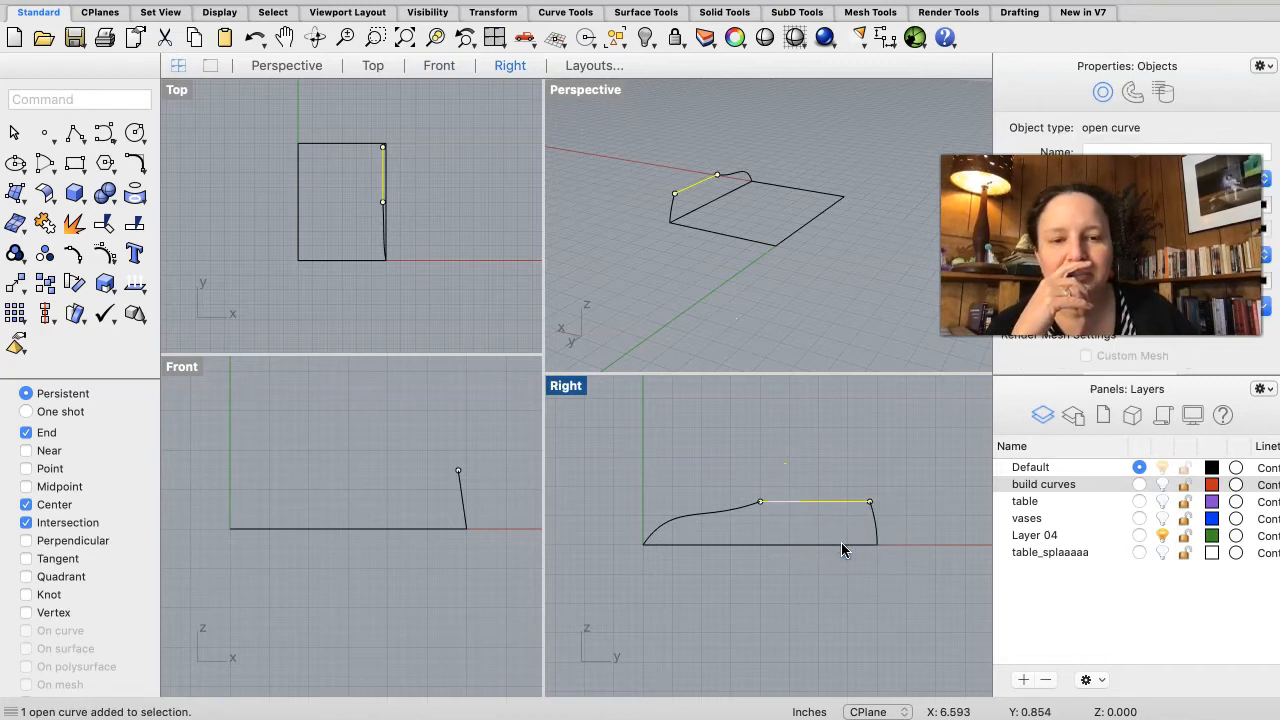
{"action": "key", "text": "Delete"}
{"action": "left_click", "coordinate": [731, 515]}
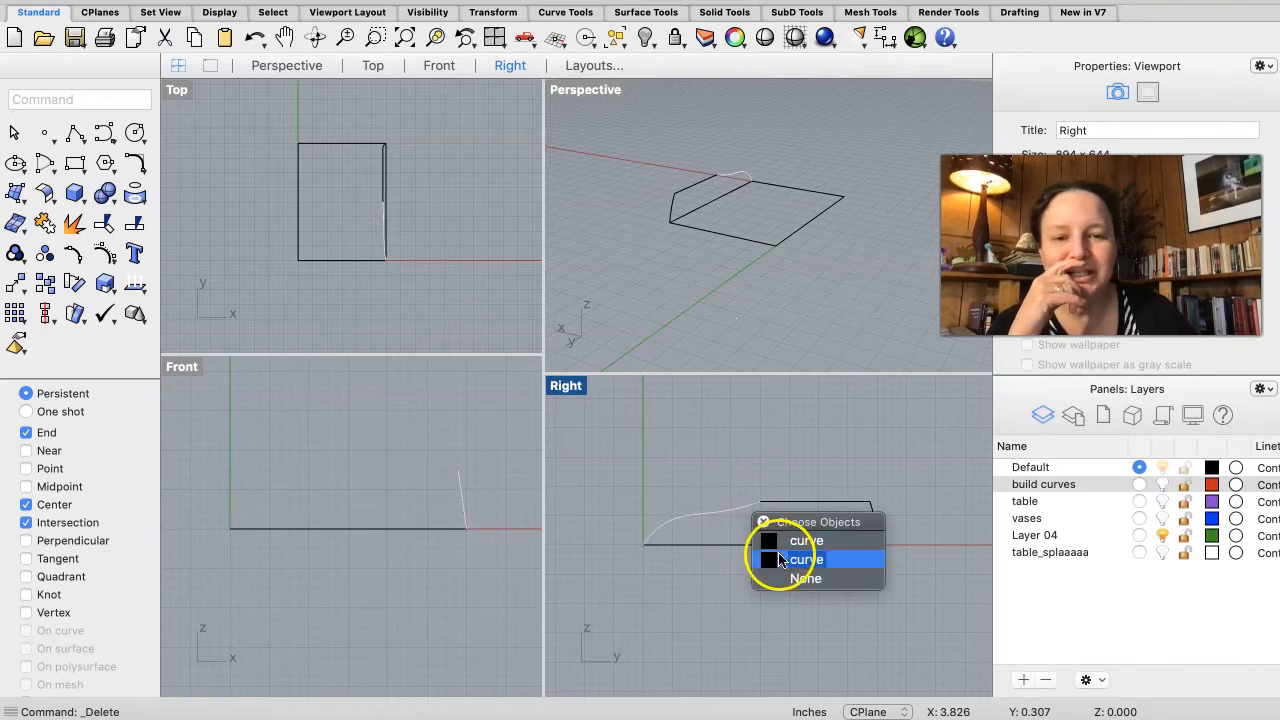
{"action": "left_click", "coordinate": [779, 559]}
{"action": "key", "text": "Delete"}
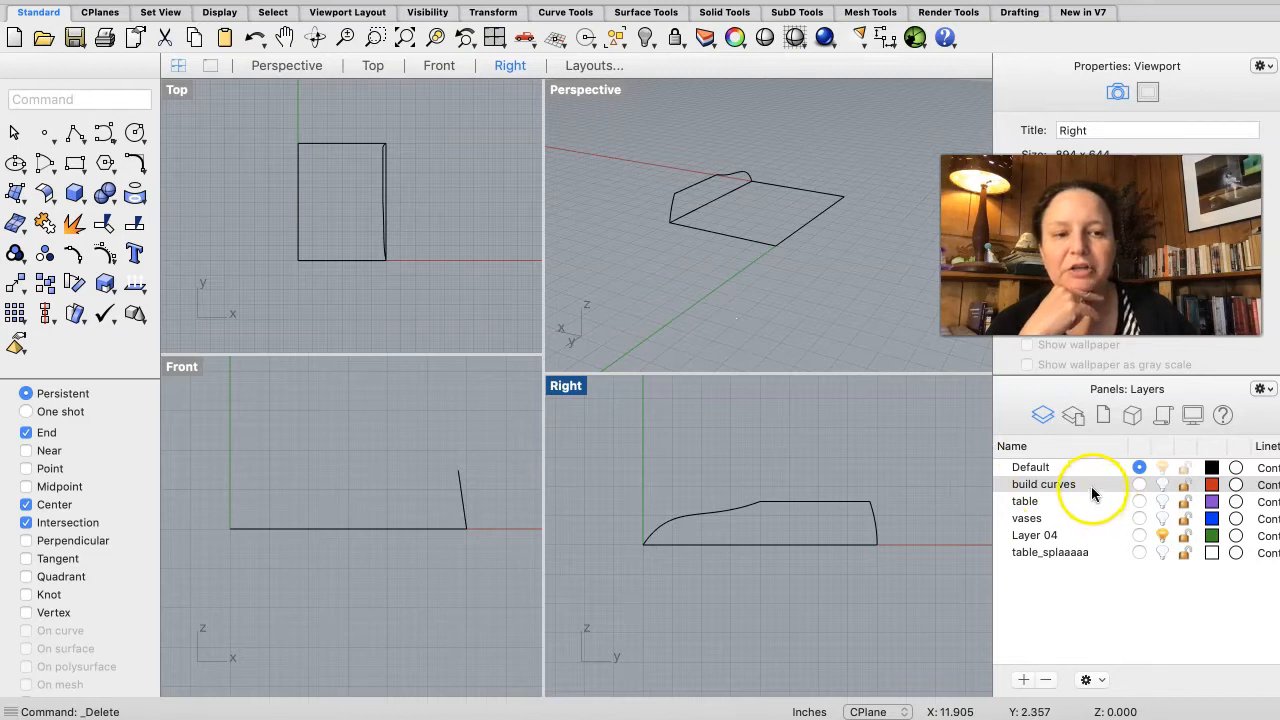
Step: Show the build curves layer, then move the three profile curves from the rectangle's right corner to its left corner in the Front view
{"action": "left_click", "coordinate": [1161, 483]}
{"action": "left_click", "coordinate": [1161, 483]}
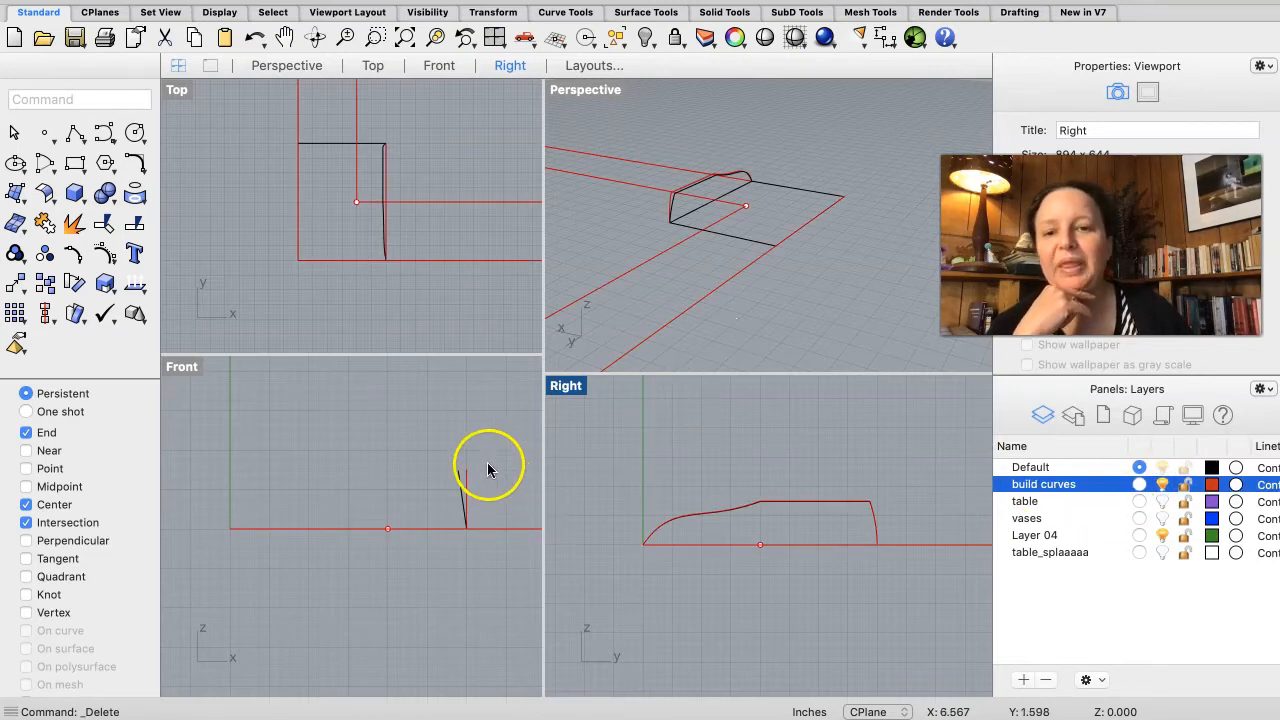
{"action": "left_click_drag", "start_coordinate": [489, 452], "coordinate": [469, 481]}
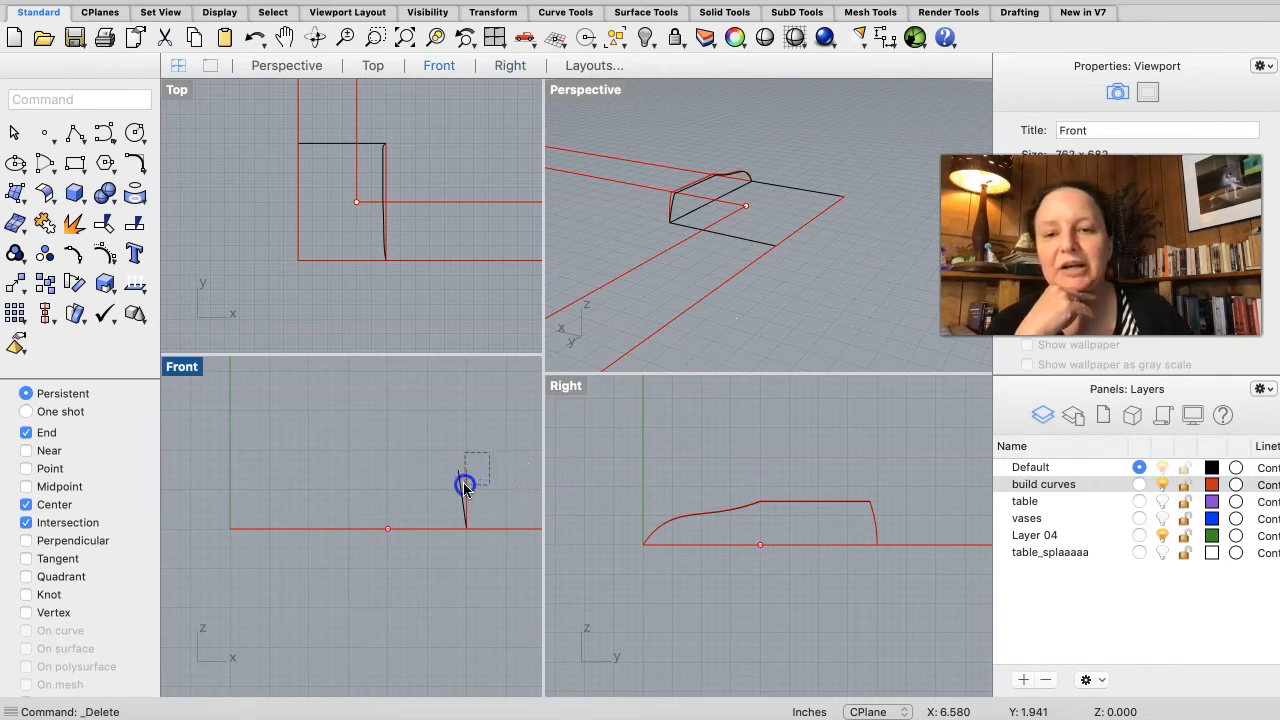
{"action": "left_click_drag", "start_coordinate": [463, 487], "coordinate": [463, 488]}
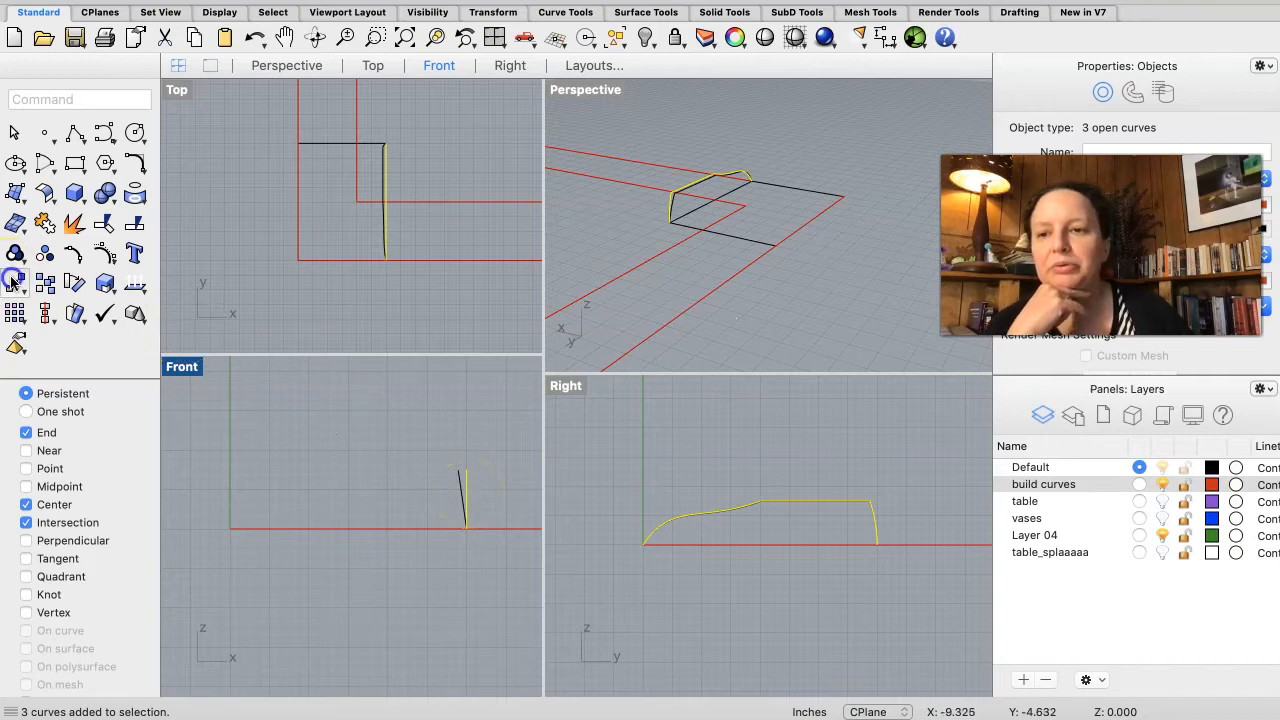
{"action": "left_click", "coordinate": [12, 282]}
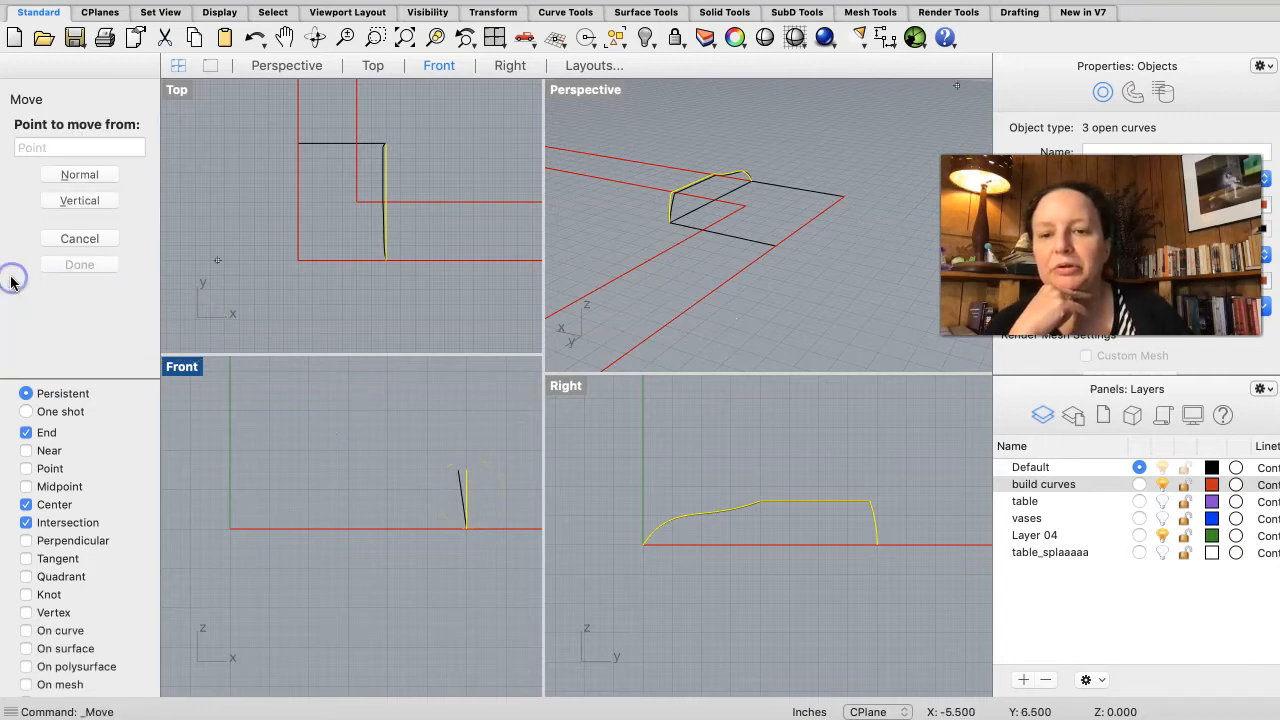
{"action": "left_click", "coordinate": [466, 531]}
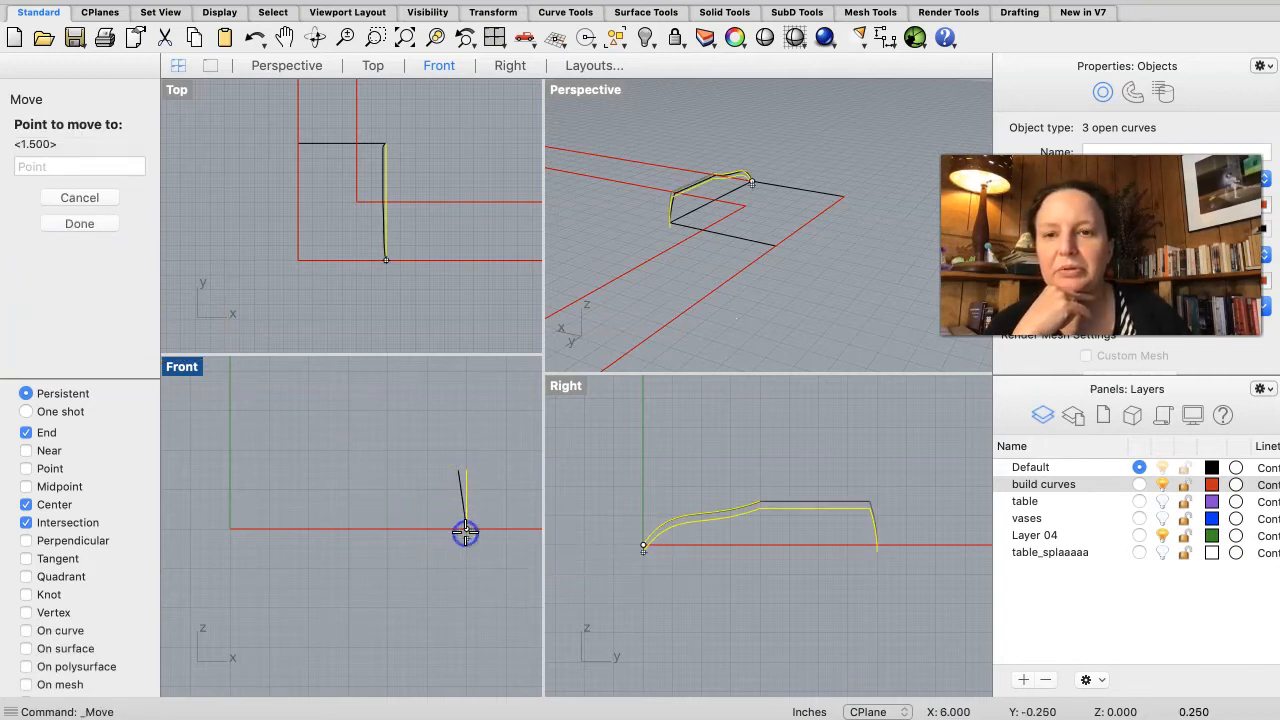
{"action": "left_click", "coordinate": [226, 527]}
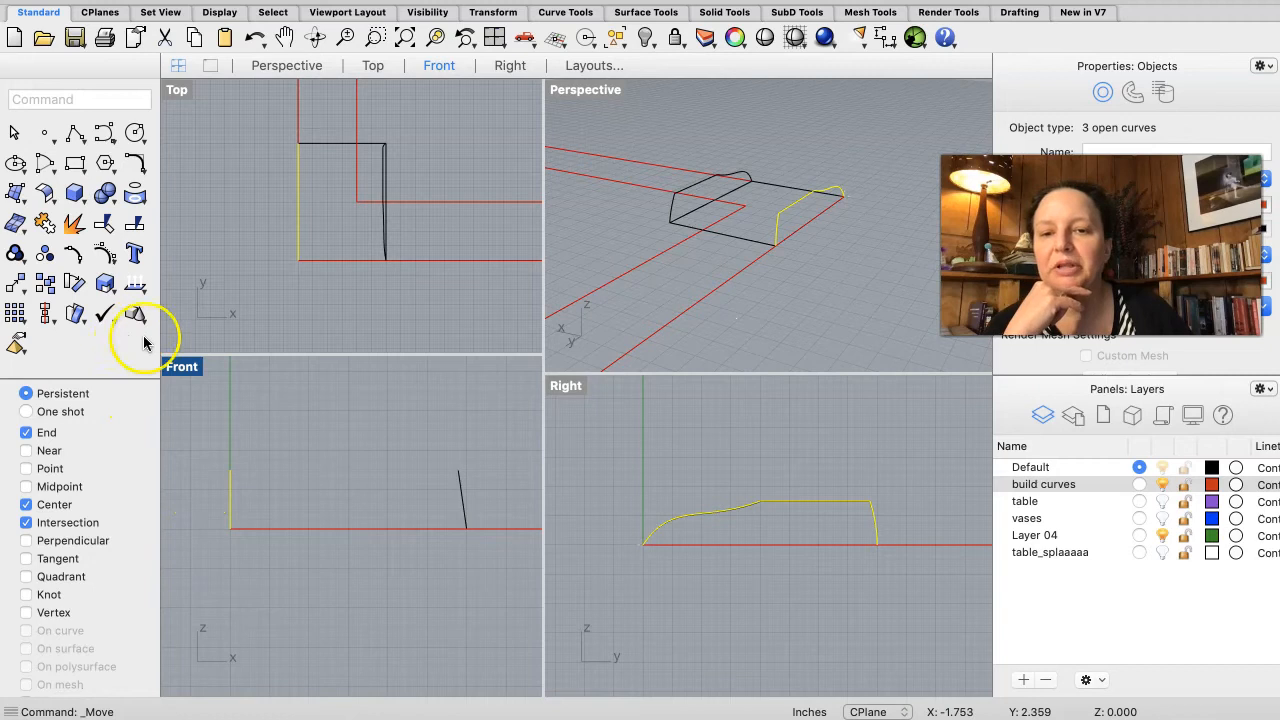
Step: Rotate-copy the three profile curves about 8 degrees about the rectangle's left corner in the Front view
{"action": "scroll", "coordinate": [443, 477], "scroll_direction": "up", "scroll_amount": 5}
{"action": "scroll", "coordinate": [443, 477], "scroll_direction": "down", "scroll_amount": 2}
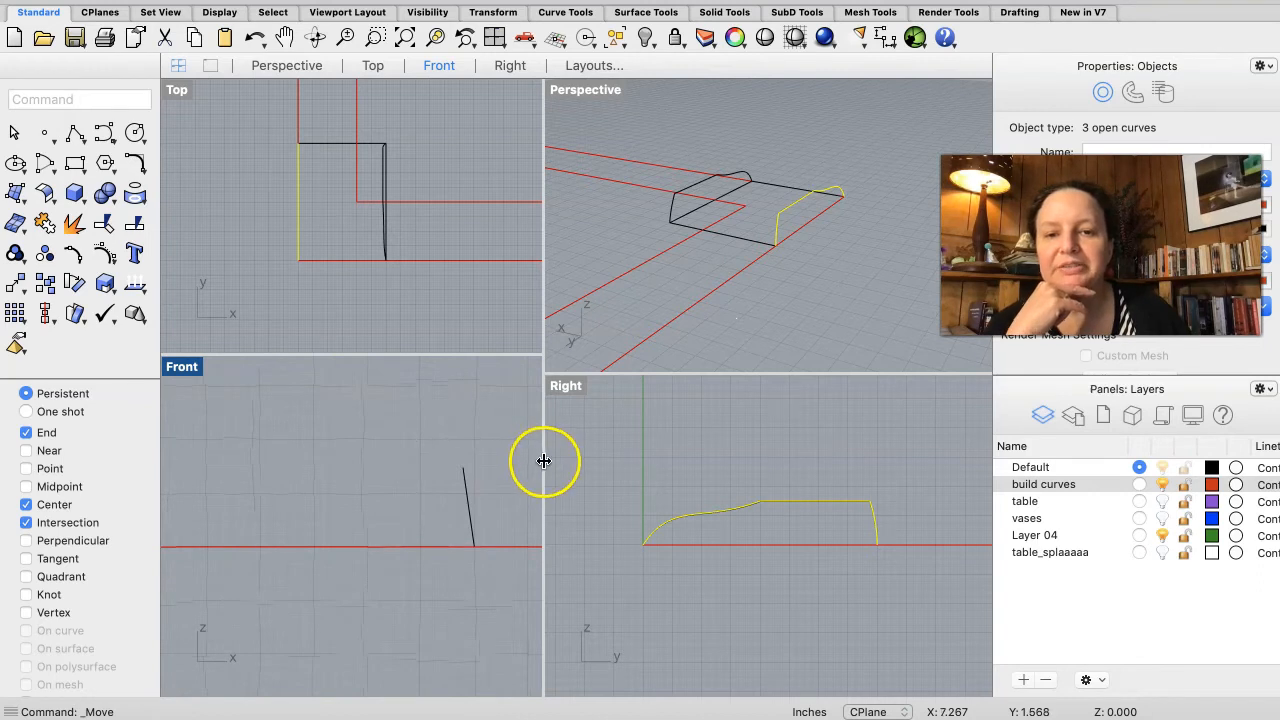
{"action": "left_click_drag", "start_coordinate": [543, 461], "coordinate": [713, 443]}
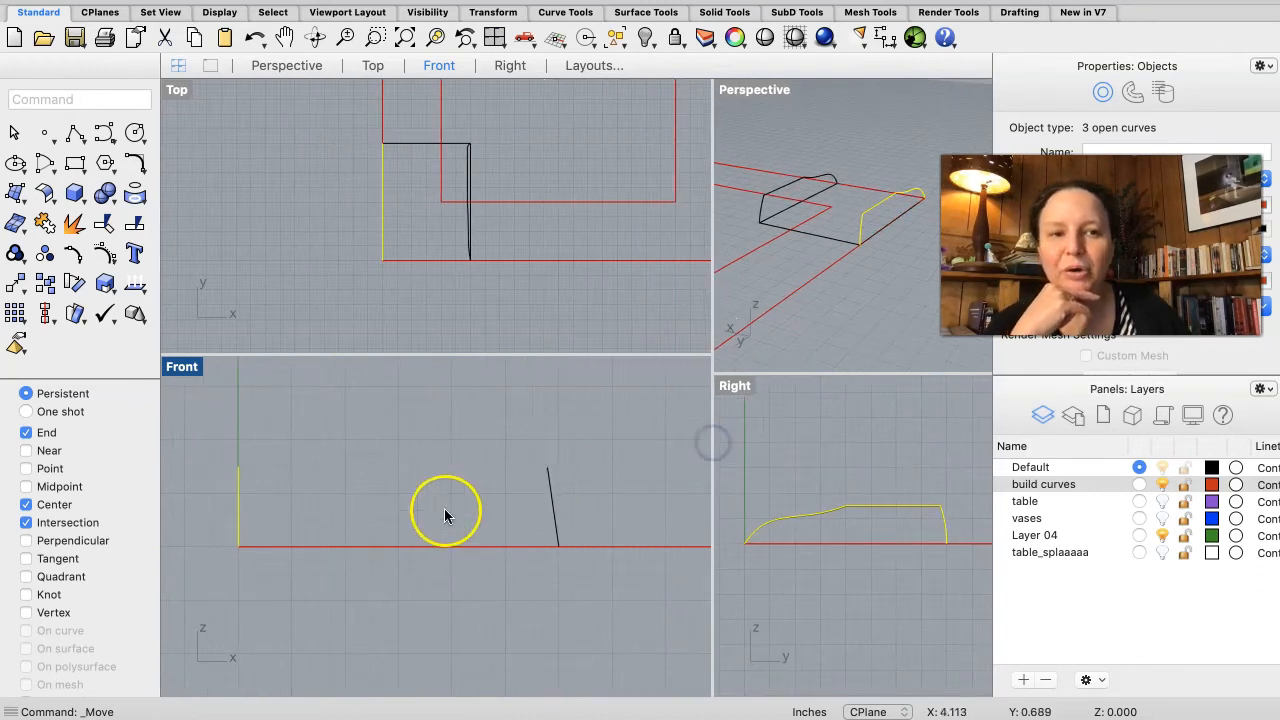
{"action": "right_click_drag", "start_coordinate": [432, 517], "coordinate": [463, 519]}
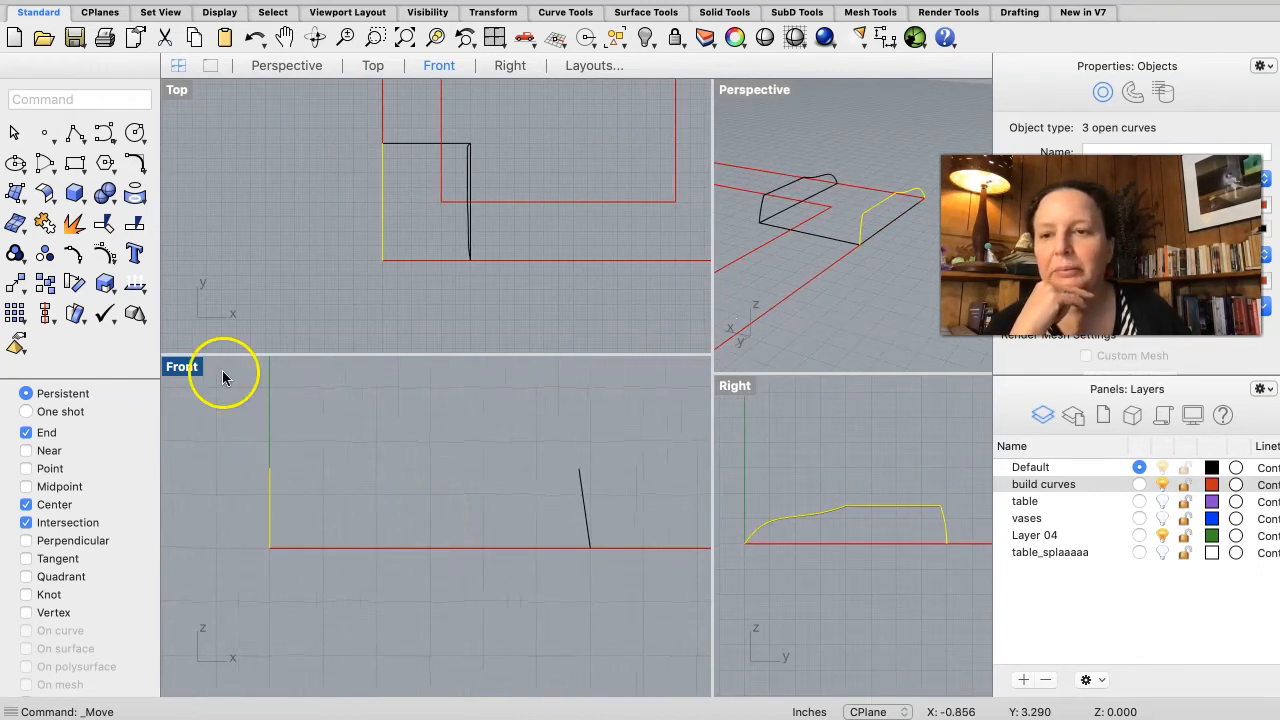
{"action": "left_click", "coordinate": [70, 287]}
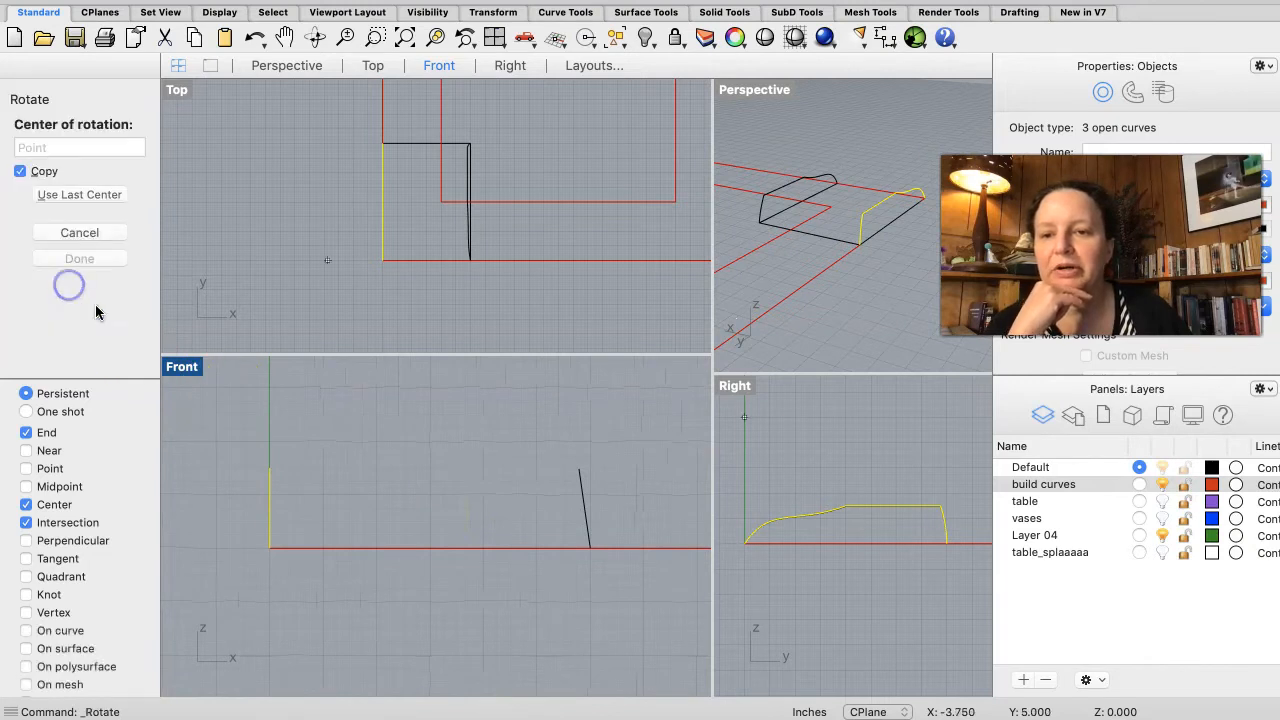
{"action": "left_click", "coordinate": [269, 550]}
{"action": "left_click", "coordinate": [268, 385]}
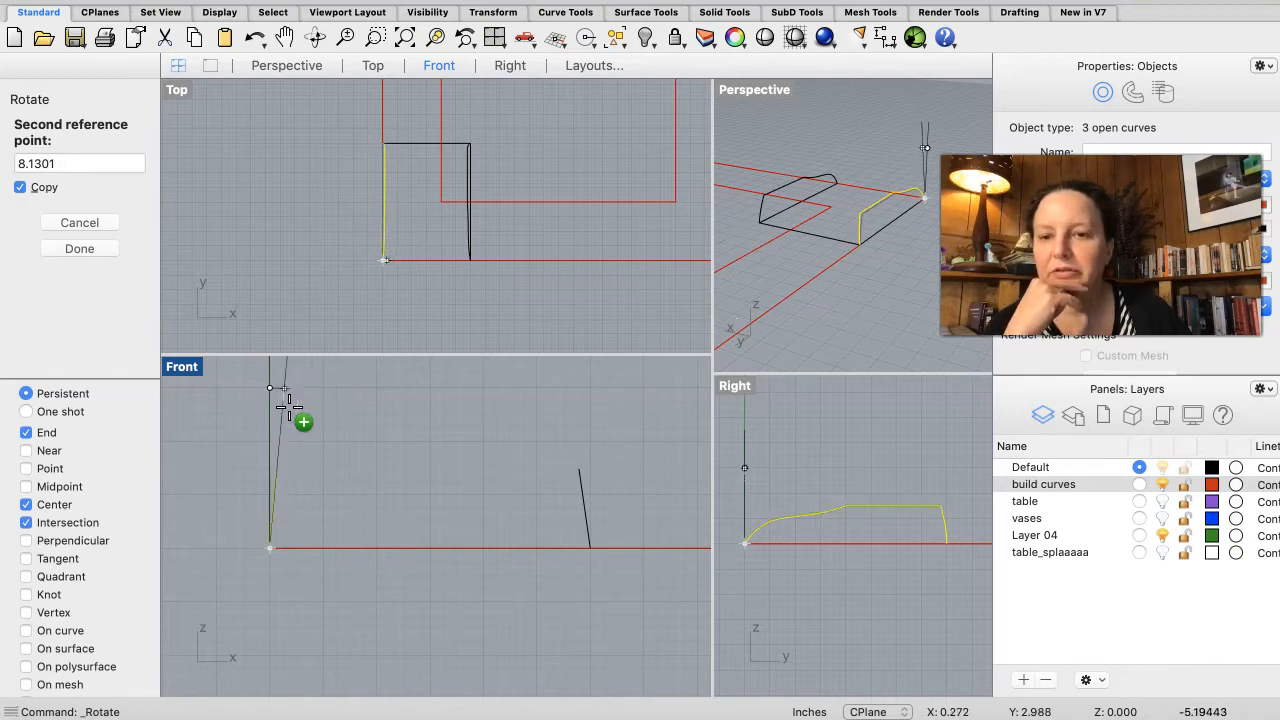
{"action": "left_click", "coordinate": [307, 367]}
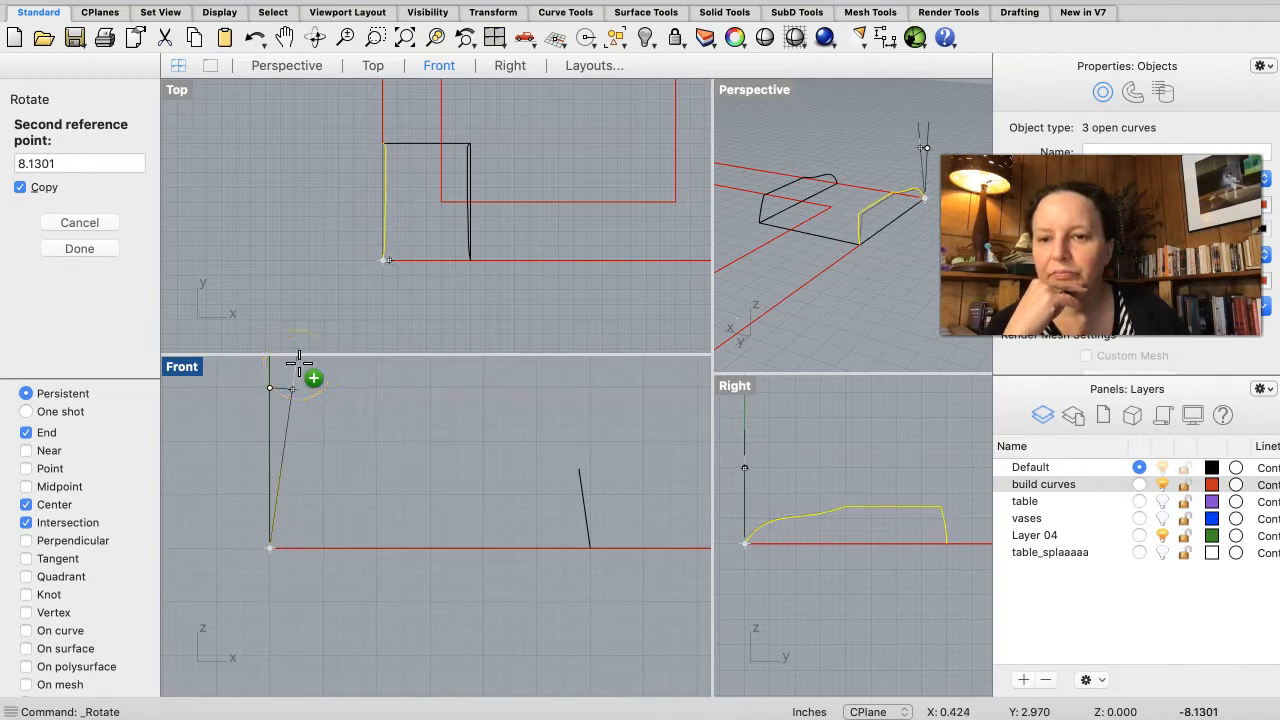
{"action": "left_click", "coordinate": [299, 363]}
{"action": "left_click", "coordinate": [295, 522]}
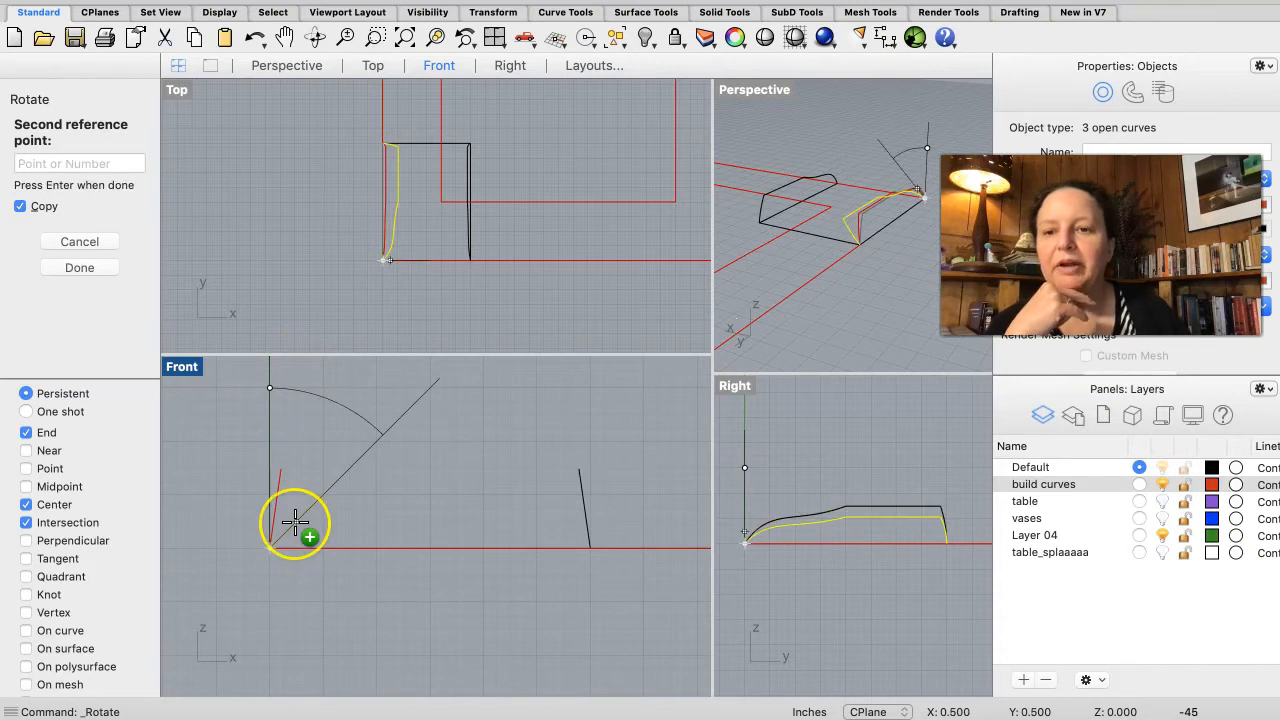
{"action": "key", "text": "Return"}
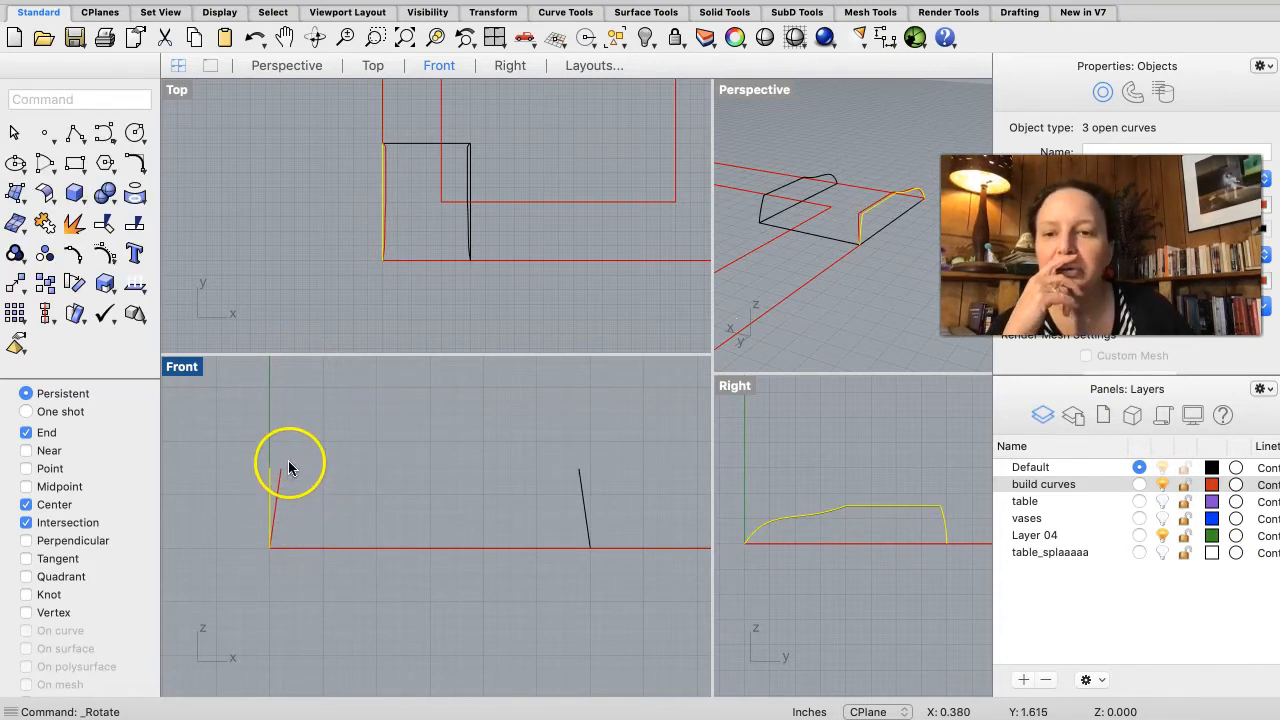
Step: Select the rotated copy of the profile curves and change its layer to Default
{"action": "left_click", "coordinate": [287, 496]}
{"action": "left_click_drag", "start_coordinate": [273, 514], "coordinate": [273, 514]}
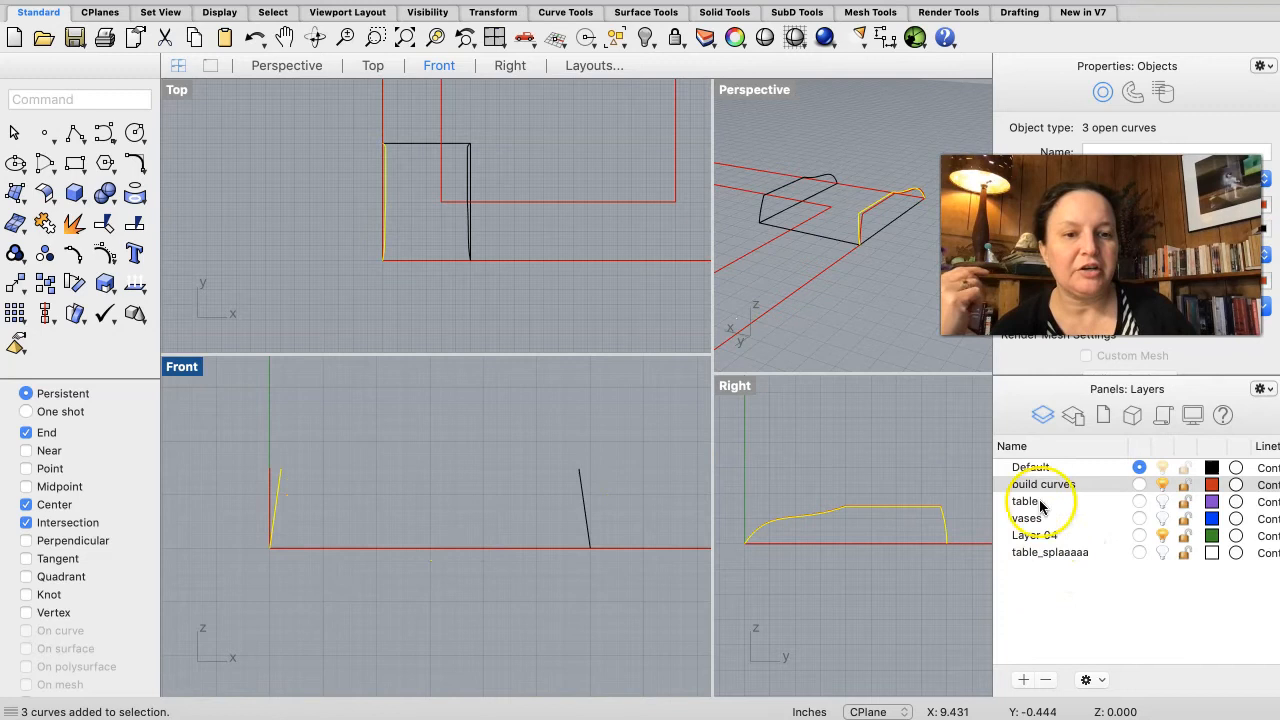
{"action": "right_click", "coordinate": [1038, 469]}
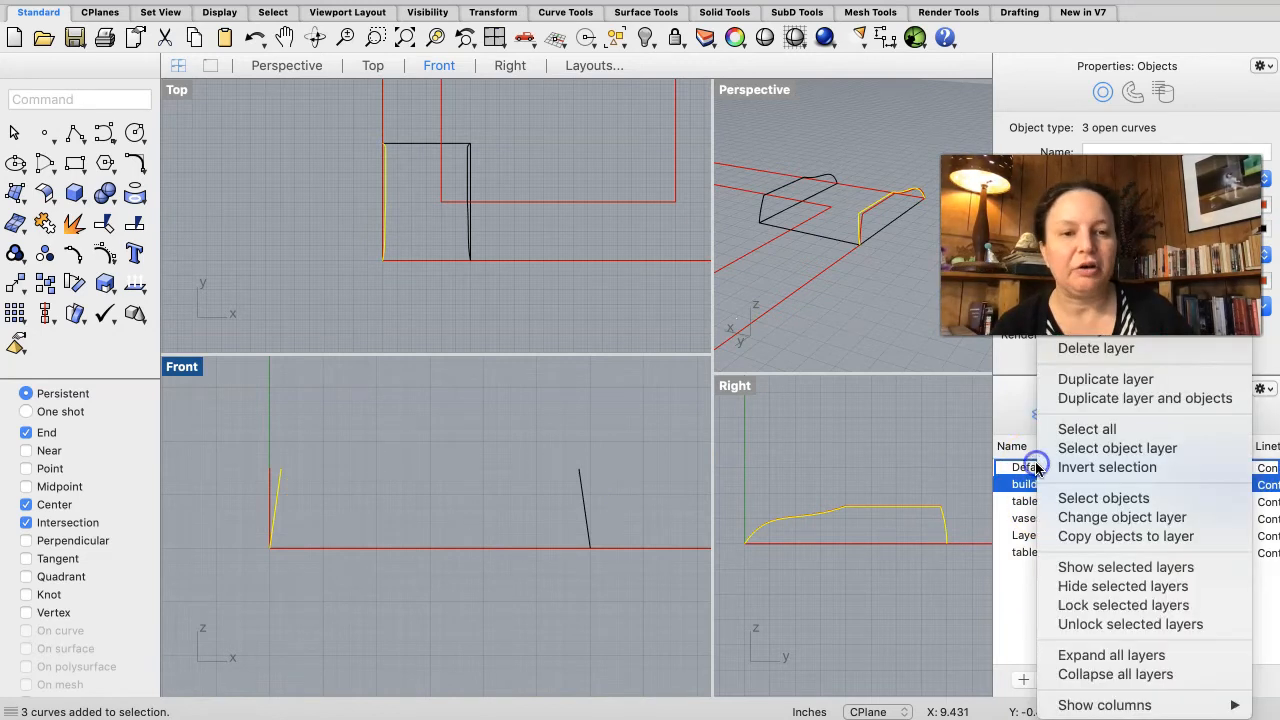
{"action": "left_click", "coordinate": [1037, 468]}
{"action": "left_click", "coordinate": [1037, 468]}
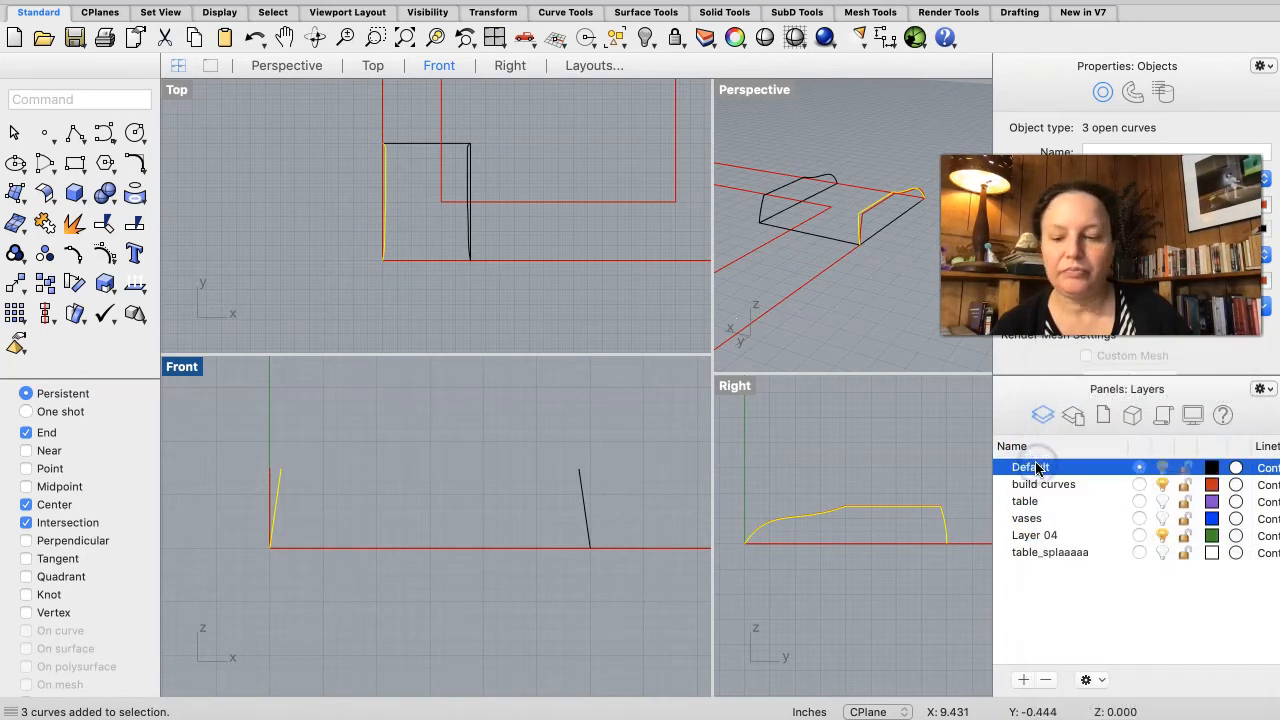
{"action": "right_click", "coordinate": [1037, 468]}
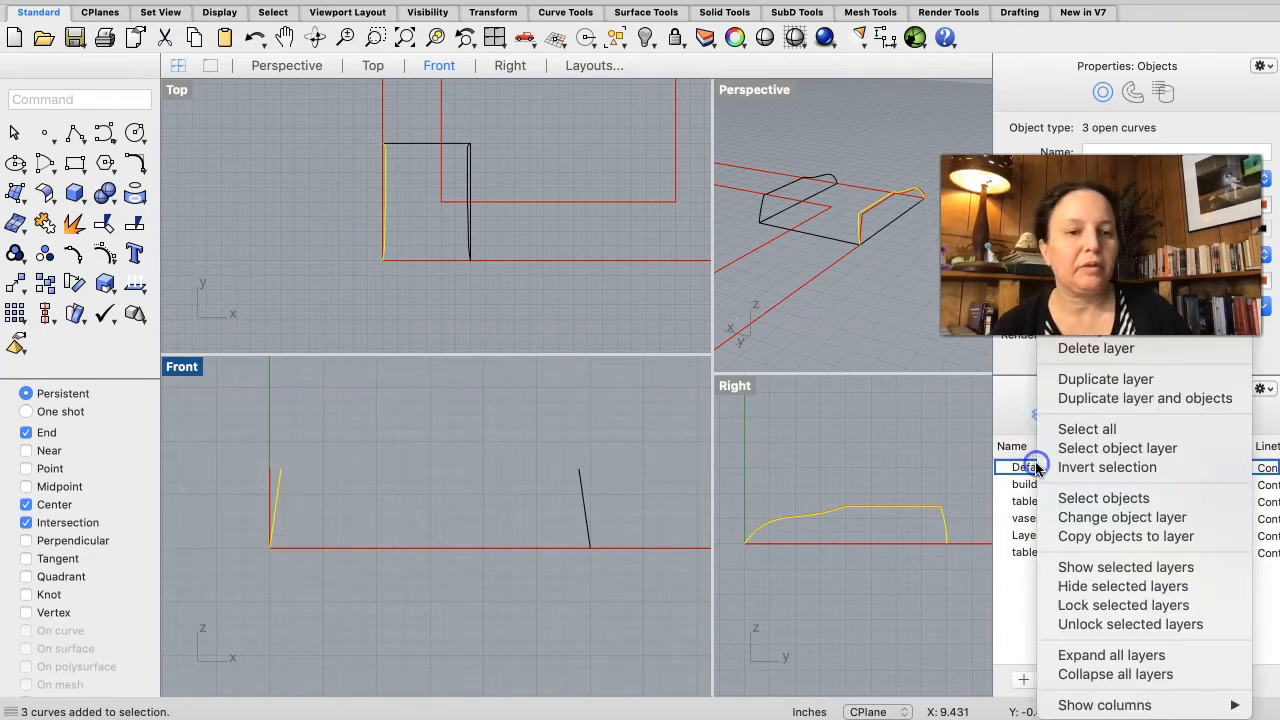
{"action": "left_click", "coordinate": [1081, 517]}
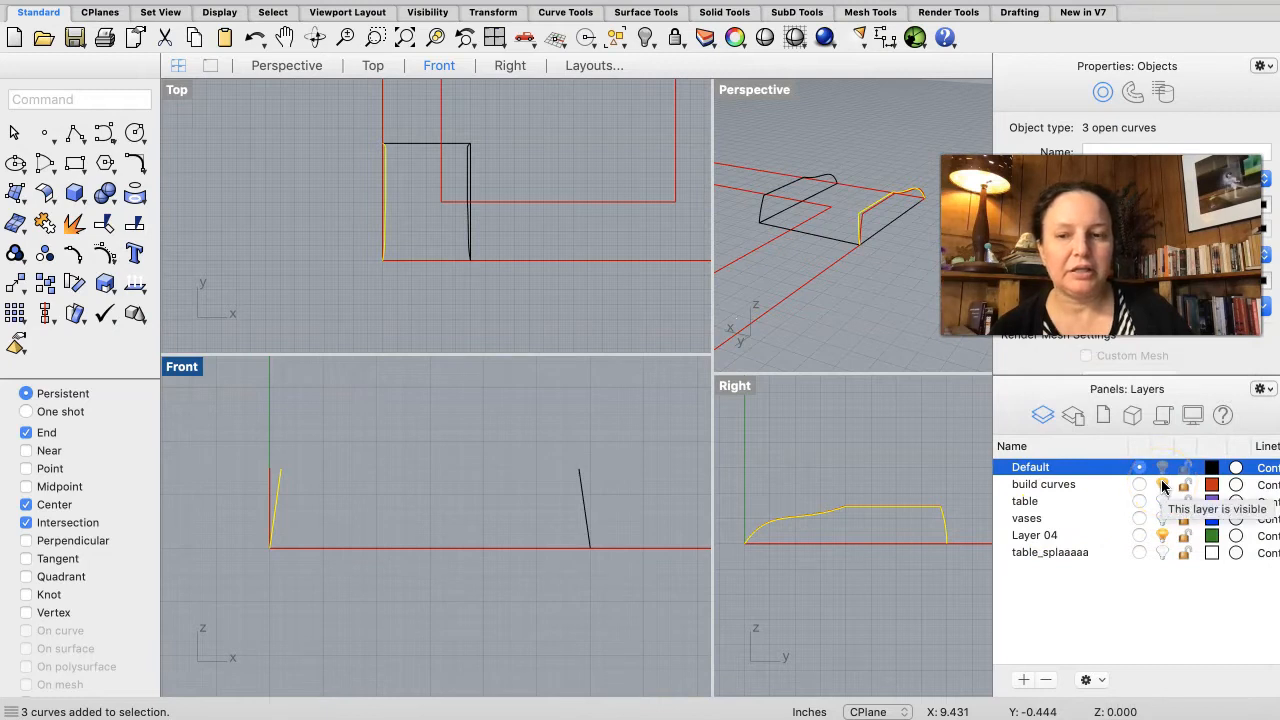
Step: Hide the build curves layer and orbit the Perspective view to examine the profile curves
{"action": "left_click", "coordinate": [1162, 485]}
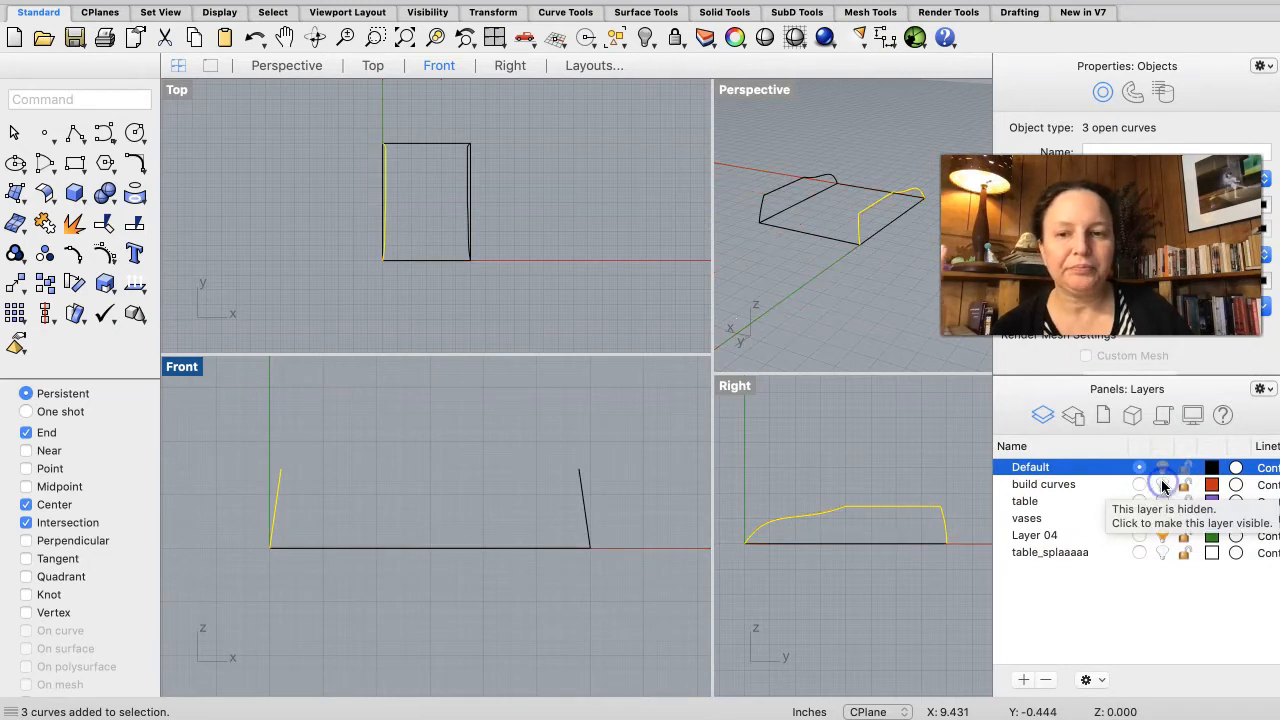
{"action": "scroll", "coordinate": [848, 246], "scroll_direction": "right", "scroll_amount": 10}
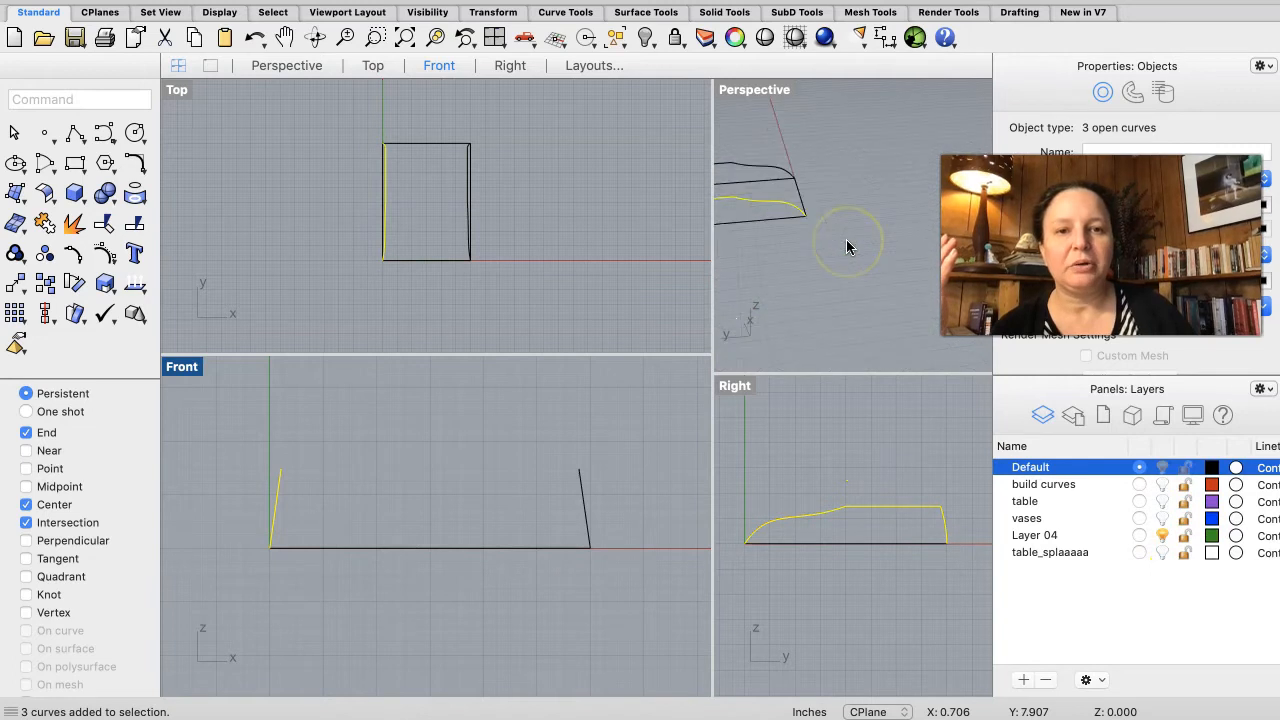
{"action": "scroll", "coordinate": [848, 246], "scroll_direction": "up", "scroll_amount": 10}
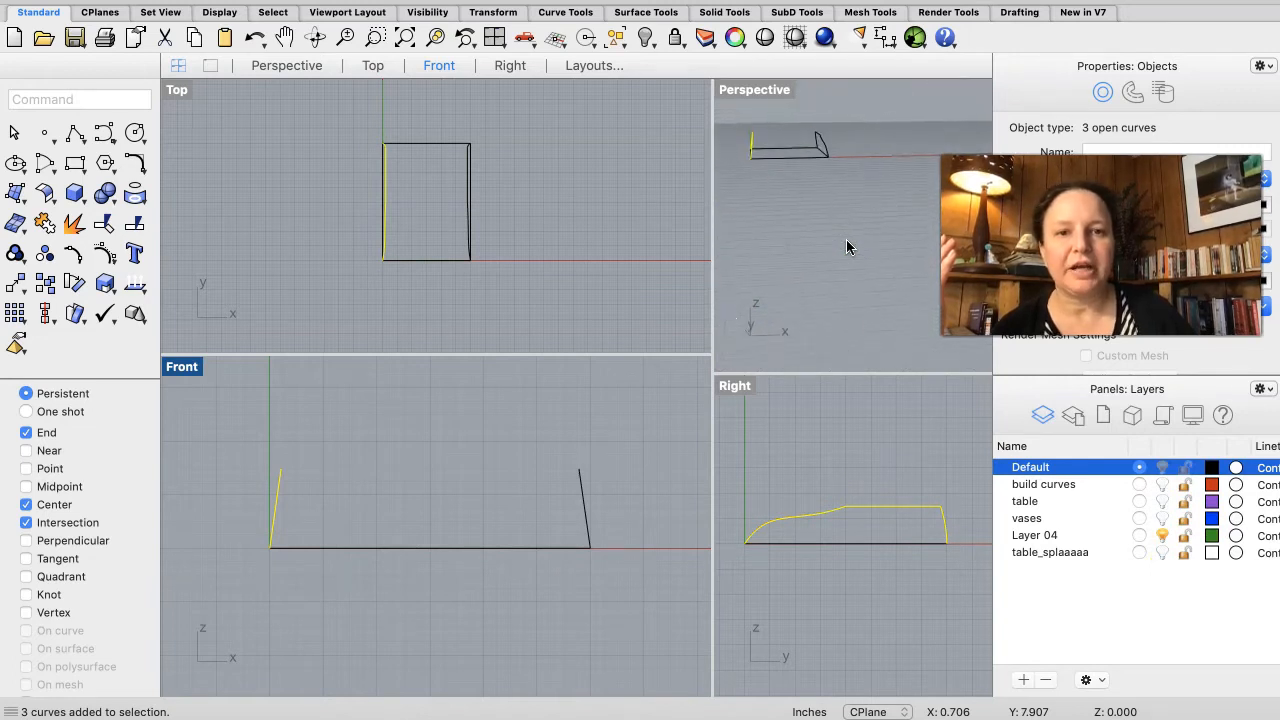
{"action": "scroll", "coordinate": [848, 246], "scroll_direction": "down", "scroll_amount": 5}
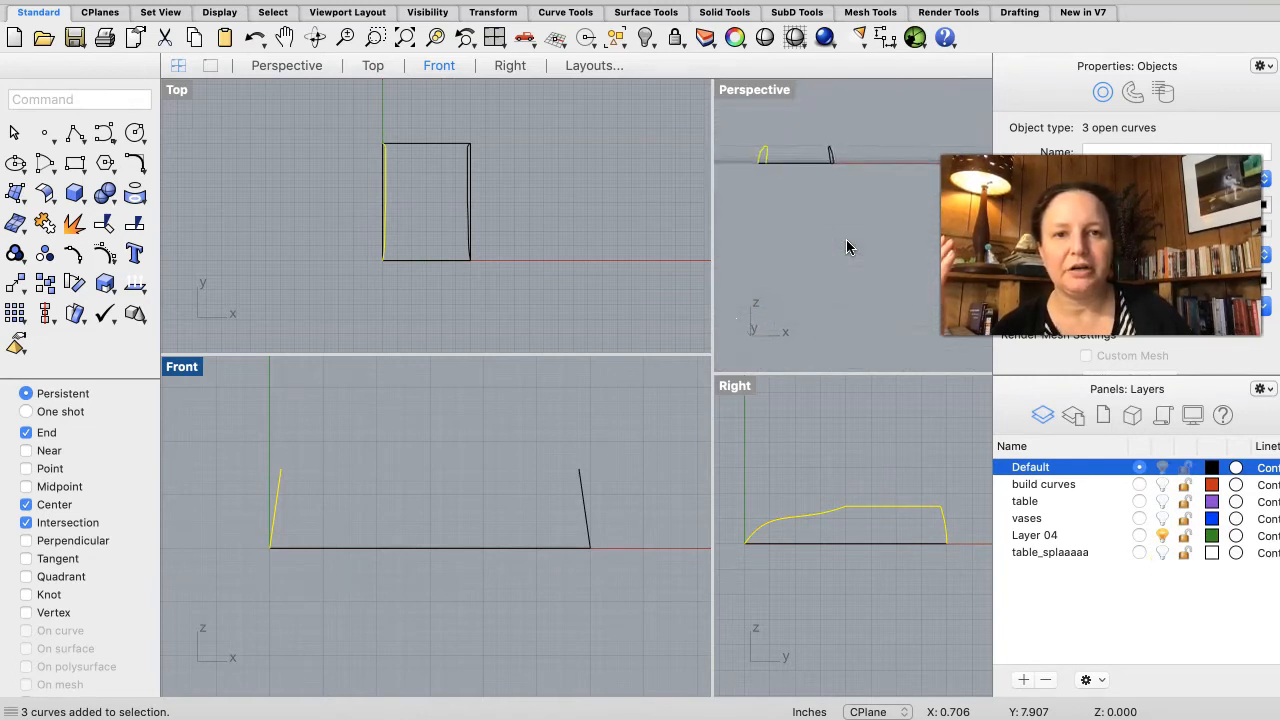
{"action": "scroll", "coordinate": [846, 243], "scroll_direction": "down", "scroll_amount": 5}
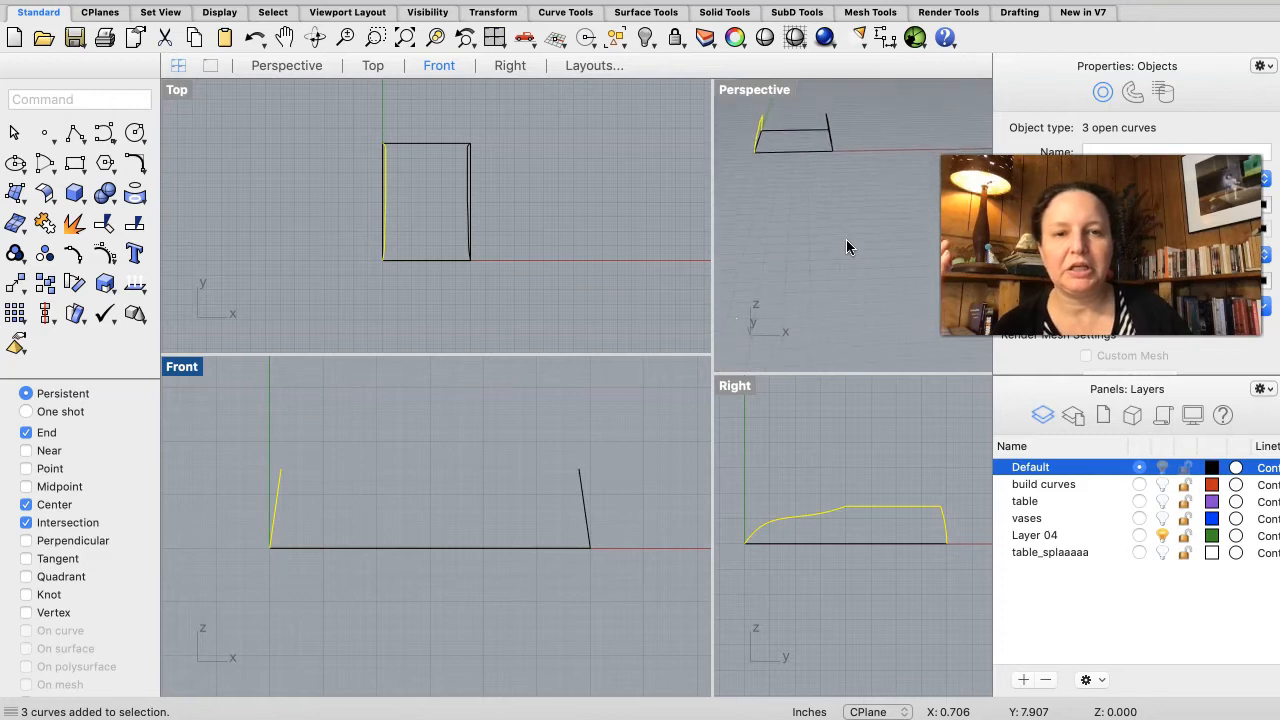
{"action": "scroll", "coordinate": [846, 241], "scroll_direction": "down", "scroll_amount": 5}
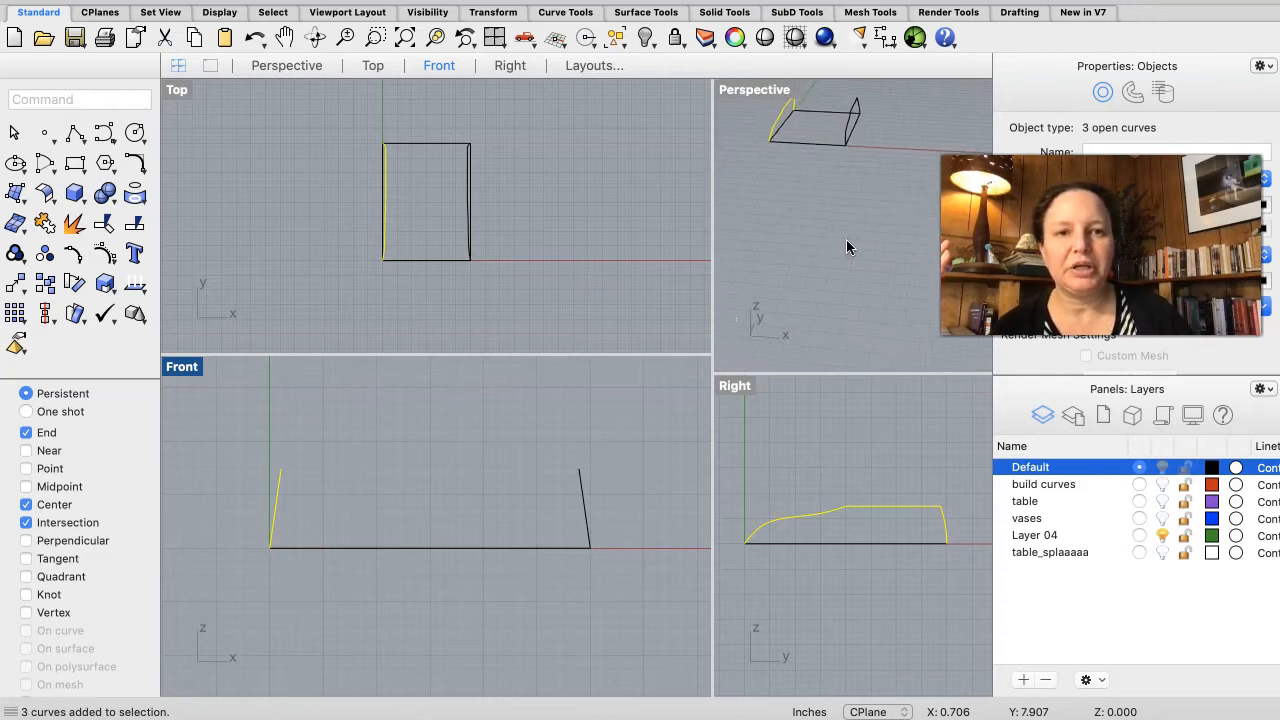
{"action": "left_click", "coordinate": [802, 104]}
{"action": "scroll", "coordinate": [812, 123], "scroll_direction": "up", "scroll_amount": 6}
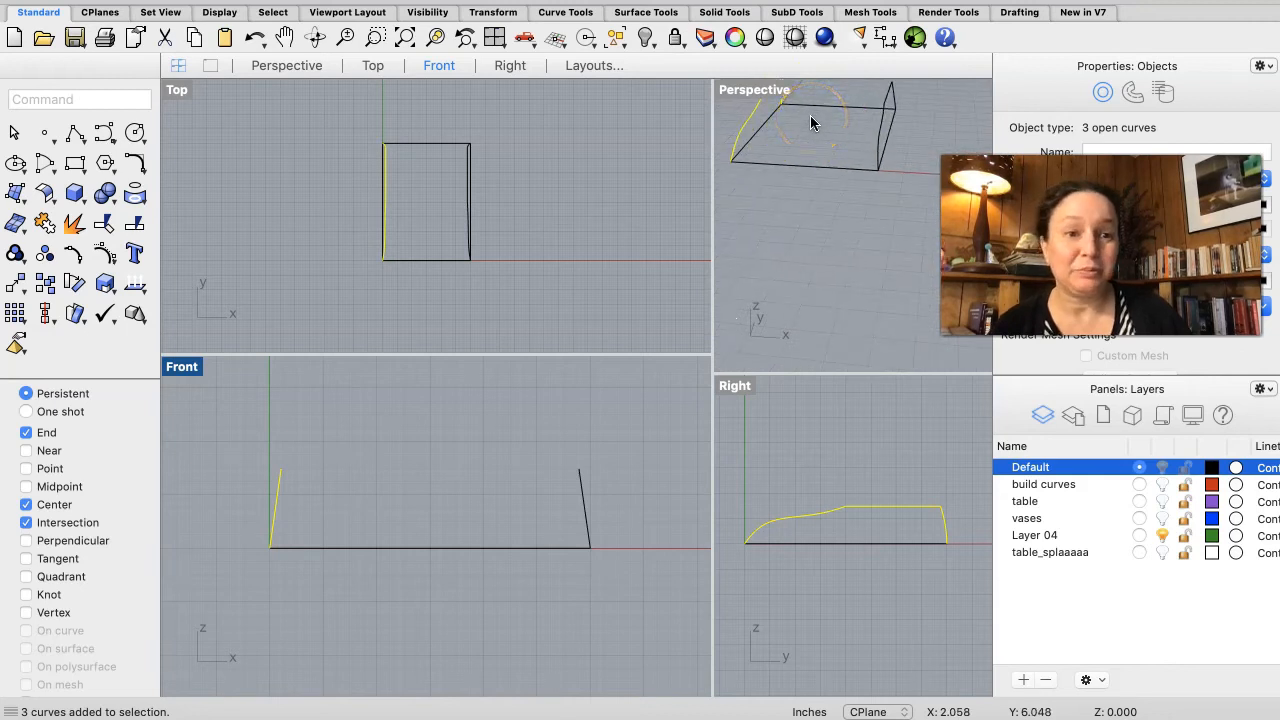
{"action": "scroll", "coordinate": [812, 123], "scroll_direction": "down", "scroll_amount": 3}
{"action": "scroll", "coordinate": [812, 123], "scroll_direction": "up", "scroll_amount": 4}
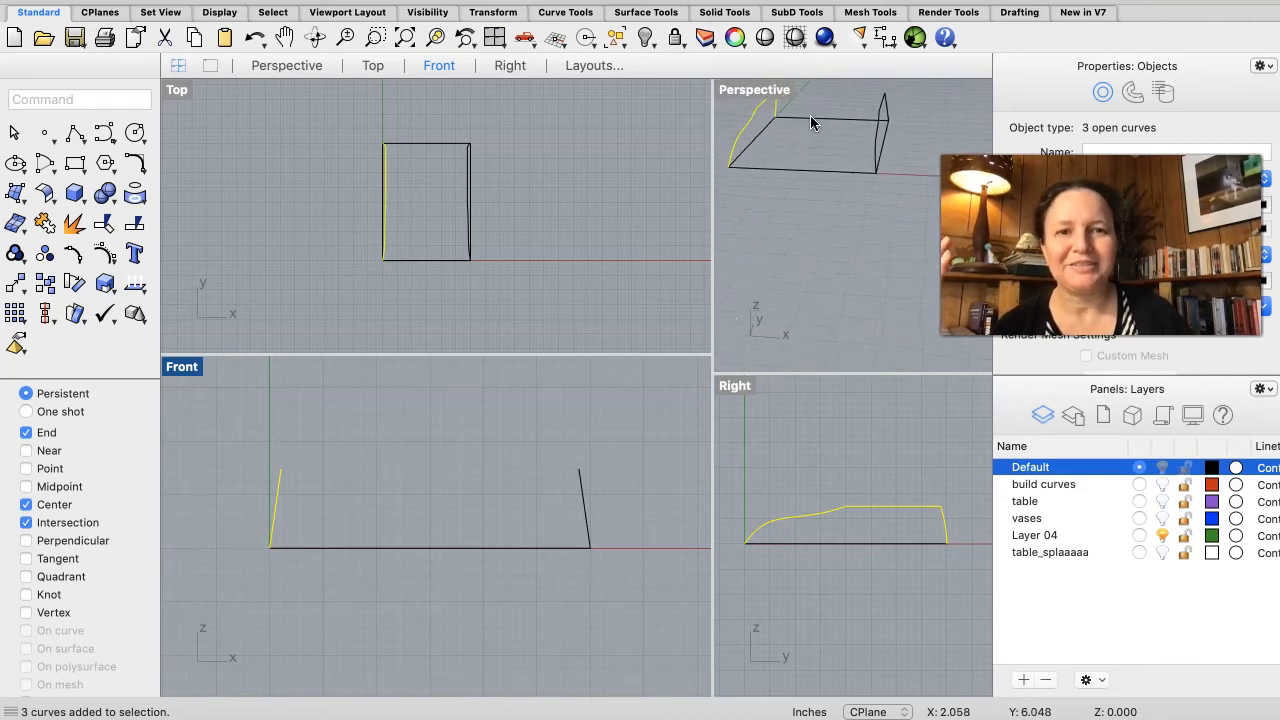
{"action": "scroll", "coordinate": [812, 123], "scroll_direction": "up", "scroll_amount": 3}
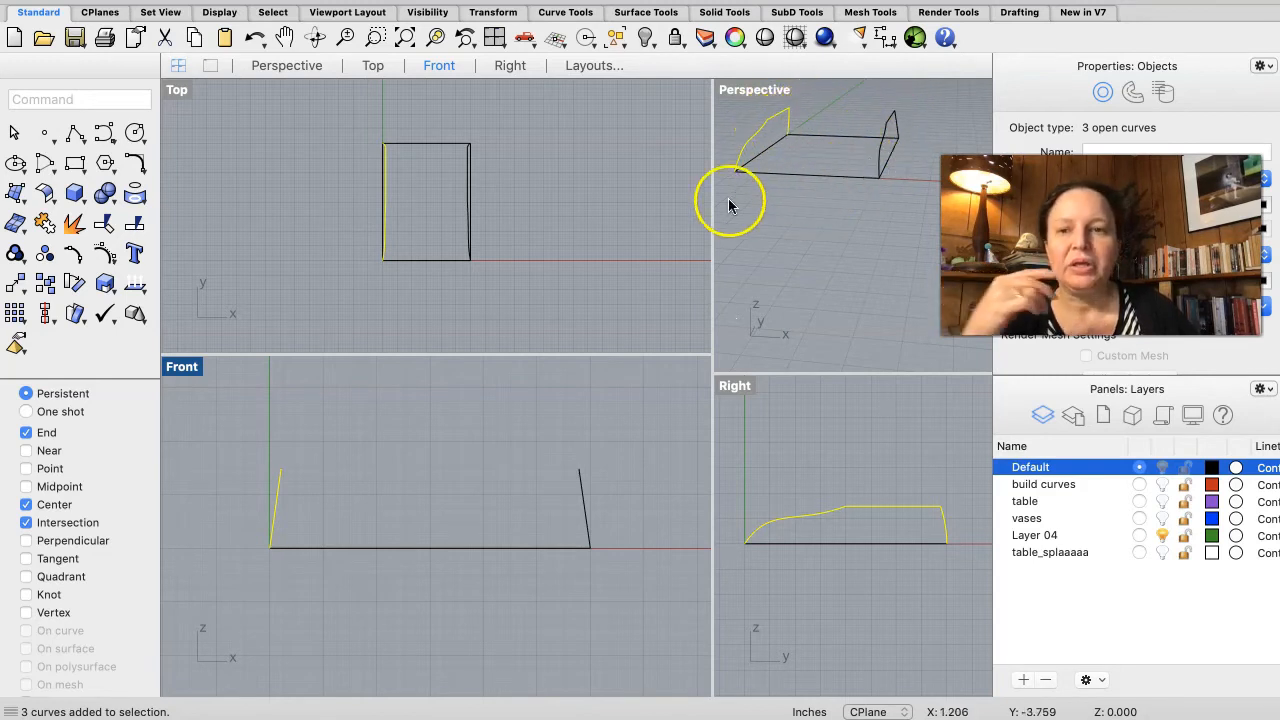
Step: Draw a polyline connecting the top endpoints of the two tilted end curves in the Perspective view
{"action": "left_click", "coordinate": [72, 133]}
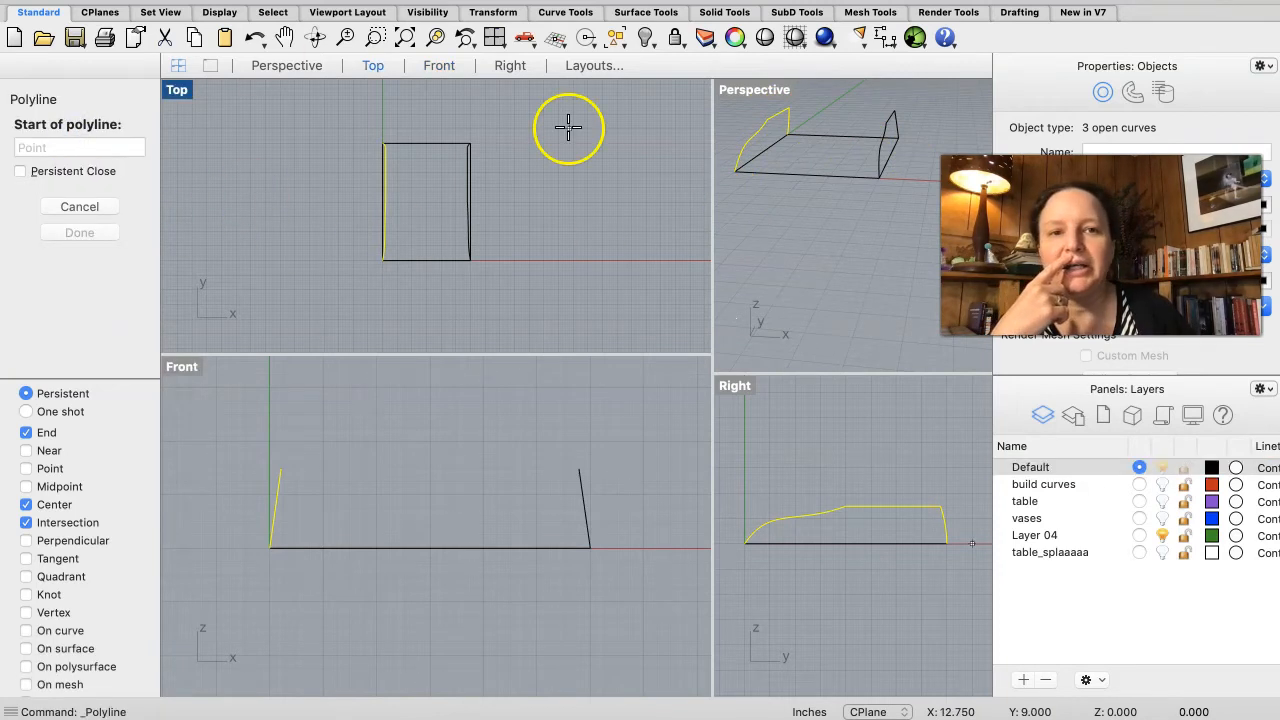
{"action": "left_click", "coordinate": [788, 110]}
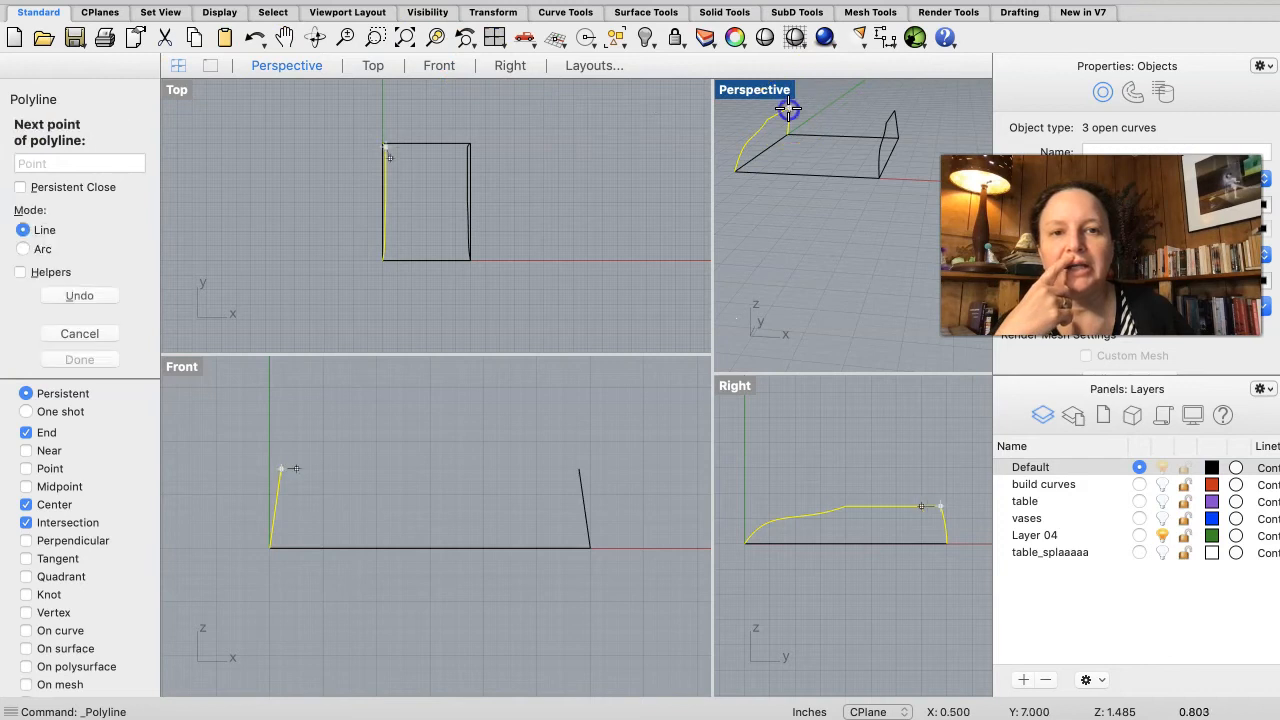
{"action": "left_click", "coordinate": [893, 108]}
{"action": "right_click", "coordinate": [904, 137]}
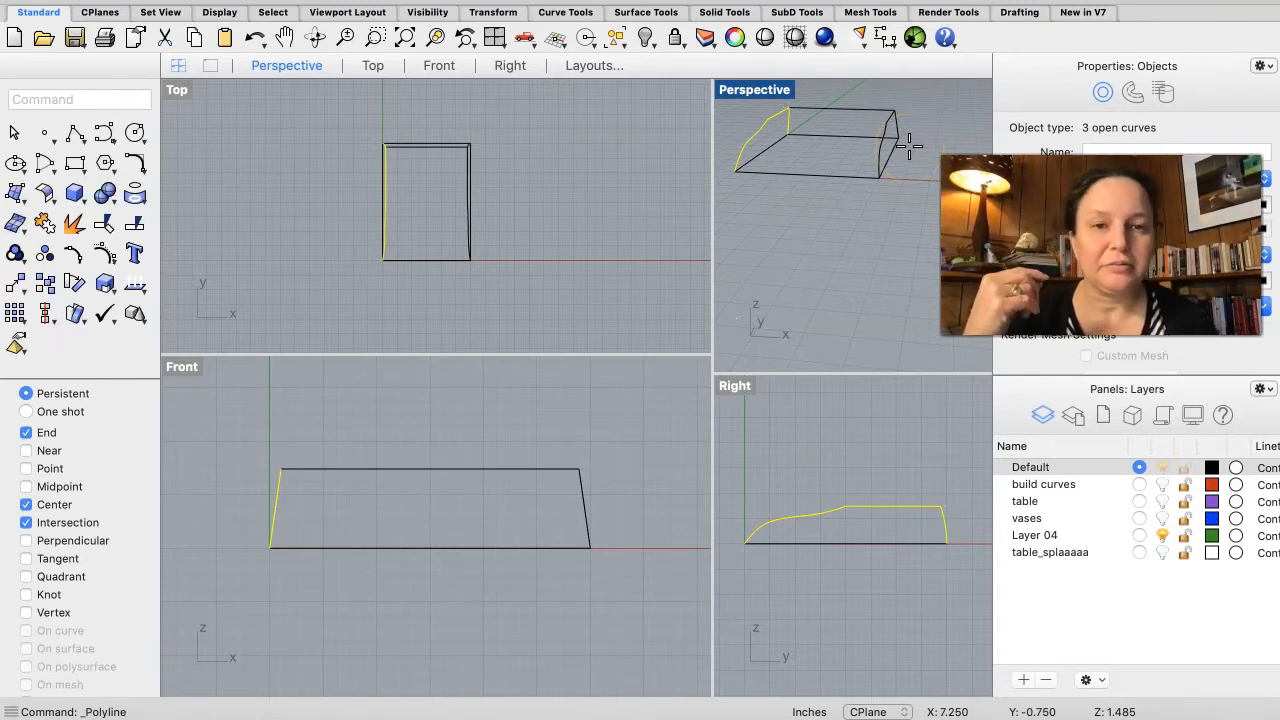
Step: Create a planar surface from the base rectangle
{"action": "left_click", "coordinate": [836, 136]}
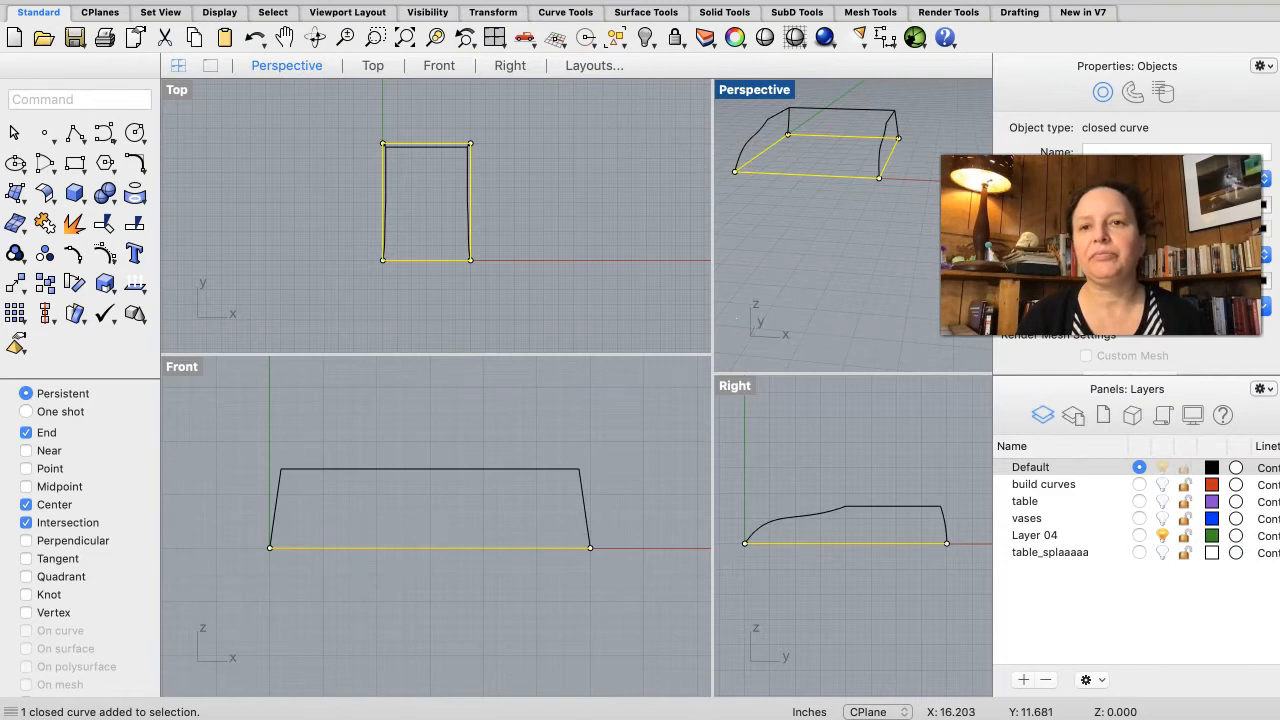
{"action": "left_click", "coordinate": [340, 0]}
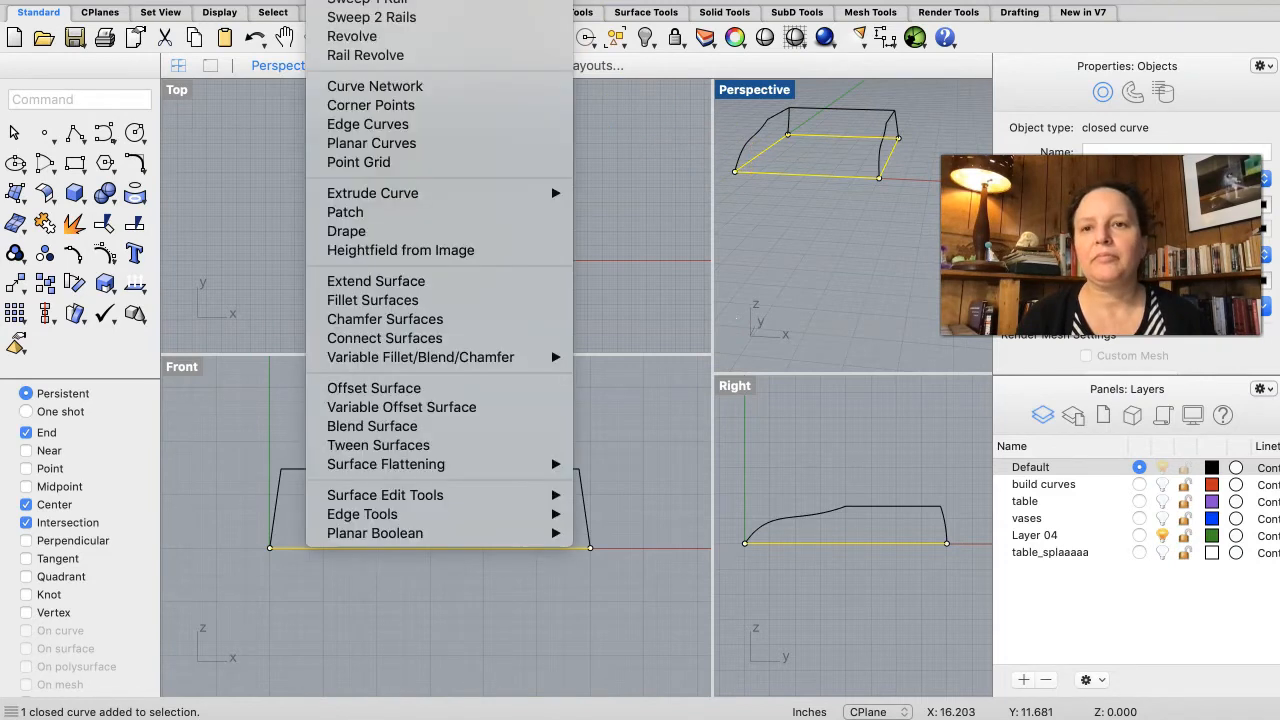
{"action": "left_click", "coordinate": [380, 148]}
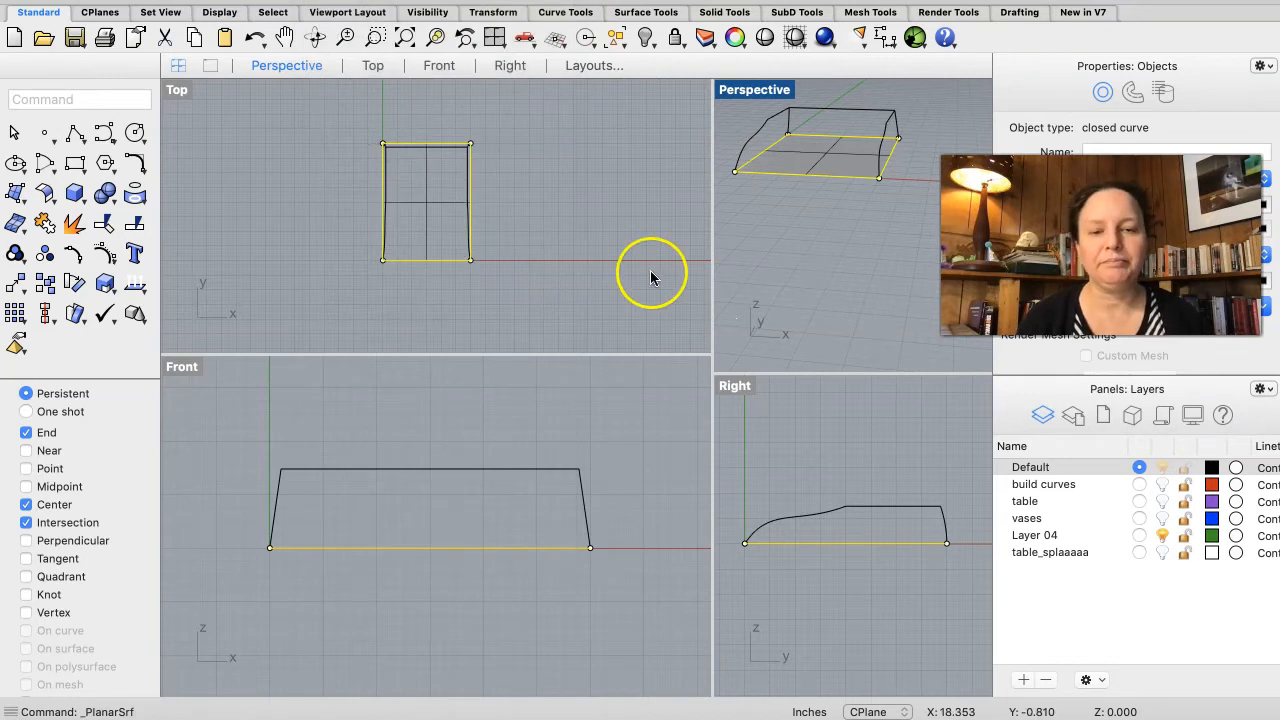
Step: Examine the base's profile curves and top edges in the Perspective view
{"action": "scroll", "coordinate": [835, 206], "scroll_direction": "right", "scroll_amount": 10}
{"action": "scroll", "coordinate": [833, 202], "scroll_direction": "right", "scroll_amount": 10}
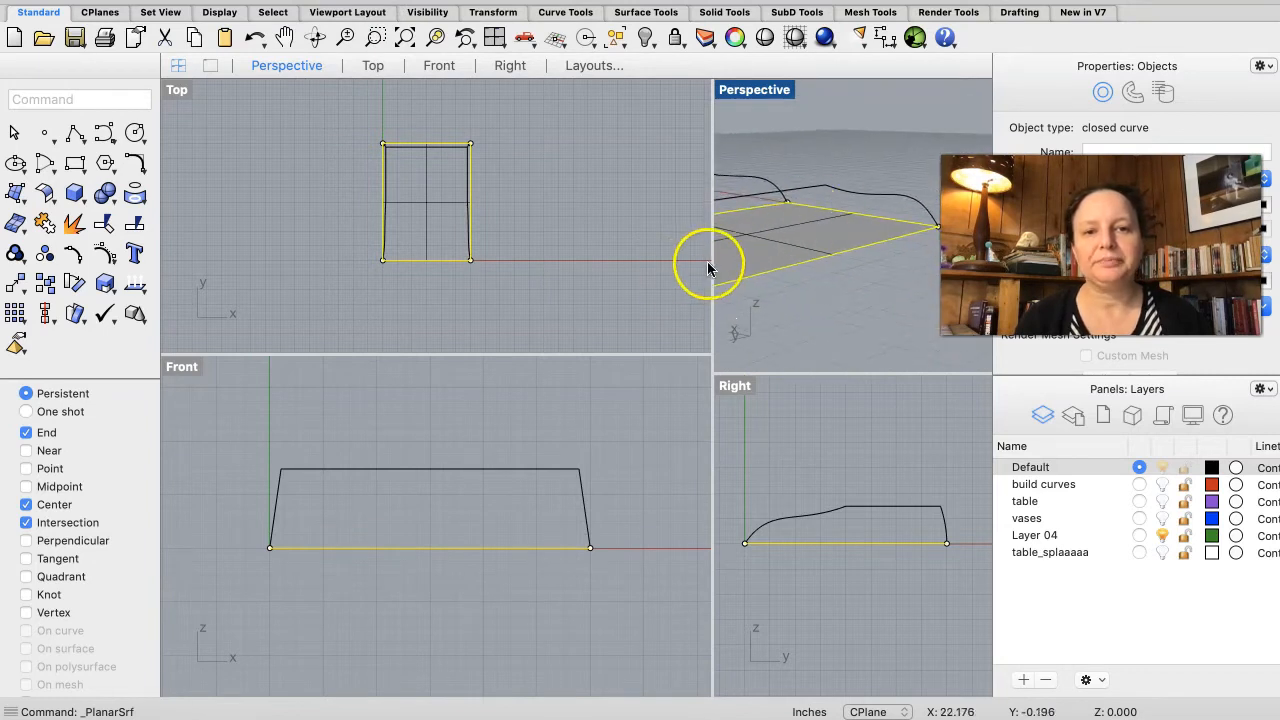
{"action": "left_click_drag", "start_coordinate": [715, 260], "coordinate": [503, 243]}
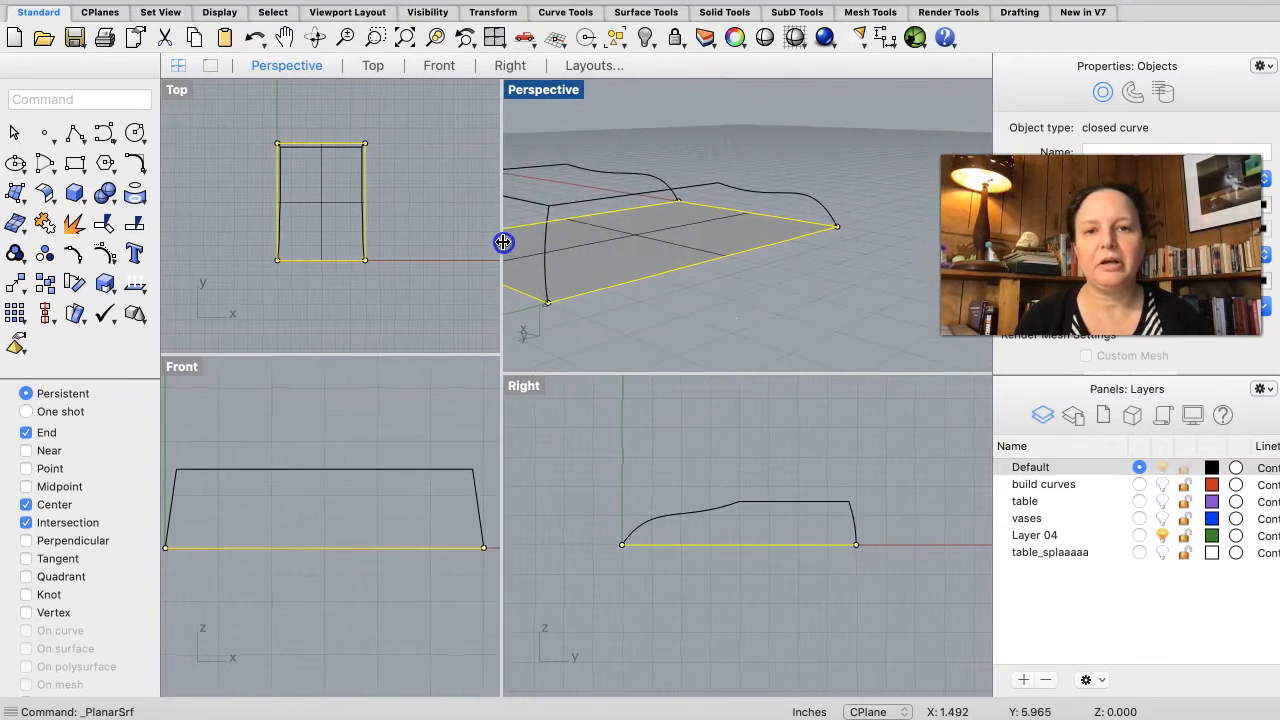
{"action": "scroll", "coordinate": [714, 240], "scroll_direction": "right", "scroll_amount": 10}
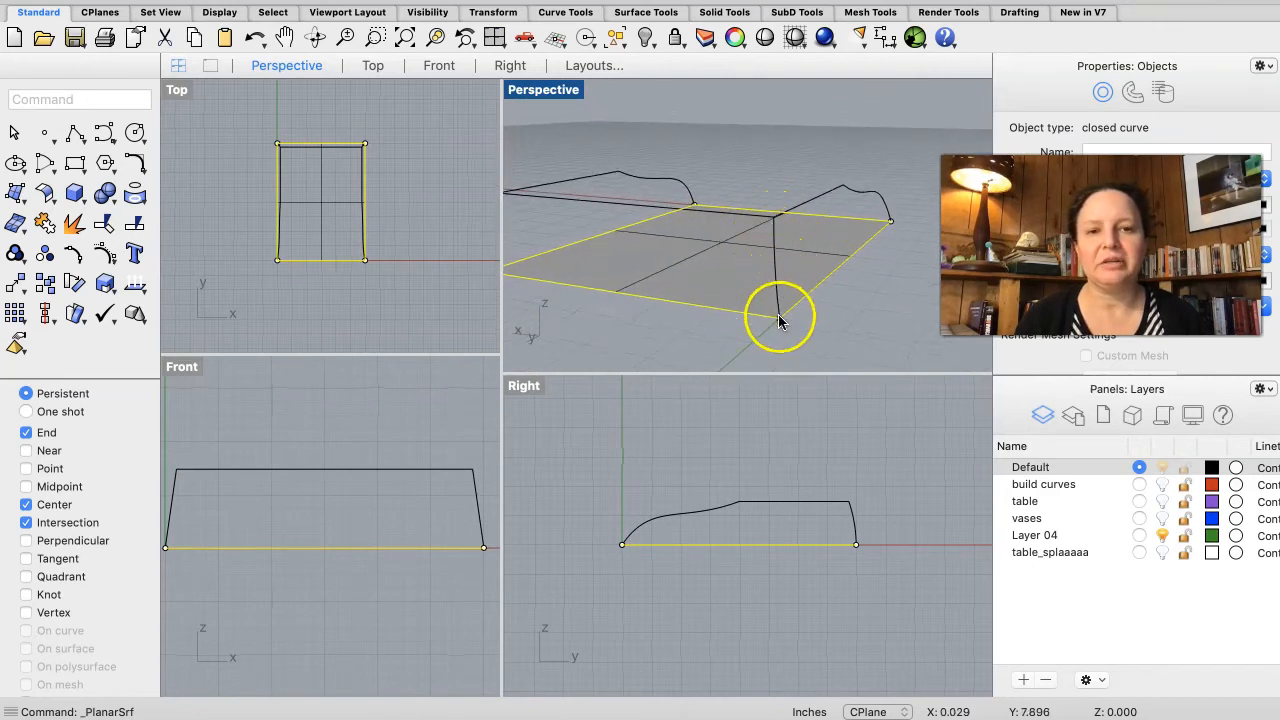
{"action": "scroll", "coordinate": [799, 320], "scroll_direction": "right", "scroll_amount": 10}
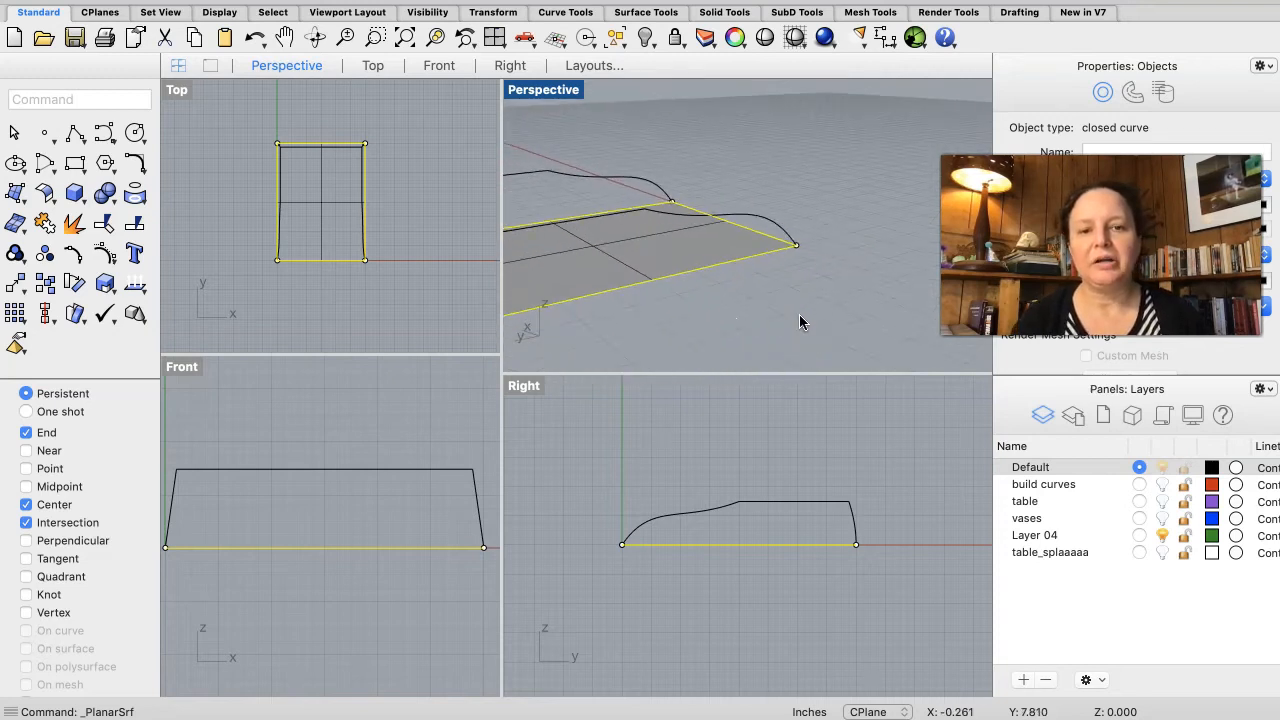
{"action": "scroll", "coordinate": [799, 316], "scroll_direction": "right", "scroll_amount": 10}
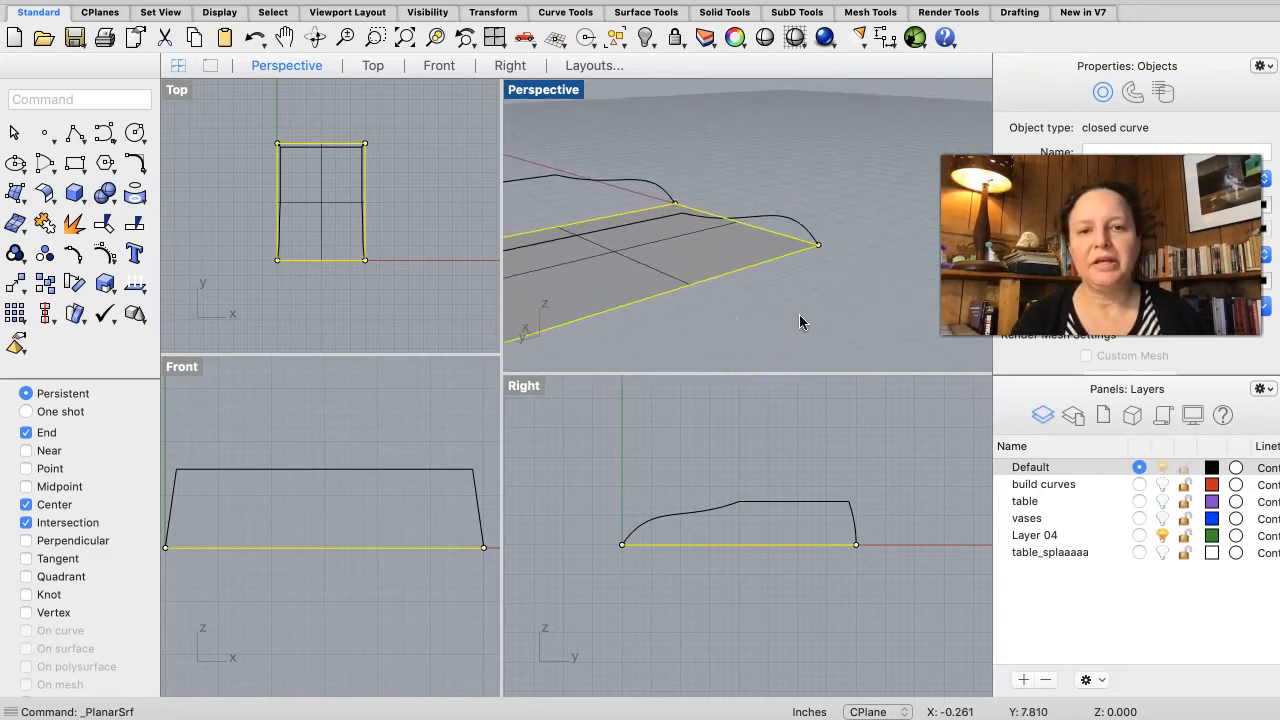
{"action": "left_click", "coordinate": [606, 185]}
{"action": "left_click", "coordinate": [532, 189]}
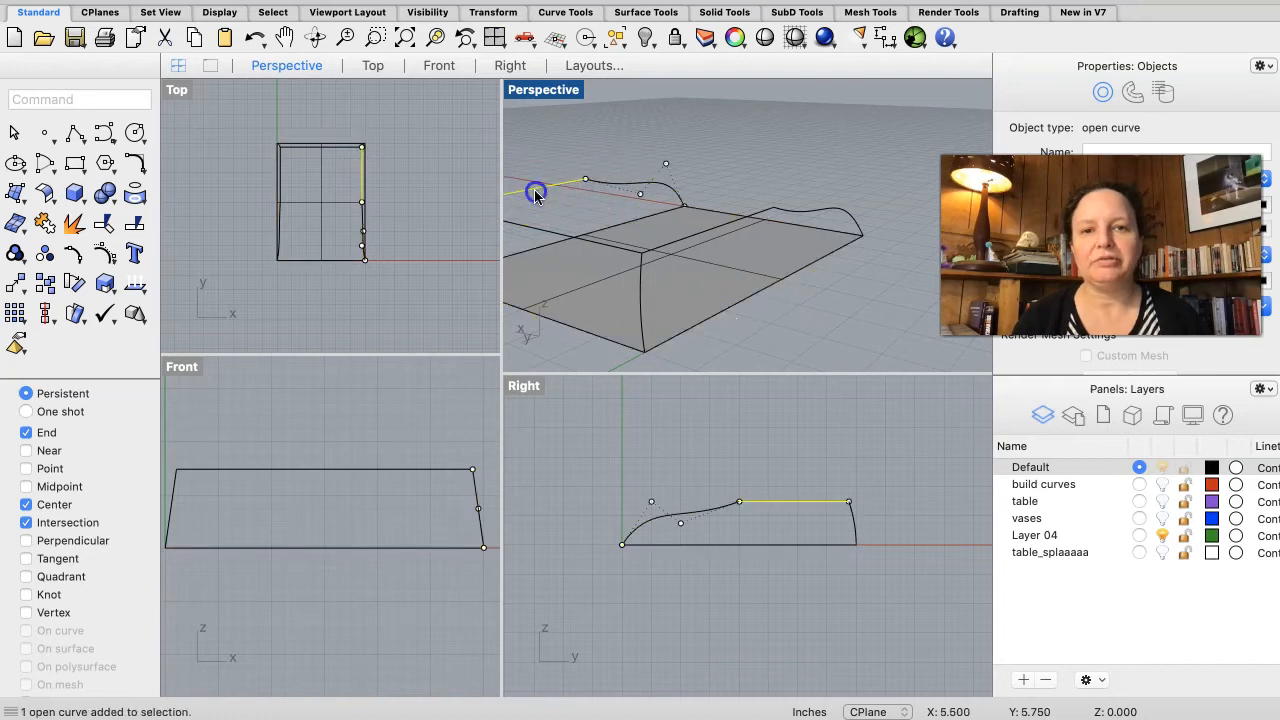
{"action": "left_click", "coordinate": [728, 222]}
{"action": "left_click", "coordinate": [791, 357]}
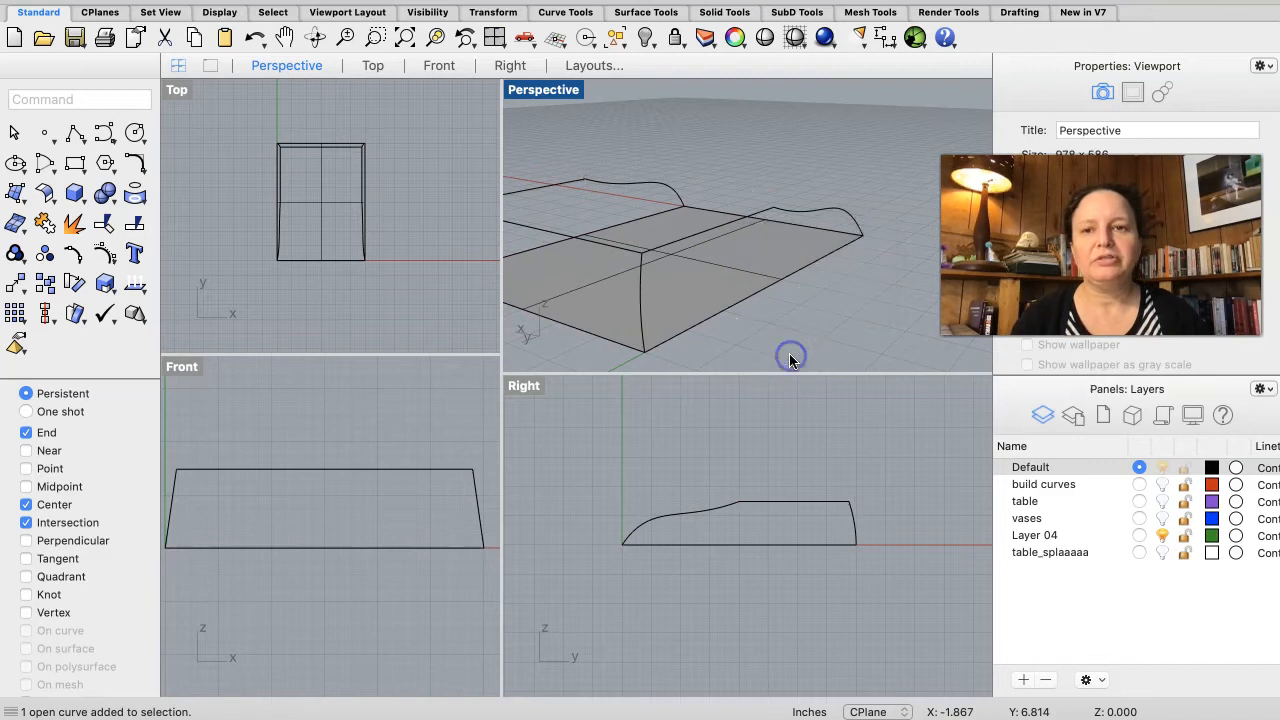
{"action": "right_click_drag", "start_coordinate": [817, 232], "coordinate": [816, 231]}
{"action": "left_click", "coordinate": [701, 98]}
{"action": "left_click", "coordinate": [634, 95]}
{"action": "left_click", "coordinate": [569, 111]}
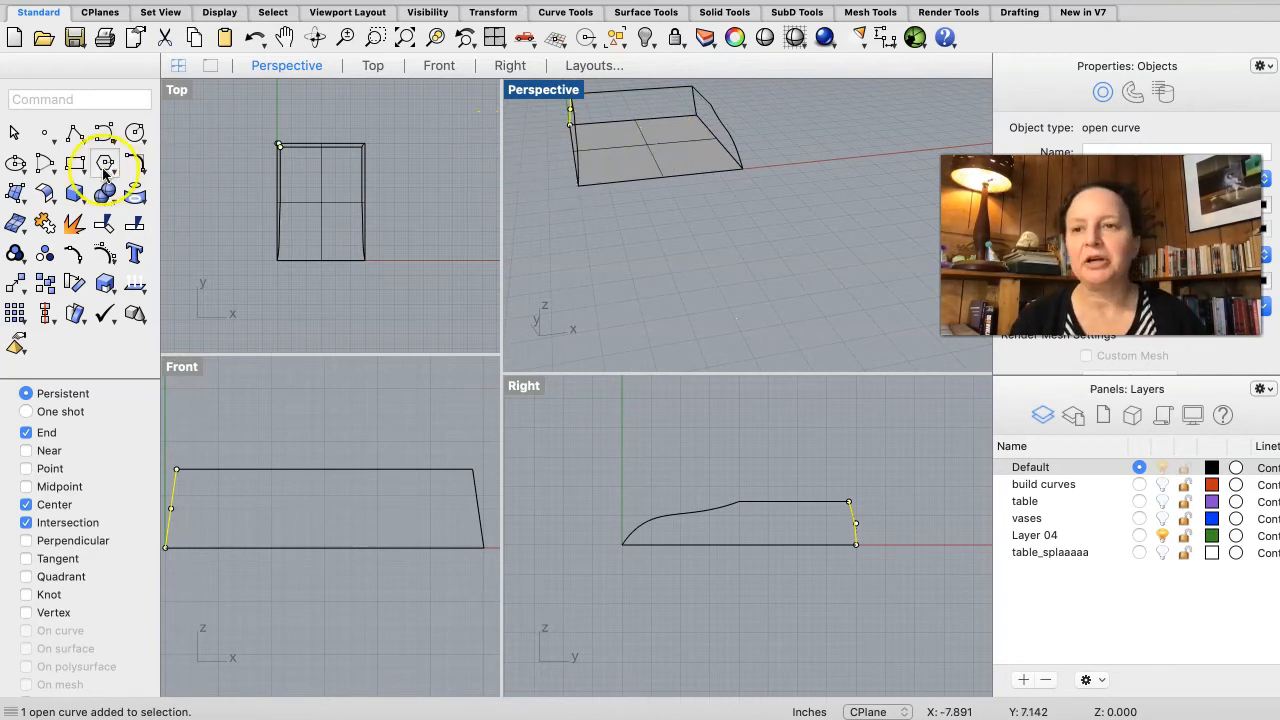
{"action": "left_click", "coordinate": [72, 137]}
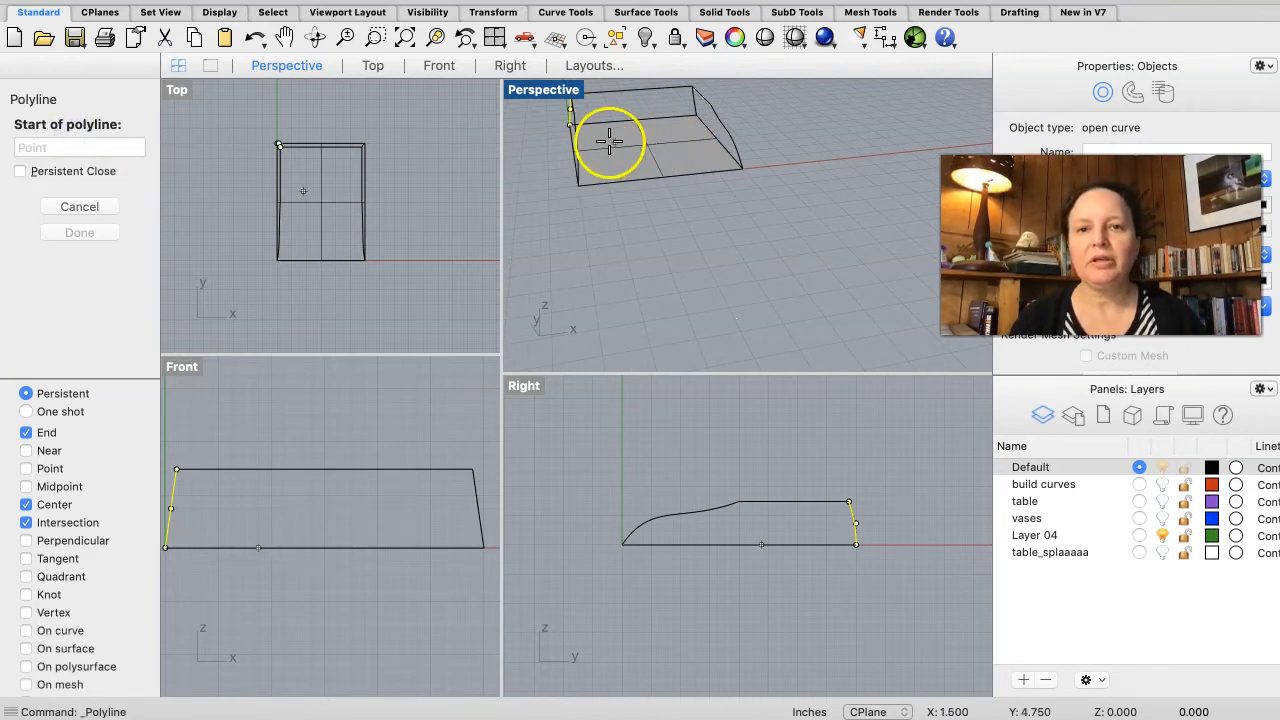
{"action": "left_click", "coordinate": [568, 122]}
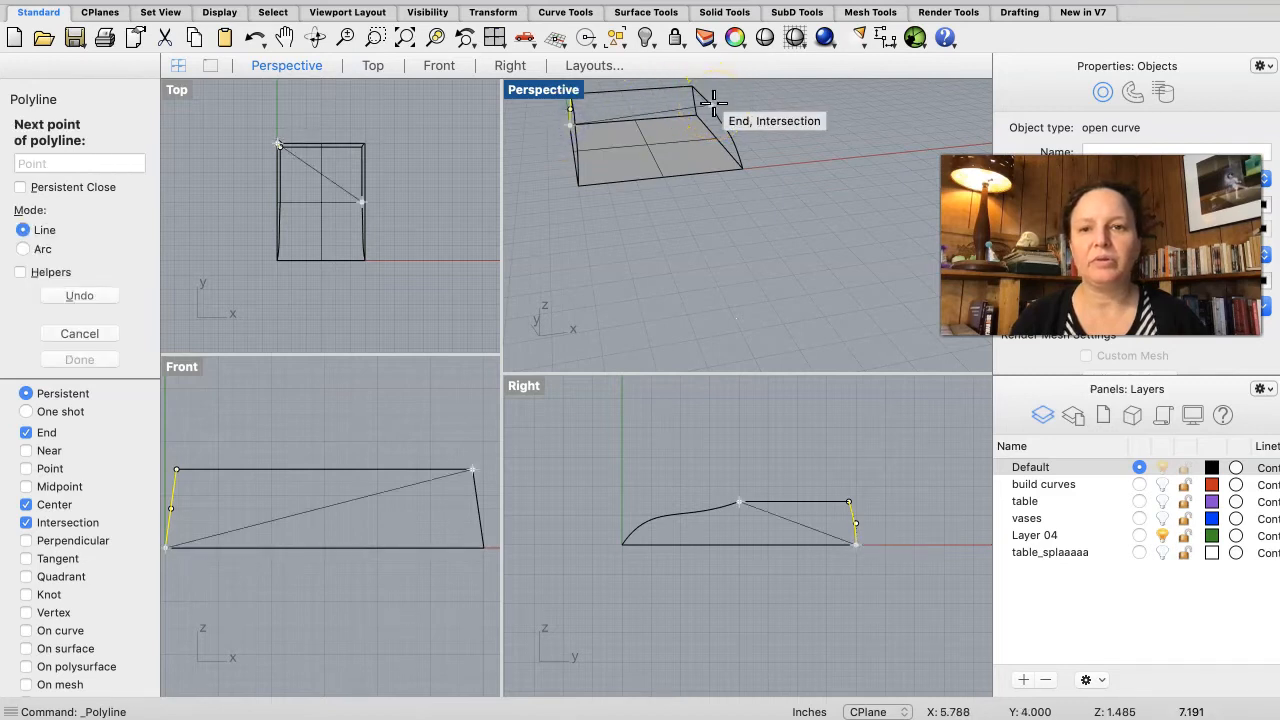
{"action": "key", "text": "Escape"}
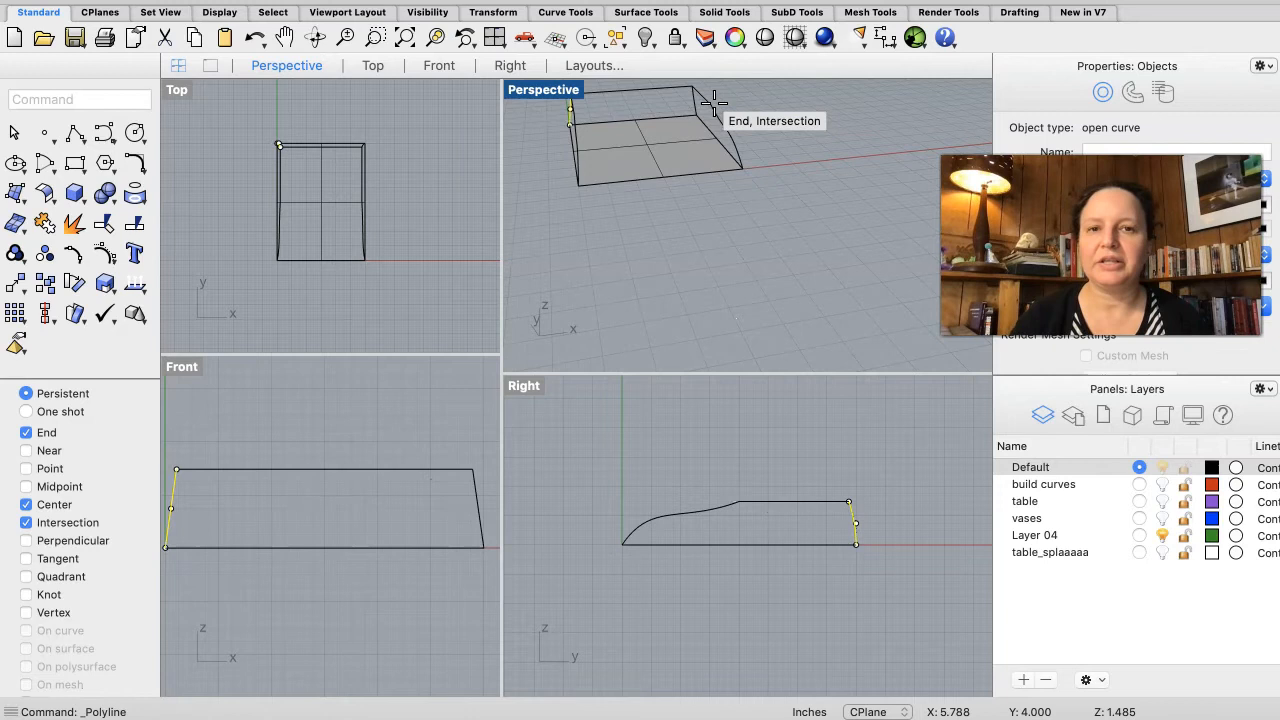
Step: Draw a polyline across the top joining the upper endpoints of the two opposite end curves
{"action": "right_click_drag", "start_coordinate": [607, 134], "coordinate": [551, 126]}
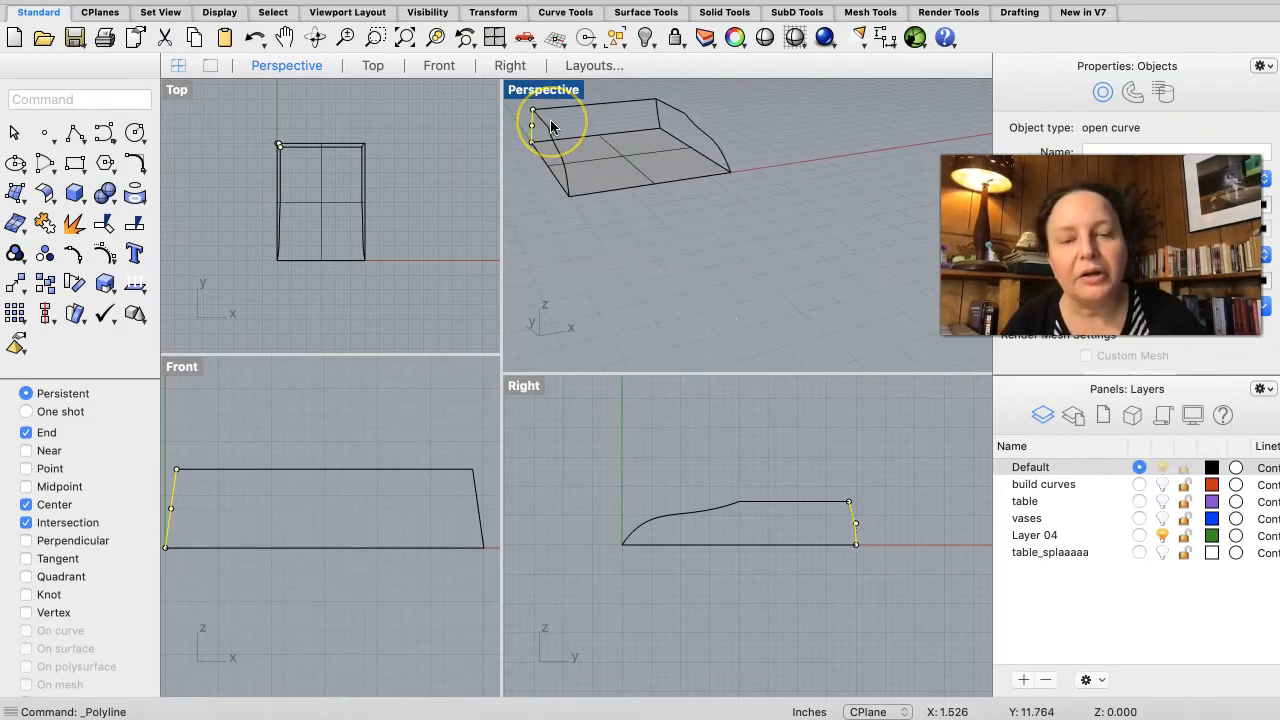
{"action": "right_click", "coordinate": [551, 126]}
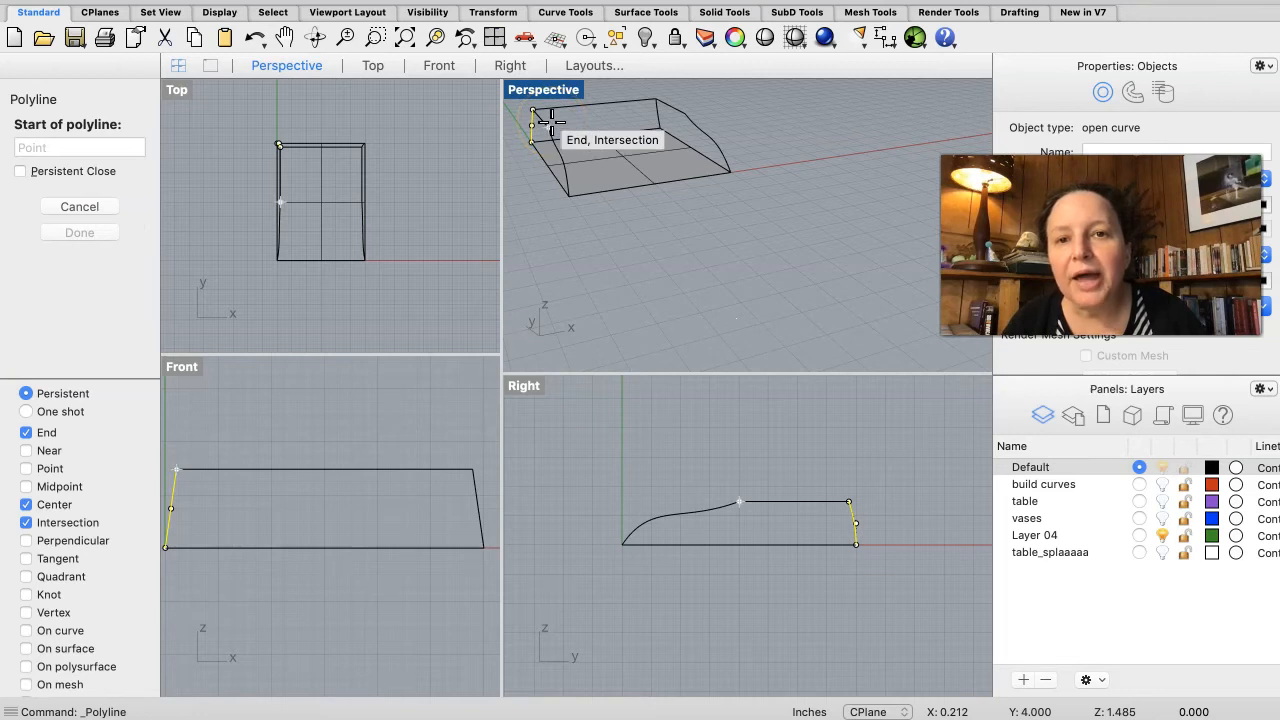
{"action": "left_click", "coordinate": [551, 124]}
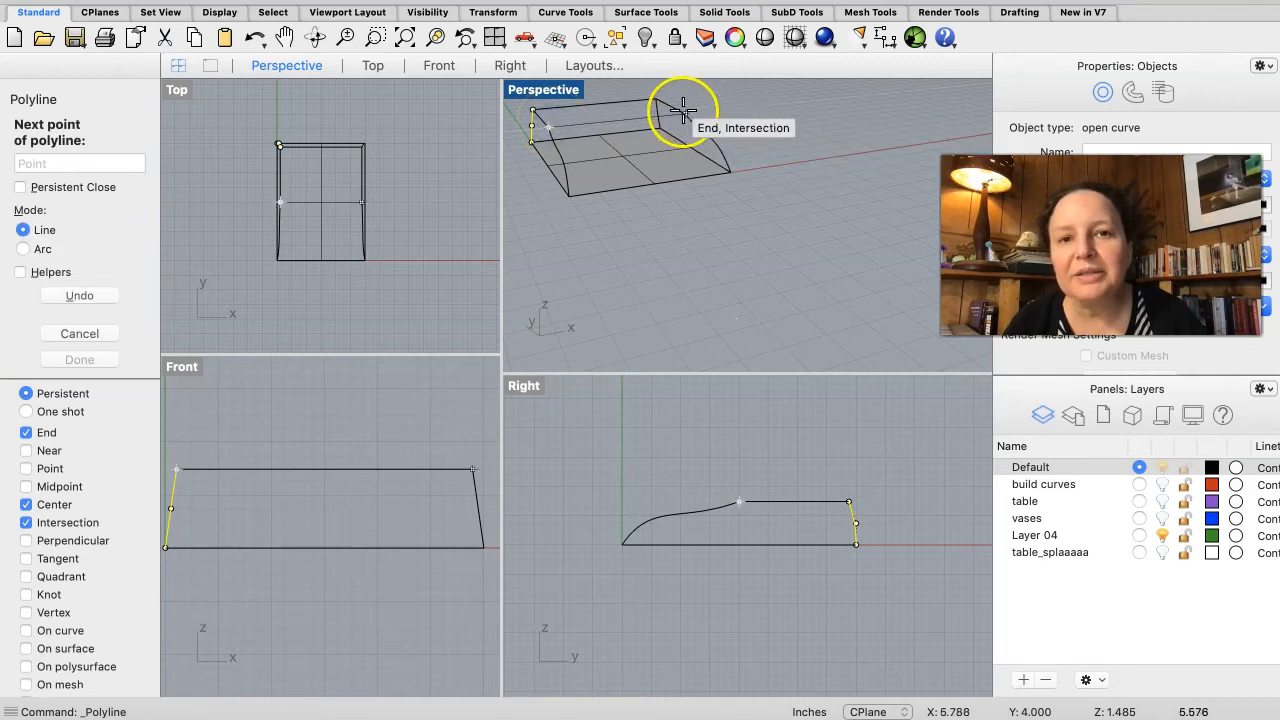
{"action": "left_click", "coordinate": [685, 115]}
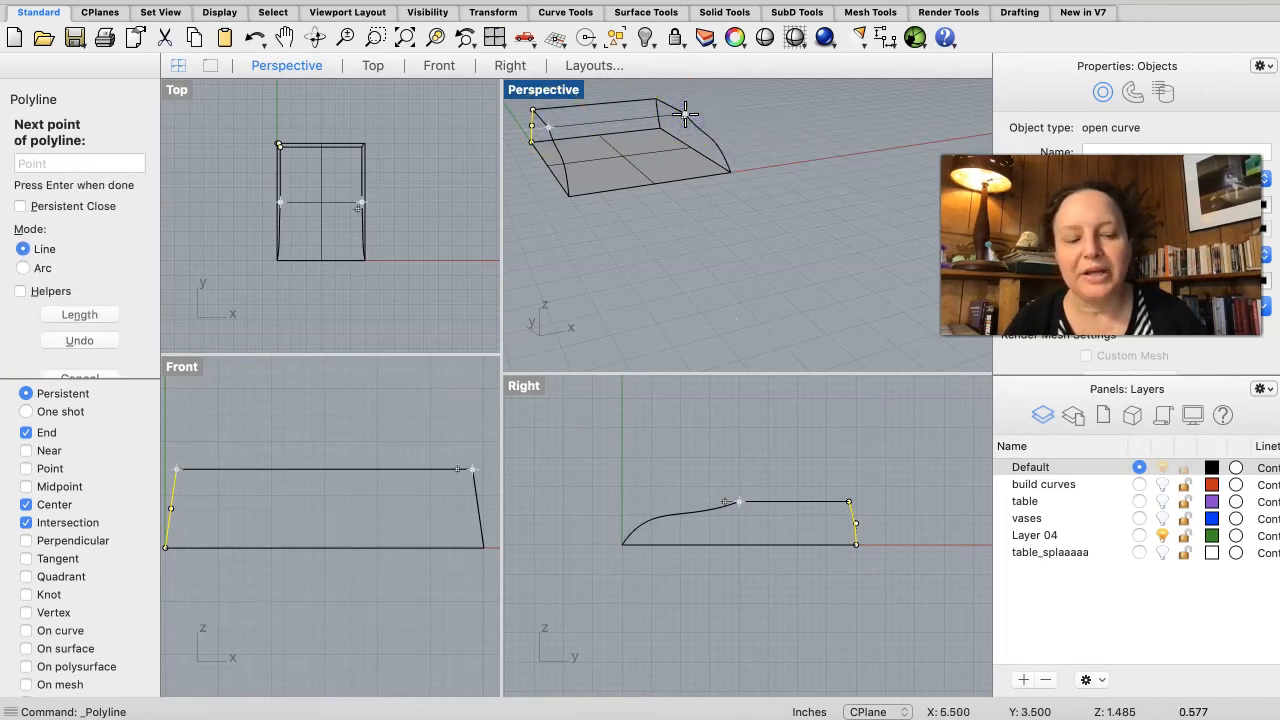
{"action": "key", "text": "Return"}
Step: Create a planar surface from the four curves outlining the top of the base
{"action": "left_click", "coordinate": [543, 121]}
{"action": "left_click", "coordinate": [565, 110], "text": "shift"}
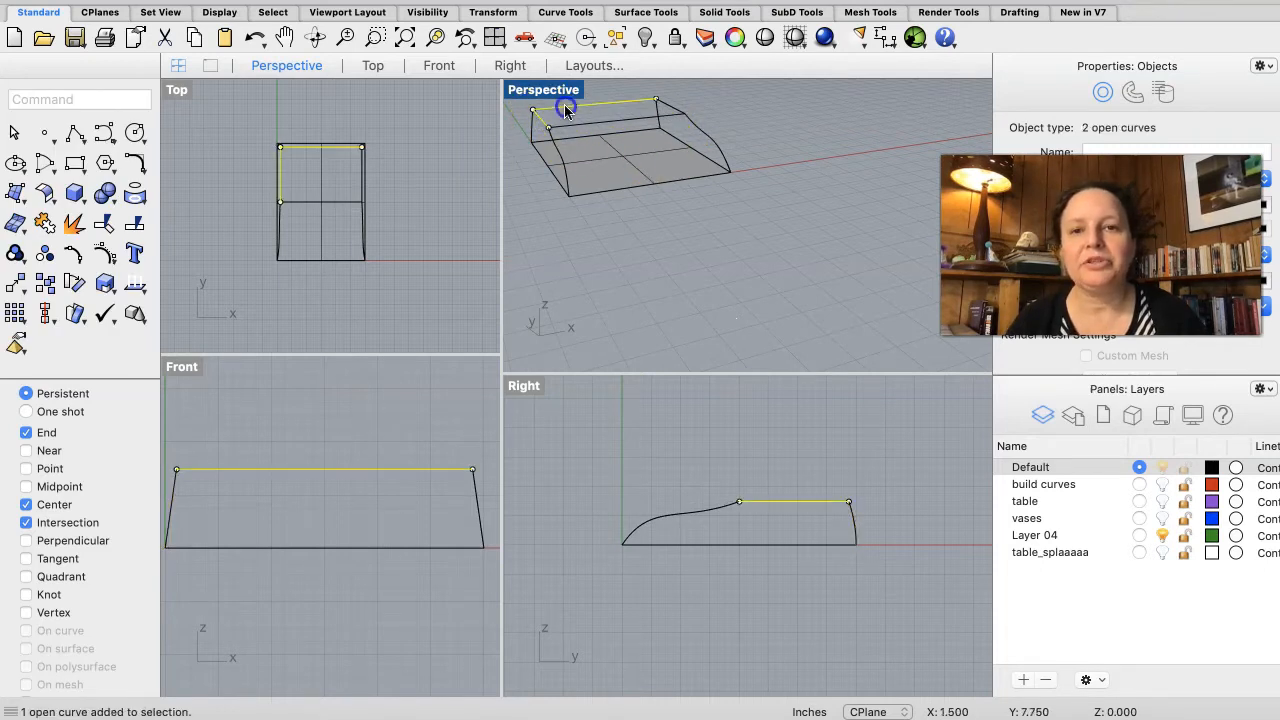
{"action": "left_click", "coordinate": [571, 124], "text": "shift"}
{"action": "left_click", "coordinate": [665, 109], "text": "shift"}
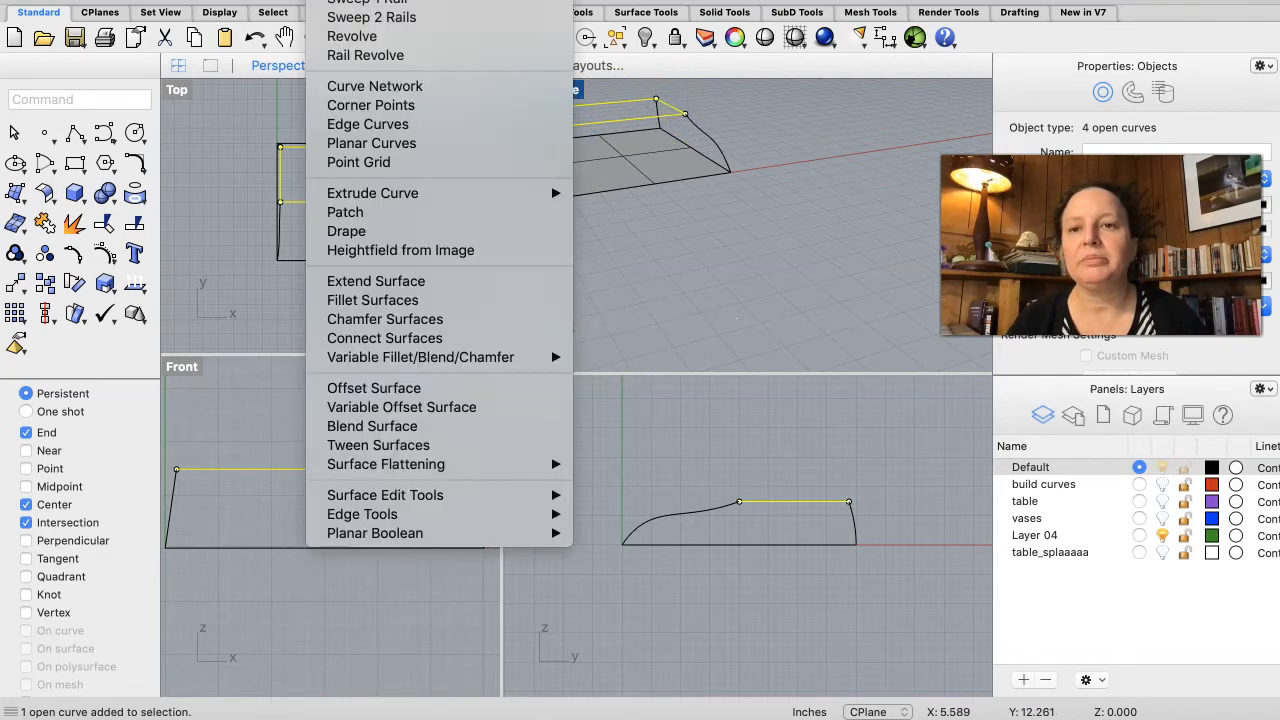
{"action": "left_click", "coordinate": [355, 143]}
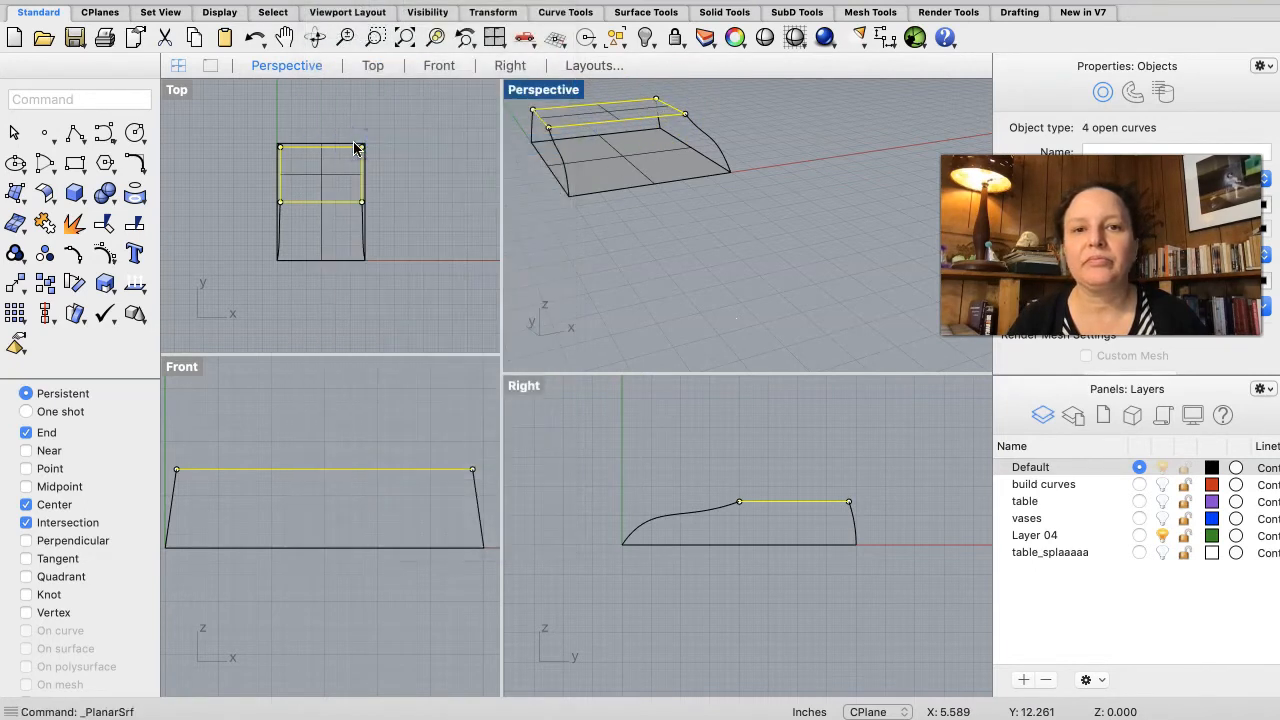
{"action": "left_click", "coordinate": [603, 235]}
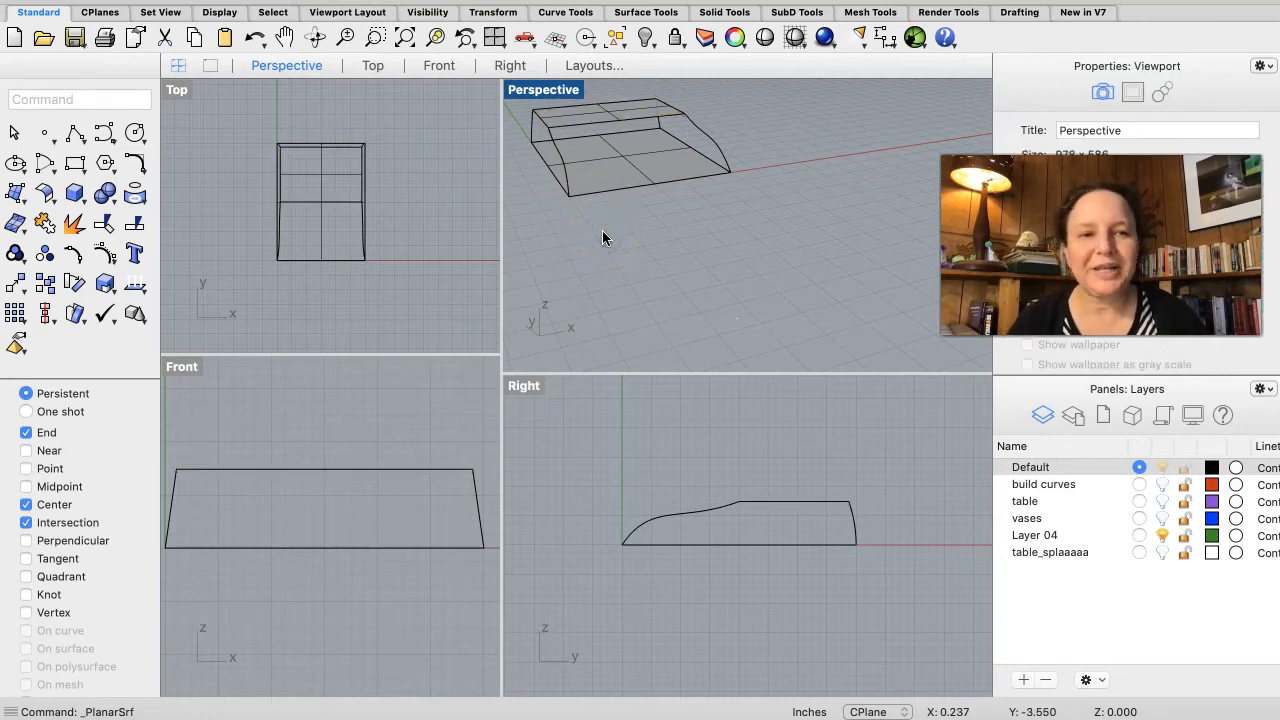
Step: Try to create a planar surface from the right end's profile curve, top edge and base rectangle
{"action": "right_click_drag", "start_coordinate": [603, 232], "coordinate": [603, 232]}
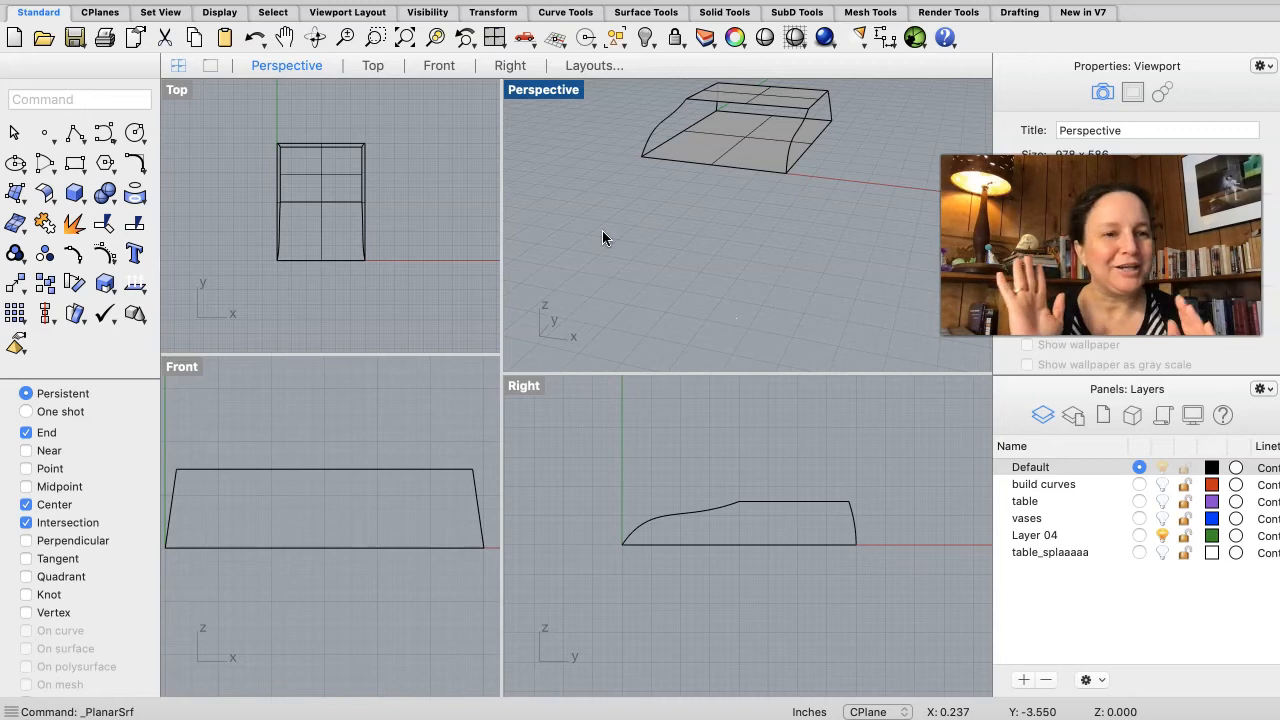
{"action": "left_click", "coordinate": [802, 126]}
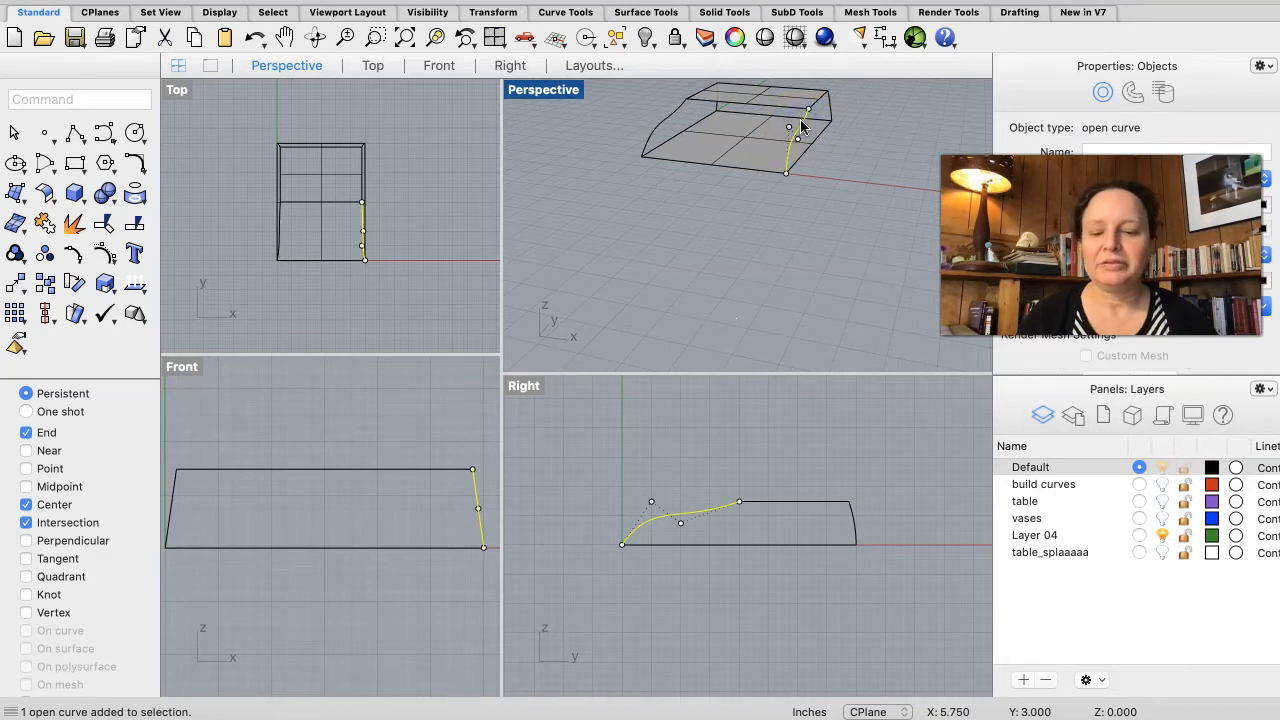
{"action": "left_click", "coordinate": [817, 104]}
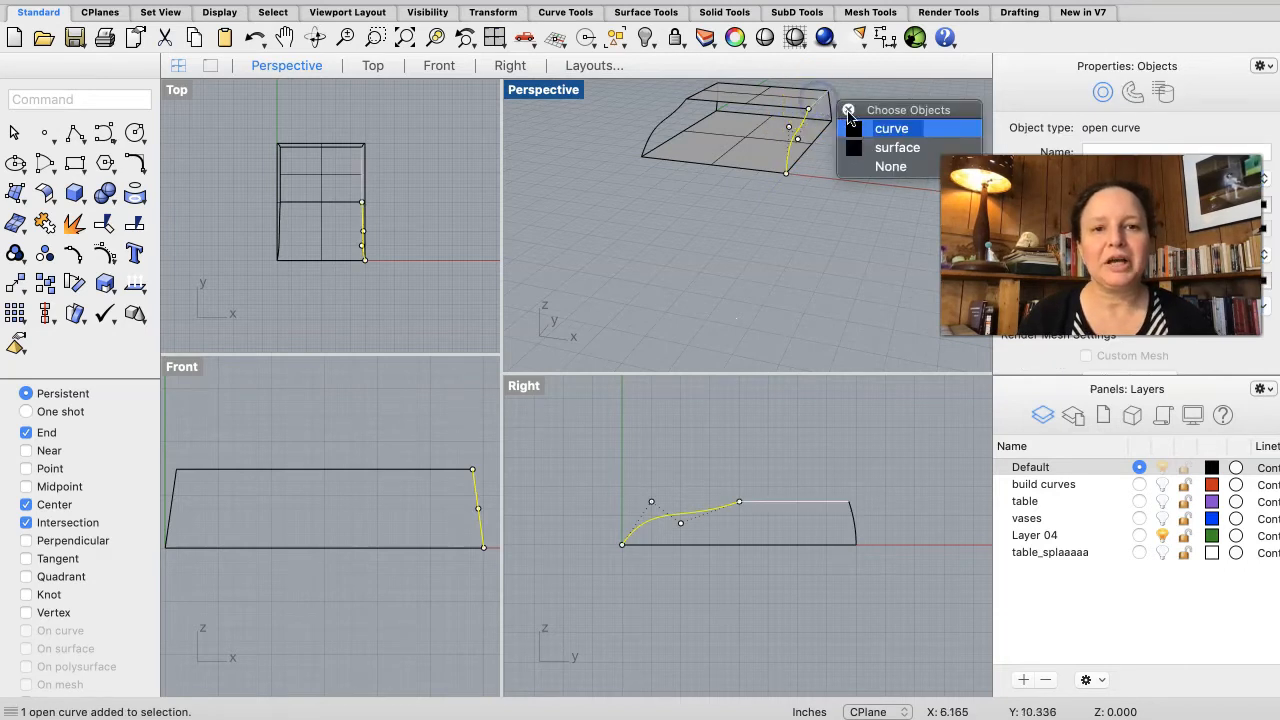
{"action": "left_click", "coordinate": [880, 127]}
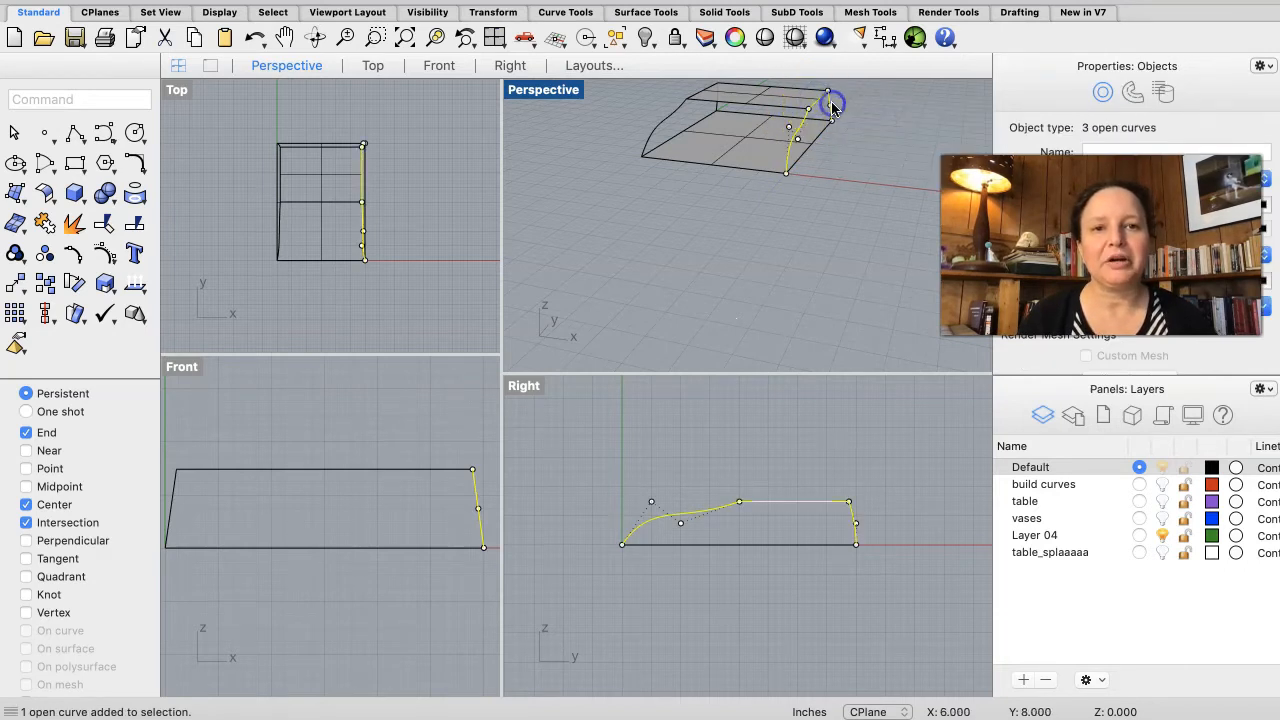
{"action": "left_click", "coordinate": [815, 144]}
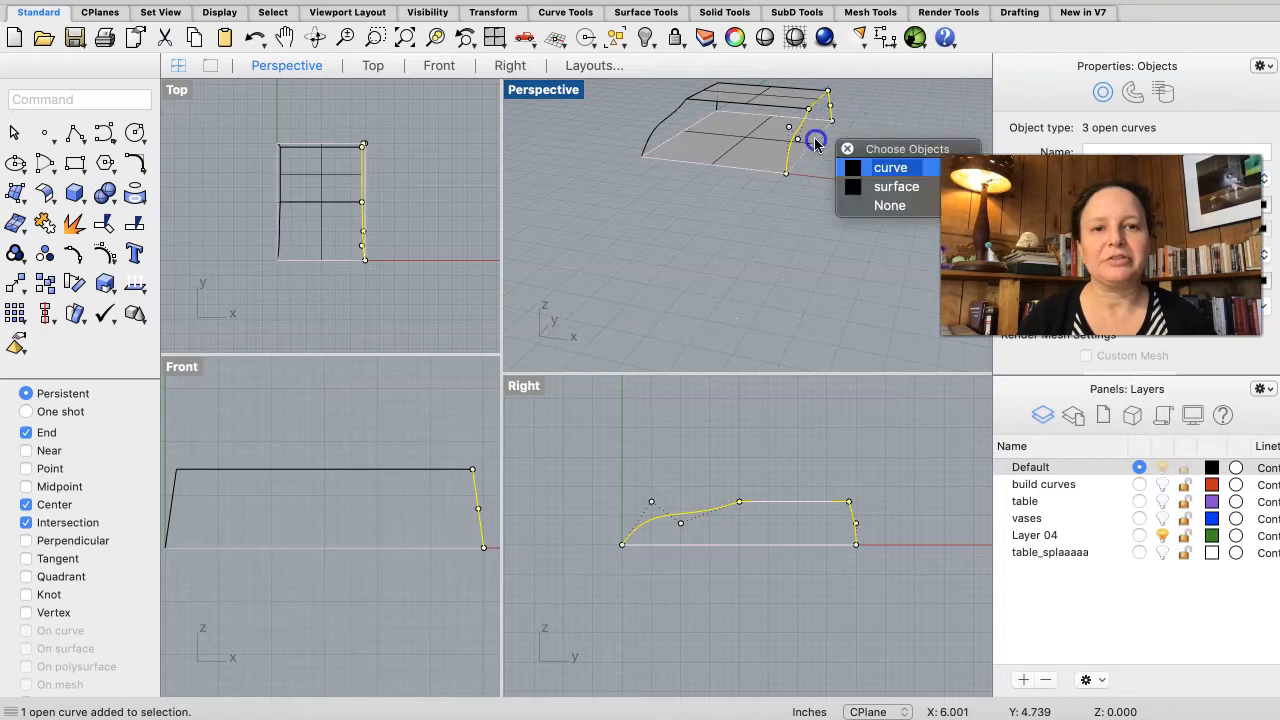
{"action": "left_click", "coordinate": [890, 169]}
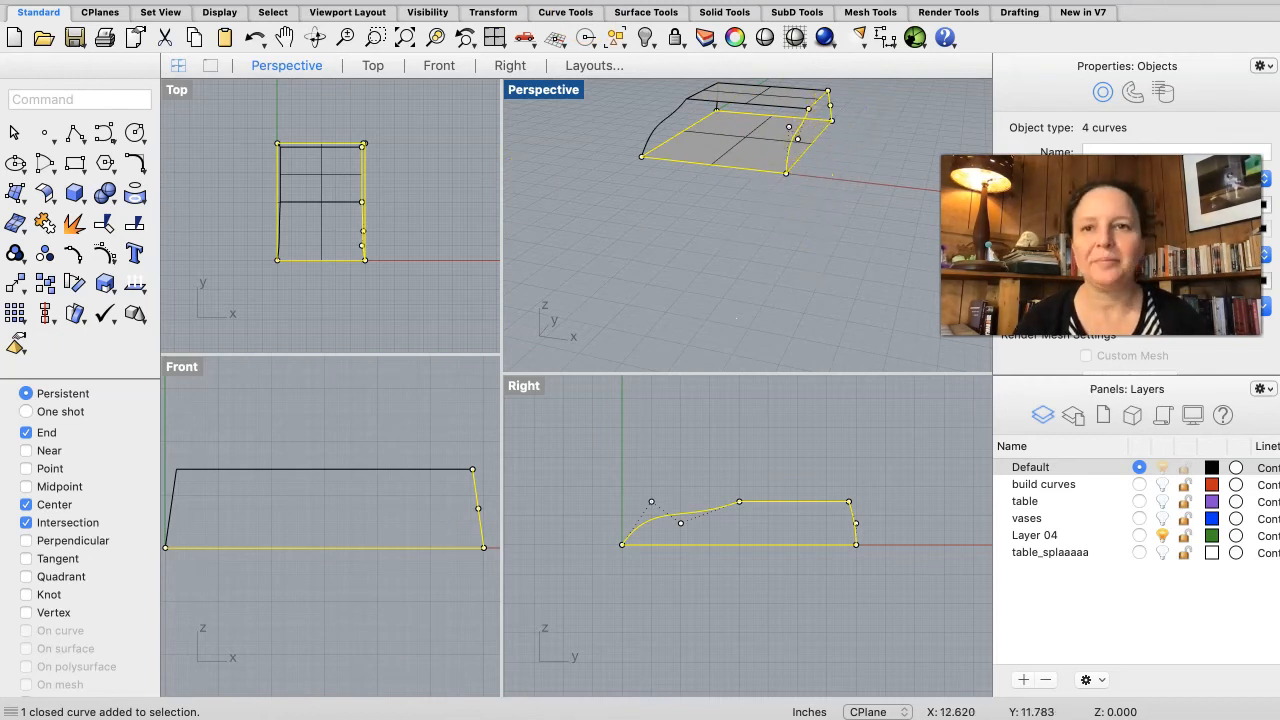
{"action": "left_click", "coordinate": [392, 146]}
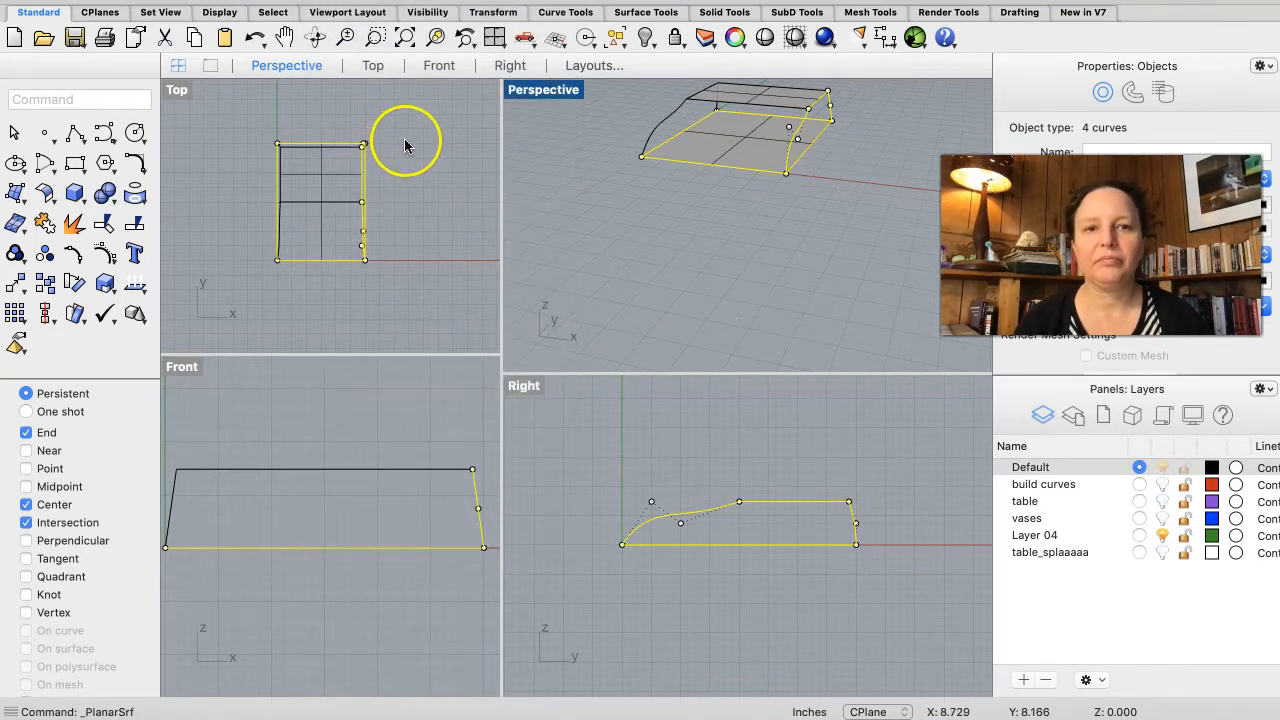
{"action": "left_click", "coordinate": [726, 218]}
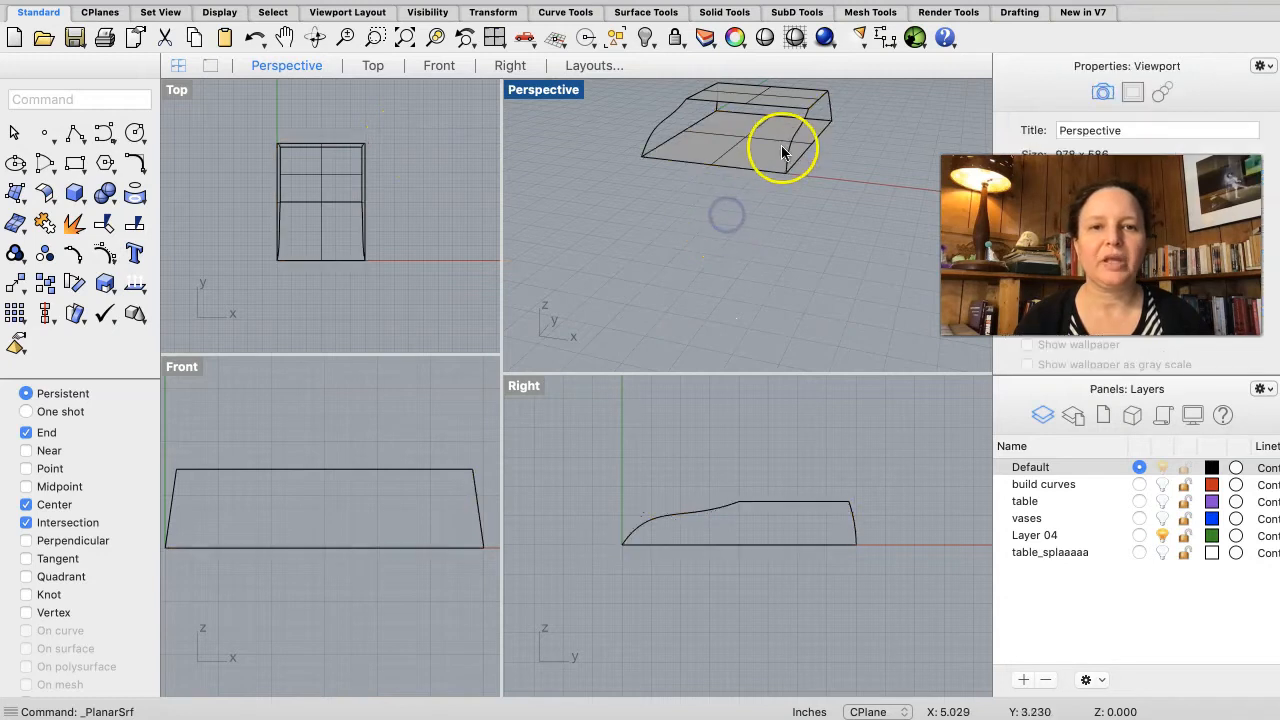
Step: Explode the base rectangle into separate edge segments
{"action": "left_click", "coordinate": [757, 170]}
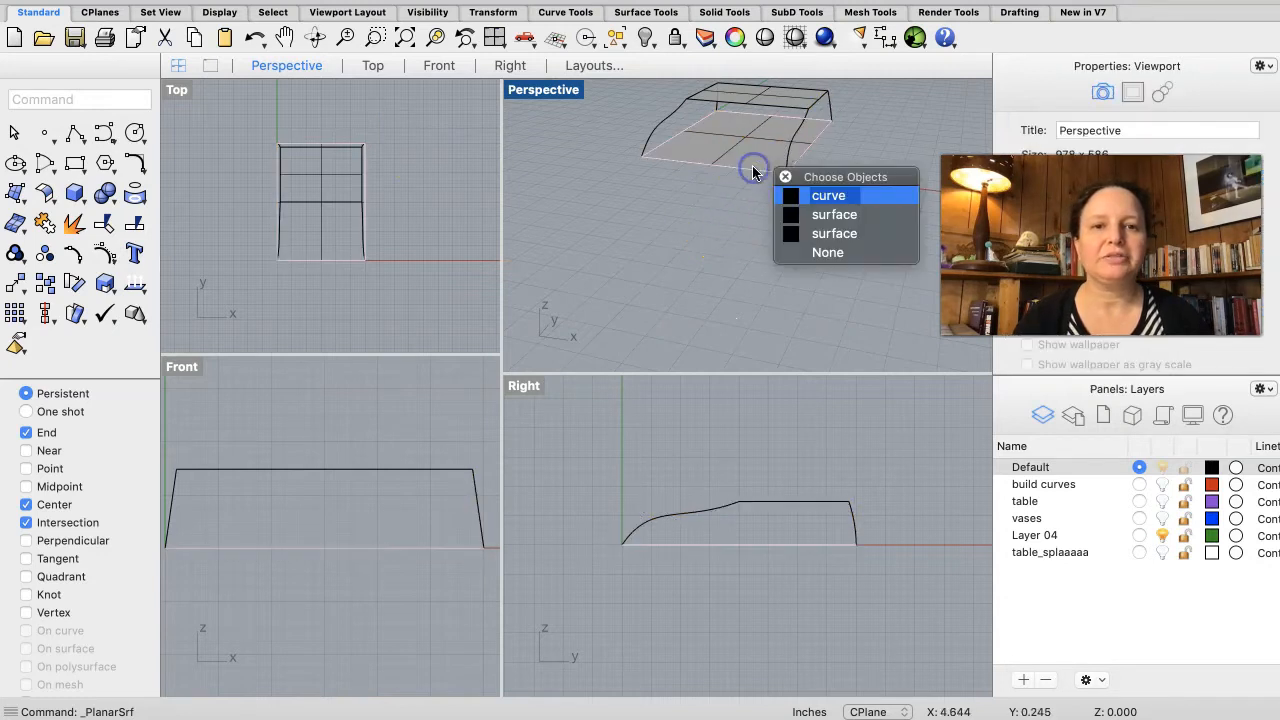
{"action": "left_click", "coordinate": [815, 197]}
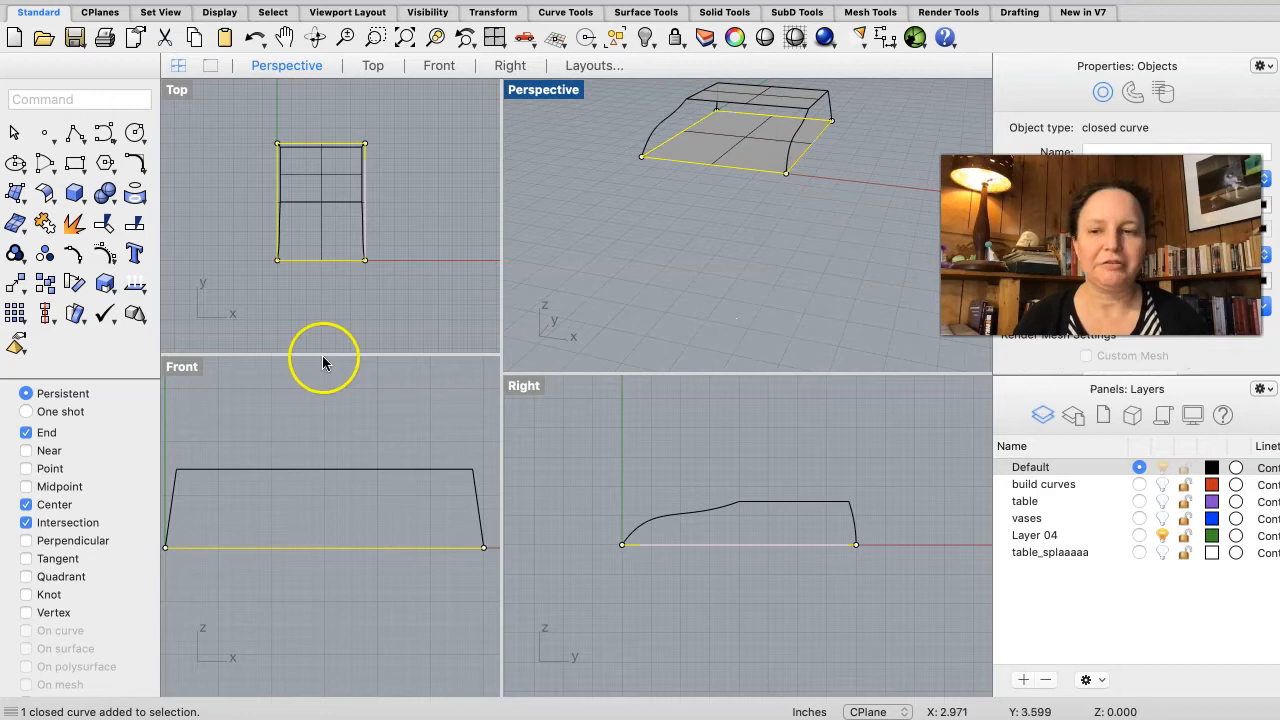
{"action": "left_click", "coordinate": [75, 224]}
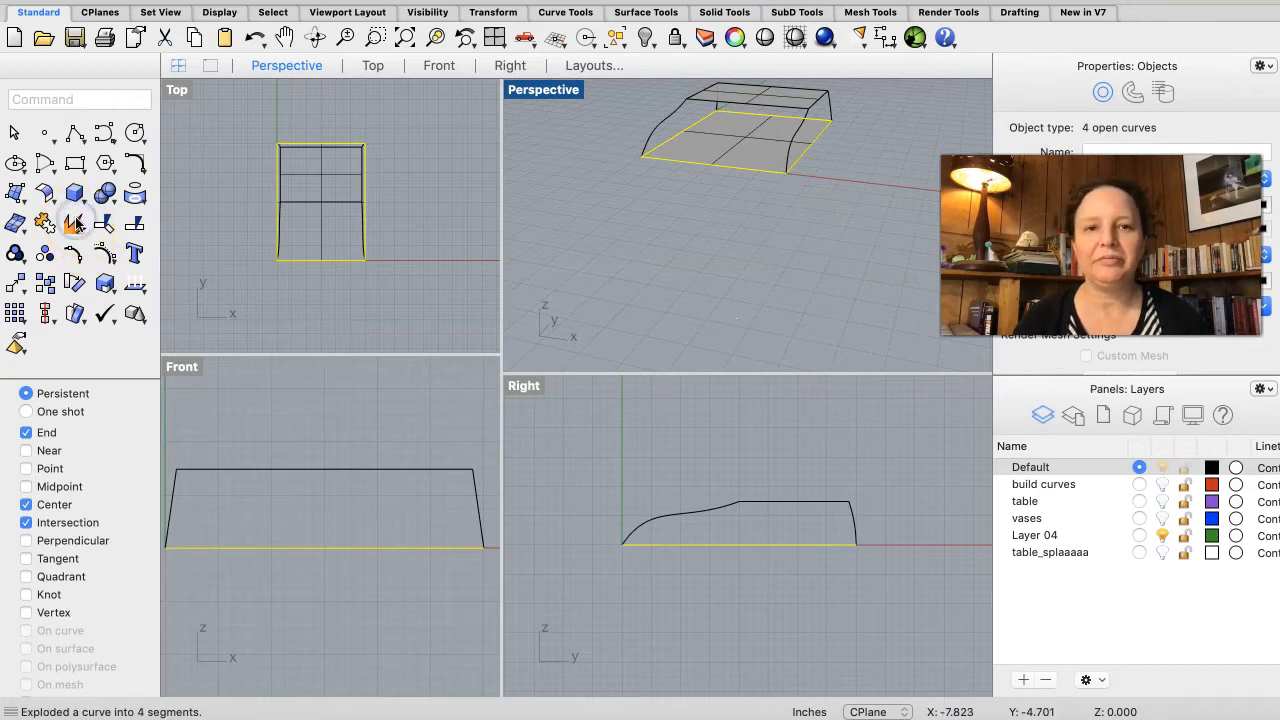
{"action": "left_click", "coordinate": [762, 291]}
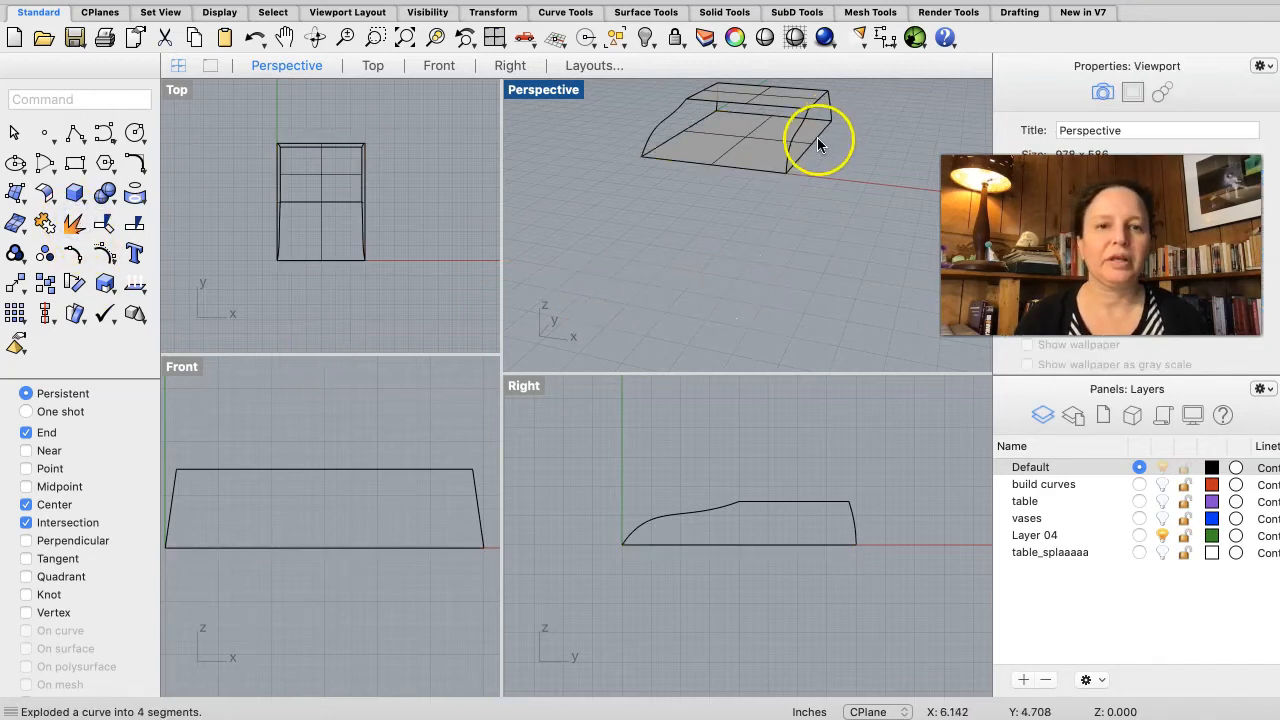
Step: Create a planar surface from the four curves bounding the right end of the base
{"action": "left_click", "coordinate": [818, 145]}
{"action": "left_click", "coordinate": [884, 168]}
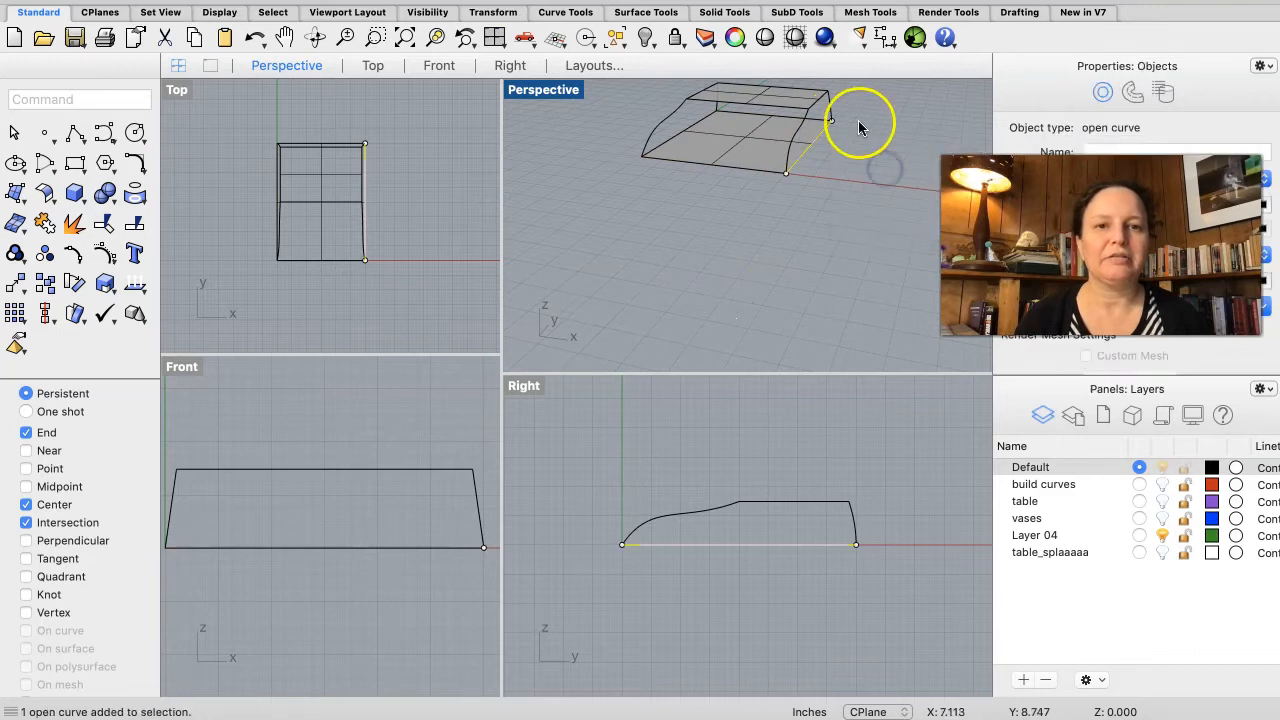
{"action": "left_click", "coordinate": [829, 108], "text": "shift"}
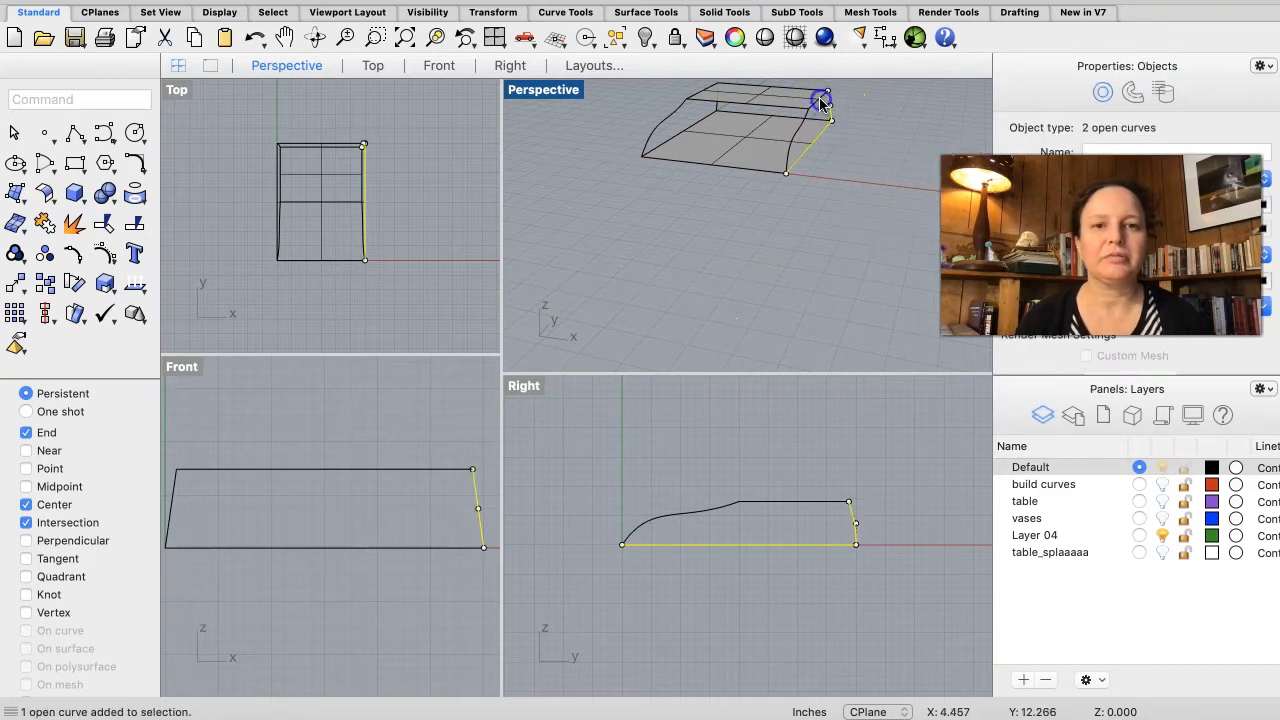
{"action": "left_click", "coordinate": [821, 103], "text": "shift"}
{"action": "left_click", "coordinate": [801, 137], "text": "shift"}
{"action": "left_click", "coordinate": [822, 97], "text": "shift"}
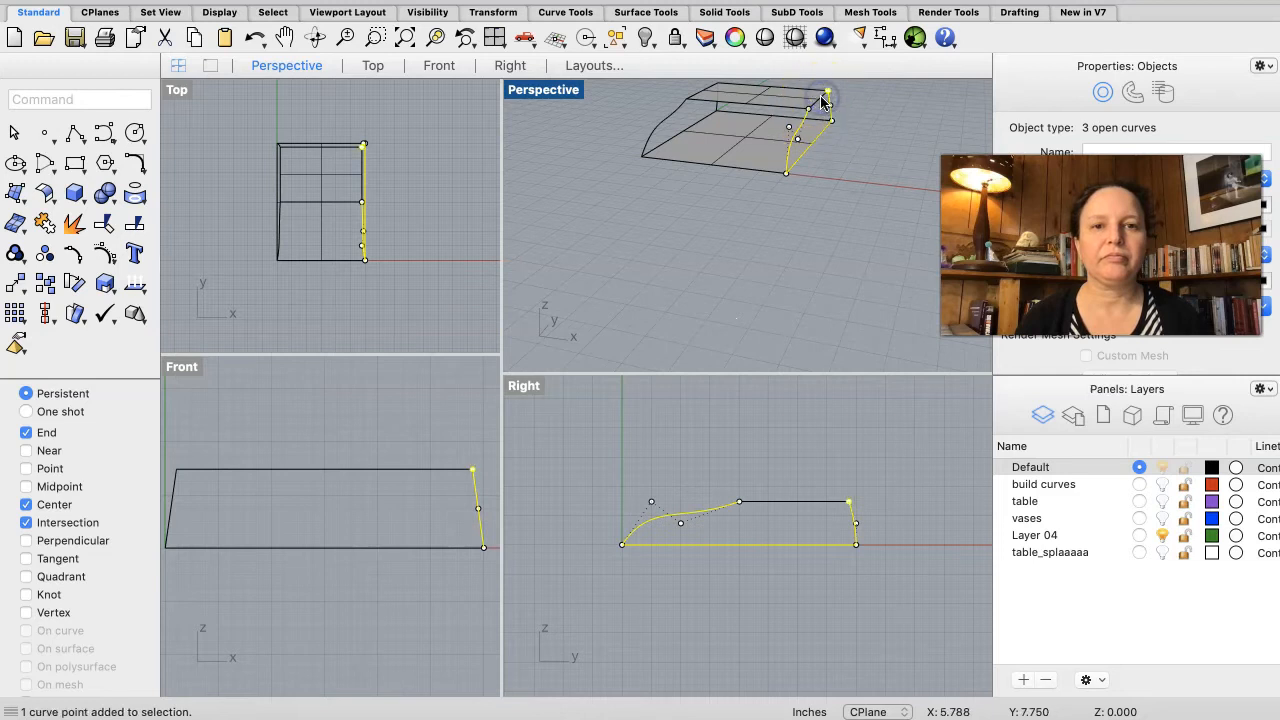
{"action": "left_click", "coordinate": [820, 104], "text": "shift"}
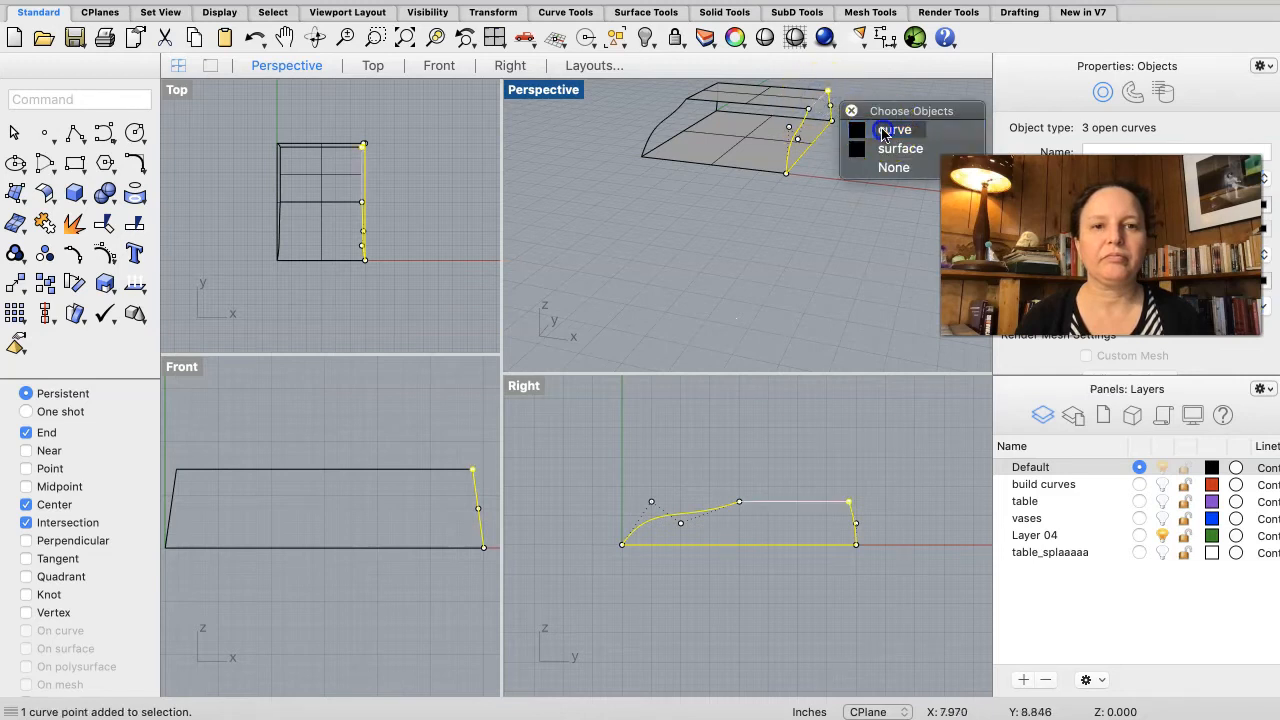
{"action": "left_click", "coordinate": [883, 130]}
{"action": "right_click", "coordinate": [873, 145]}
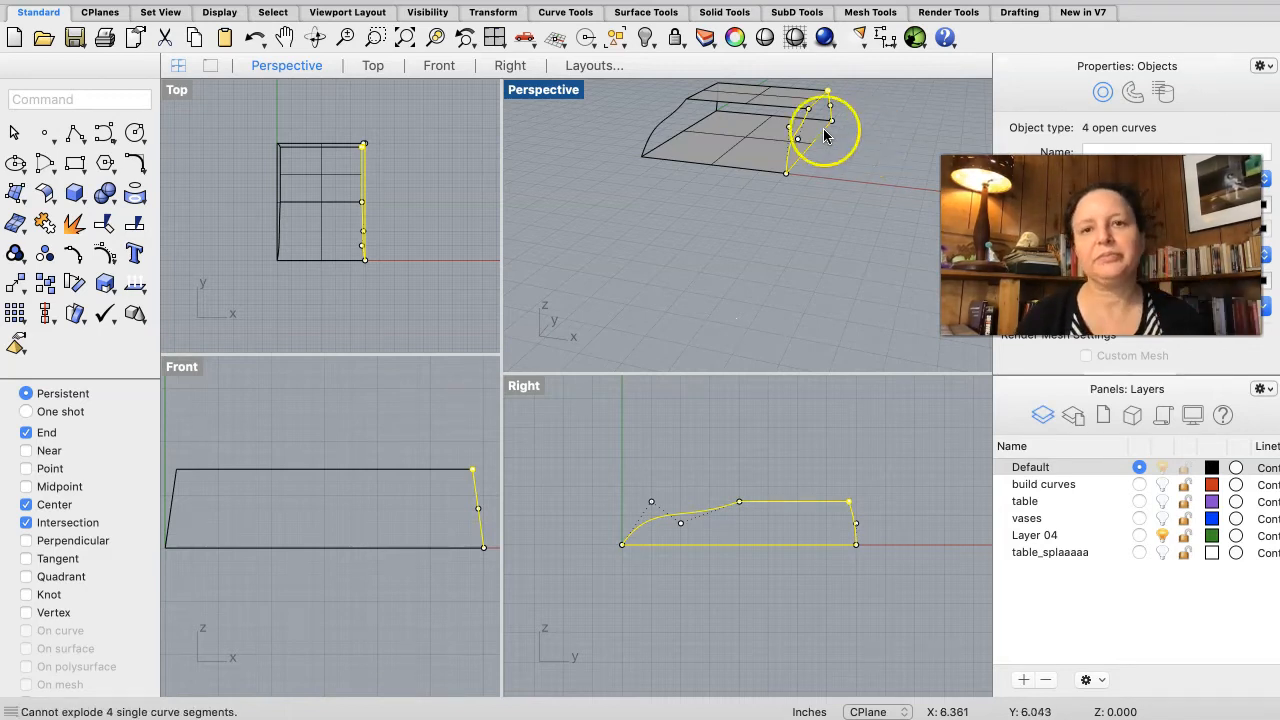
{"action": "left_click", "coordinate": [336, 0]}
{"action": "left_click", "coordinate": [368, 144]}
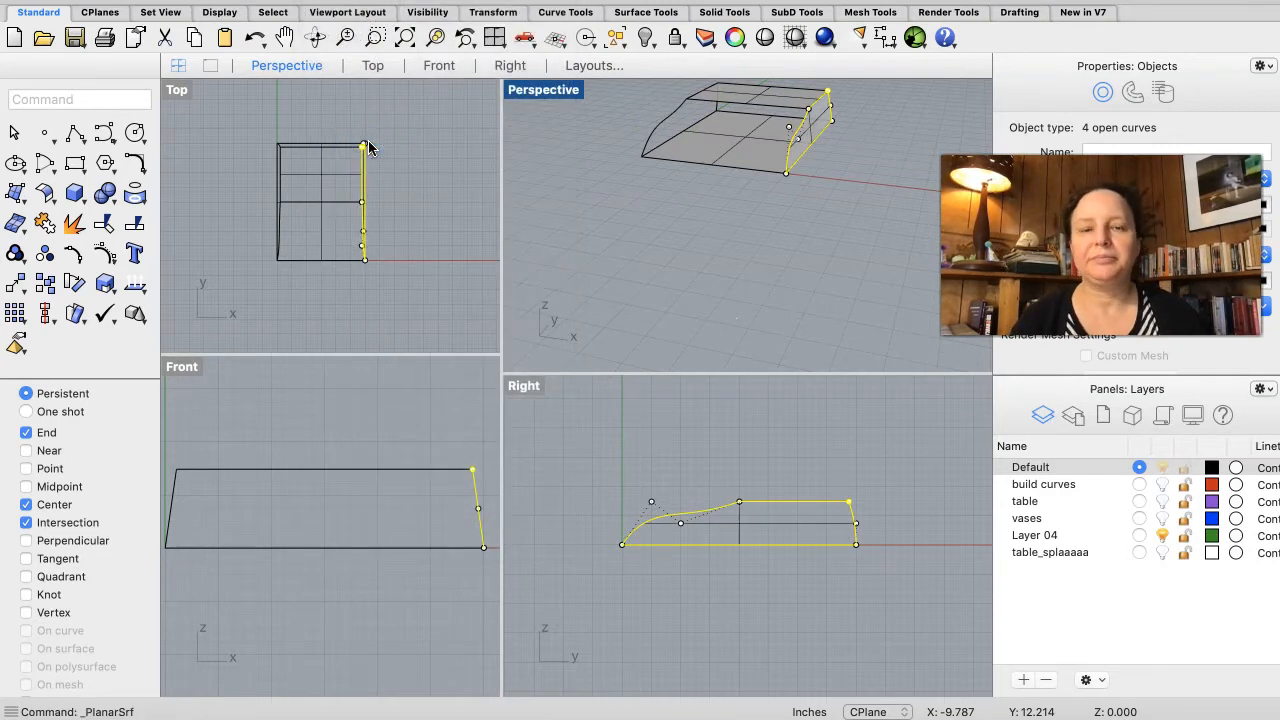
{"action": "left_click", "coordinate": [712, 214]}
Step: Create a planar surface from the four curves bounding the left end of the base
{"action": "right_click_drag", "start_coordinate": [649, 164], "coordinate": [656, 201]}
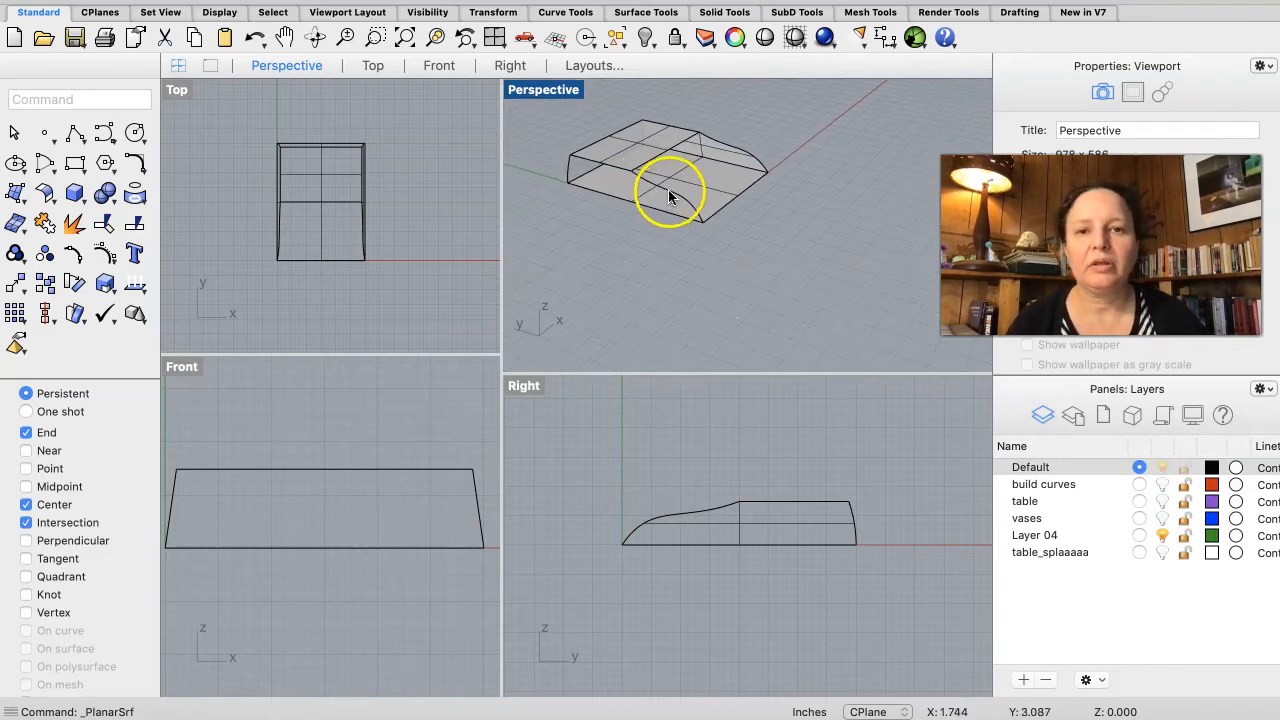
{"action": "left_click", "coordinate": [666, 195]}
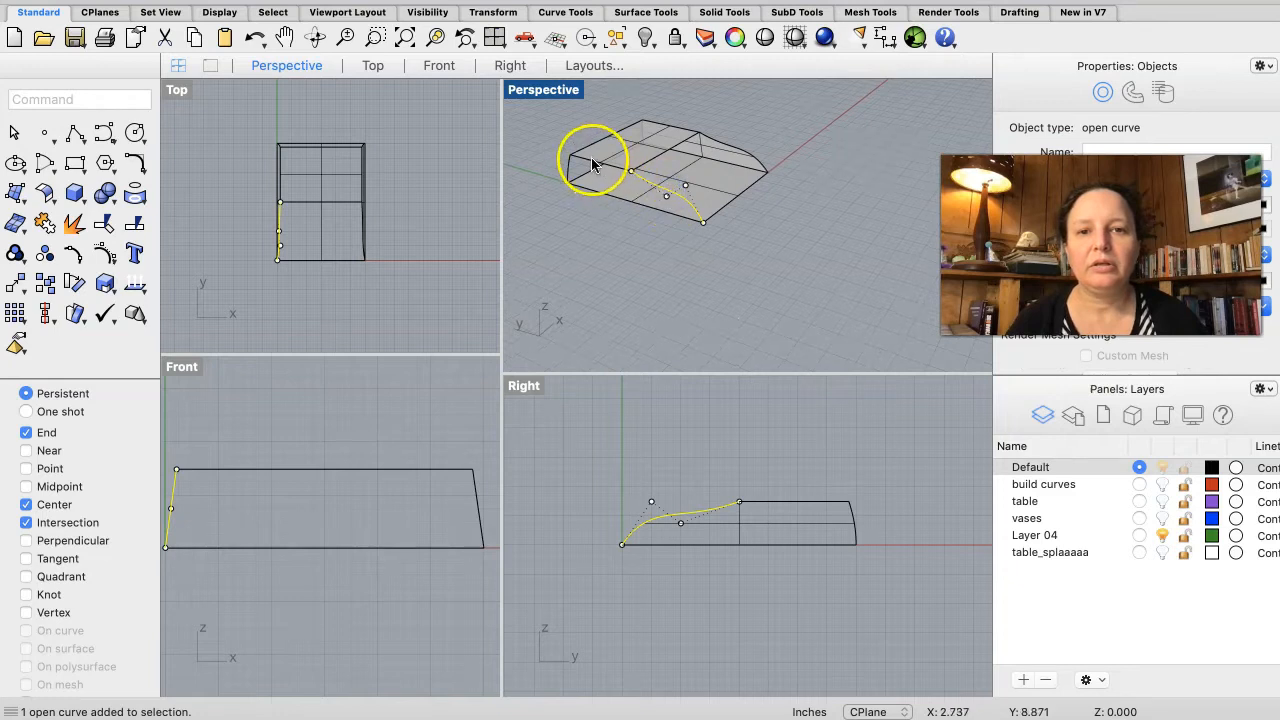
{"action": "left_click", "coordinate": [592, 164]}
{"action": "left_click", "coordinate": [660, 190]}
{"action": "left_click", "coordinate": [617, 200]}
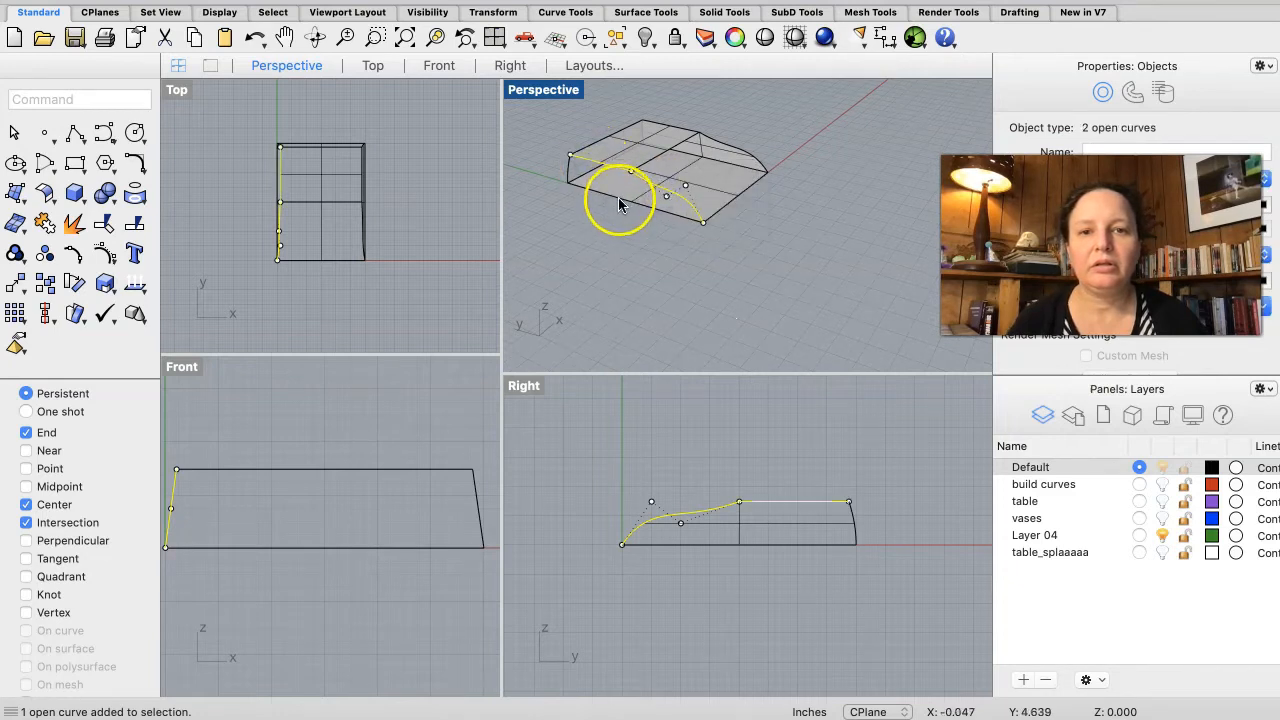
{"action": "left_click", "coordinate": [674, 224]}
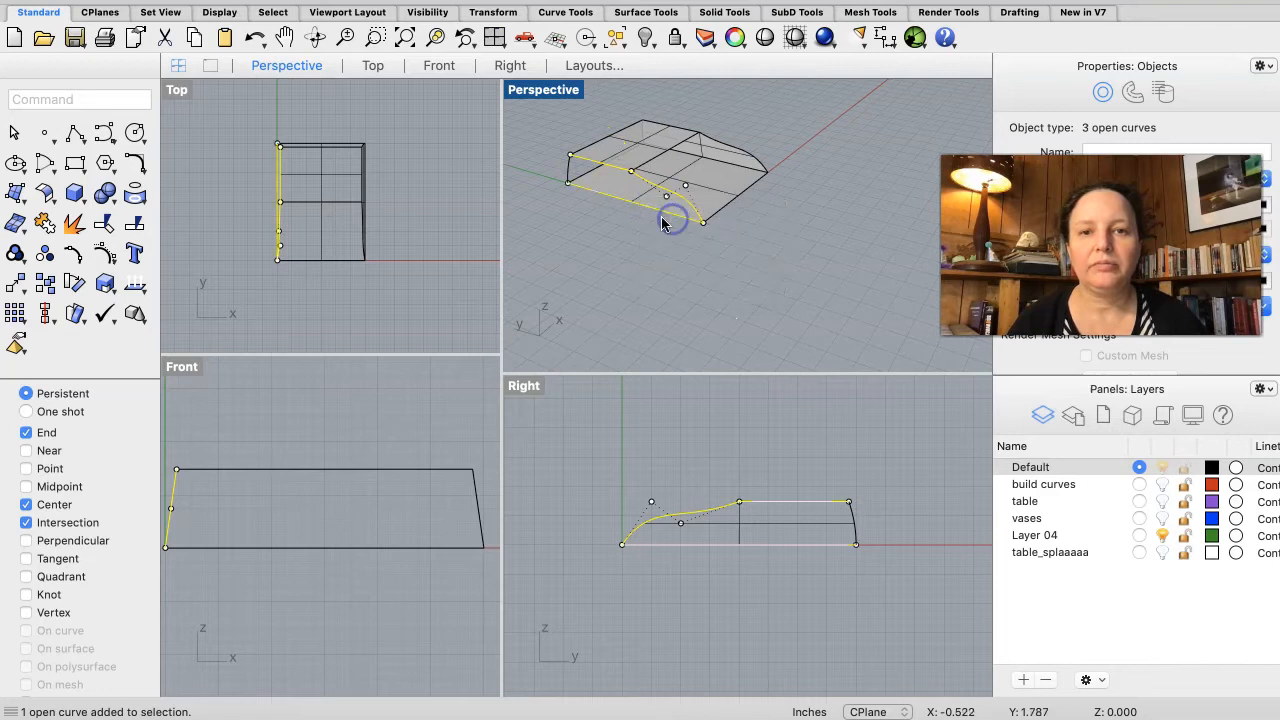
{"action": "left_click", "coordinate": [566, 168]}
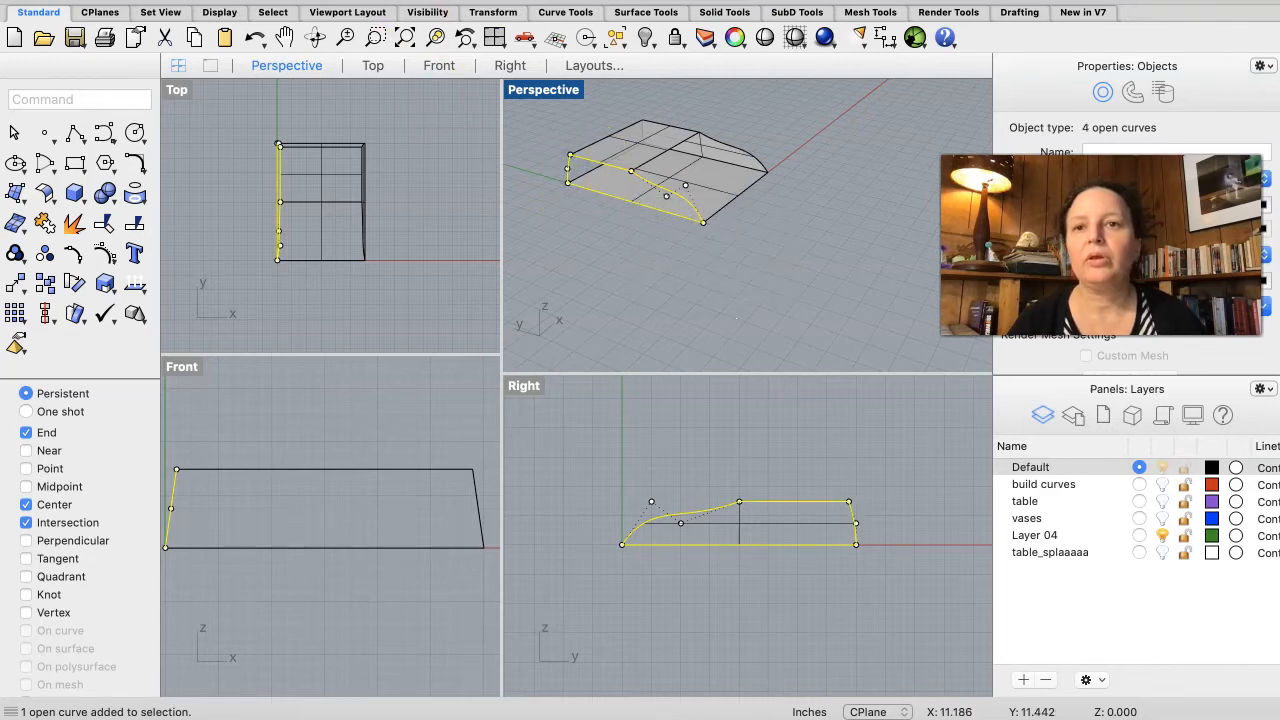
{"action": "left_click", "coordinate": [345, 1]}
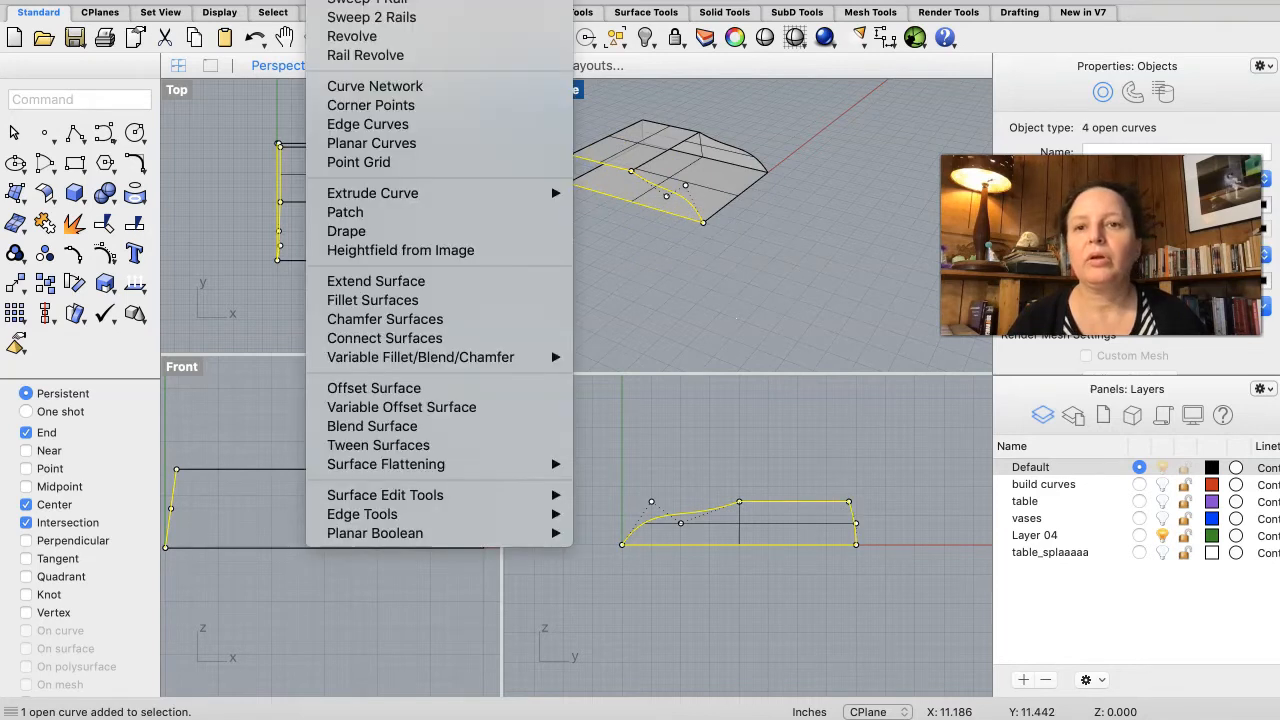
{"action": "left_click", "coordinate": [414, 143]}
Step: Create an edge surface between the curved lower profile segments of the left and right ends
{"action": "right_click_drag", "start_coordinate": [755, 286], "coordinate": [815, 358]}
{"action": "scroll", "coordinate": [815, 358], "scroll_direction": "down", "scroll_amount": 3}
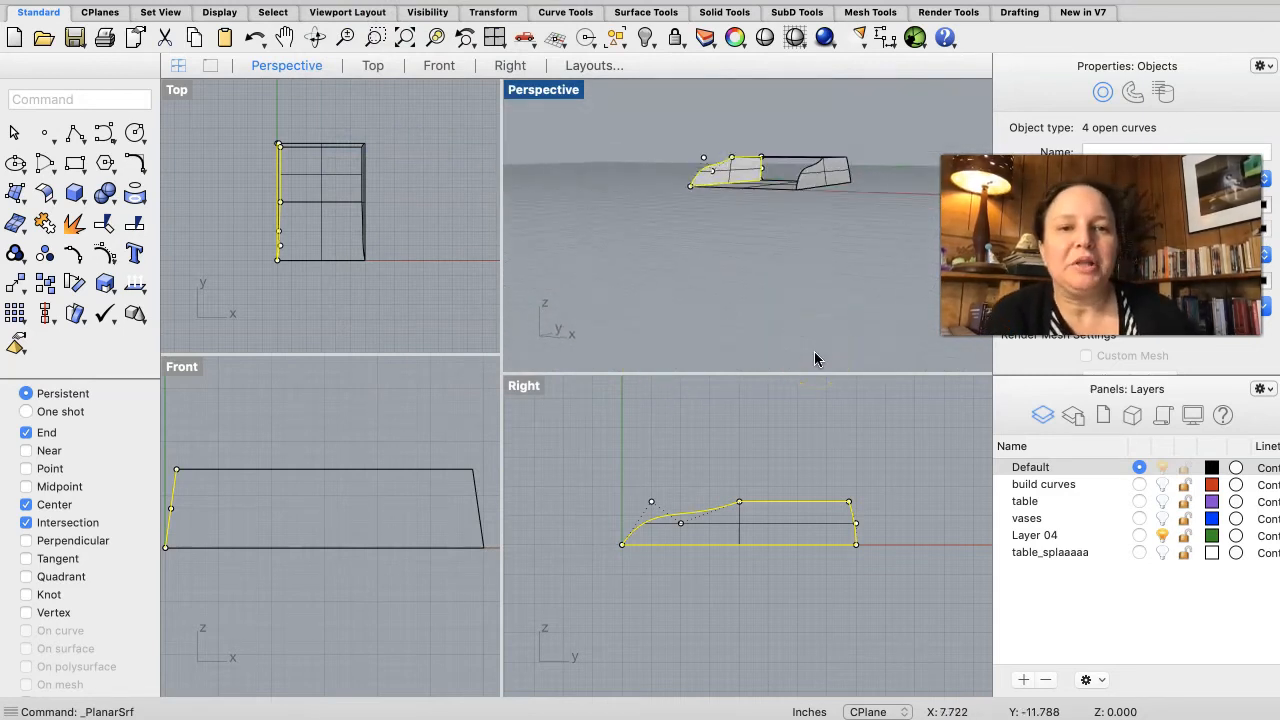
{"action": "scroll", "coordinate": [815, 358], "scroll_direction": "up", "scroll_amount": 6}
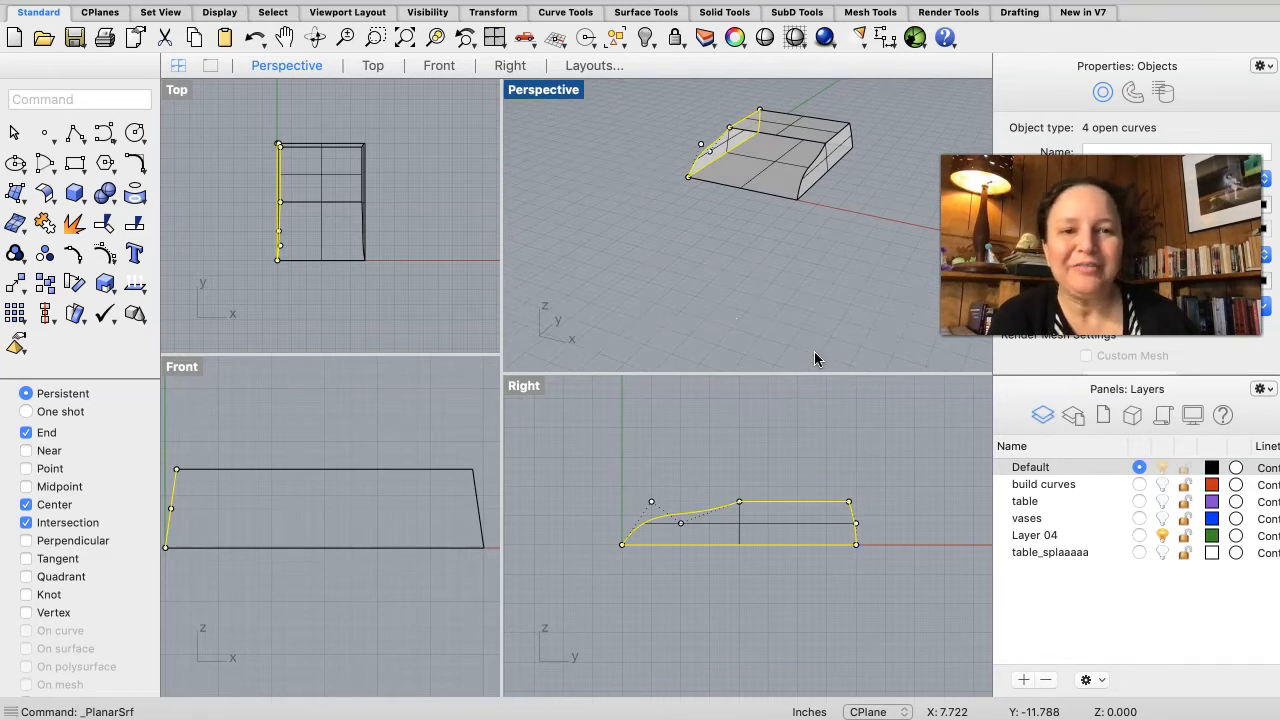
{"action": "left_click", "coordinate": [723, 286]}
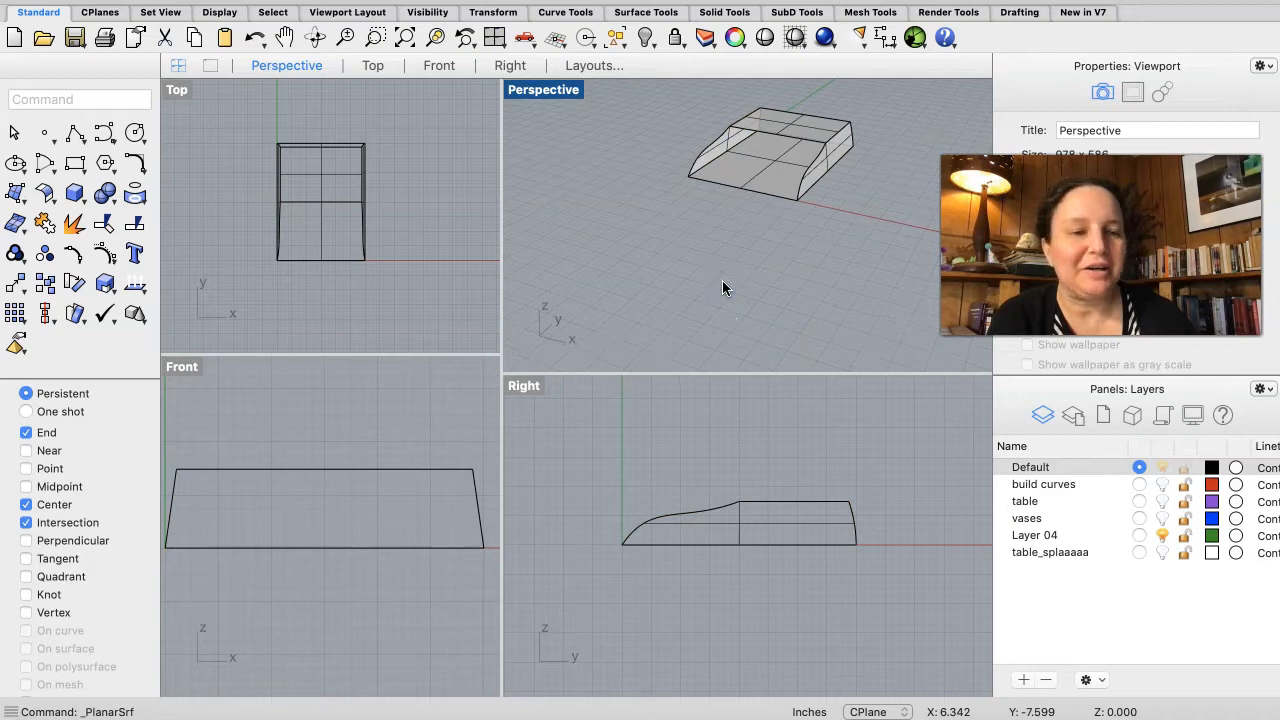
{"action": "left_click", "coordinate": [815, 164]}
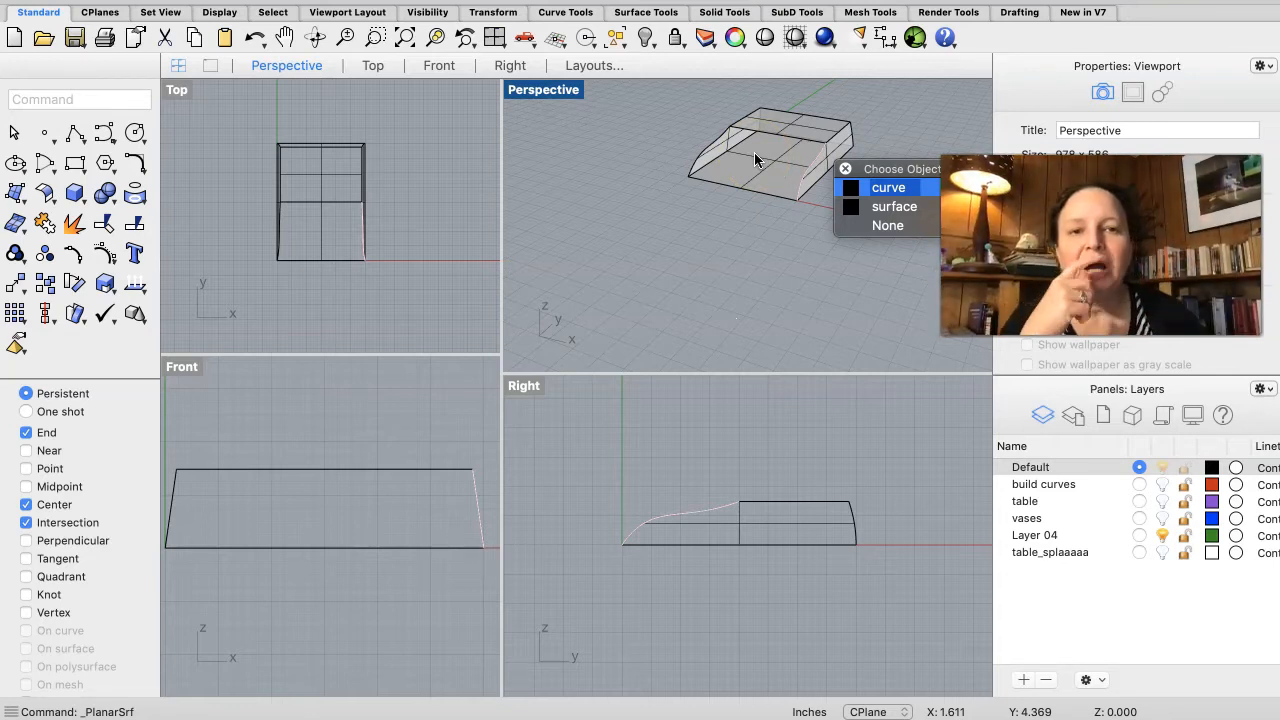
{"action": "left_click", "coordinate": [864, 190]}
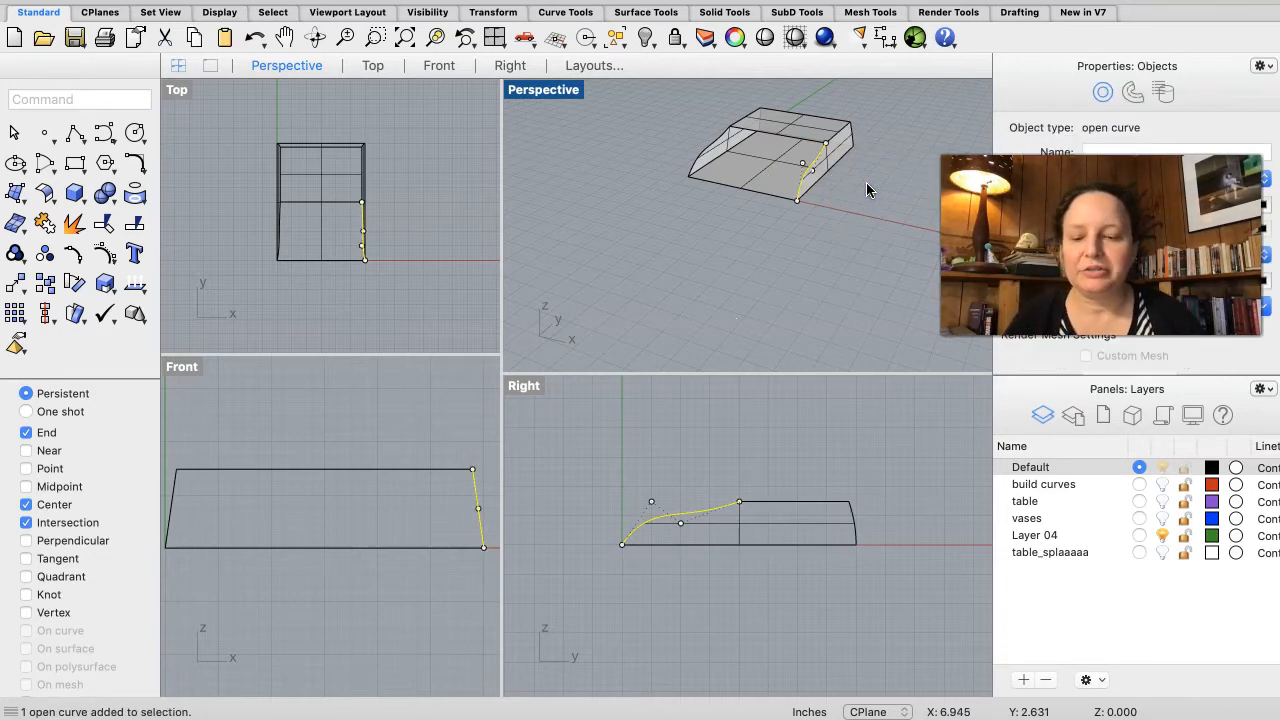
{"action": "left_click", "coordinate": [707, 144]}
{"action": "left_click", "coordinate": [770, 172]}
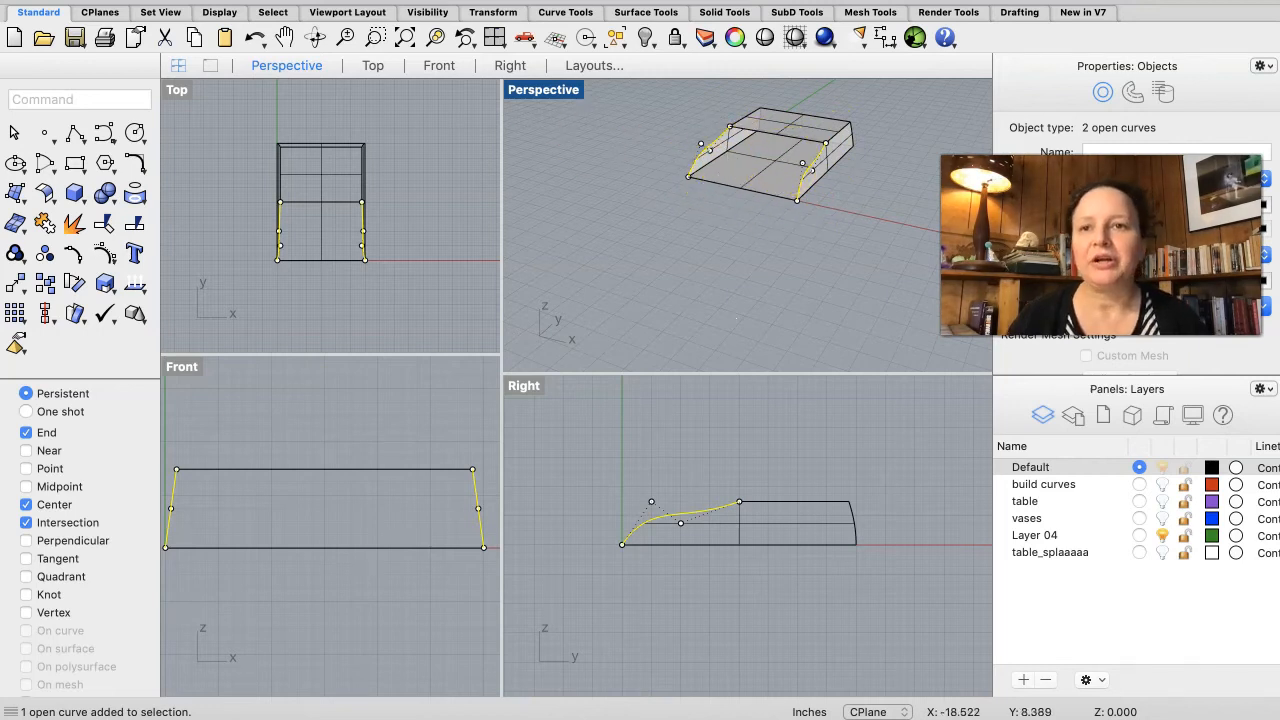
{"action": "left_click", "coordinate": [338, 1]}
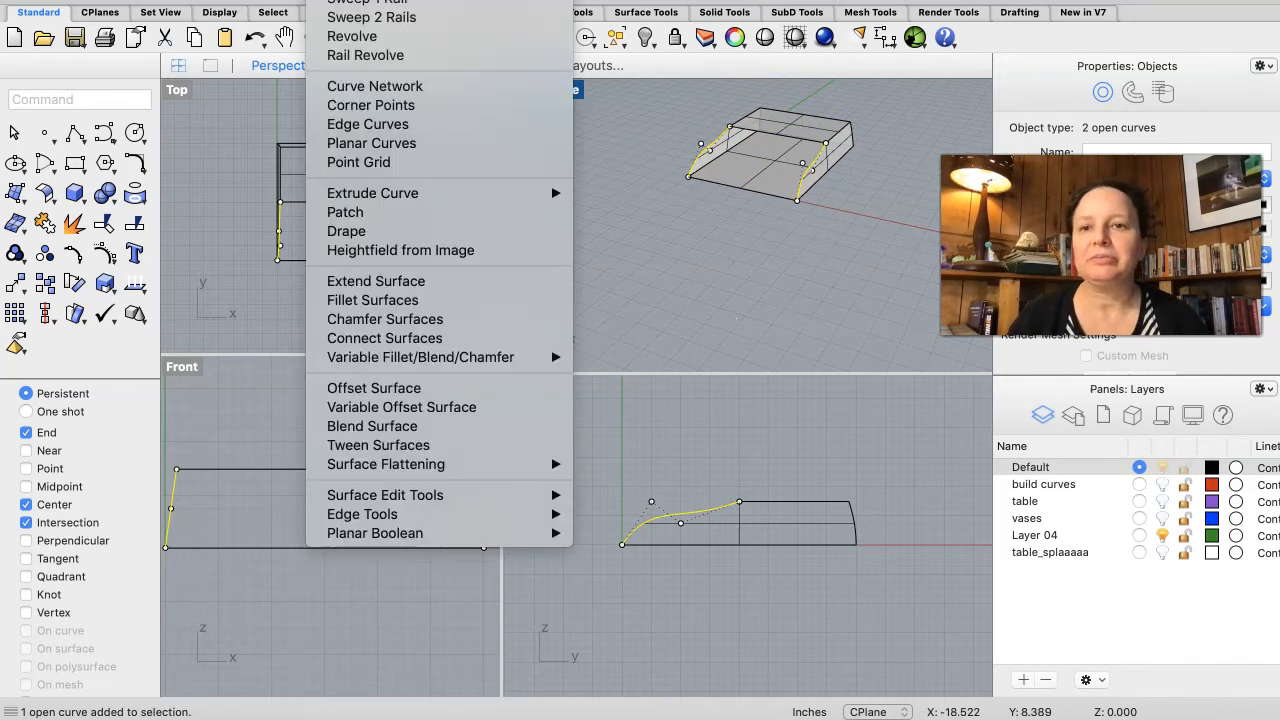
{"action": "left_click", "coordinate": [368, 125]}
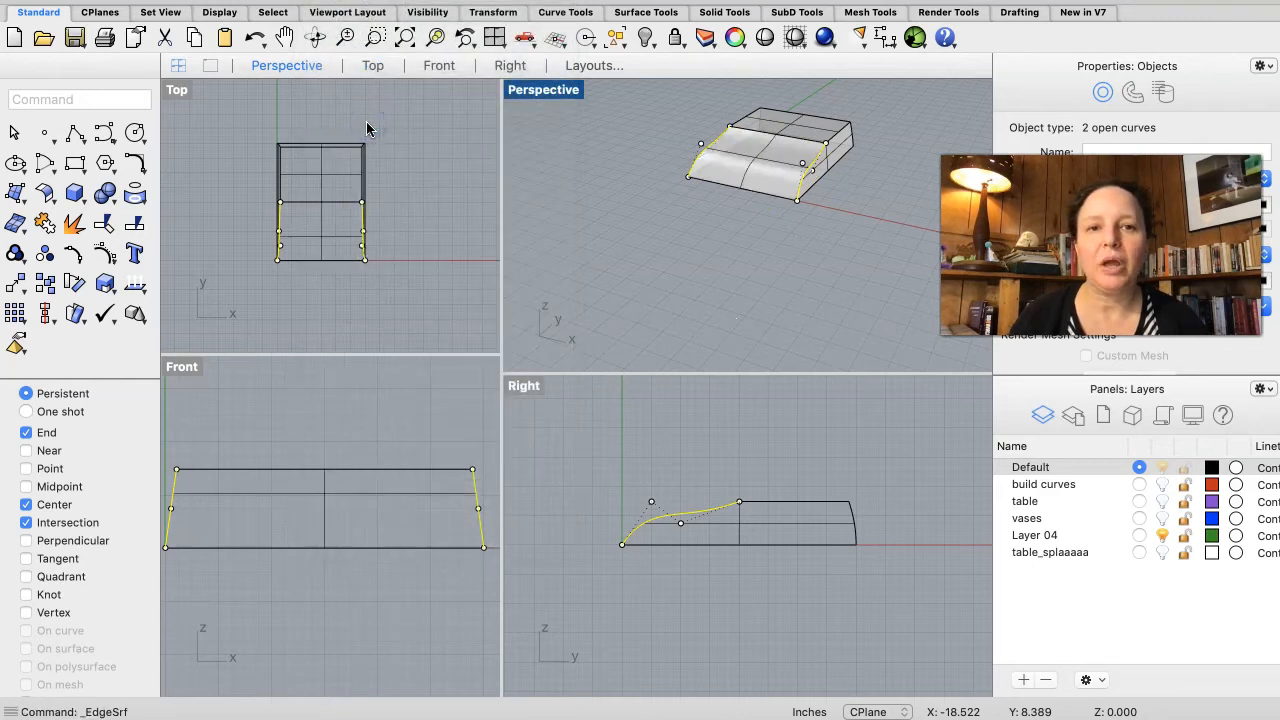
{"action": "left_click", "coordinate": [727, 215]}
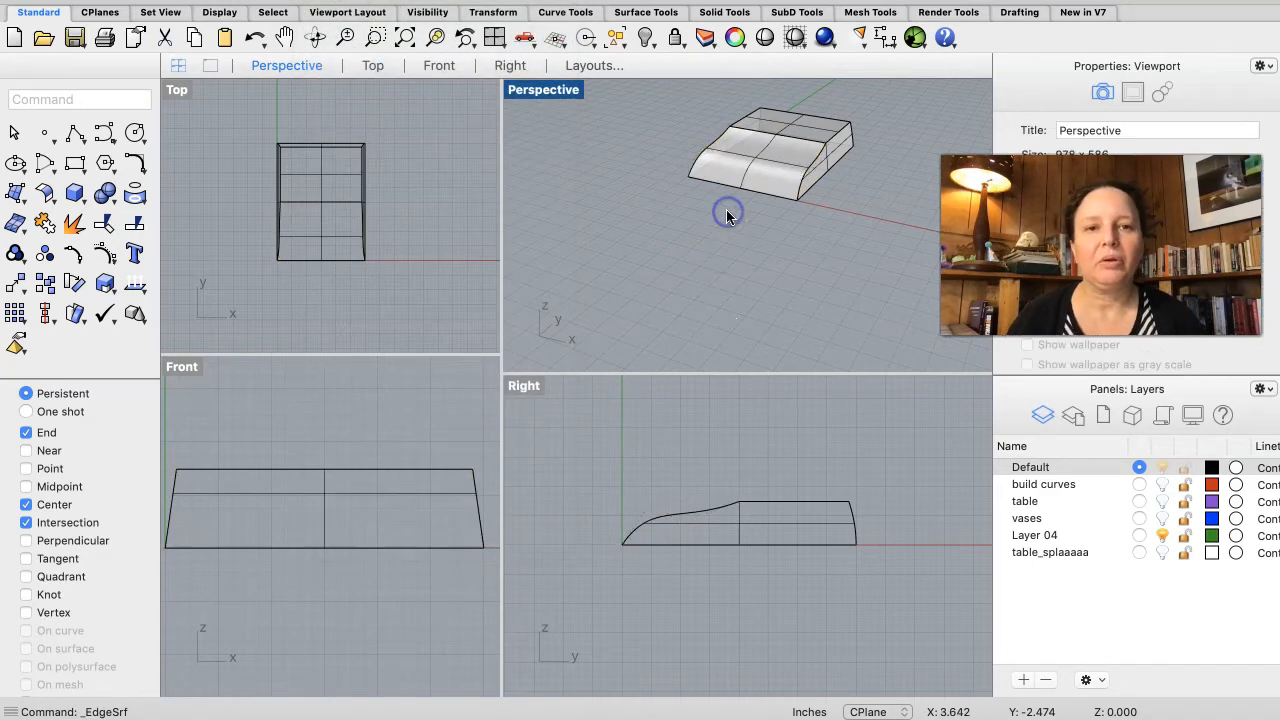
Step: Inspect the surfaced base up close and compare it with the reference lamp photo in the browser
{"action": "mouse_move", "coordinate": [755, 133]}
{"action": "right_mouse_down"}
{"action": "mouse_move", "coordinate": [756, 150]}
{"action": "mouse_move", "coordinate": [755, 132]}
{"action": "right_mouse_up"}
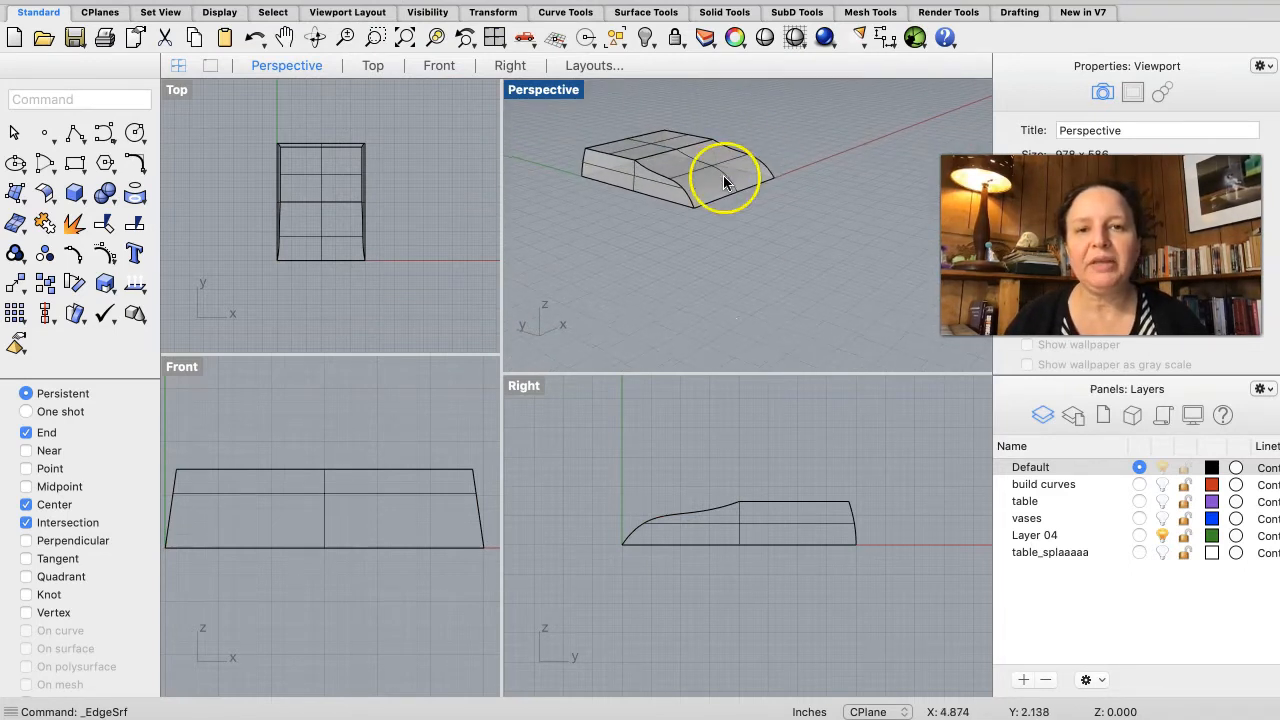
{"action": "scroll", "coordinate": [642, 132], "scroll_direction": "up", "scroll_amount": 3}
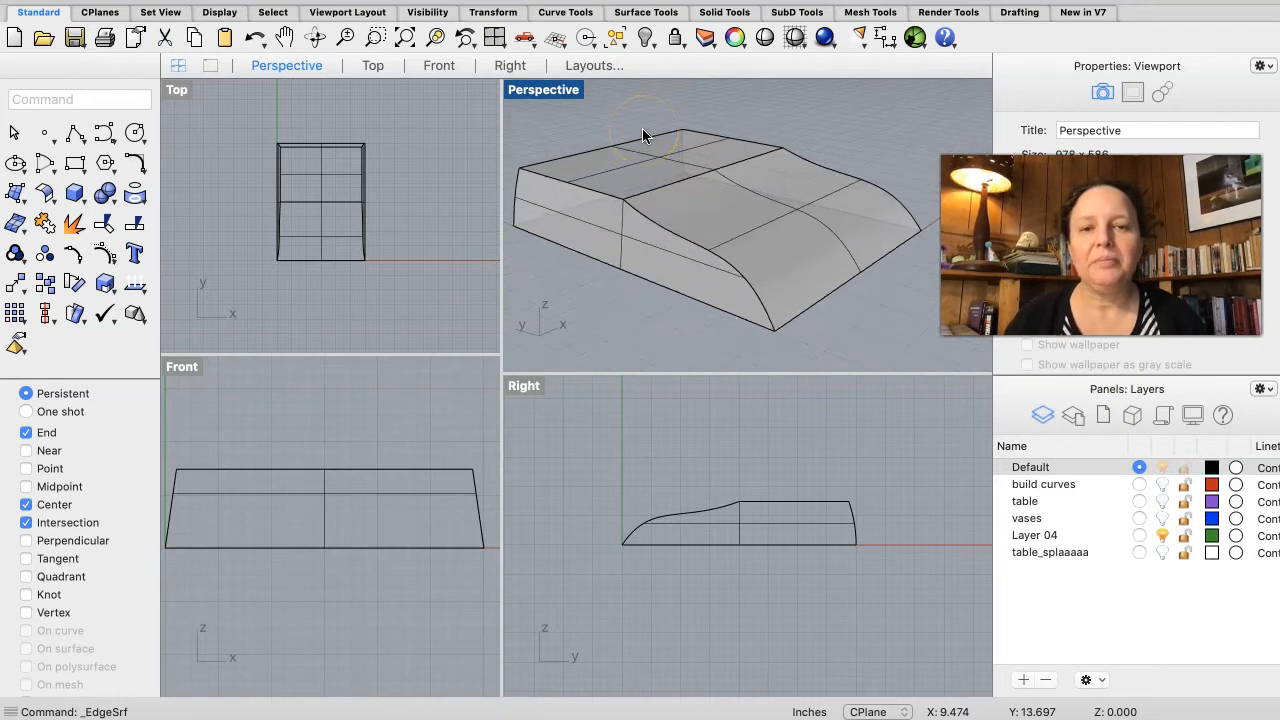
{"action": "scroll", "coordinate": [642, 132], "scroll_direction": "up", "scroll_amount": 2}
{"action": "scroll", "coordinate": [643, 131], "scroll_direction": "up", "scroll_amount": 2}
{"action": "scroll", "coordinate": [643, 131], "scroll_direction": "up", "scroll_amount": 3}
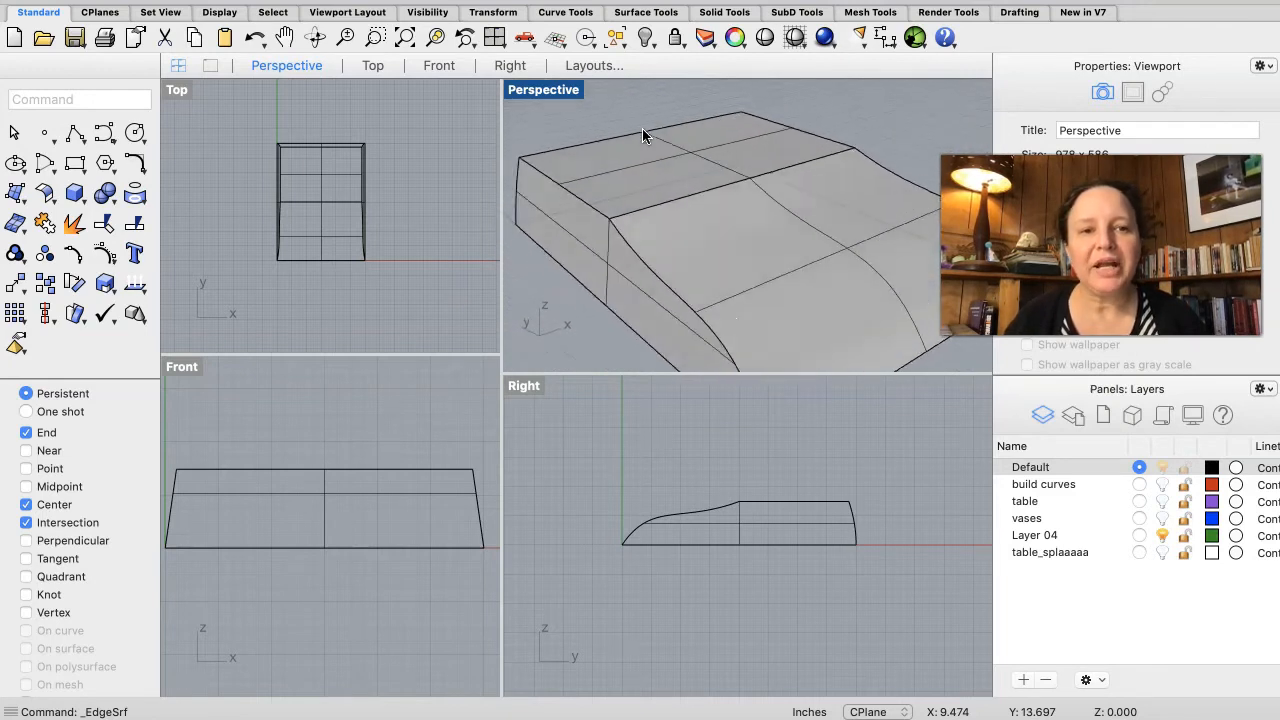
{"action": "scroll", "coordinate": [642, 134], "scroll_direction": "up", "scroll_amount": 1}
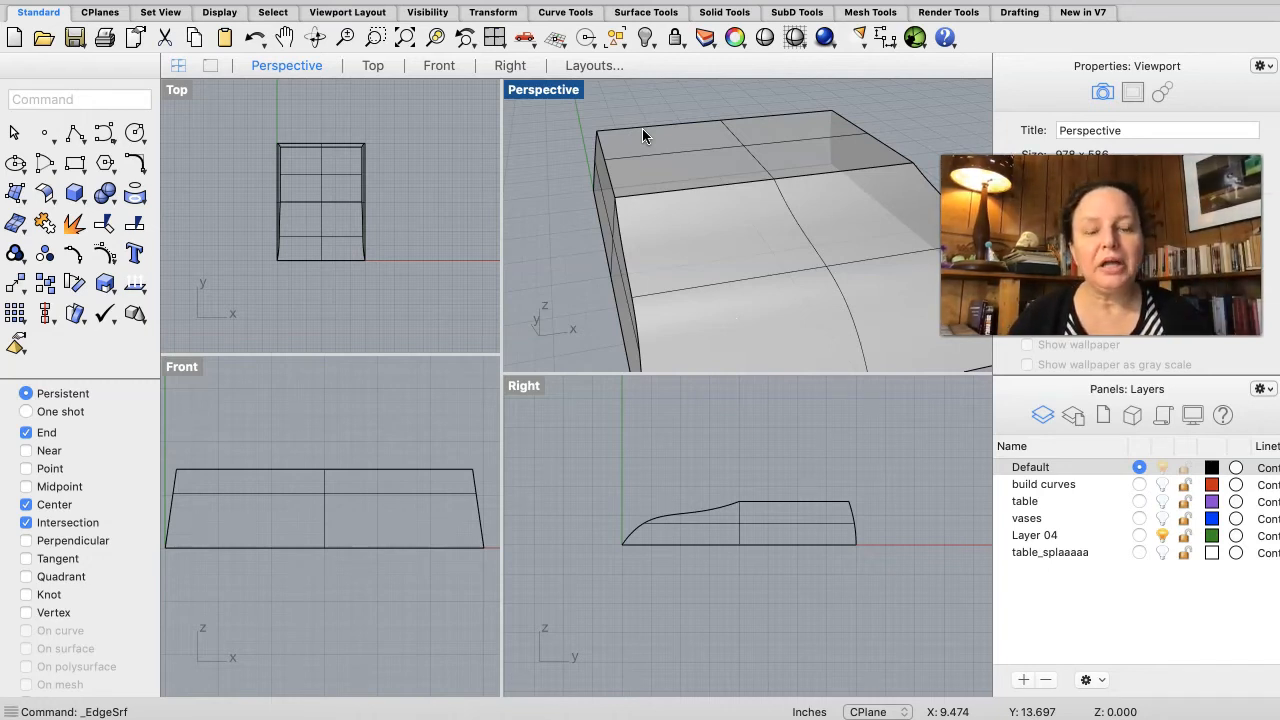
{"action": "key", "text": "super+Tab"}
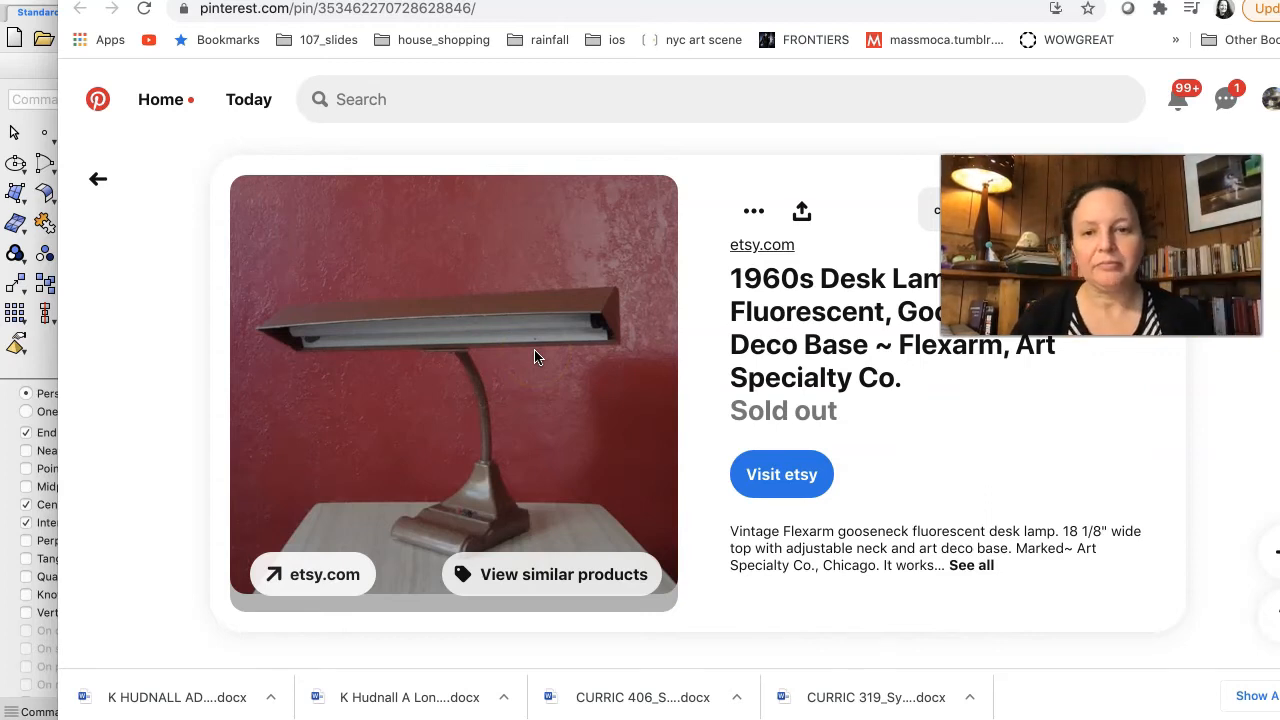
{"action": "key", "text": "super+Tab"}
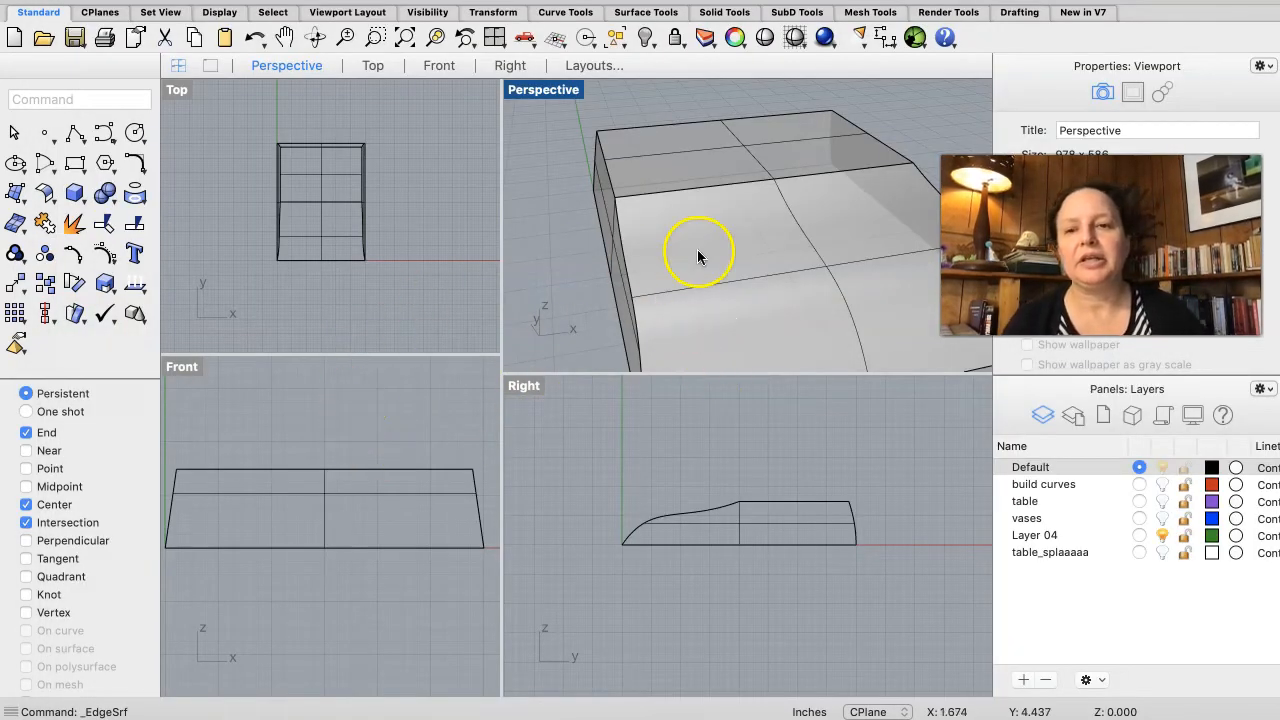
{"action": "scroll", "coordinate": [660, 196], "scroll_direction": "down", "scroll_amount": 5}
{"action": "scroll", "coordinate": [660, 204], "scroll_direction": "left", "scroll_amount": 10}
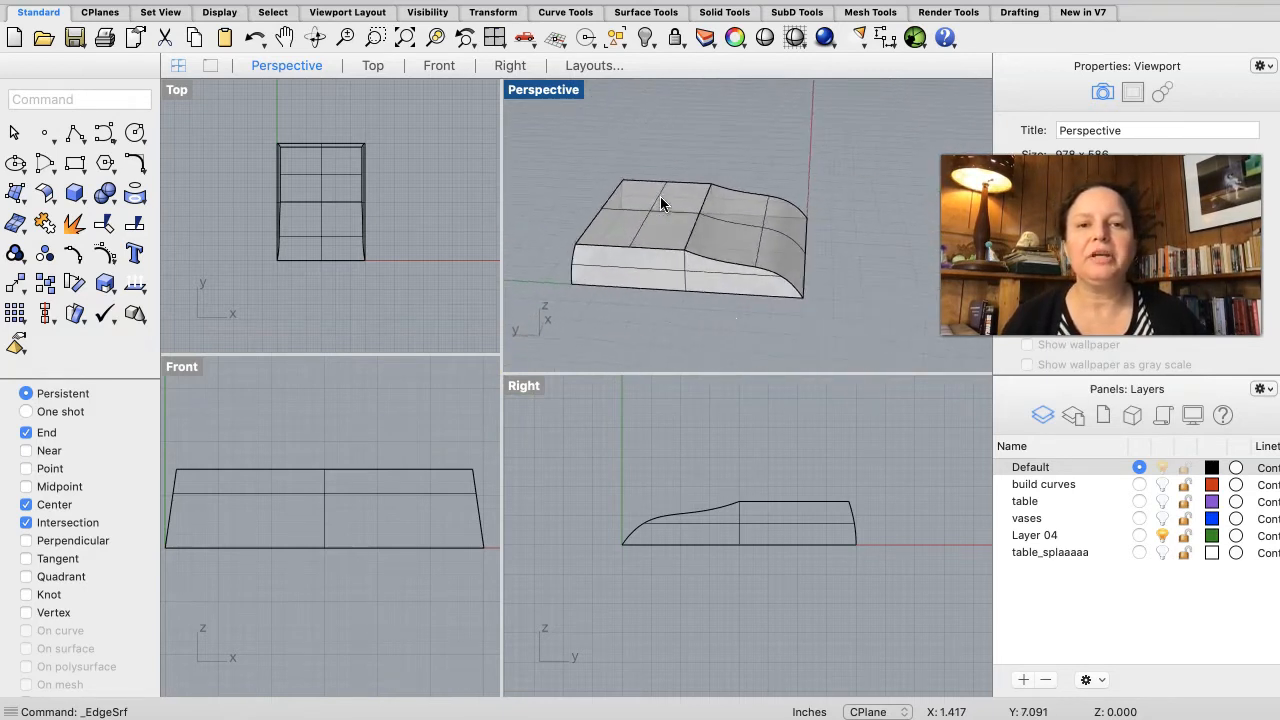
{"action": "scroll", "coordinate": [660, 204], "scroll_direction": "left", "scroll_amount": 3}
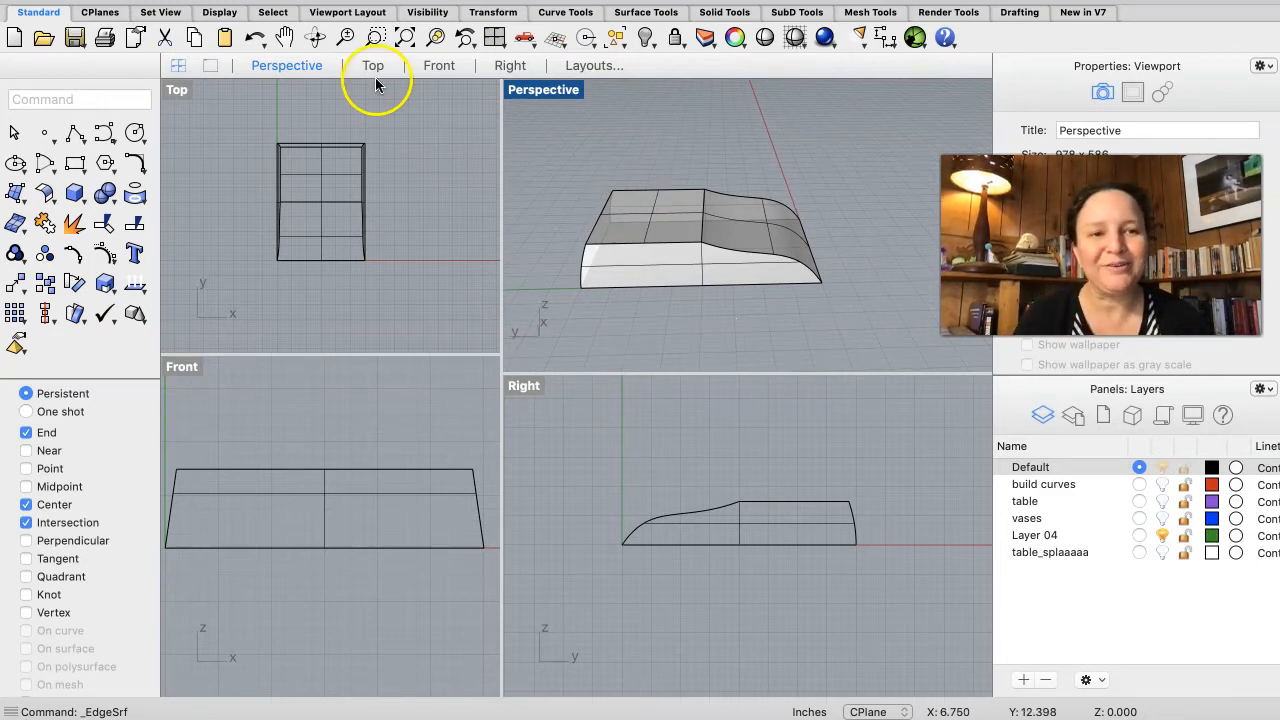
{"action": "left_click", "coordinate": [105, 134]}
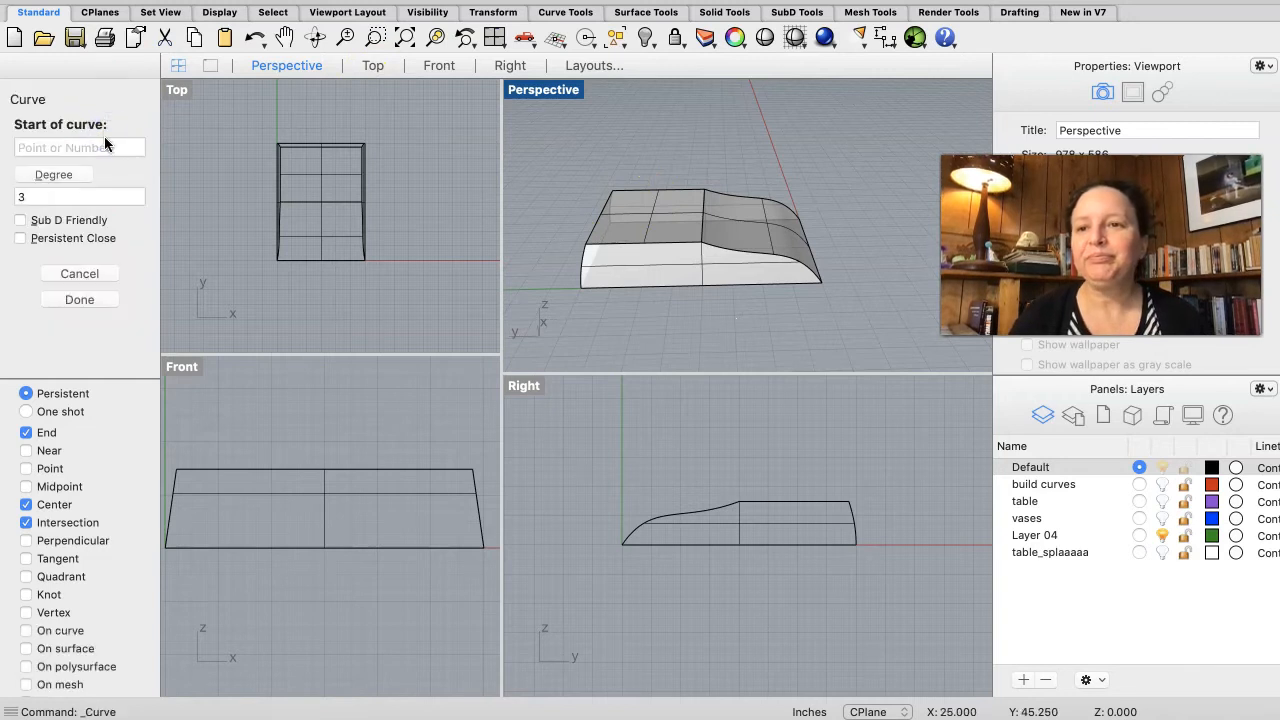
{"action": "left_click", "coordinate": [651, 207]}
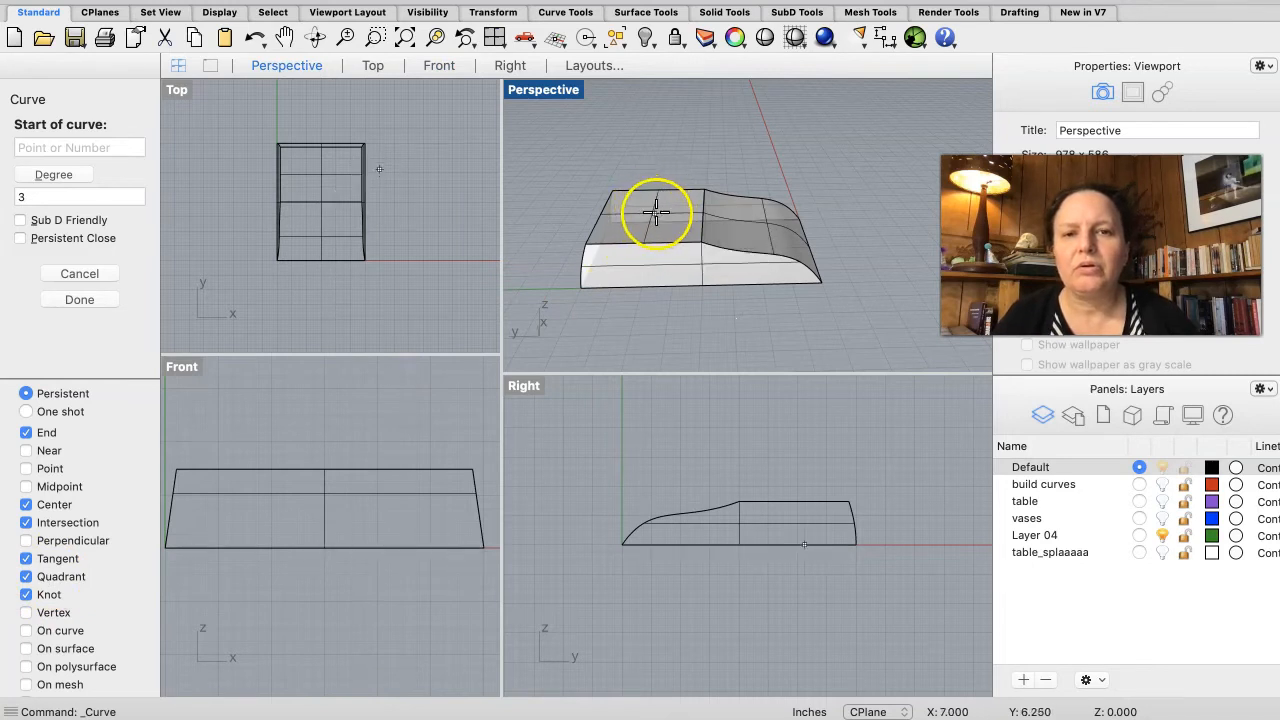
{"action": "scroll", "coordinate": [660, 200], "scroll_direction": "up", "scroll_amount": 4}
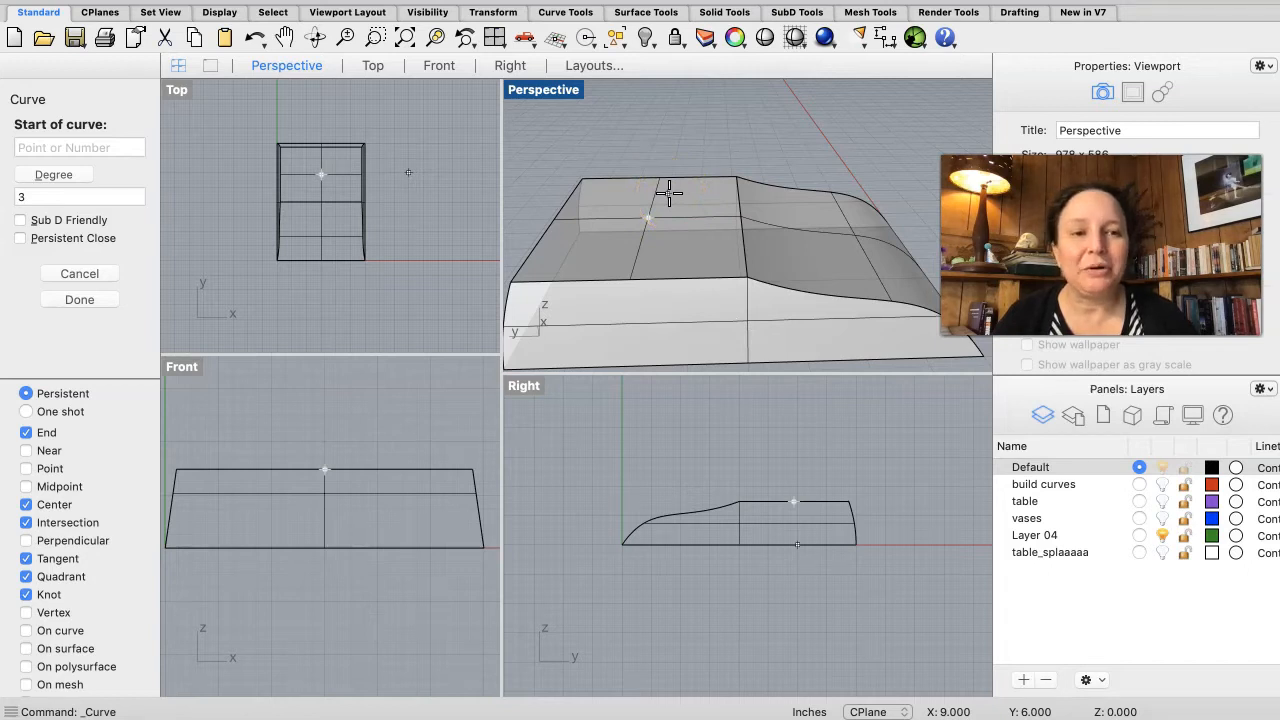
{"action": "left_click", "coordinate": [669, 193]}
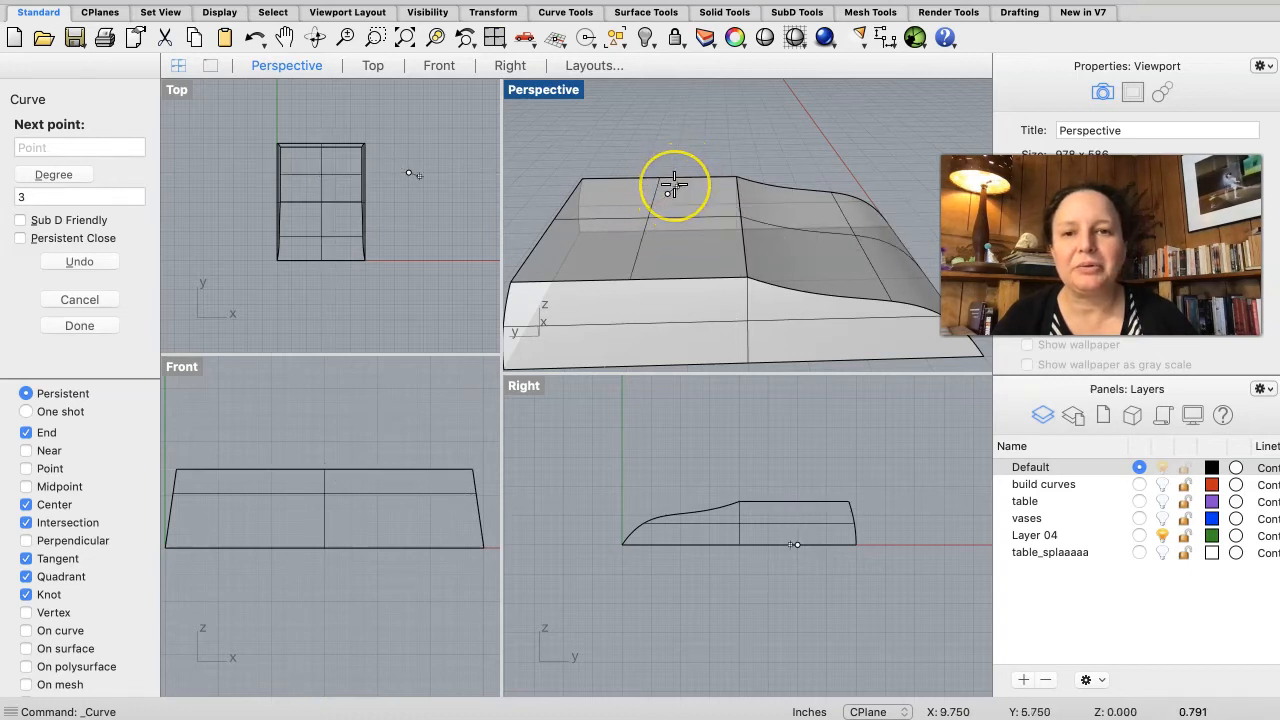
{"action": "key", "text": "Escape"}
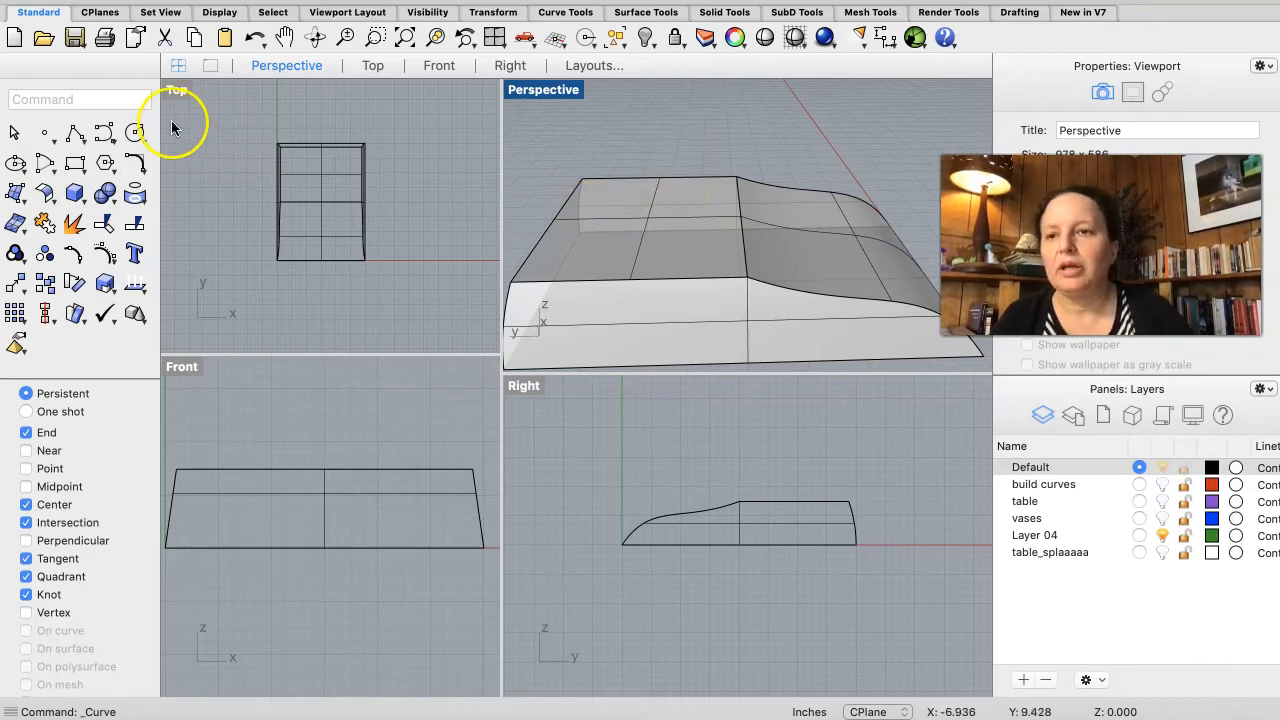
{"action": "left_click", "coordinate": [99, 132]}
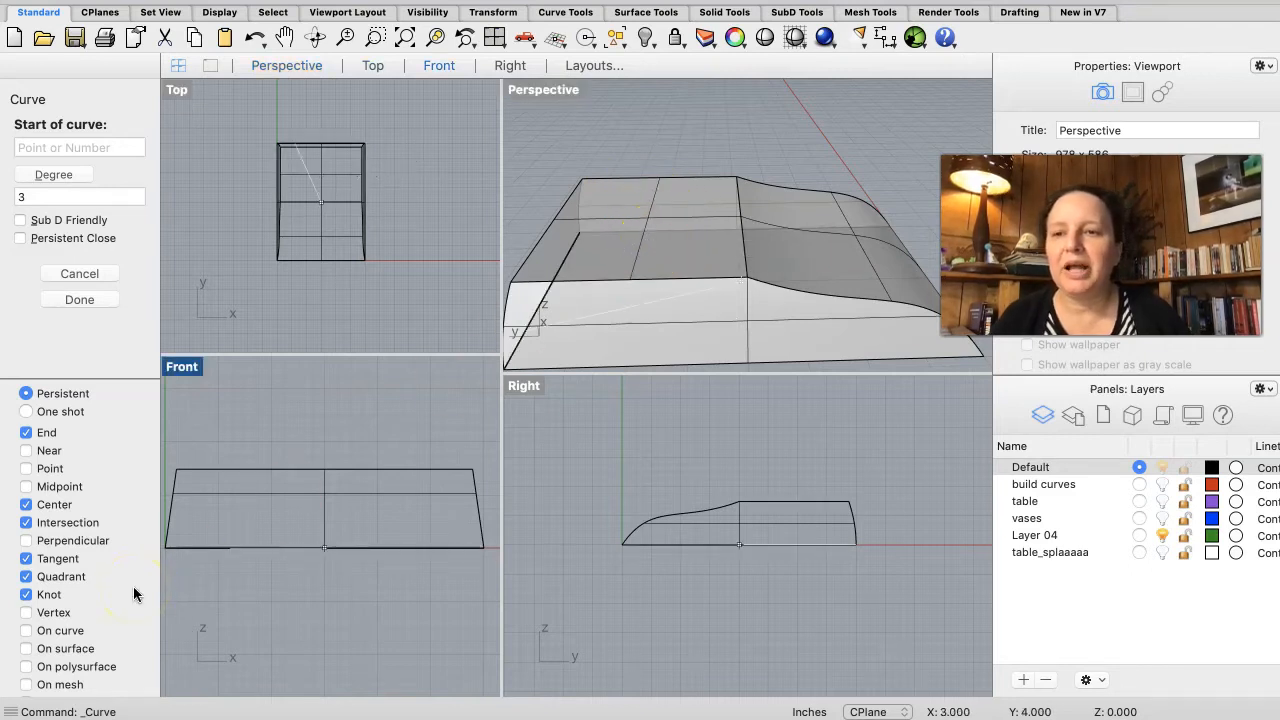
{"action": "left_click", "coordinate": [80, 298]}
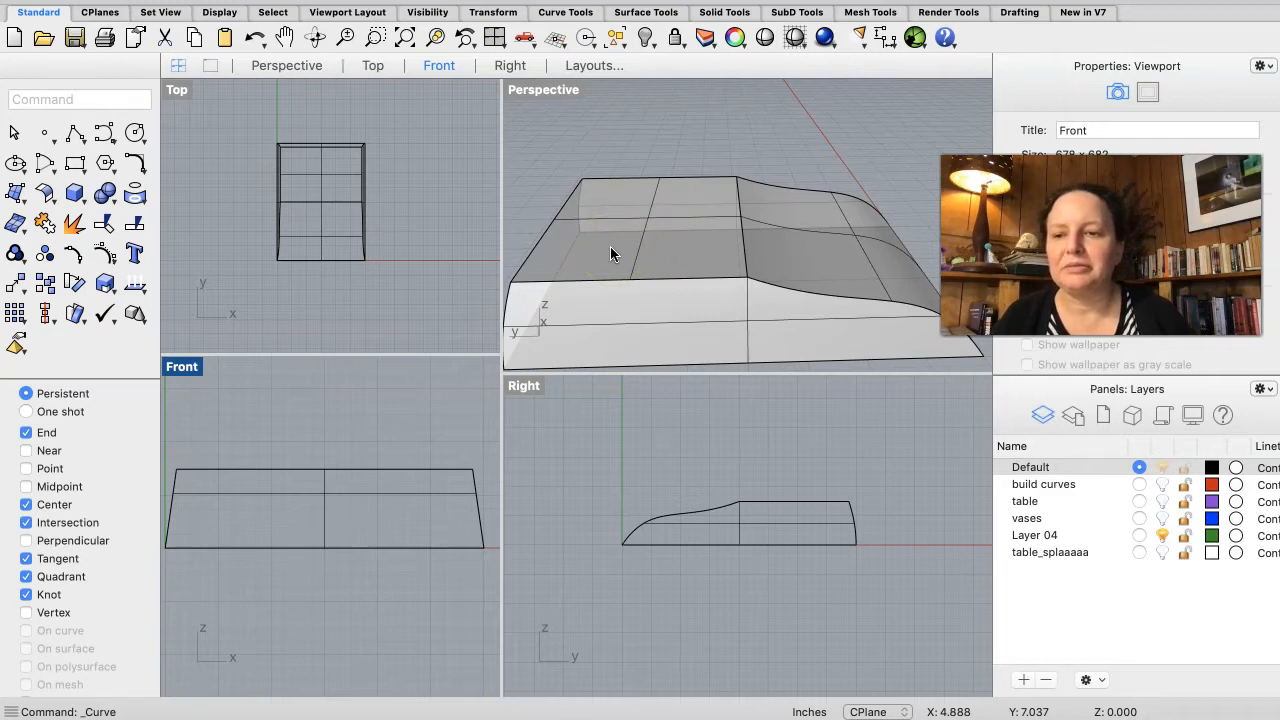
{"action": "scroll", "coordinate": [80, 551], "scroll_direction": "down", "scroll_amount": 3}
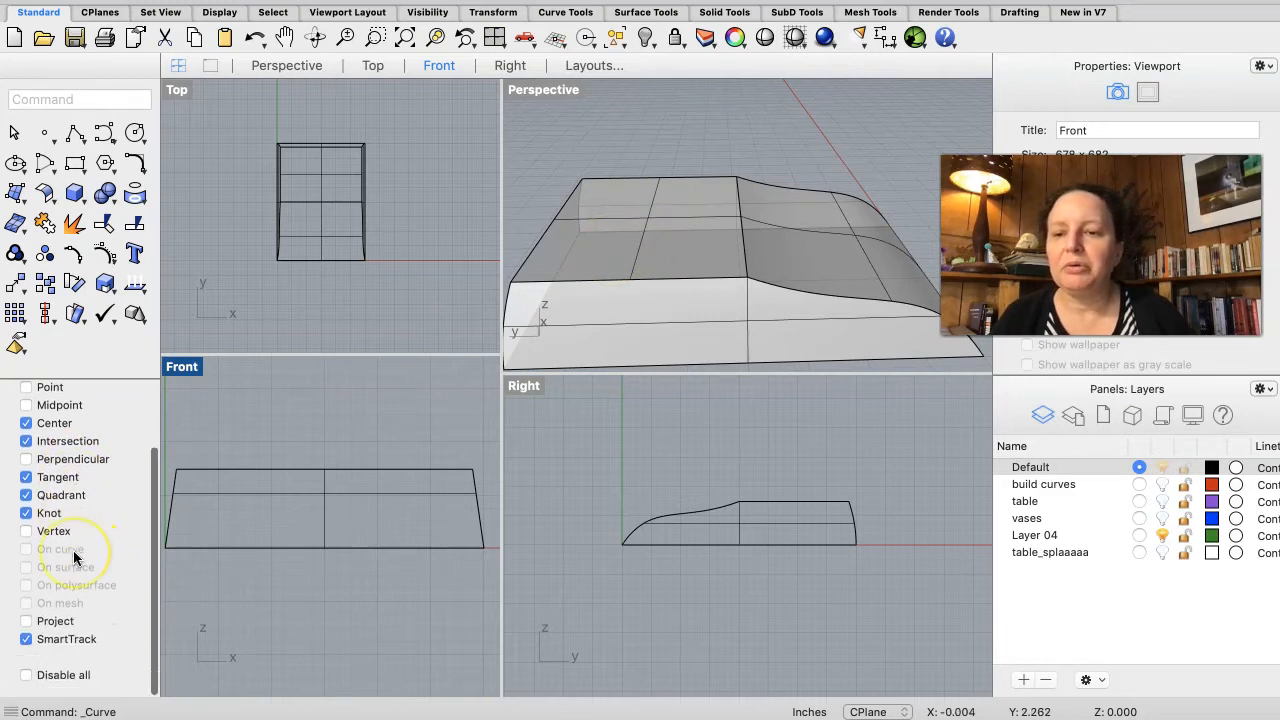
{"action": "scroll", "coordinate": [74, 557], "scroll_direction": "up", "scroll_amount": 1}
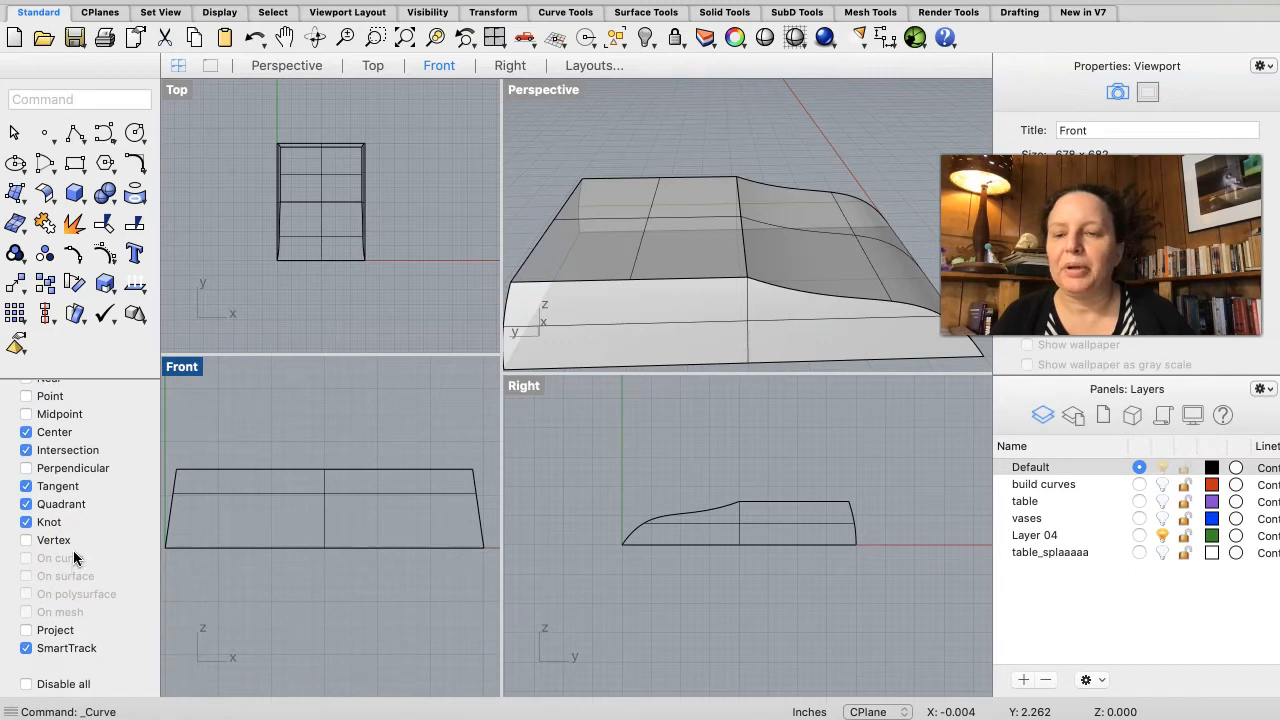
{"action": "scroll", "coordinate": [74, 557], "scroll_direction": "up", "scroll_amount": 3}
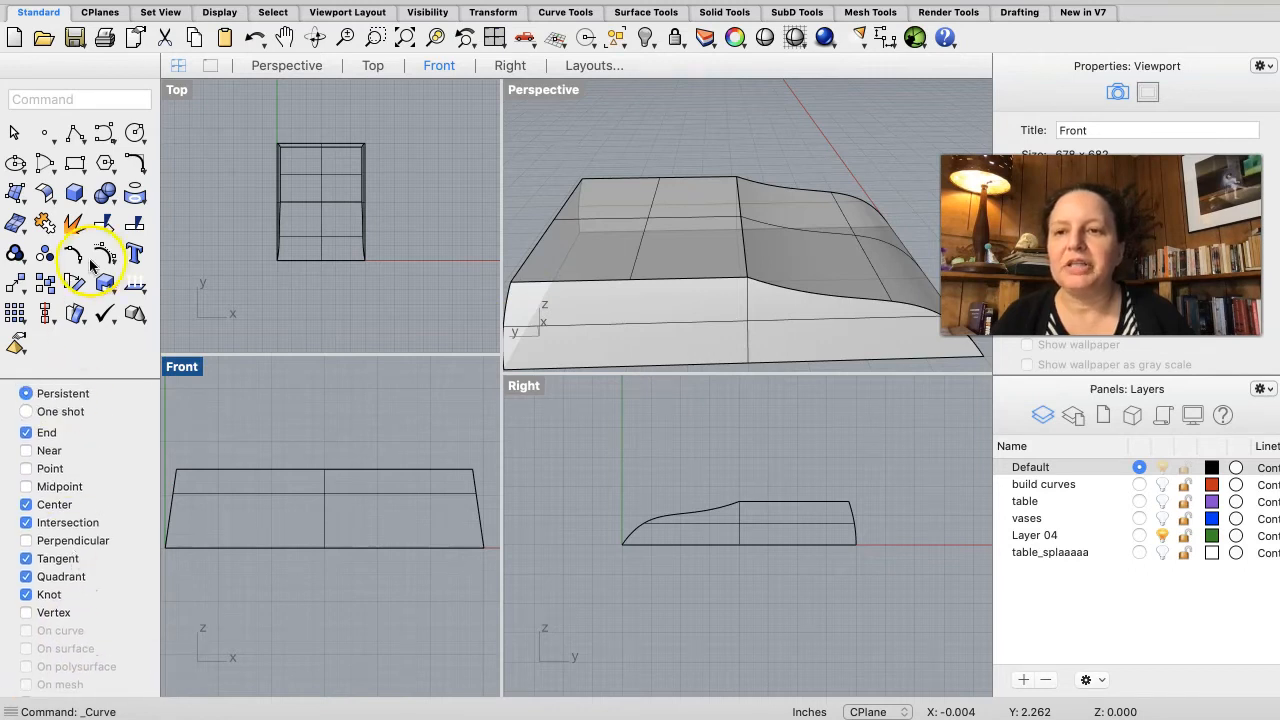
Step: Turn on the Midpoint snap and draw a line across the base's top between the midpoints of its front and back edges
{"action": "left_click", "coordinate": [76, 135]}
{"action": "left_click", "coordinate": [128, 140]}
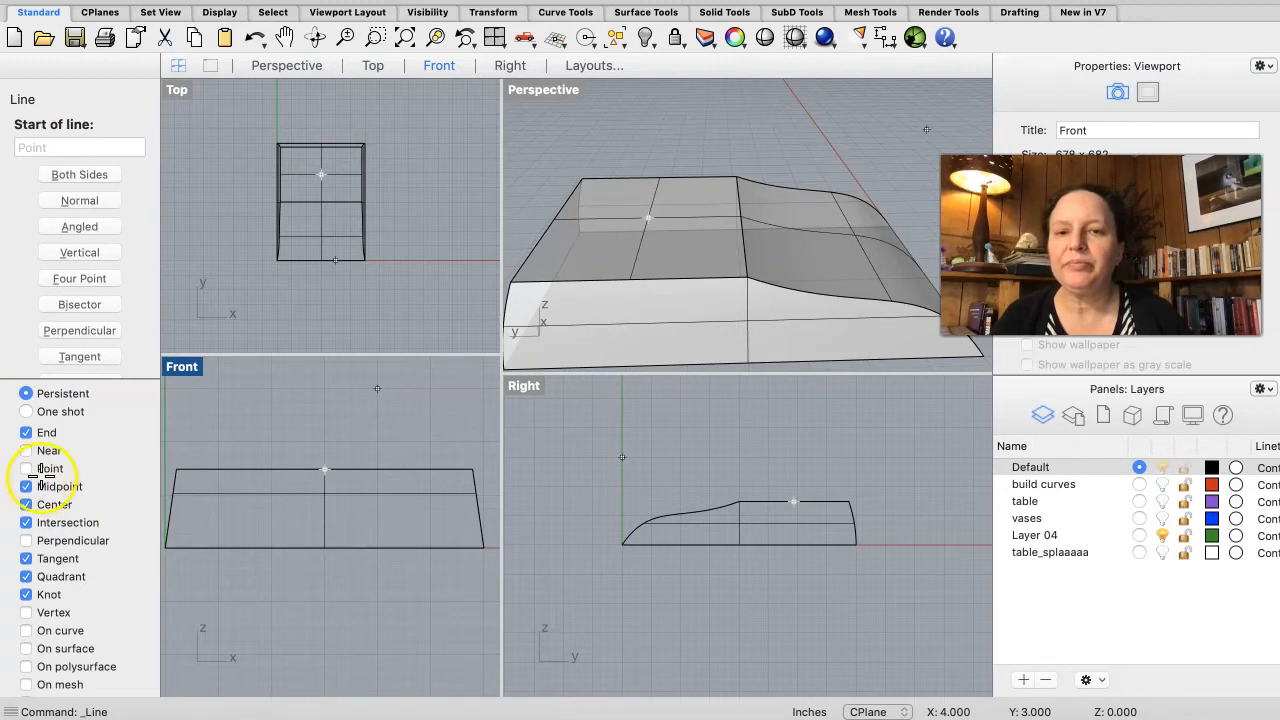
{"action": "left_click", "coordinate": [630, 283]}
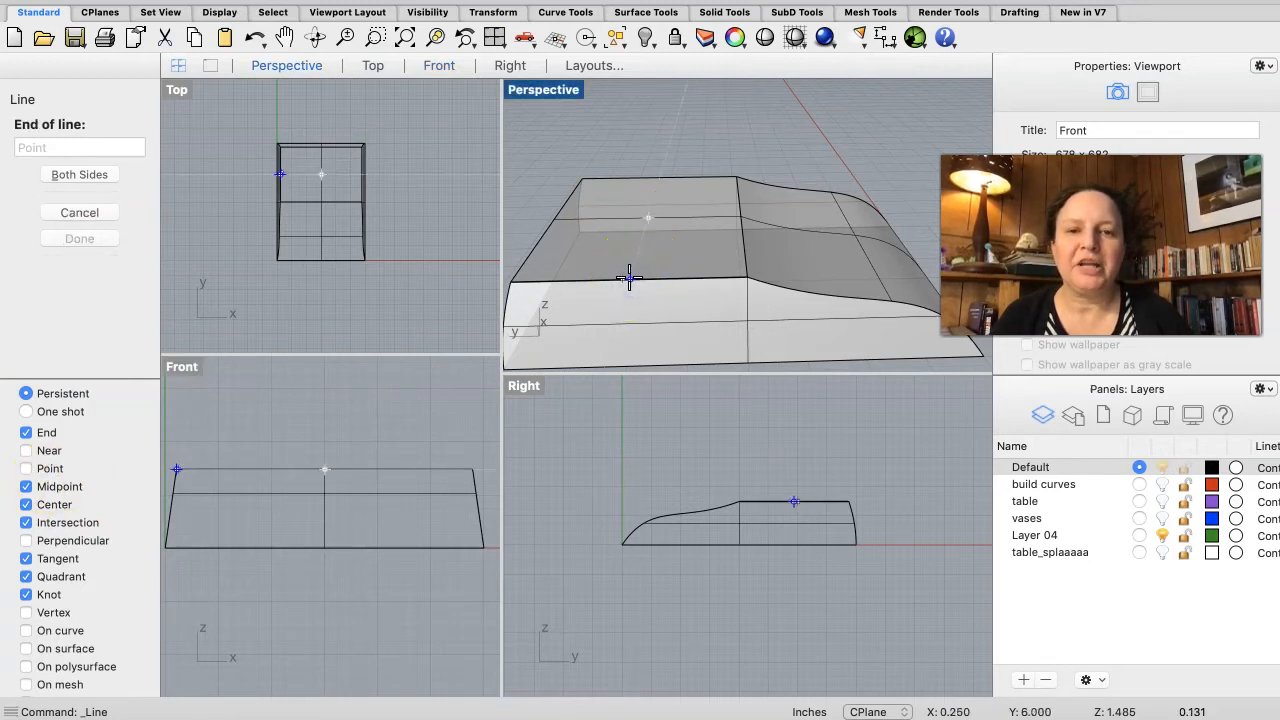
{"action": "left_click", "coordinate": [653, 168]}
{"action": "key", "text": "super+z"}
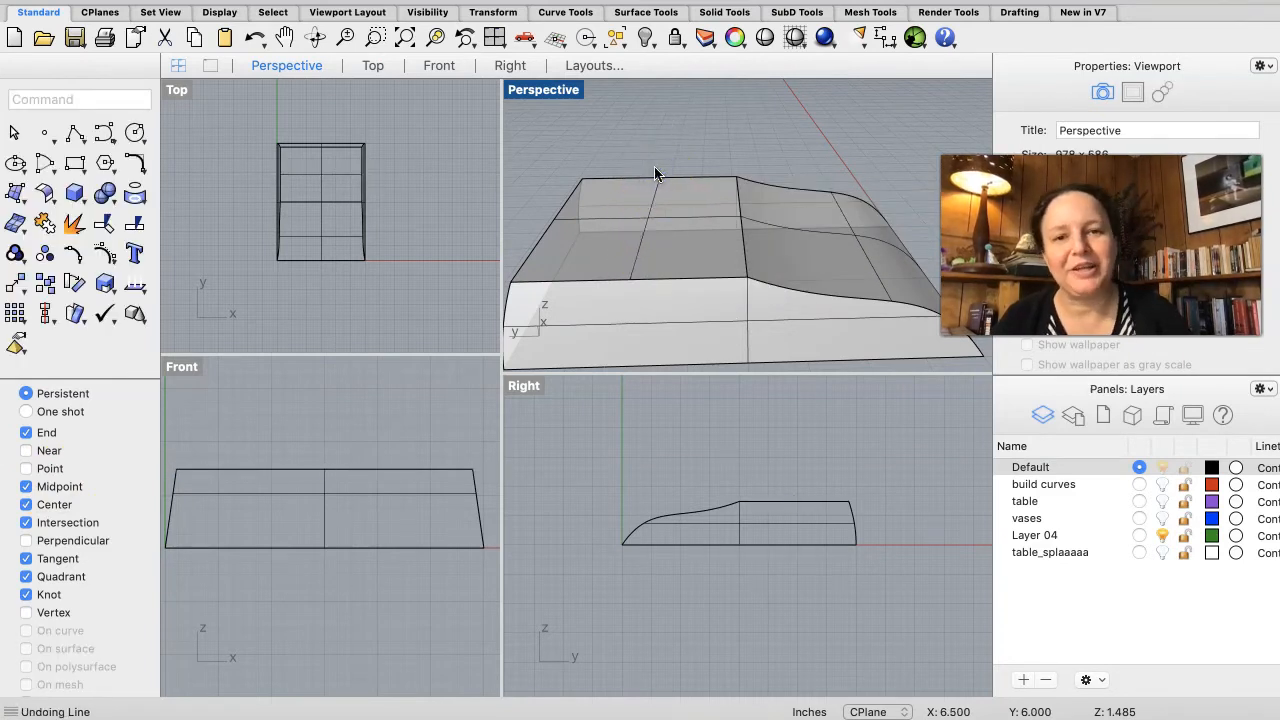
{"action": "right_click", "coordinate": [634, 265]}
{"action": "left_click", "coordinate": [630, 276]}
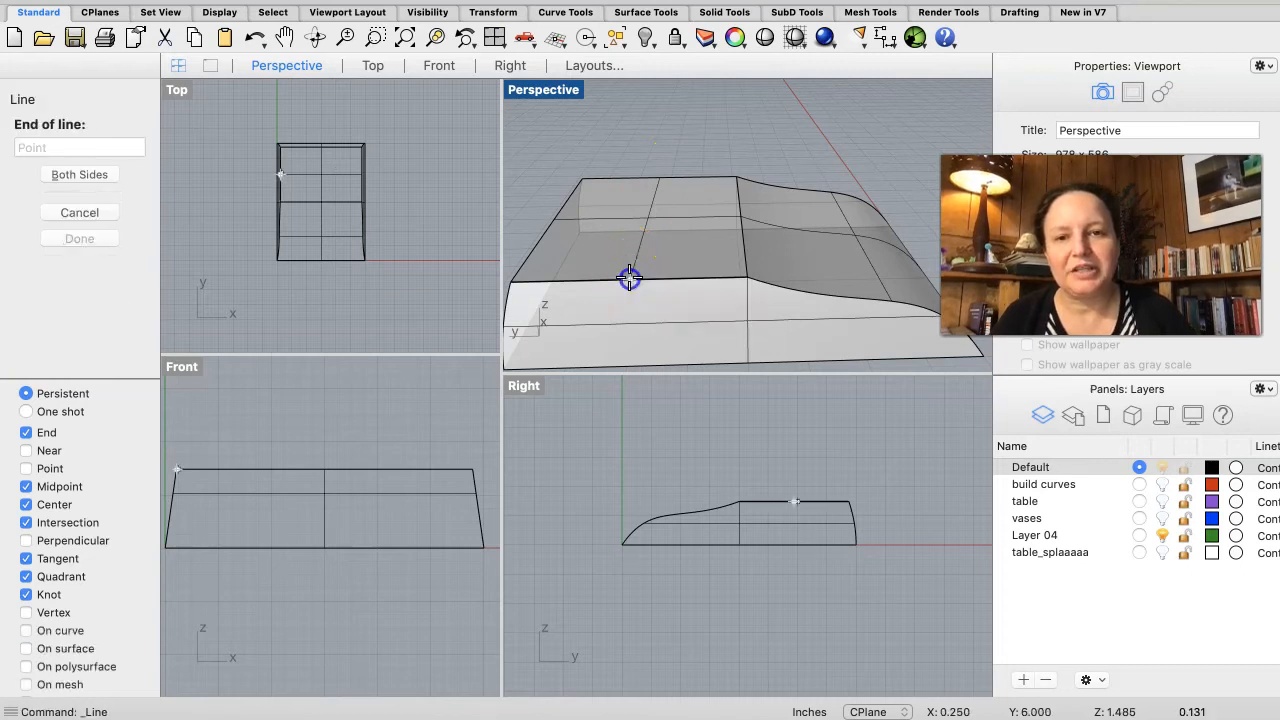
{"action": "left_click", "coordinate": [657, 176]}
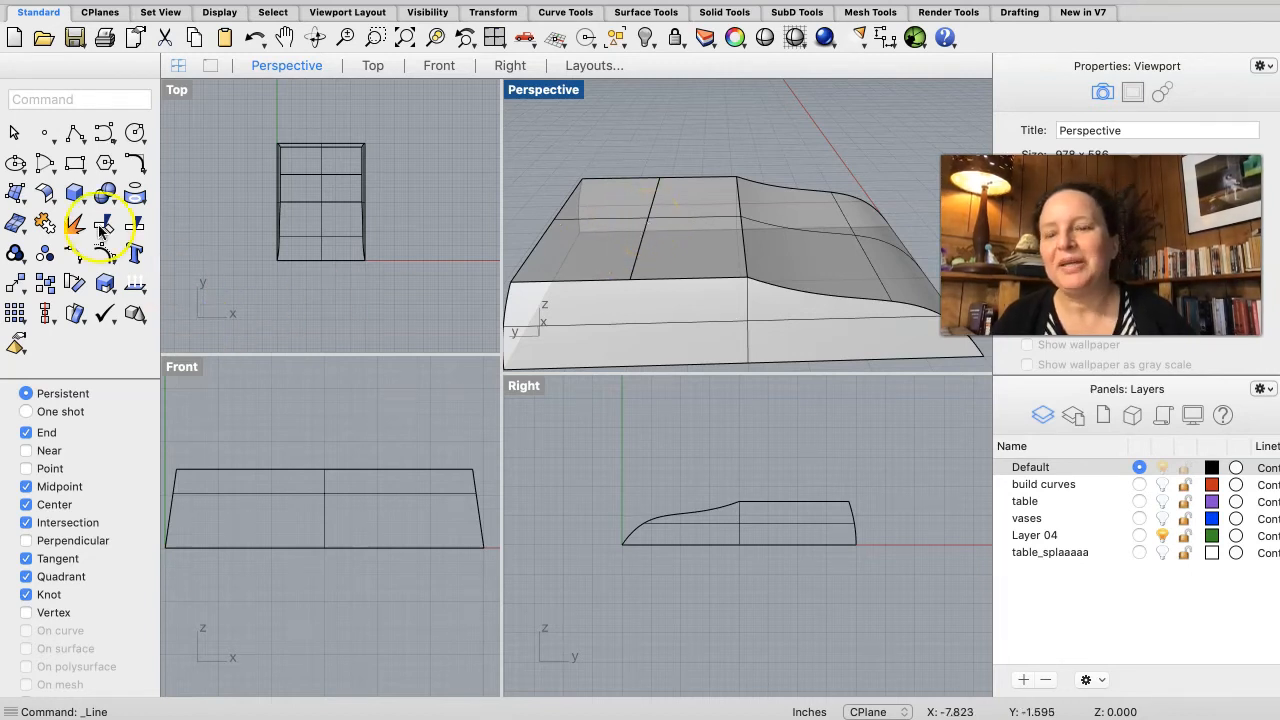
Step: Draw a curve from the midpoint of the top line arching upward in the Right view as the gooseneck path
{"action": "left_click", "coordinate": [104, 133]}
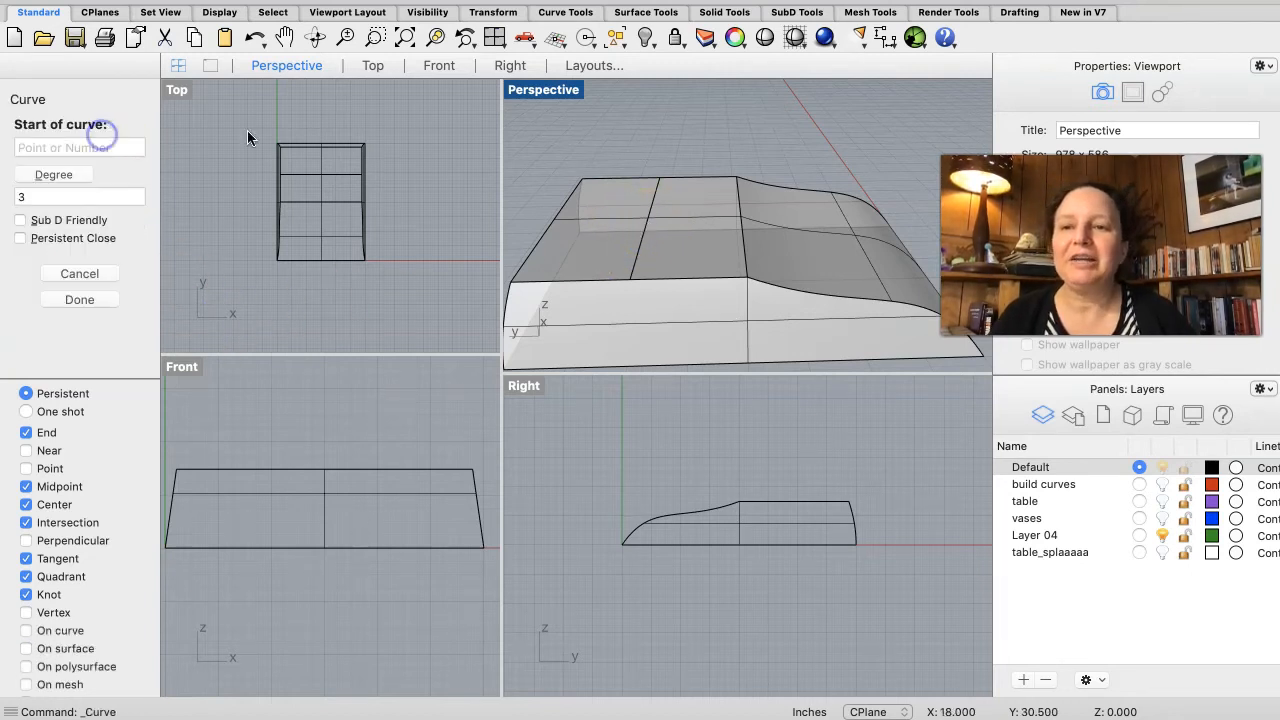
{"action": "left_click", "coordinate": [648, 215]}
{"action": "left_click", "coordinate": [648, 217]}
{"action": "left_click", "coordinate": [694, 463]}
{"action": "scroll", "coordinate": [694, 464], "scroll_direction": "up", "scroll_amount": 3}
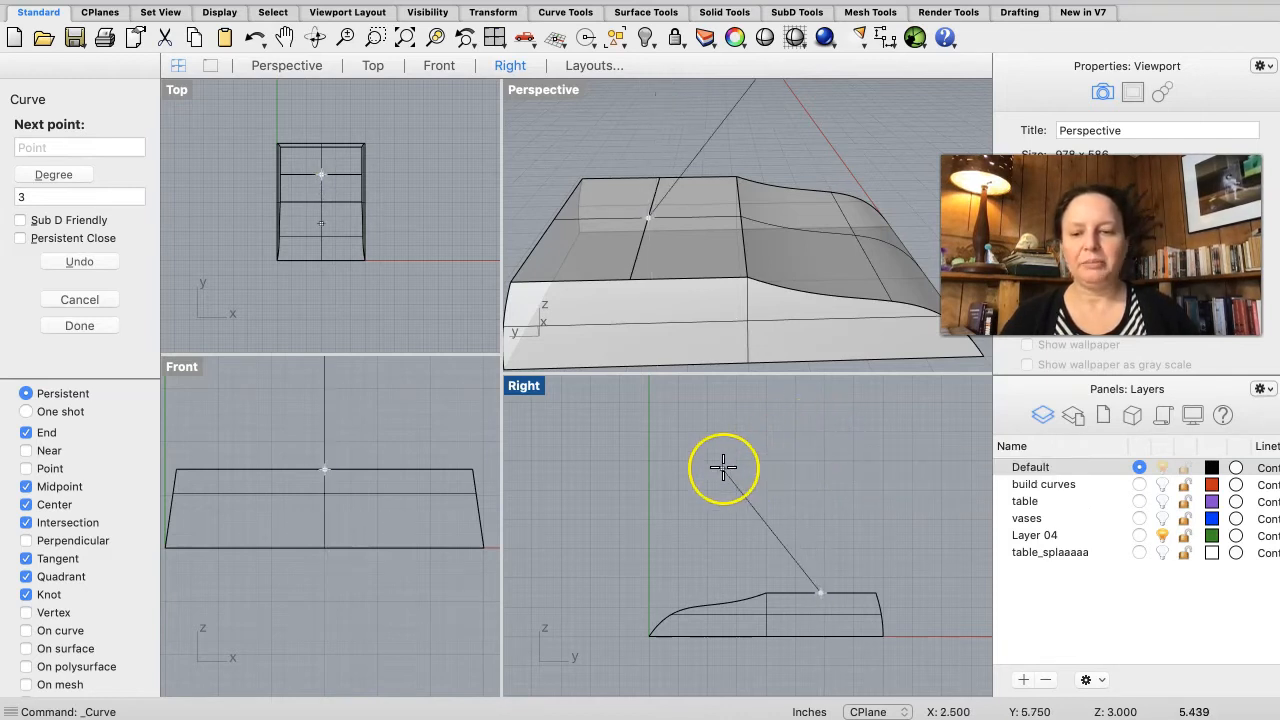
{"action": "key", "text": "super+Tab"}
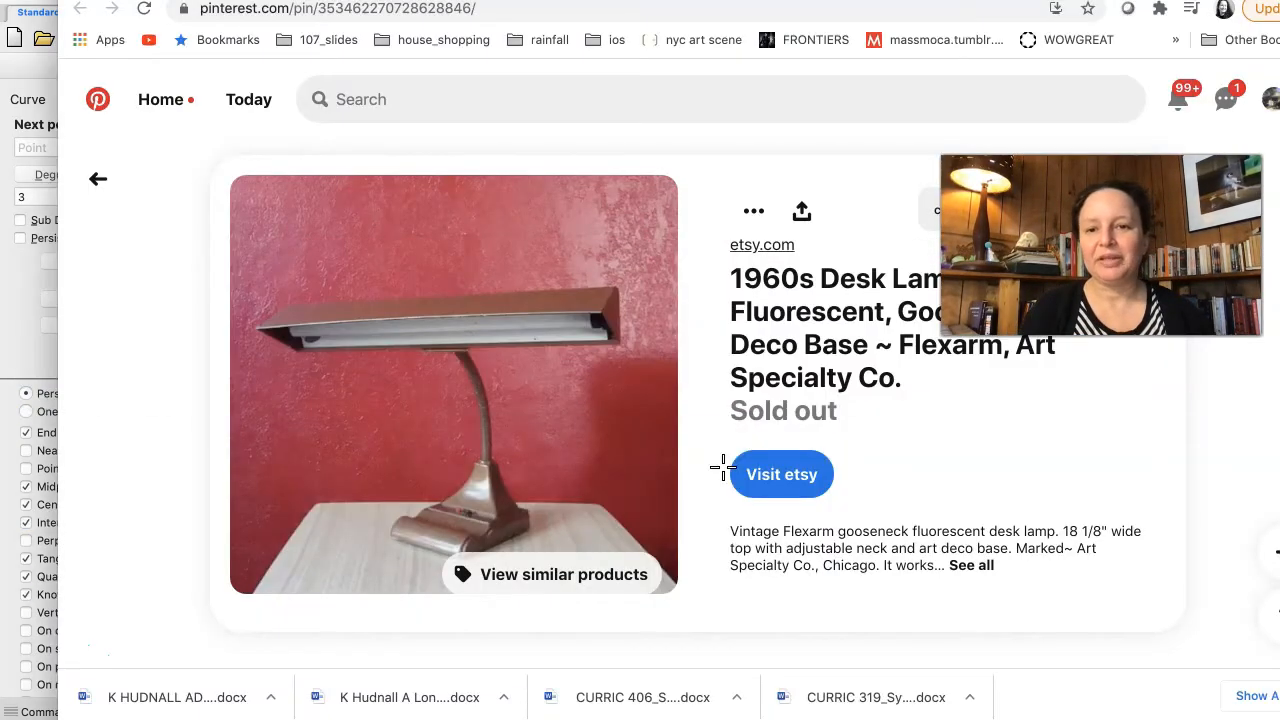
{"action": "key", "text": "super+Tab"}
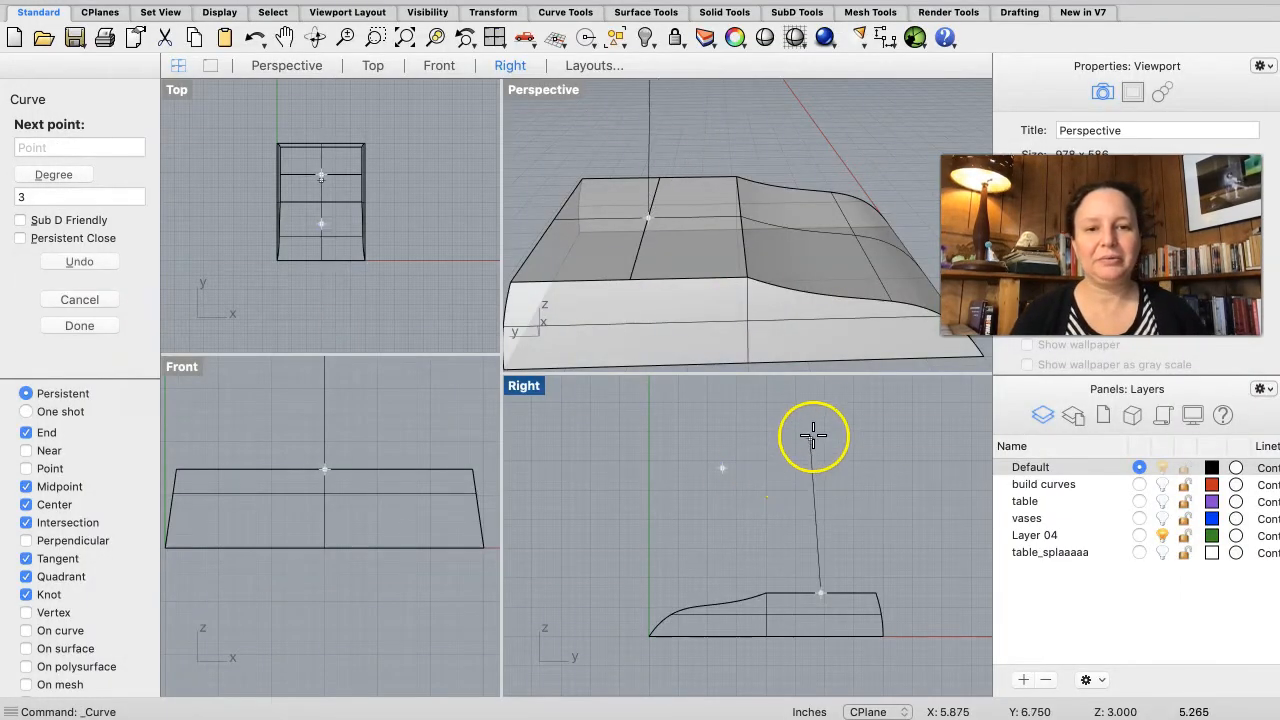
{"action": "left_click", "coordinate": [820, 395]}
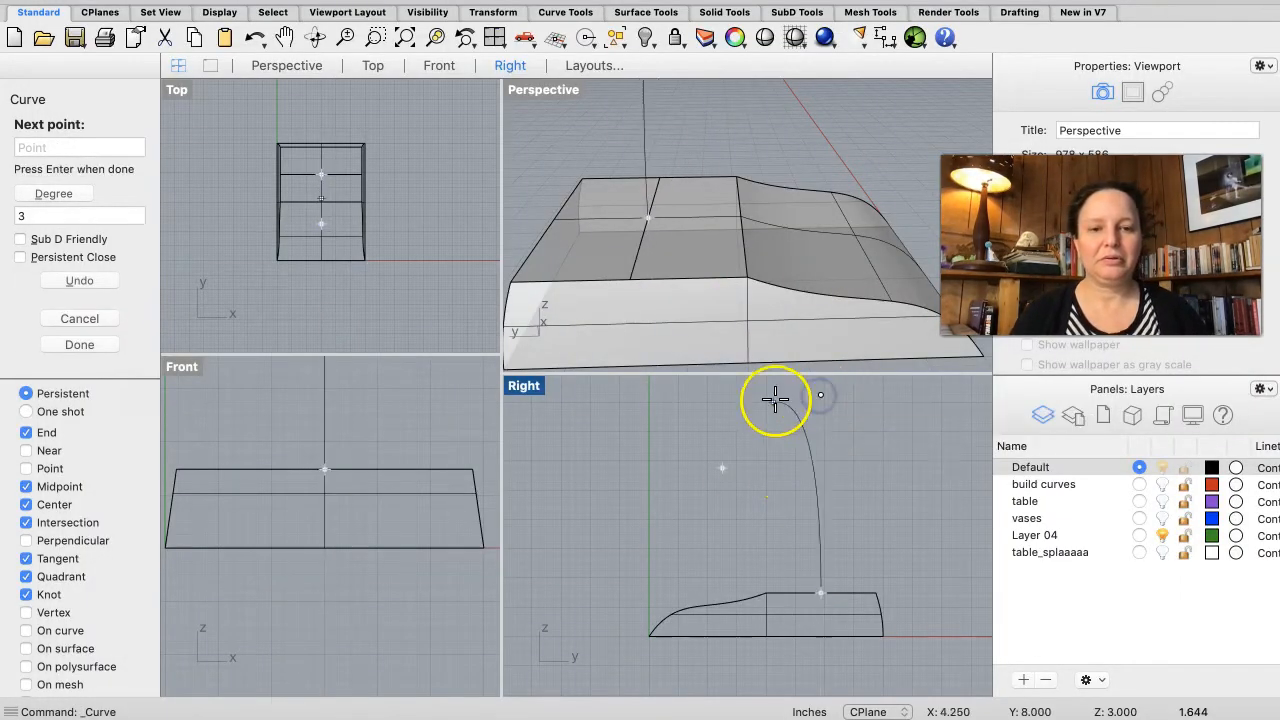
{"action": "scroll", "coordinate": [729, 400], "scroll_direction": "down", "scroll_amount": 5}
{"action": "scroll", "coordinate": [728, 405], "scroll_direction": "up", "scroll_amount": 2}
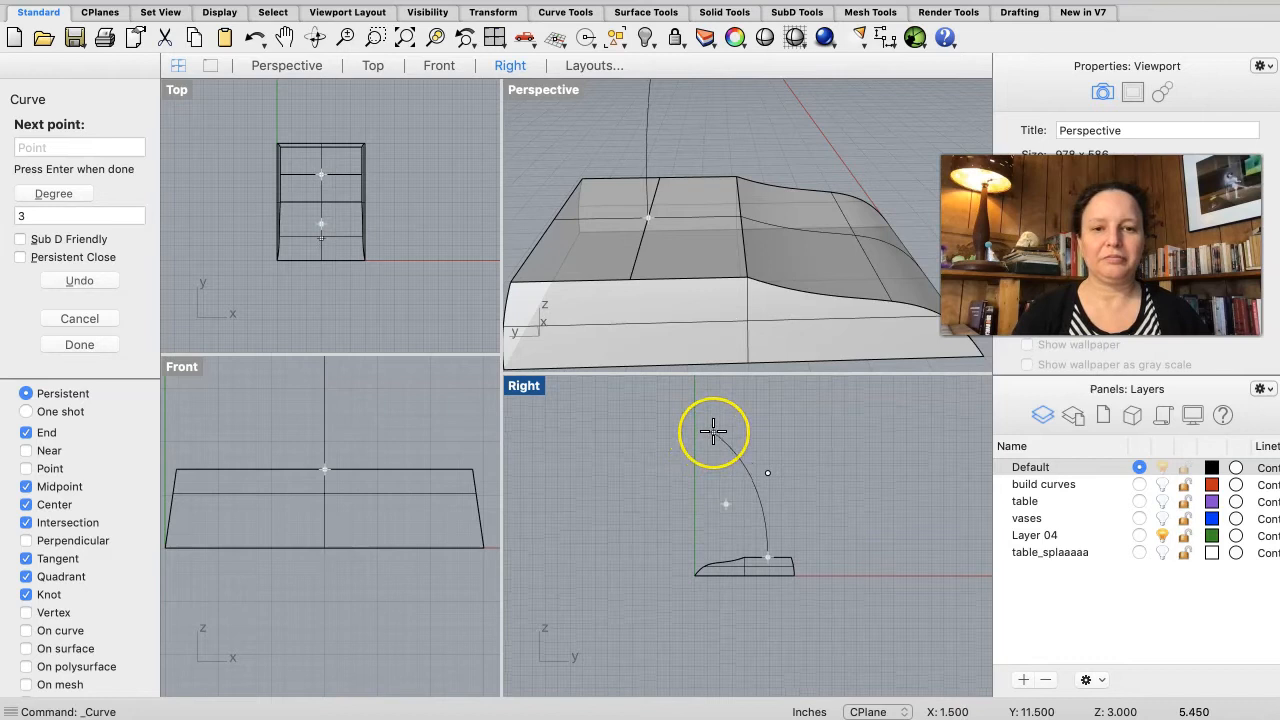
{"action": "left_click", "coordinate": [713, 432]}
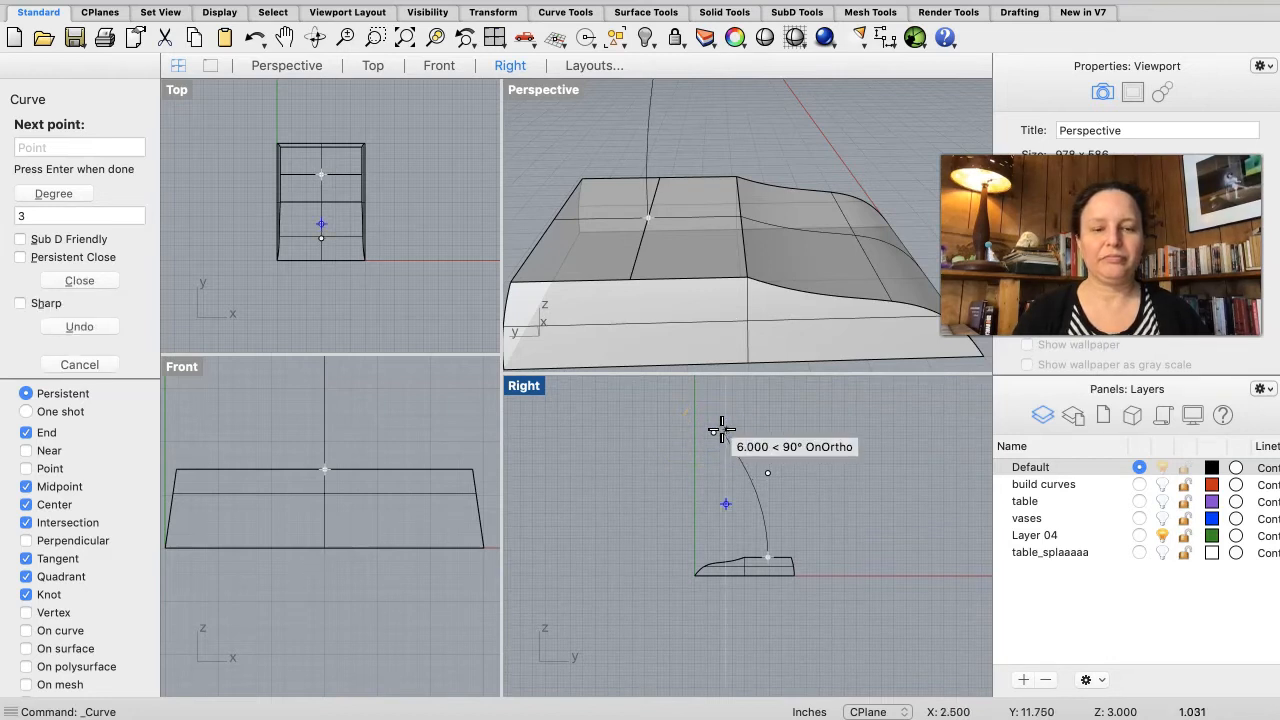
{"action": "key", "text": "Return"}
Step: Create a flat-capped pipe along the gooseneck curve with start and end radius about 0.344, with object snaps disabled
{"action": "scroll", "coordinate": [760, 195], "scroll_direction": "down", "scroll_amount": 5}
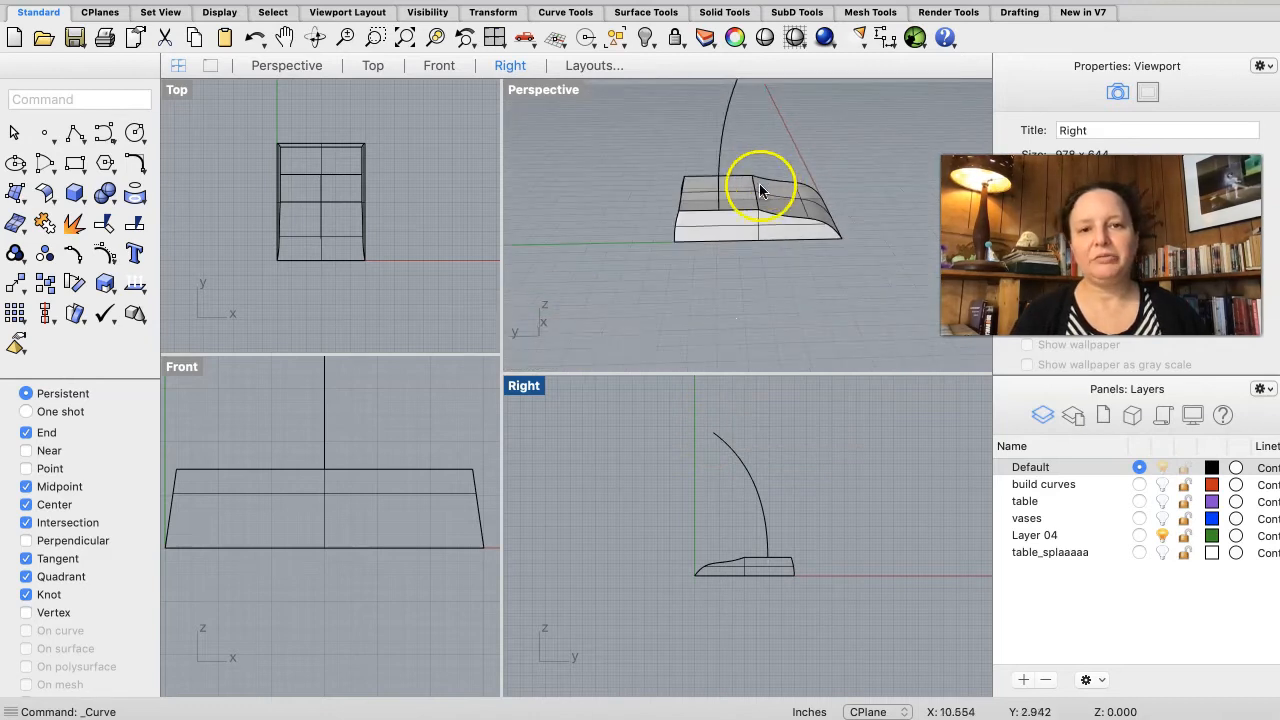
{"action": "scroll", "coordinate": [760, 191], "scroll_direction": "down", "scroll_amount": 5}
{"action": "right_click_drag", "start_coordinate": [757, 212], "coordinate": [757, 212]}
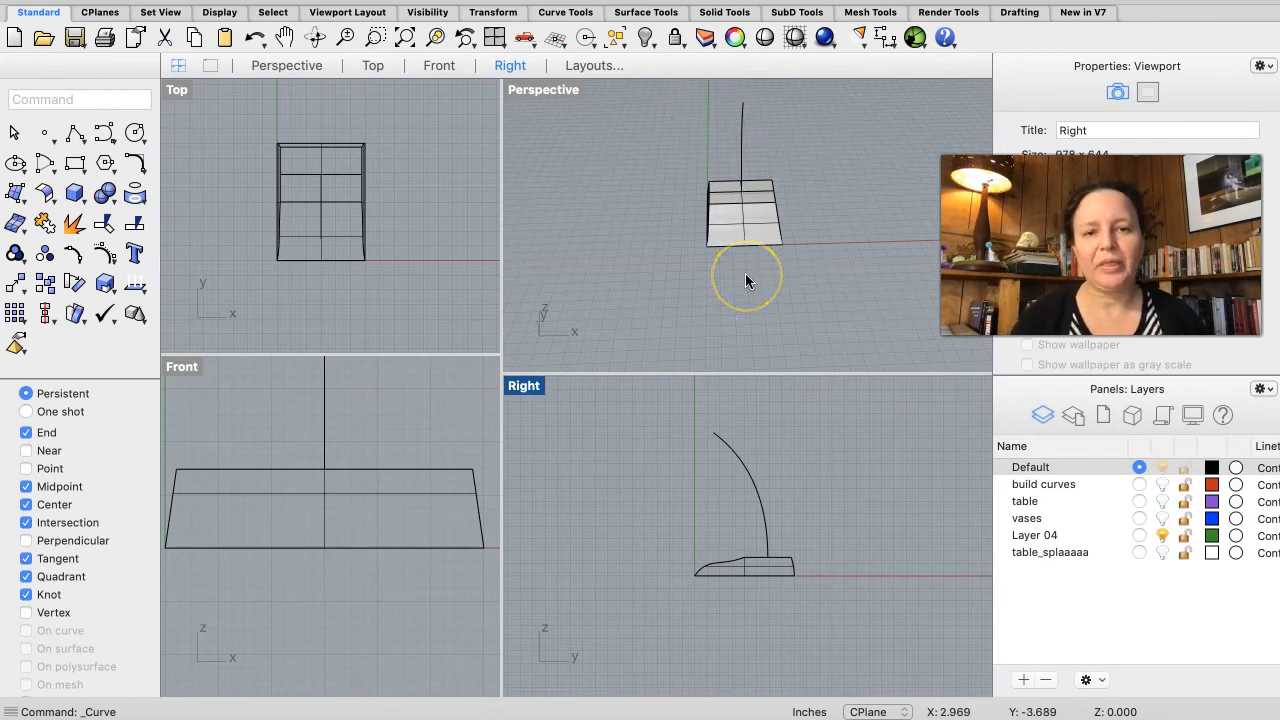
{"action": "right_click_drag", "start_coordinate": [729, 214], "coordinate": [731, 219]}
{"action": "right_click_drag", "start_coordinate": [603, 495], "coordinate": [629, 526]}
{"action": "scroll", "coordinate": [629, 530], "scroll_direction": "up", "scroll_amount": 3}
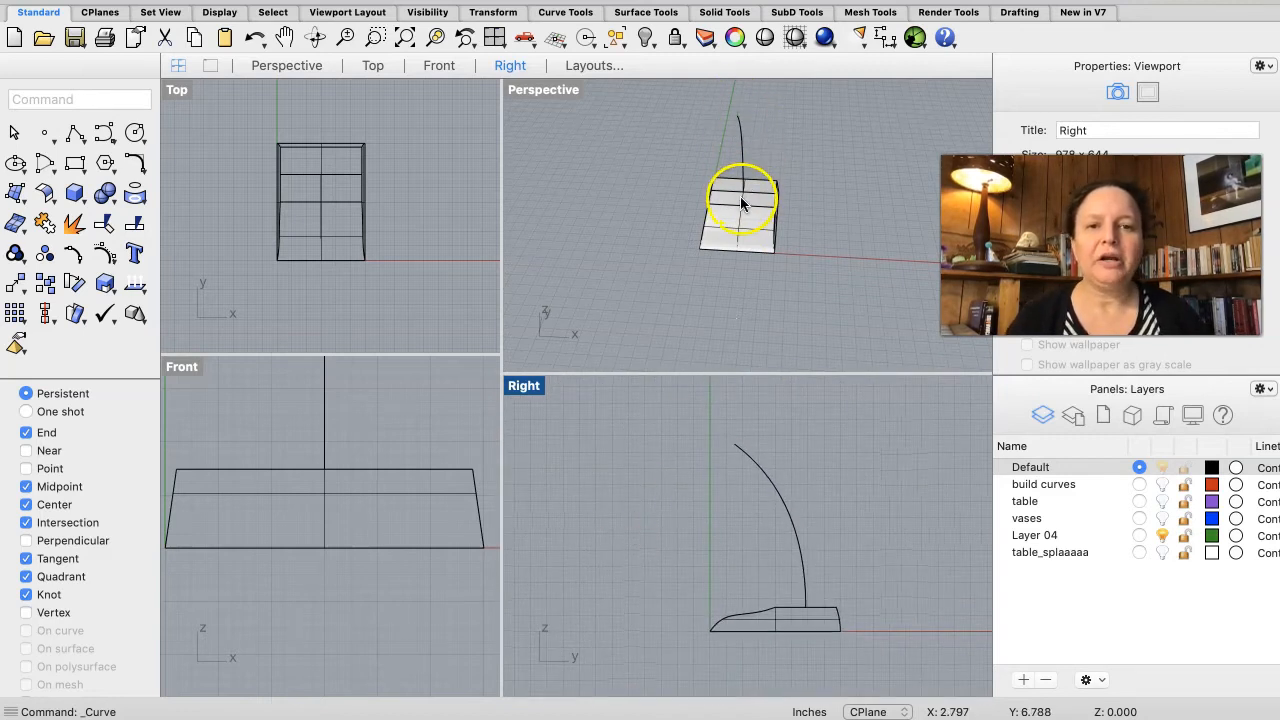
{"action": "scroll", "coordinate": [745, 193], "scroll_direction": "up", "scroll_amount": 7}
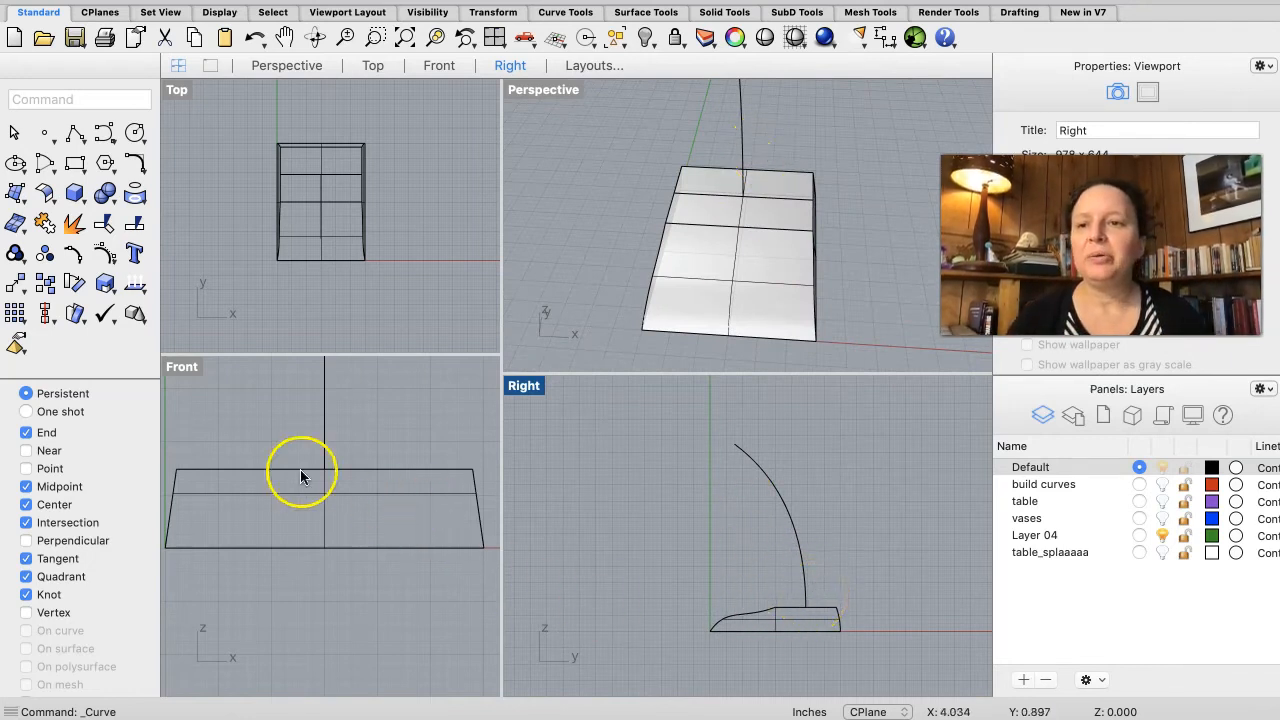
{"action": "left_click", "coordinate": [76, 195]}
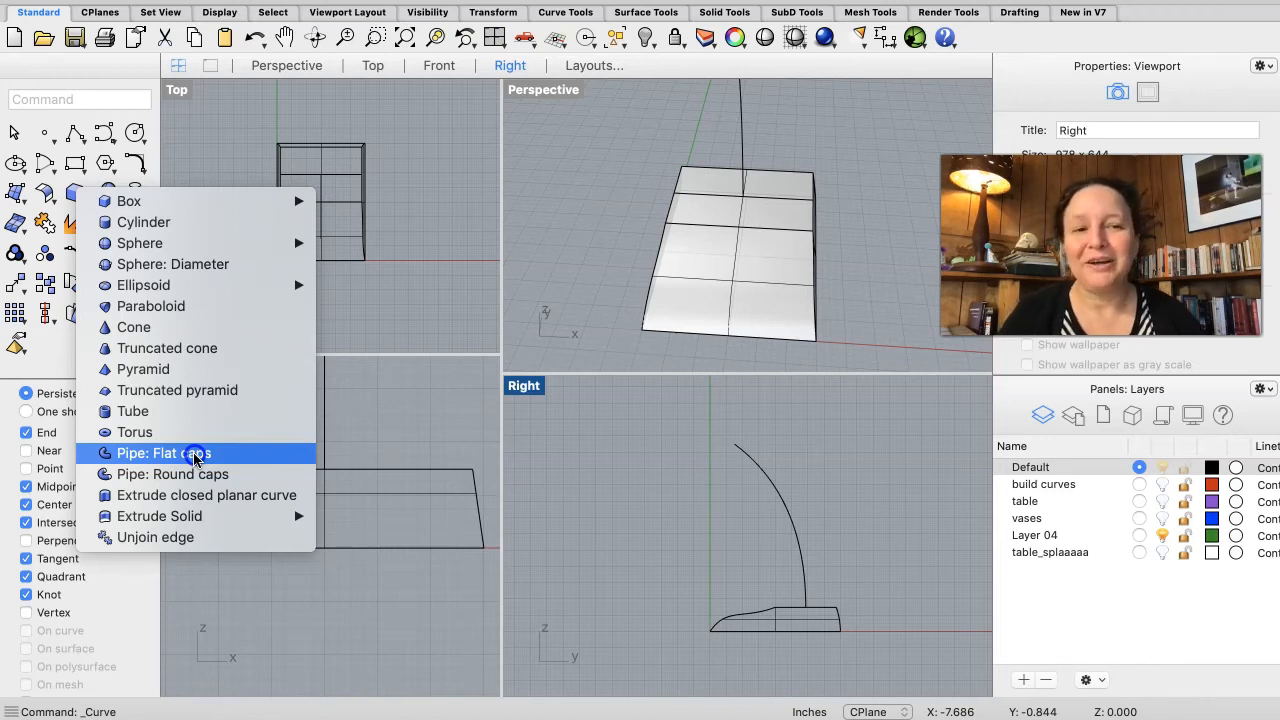
{"action": "left_click", "coordinate": [194, 455]}
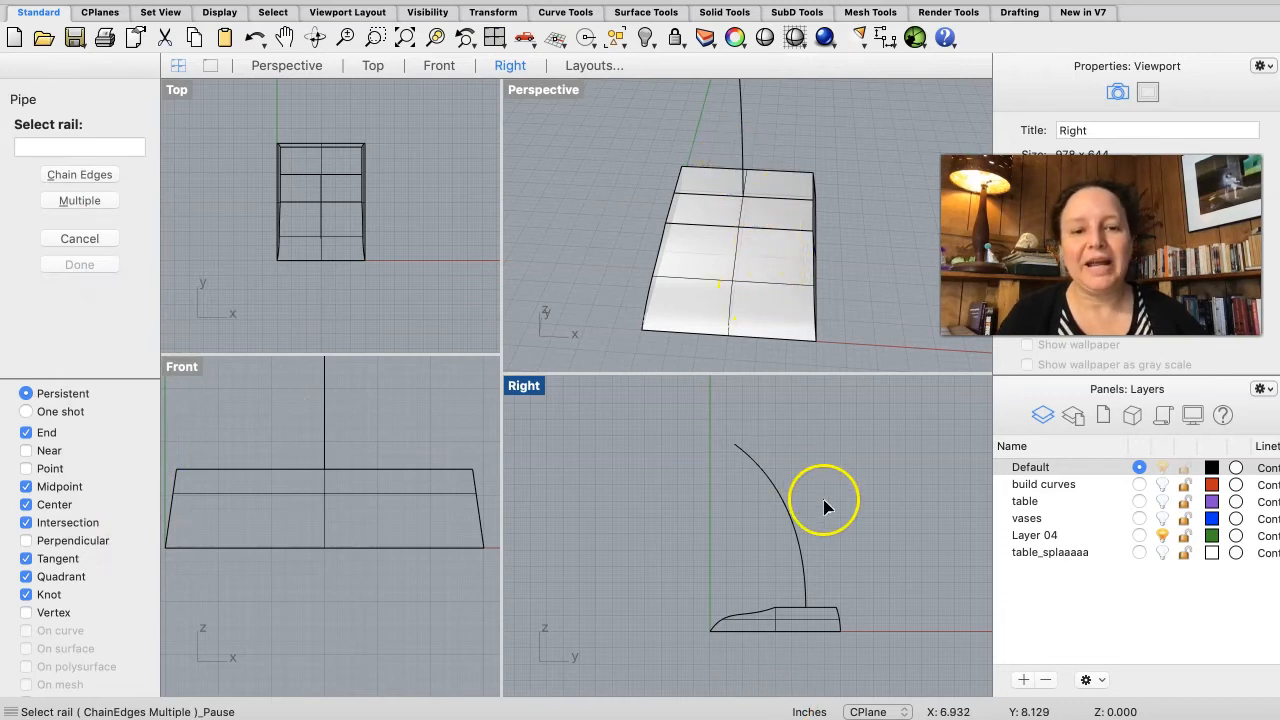
{"action": "left_click", "coordinate": [806, 600]}
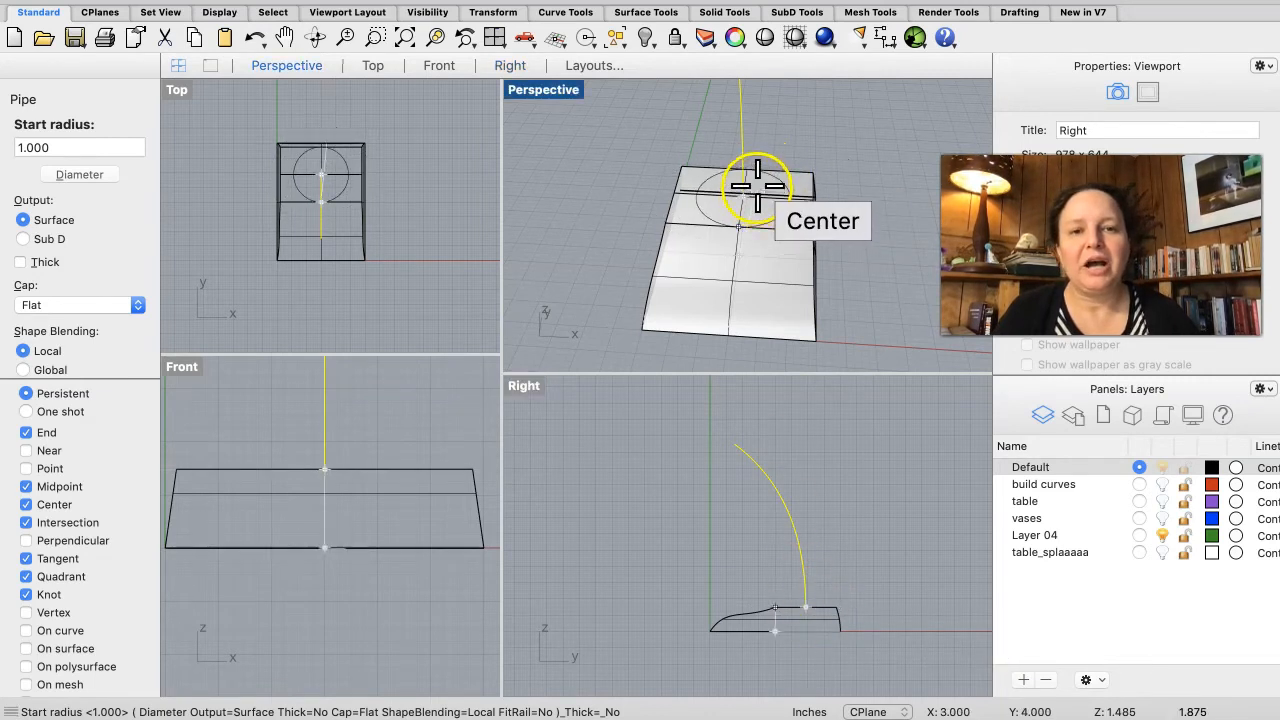
{"action": "scroll", "coordinate": [757, 190], "scroll_direction": "up", "scroll_amount": 5}
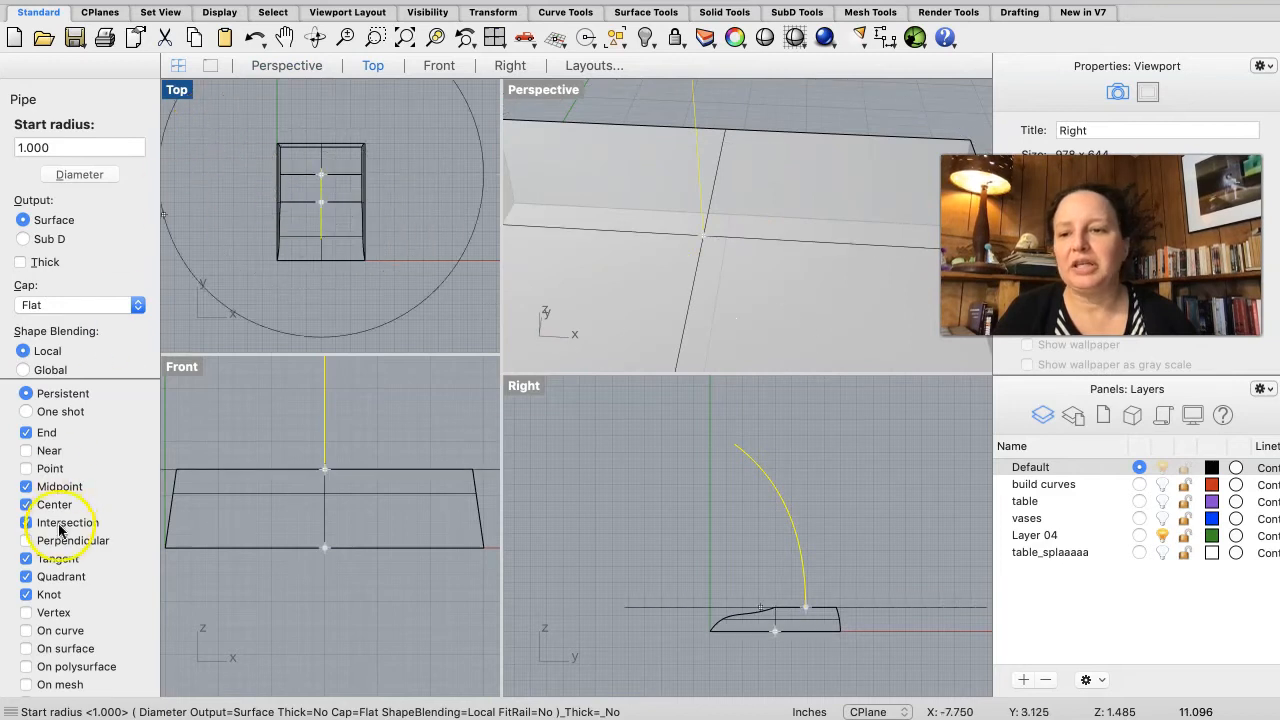
{"action": "scroll", "coordinate": [50, 530], "scroll_direction": "down", "scroll_amount": 3}
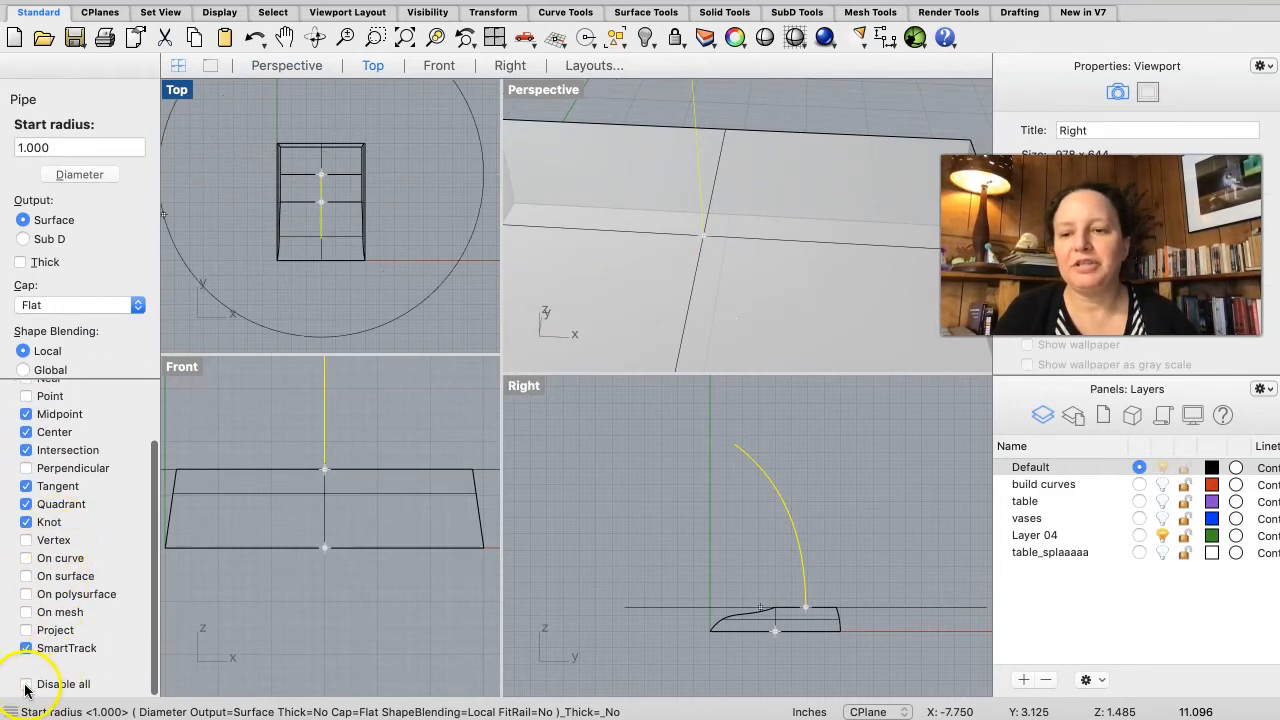
{"action": "left_click", "coordinate": [26, 685]}
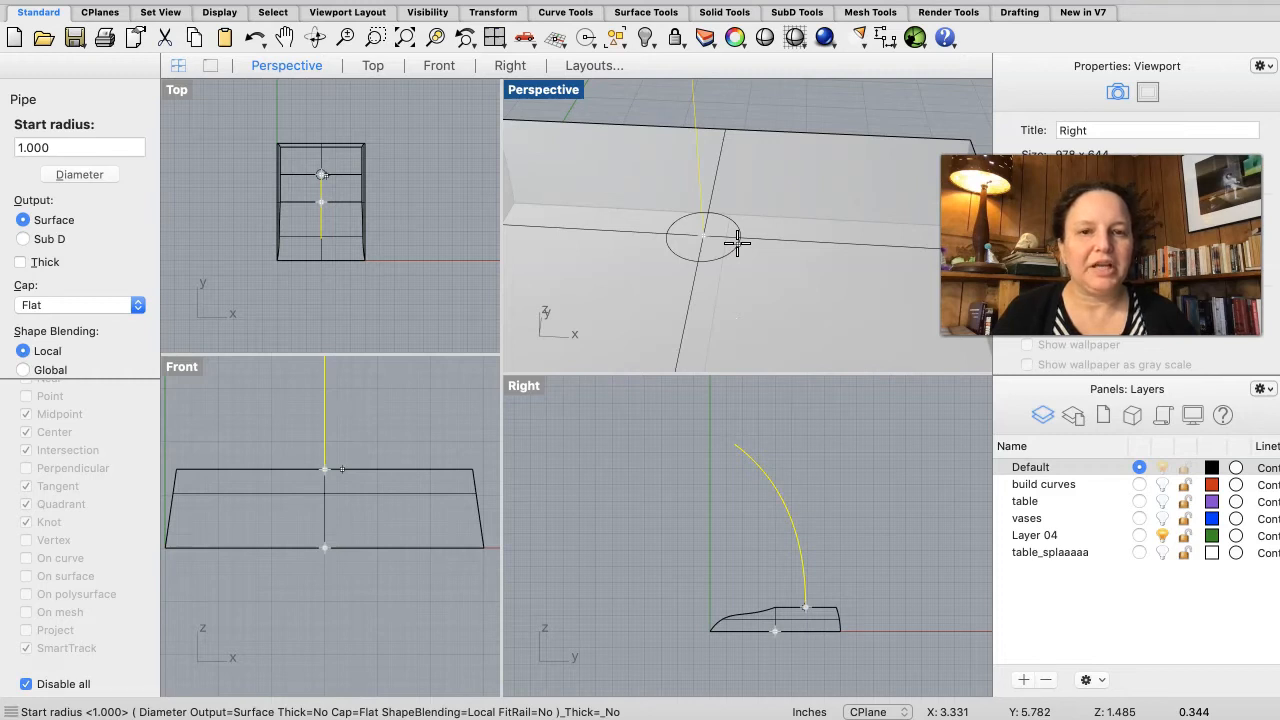
{"action": "left_click", "coordinate": [737, 243]}
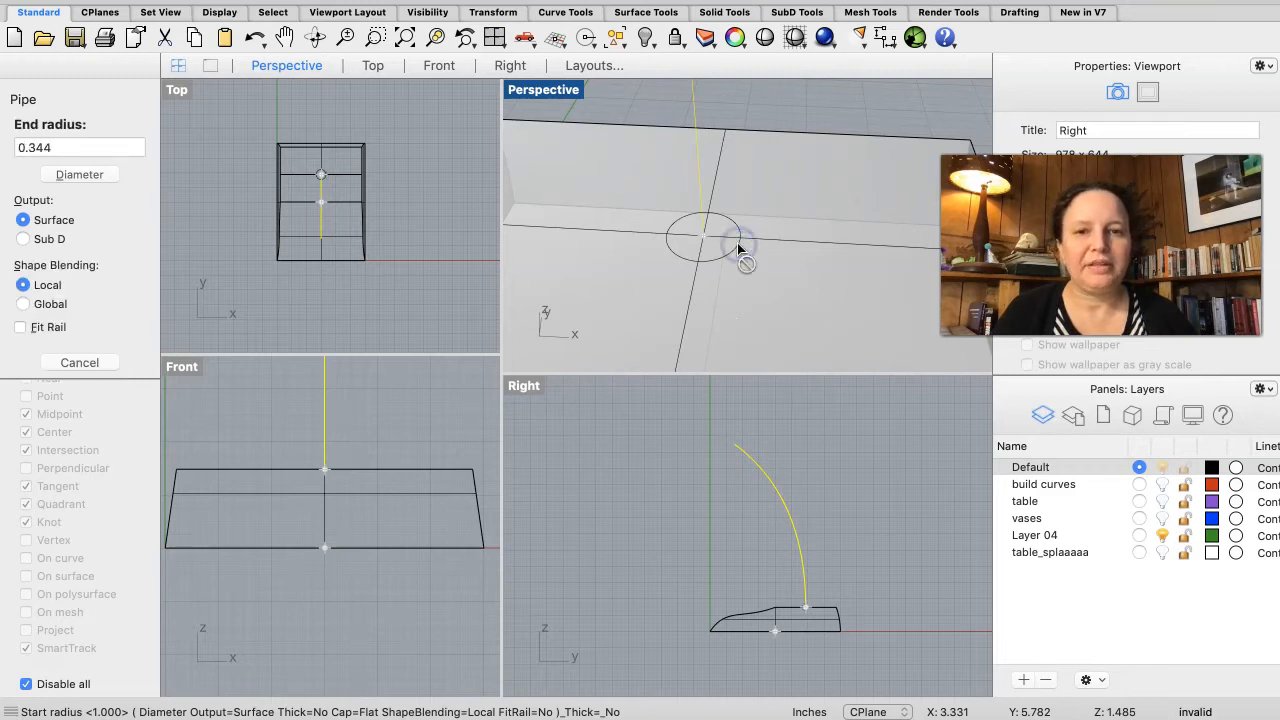
{"action": "left_click", "coordinate": [755, 410]}
{"action": "left_click", "coordinate": [768, 443]}
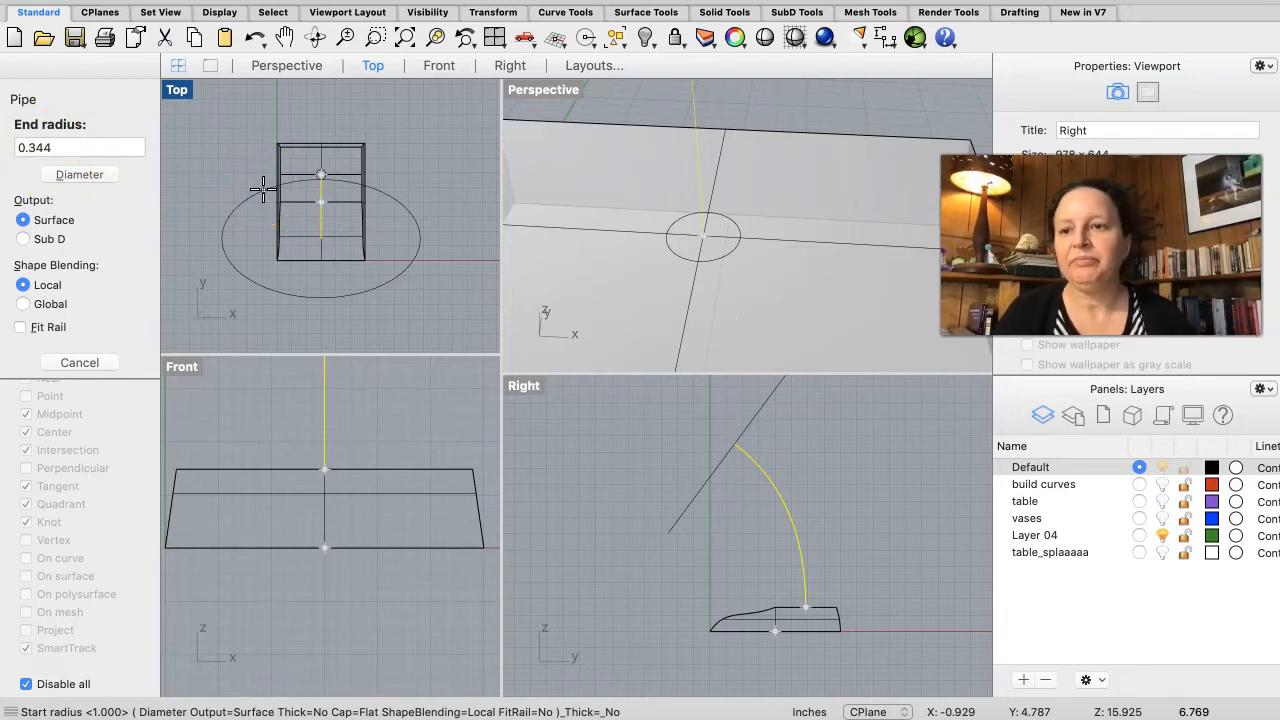
{"action": "key", "text": "Return"}
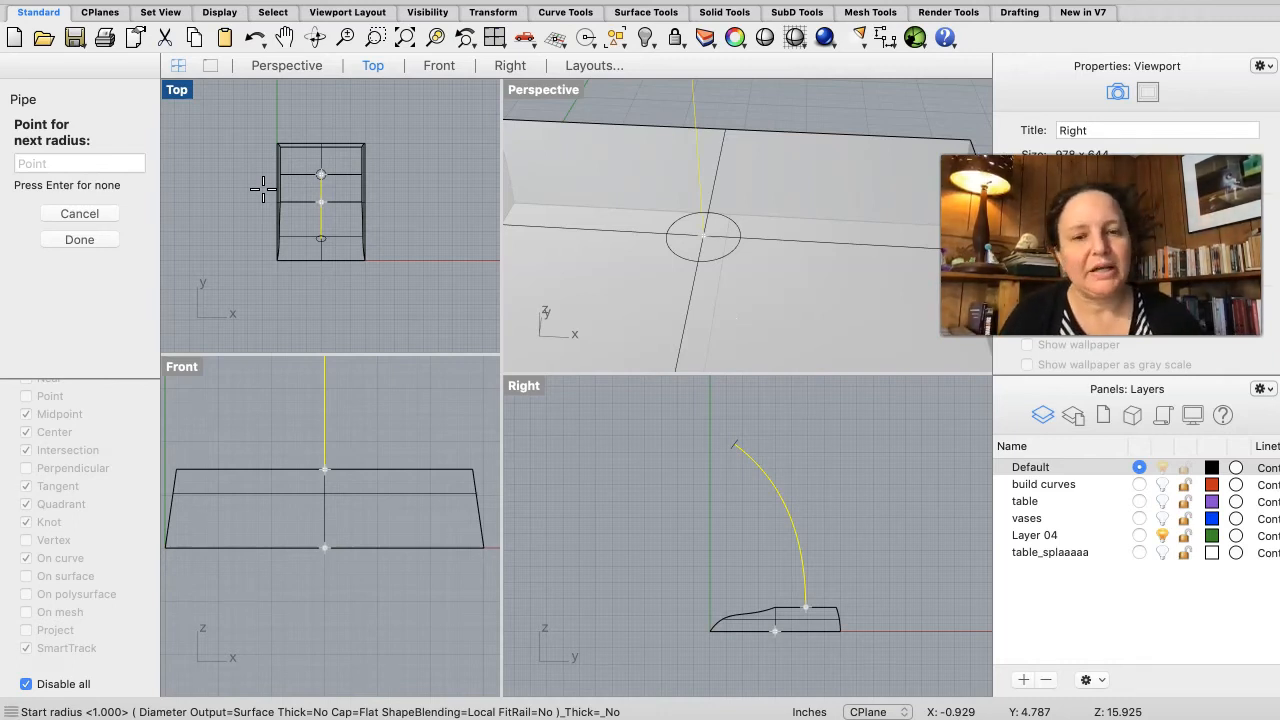
{"action": "key", "text": "Return"}
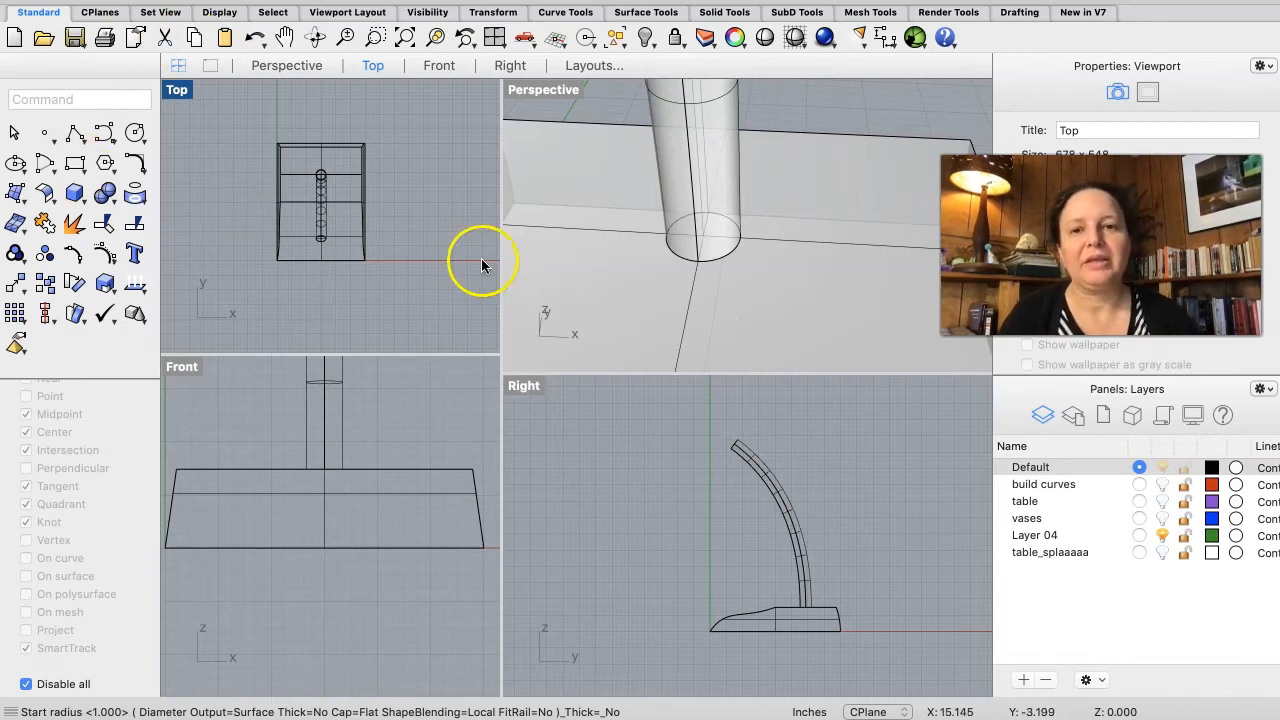
Step: Select all the lamp geometry, rename Layer 04 to desk lamp, and move the selected objects onto that layer
{"action": "scroll", "coordinate": [695, 262], "scroll_direction": "down", "scroll_amount": 10}
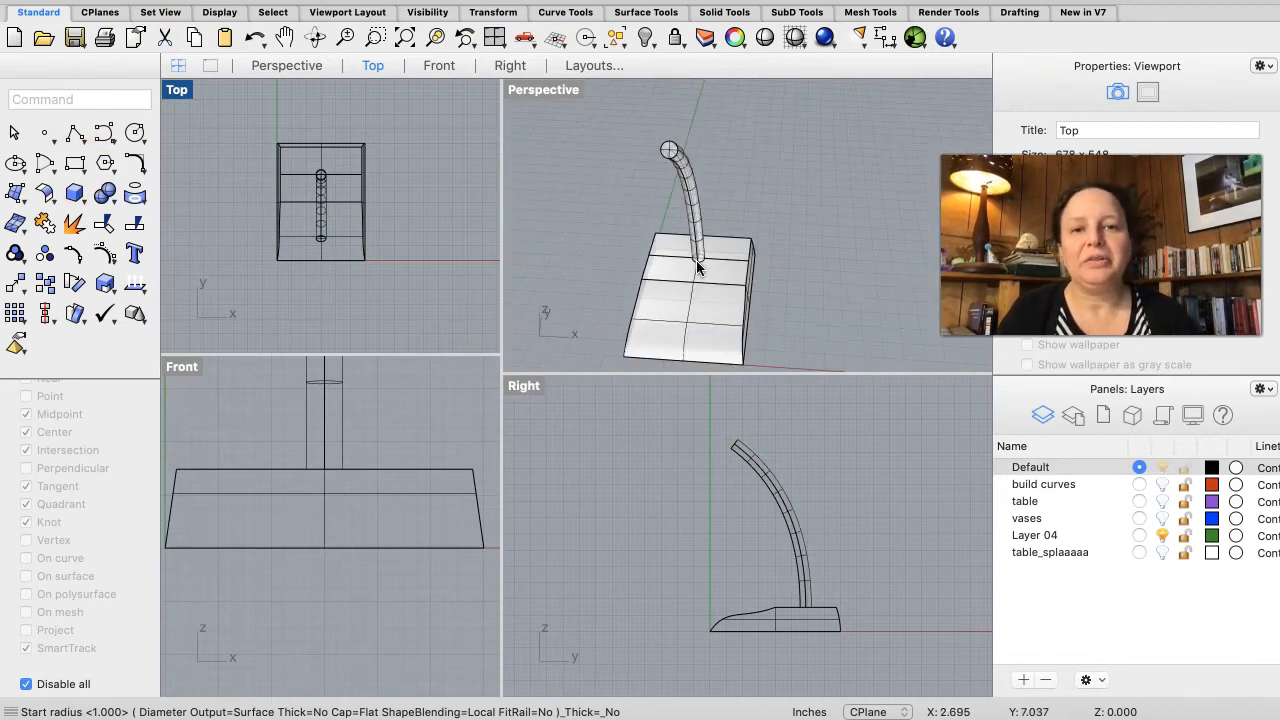
{"action": "mouse_move", "coordinate": [722, 282]}
{"action": "right_mouse_down"}
{"action": "mouse_move", "coordinate": [749, 294]}
{"action": "mouse_move", "coordinate": [736, 284]}
{"action": "right_mouse_up"}
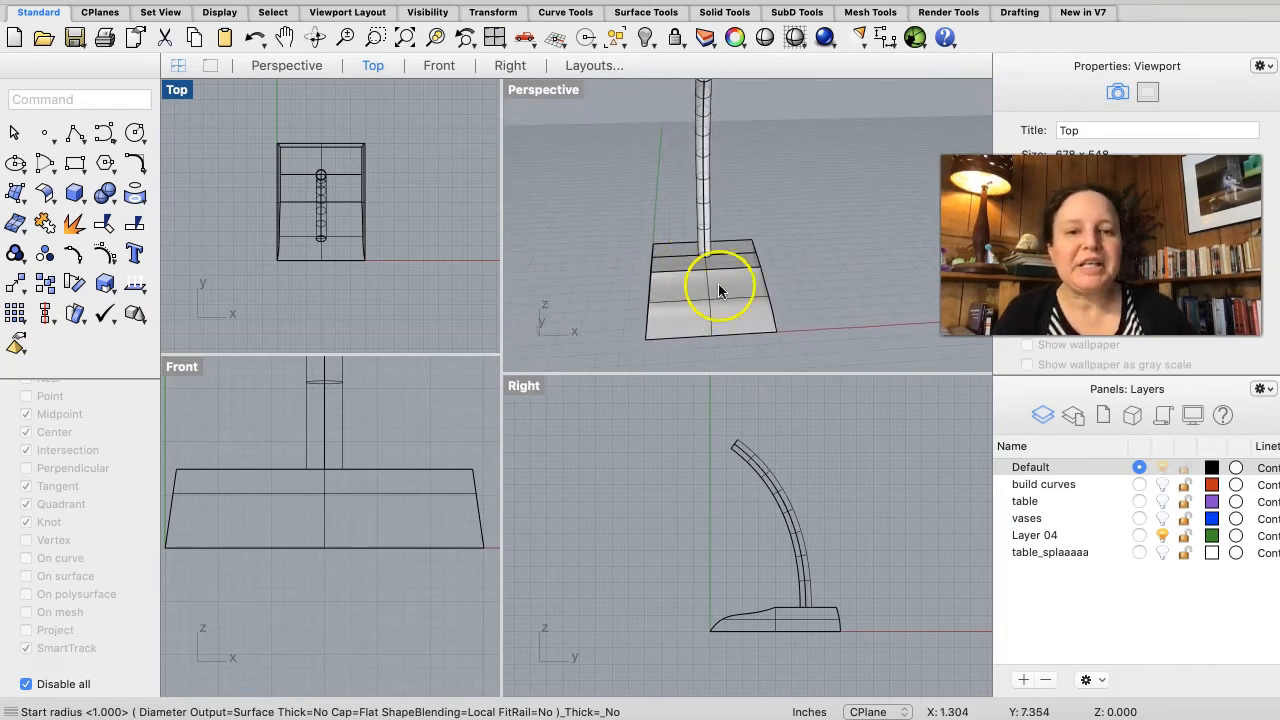
{"action": "left_click", "coordinate": [795, 143]}
{"action": "left_click_drag", "start_coordinate": [795, 143], "coordinate": [603, 317]}
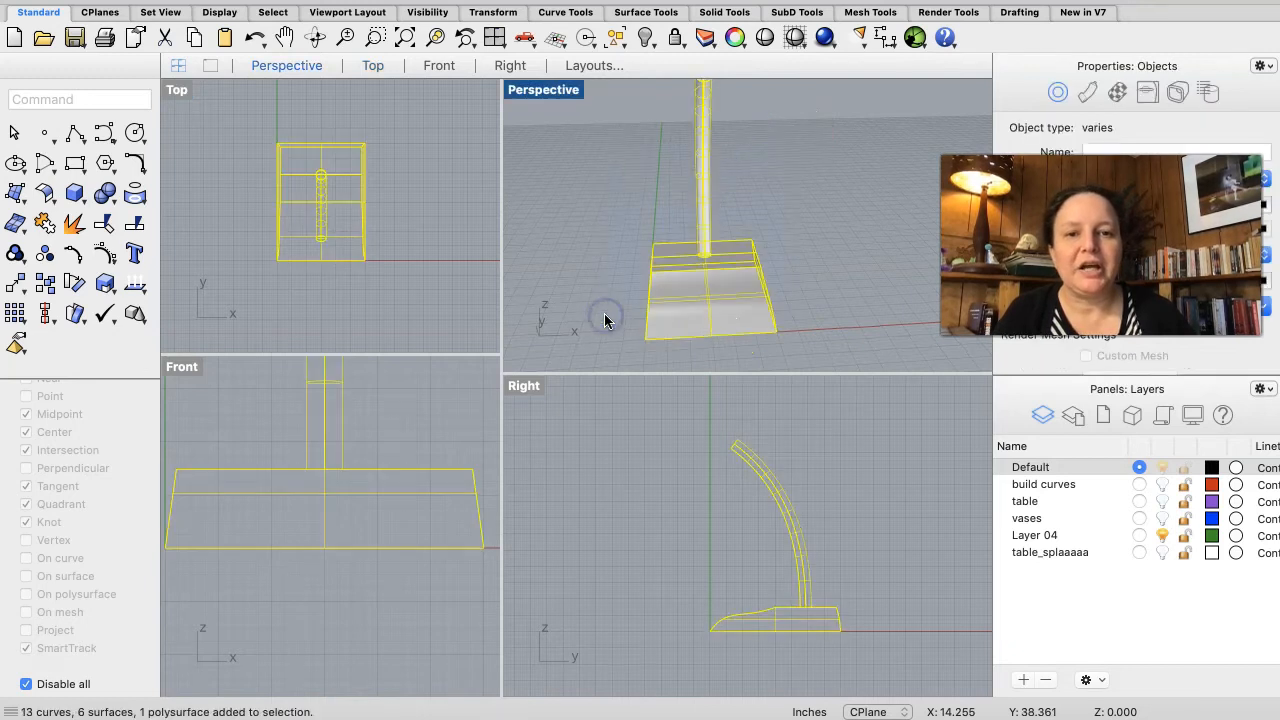
{"action": "left_click", "coordinate": [1043, 532]}
{"action": "left_click", "coordinate": [1044, 535]}
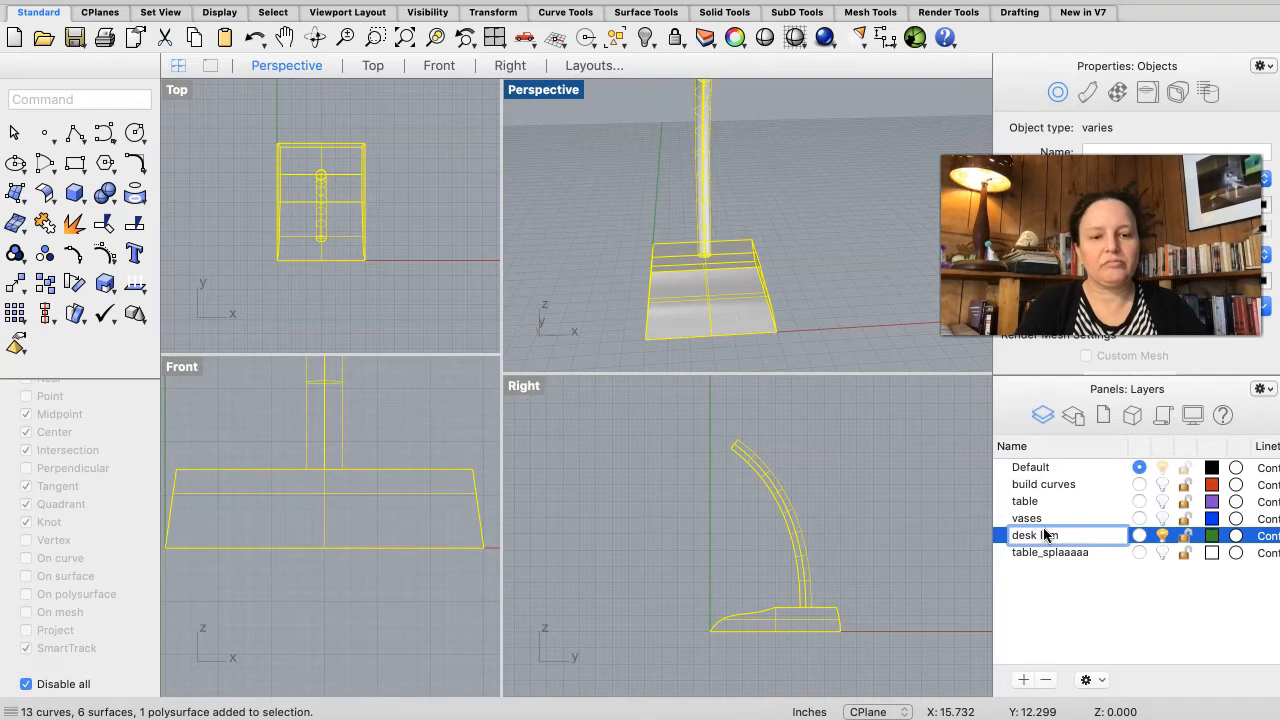
{"action": "left_click", "coordinate": [1208, 654]}
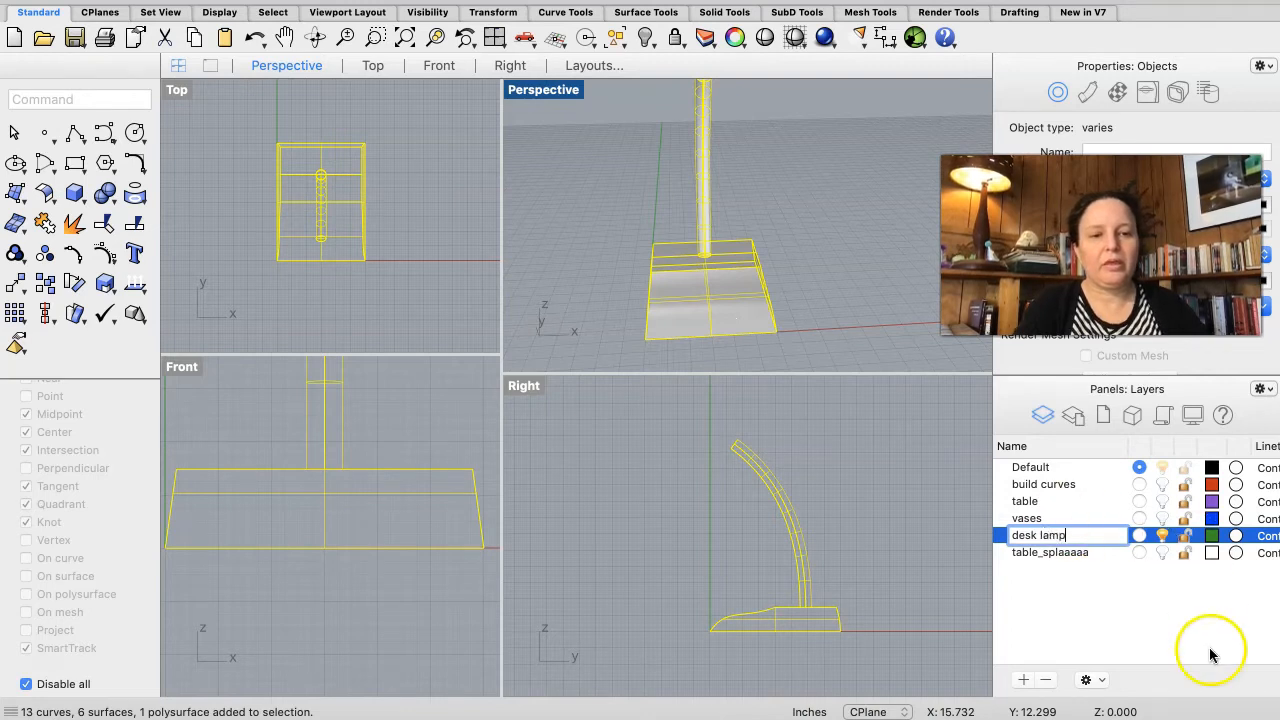
{"action": "left_click", "coordinate": [1072, 556]}
{"action": "left_click", "coordinate": [1060, 535]}
{"action": "mouse_move", "coordinate": [1060, 535]}
{"action": "right_mouse_down"}
{"action": "mouse_move", "coordinate": [945, 452]}
{"action": "mouse_move", "coordinate": [982, 499]}
{"action": "mouse_move", "coordinate": [943, 514]}
{"action": "mouse_move", "coordinate": [955, 517]}
{"action": "right_mouse_up"}
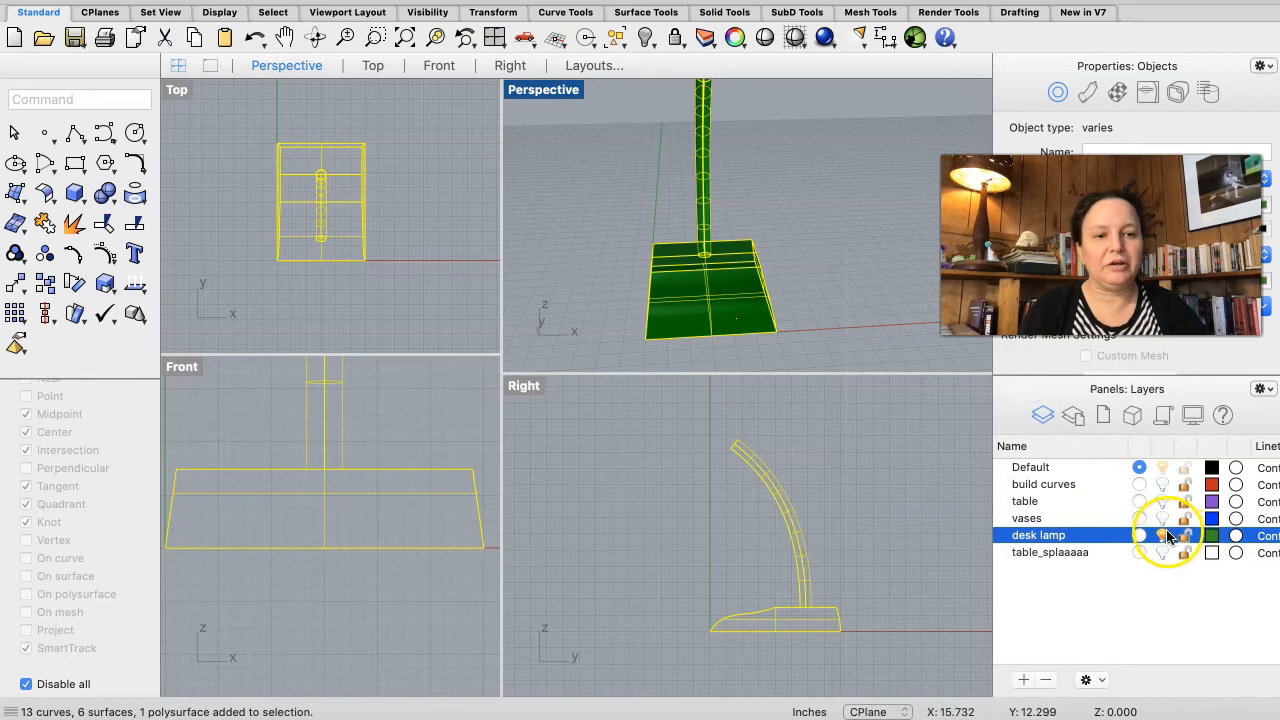
Step: Move the leftover line across the base's top onto the build curves layer, with the desk lamp layer hidden
{"action": "left_click", "coordinate": [1163, 535]}
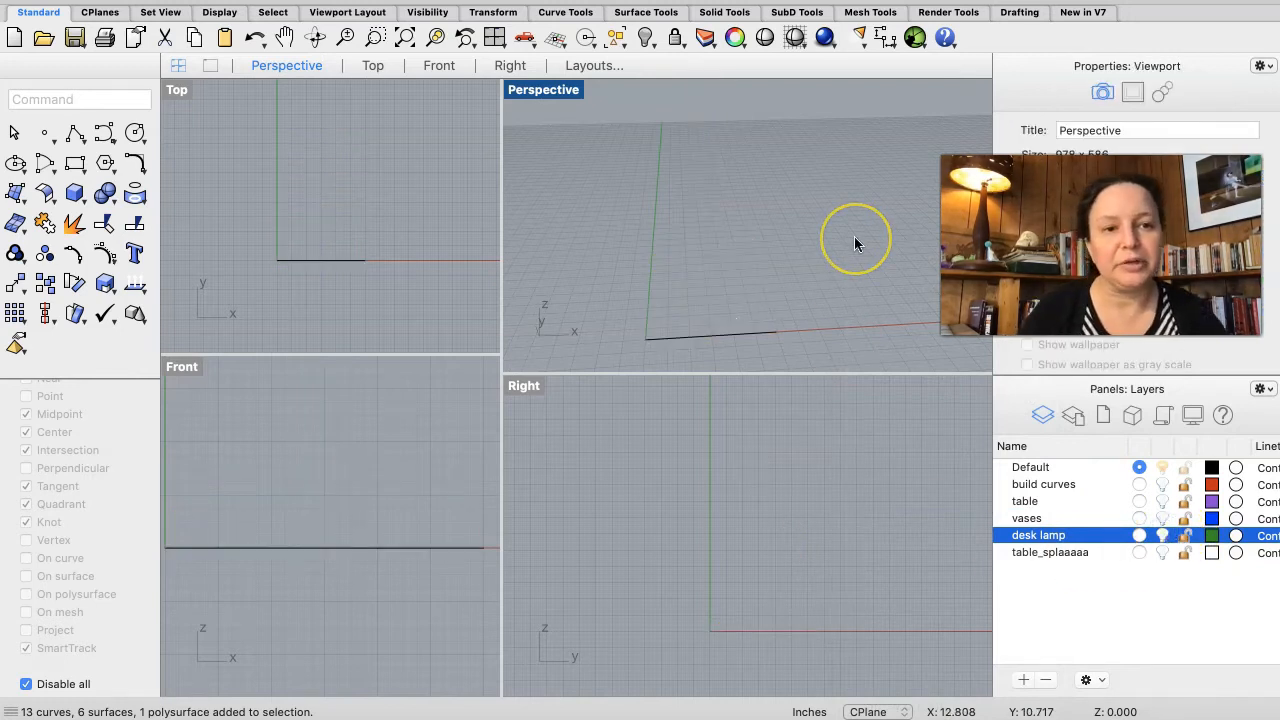
{"action": "left_click_drag", "start_coordinate": [780, 266], "coordinate": [706, 375]}
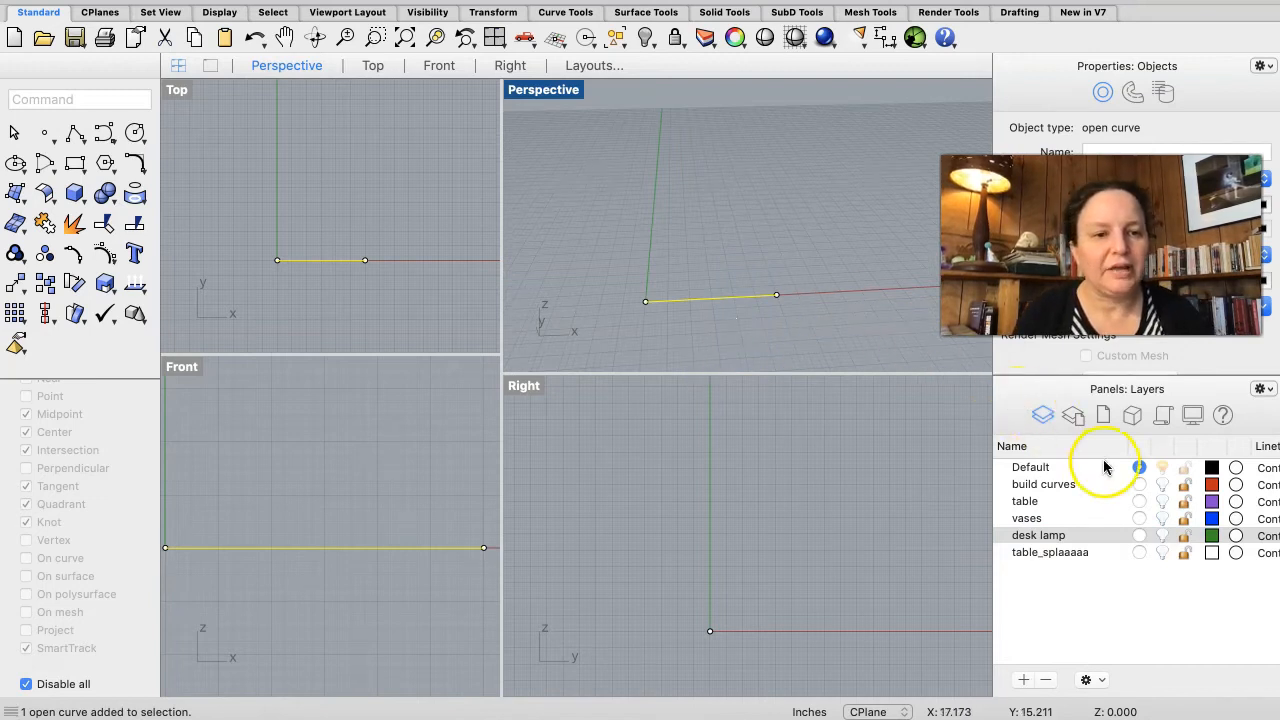
{"action": "left_click", "coordinate": [1068, 485], "text": "shift"}
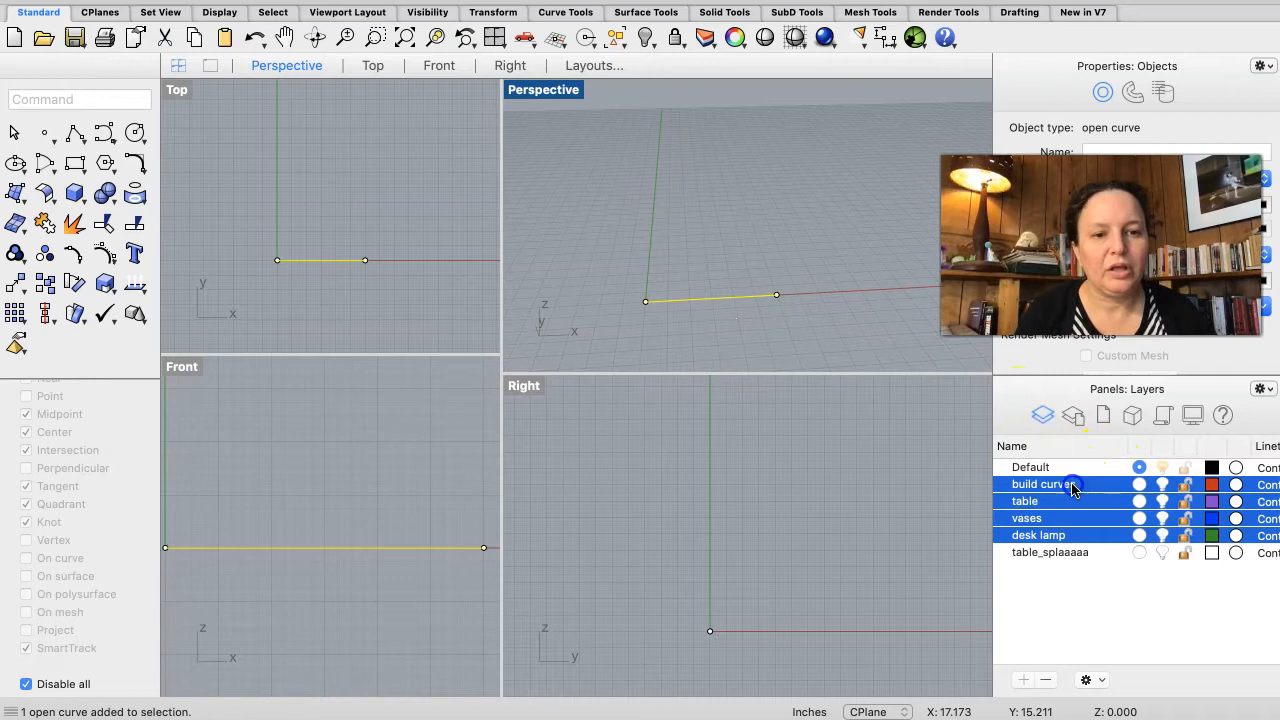
{"action": "left_click", "coordinate": [906, 492]}
{"action": "left_click_drag", "start_coordinate": [781, 235], "coordinate": [720, 354]}
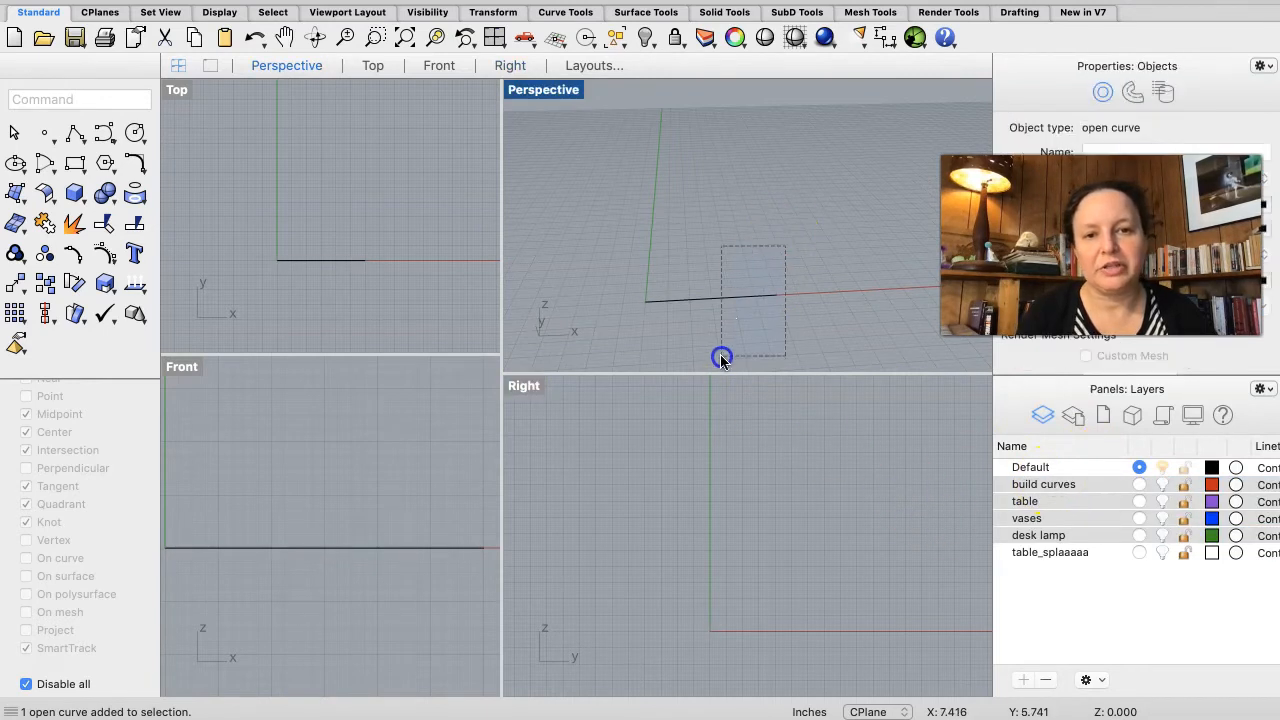
{"action": "left_click", "coordinate": [1030, 468]}
{"action": "left_click", "coordinate": [1034, 500]}
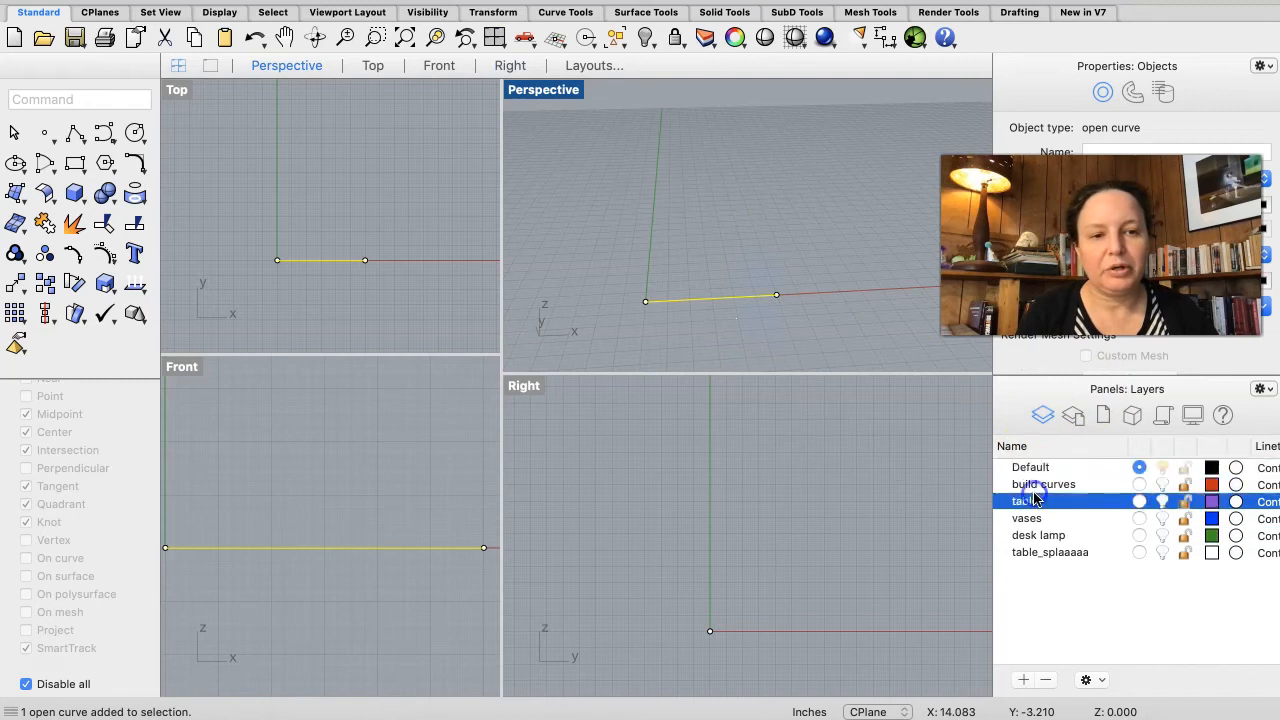
{"action": "left_click", "coordinate": [1034, 484]}
{"action": "right_click", "coordinate": [1034, 484]}
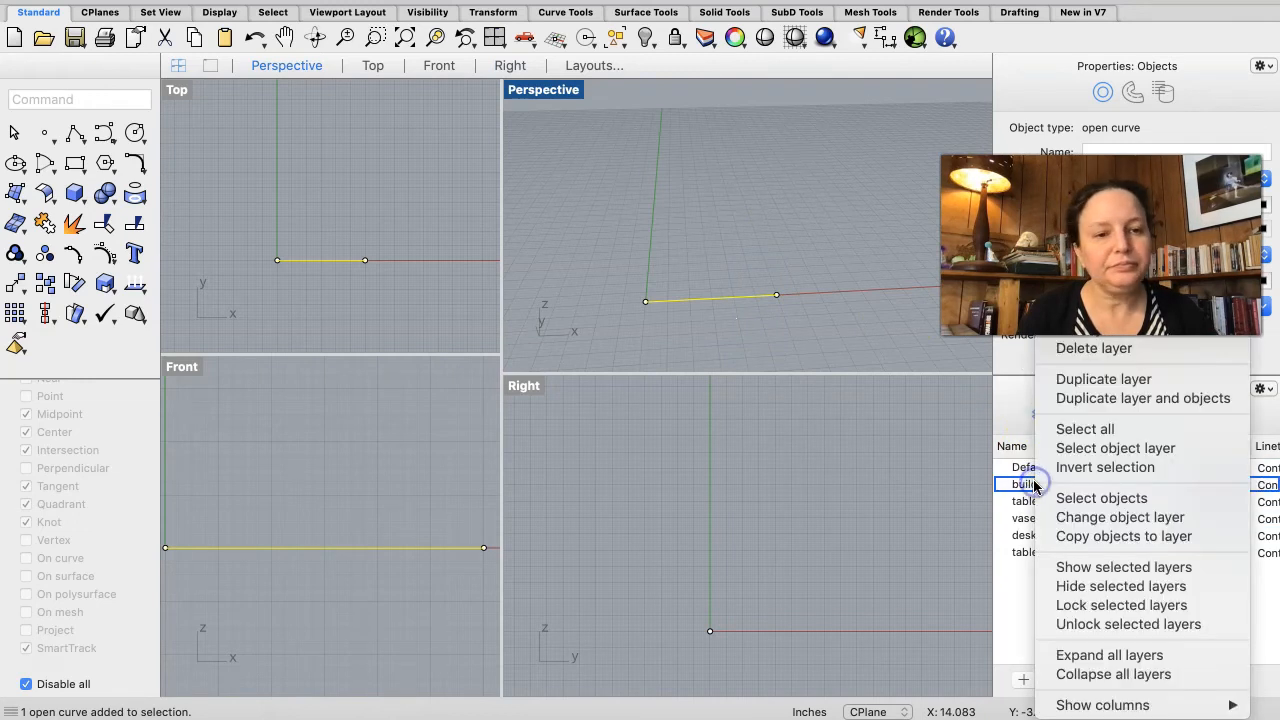
{"action": "left_click", "coordinate": [1110, 517]}
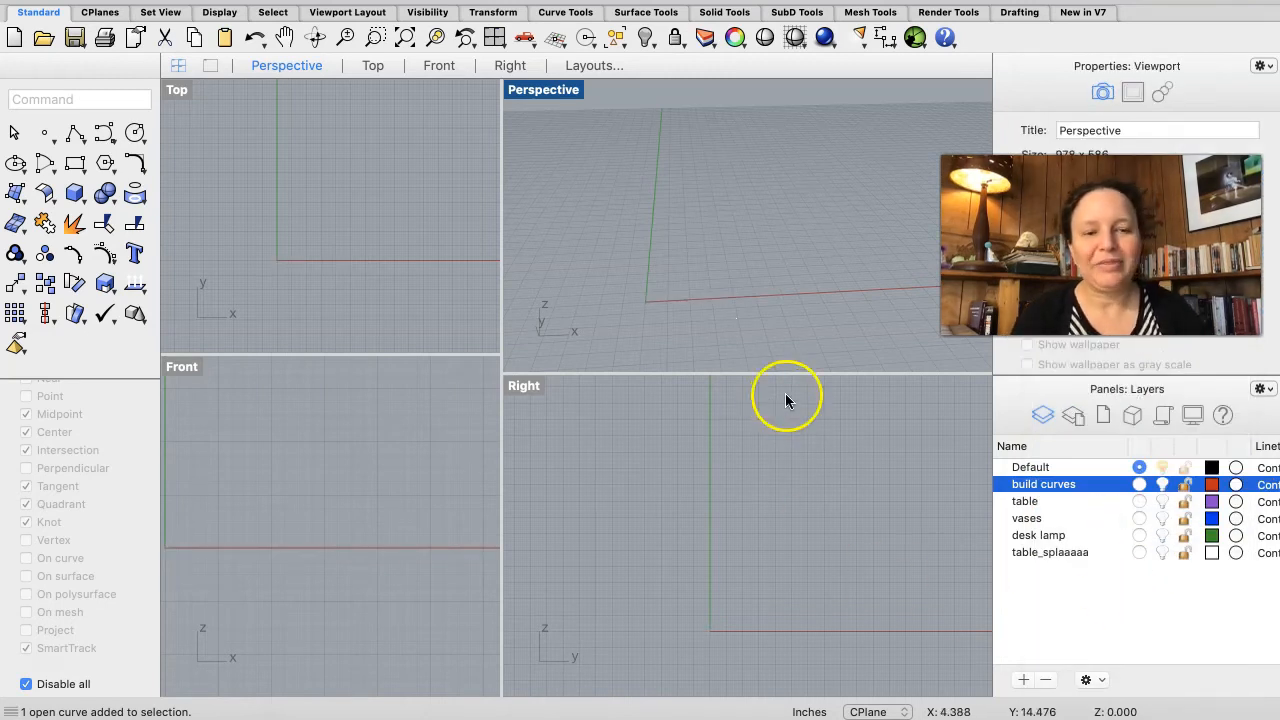
Step: Show the desk lamp layer again and compare the model with the reference lamp photo in the browser
{"action": "left_click", "coordinate": [1162, 536]}
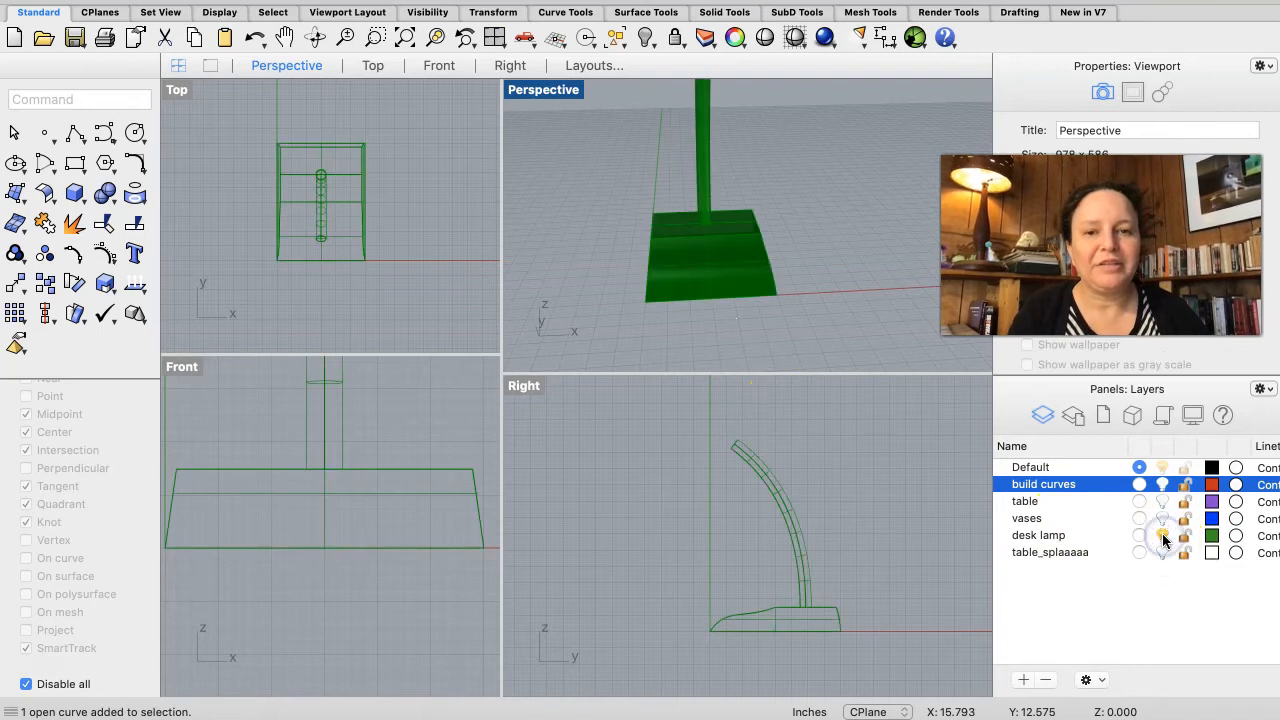
{"action": "scroll", "coordinate": [697, 207], "scroll_direction": "up", "scroll_amount": 4}
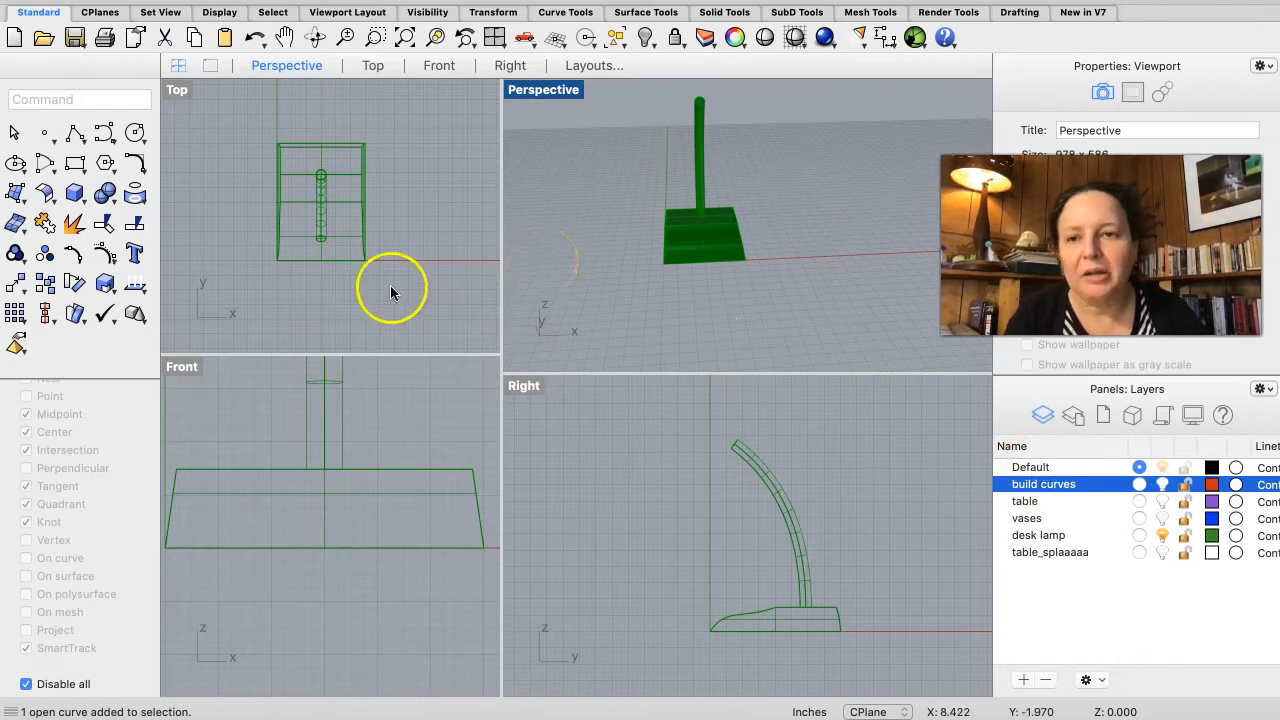
{"action": "scroll", "coordinate": [319, 207], "scroll_direction": "down", "scroll_amount": 4}
{"action": "right_click_drag", "start_coordinate": [319, 208], "coordinate": [323, 206]}
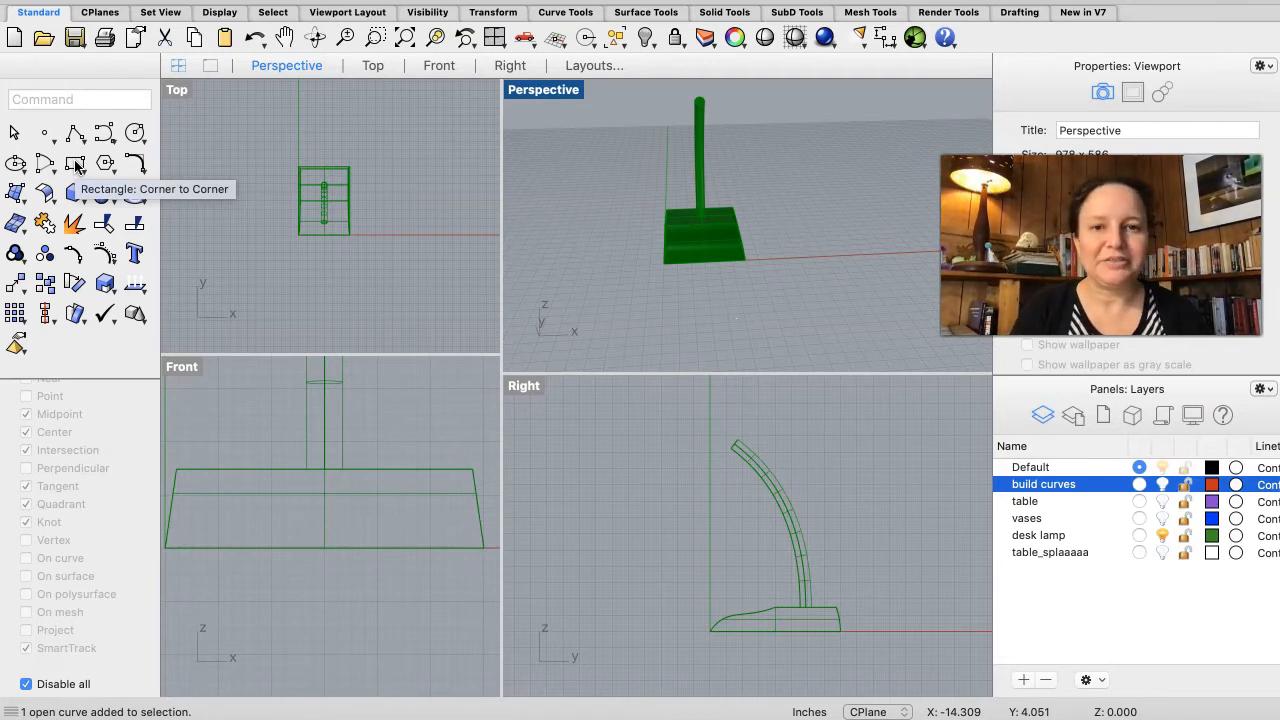
{"action": "key", "text": "super+Tab"}
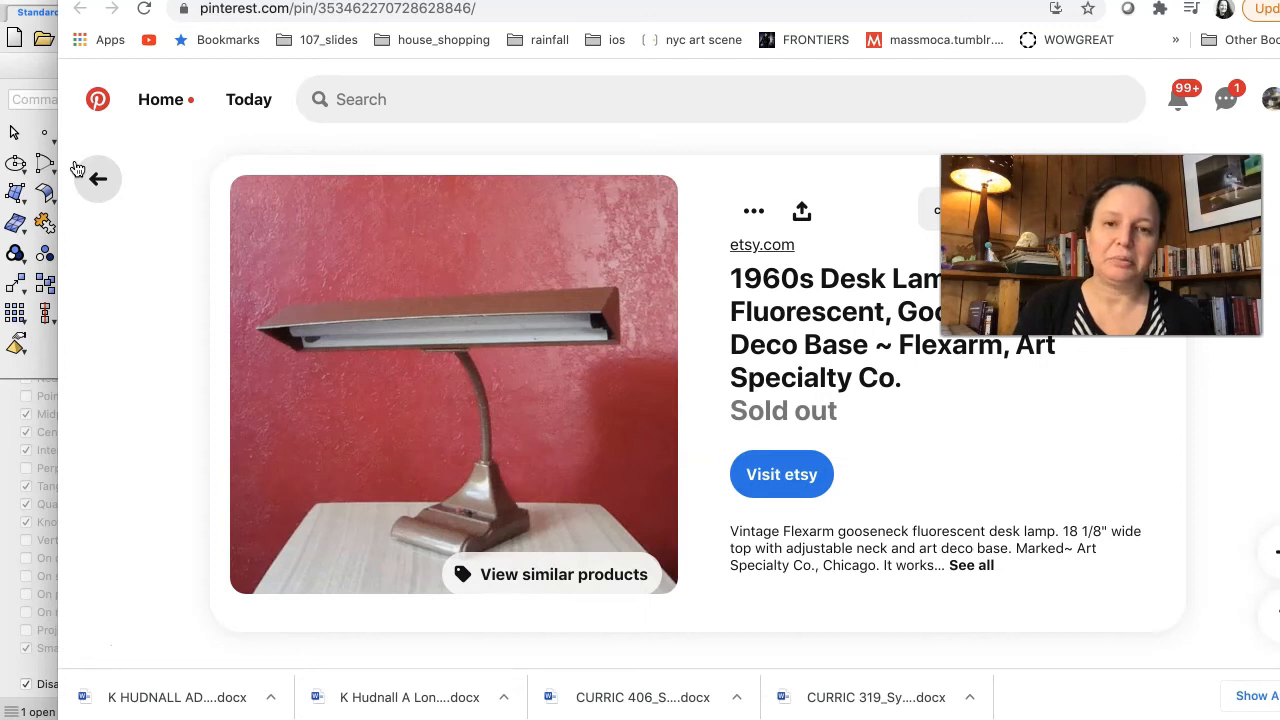
{"action": "key", "text": "super+Tab"}
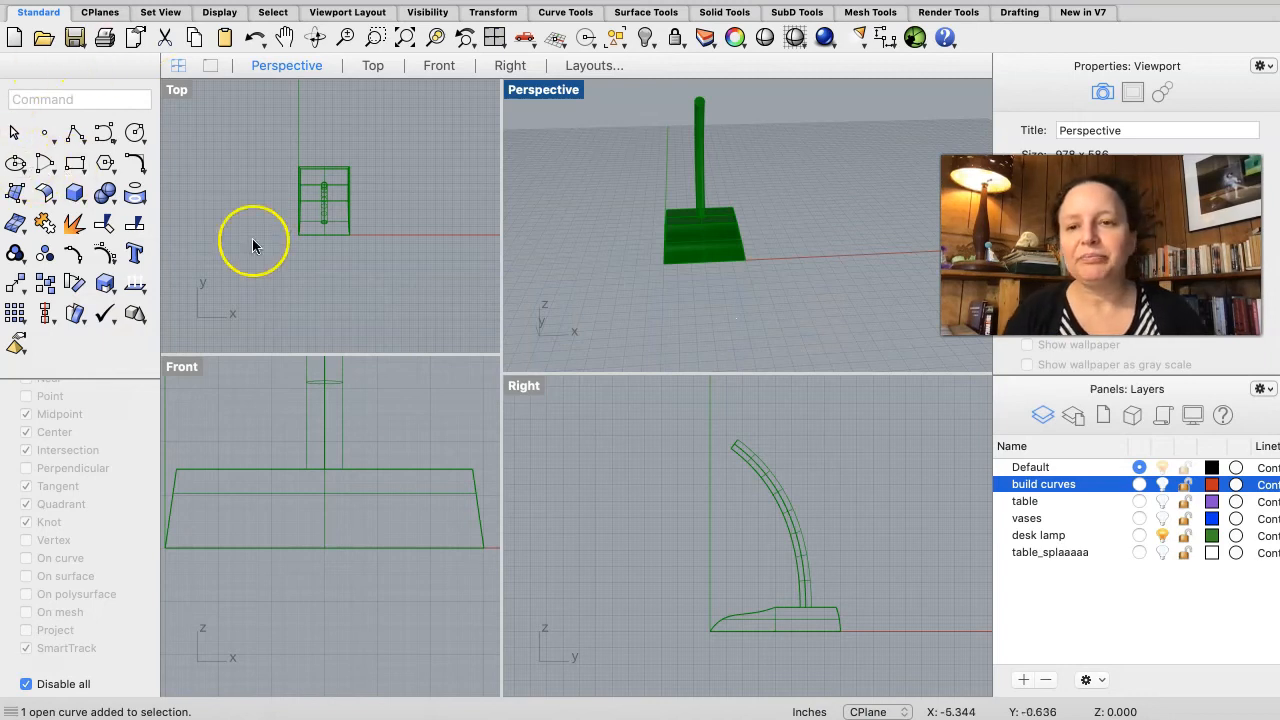
Step: Draw a long corner-to-corner rectangle spanning across the lamp base in an enlarged Top view
{"action": "left_click_drag", "start_coordinate": [501, 195], "coordinate": [897, 290]}
{"action": "left_click_drag", "start_coordinate": [825, 355], "coordinate": [815, 425]}
{"action": "left_click_drag", "start_coordinate": [794, 354], "coordinate": [827, 629]}
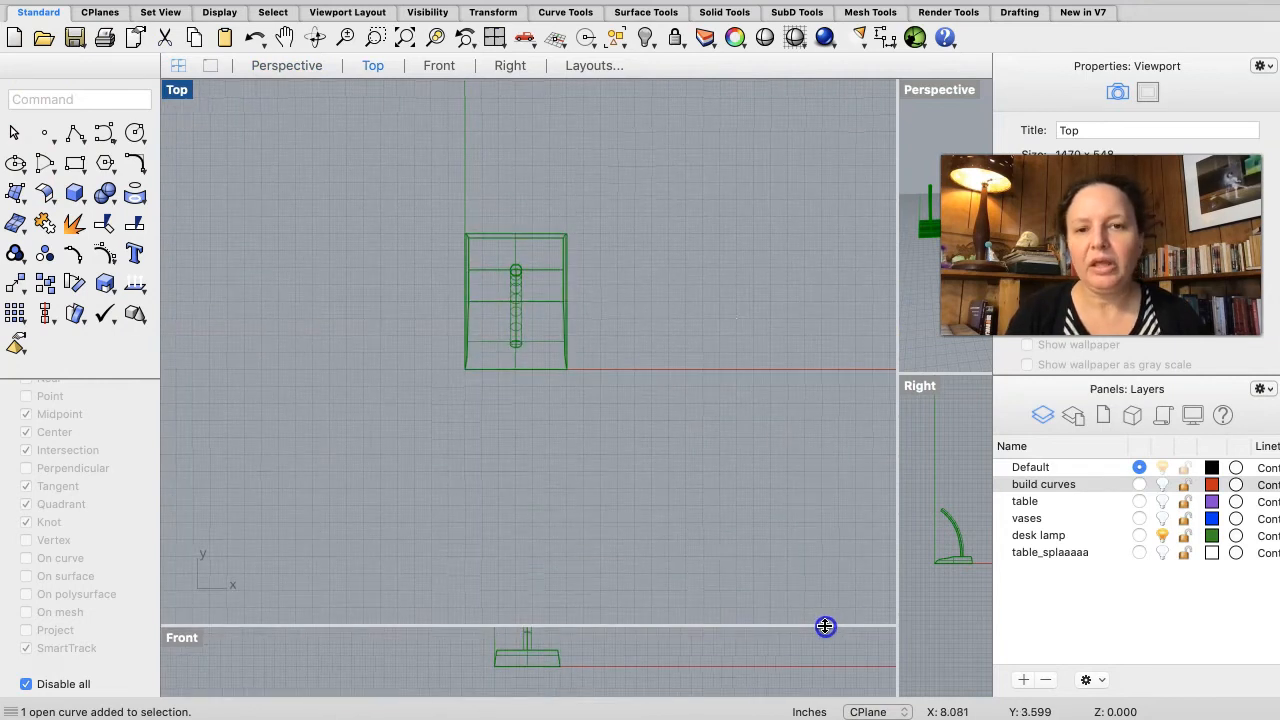
{"action": "left_click", "coordinate": [75, 164]}
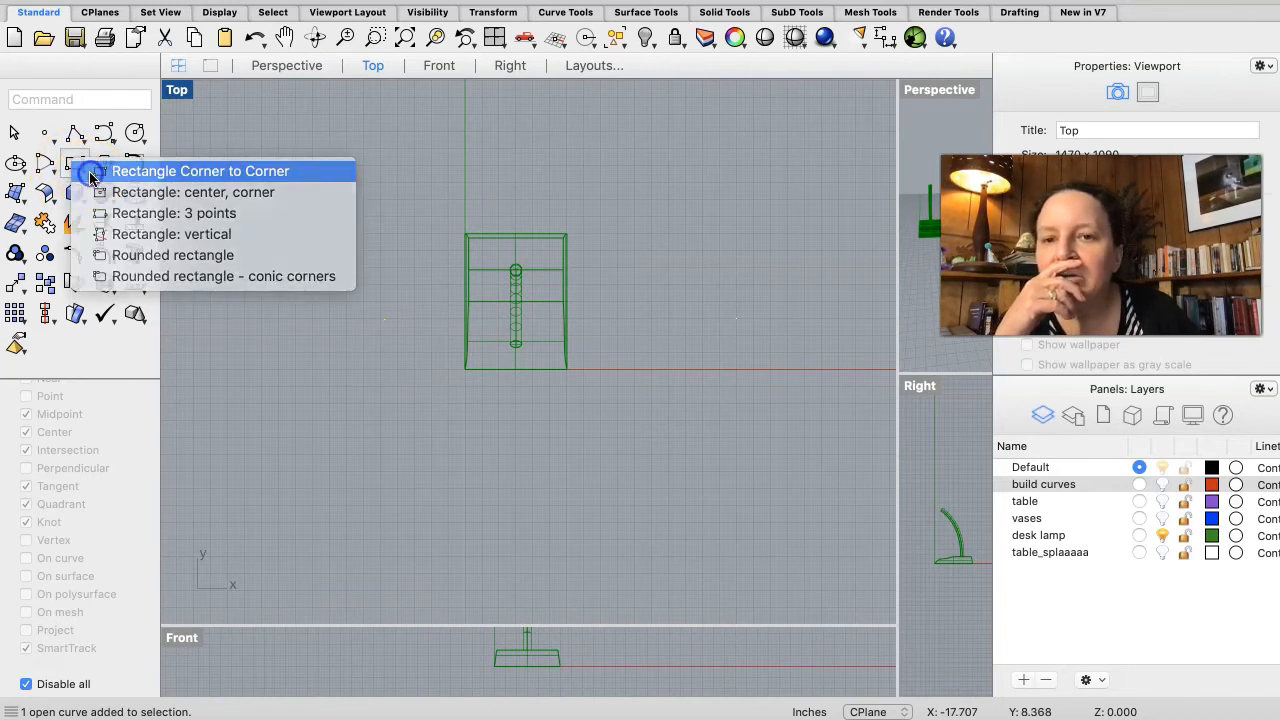
{"action": "left_click", "coordinate": [92, 174]}
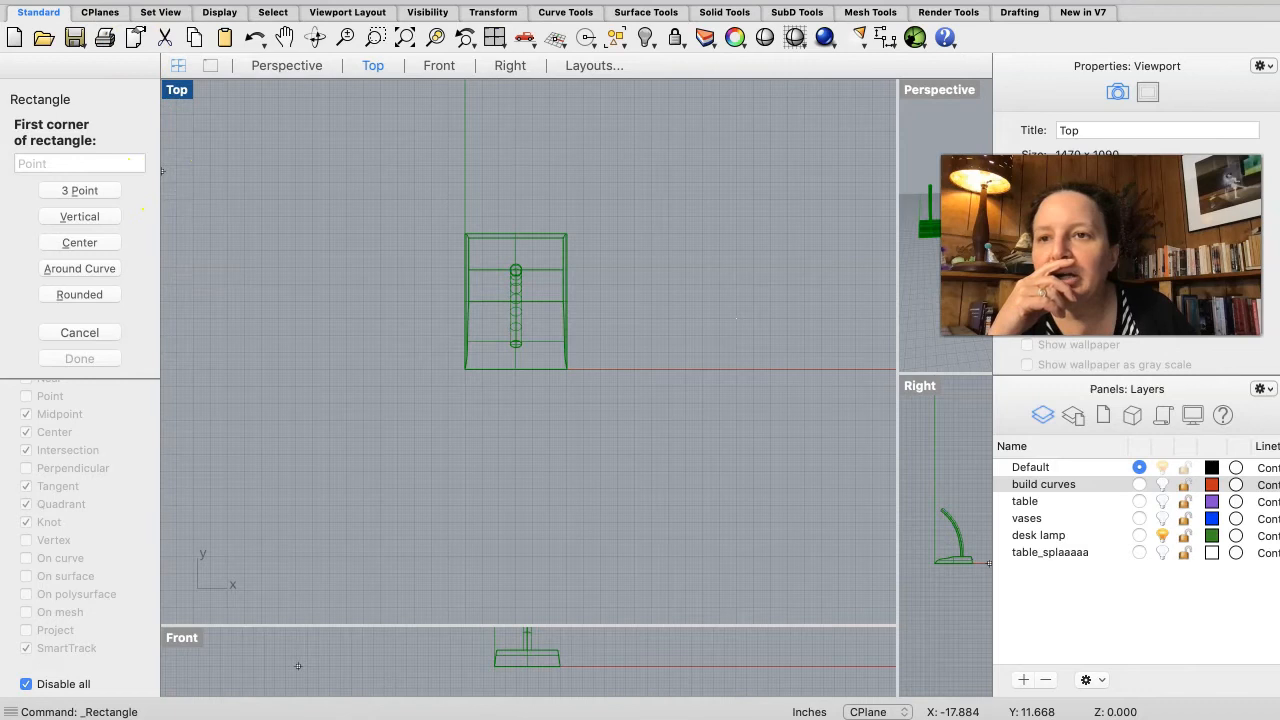
{"action": "left_click", "coordinate": [122, 12]}
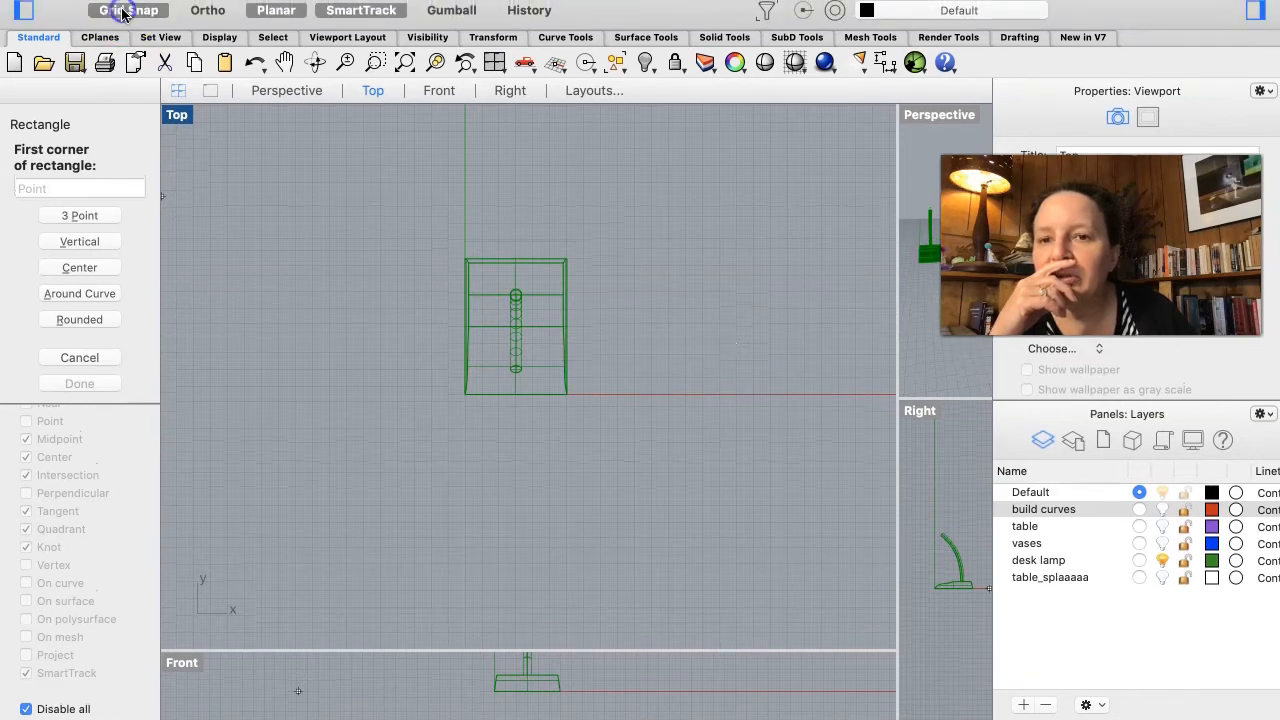
{"action": "left_click", "coordinate": [244, 293]}
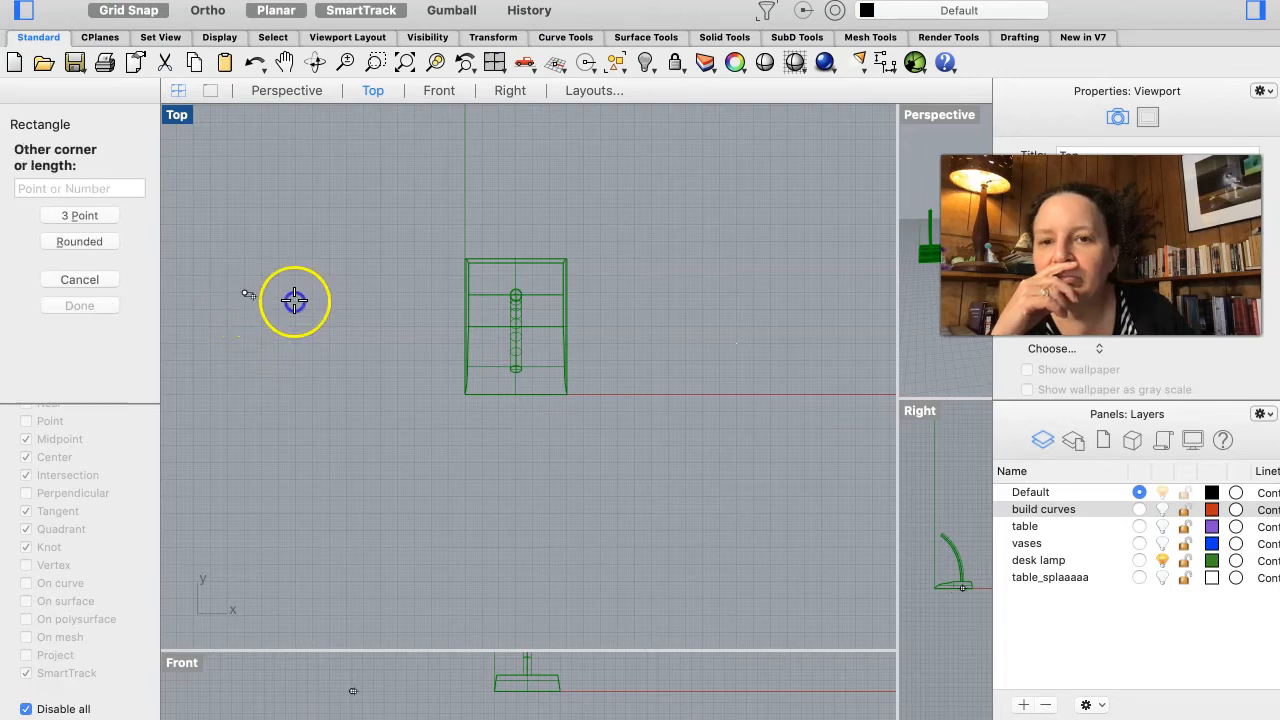
{"action": "left_click", "coordinate": [788, 390]}
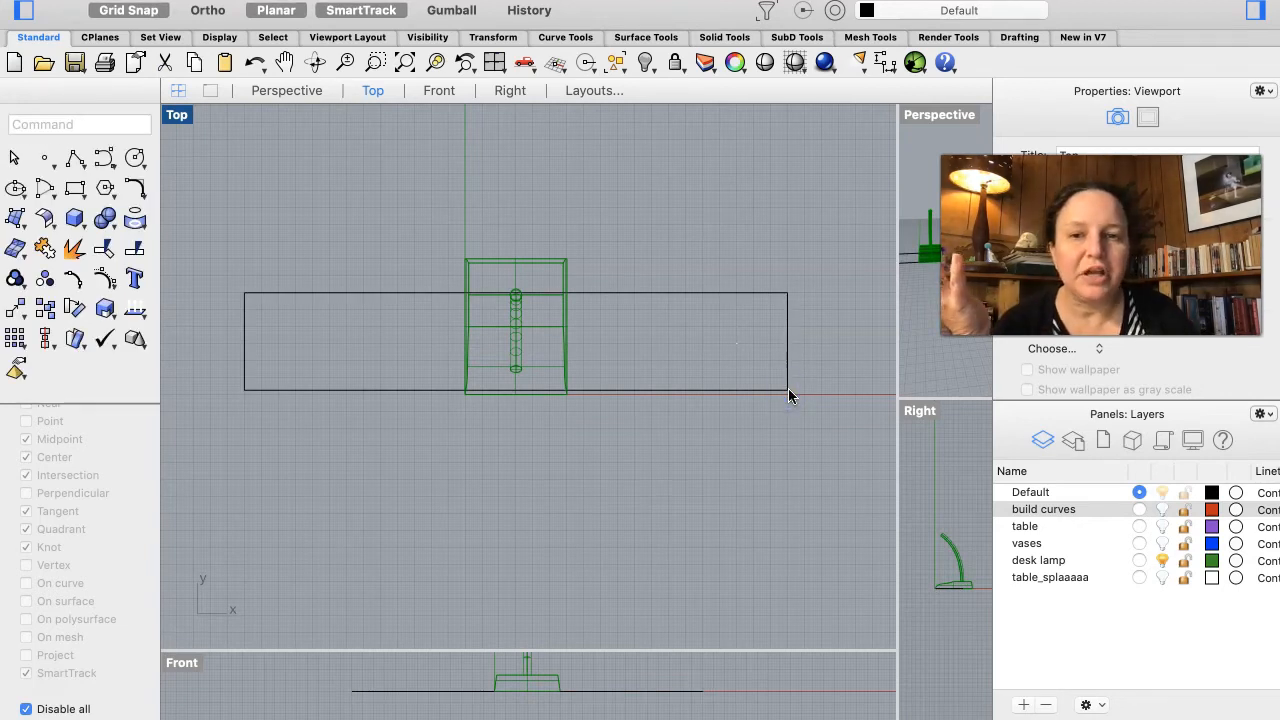
Step: Hide the desk lamp layer and move the rectangle so its lower-left corner sits on the origin
{"action": "left_click", "coordinate": [692, 266]}
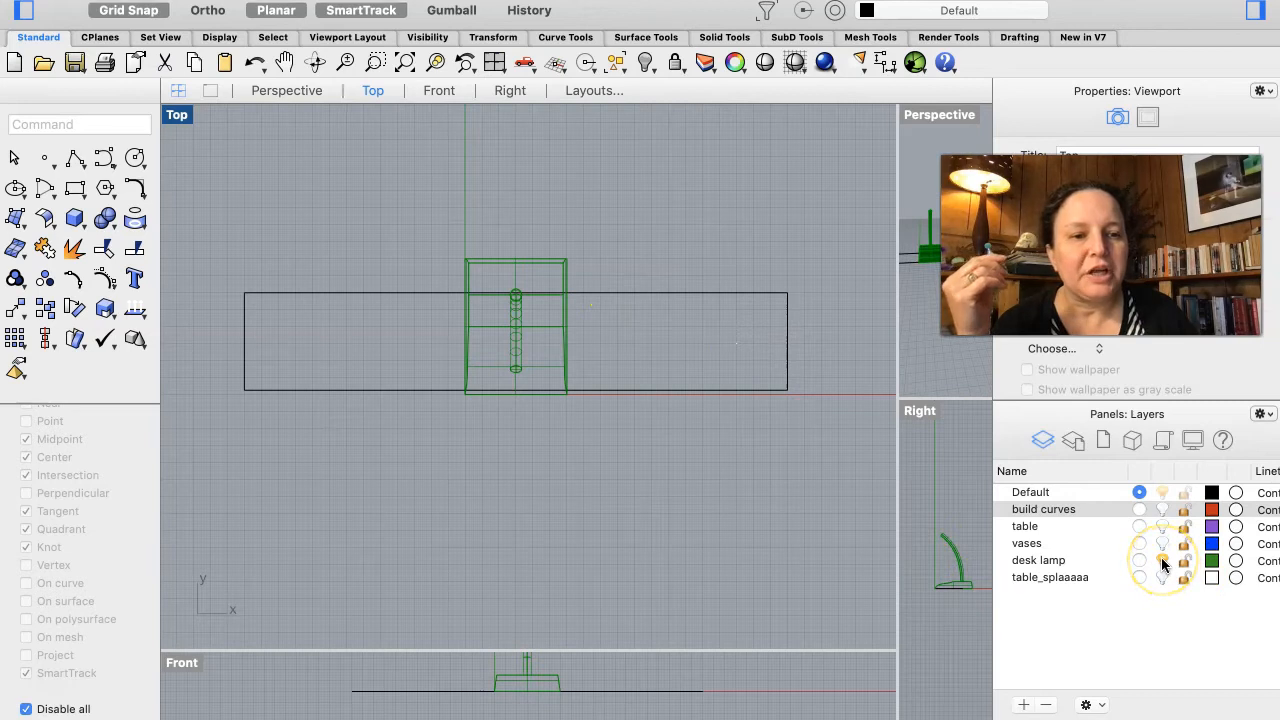
{"action": "left_click", "coordinate": [1162, 562]}
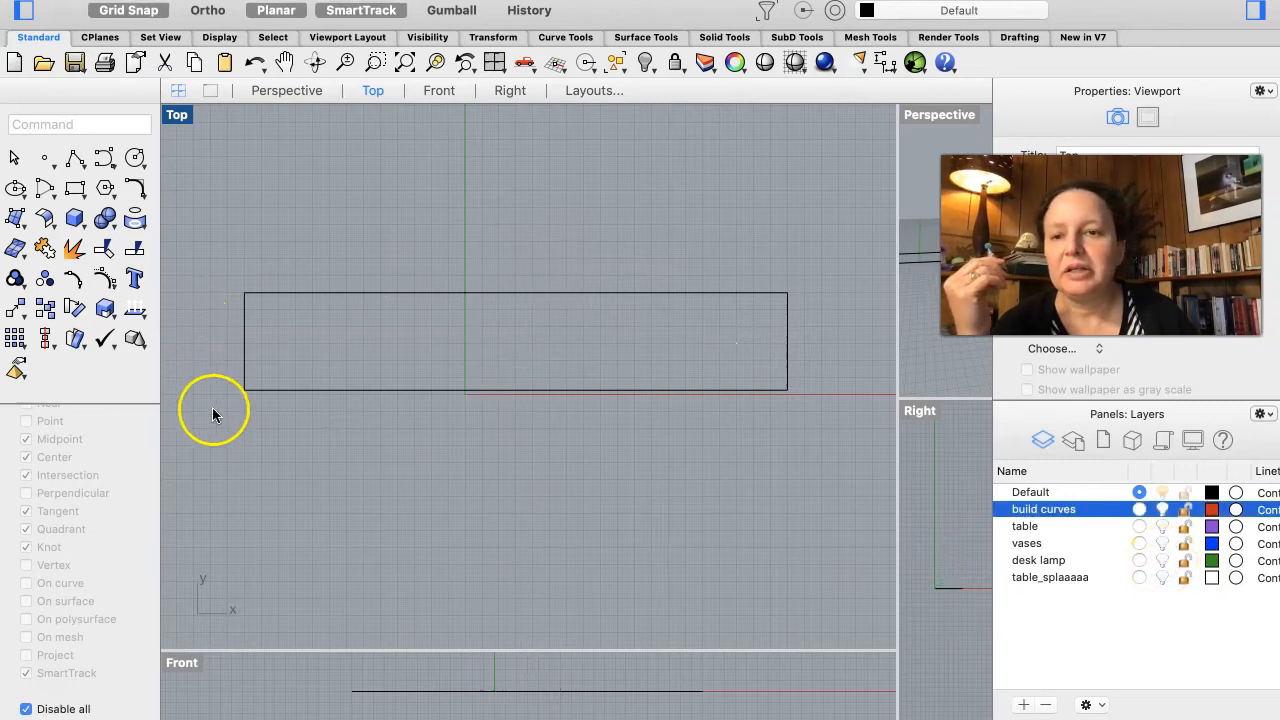
{"action": "left_click_drag", "start_coordinate": [243, 390], "coordinate": [465, 394]}
{"action": "right_click_drag", "start_coordinate": [549, 457], "coordinate": [389, 416]}
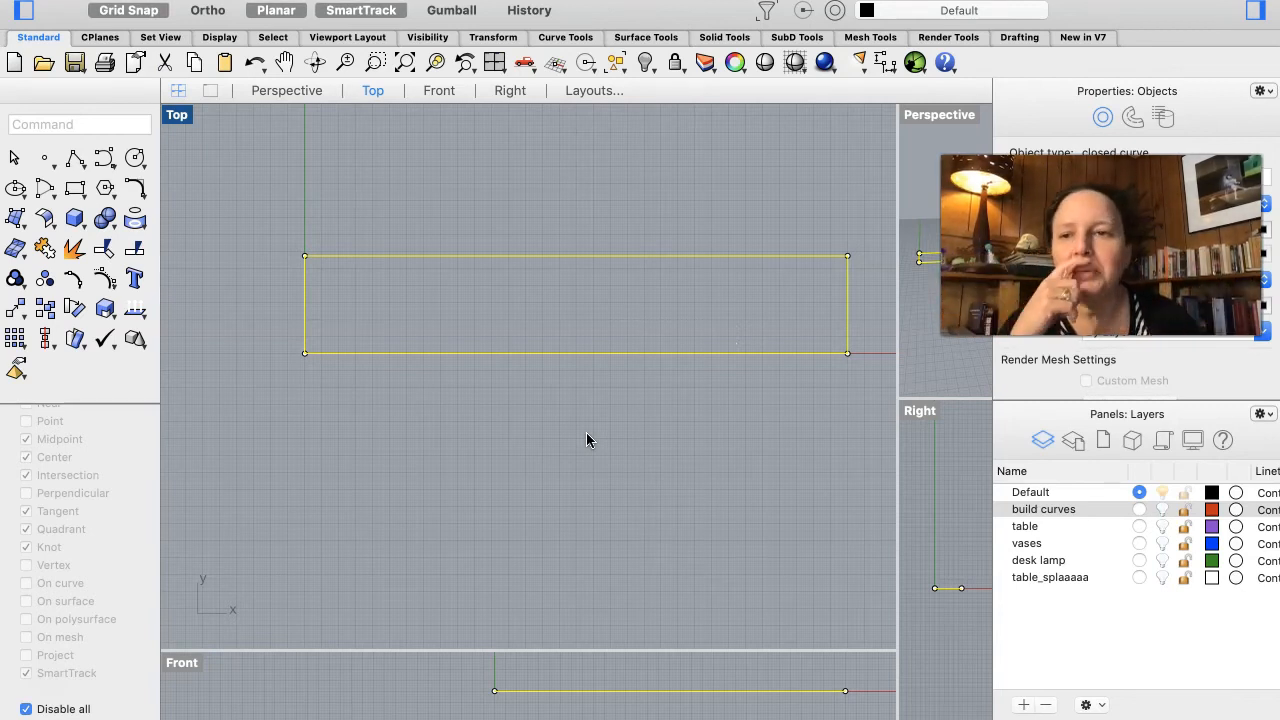
{"action": "left_click", "coordinate": [497, 440]}
{"action": "right_click_drag", "start_coordinate": [412, 406], "coordinate": [411, 403]}
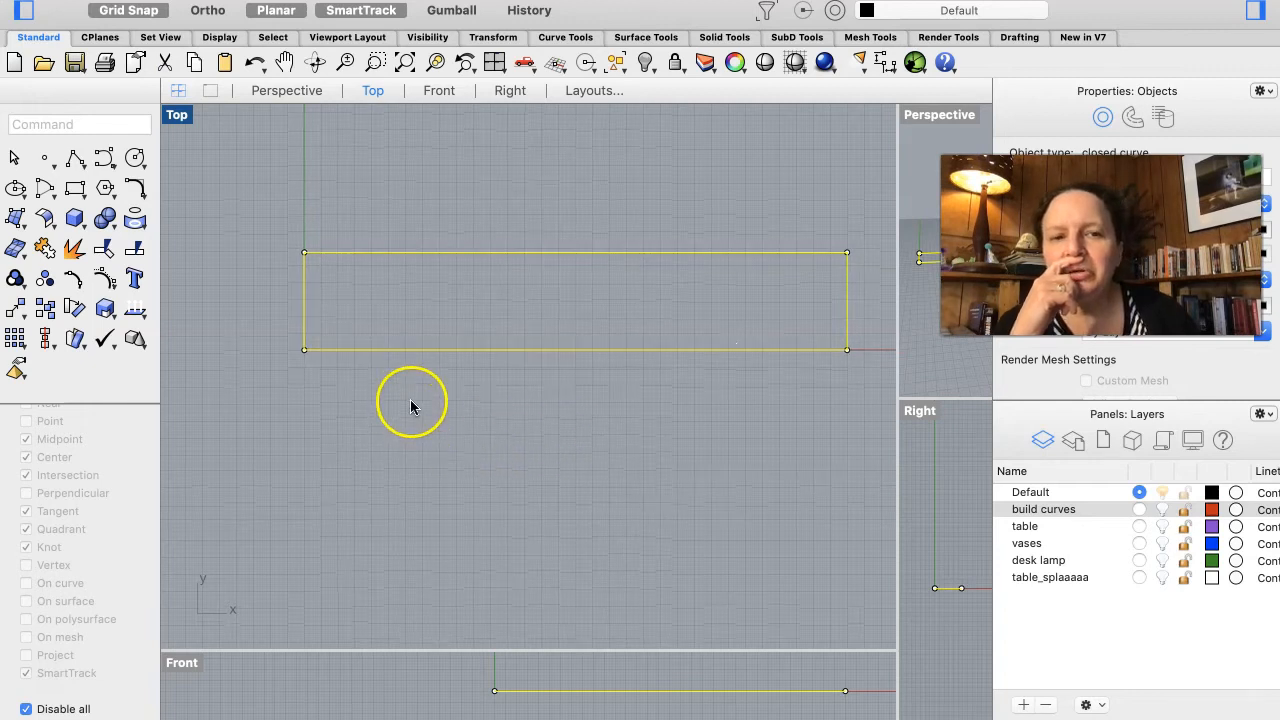
Step: Resize the viewport divisions to restore a four-view layout with the Top view largest
{"action": "left_click_drag", "start_coordinate": [897, 371], "coordinate": [584, 378]}
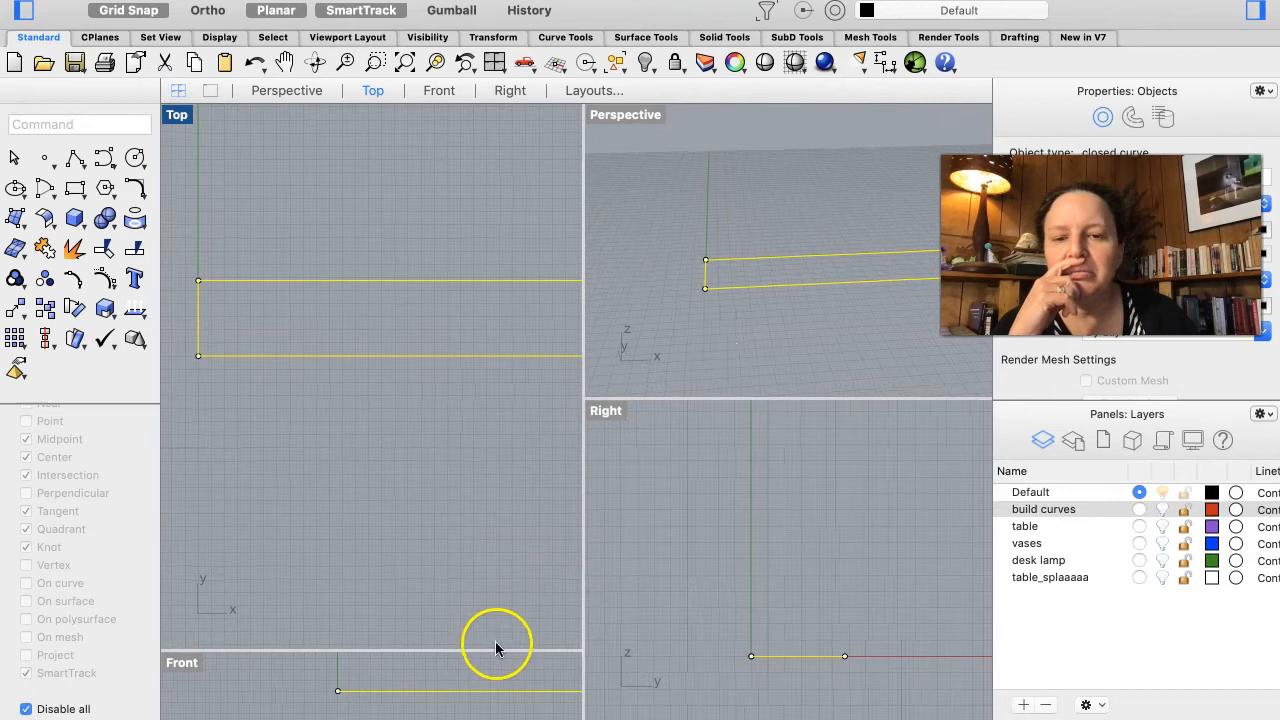
{"action": "left_click_drag", "start_coordinate": [491, 649], "coordinate": [466, 498]}
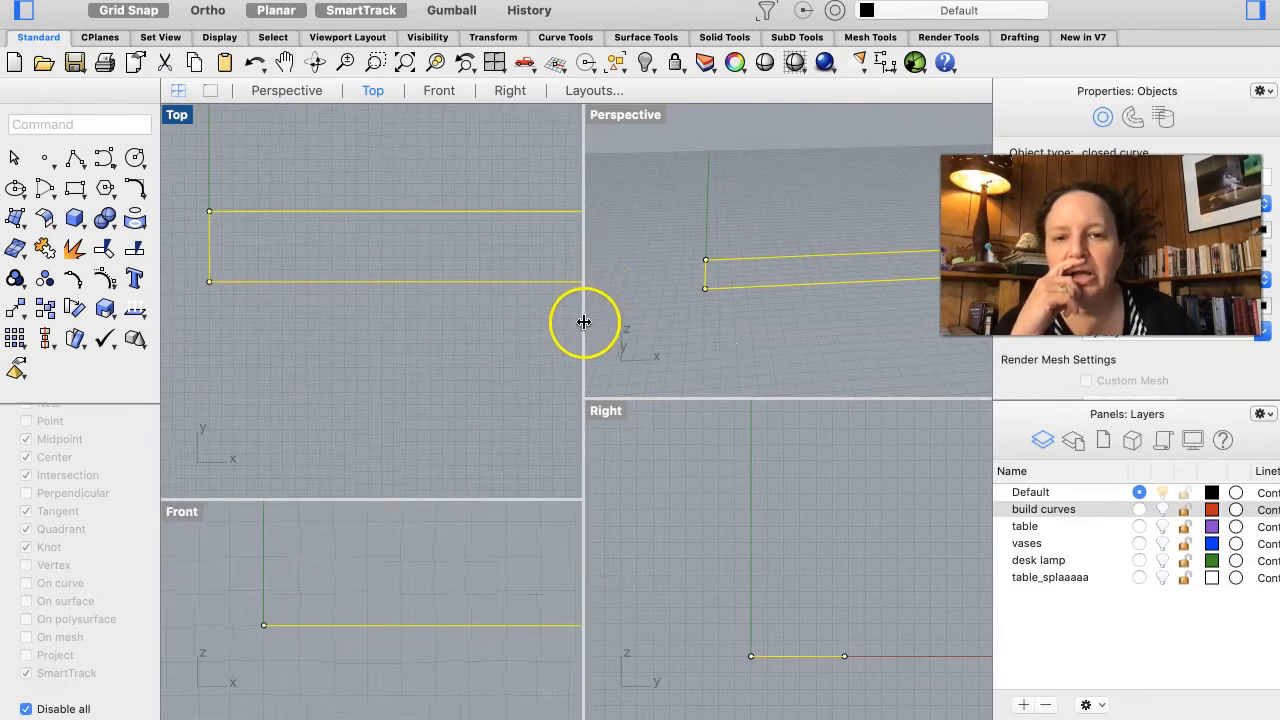
{"action": "left_click_drag", "start_coordinate": [584, 323], "coordinate": [688, 340]}
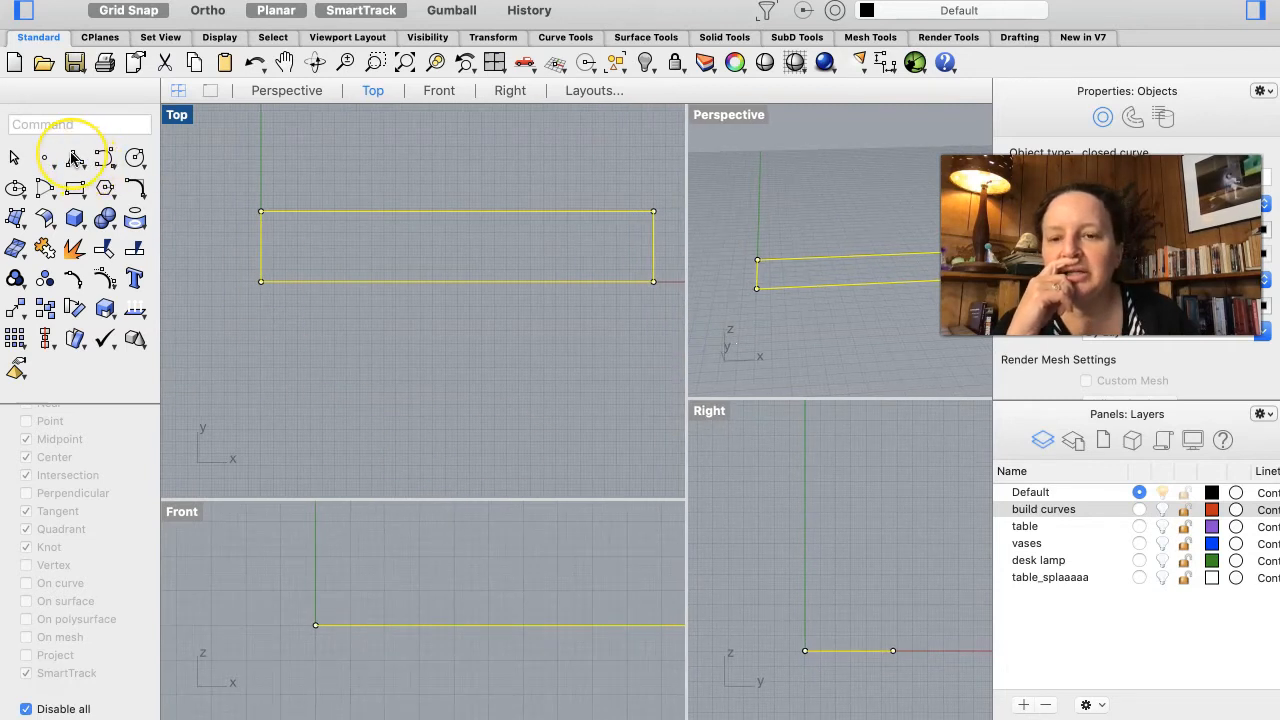
Step: Start a polyline and turn object snaps back on by clearing the disable-all option
{"action": "left_click", "coordinate": [73, 158]}
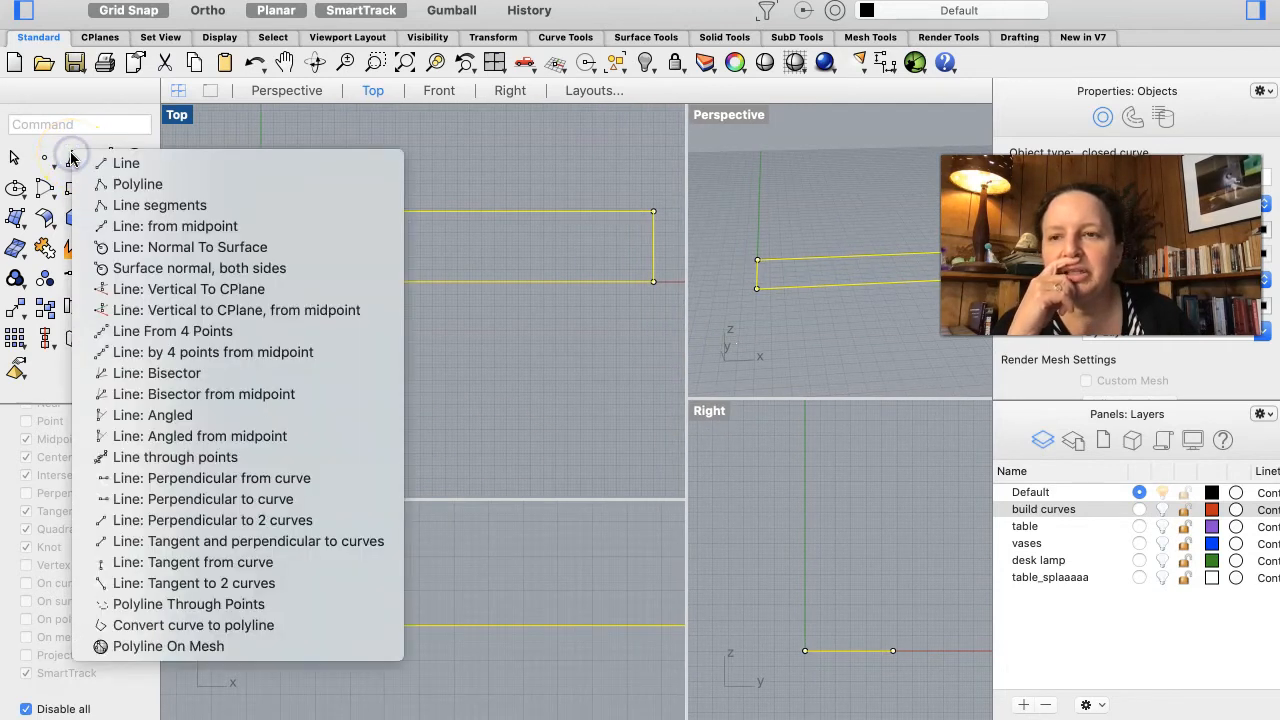
{"action": "left_click", "coordinate": [111, 185]}
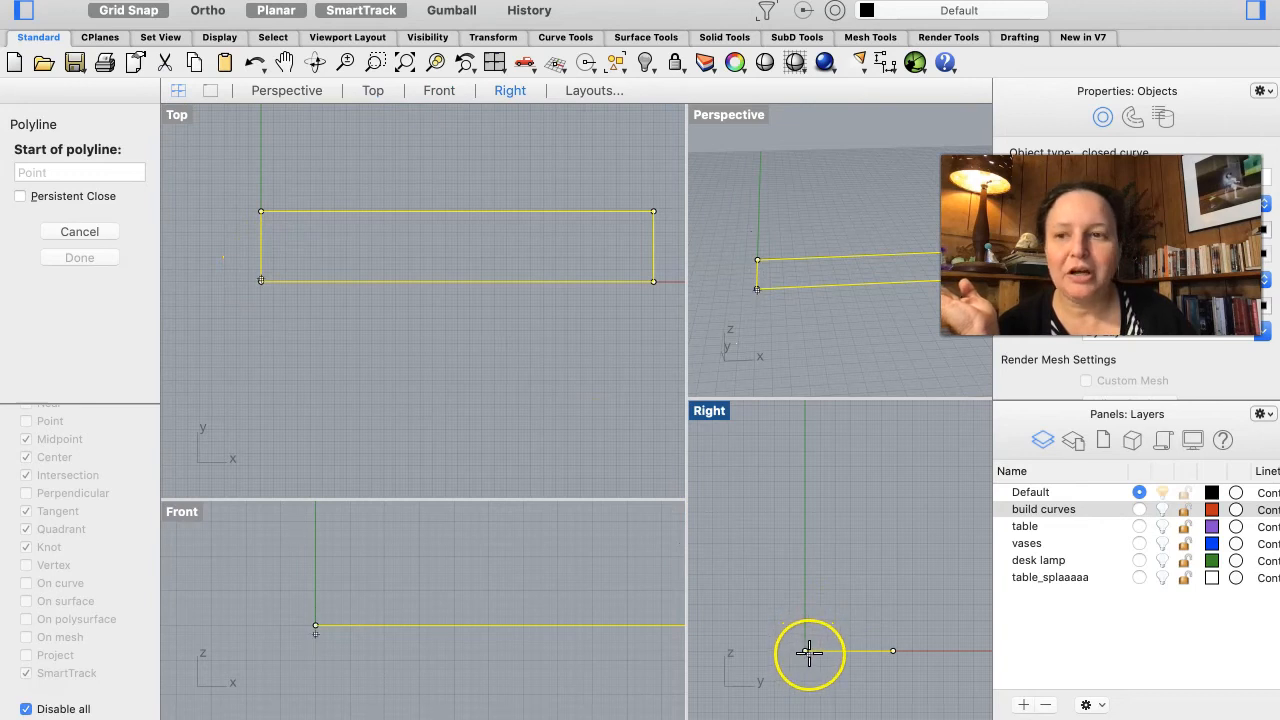
{"action": "scroll", "coordinate": [82, 594], "scroll_direction": "down", "scroll_amount": 1}
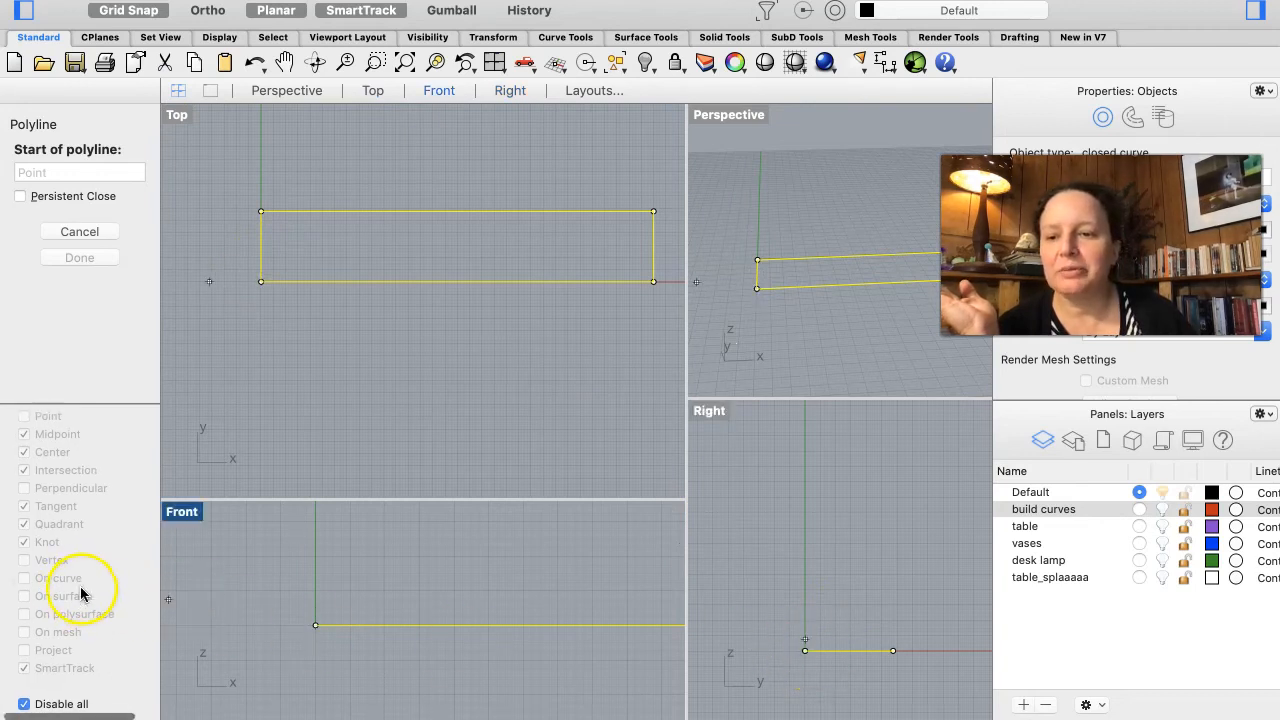
{"action": "scroll", "coordinate": [81, 594], "scroll_direction": "up", "scroll_amount": 1}
{"action": "left_click", "coordinate": [57, 708]}
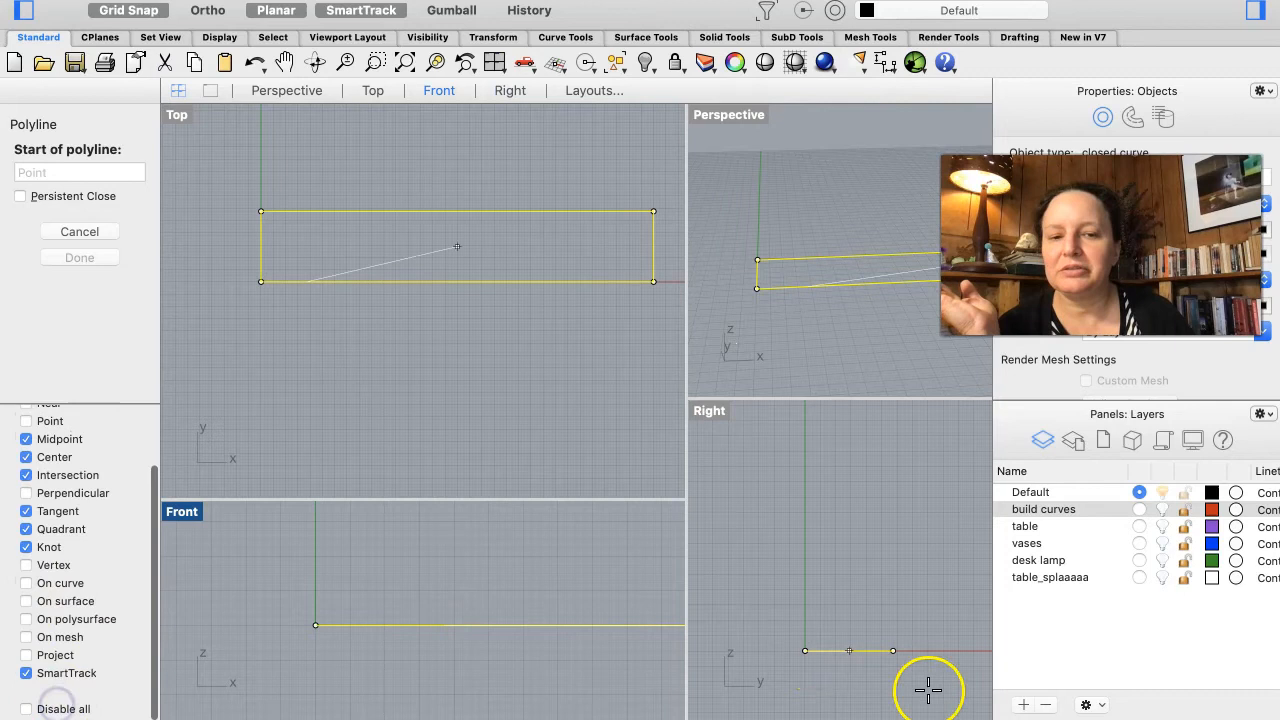
Step: Try to start a polyline from the rectangle's end corner in the Right view, then cancel it
{"action": "left_click", "coordinate": [805, 651]}
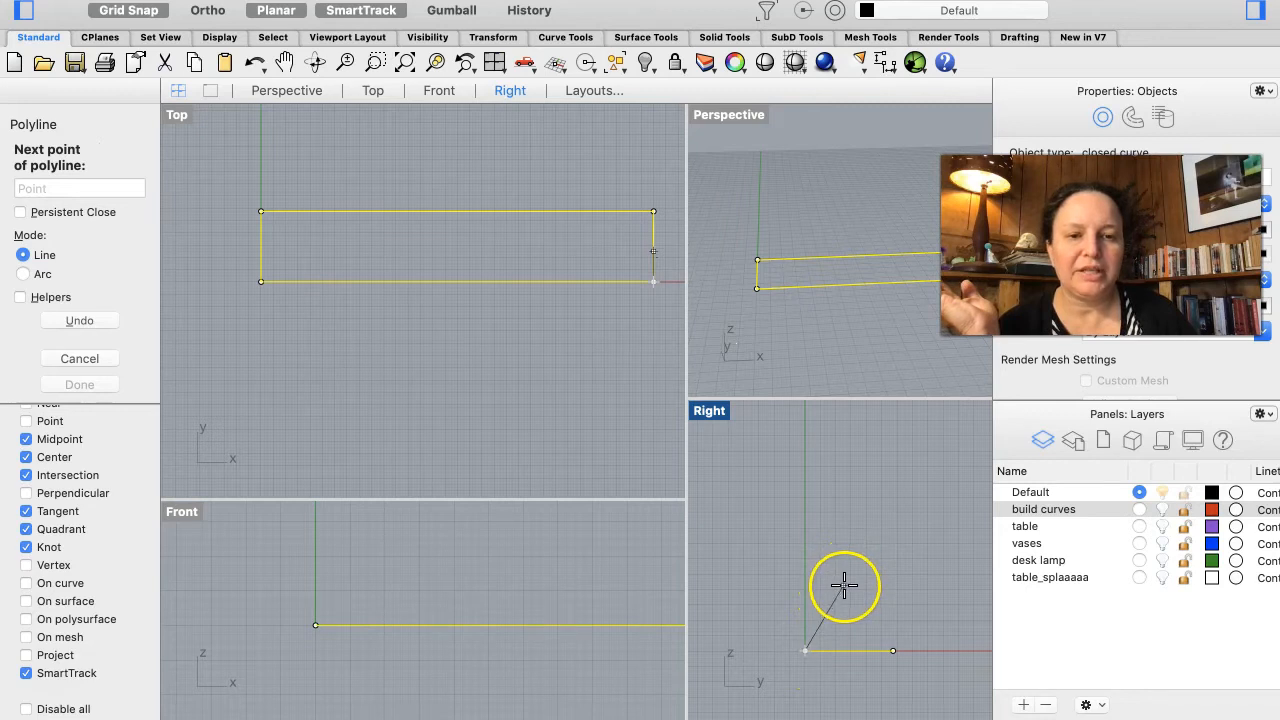
{"action": "scroll", "coordinate": [844, 573], "scroll_direction": "up", "scroll_amount": 7}
{"action": "scroll", "coordinate": [854, 552], "scroll_direction": "down", "scroll_amount": 3}
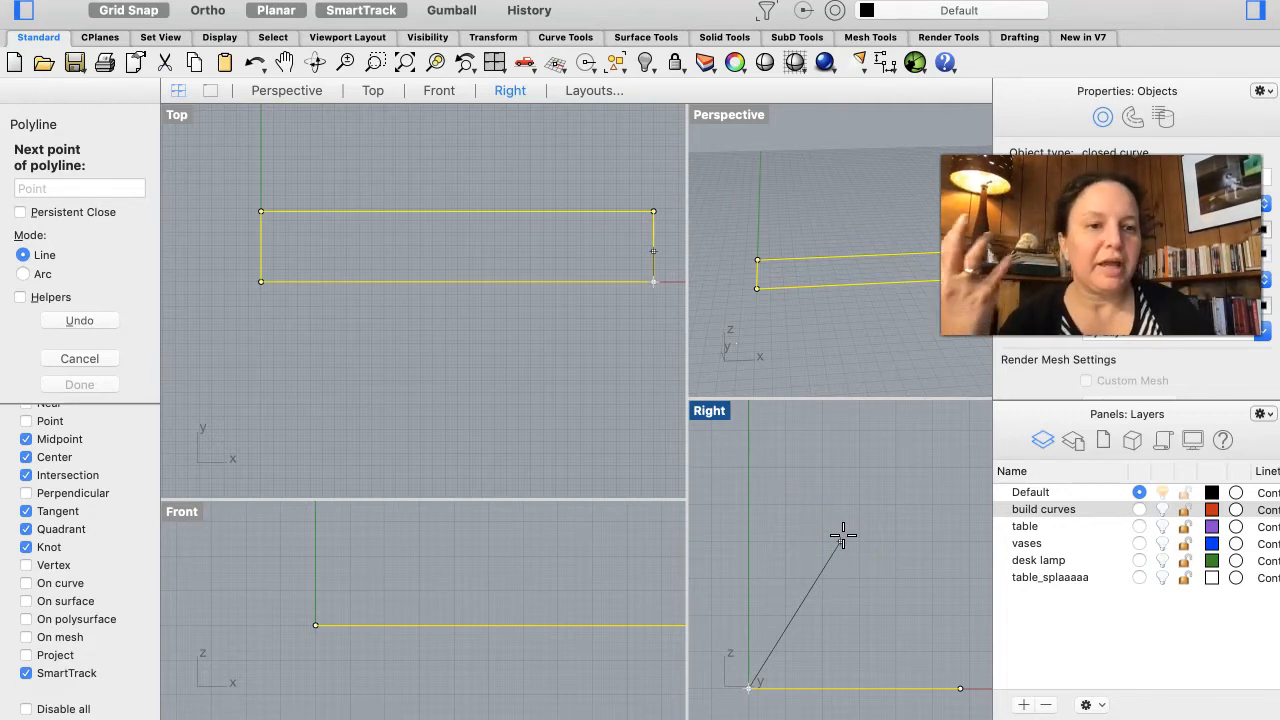
{"action": "left_click", "coordinate": [84, 358]}
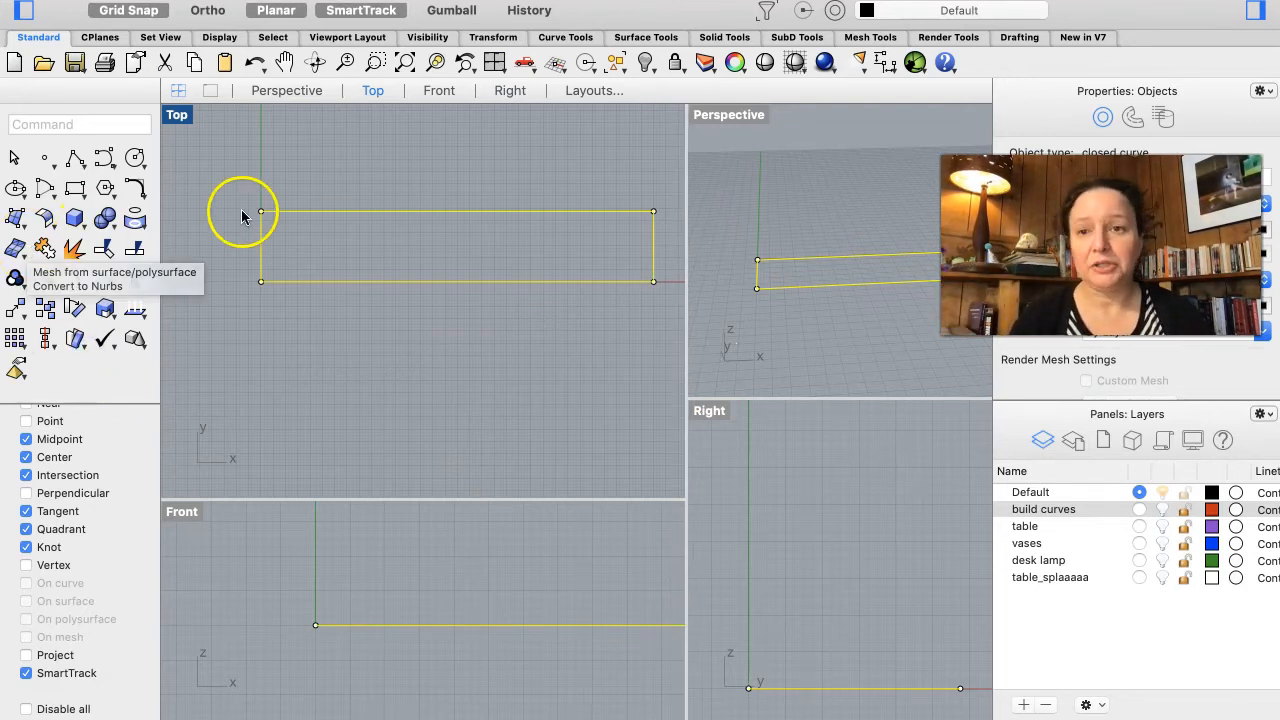
{"action": "left_click", "coordinate": [104, 192]}
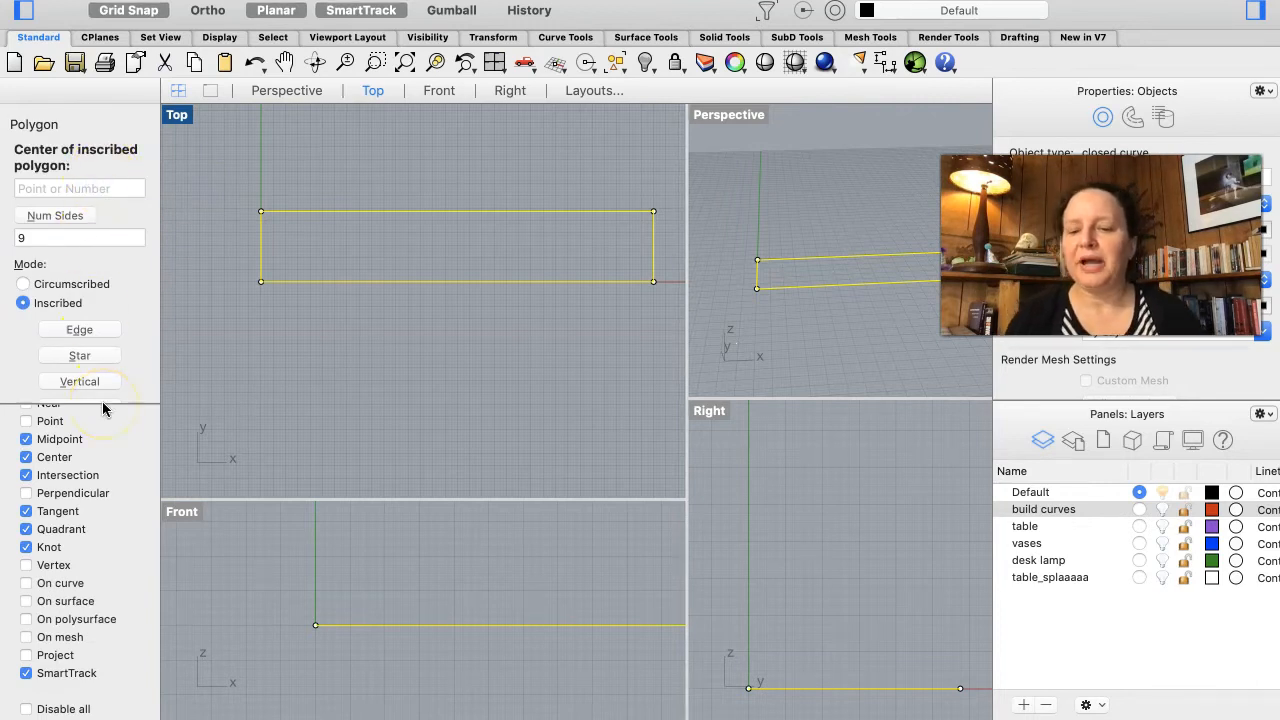
{"action": "key", "text": "Escape"}
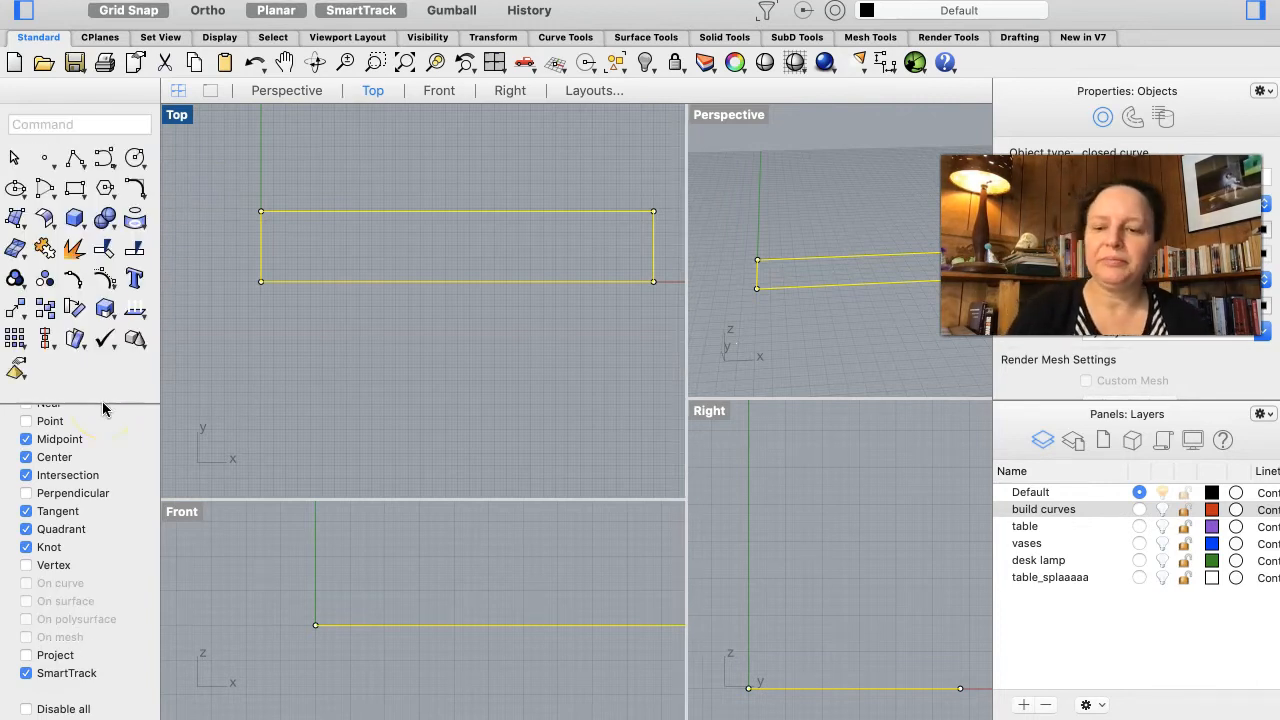
{"action": "left_click", "coordinate": [109, 191]}
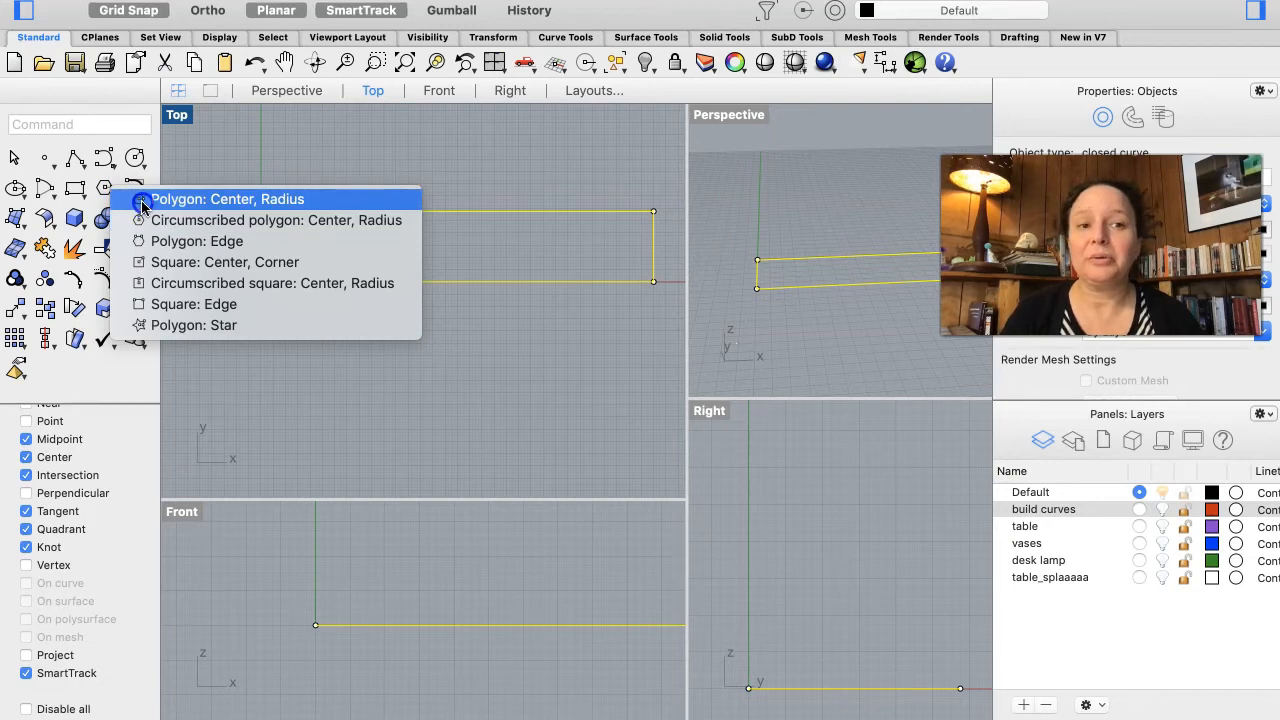
{"action": "left_click", "coordinate": [142, 206]}
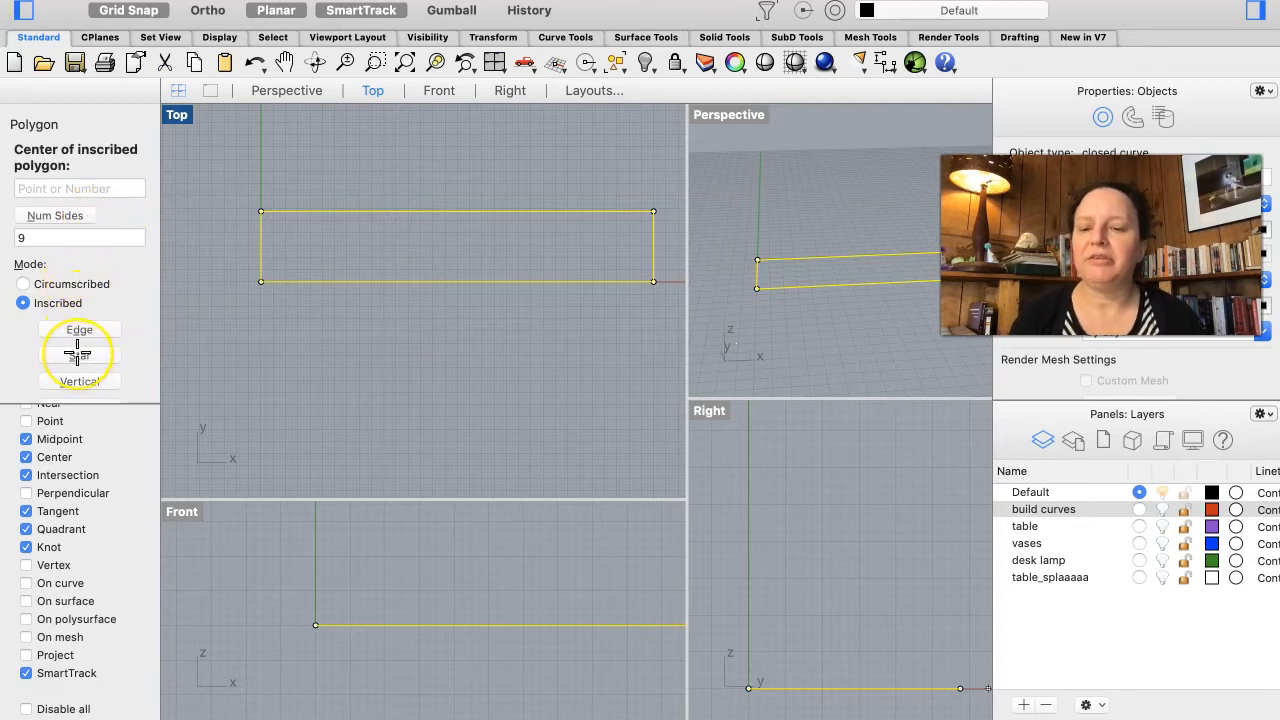
{"action": "key", "text": "Escape"}
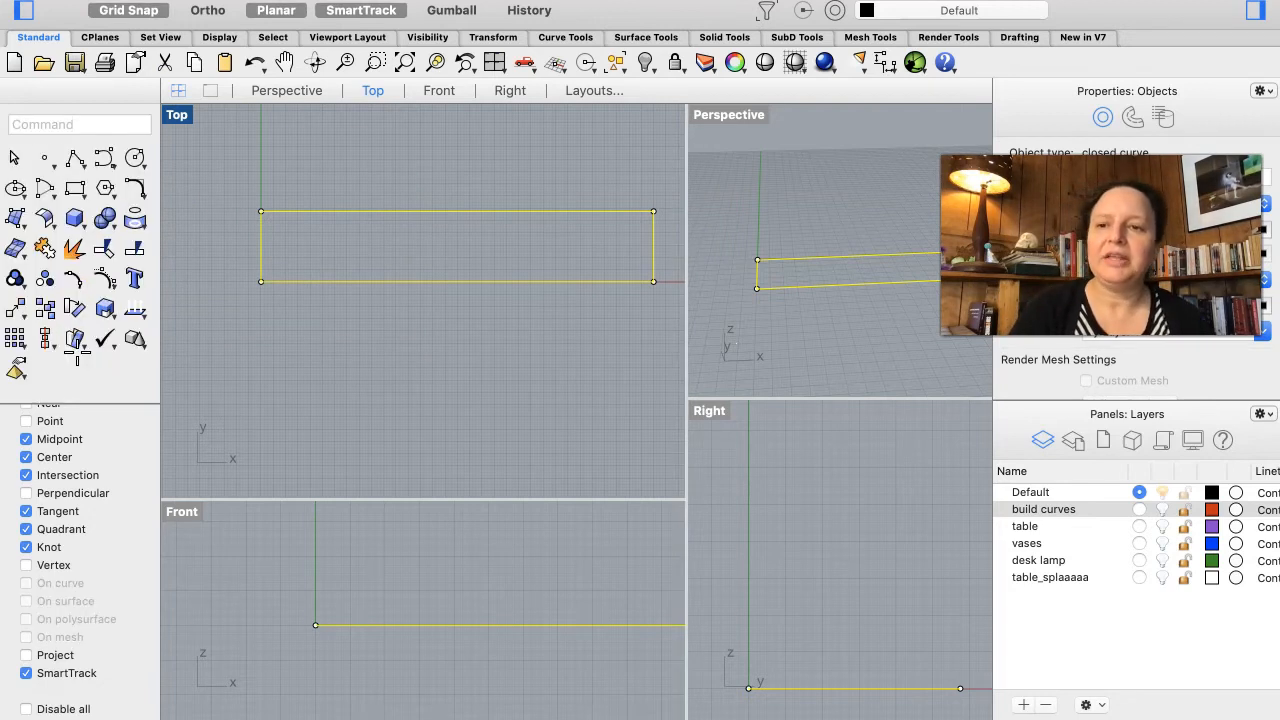
Step: Try a nine-sided polygon by edge near the rectangle in the Top view, then delete it
{"action": "left_click", "coordinate": [109, 188]}
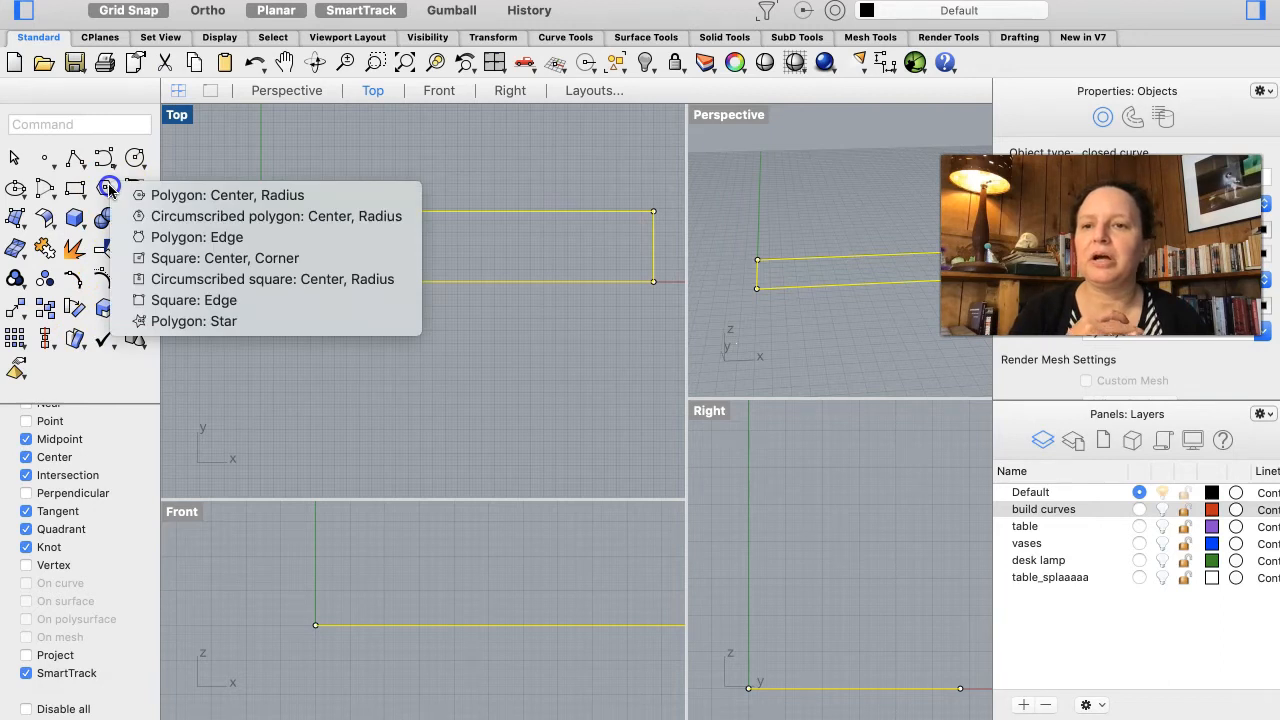
{"action": "left_click", "coordinate": [176, 238]}
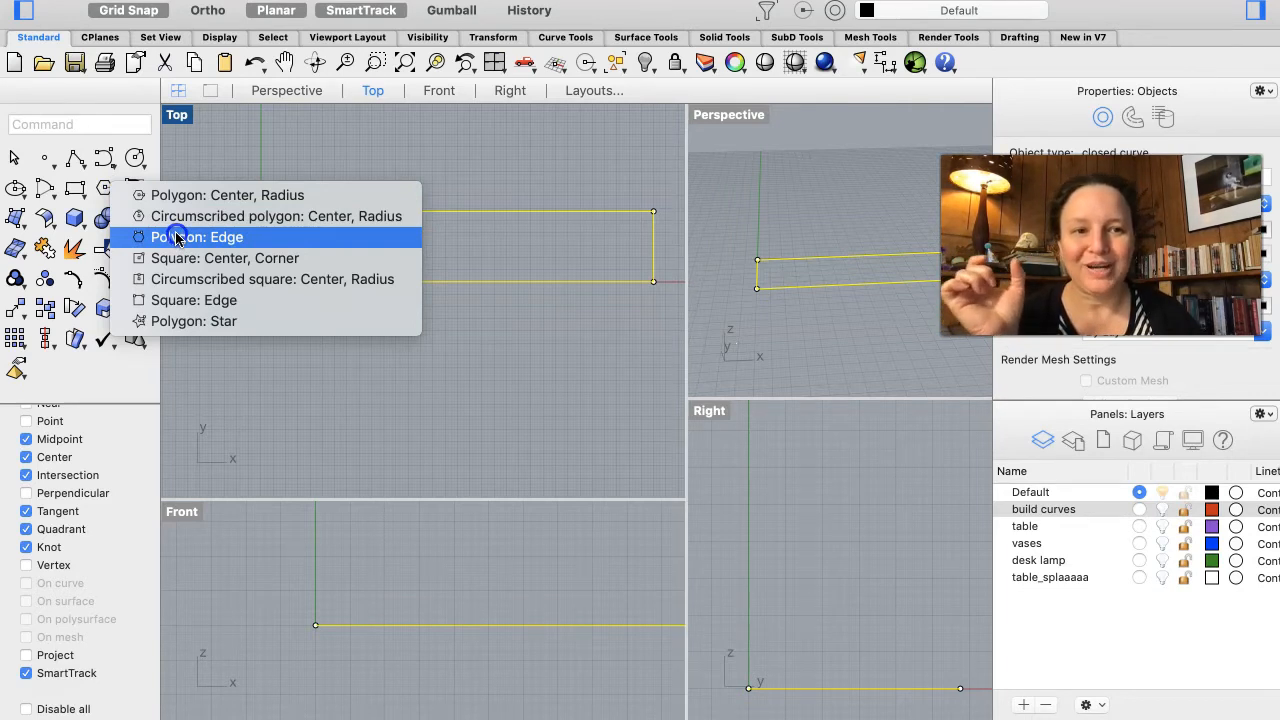
{"action": "left_click", "coordinate": [176, 237]}
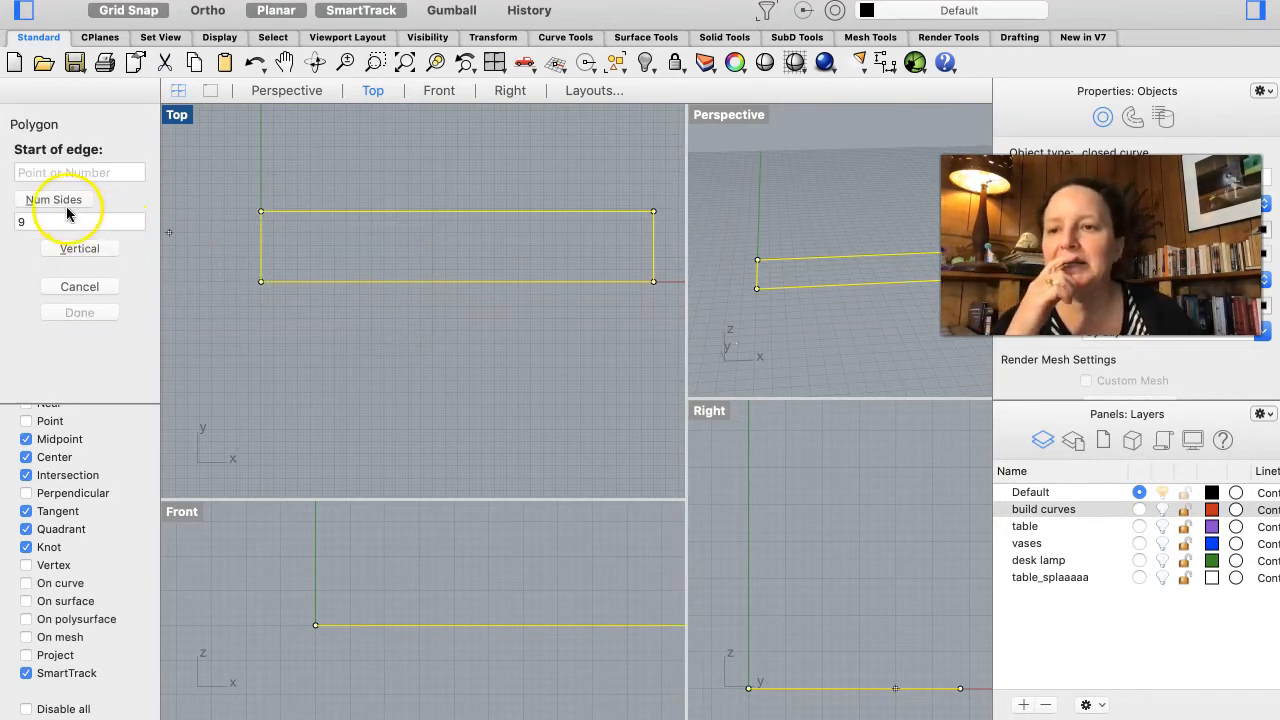
{"action": "left_click", "coordinate": [259, 322]}
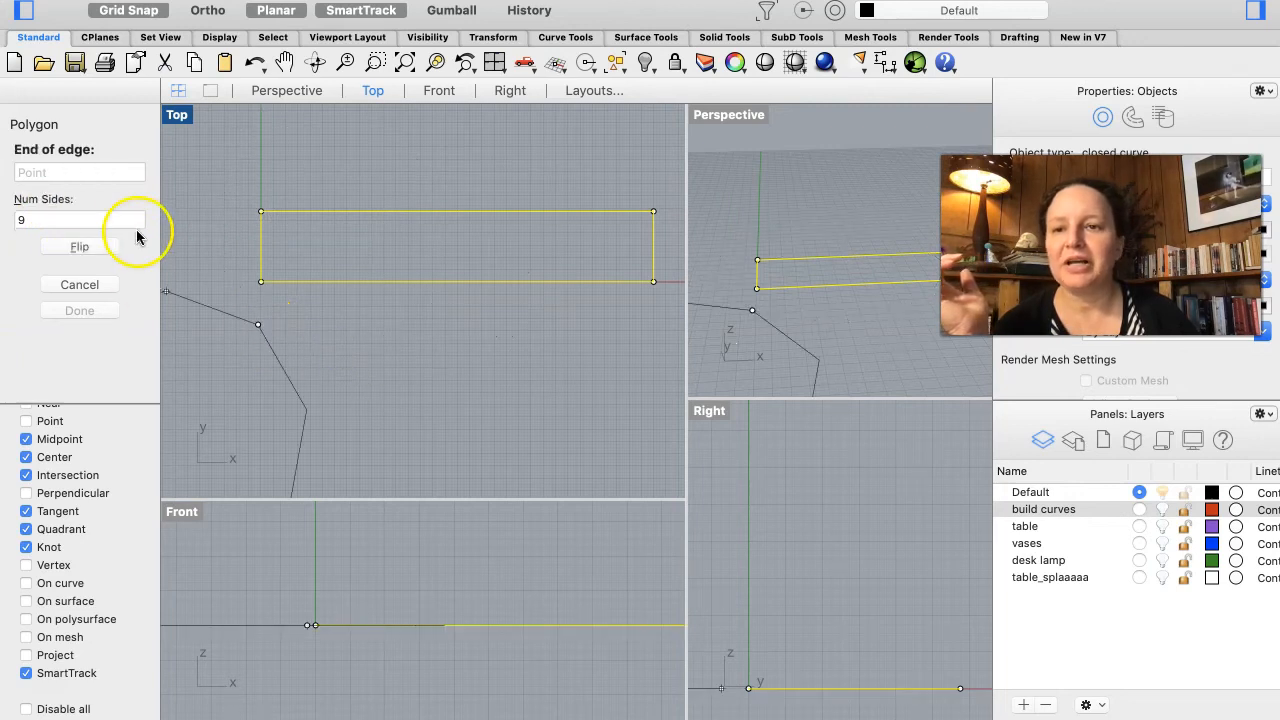
{"action": "left_click", "coordinate": [243, 291]}
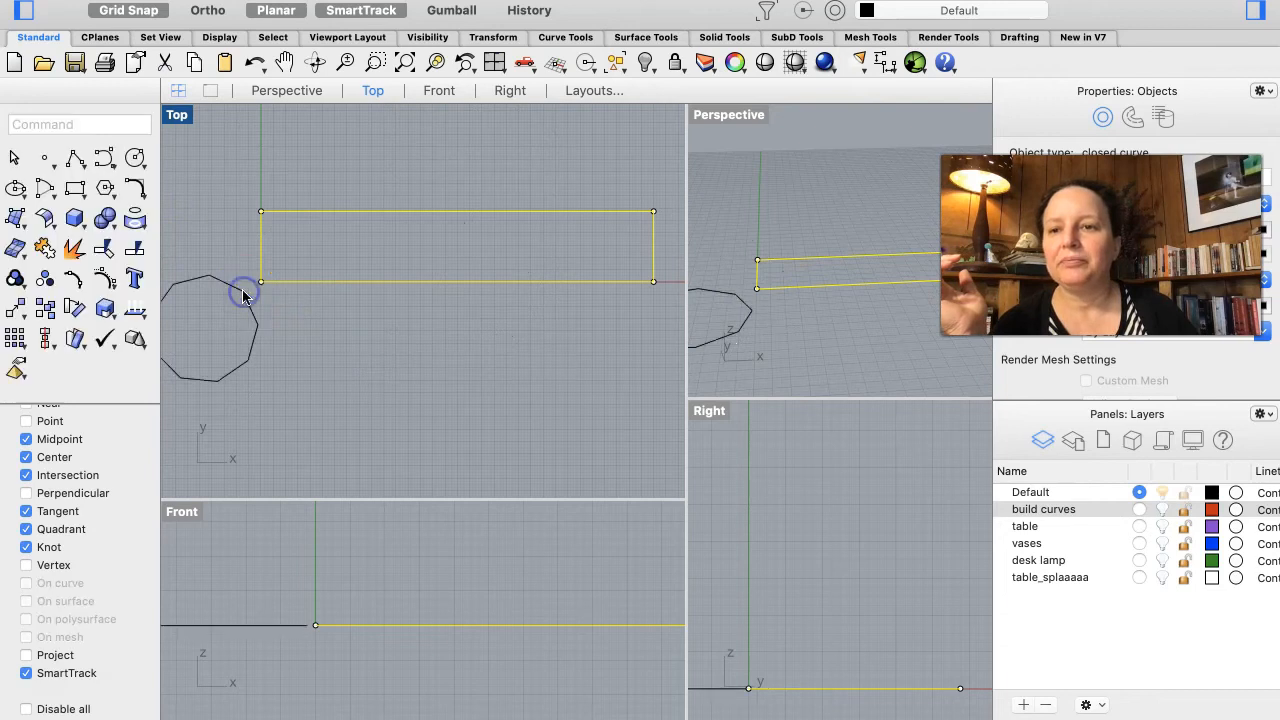
{"action": "left_click", "coordinate": [249, 296]}
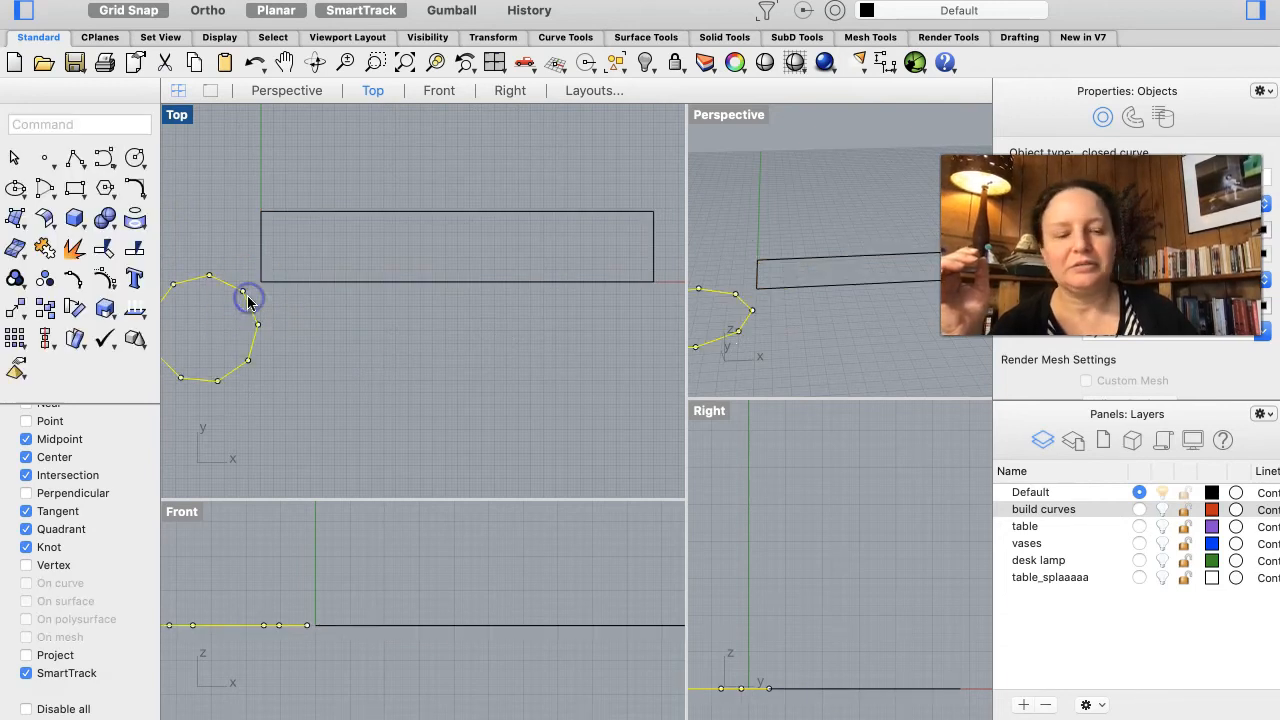
{"action": "key", "text": "Delete"}
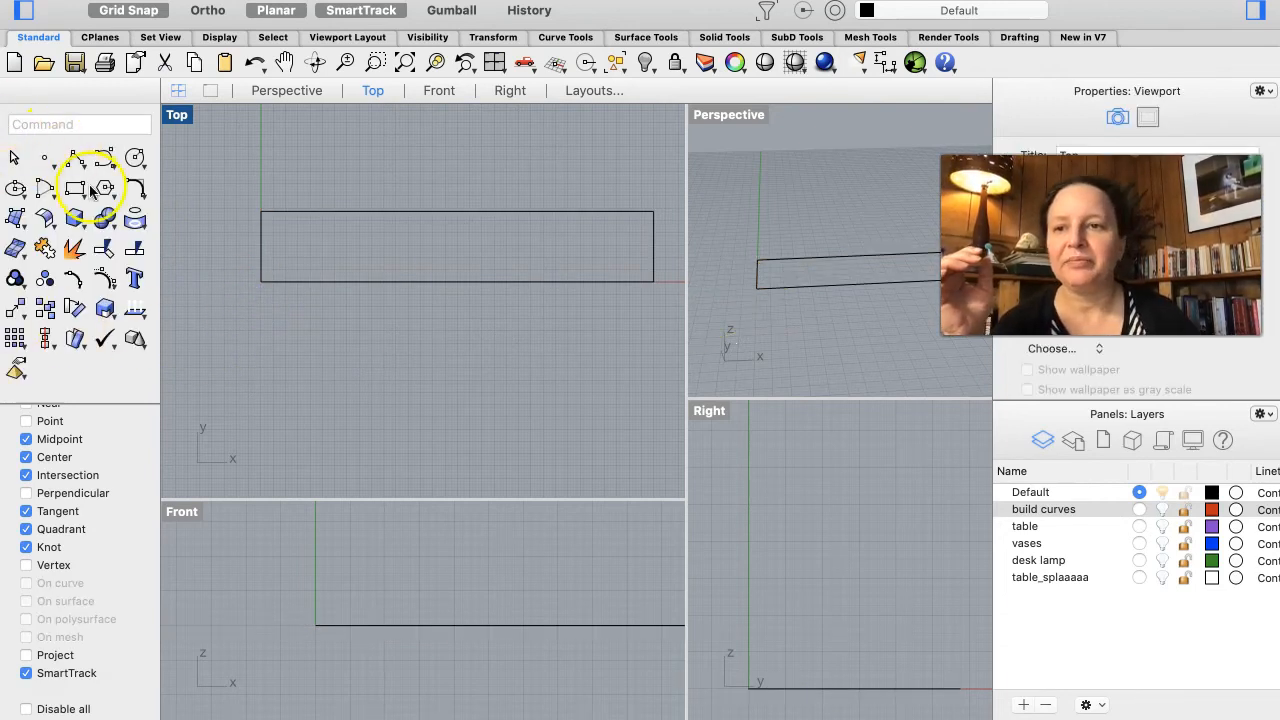
Step: Draw a three-sided polygon by edge in the Right view, its base spanning the rectangle's end, and select it
{"action": "left_click_drag", "start_coordinate": [105, 188], "coordinate": [128, 236]}
{"action": "left_click", "coordinate": [78, 221]}
{"action": "type", "text": "3"}
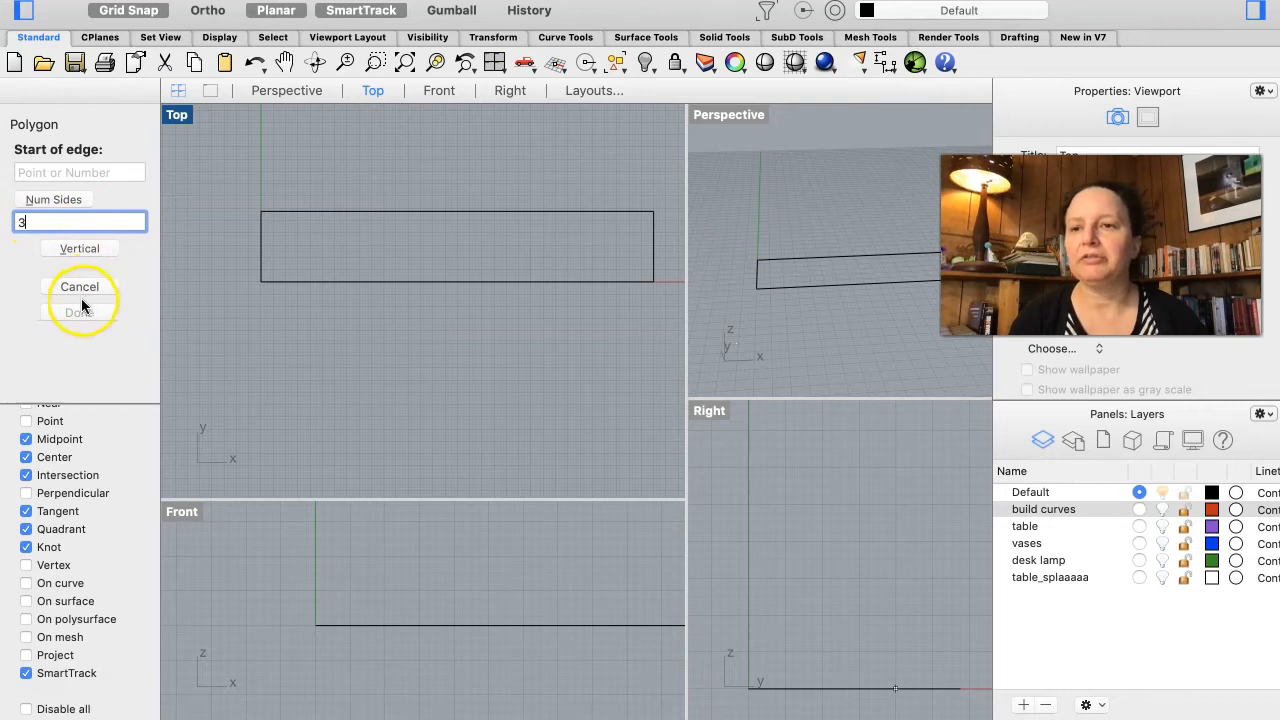
{"action": "left_click", "coordinate": [753, 686]}
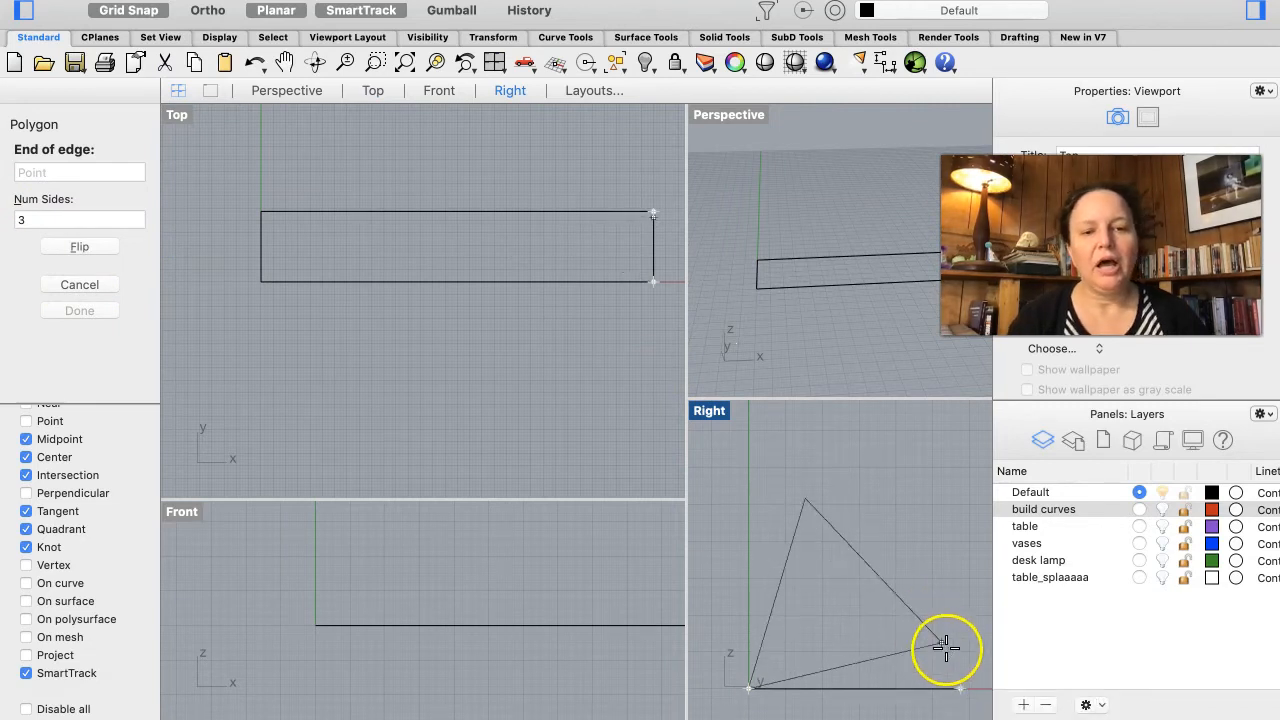
{"action": "left_click", "coordinate": [961, 686]}
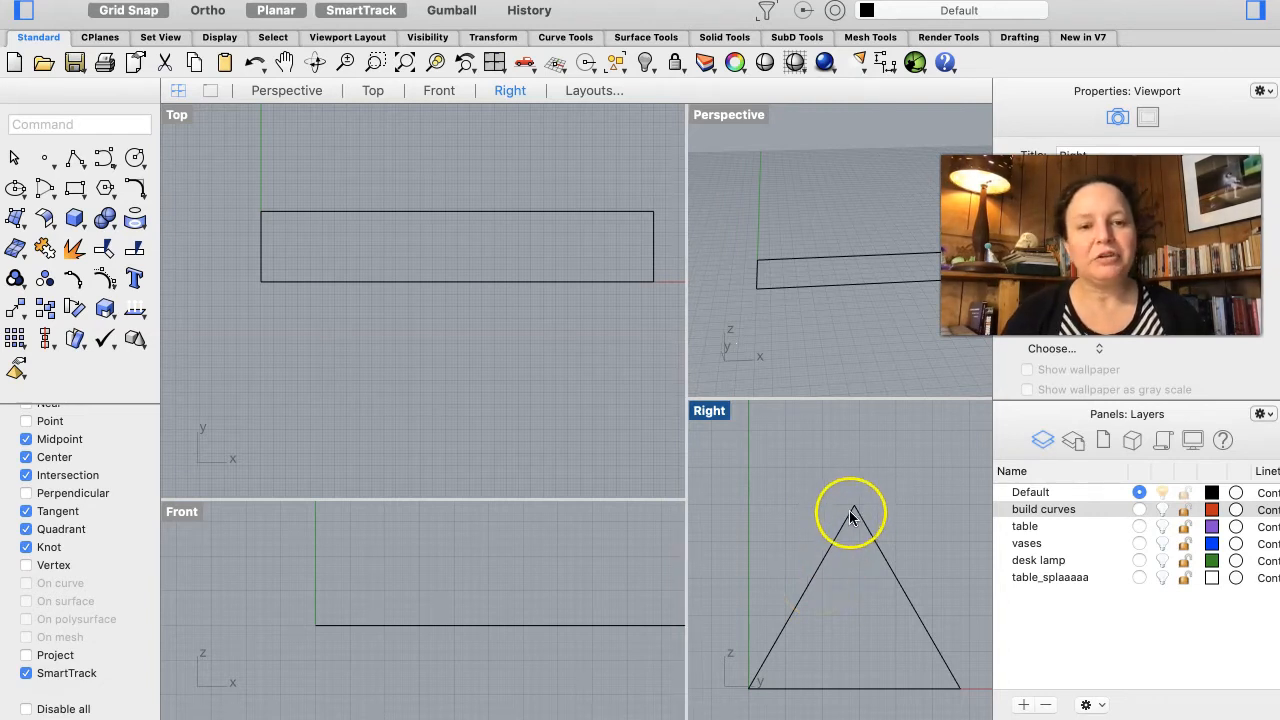
{"action": "left_click", "coordinate": [880, 551]}
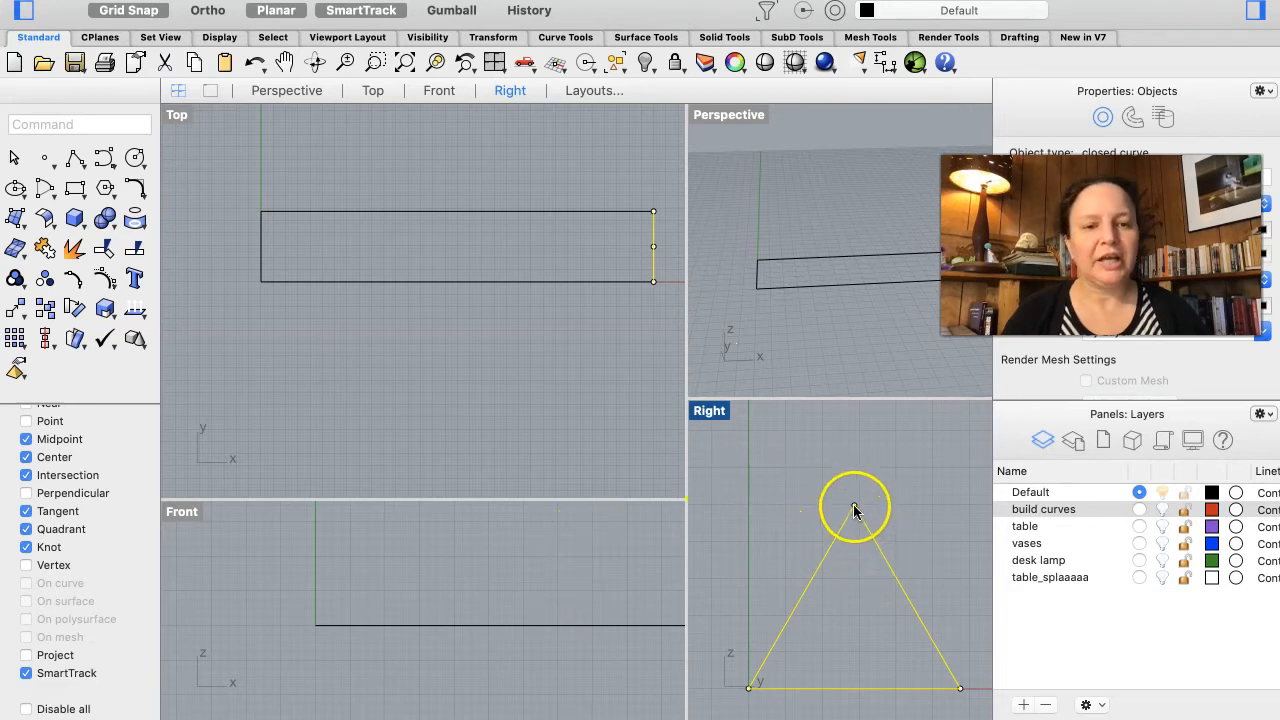
Step: Turn on Ortho and drag the triangle's apex straight down to make it shorter
{"action": "left_click", "coordinate": [854, 507]}
{"action": "left_click_drag", "start_coordinate": [854, 508], "coordinate": [860, 548]}
{"action": "key", "text": "Escape"}
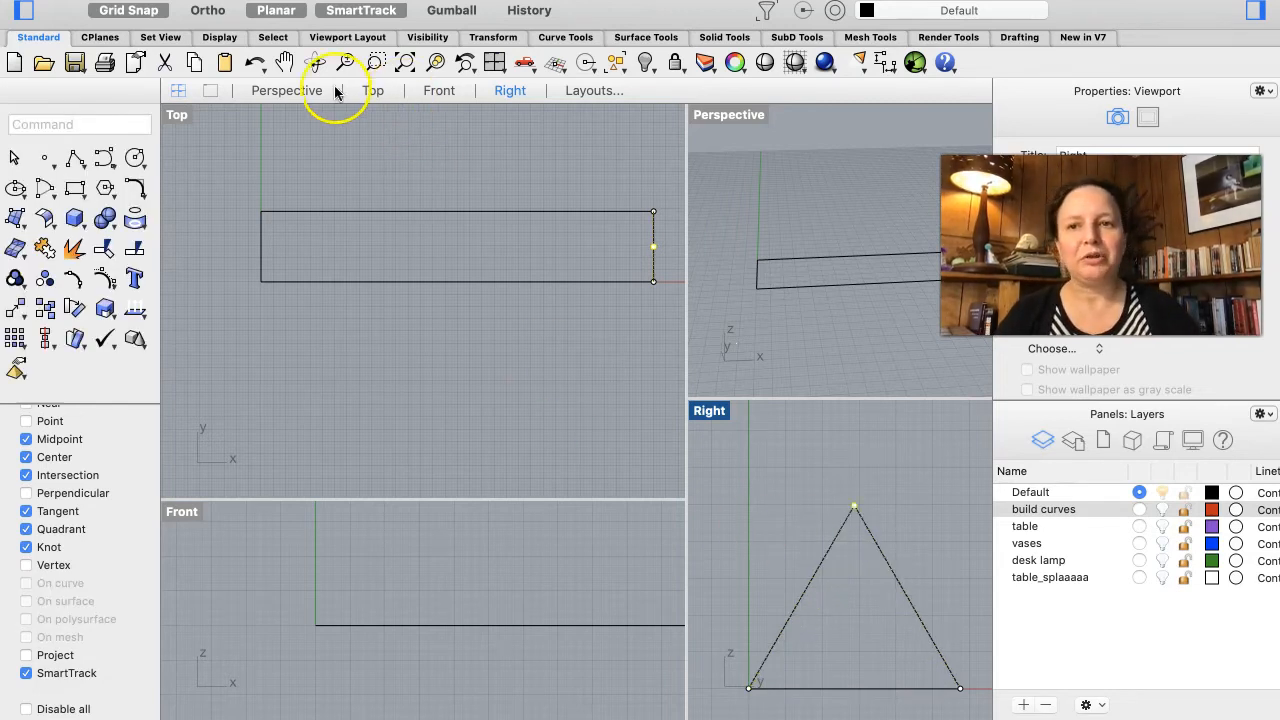
{"action": "left_click", "coordinate": [208, 10]}
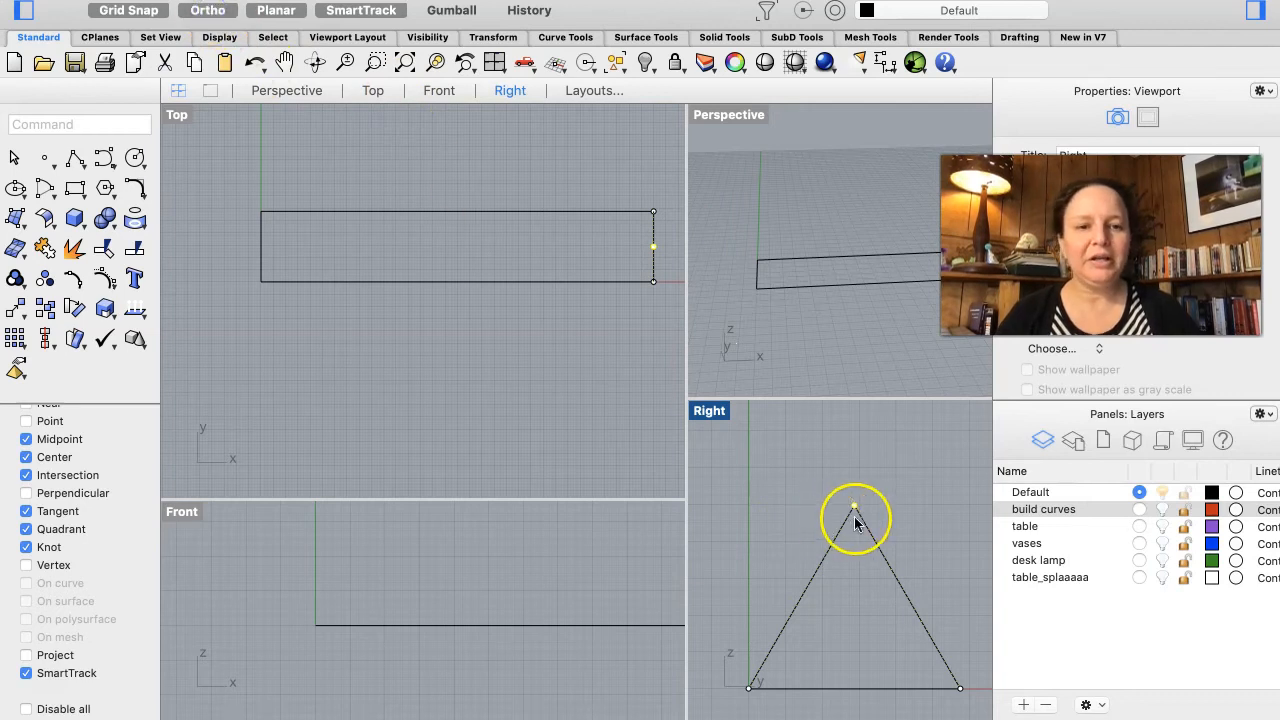
{"action": "left_click_drag", "start_coordinate": [855, 503], "coordinate": [855, 575]}
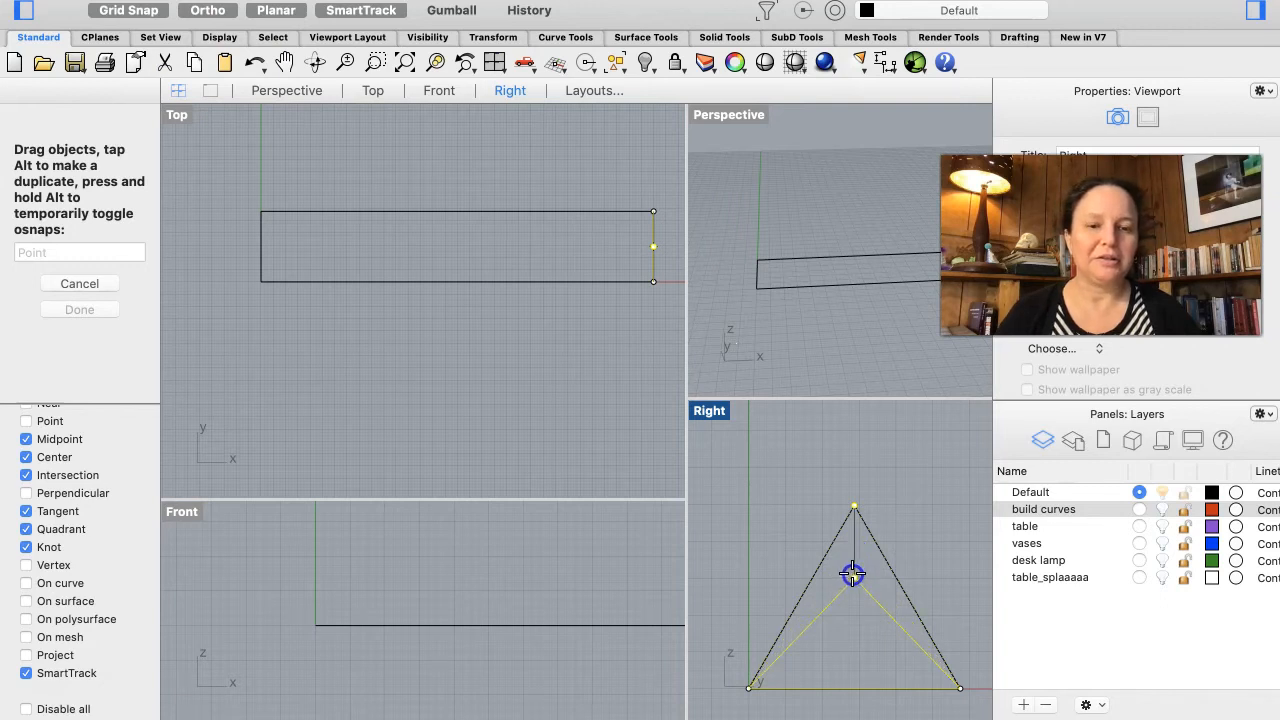
{"action": "left_click_drag", "start_coordinate": [852, 573], "coordinate": [851, 562]}
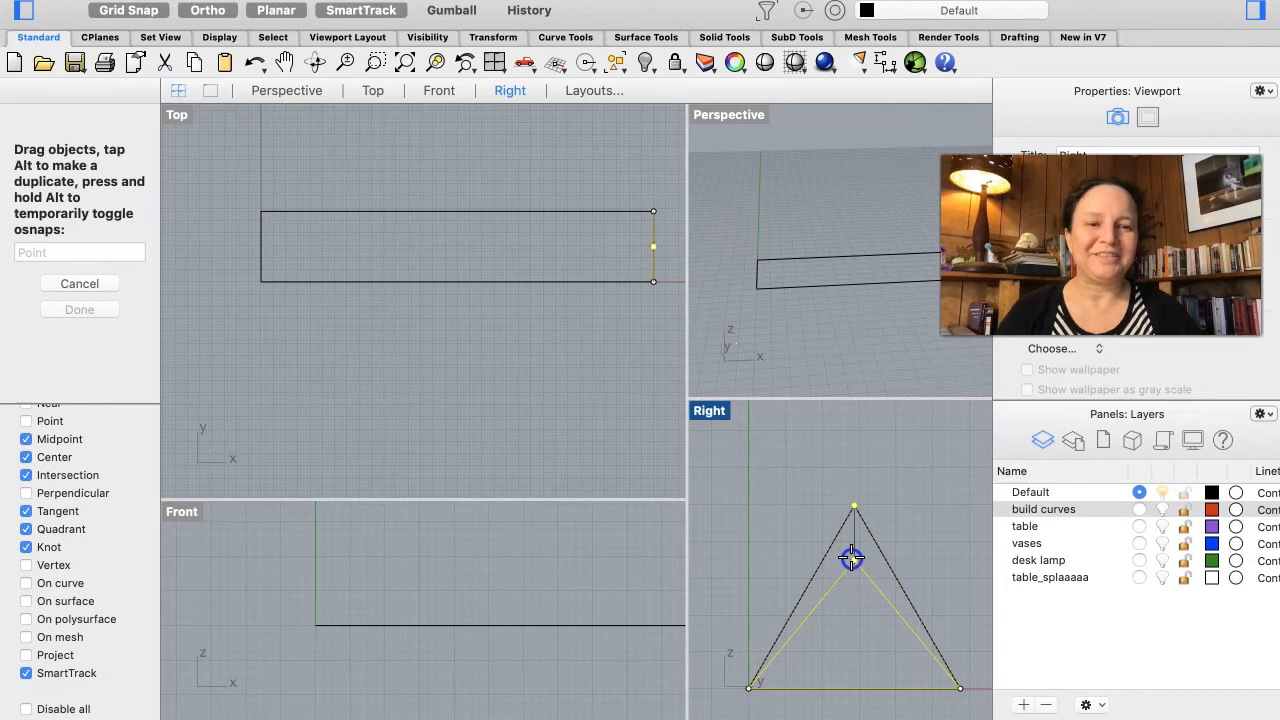
{"action": "left_click_drag", "start_coordinate": [851, 558], "coordinate": [851, 558]}
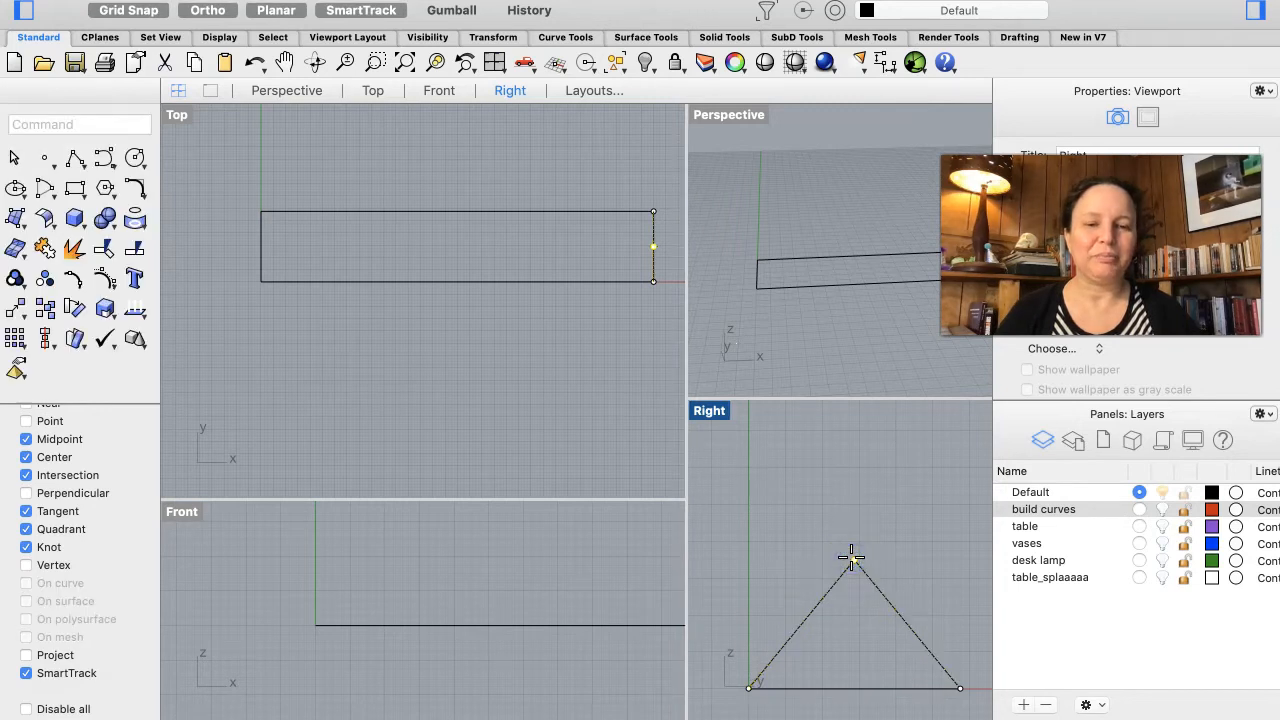
{"action": "left_click", "coordinate": [799, 522]}
{"action": "key", "text": "Escape"}
{"action": "scroll", "coordinate": [878, 245], "scroll_direction": "down", "scroll_amount": 8}
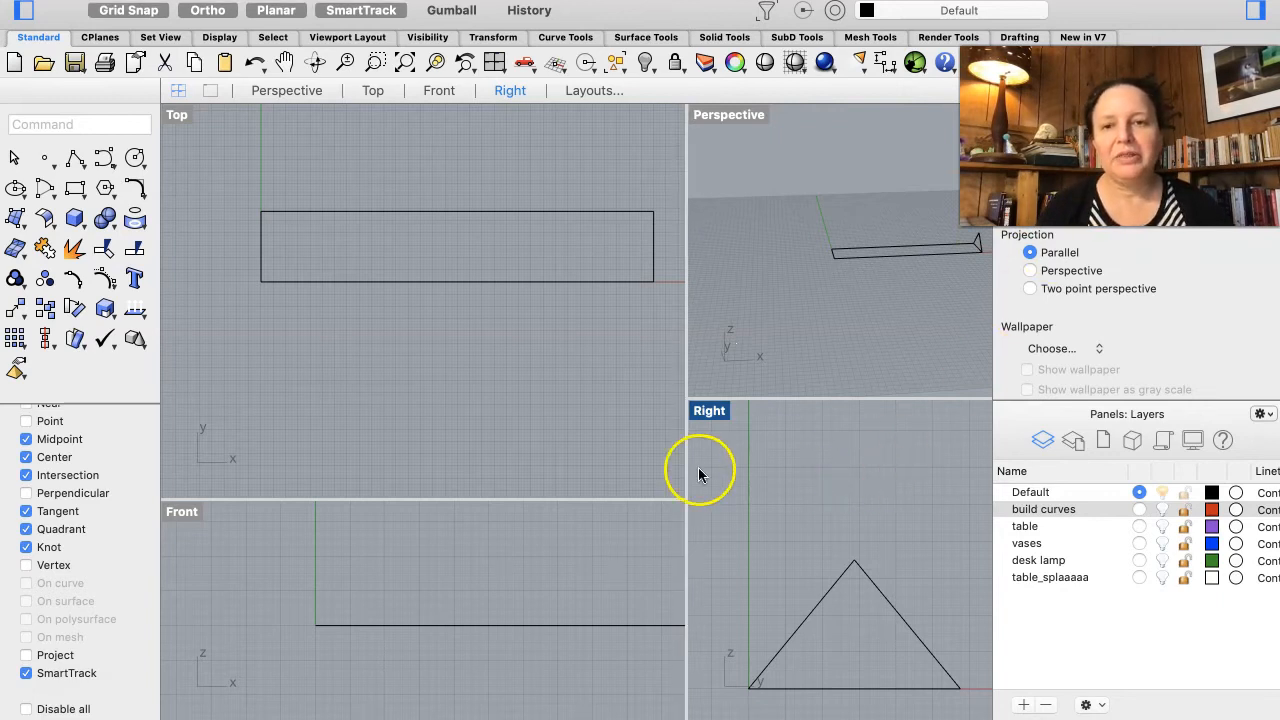
{"action": "scroll", "coordinate": [549, 594], "scroll_direction": "up", "scroll_amount": 3}
{"action": "scroll", "coordinate": [548, 597], "scroll_direction": "down", "scroll_amount": 5}
{"action": "scroll", "coordinate": [548, 597], "scroll_direction": "up", "scroll_amount": 3}
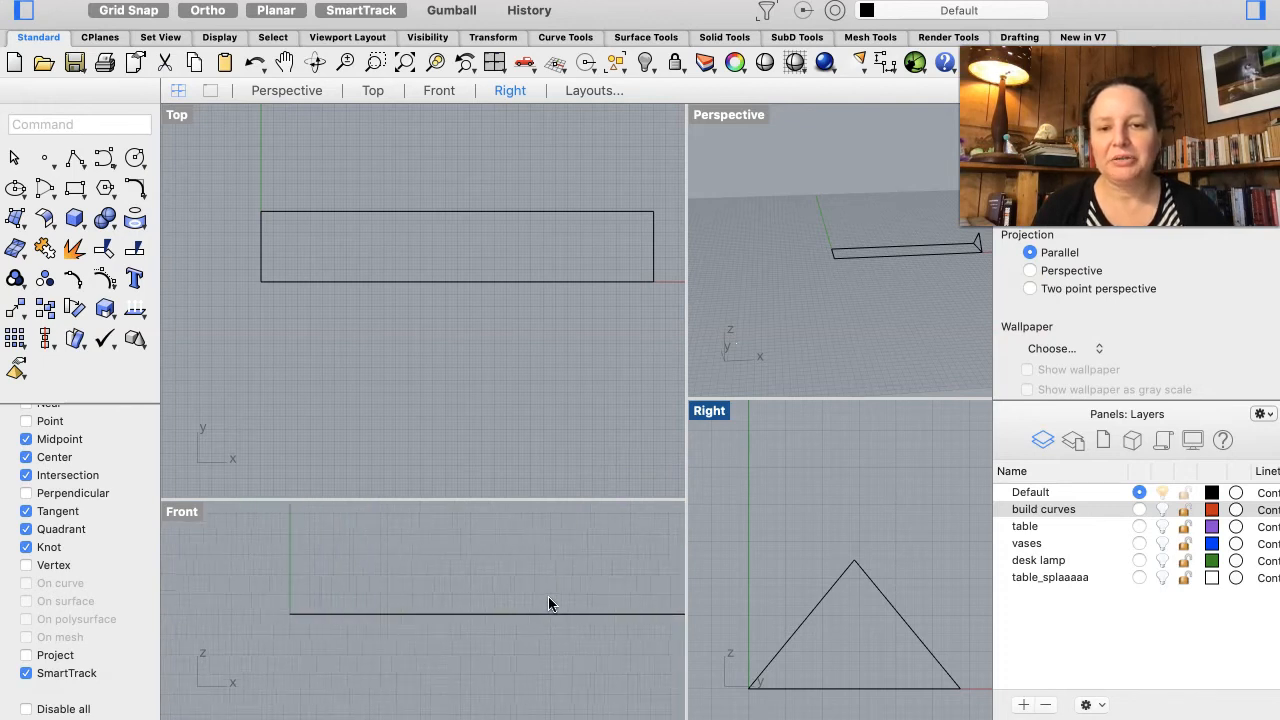
{"action": "scroll", "coordinate": [532, 668], "scroll_direction": "down", "scroll_amount": 2}
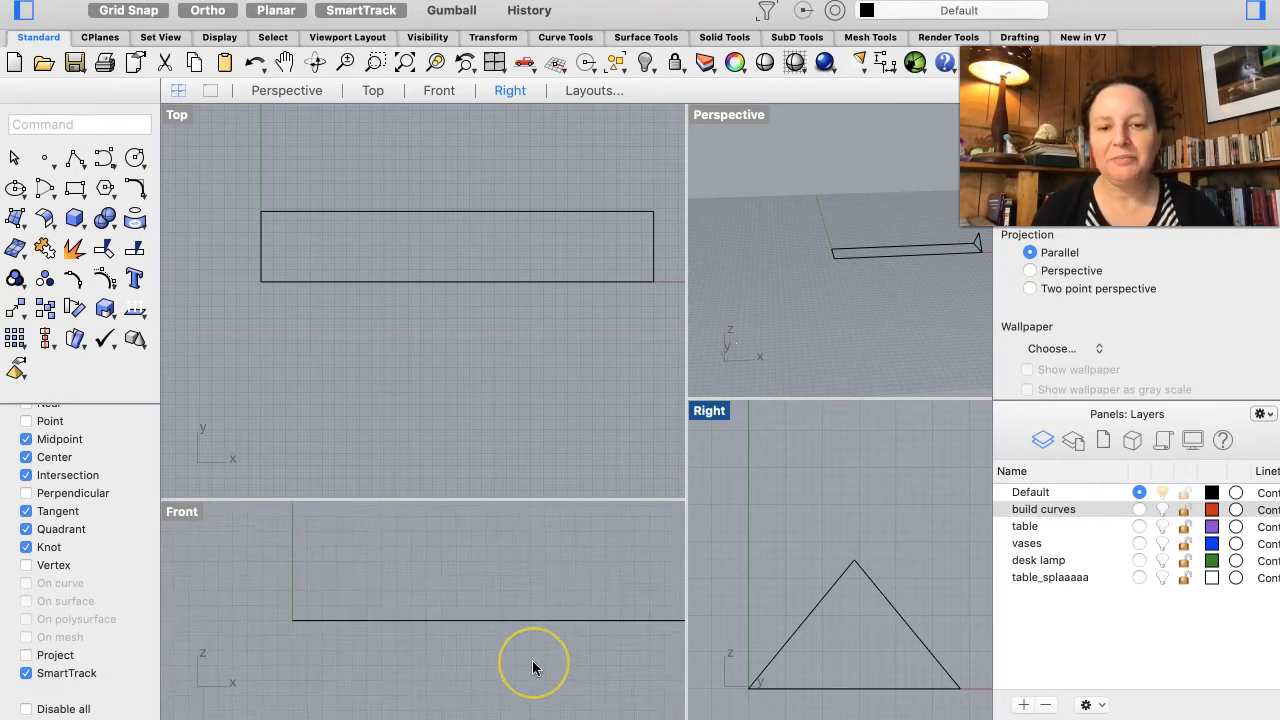
{"action": "scroll", "coordinate": [532, 668], "scroll_direction": "right", "scroll_amount": 2}
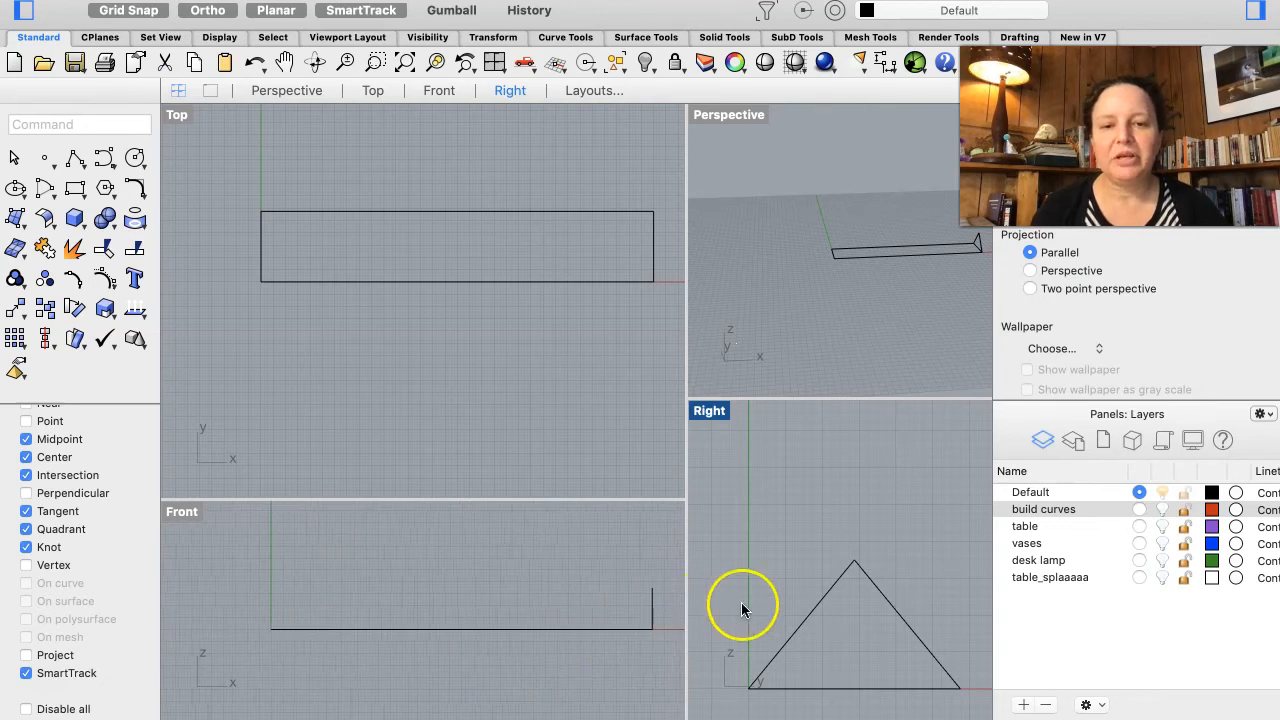
Step: Copy the triangle profile from the rectangle's one end to its opposite end so both ends carry a triangle
{"action": "left_click", "coordinate": [891, 605]}
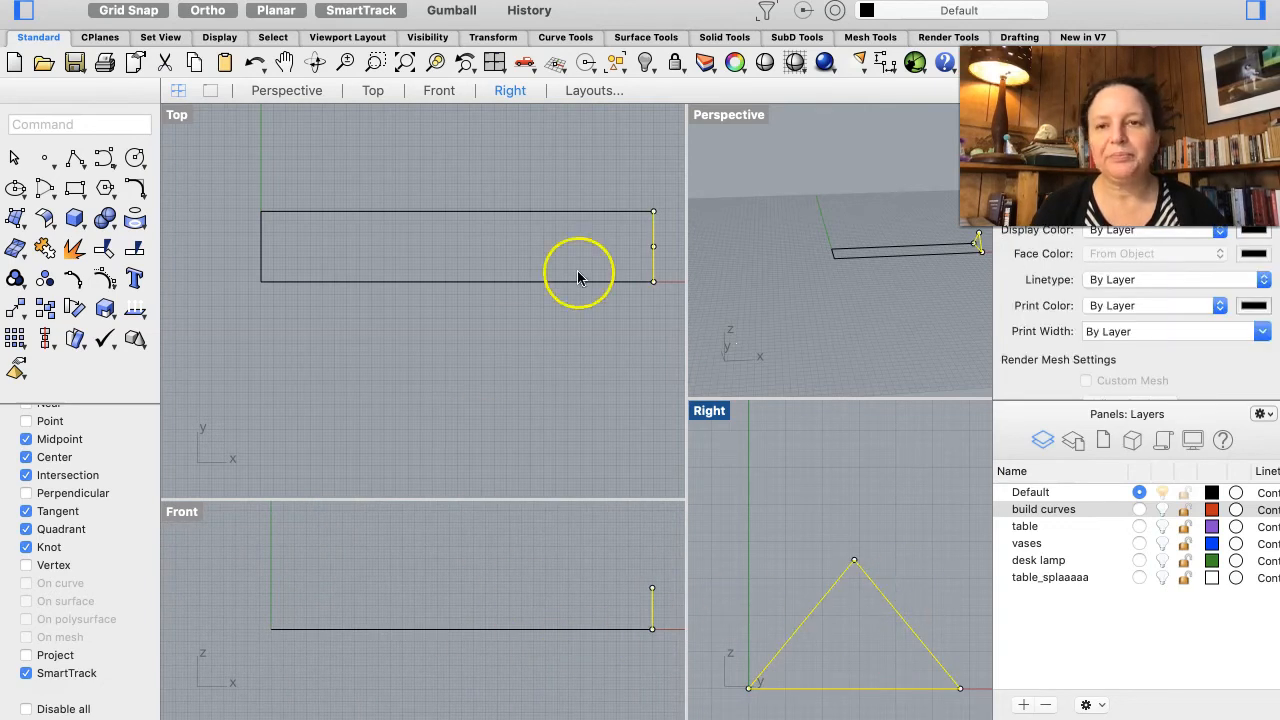
{"action": "left_click", "coordinate": [44, 310]}
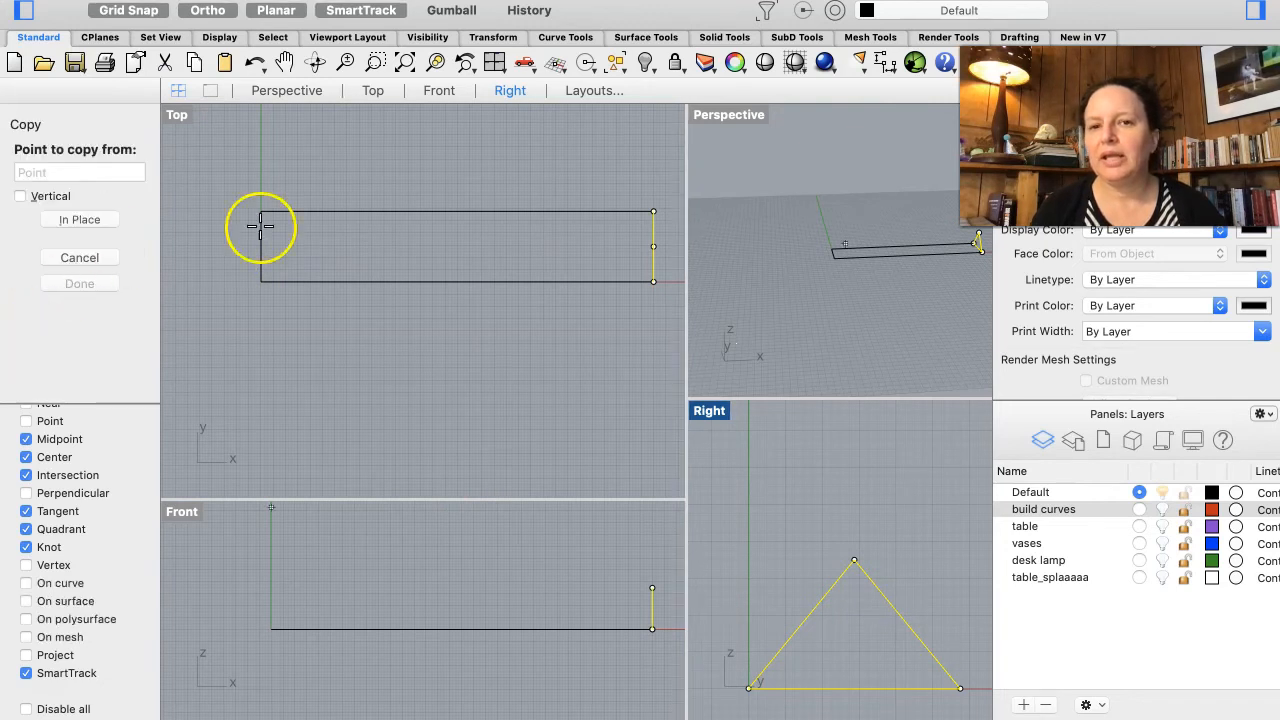
{"action": "left_click", "coordinate": [653, 630]}
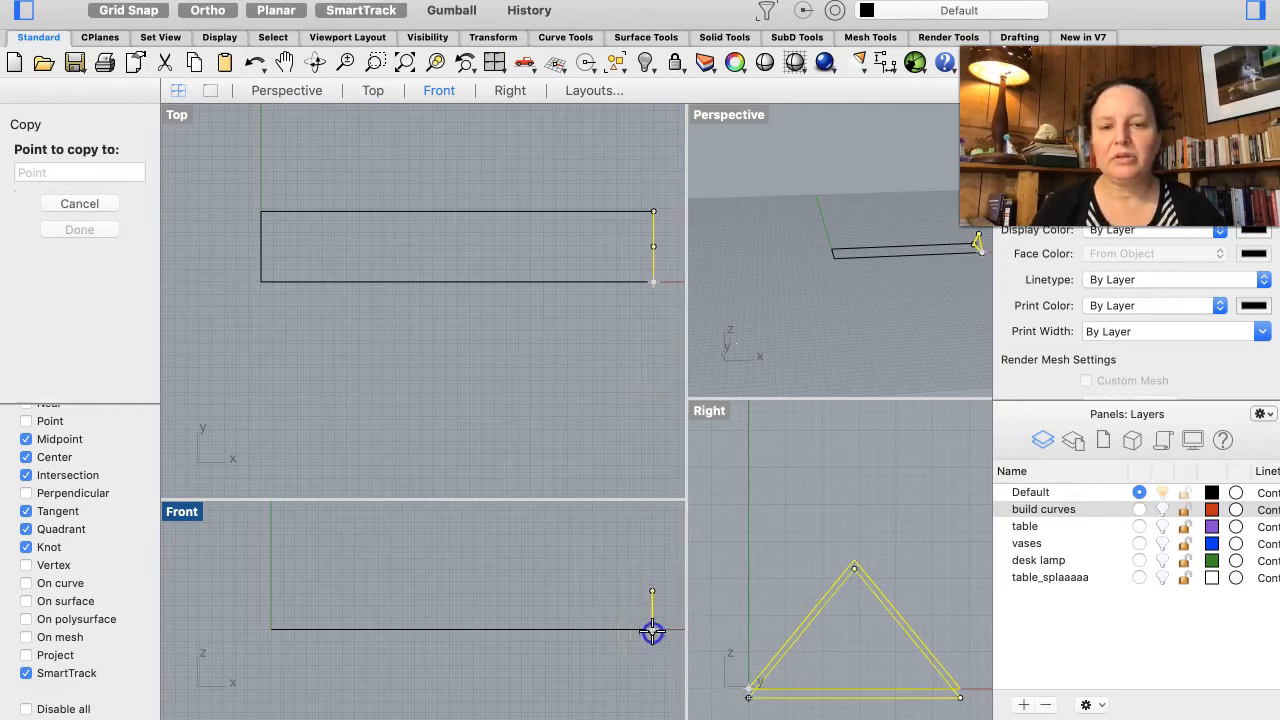
{"action": "left_click", "coordinate": [271, 628]}
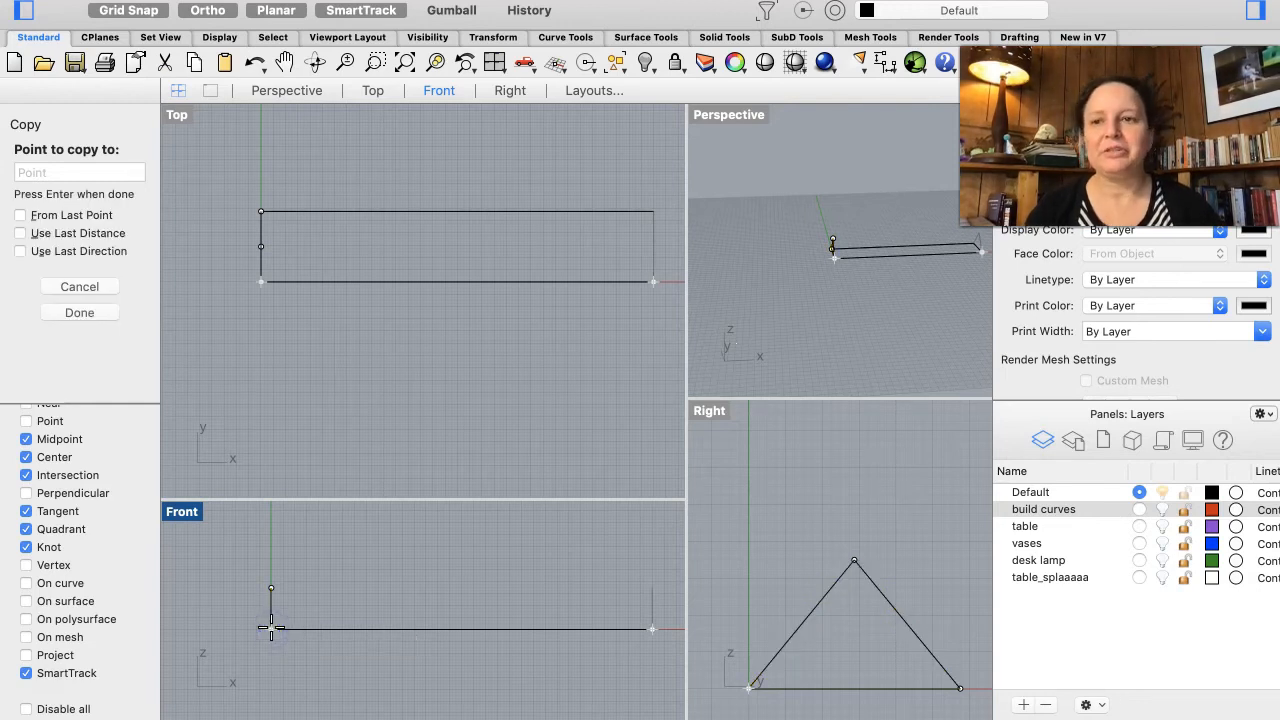
{"action": "key", "text": "Return"}
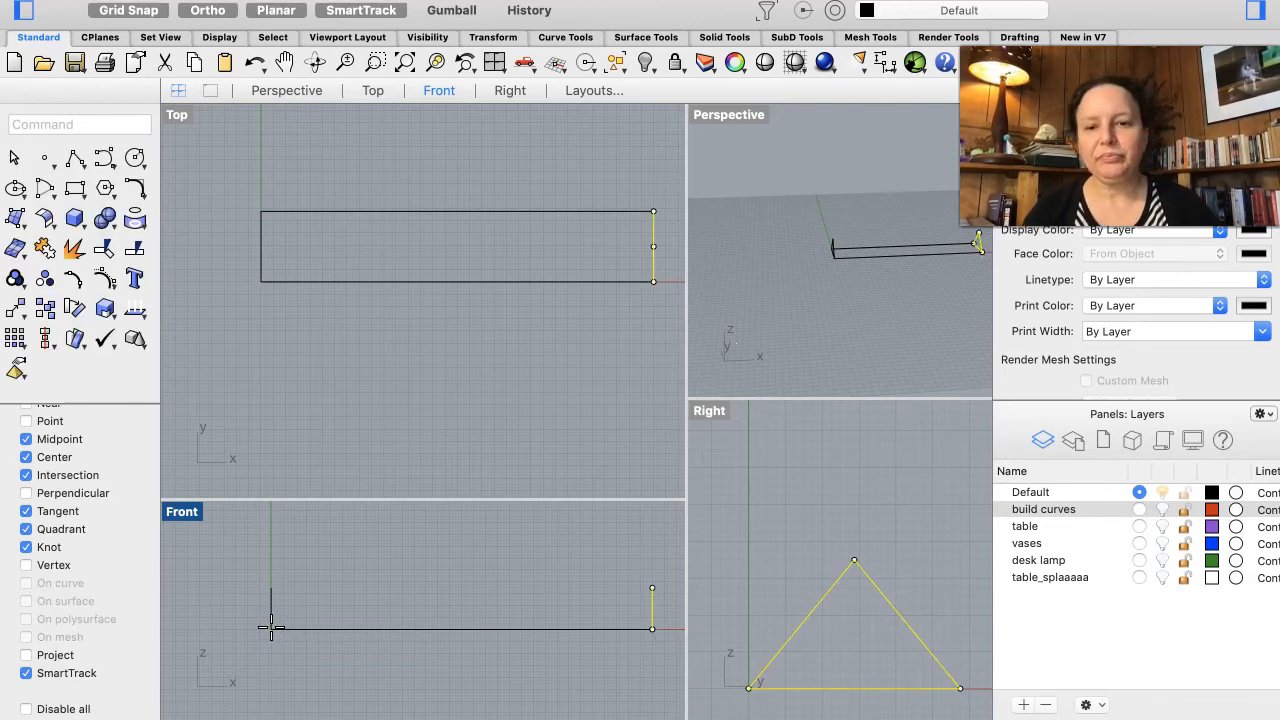
{"action": "left_click", "coordinate": [798, 553]}
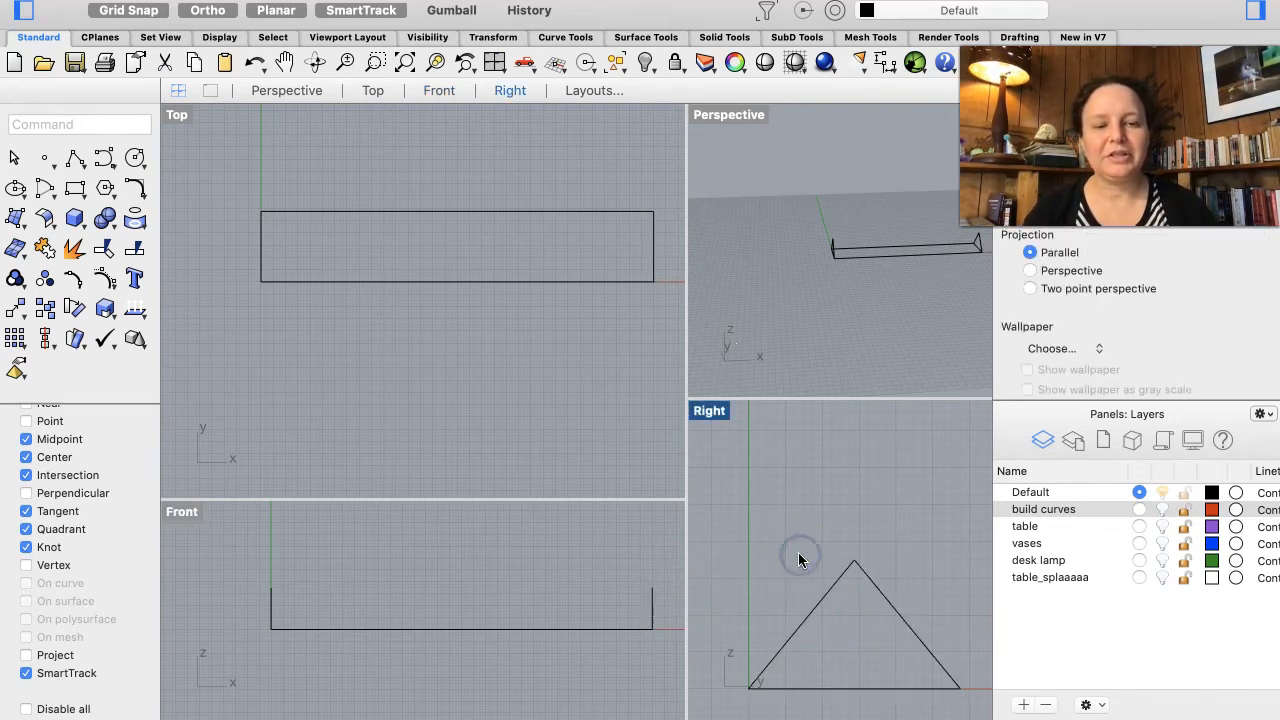
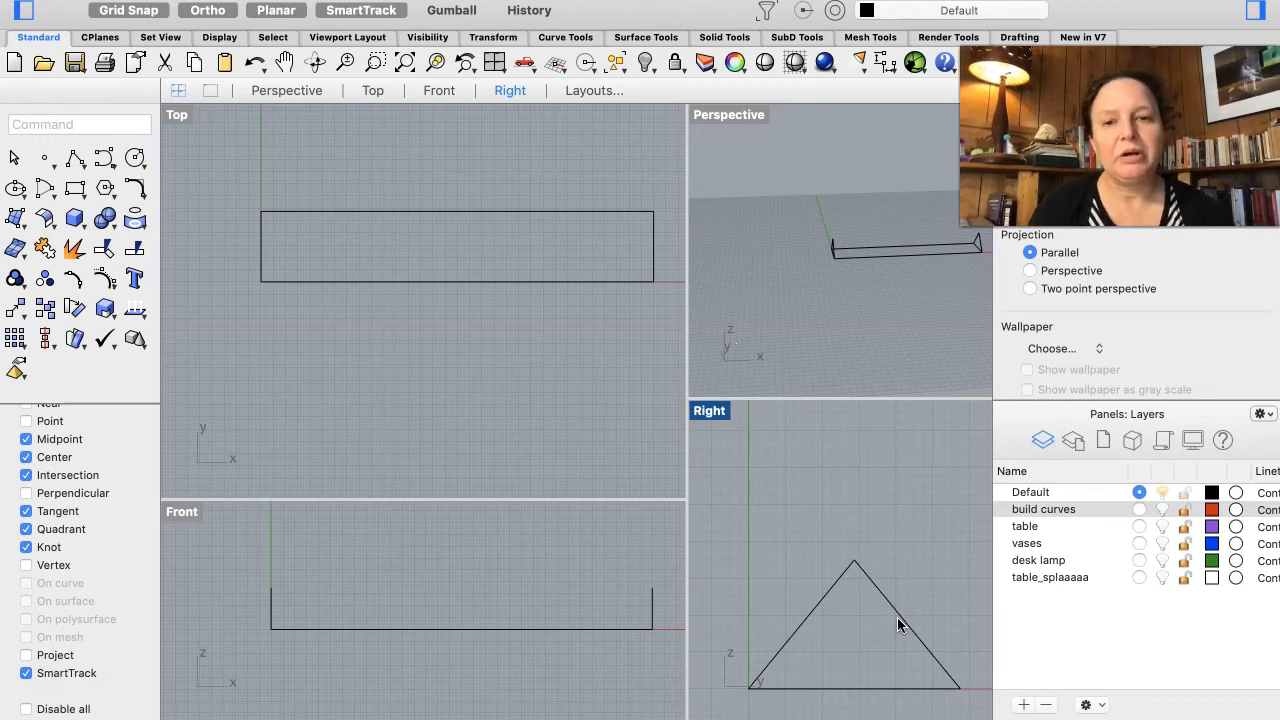
{"action": "right_click_drag", "start_coordinate": [859, 314], "coordinate": [845, 210]}
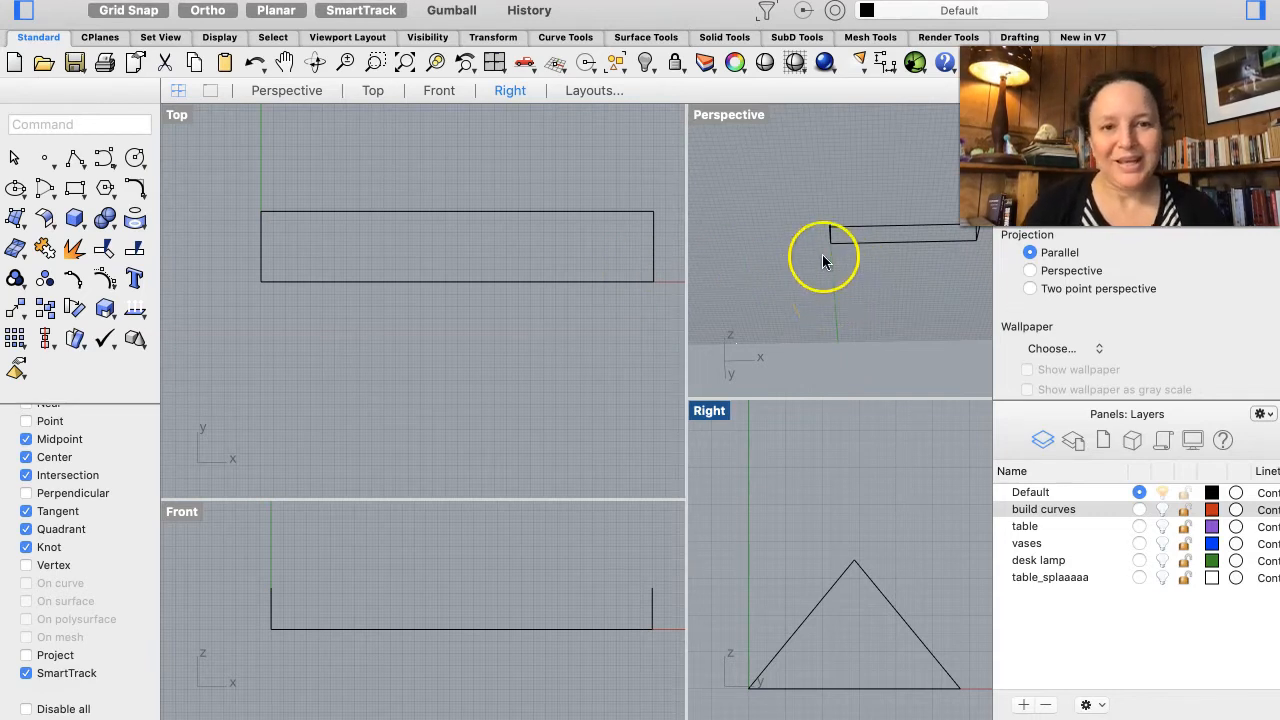
{"action": "left_click", "coordinate": [888, 604]}
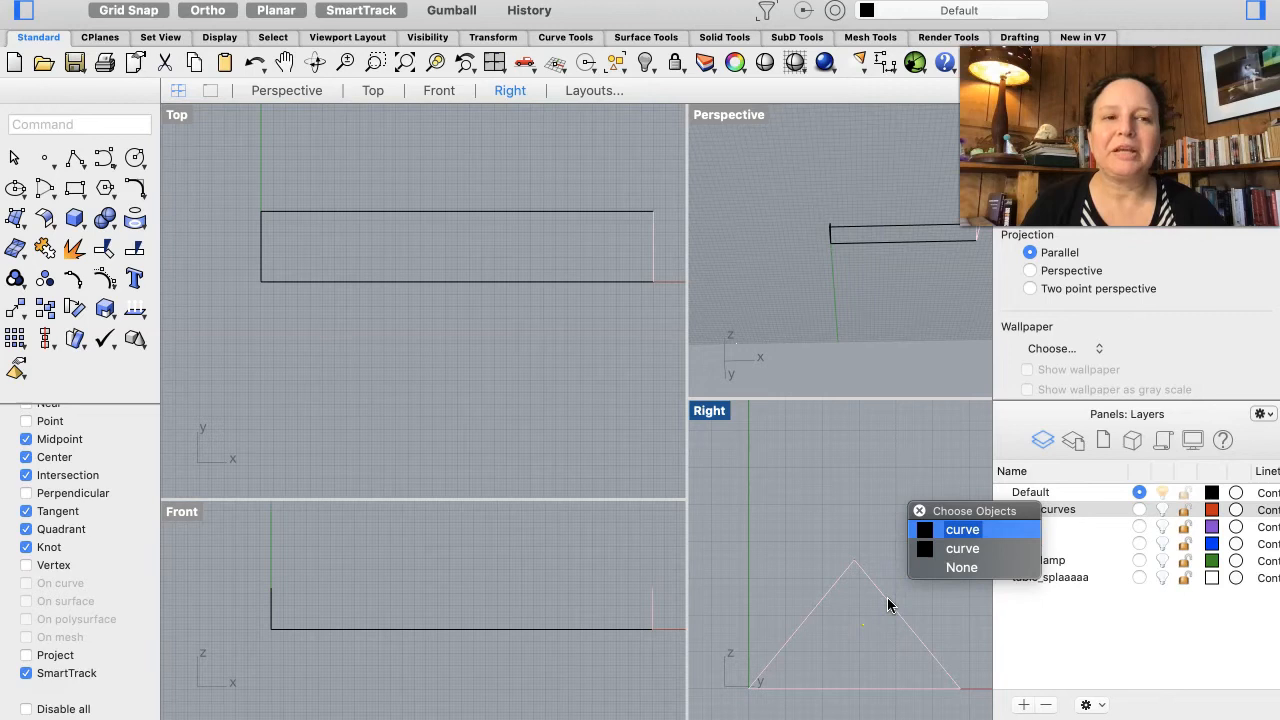
{"action": "left_click", "coordinate": [960, 568]}
{"action": "scroll", "coordinate": [856, 272], "scroll_direction": "up", "scroll_amount": 5}
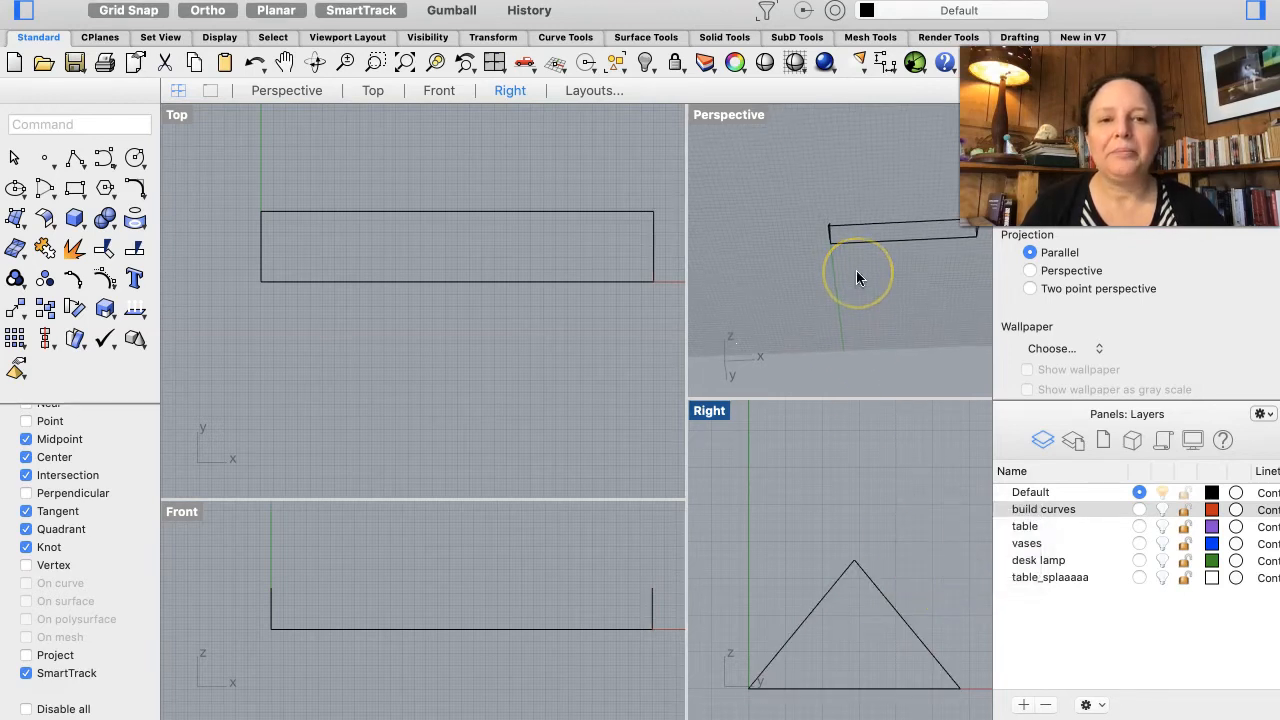
{"action": "scroll", "coordinate": [854, 264], "scroll_direction": "down", "scroll_amount": 5}
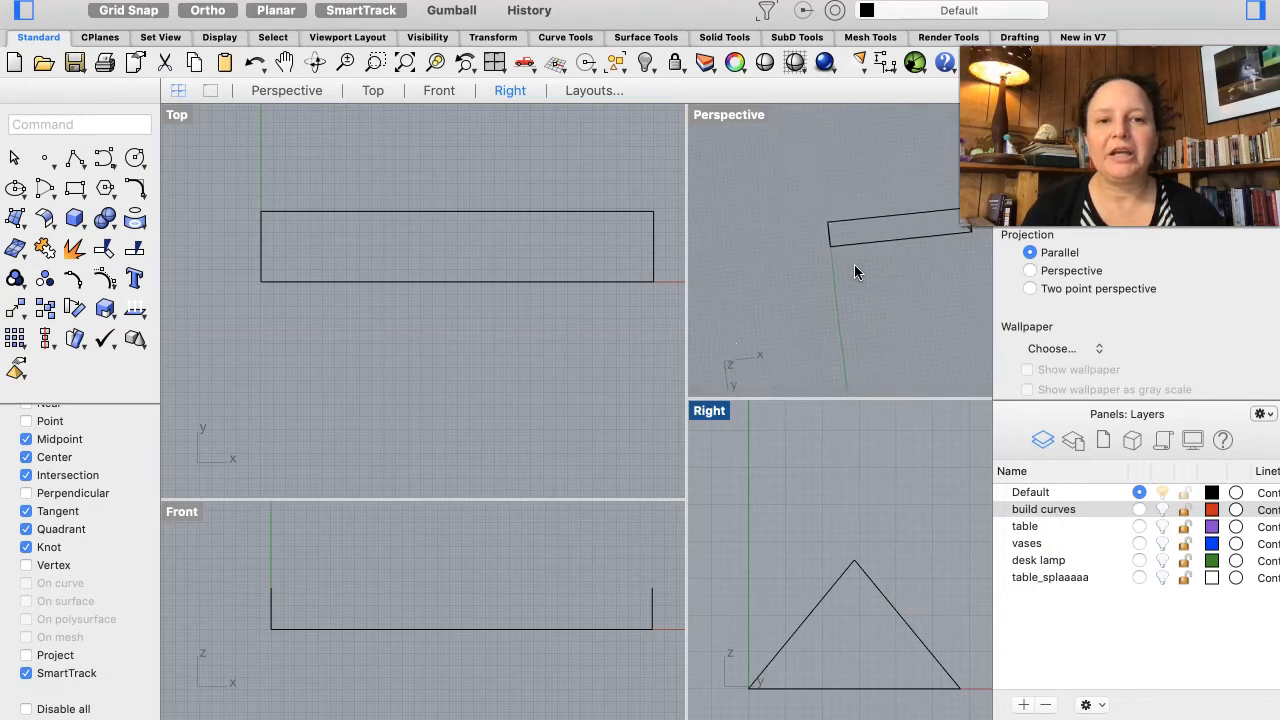
{"action": "scroll", "coordinate": [854, 264], "scroll_direction": "up", "scroll_amount": 3}
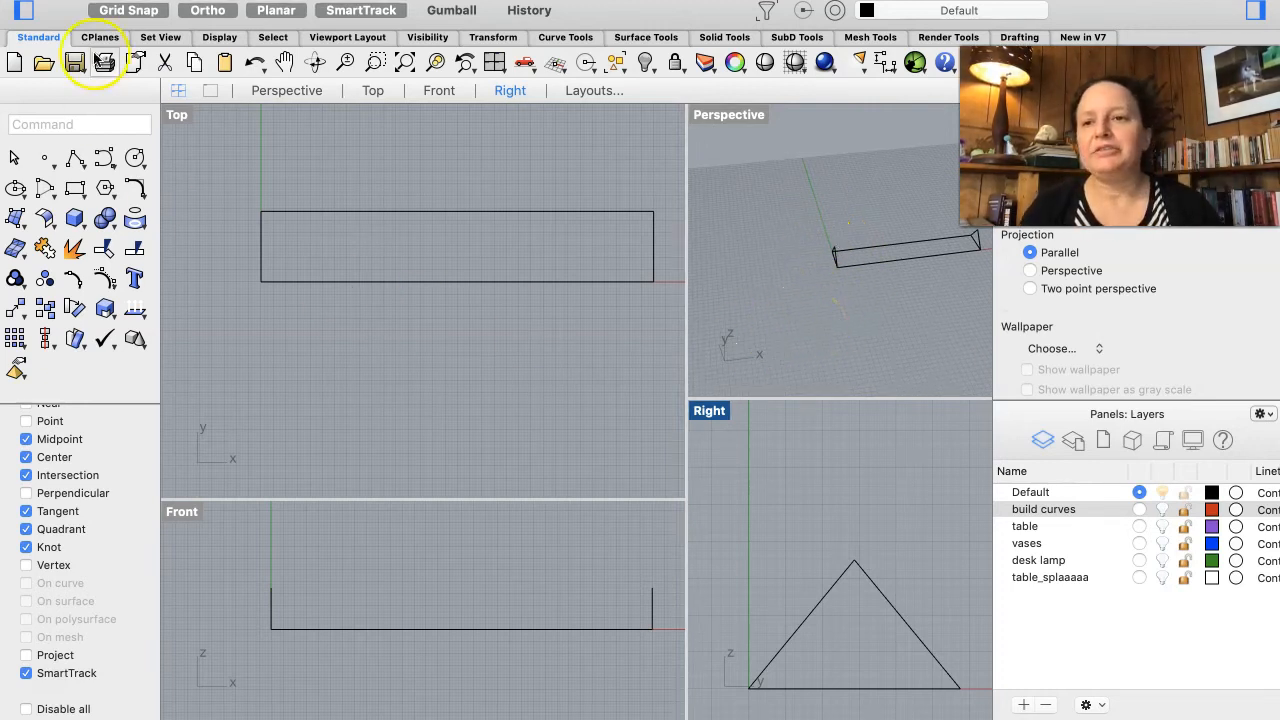
Step: Draw a ridge line with Polyline connecting the apexes of the two triangle profiles in the Front view
{"action": "left_click", "coordinate": [75, 158]}
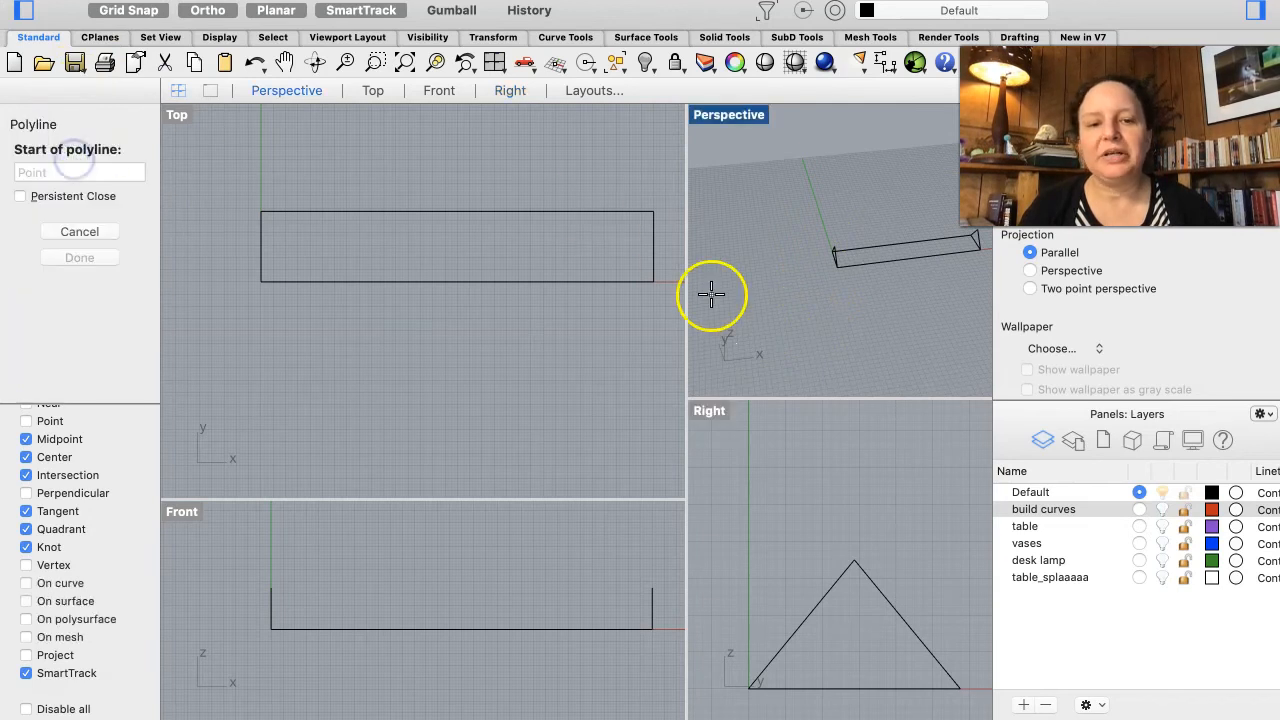
{"action": "left_click", "coordinate": [650, 587]}
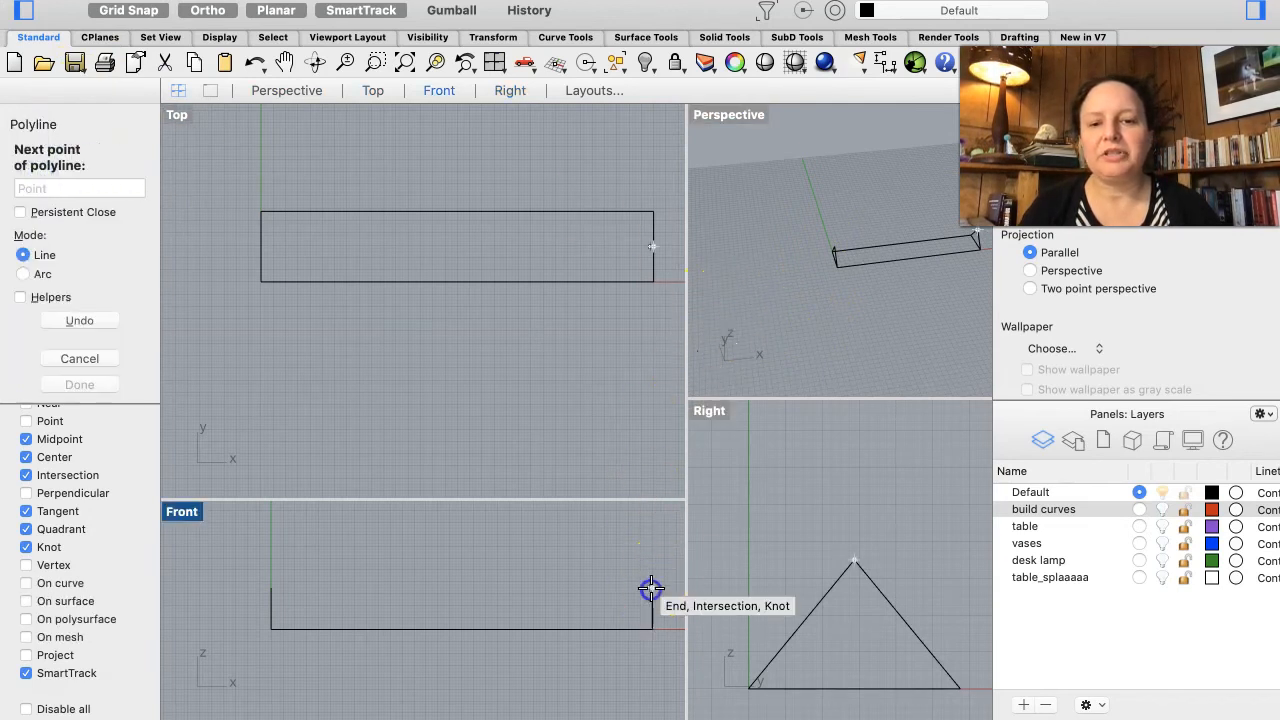
{"action": "left_click", "coordinate": [267, 583]}
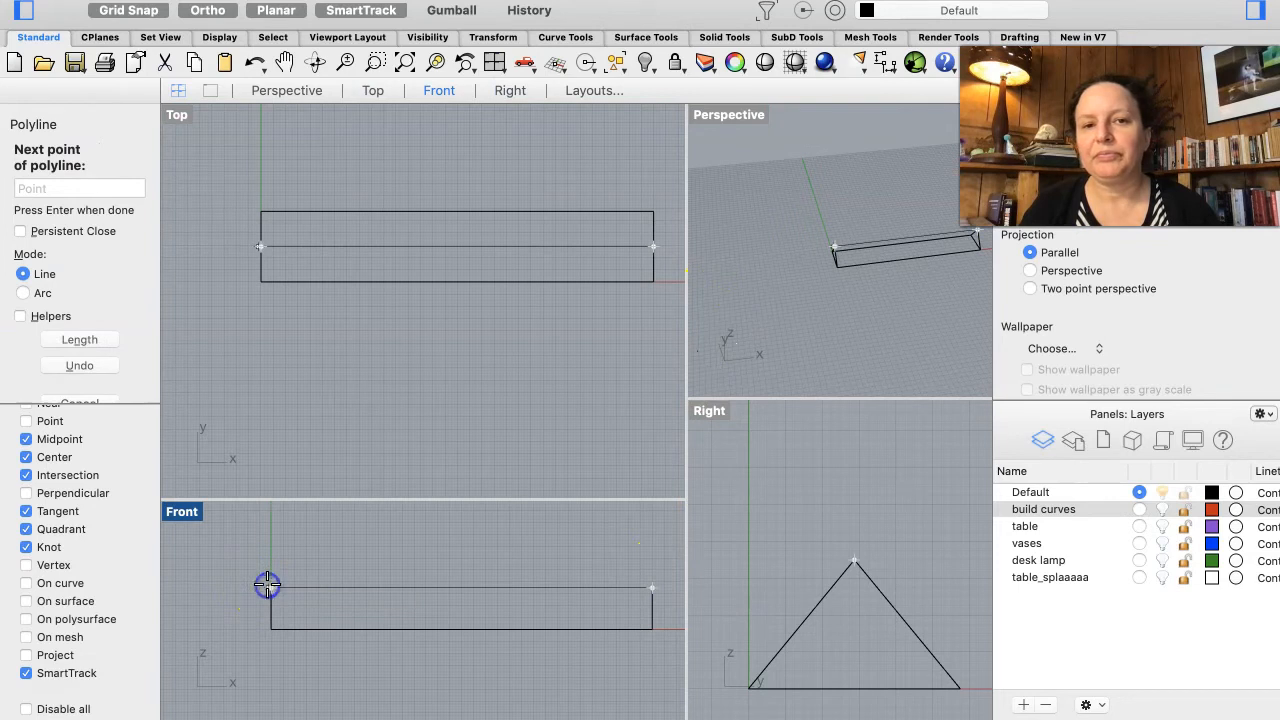
{"action": "key", "text": "Return"}
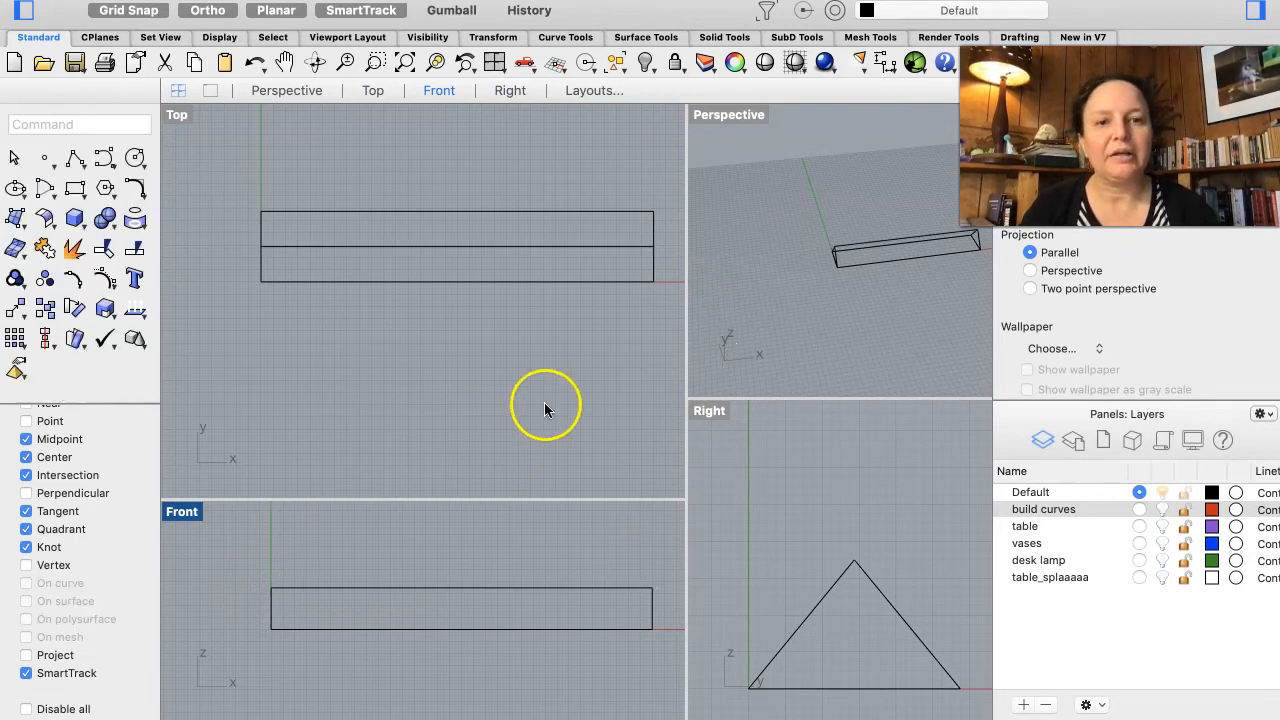
Step: Widen the Perspective viewport and orbit and zoom to inspect the triangle-ended shade frame
{"action": "scroll", "coordinate": [855, 279], "scroll_direction": "right", "scroll_amount": 5}
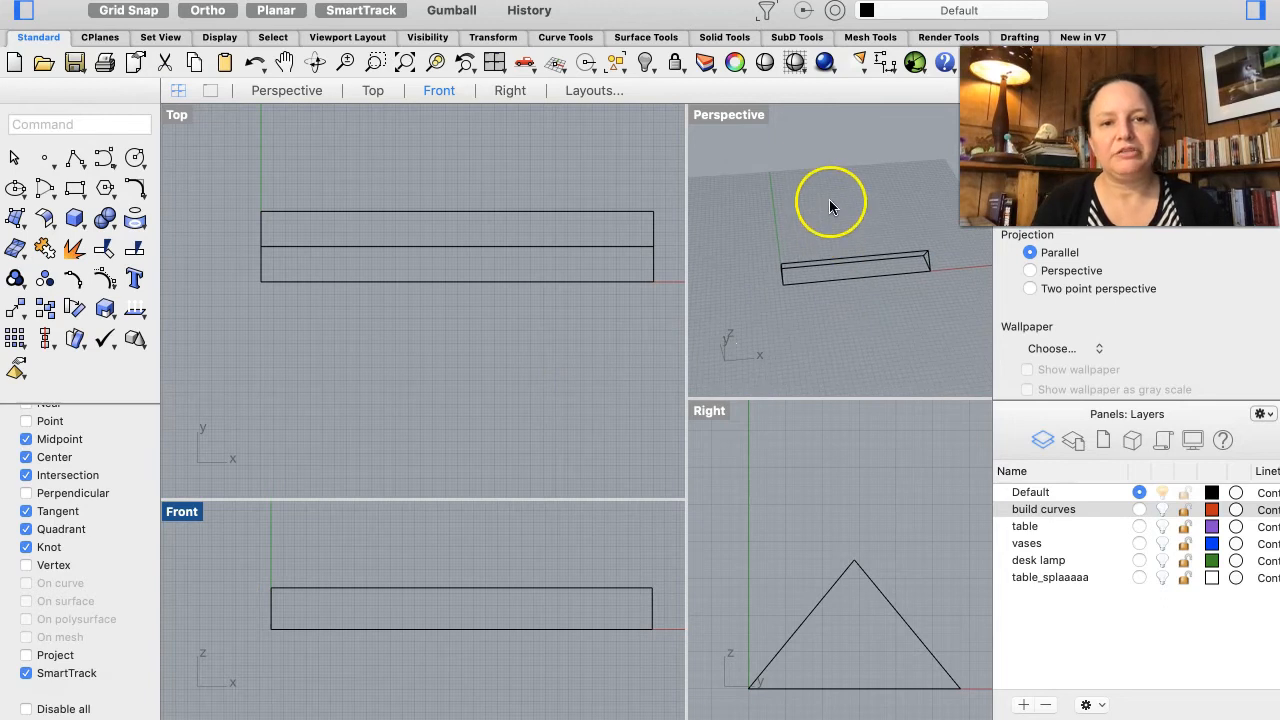
{"action": "scroll", "coordinate": [851, 277], "scroll_direction": "up", "scroll_amount": 3}
{"action": "scroll", "coordinate": [851, 278], "scroll_direction": "up", "scroll_amount": 2}
{"action": "scroll", "coordinate": [851, 278], "scroll_direction": "down", "scroll_amount": 2}
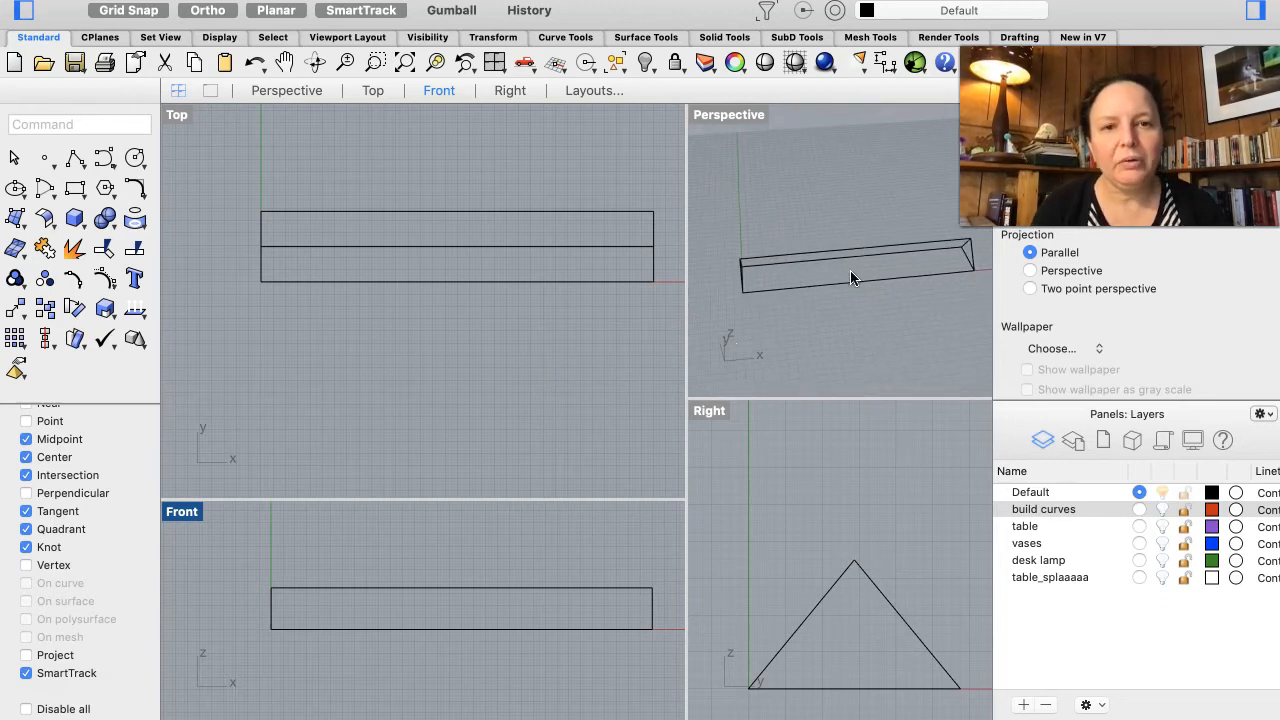
{"action": "left_click_drag", "start_coordinate": [685, 305], "coordinate": [586, 300]}
{"action": "scroll", "coordinate": [485, 551], "scroll_direction": "right", "scroll_amount": 3}
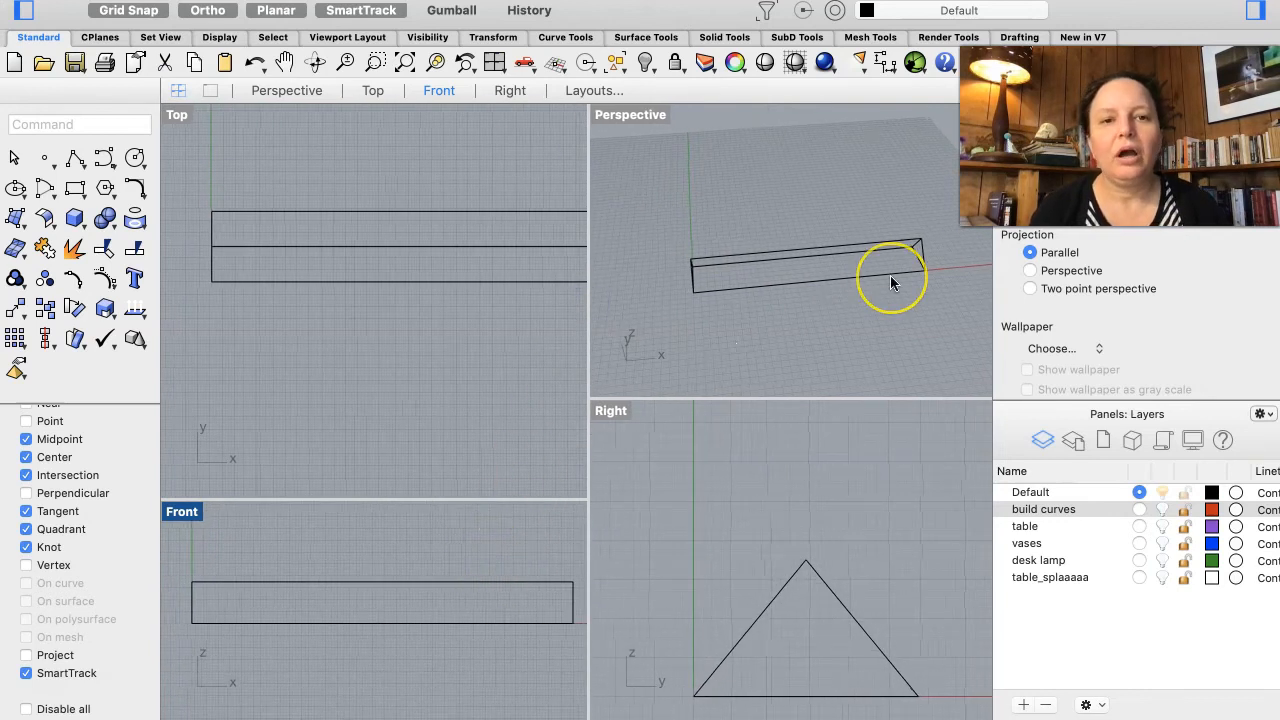
{"action": "scroll", "coordinate": [890, 276], "scroll_direction": "down", "scroll_amount": 5}
{"action": "scroll", "coordinate": [890, 275], "scroll_direction": "down", "scroll_amount": 3}
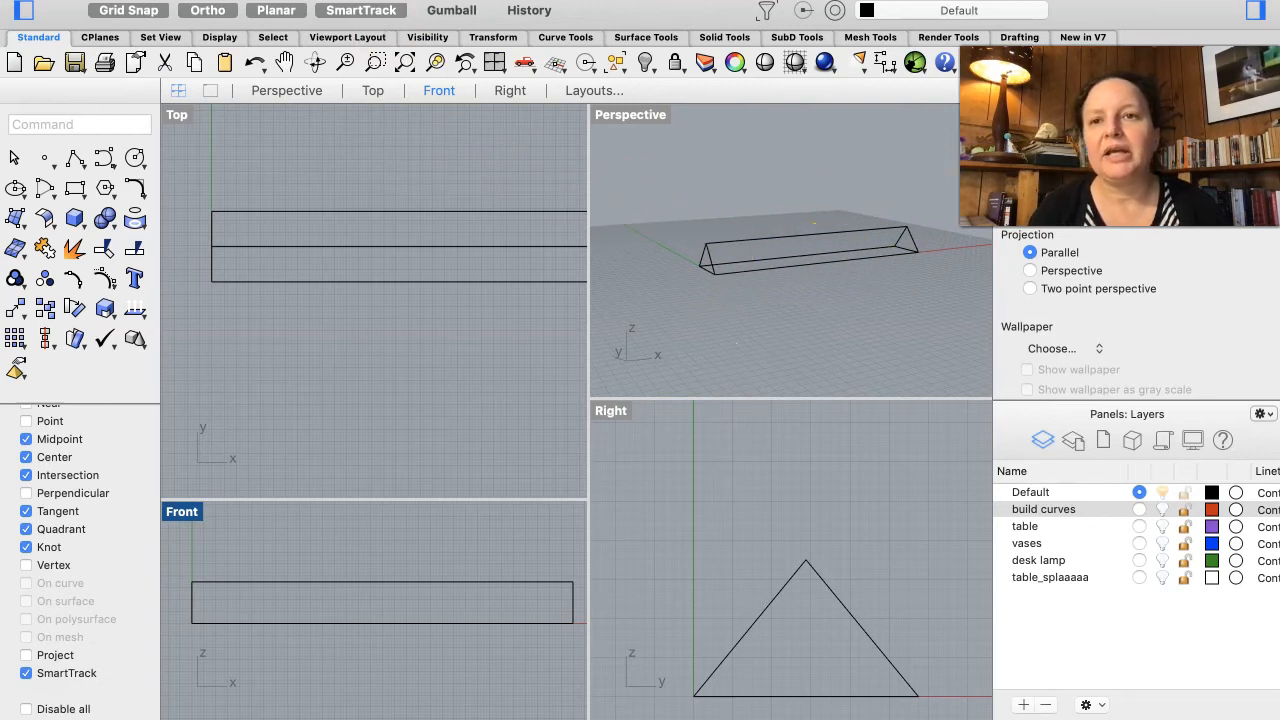
Step: Create a planar surface from the near triangle profile, then undo it
{"action": "left_click", "coordinate": [340, 1]}
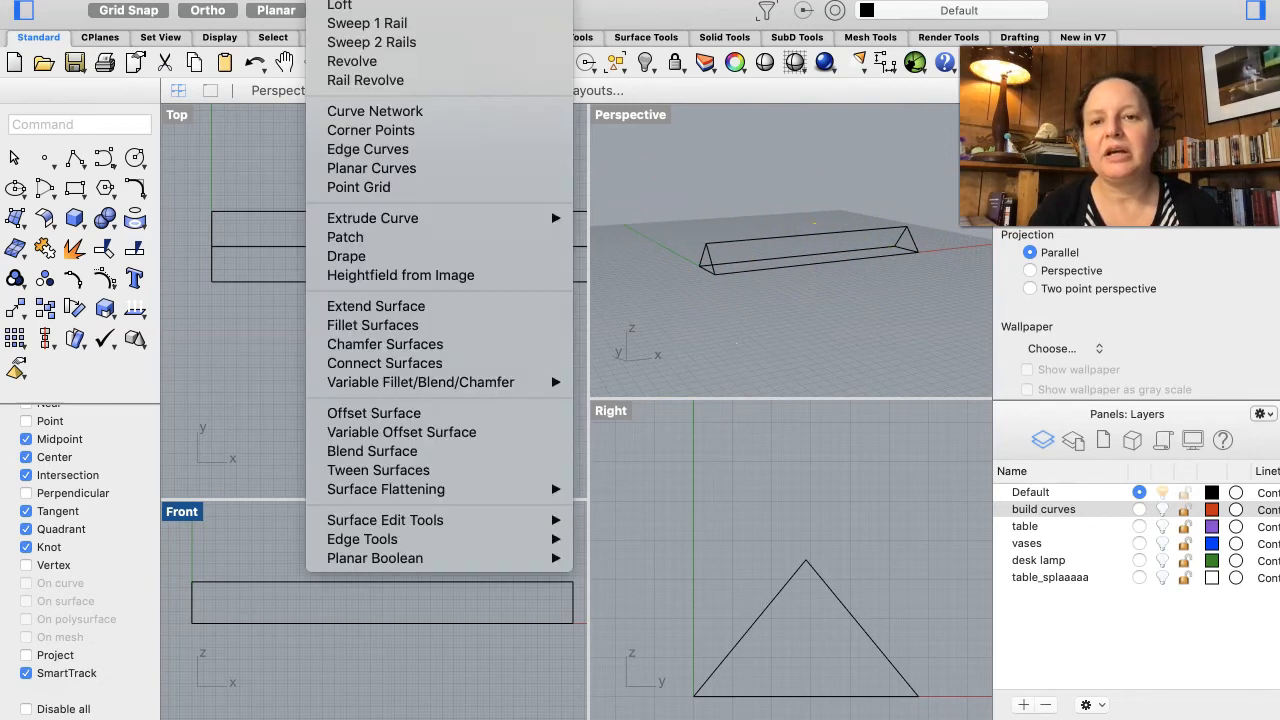
{"action": "left_click", "coordinate": [369, 170]}
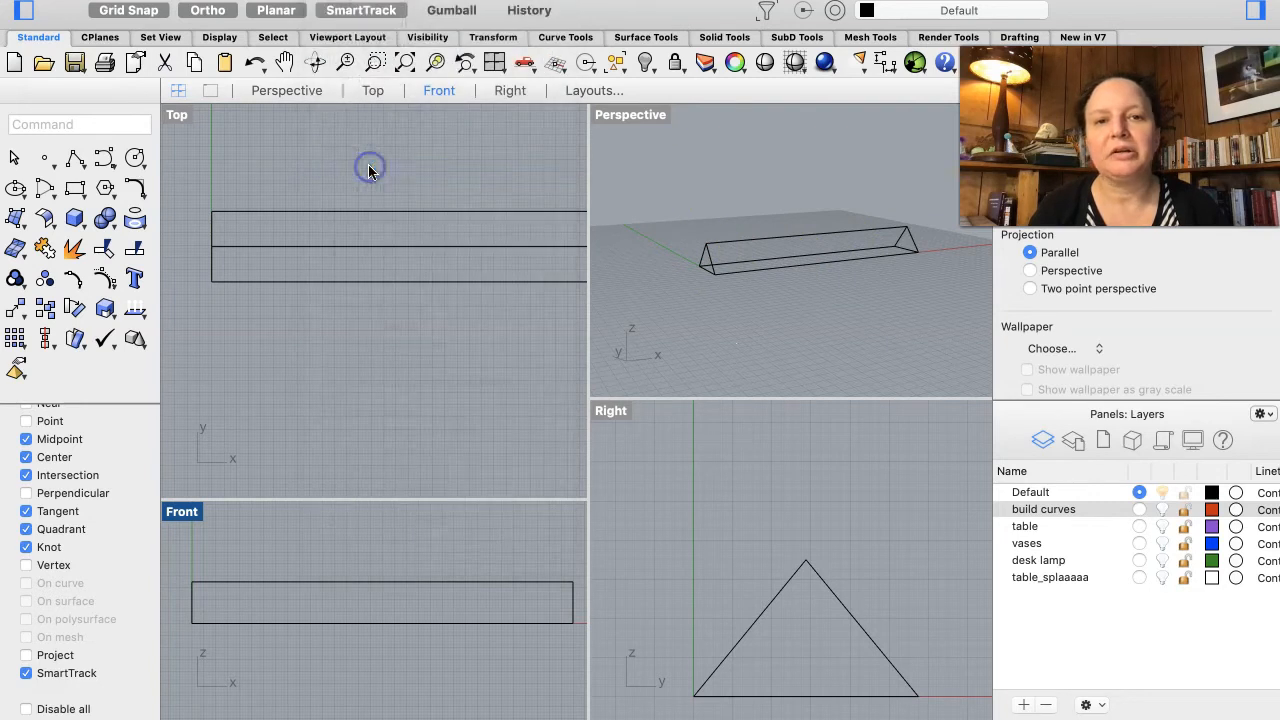
{"action": "left_click", "coordinate": [711, 263]}
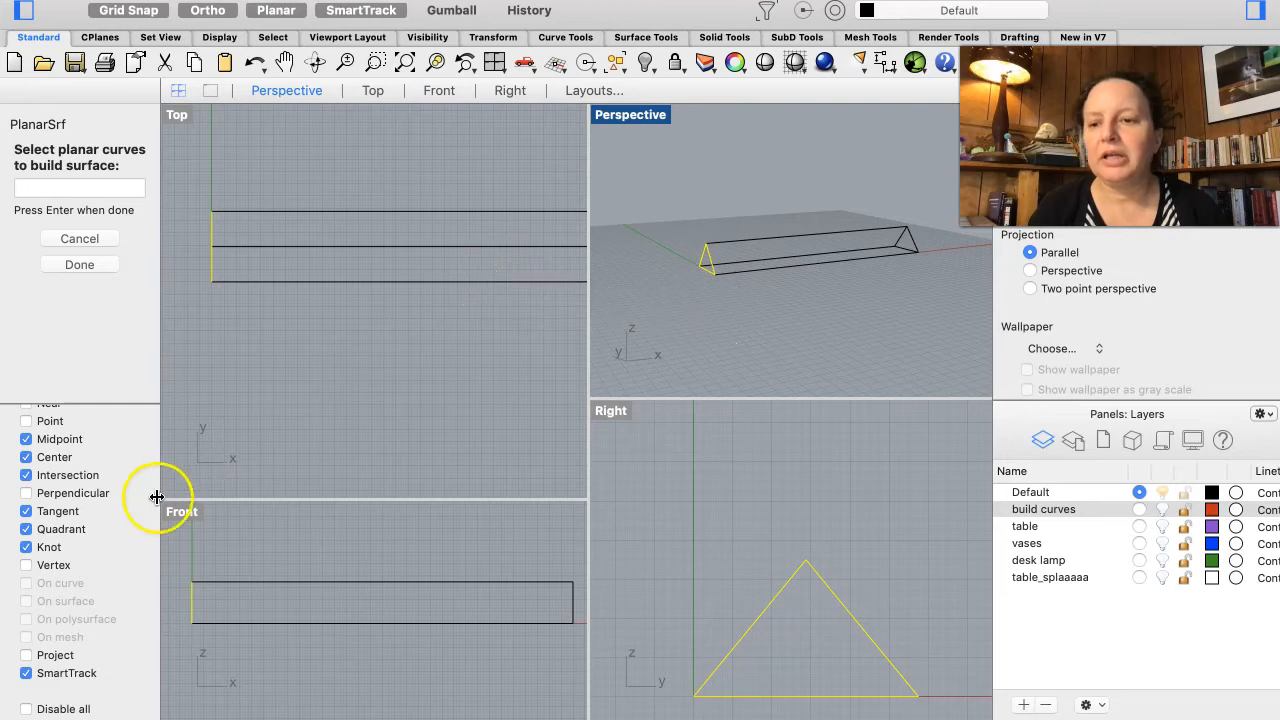
{"action": "left_click", "coordinate": [103, 263]}
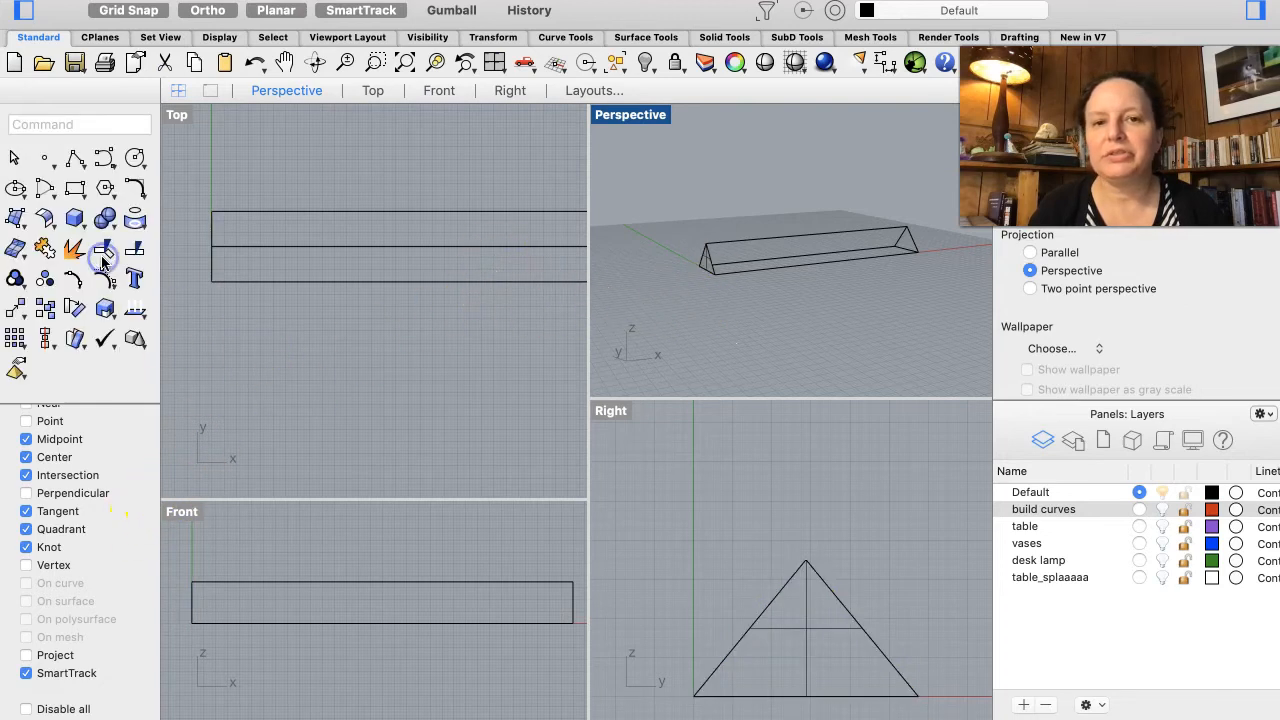
{"action": "key", "text": "super+z"}
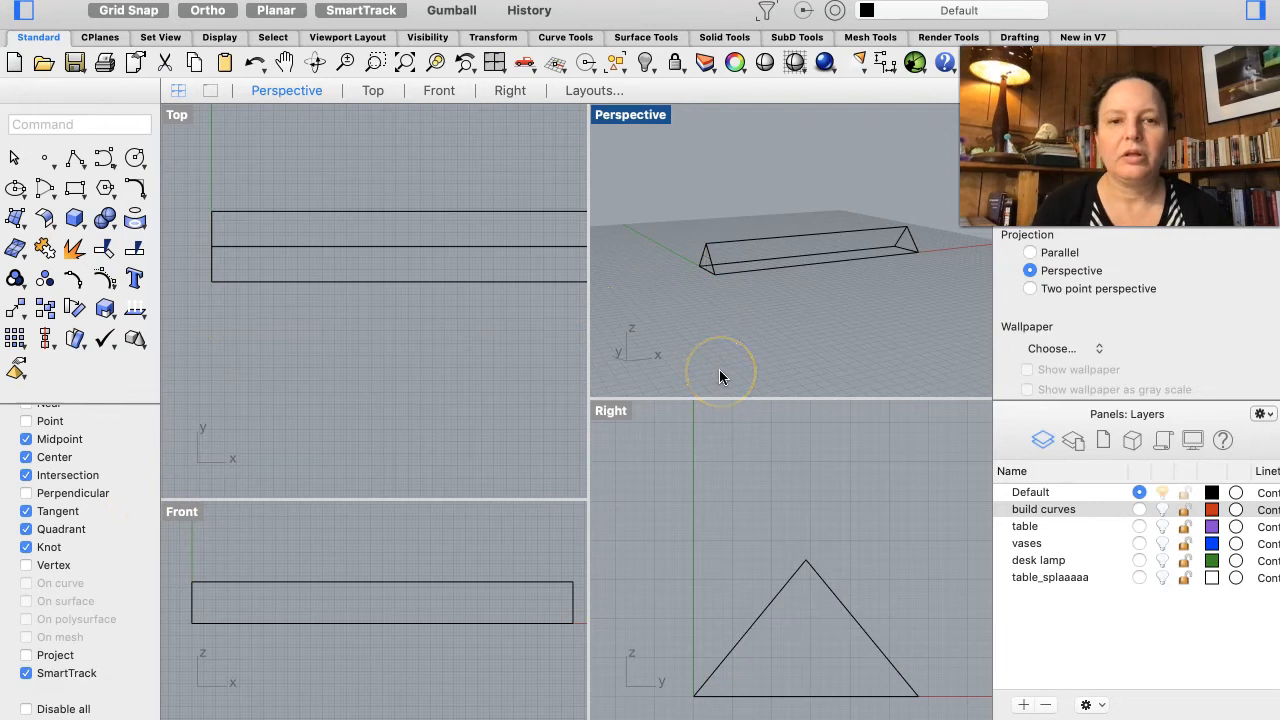
{"action": "left_click", "coordinate": [711, 264]}
{"action": "left_click", "coordinate": [806, 292]}
{"action": "left_click", "coordinate": [913, 246], "text": "shift"}
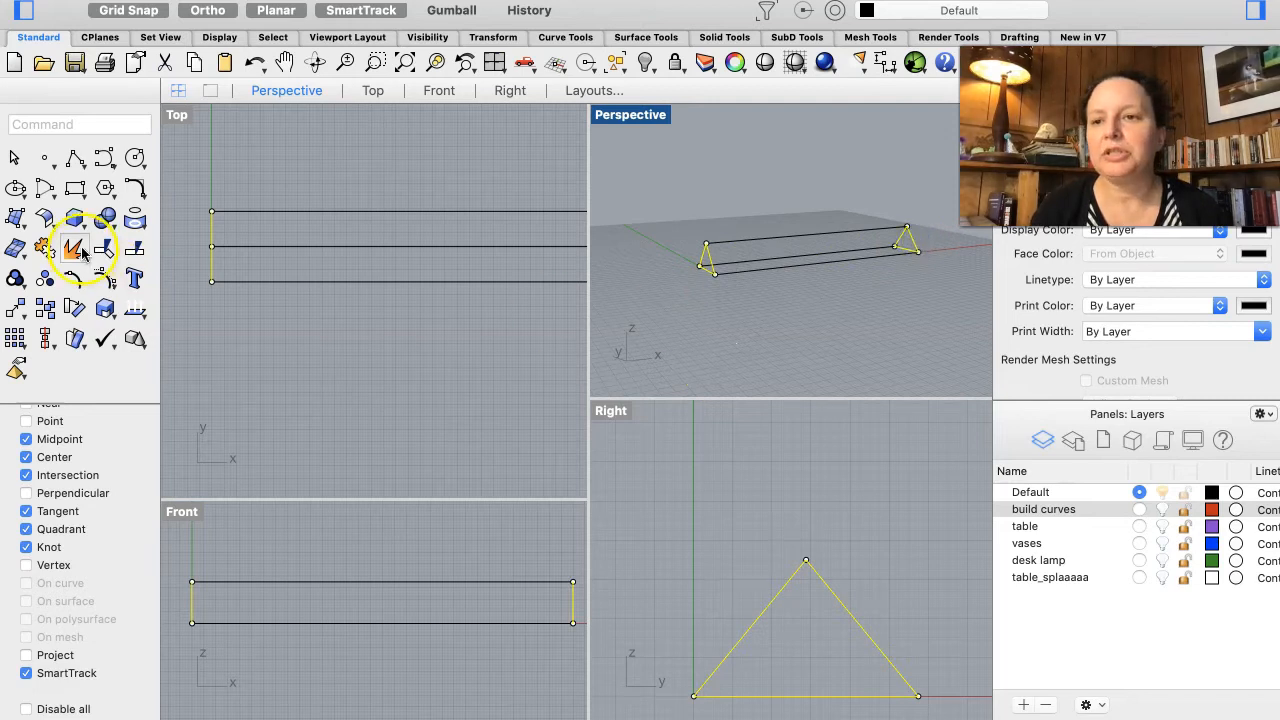
{"action": "left_click", "coordinate": [733, 316]}
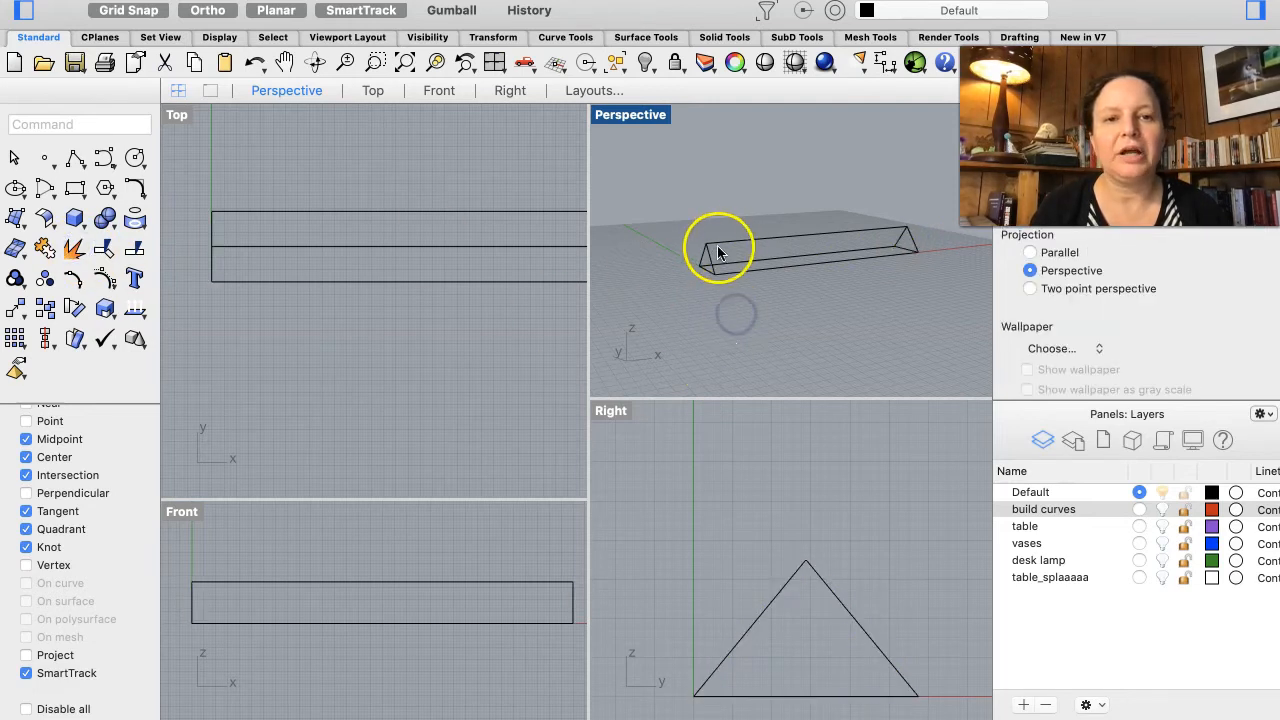
Step: Select the rectangle and triangle profiles and explode them into separate segments
{"action": "left_click", "coordinate": [712, 263]}
{"action": "left_click", "coordinate": [750, 242], "text": "shift"}
{"action": "left_click", "coordinate": [746, 269], "text": "shift"}
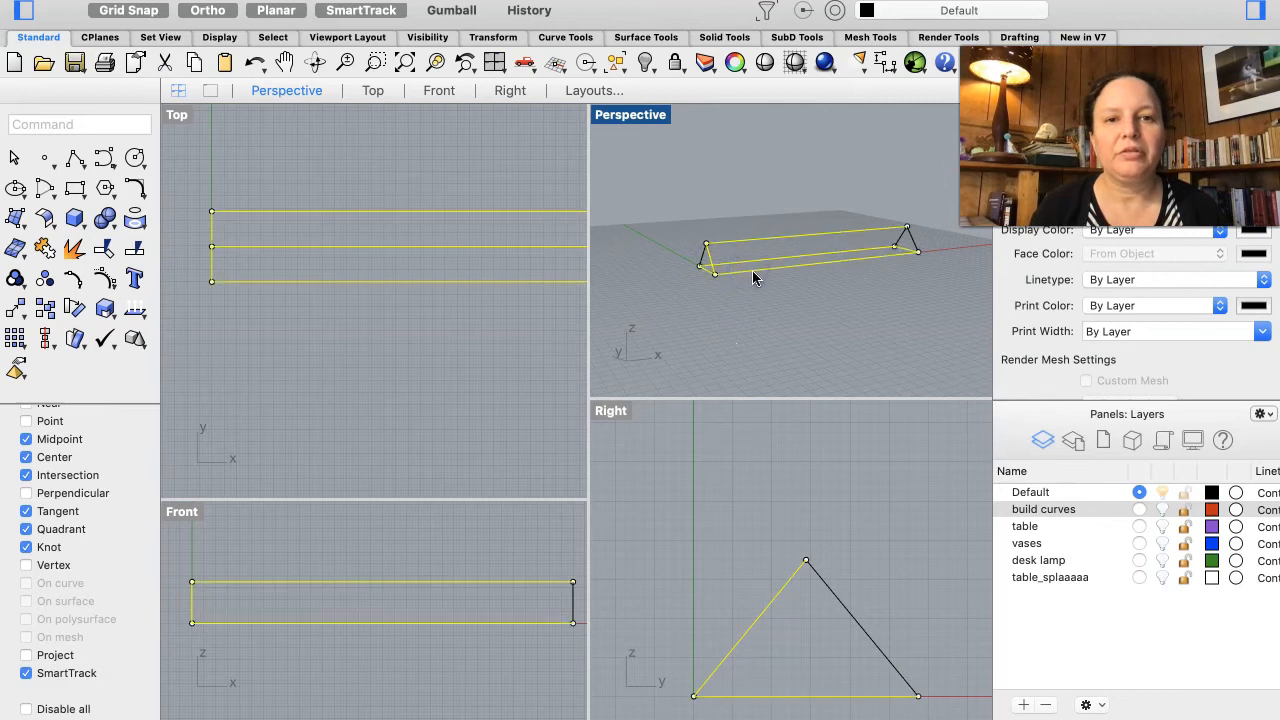
{"action": "left_click", "coordinate": [76, 248]}
{"action": "left_click", "coordinate": [628, 337]}
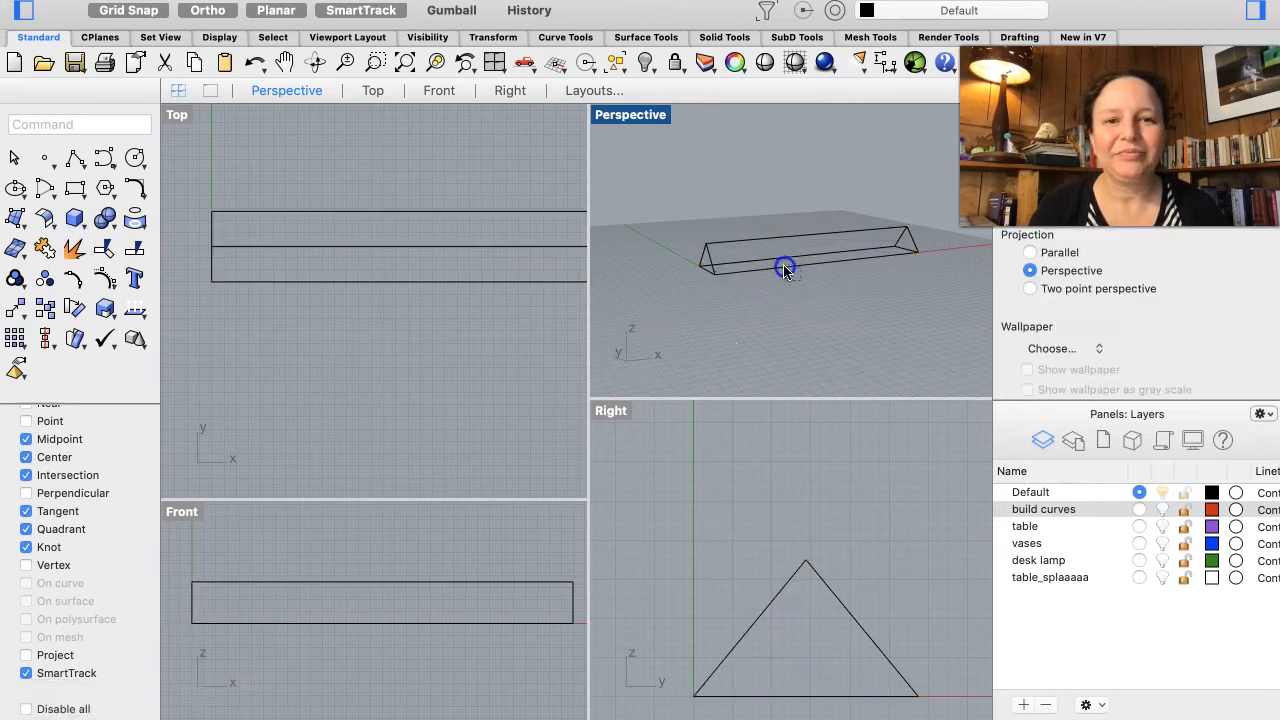
Step: Select the ridge, a bottom edge and the adjoining triangle sides, and build a planar surface for that sloped side
{"action": "left_click", "coordinate": [785, 270]}
{"action": "left_click", "coordinate": [774, 239], "text": "shift"}
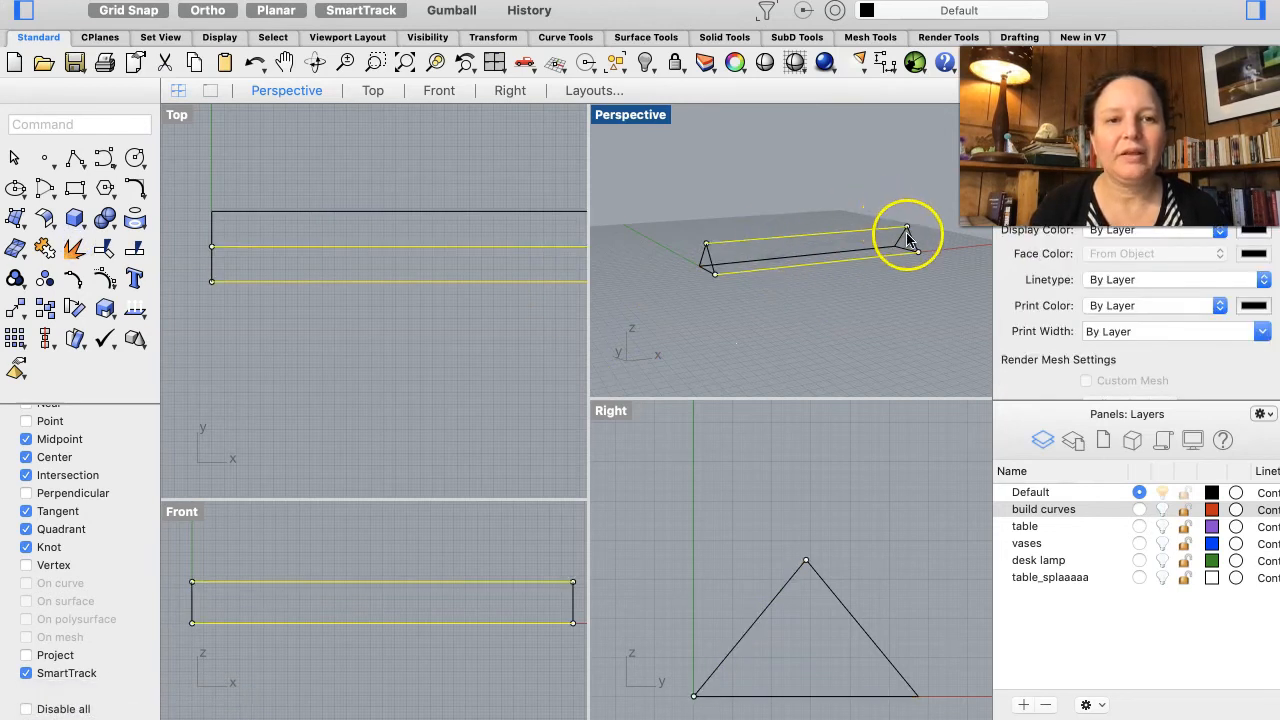
{"action": "left_click", "coordinate": [712, 260], "text": "shift"}
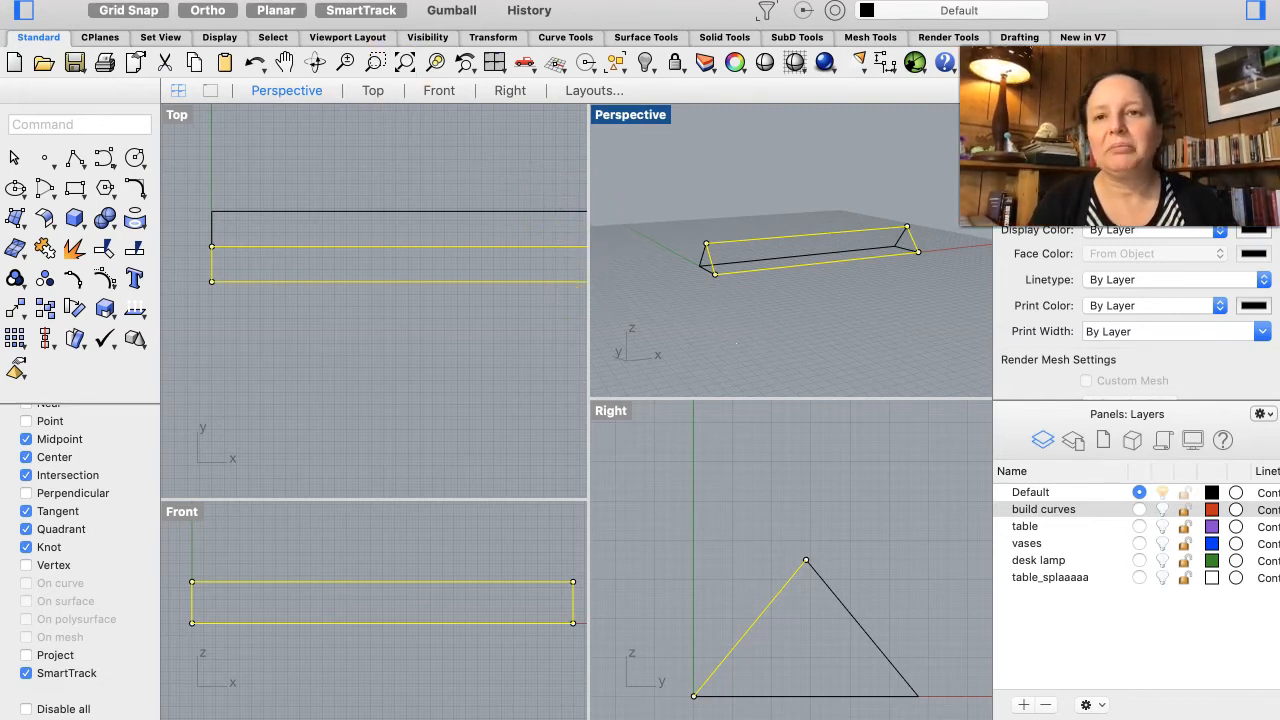
{"action": "left_click", "coordinate": [320, 0]}
{"action": "left_click", "coordinate": [413, 172]}
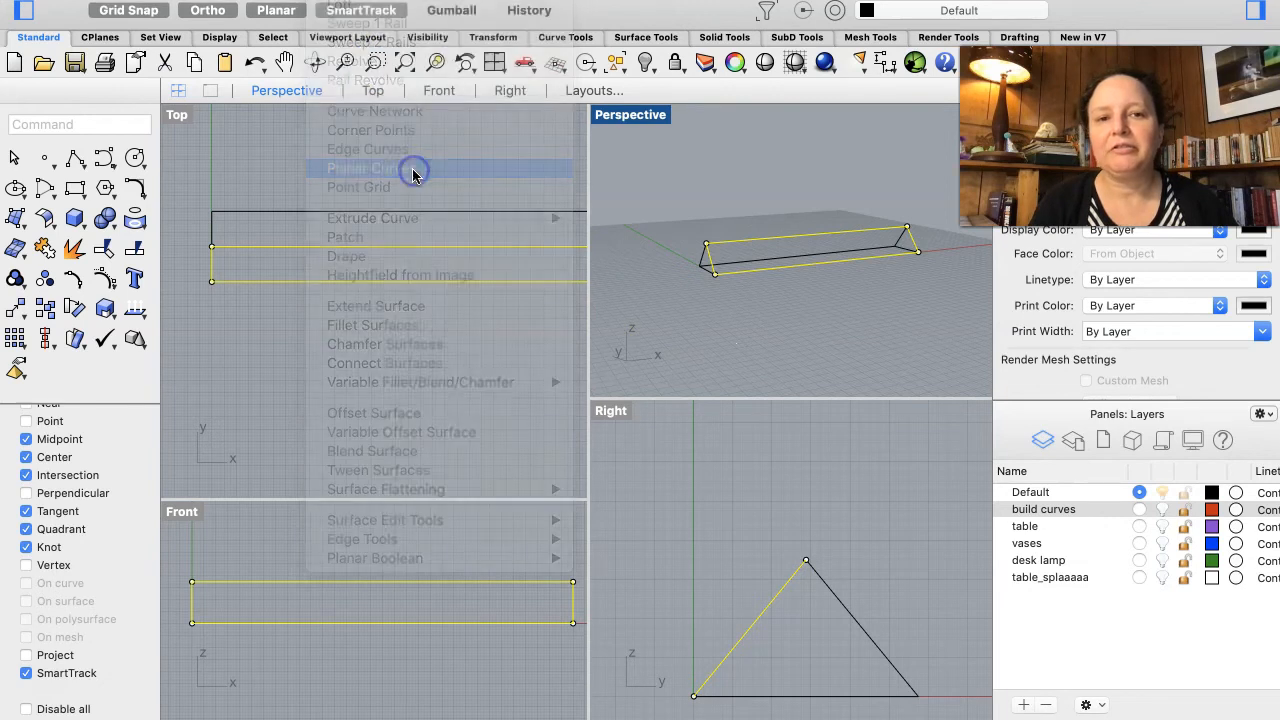
{"action": "scroll", "coordinate": [710, 279], "scroll_direction": "up", "scroll_amount": 1}
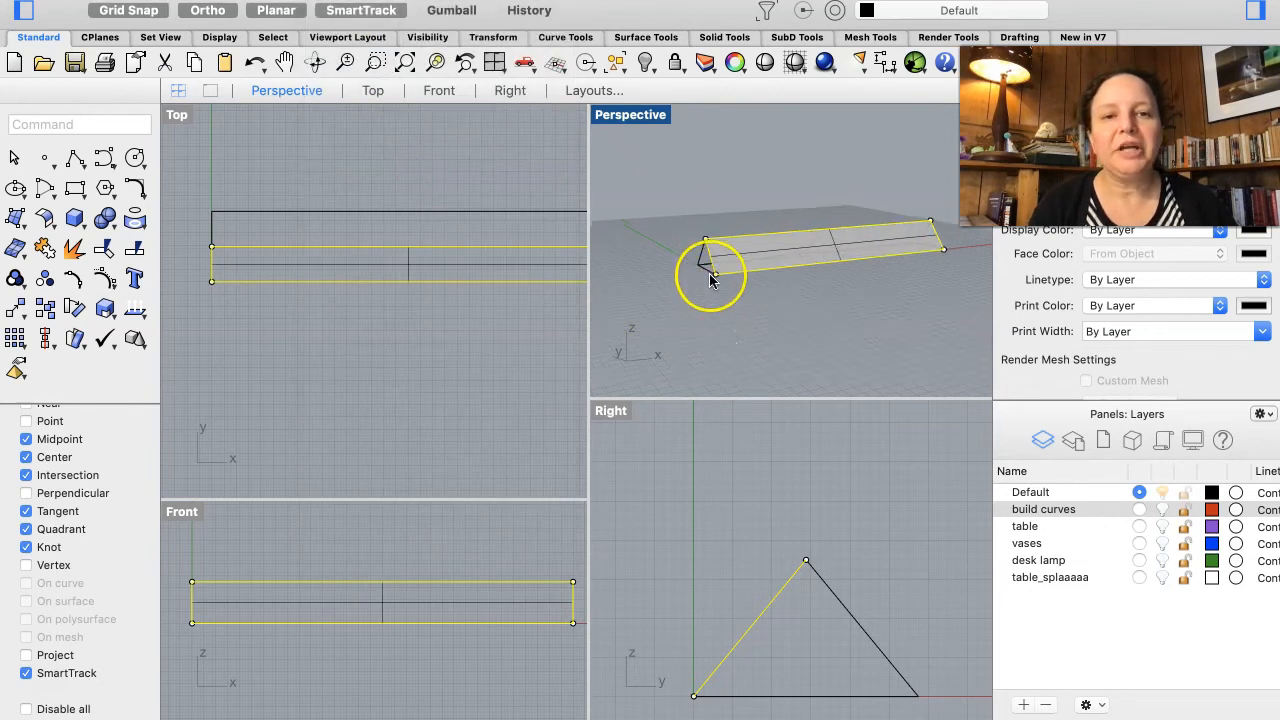
Step: Select the near triangle's edges and repeat the Planar Curves surface command to cap that end
{"action": "scroll", "coordinate": [710, 279], "scroll_direction": "up", "scroll_amount": 5}
{"action": "left_click", "coordinate": [689, 253]}
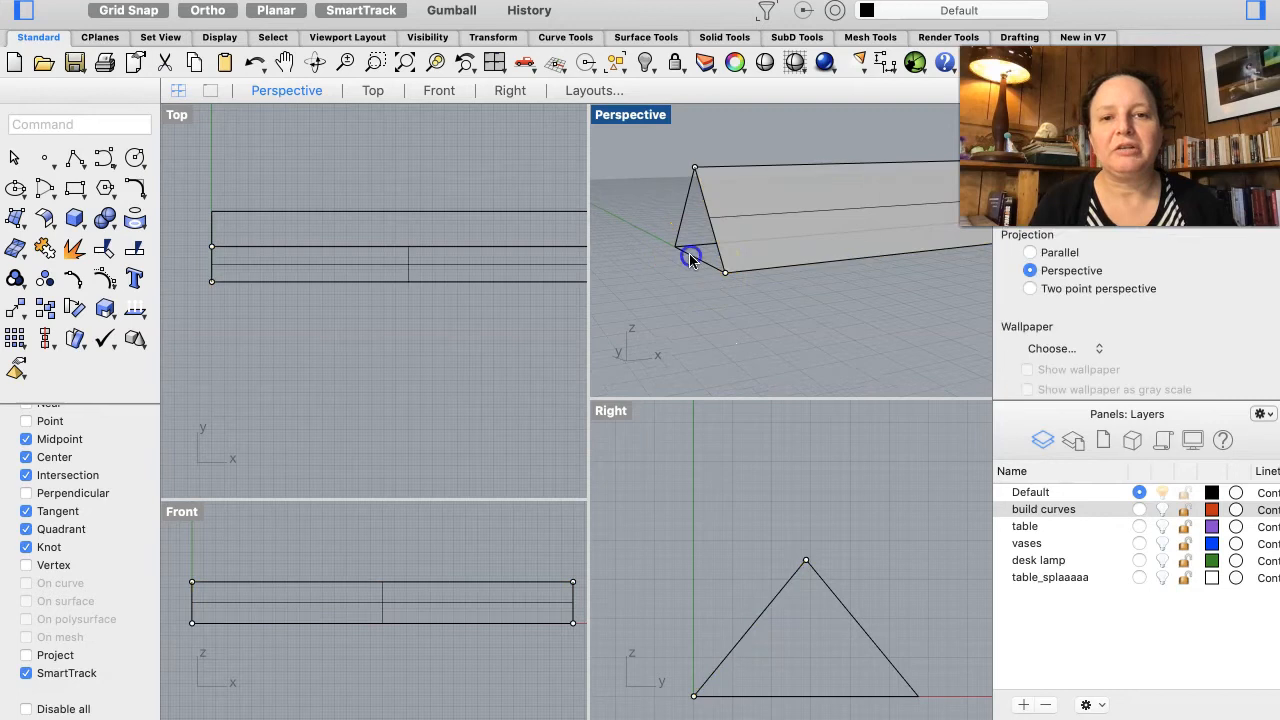
{"action": "left_click", "coordinate": [755, 287]}
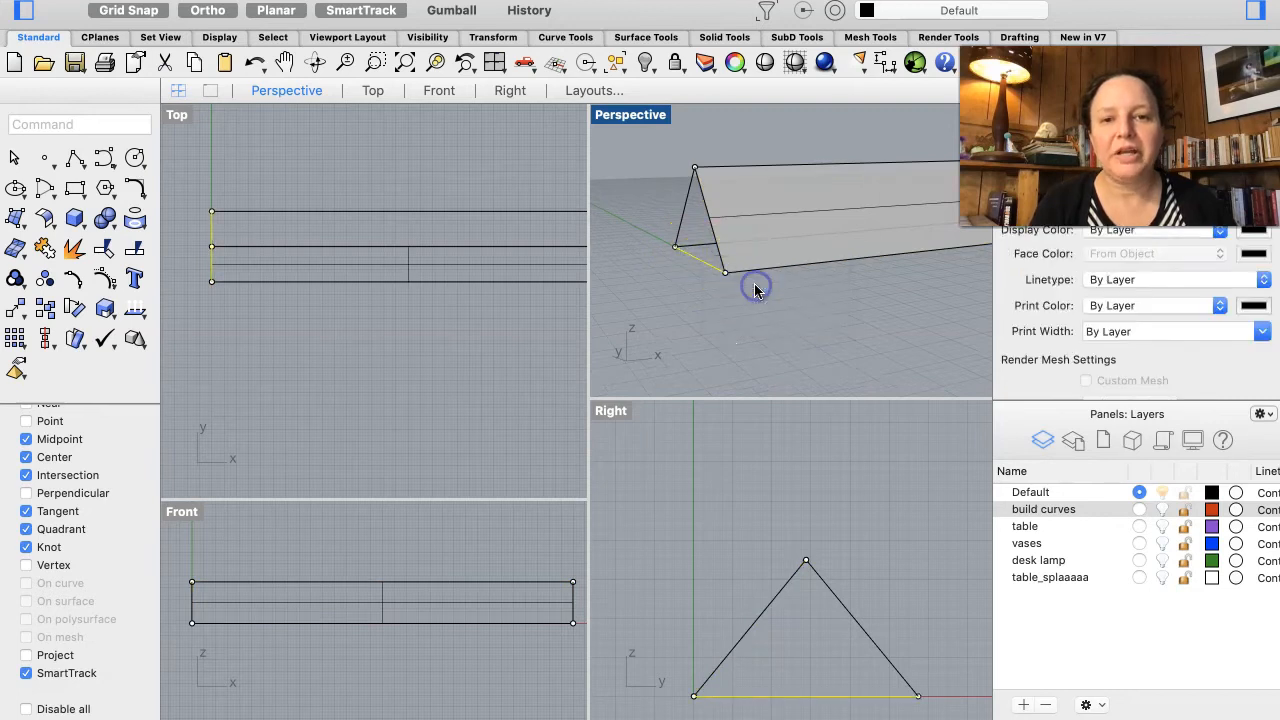
{"action": "left_click", "coordinate": [715, 237]}
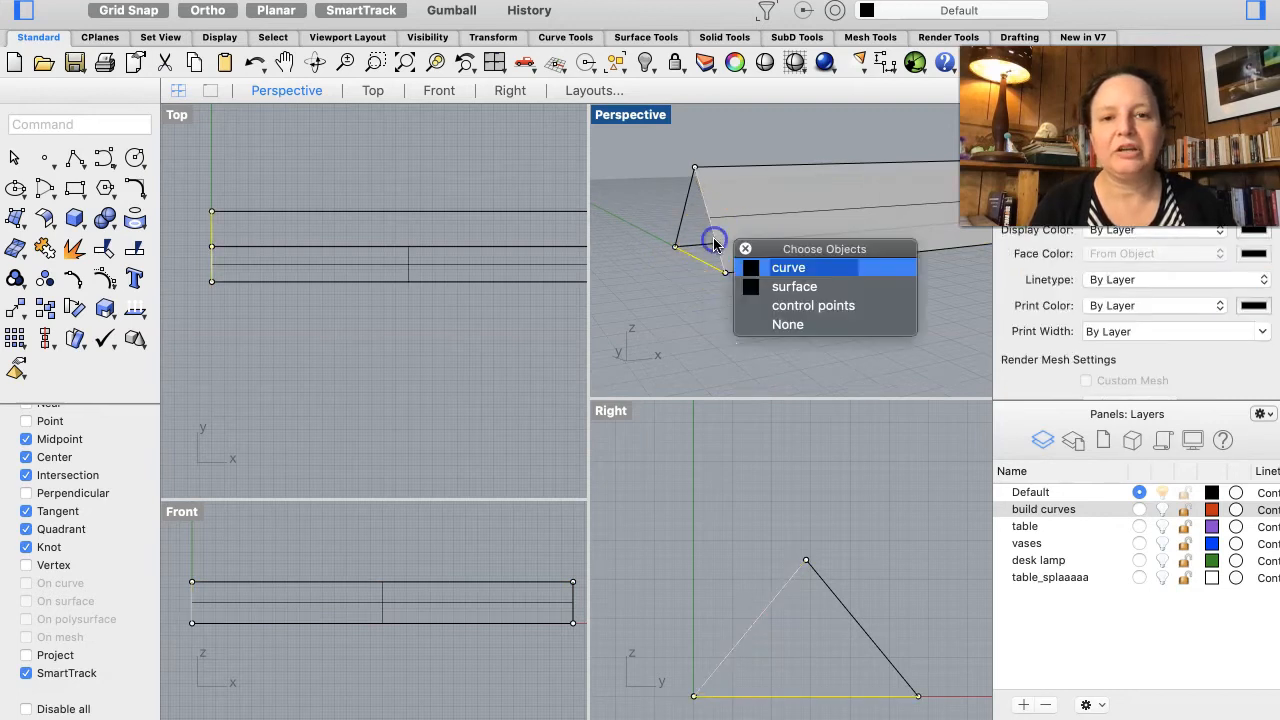
{"action": "left_click", "coordinate": [752, 267]}
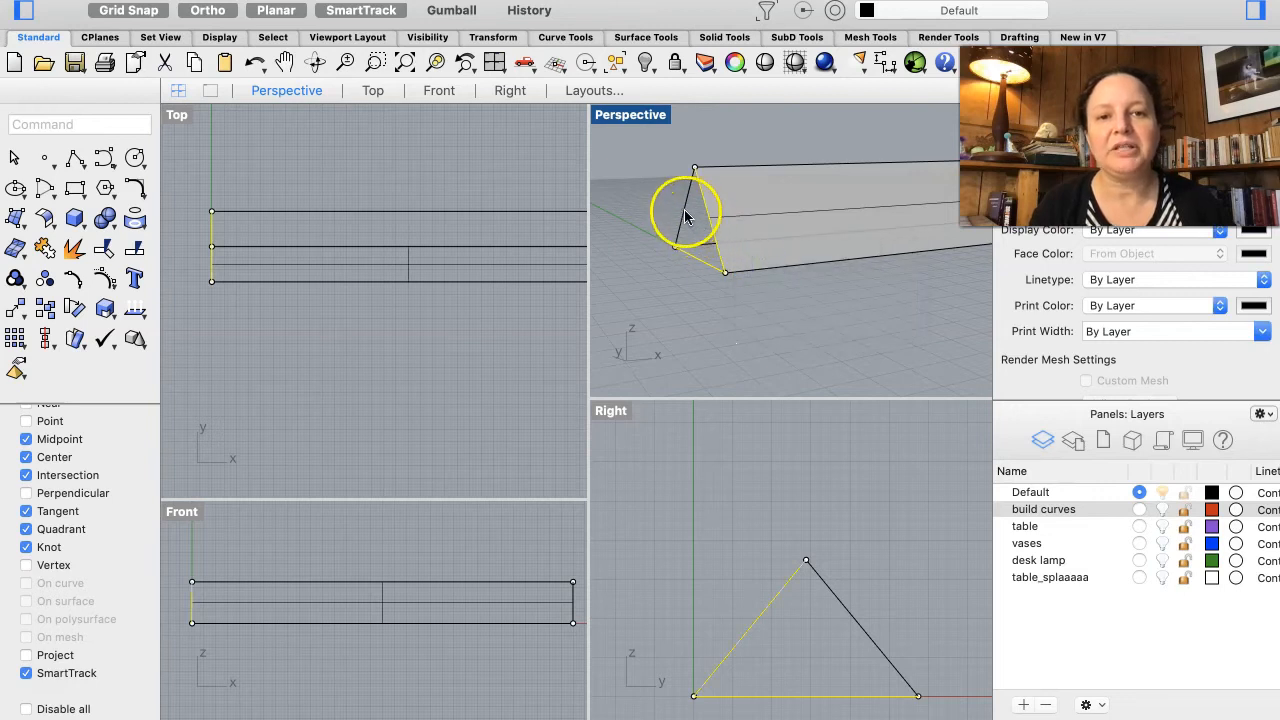
{"action": "key", "text": "Return"}
{"action": "right_click_drag", "start_coordinate": [688, 312], "coordinate": [688, 311]}
Step: Select the opposite bottom edge, end sides and ridge line, and repeat Planar Curves to surface the other sloped side
{"action": "left_click", "coordinate": [798, 249]}
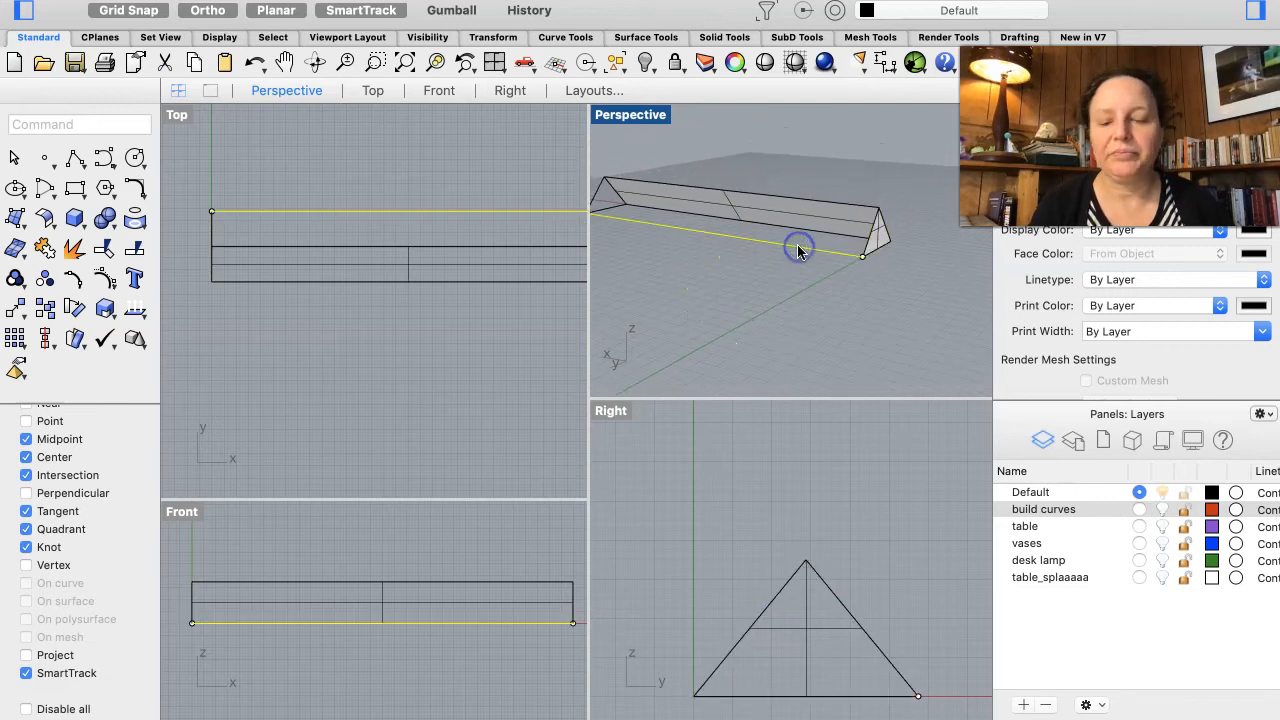
{"action": "left_click", "coordinate": [805, 203]}
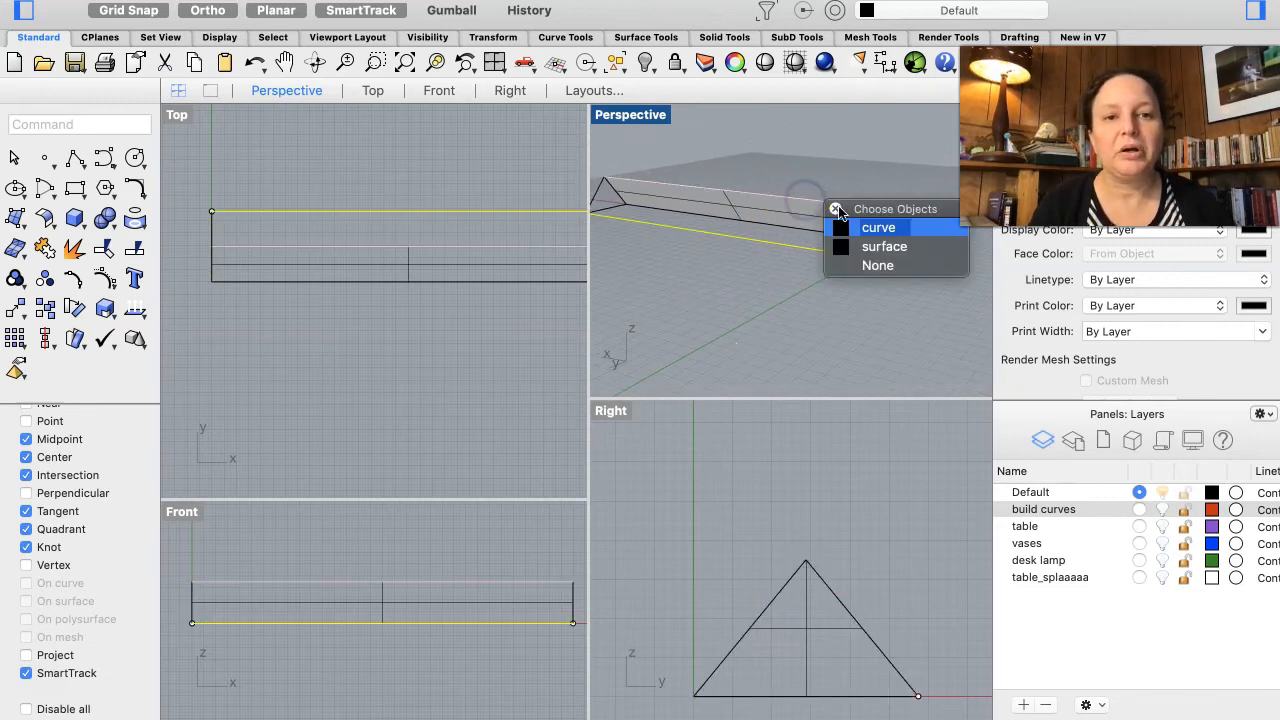
{"action": "left_click", "coordinate": [867, 229]}
{"action": "left_click", "coordinate": [870, 238]}
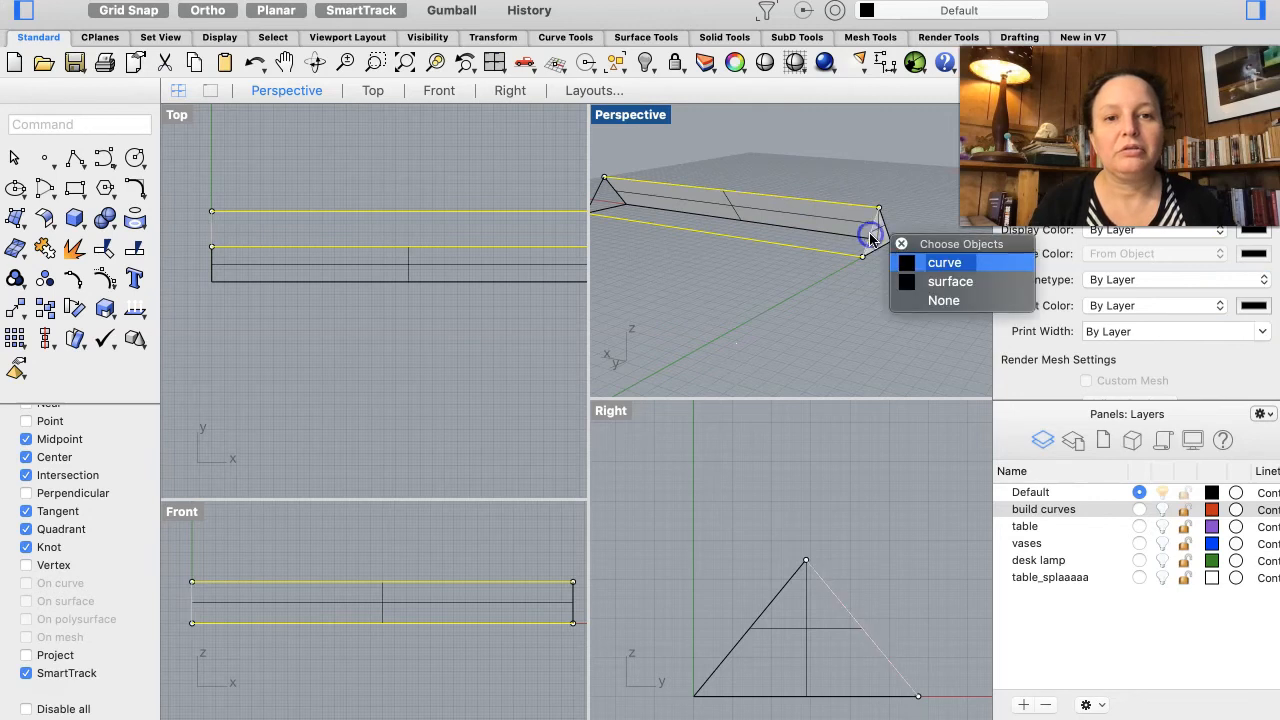
{"action": "left_click", "coordinate": [919, 261]}
{"action": "left_click", "coordinate": [607, 180]}
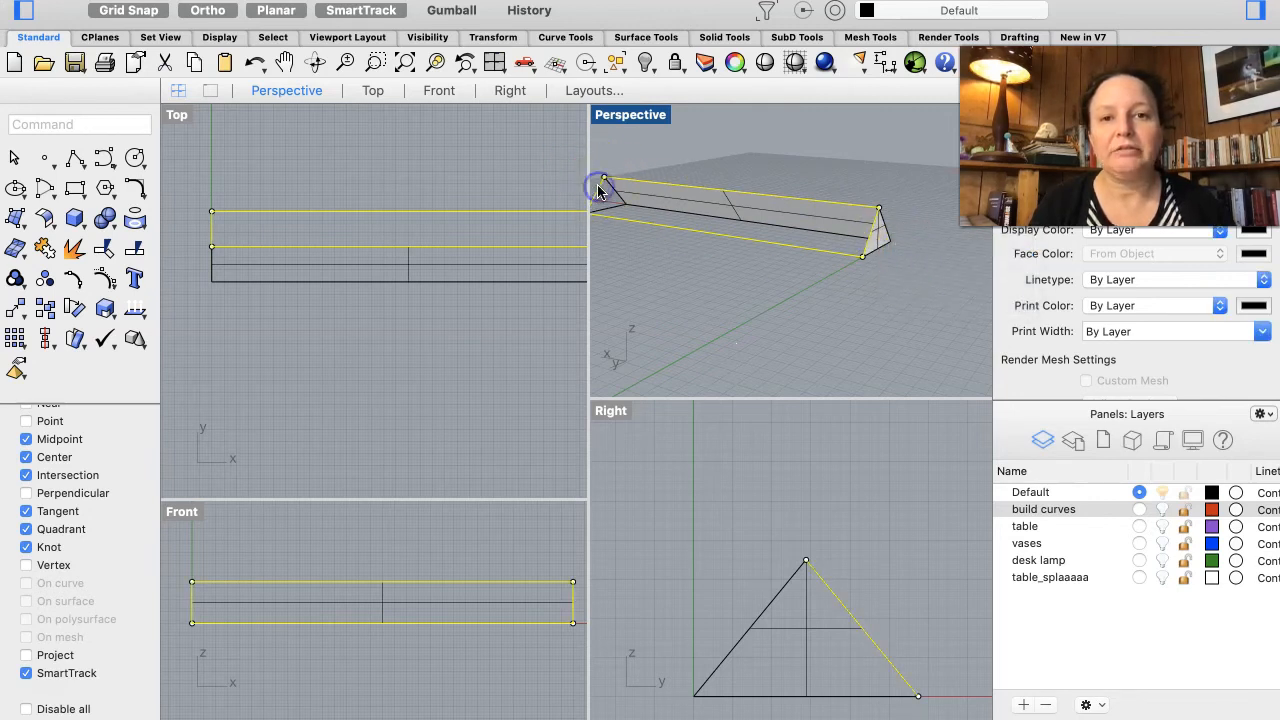
{"action": "key", "text": "Return"}
{"action": "right_click_drag", "start_coordinate": [695, 275], "coordinate": [700, 277]}
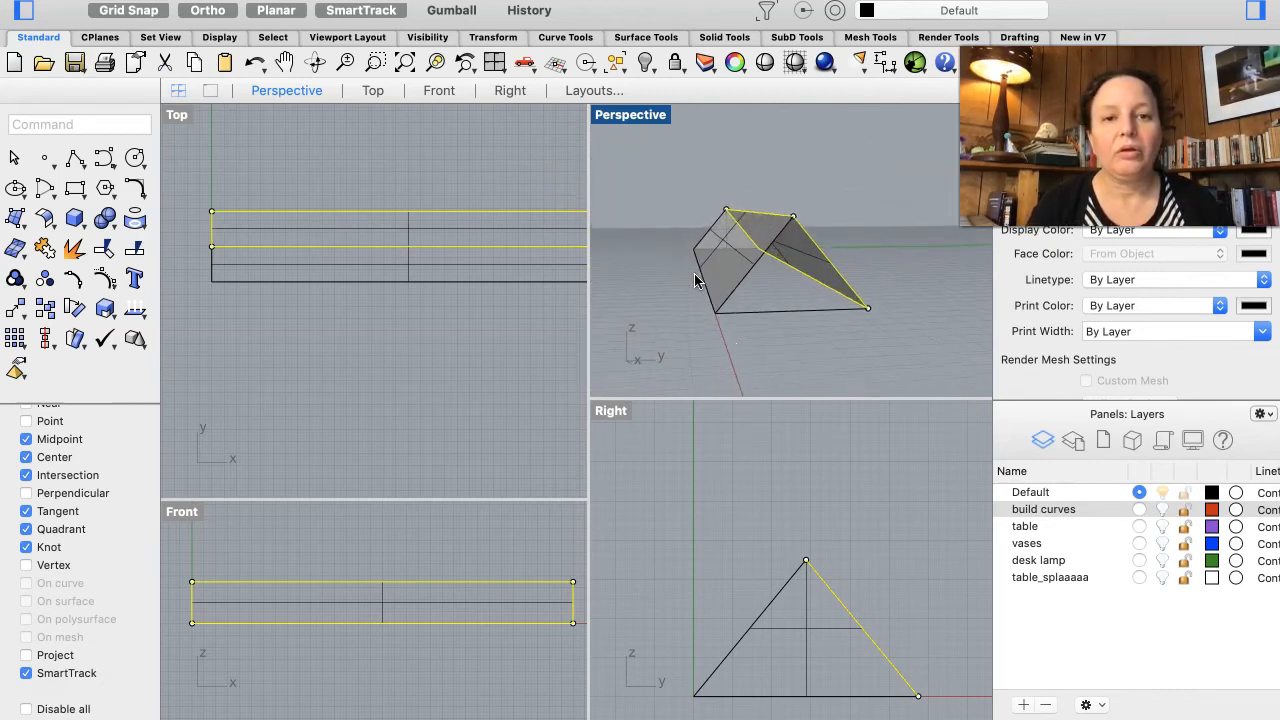
Step: Select the far triangle's three edges and repeat Planar Curves to cap that end of the shade
{"action": "left_click", "coordinate": [779, 318]}
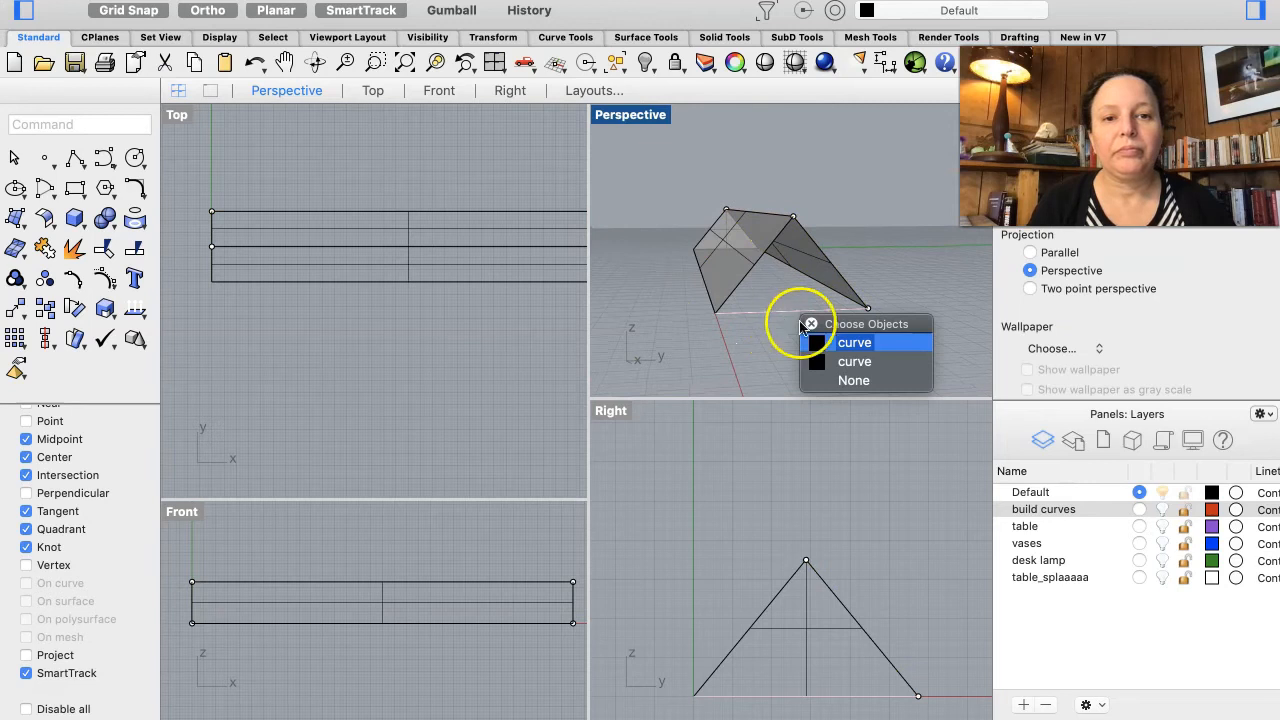
{"action": "left_click", "coordinate": [835, 342]}
{"action": "left_click", "coordinate": [836, 277]}
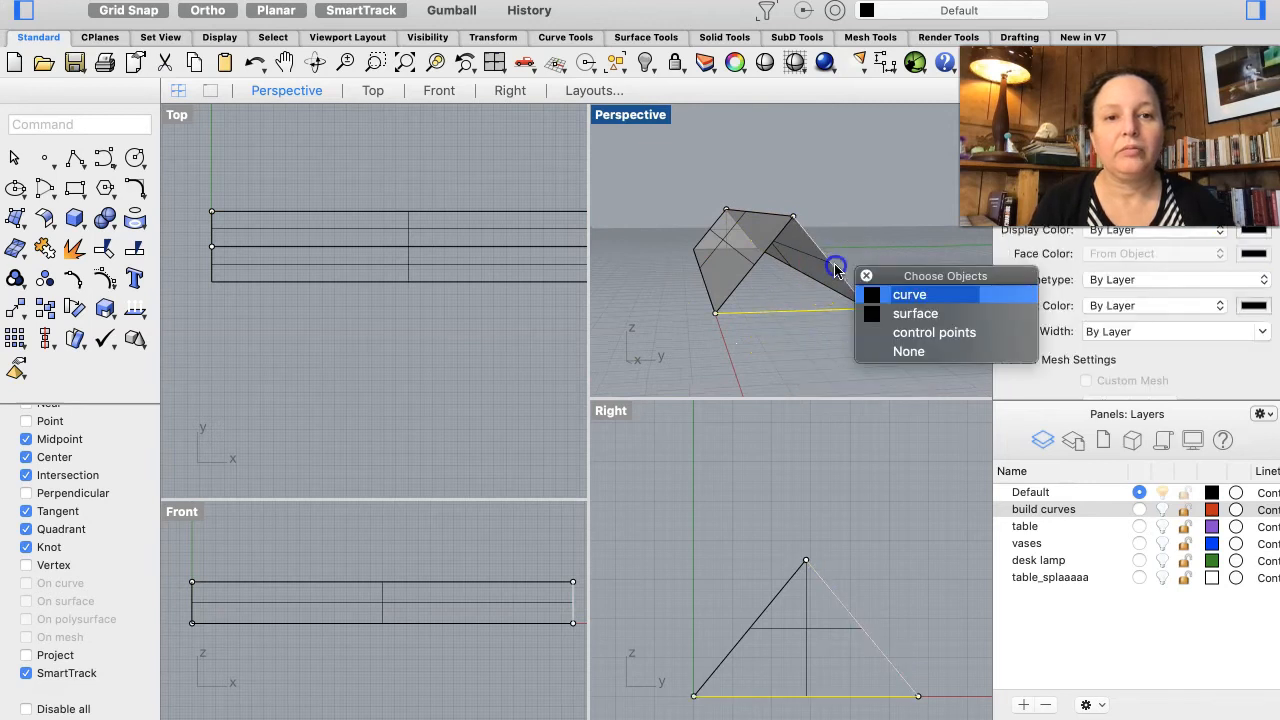
{"action": "left_click", "coordinate": [907, 296]}
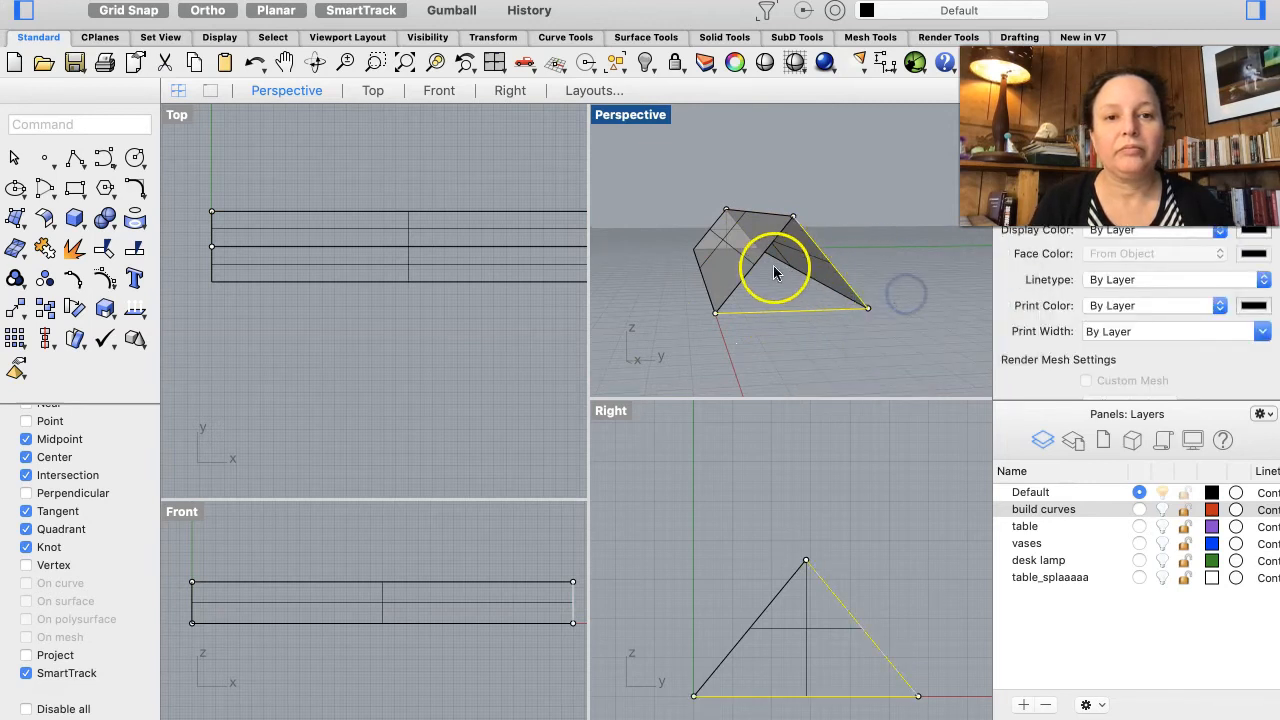
{"action": "left_click", "coordinate": [758, 263]}
{"action": "left_click", "coordinate": [824, 288]}
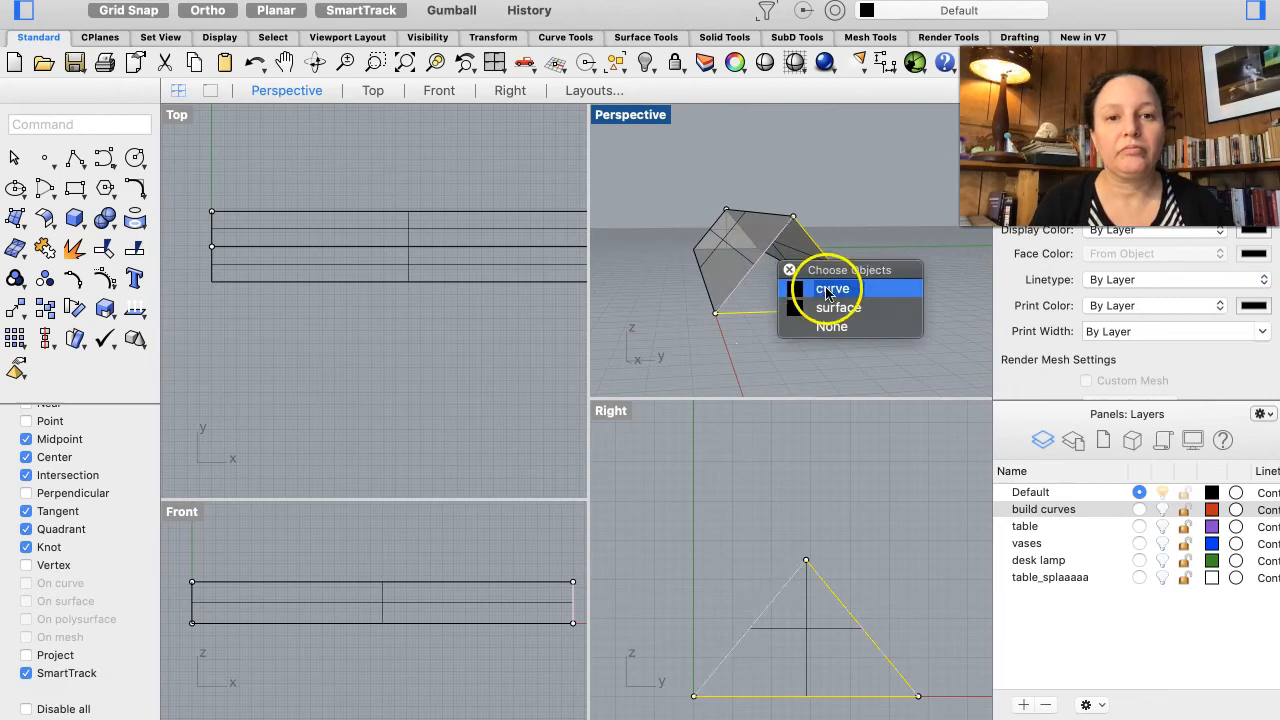
{"action": "key", "text": "Return"}
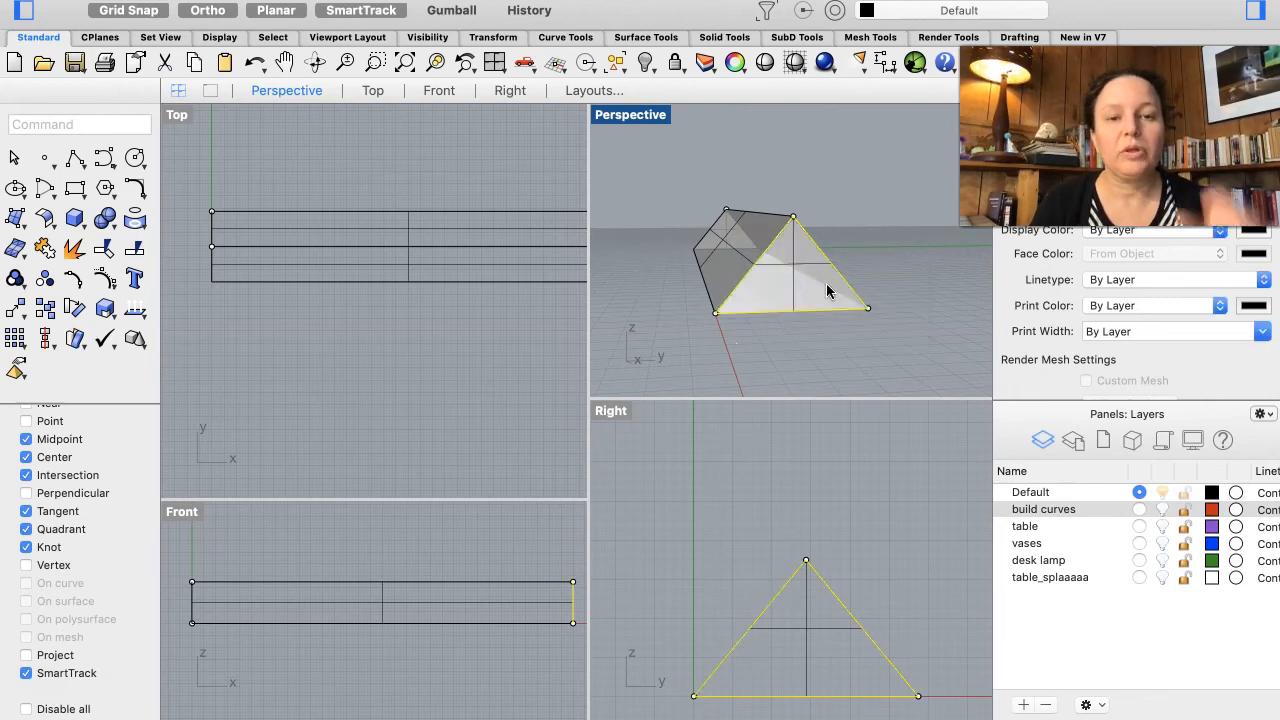
Step: Orbit and zoom around the shade to inspect its surfaced sides and ends
{"action": "right_click_drag", "start_coordinate": [827, 285], "coordinate": [863, 280]}
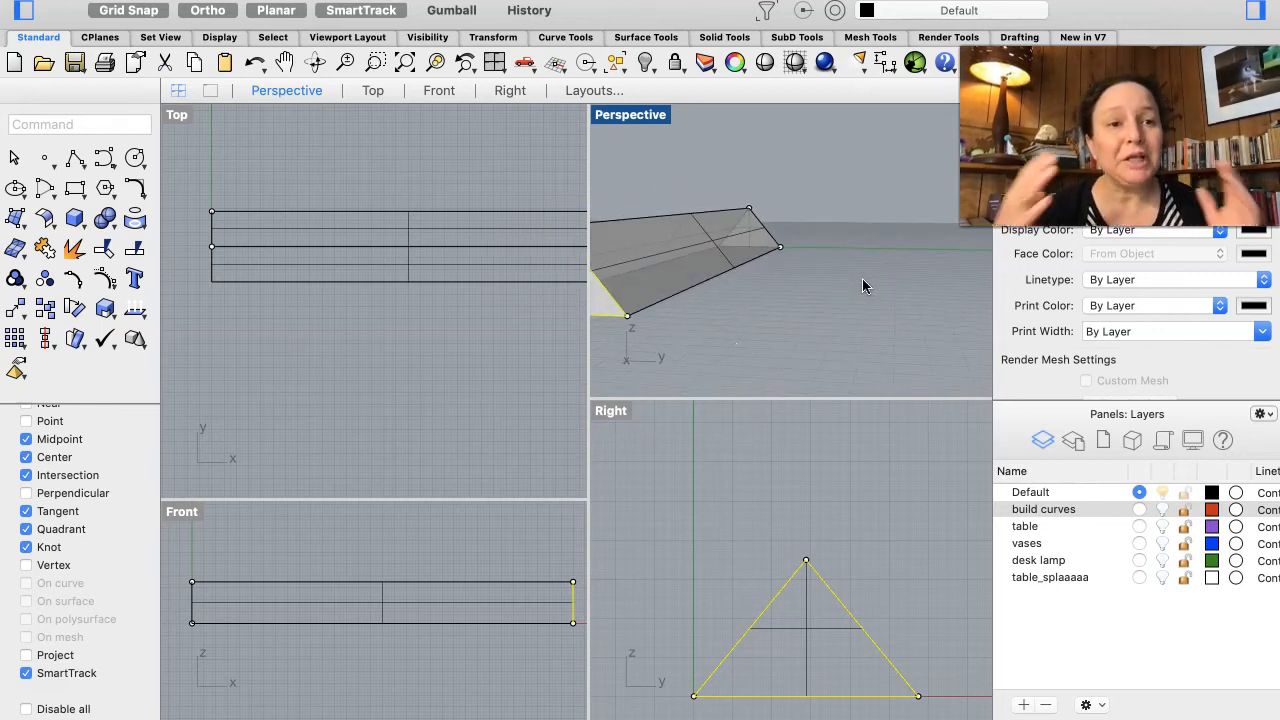
{"action": "right_click_drag", "start_coordinate": [862, 278], "coordinate": [763, 251]}
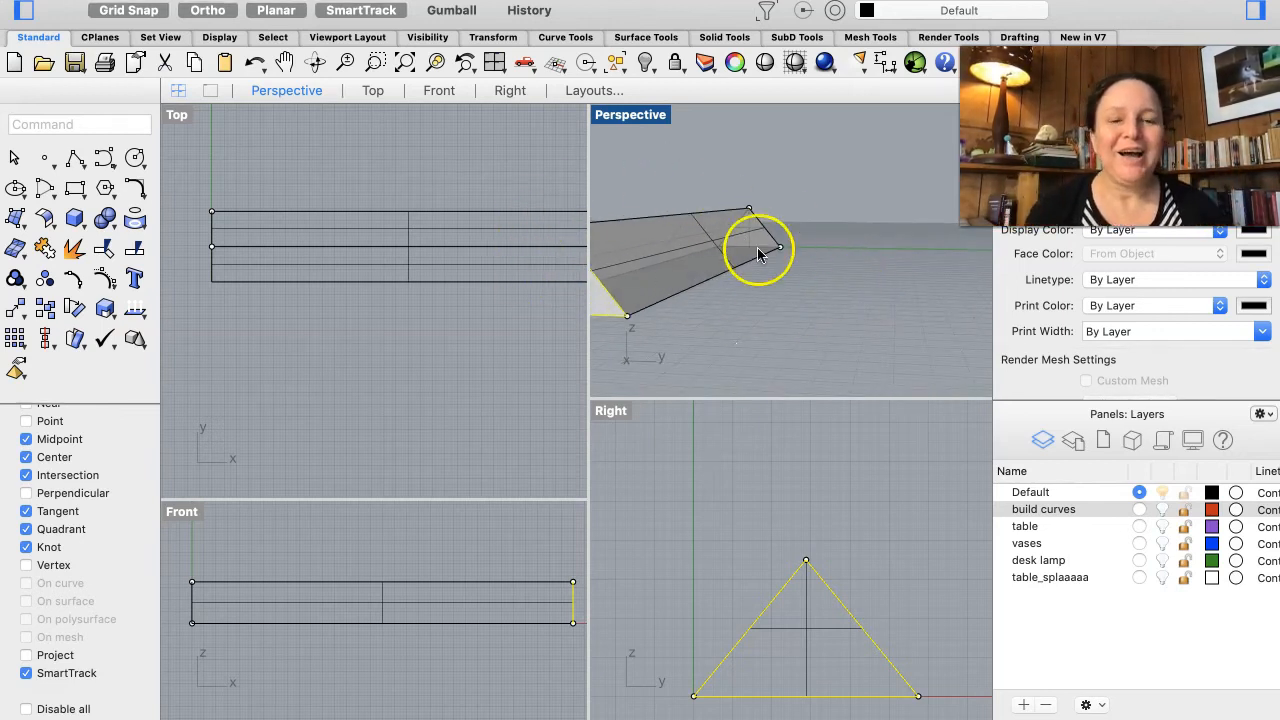
{"action": "scroll", "coordinate": [757, 247], "scroll_direction": "right", "scroll_amount": 5}
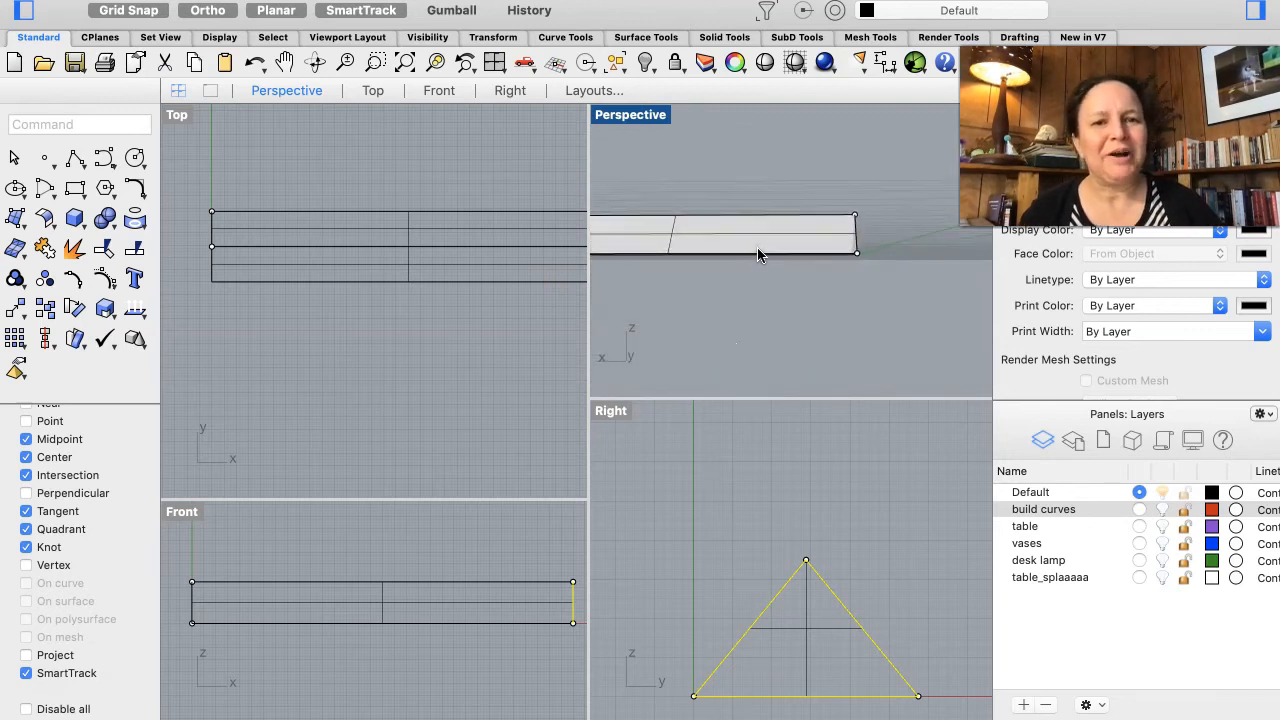
{"action": "scroll", "coordinate": [757, 247], "scroll_direction": "down", "scroll_amount": 5}
{"action": "scroll", "coordinate": [758, 254], "scroll_direction": "down", "scroll_amount": 5}
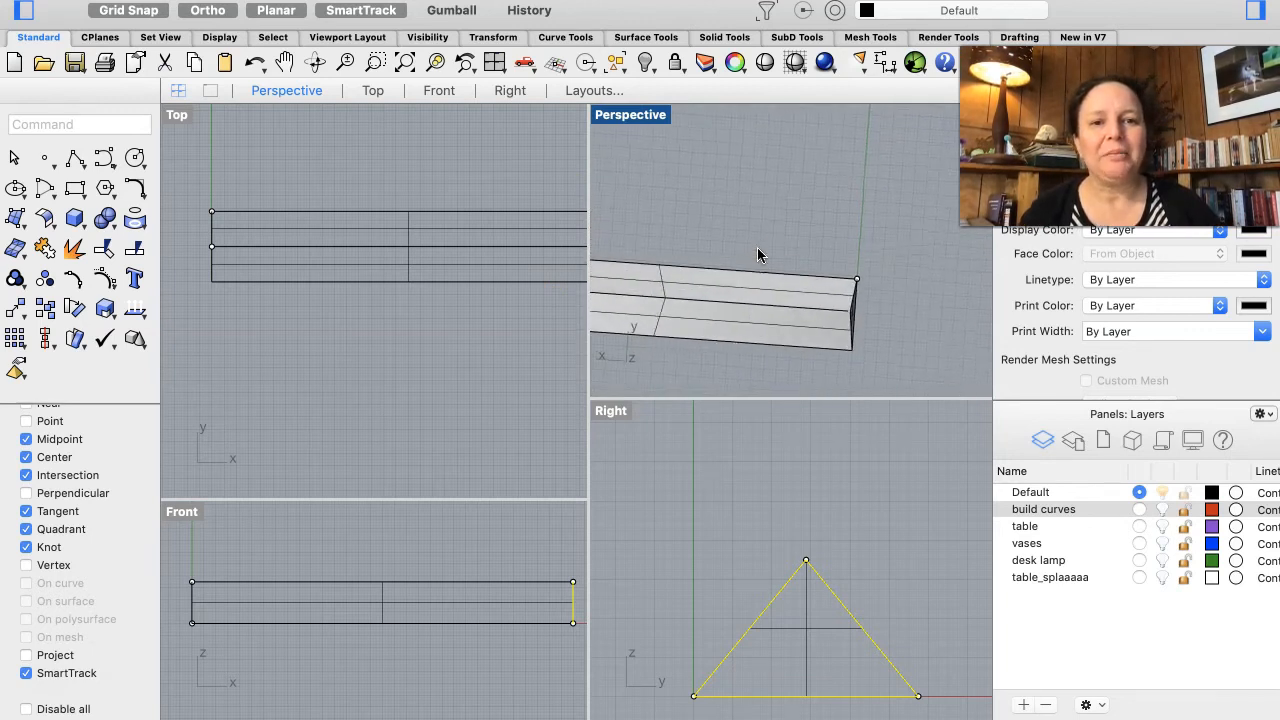
{"action": "scroll", "coordinate": [757, 254], "scroll_direction": "down", "scroll_amount": 3}
{"action": "scroll", "coordinate": [757, 254], "scroll_direction": "up", "scroll_amount": 3}
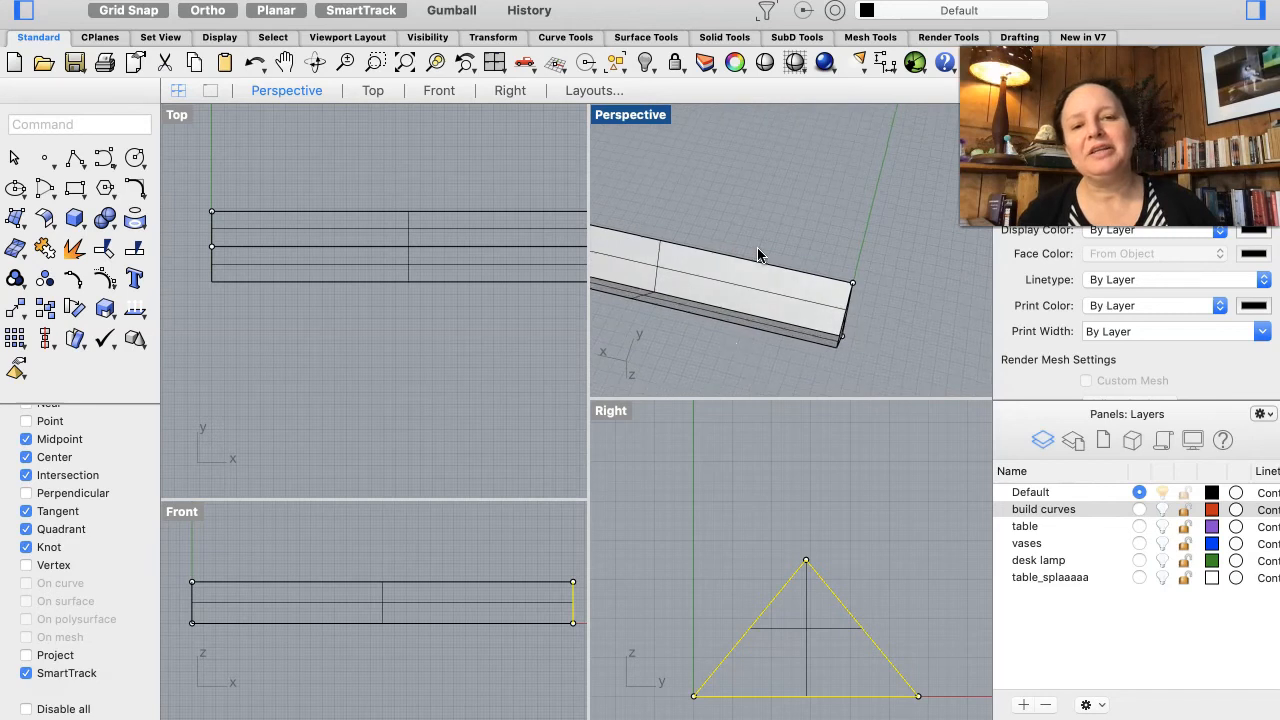
{"action": "scroll", "coordinate": [753, 332], "scroll_direction": "down", "scroll_amount": 5}
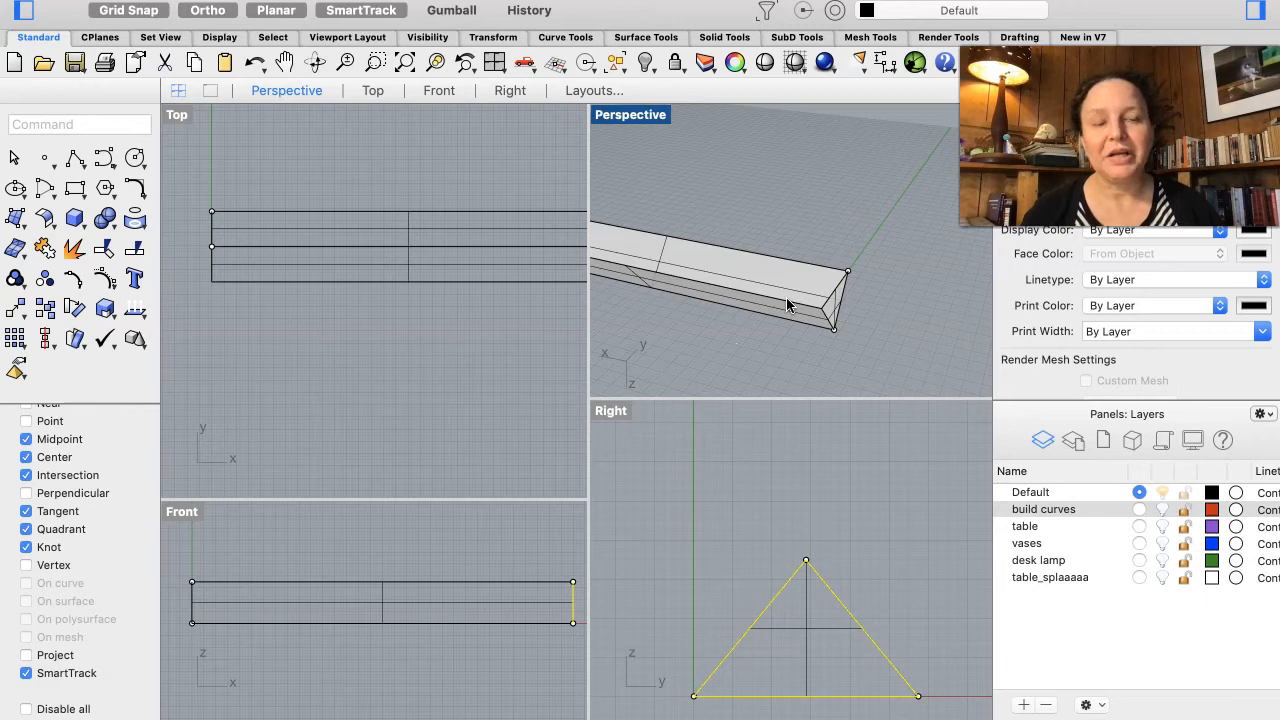
Step: Select the bottom rectangle's edges and create a planar surface closing the bottom of the shade
{"action": "left_click", "coordinate": [823, 295]}
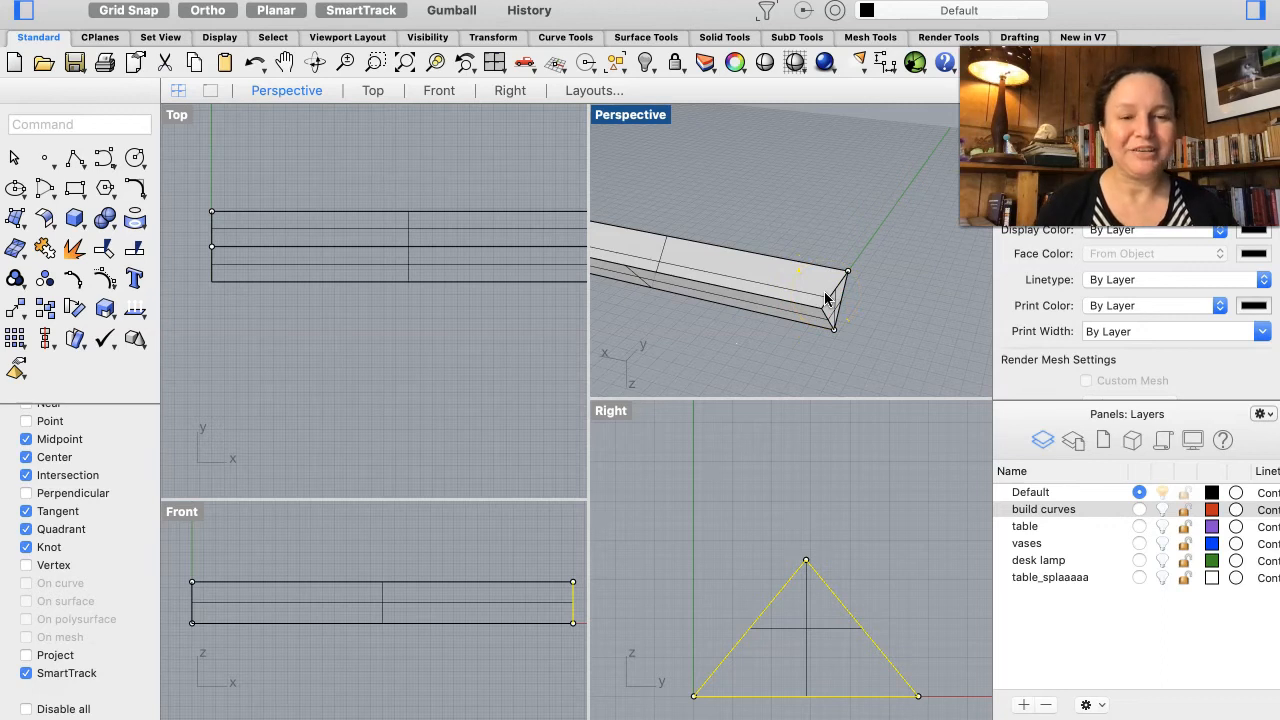
{"action": "right_click_drag", "start_coordinate": [825, 293], "coordinate": [823, 296]}
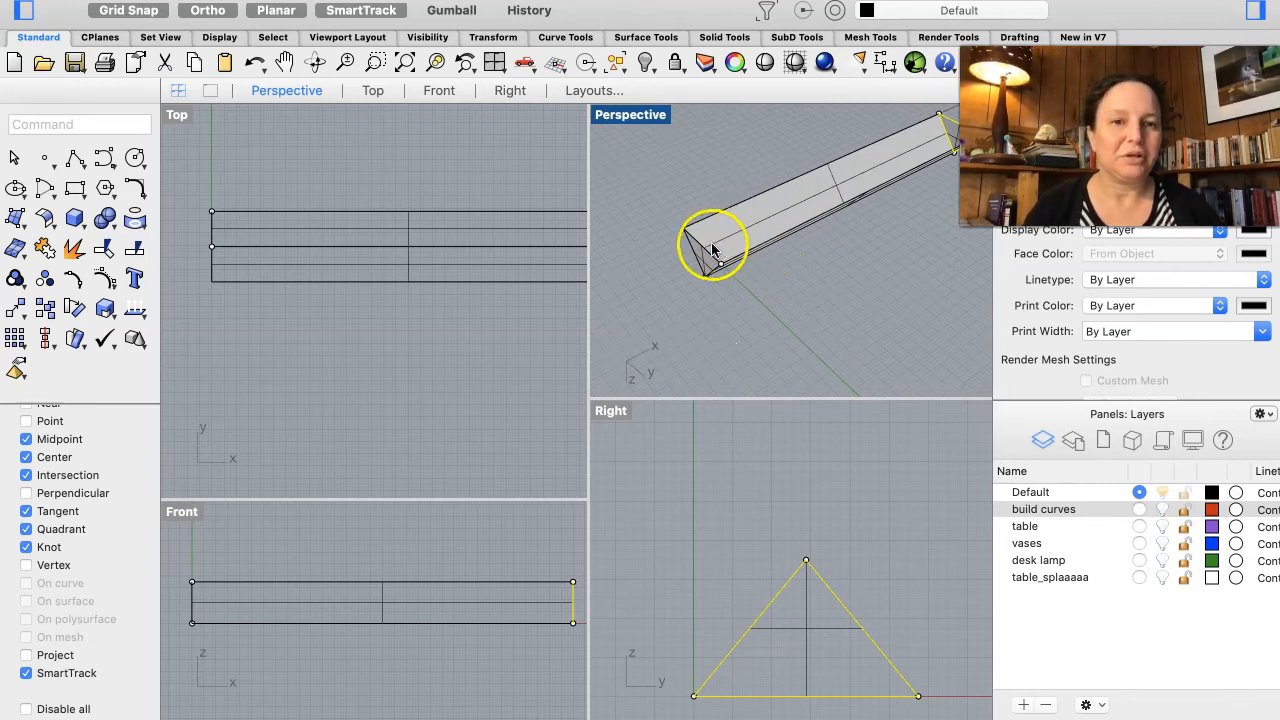
{"action": "left_click", "coordinate": [789, 236]}
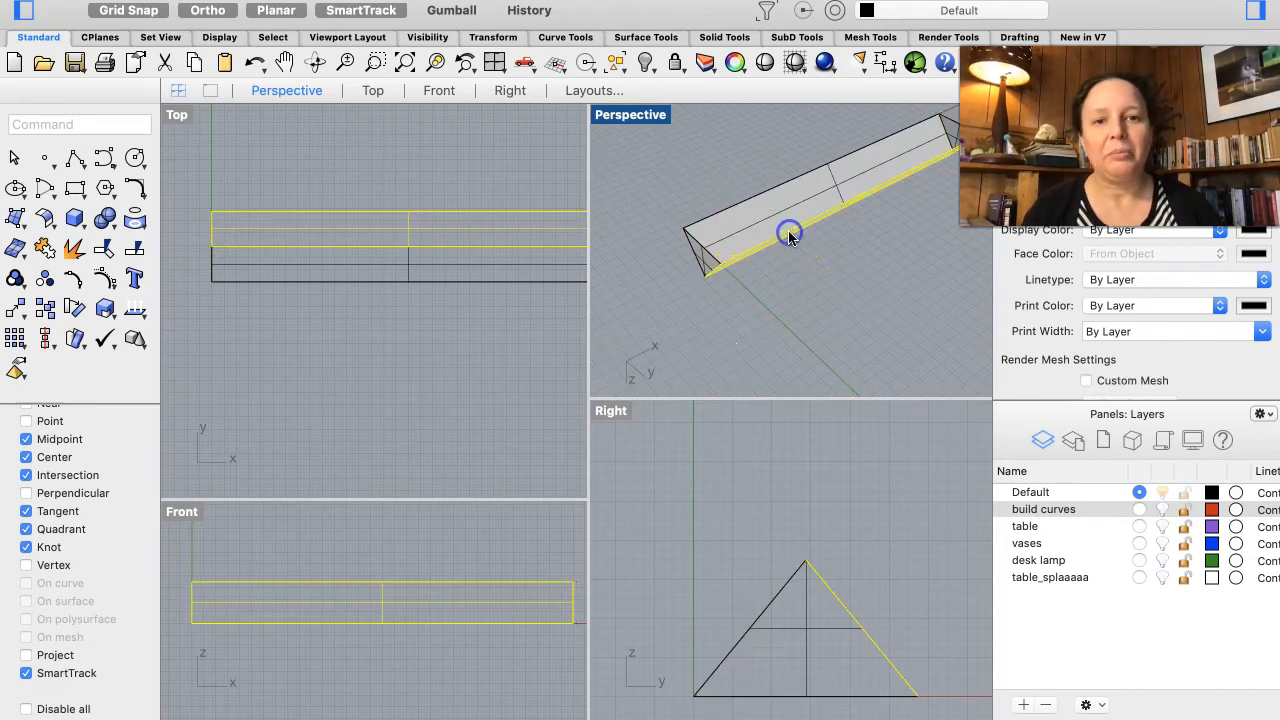
{"action": "left_click", "coordinate": [813, 257]}
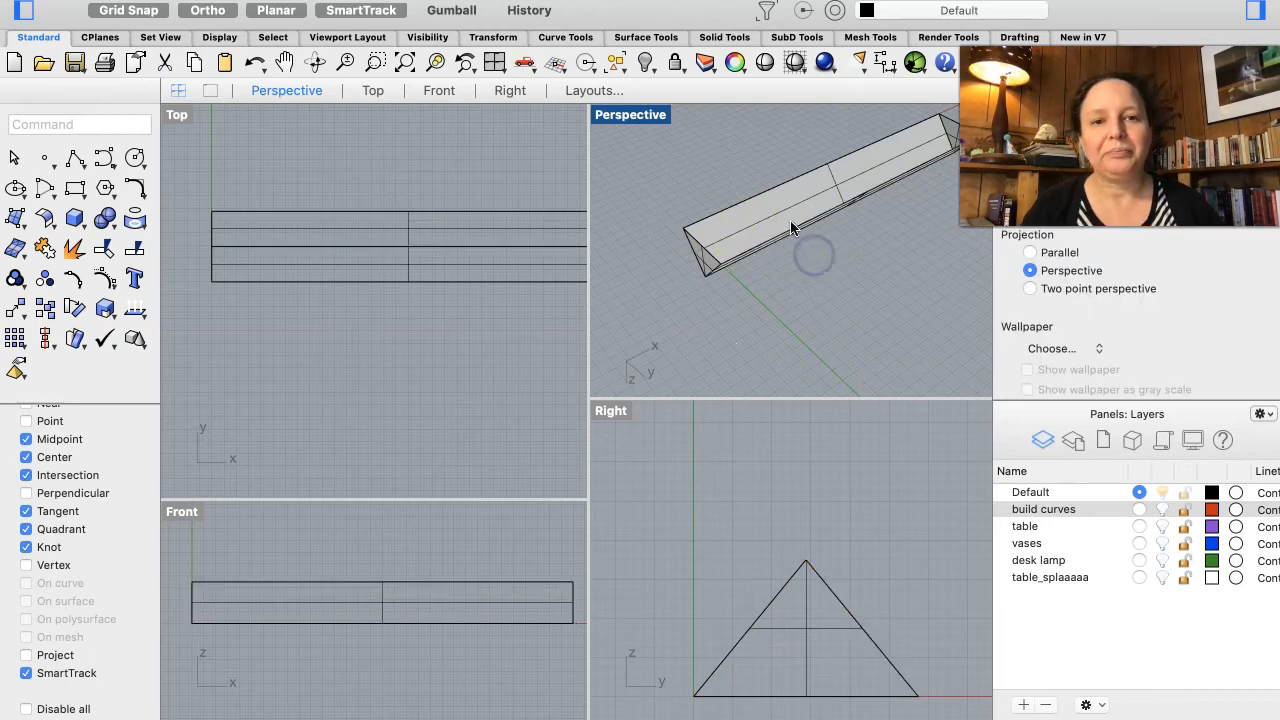
{"action": "left_click", "coordinate": [790, 228]}
{"action": "left_click", "coordinate": [855, 253]}
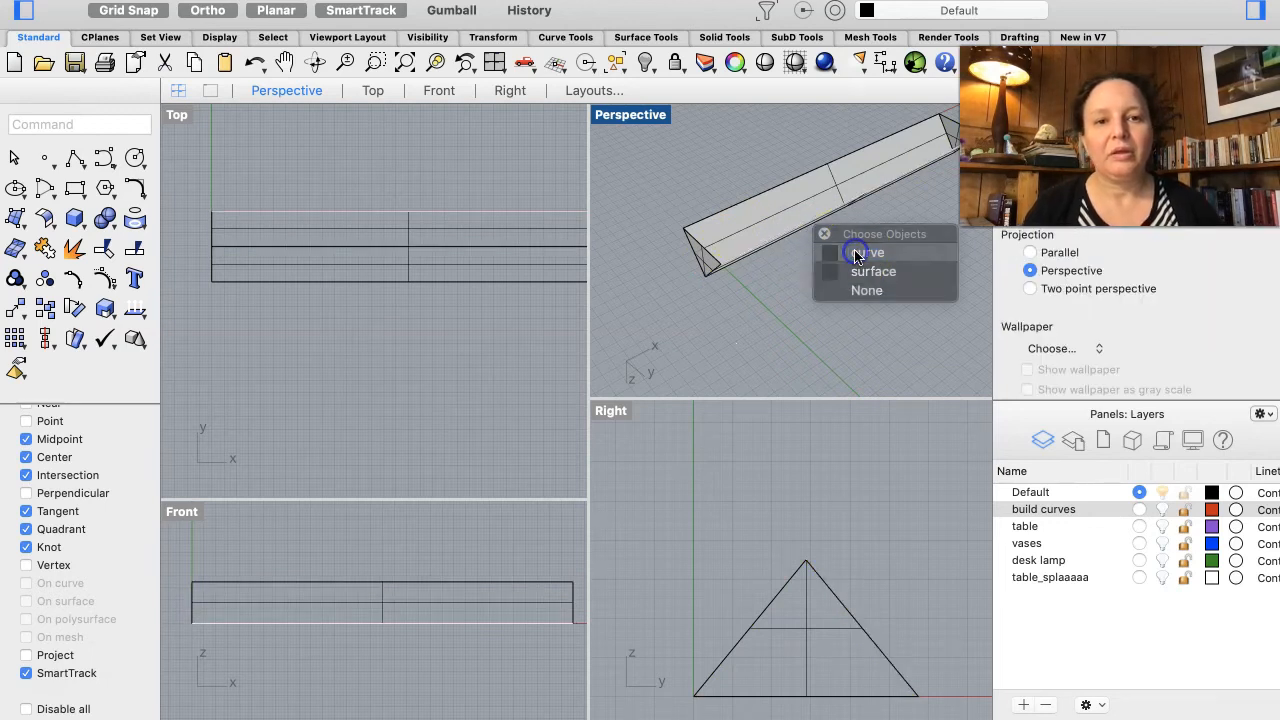
{"action": "left_click", "coordinate": [713, 261]}
{"action": "left_click", "coordinate": [797, 277]}
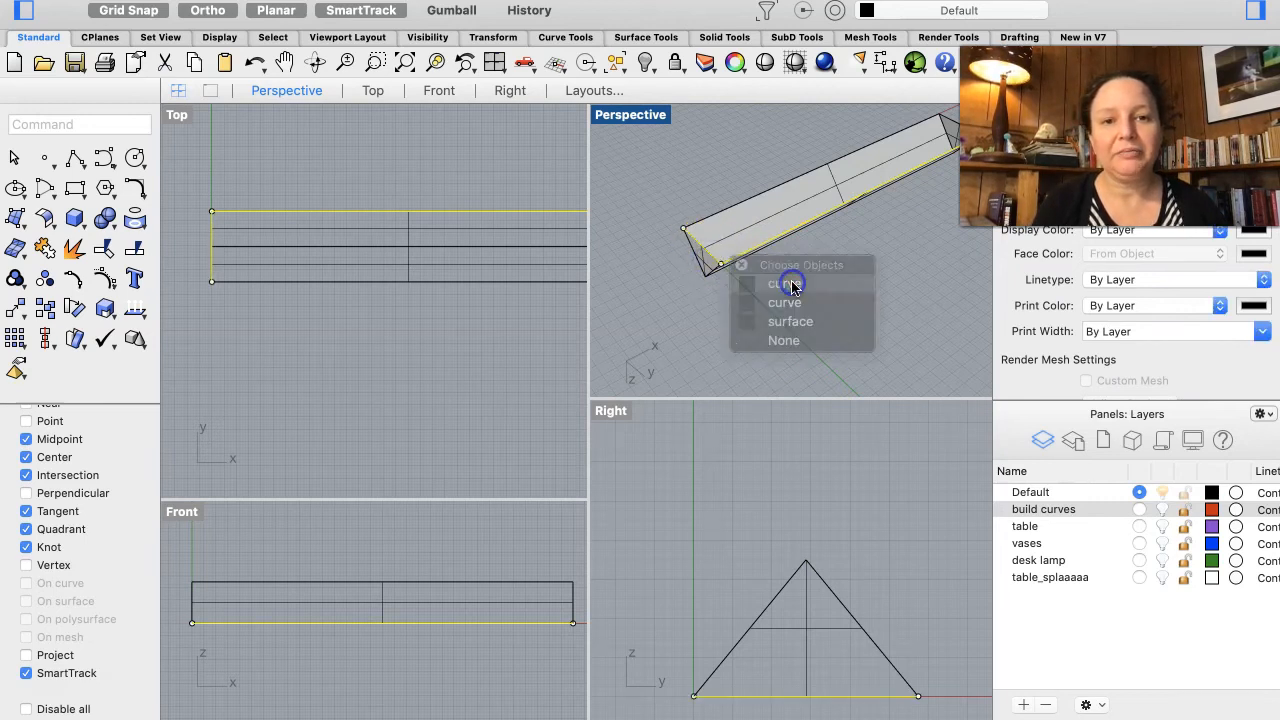
{"action": "left_click", "coordinate": [733, 222]}
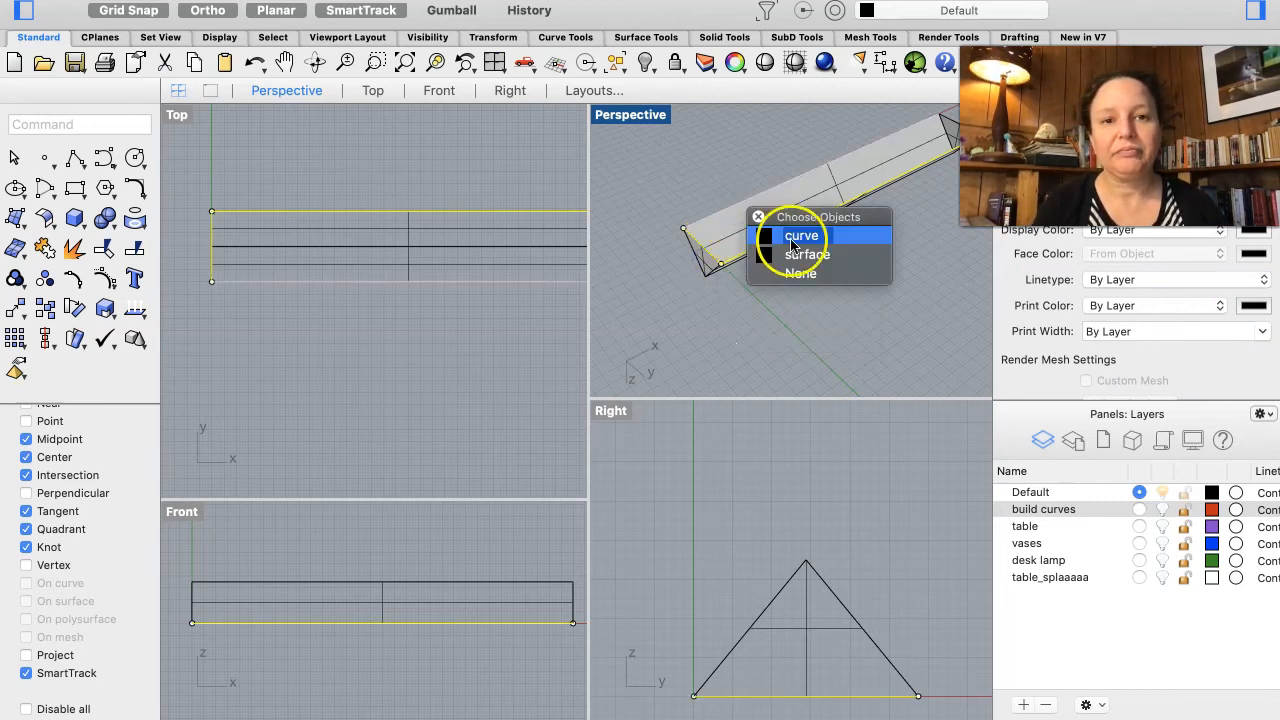
{"action": "left_click", "coordinate": [795, 236]}
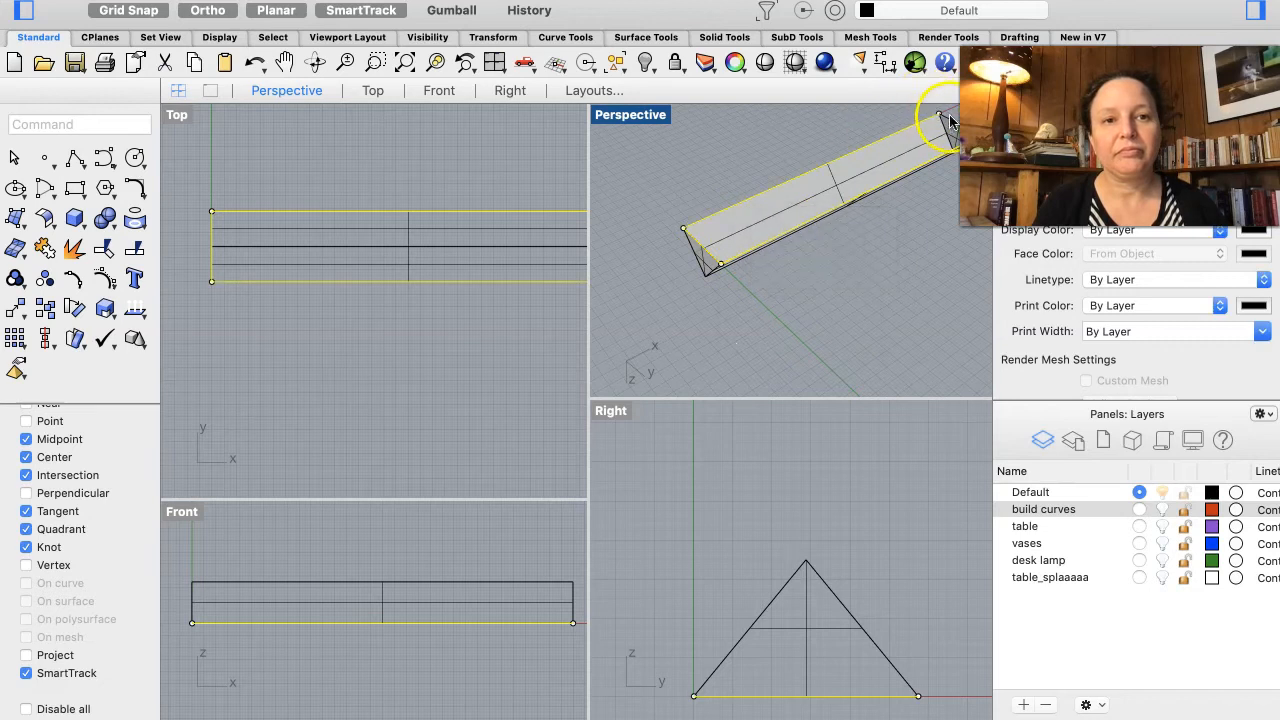
{"action": "left_click", "coordinate": [948, 122]}
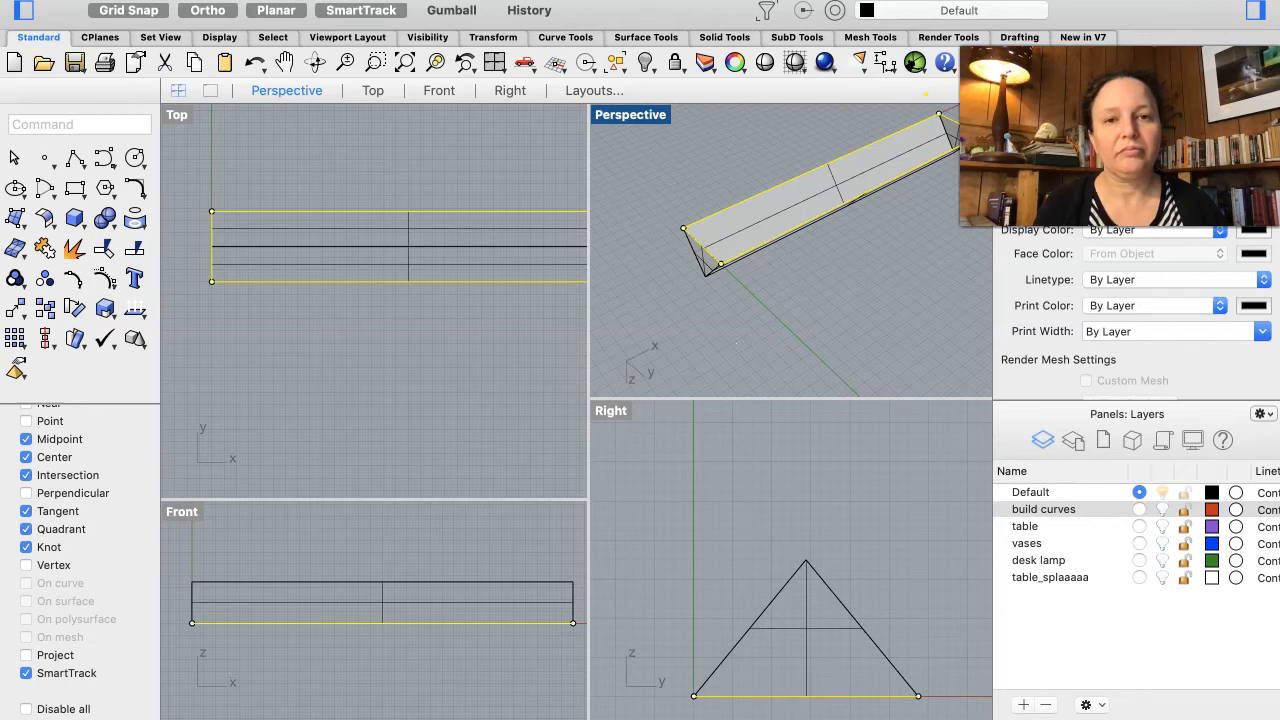
{"action": "right_click_drag", "start_coordinate": [883, 230], "coordinate": [883, 231]}
{"action": "left_click", "coordinate": [819, 270]}
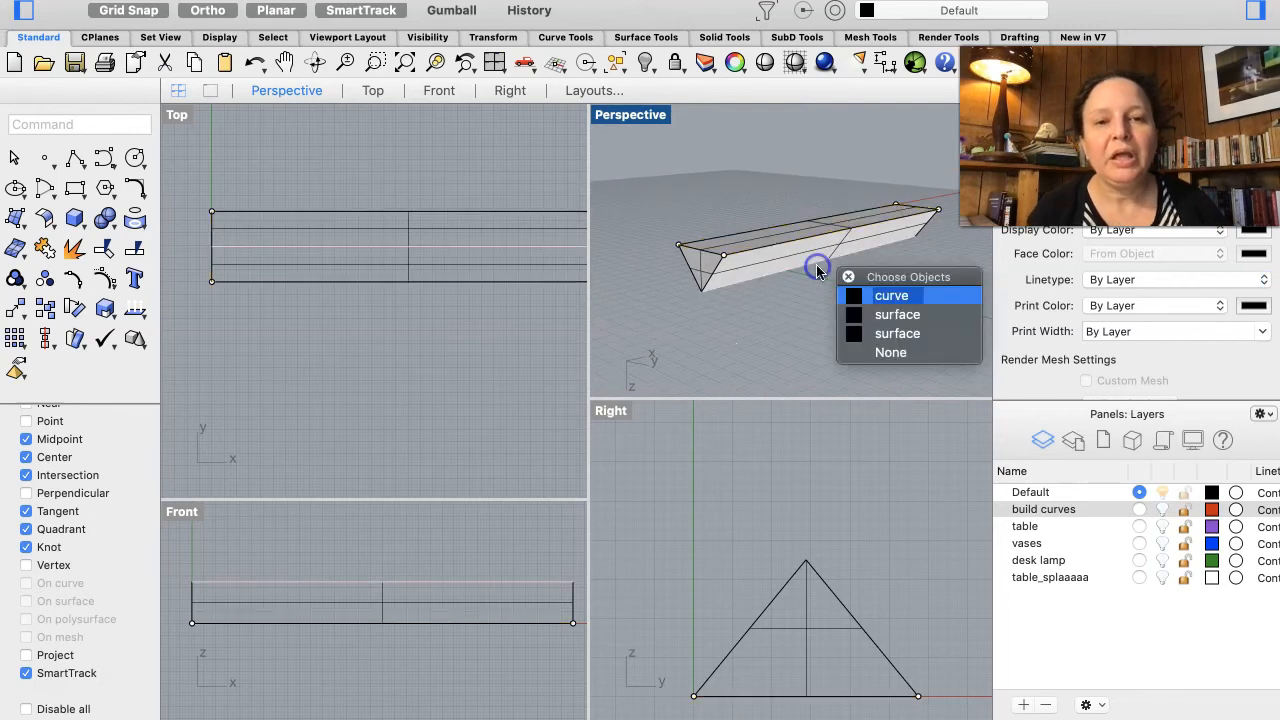
Step: Window-select all the shade's surfaces and join them with Create Solid
{"action": "left_click", "coordinate": [867, 468]}
{"action": "scroll", "coordinate": [860, 474], "scroll_direction": "down", "scroll_amount": 3}
{"action": "left_click_drag", "start_coordinate": [900, 472], "coordinate": [686, 651]}
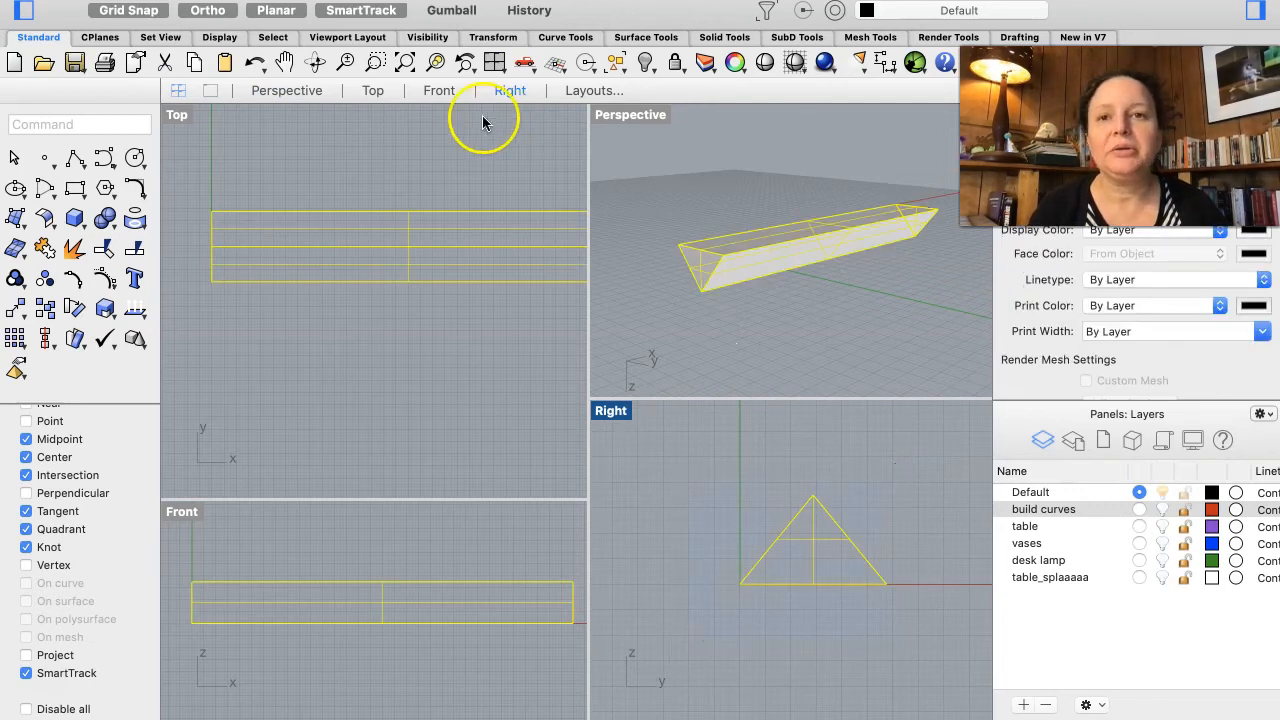
{"action": "left_click", "coordinate": [452, 1]}
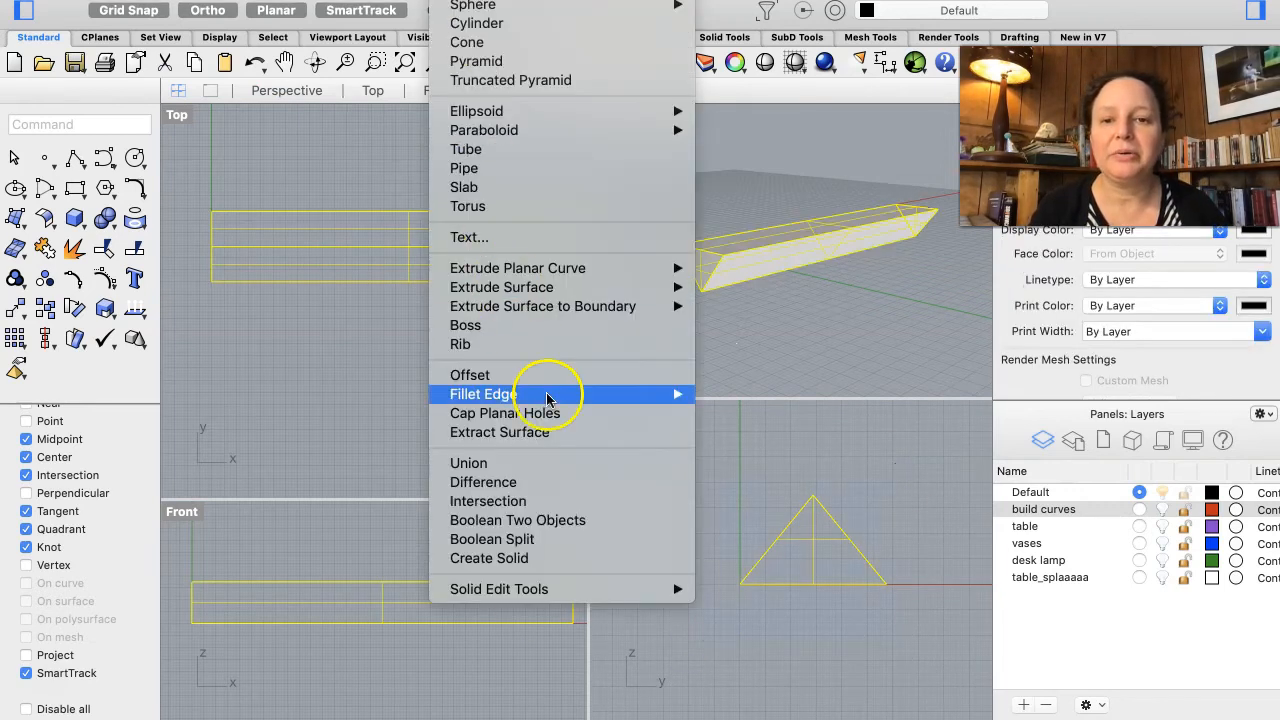
{"action": "left_click", "coordinate": [543, 558]}
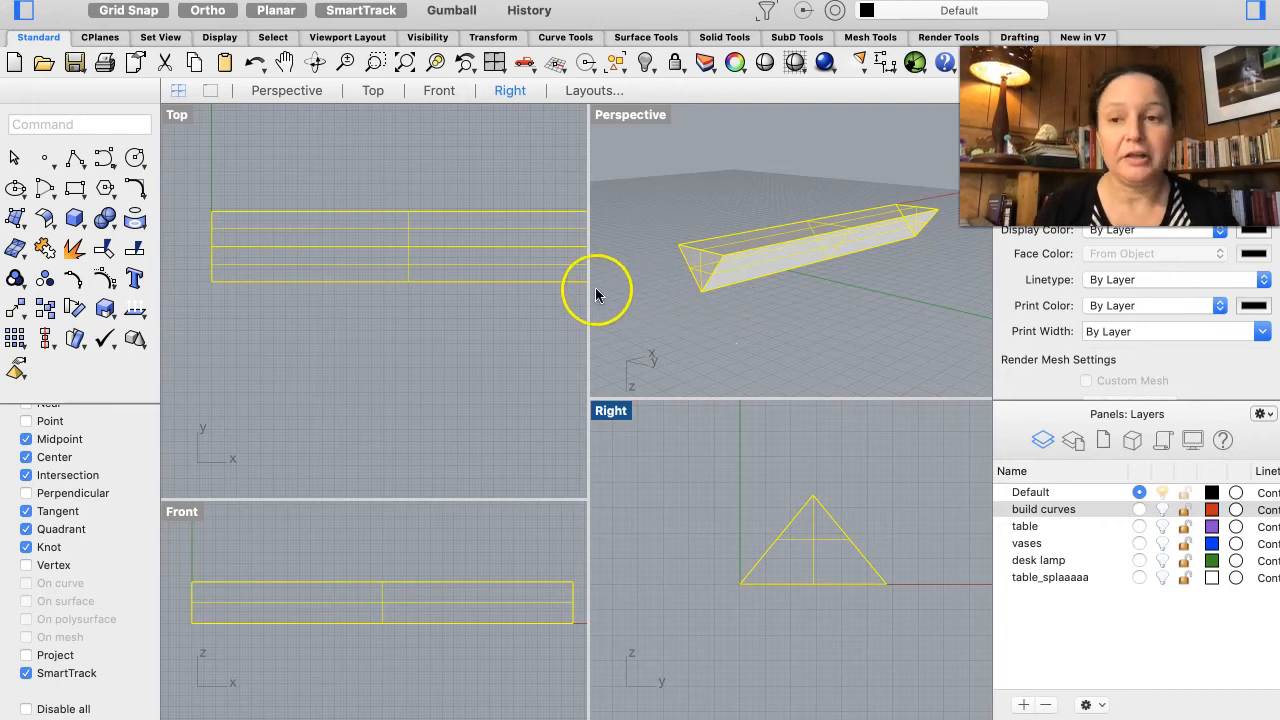
Step: Shell the solid with thickness 0.1, removing the bottom face
{"action": "left_click", "coordinate": [63, 120]}
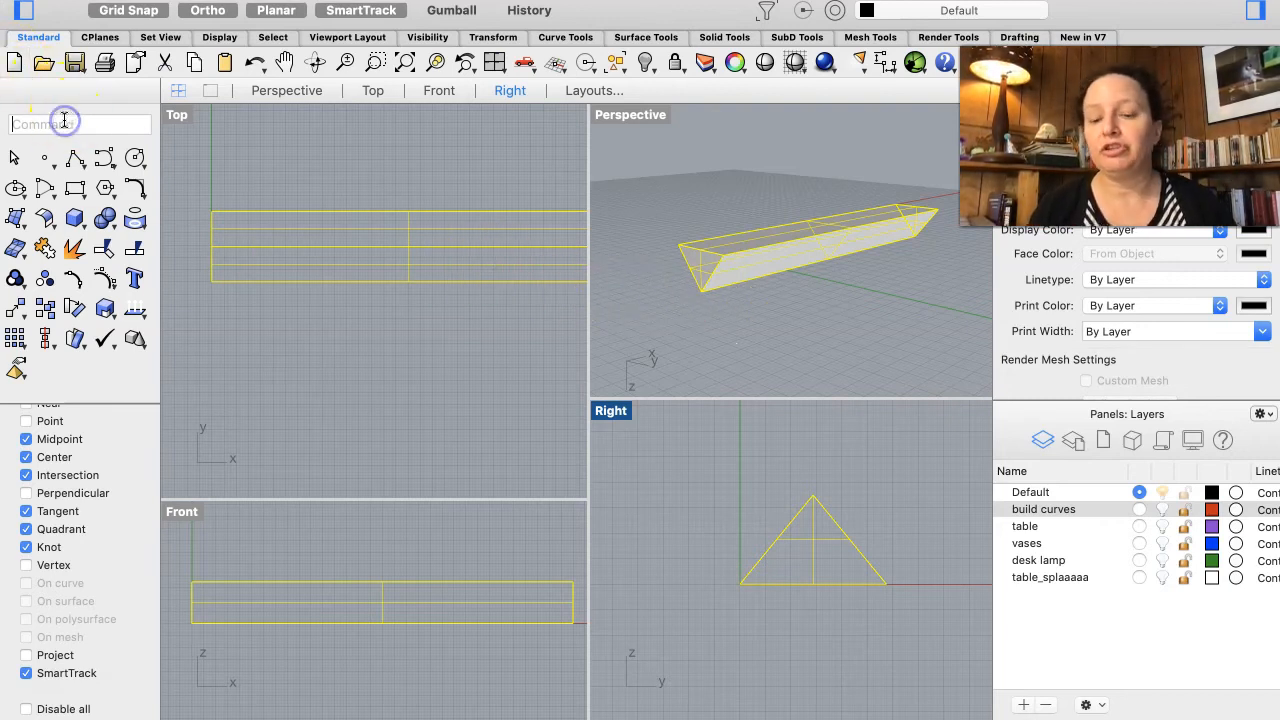
{"action": "type", "text": "Shell"}
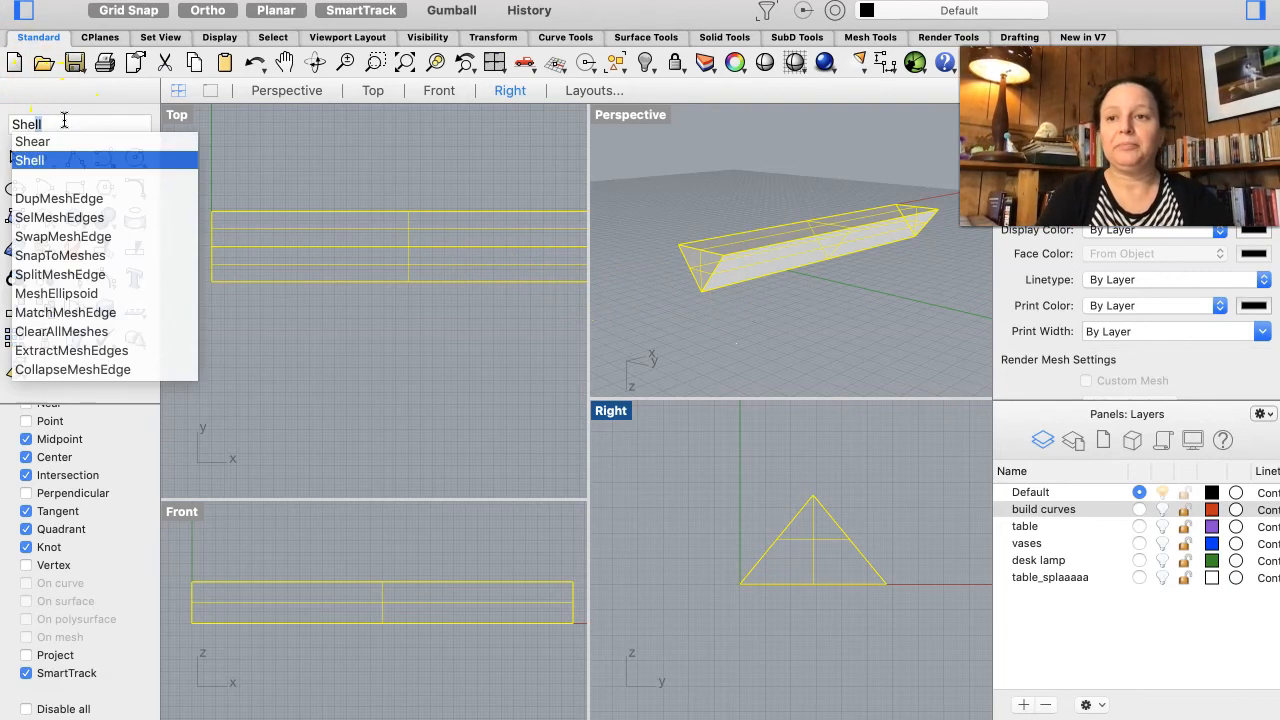
{"action": "key", "text": "Return"}
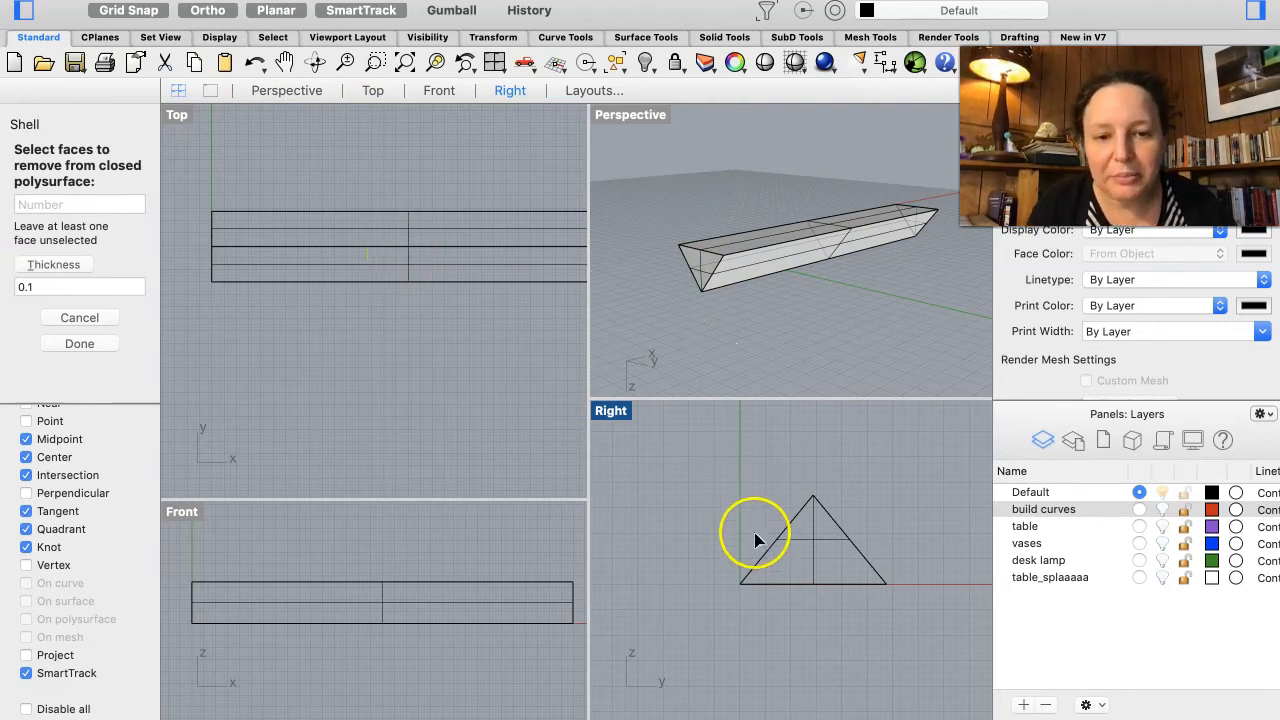
{"action": "scroll", "coordinate": [811, 613], "scroll_direction": "up", "scroll_amount": 2}
{"action": "scroll", "coordinate": [813, 610], "scroll_direction": "up", "scroll_amount": 3}
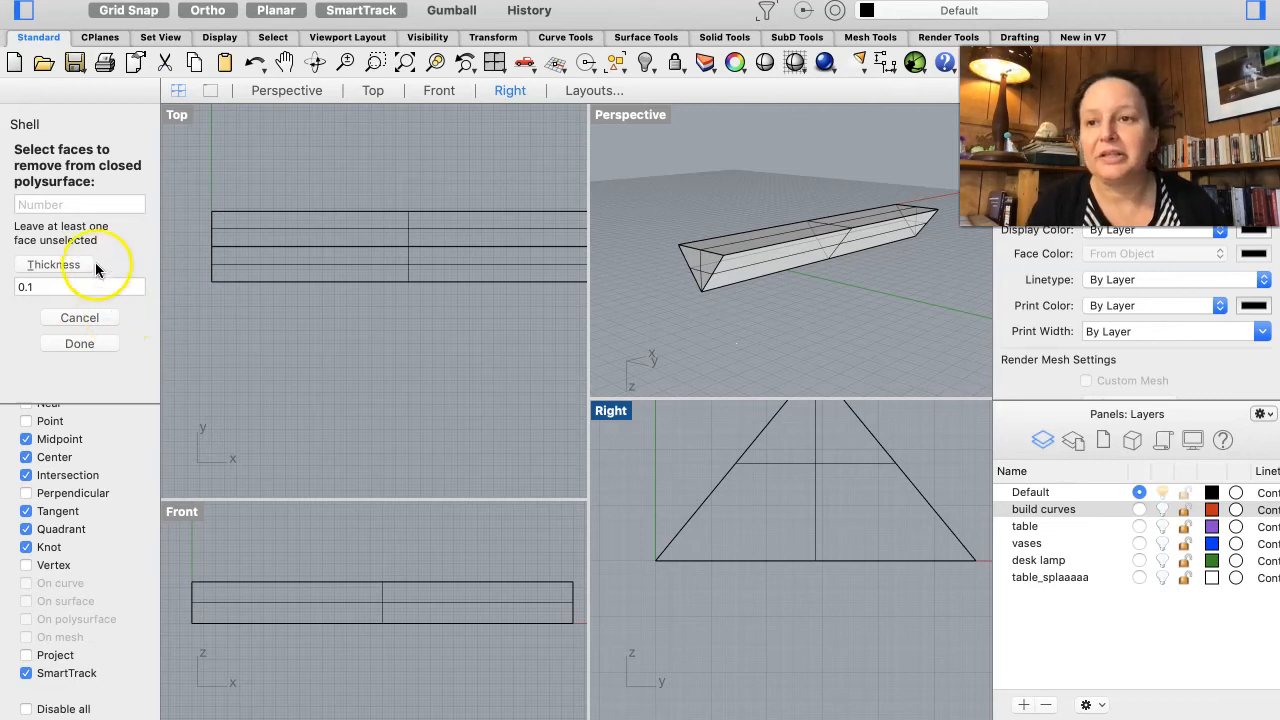
{"action": "left_click", "coordinate": [770, 238]}
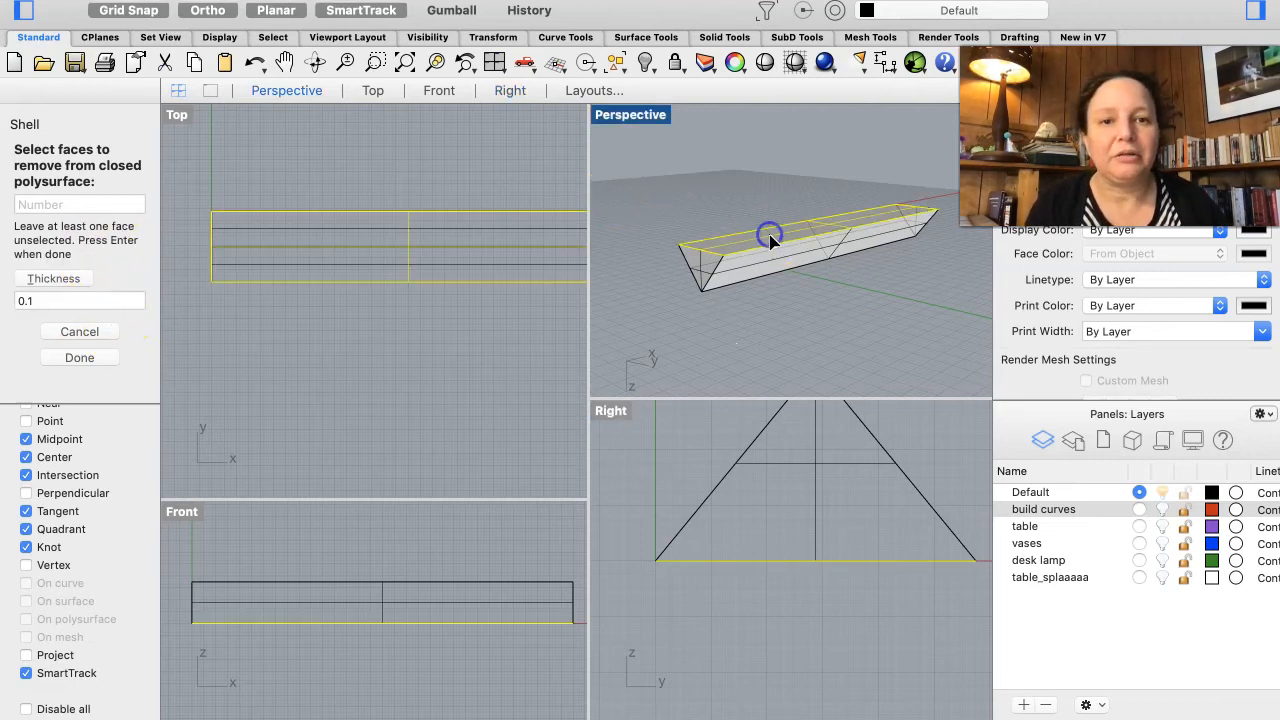
{"action": "key", "text": "Return"}
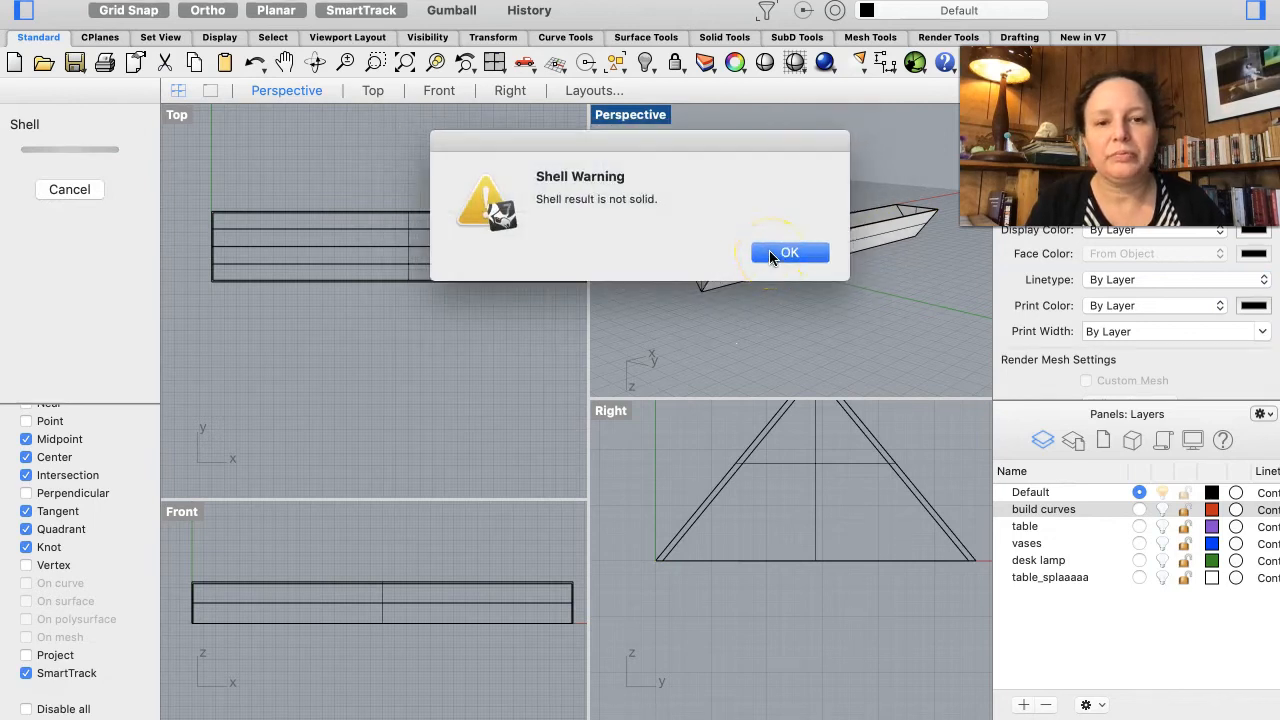
{"action": "left_click", "coordinate": [770, 254]}
Step: Zoom and orbit in to inspect the shelled shade's wall thickness
{"action": "left_click", "coordinate": [838, 268]}
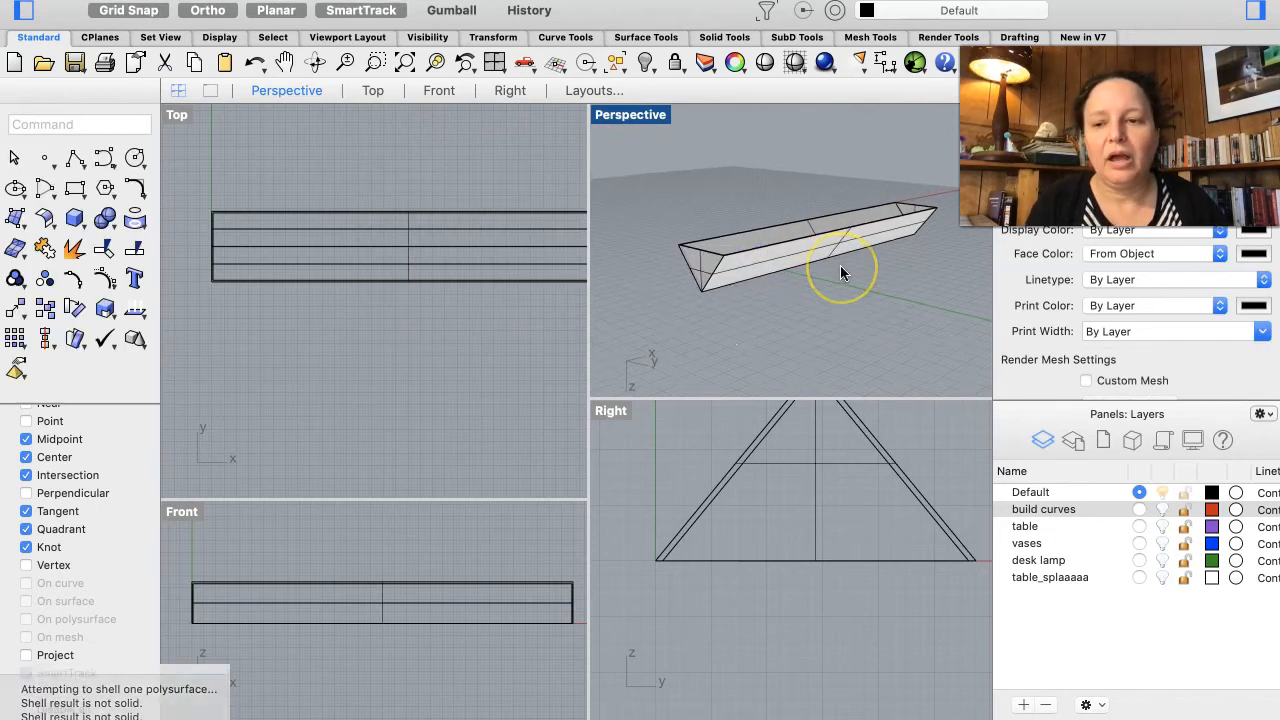
{"action": "scroll", "coordinate": [840, 265], "scroll_direction": "up", "scroll_amount": 10}
{"action": "scroll", "coordinate": [840, 265], "scroll_direction": "up", "scroll_amount": 5}
{"action": "left_click", "coordinate": [791, 190]}
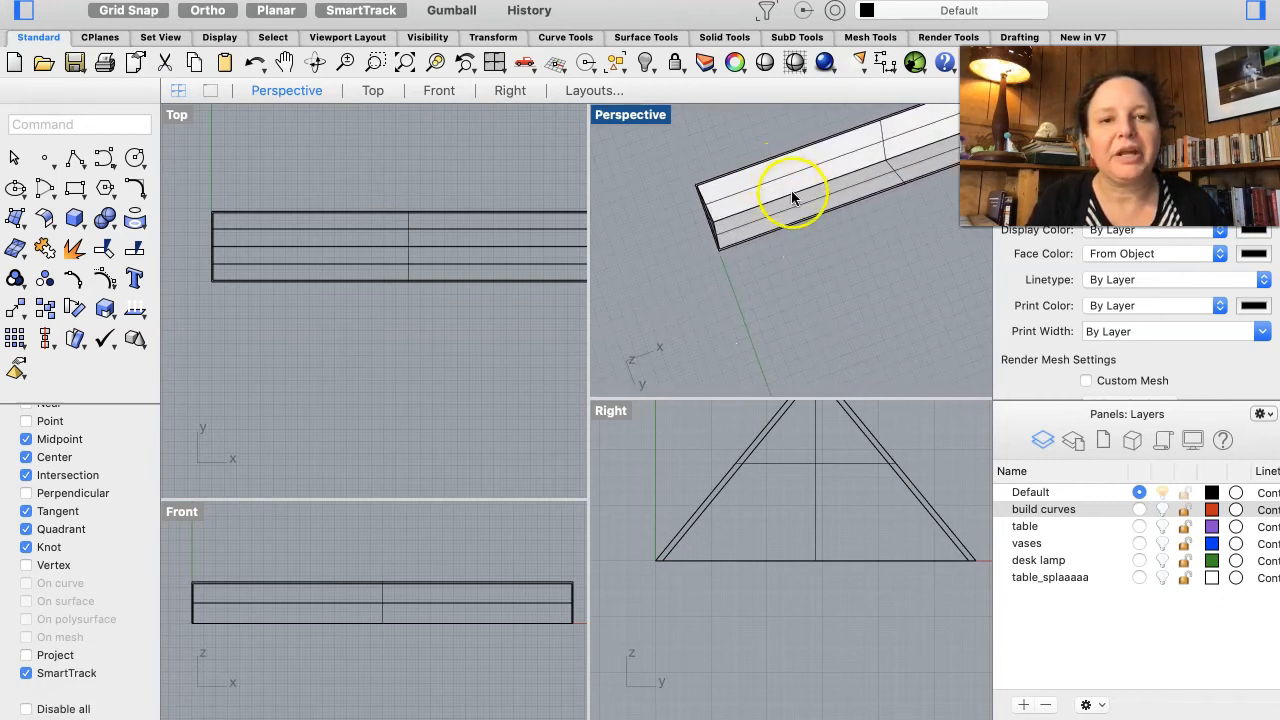
{"action": "scroll", "coordinate": [742, 218], "scroll_direction": "right", "scroll_amount": 5}
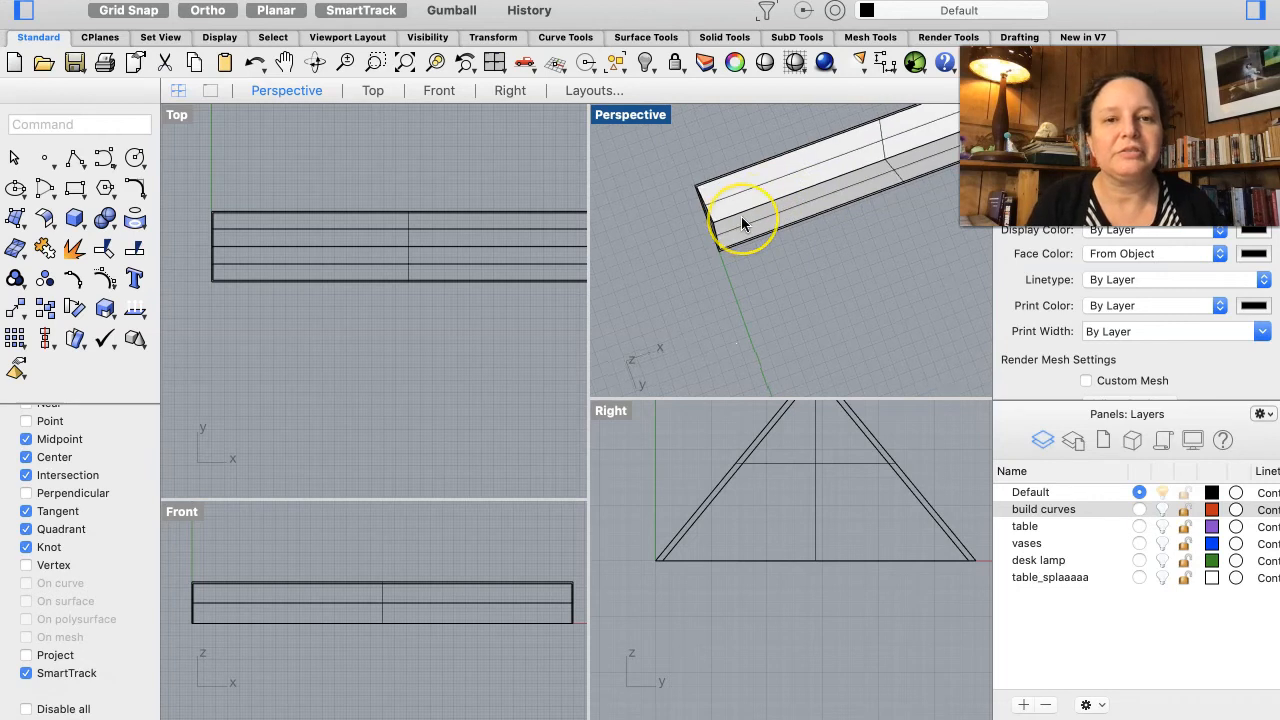
{"action": "scroll", "coordinate": [742, 218], "scroll_direction": "right", "scroll_amount": 5}
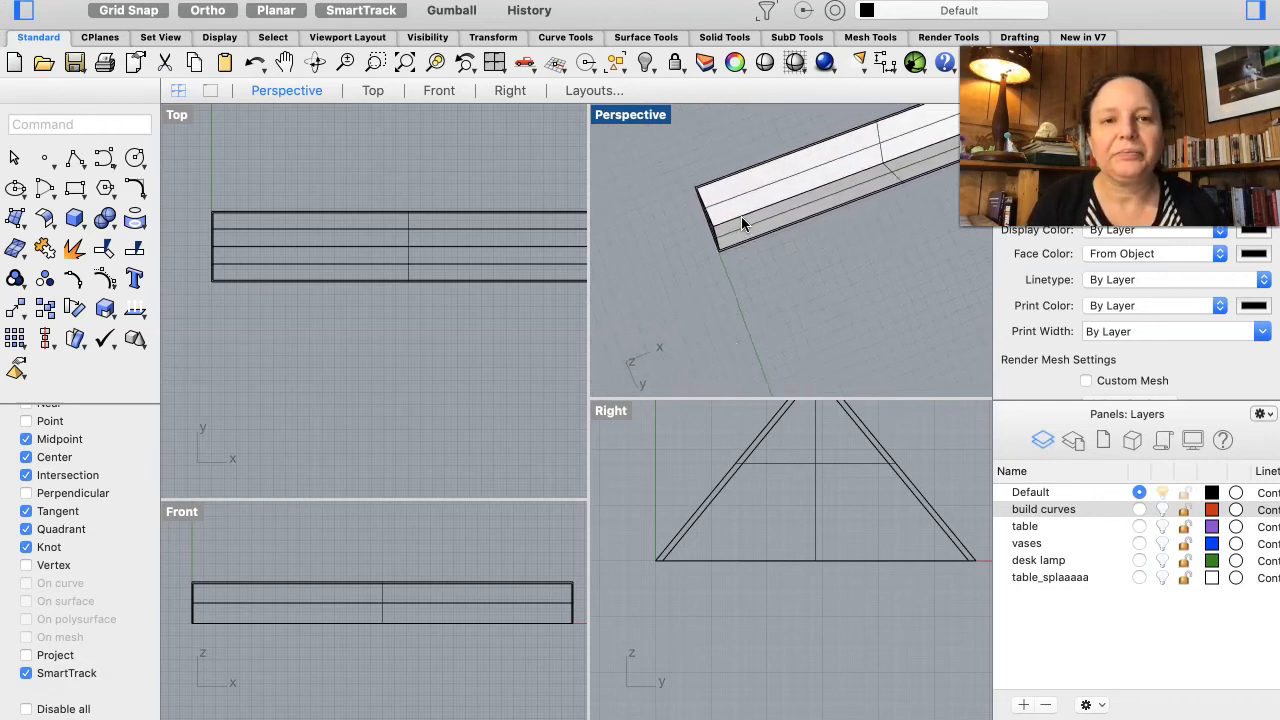
{"action": "scroll", "coordinate": [742, 223], "scroll_direction": "right", "scroll_amount": 5}
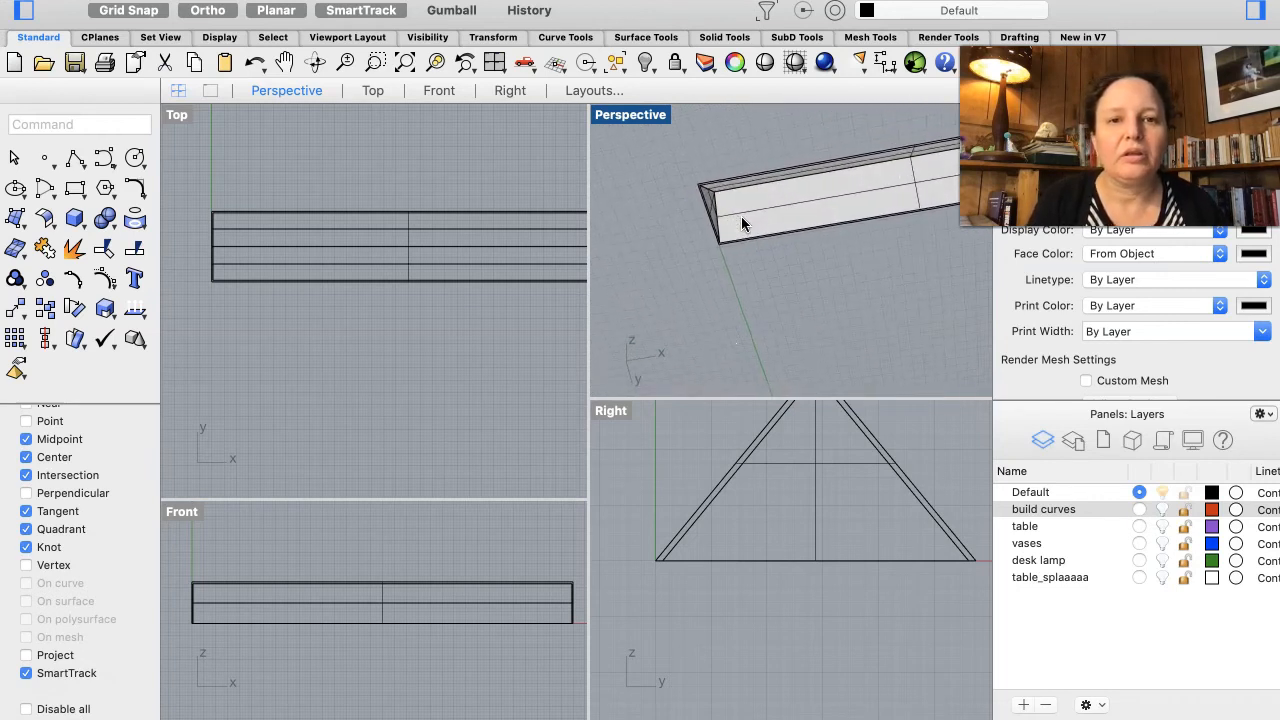
Step: Shell the shade solid again with thickness 0.15, removing the bottom face, and dismiss the warning
{"action": "scroll", "coordinate": [742, 223], "scroll_direction": "right", "scroll_amount": 5}
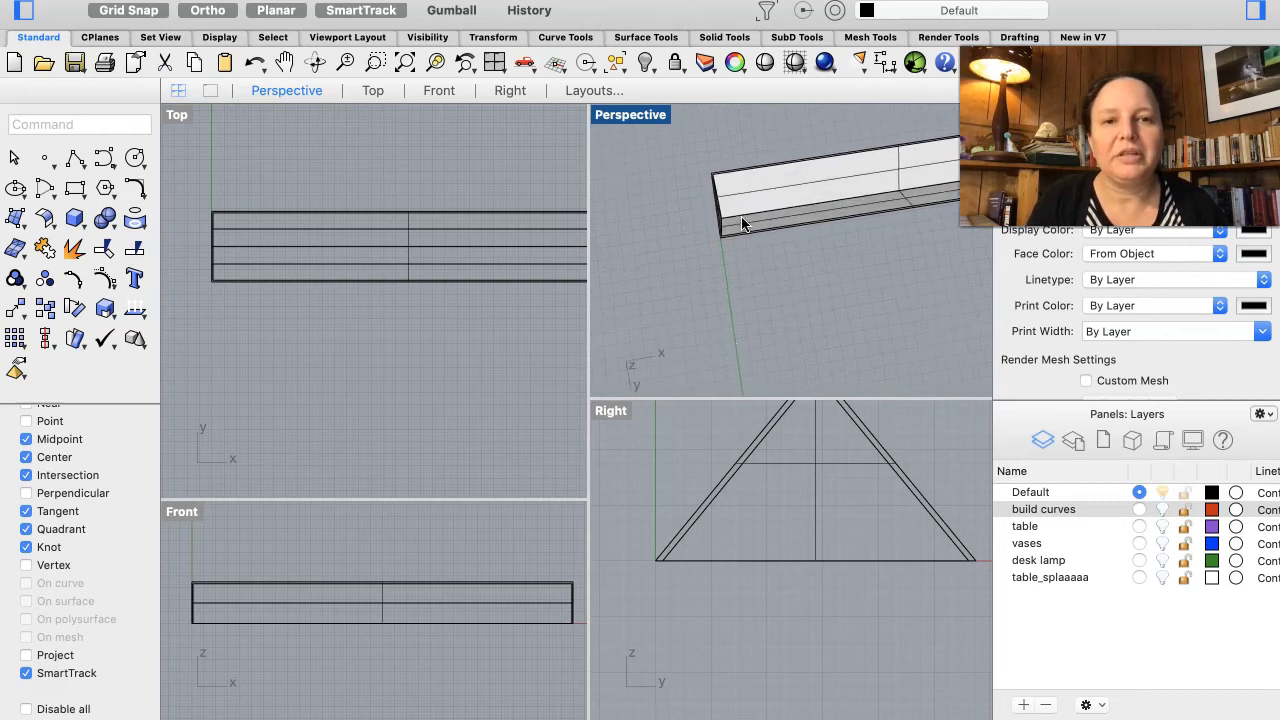
{"action": "scroll", "coordinate": [742, 223], "scroll_direction": "right", "scroll_amount": 2}
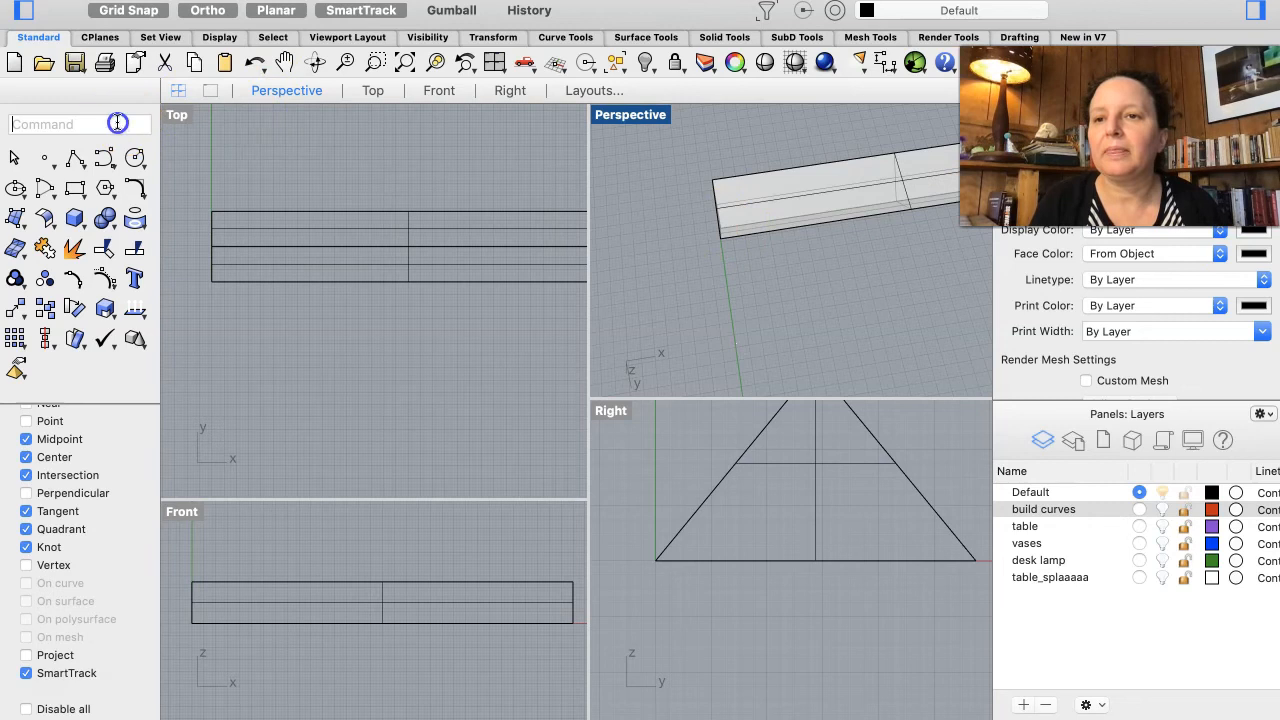
{"action": "key", "text": "Return"}
{"action": "left_click", "coordinate": [50, 286]}
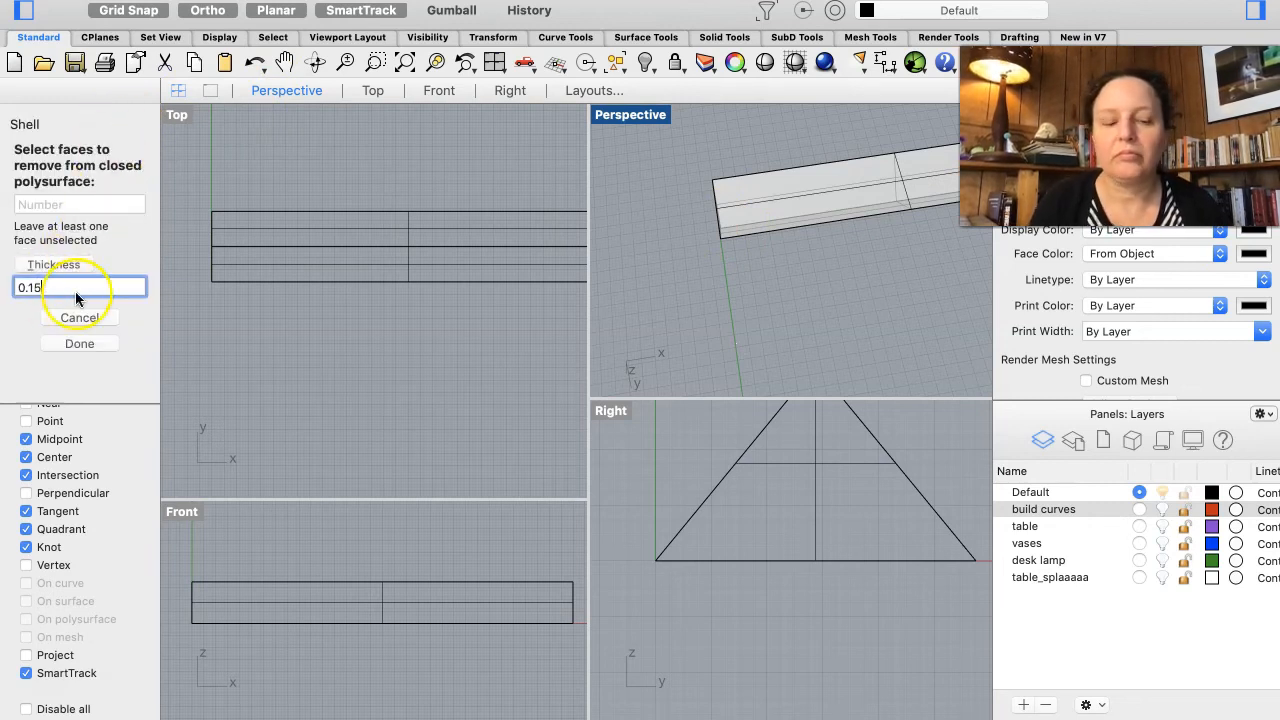
{"action": "left_click", "coordinate": [795, 198]}
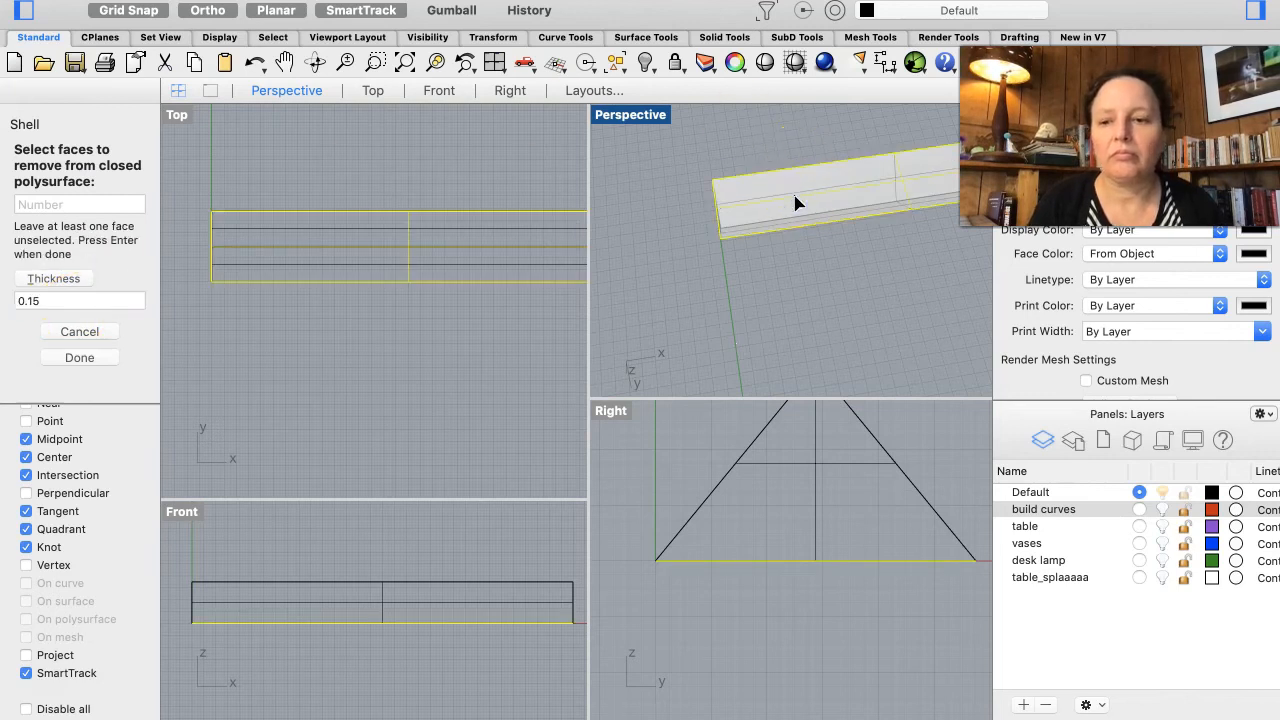
{"action": "key", "text": "Return"}
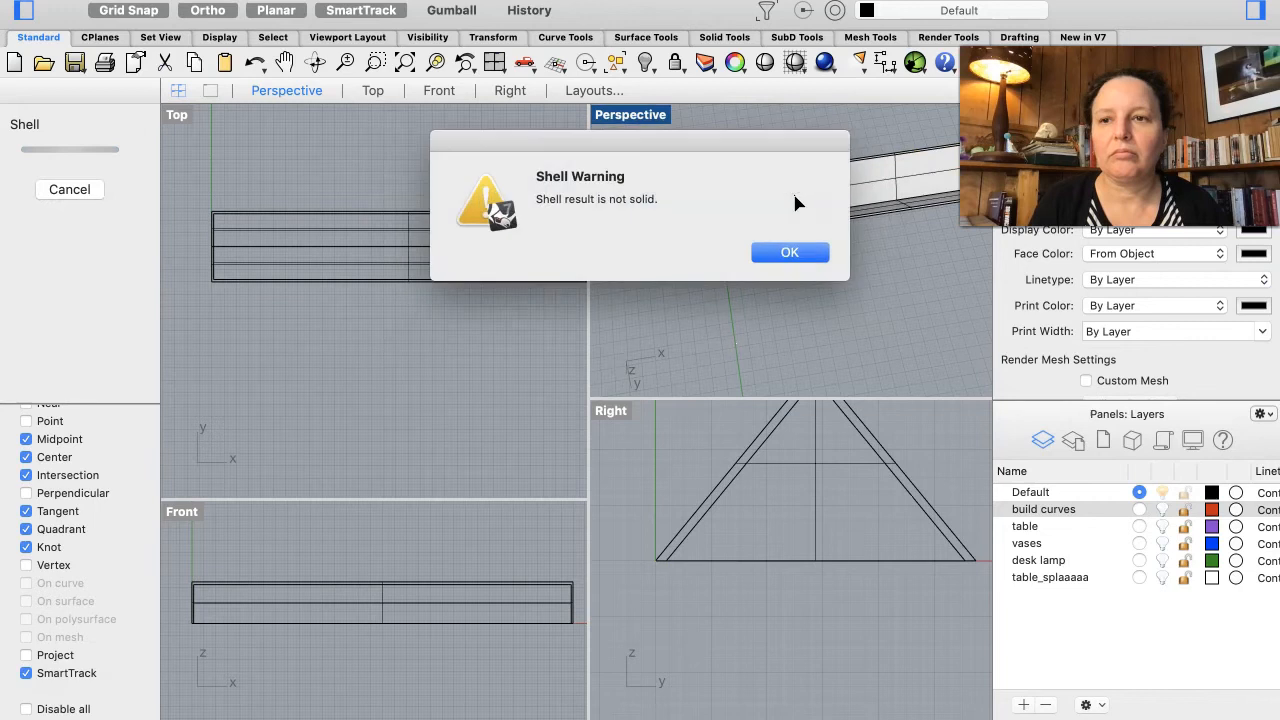
{"action": "left_click", "coordinate": [792, 252]}
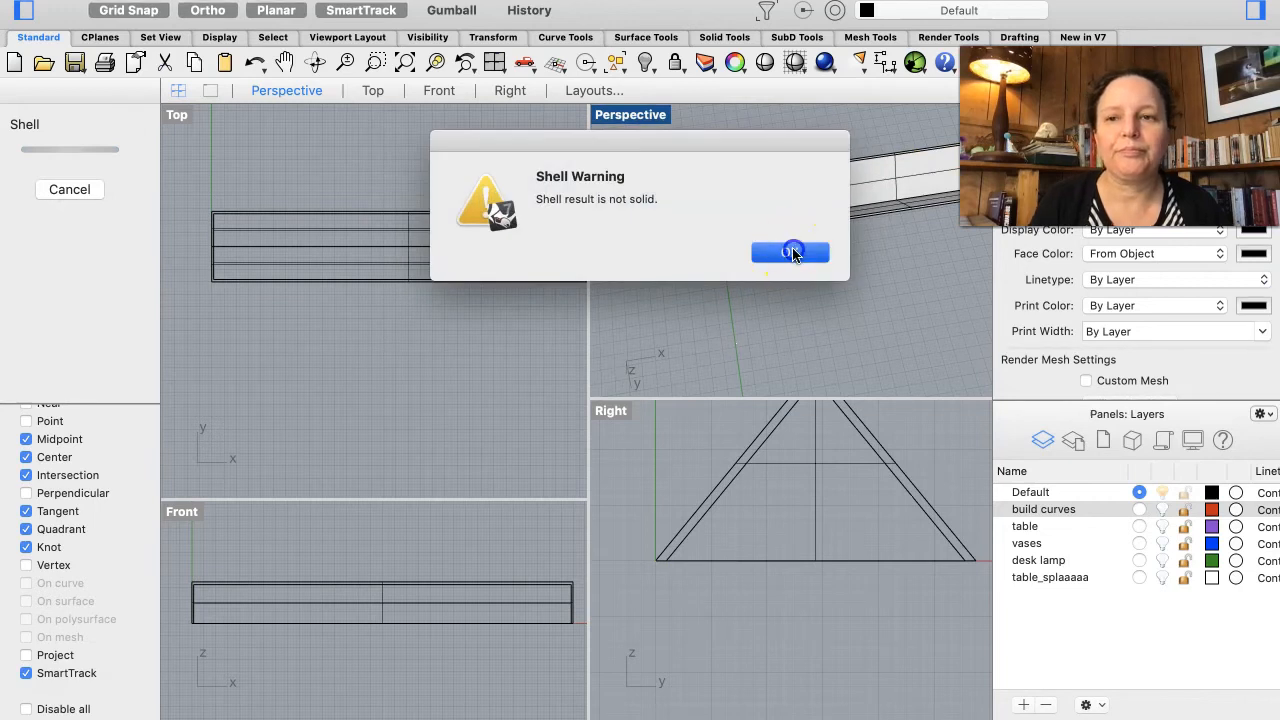
{"action": "right_click_drag", "start_coordinate": [871, 257], "coordinate": [871, 256]}
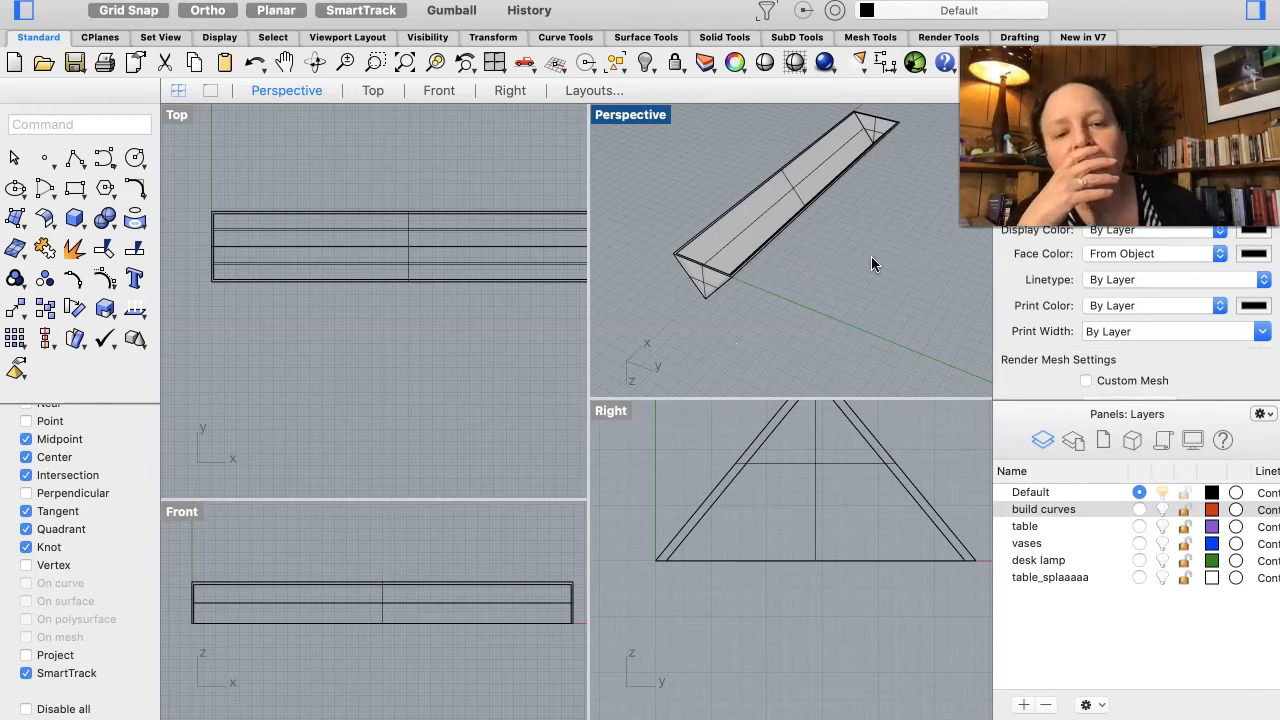
Step: Zoom and orbit around the shelled shade in the perspective view to inspect its shape
{"action": "scroll", "coordinate": [840, 222], "scroll_direction": "down", "scroll_amount": 5}
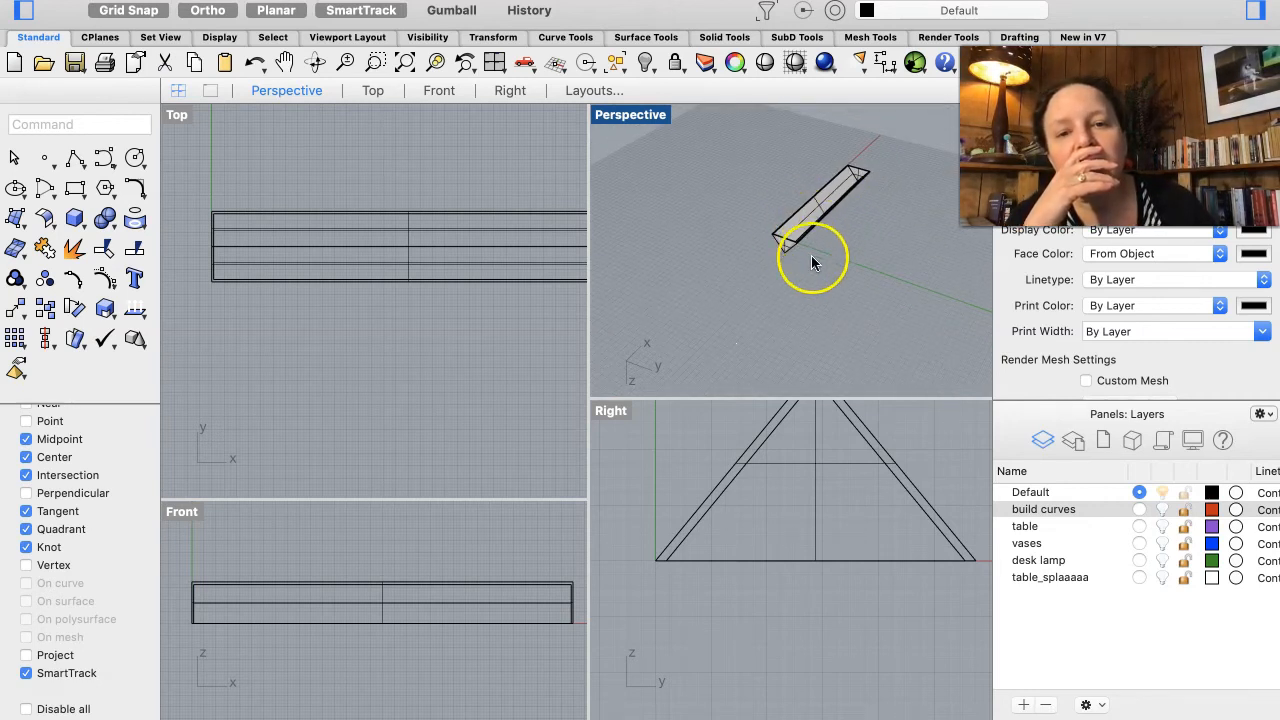
{"action": "scroll", "coordinate": [812, 260], "scroll_direction": "down", "scroll_amount": 10}
{"action": "scroll", "coordinate": [812, 262], "scroll_direction": "right", "scroll_amount": 5}
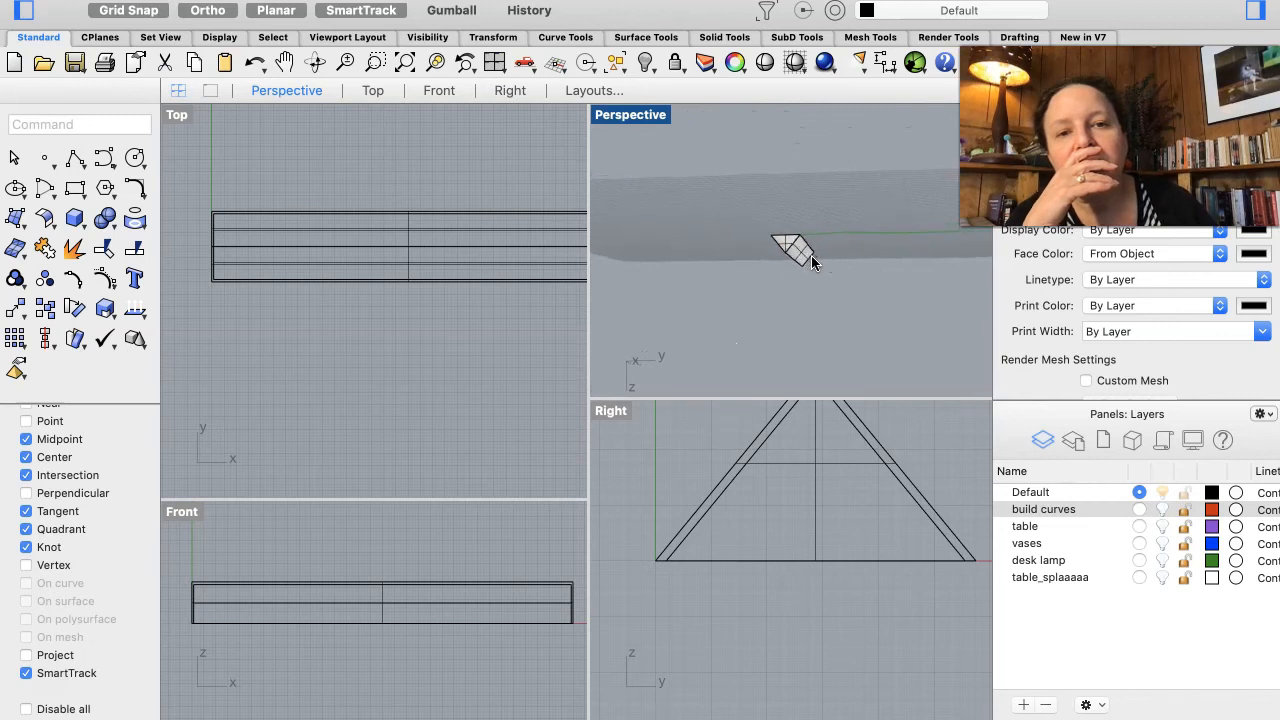
{"action": "scroll", "coordinate": [812, 262], "scroll_direction": "left", "scroll_amount": 3}
{"action": "scroll", "coordinate": [812, 262], "scroll_direction": "up", "scroll_amount": 8}
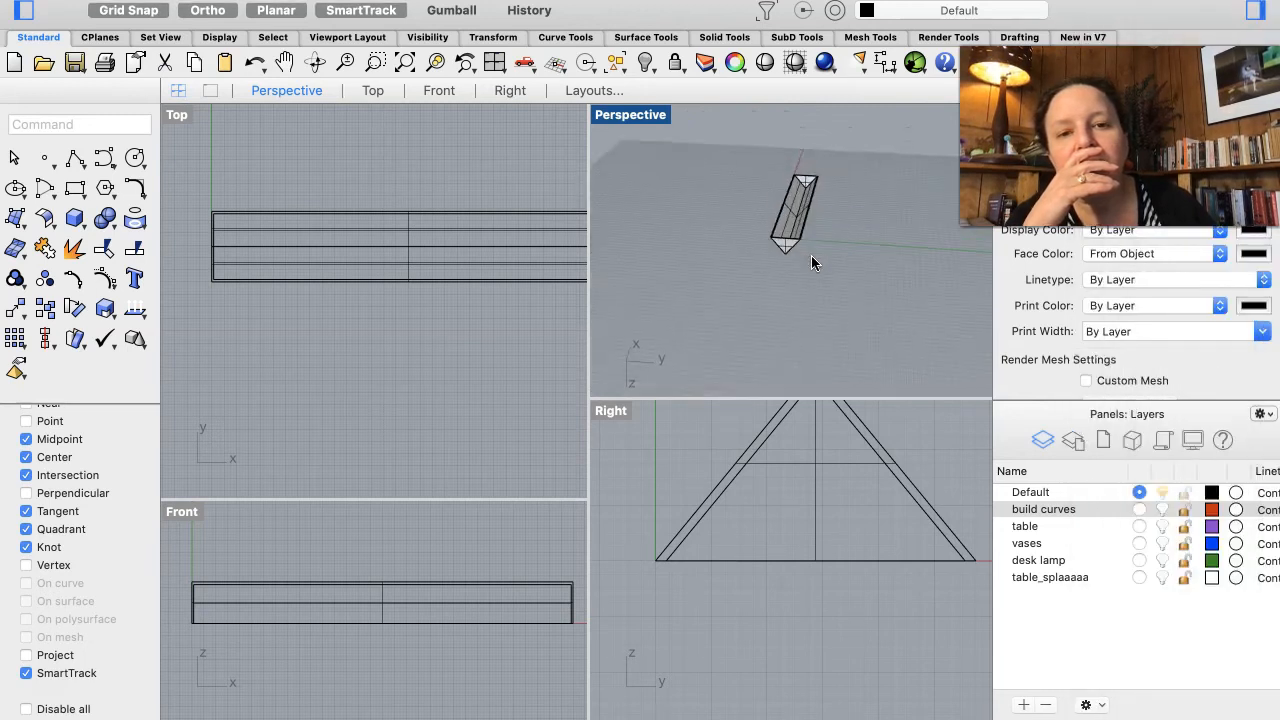
{"action": "scroll", "coordinate": [812, 262], "scroll_direction": "left", "scroll_amount": 5}
{"action": "scroll", "coordinate": [811, 262], "scroll_direction": "left", "scroll_amount": 5}
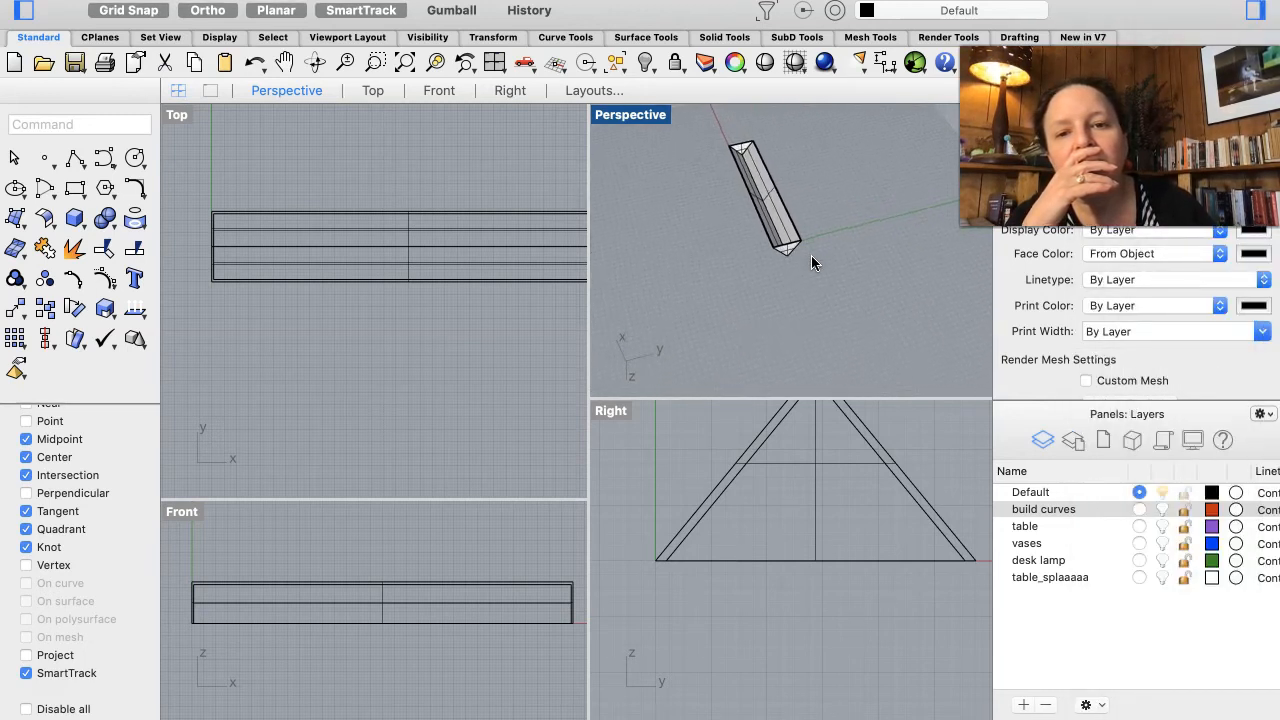
{"action": "scroll", "coordinate": [811, 262], "scroll_direction": "down", "scroll_amount": 6}
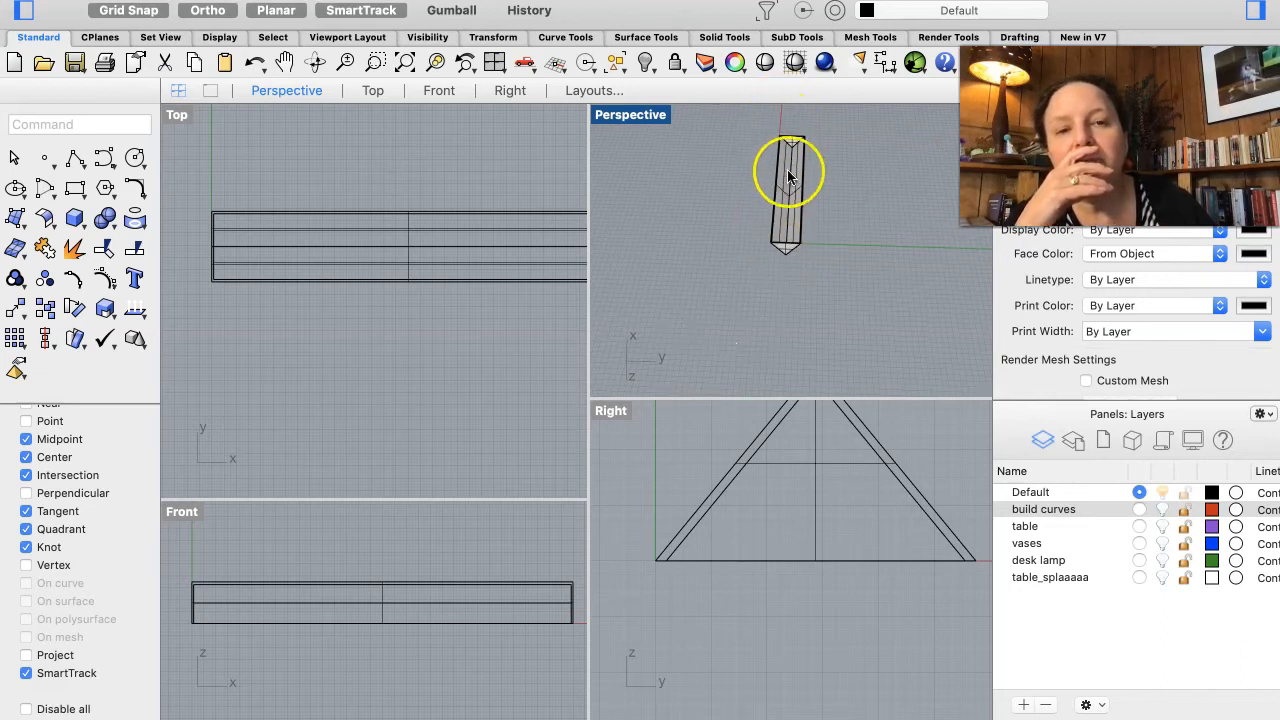
{"action": "scroll", "coordinate": [807, 163], "scroll_direction": "up", "scroll_amount": 5}
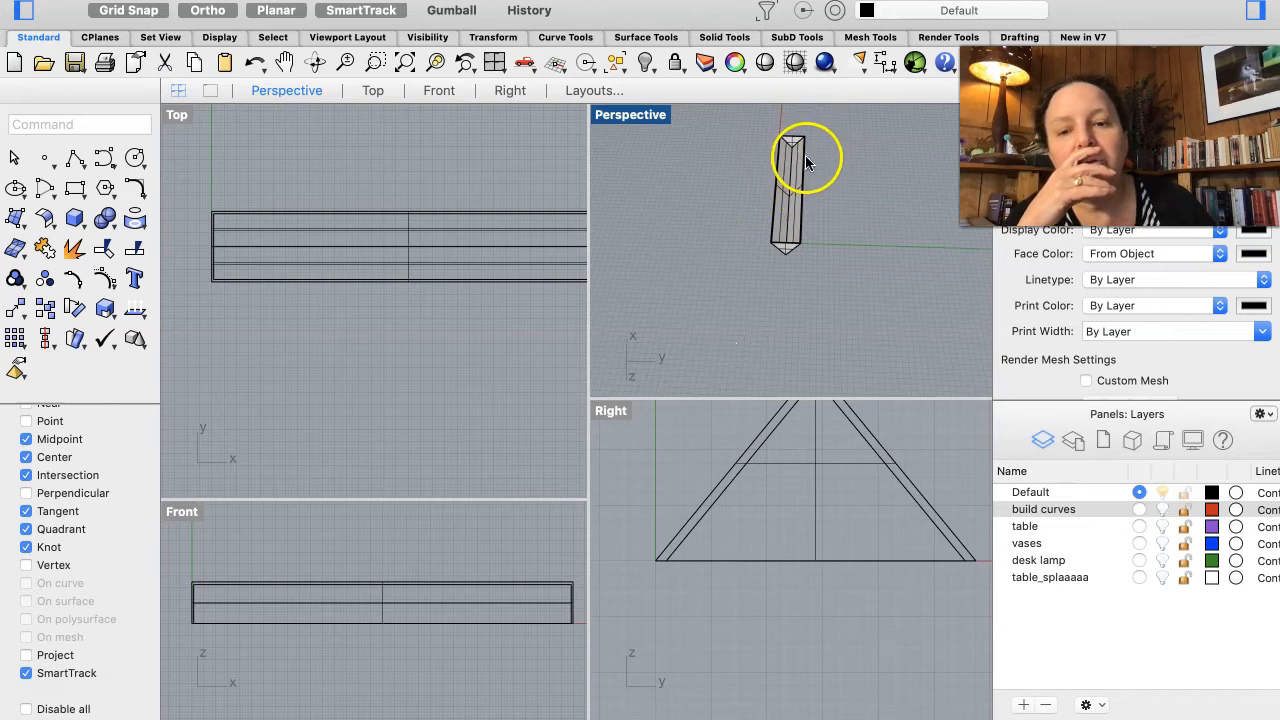
{"action": "scroll", "coordinate": [808, 156], "scroll_direction": "up", "scroll_amount": 3}
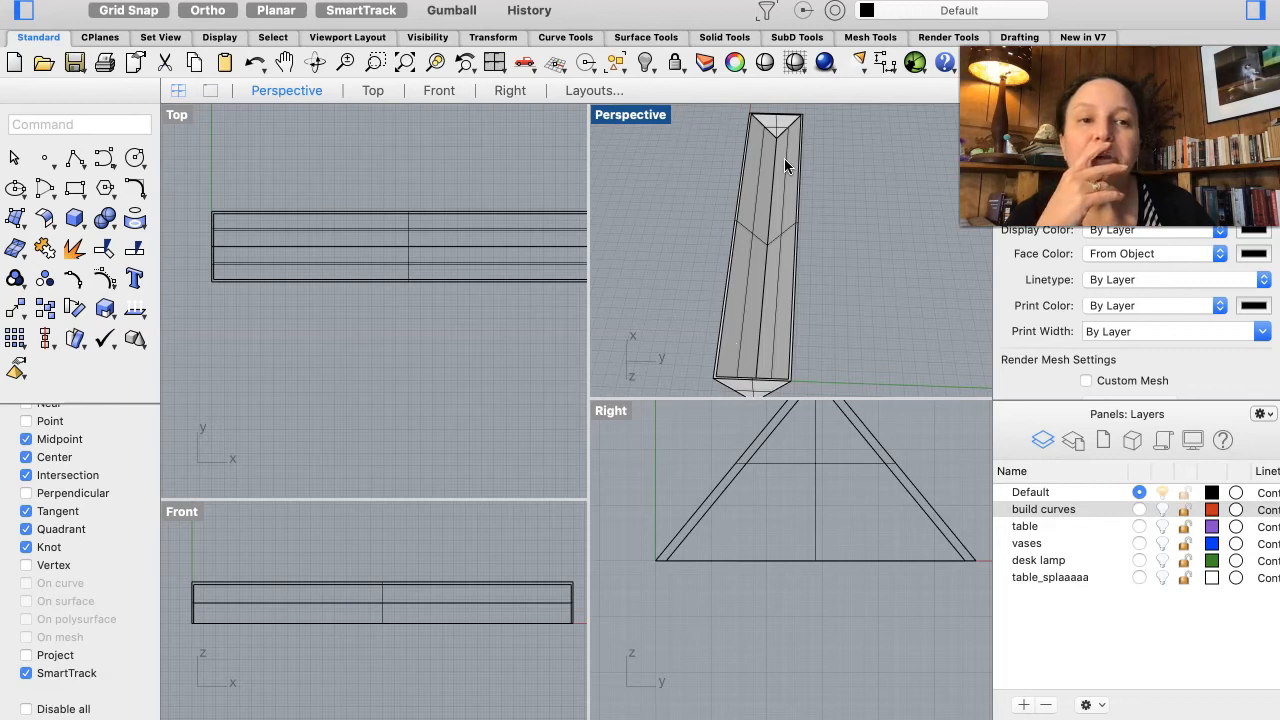
Step: Turn off the Tangent, Quadrant and Knot snaps and draw a polyline along the shade's inner ridge from end to end
{"action": "left_click", "coordinate": [76, 160]}
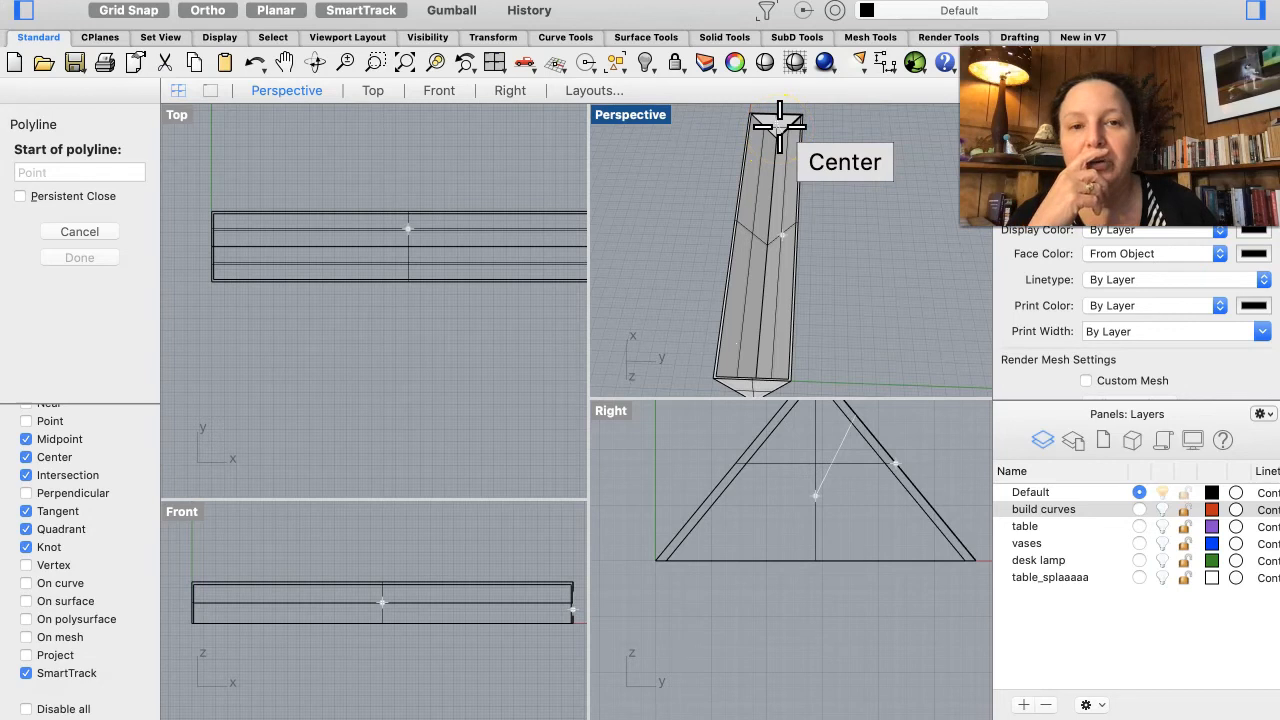
{"action": "scroll", "coordinate": [779, 122], "scroll_direction": "up", "scroll_amount": 8}
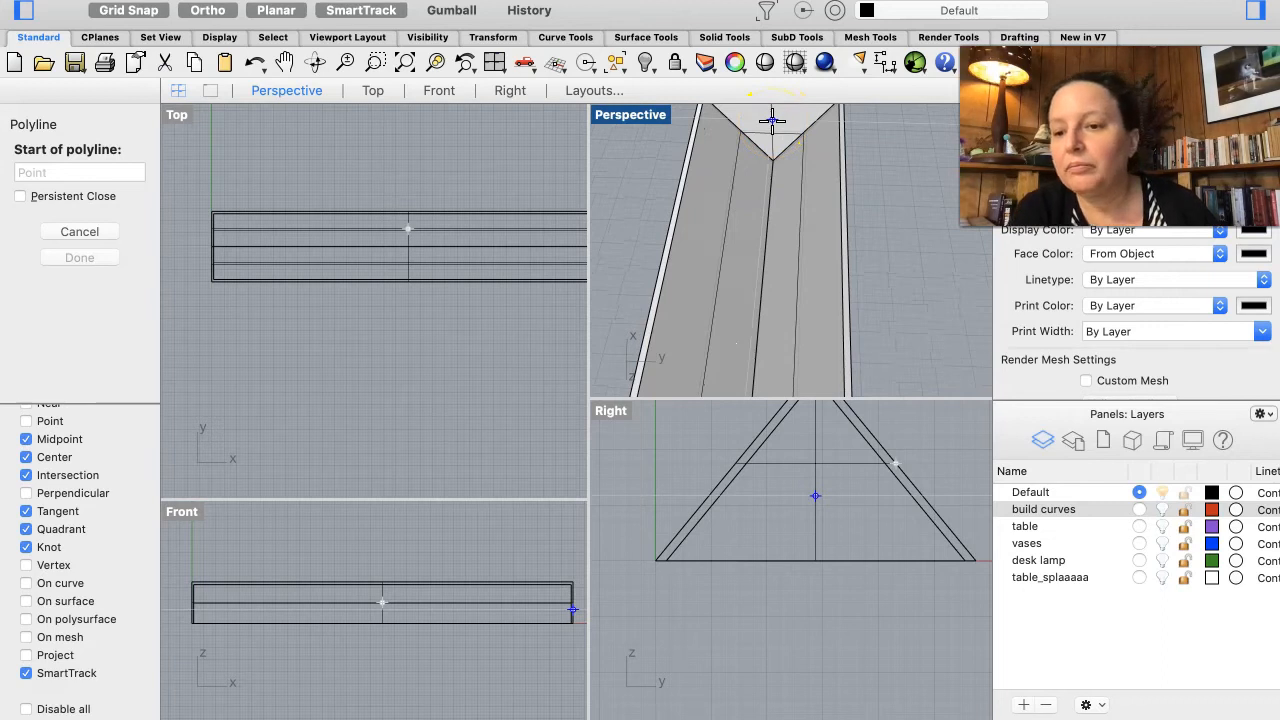
{"action": "left_click", "coordinate": [26, 493]}
{"action": "left_click", "coordinate": [26, 511]}
{"action": "left_click", "coordinate": [26, 529]}
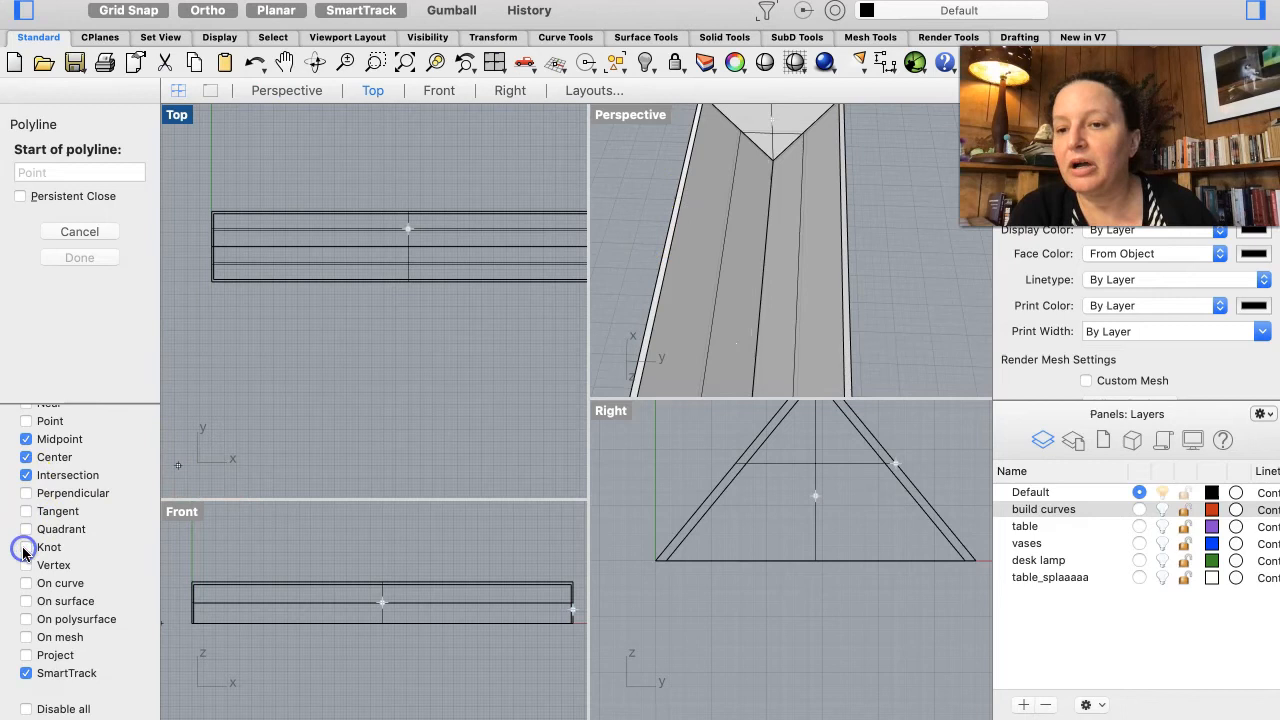
{"action": "left_click", "coordinate": [26, 547]}
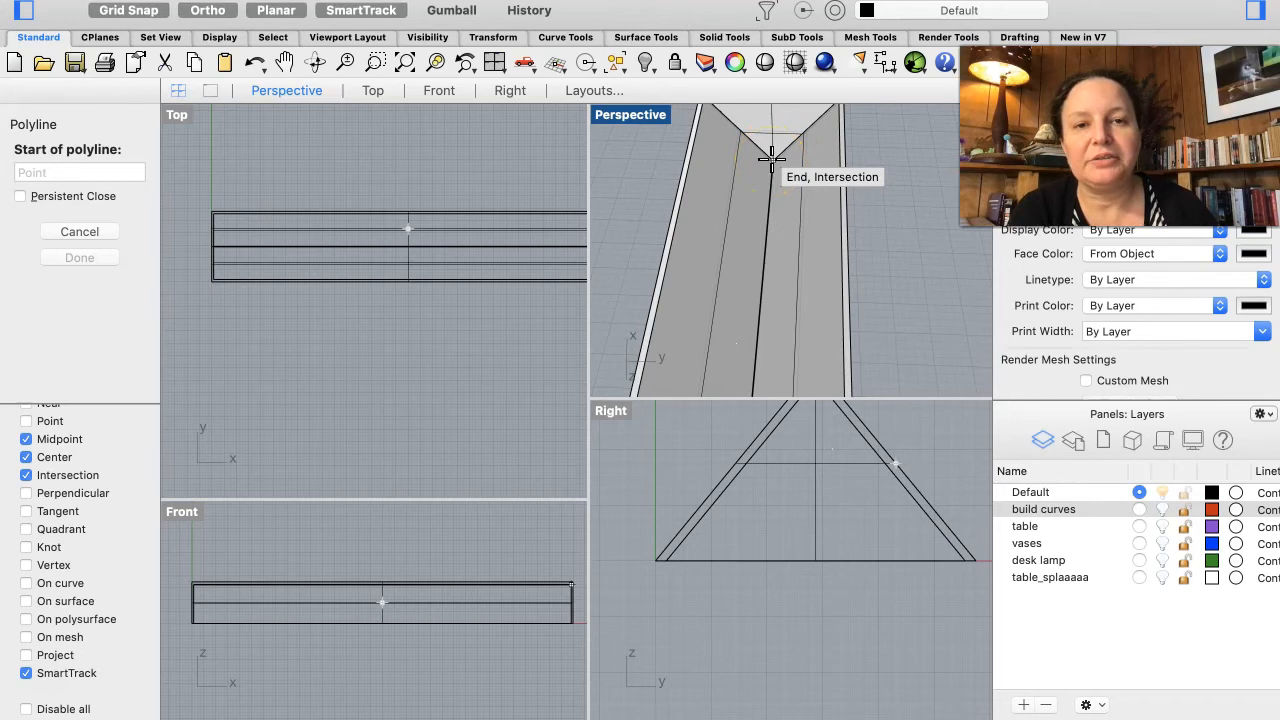
{"action": "left_click", "coordinate": [771, 158]}
{"action": "scroll", "coordinate": [771, 158], "scroll_direction": "down", "scroll_amount": 5}
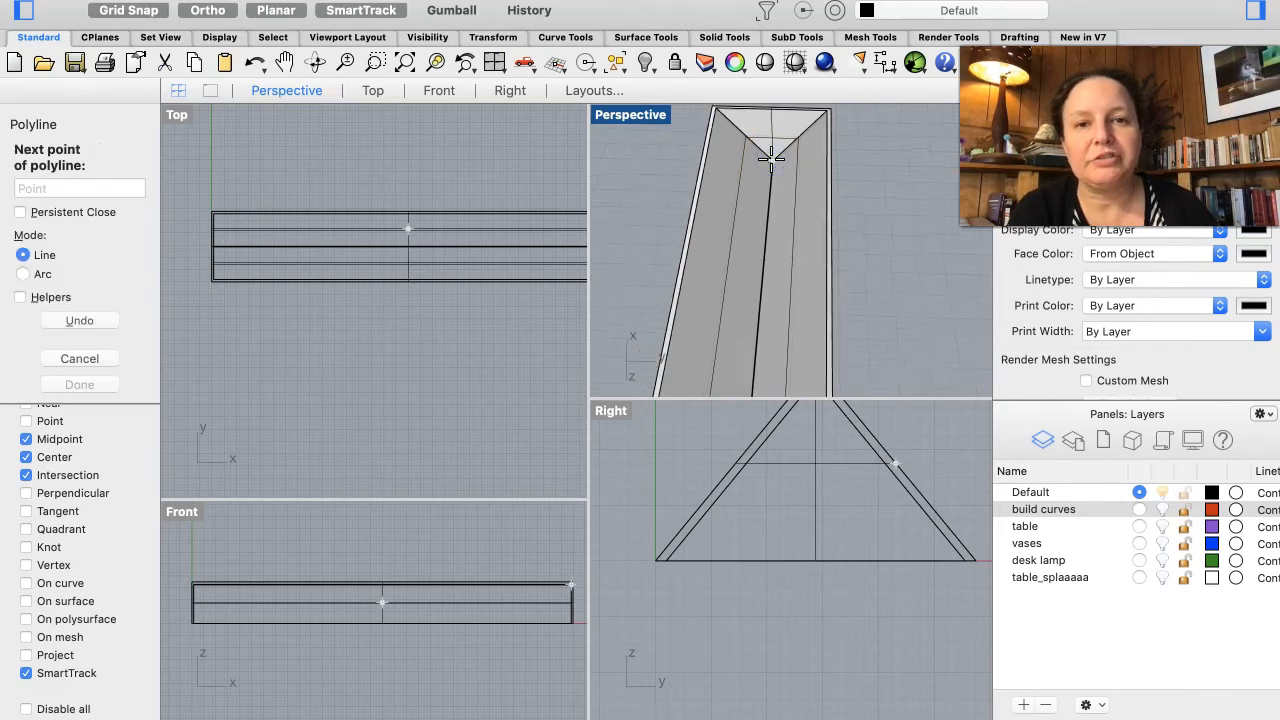
{"action": "scroll", "coordinate": [771, 158], "scroll_direction": "down", "scroll_amount": 8}
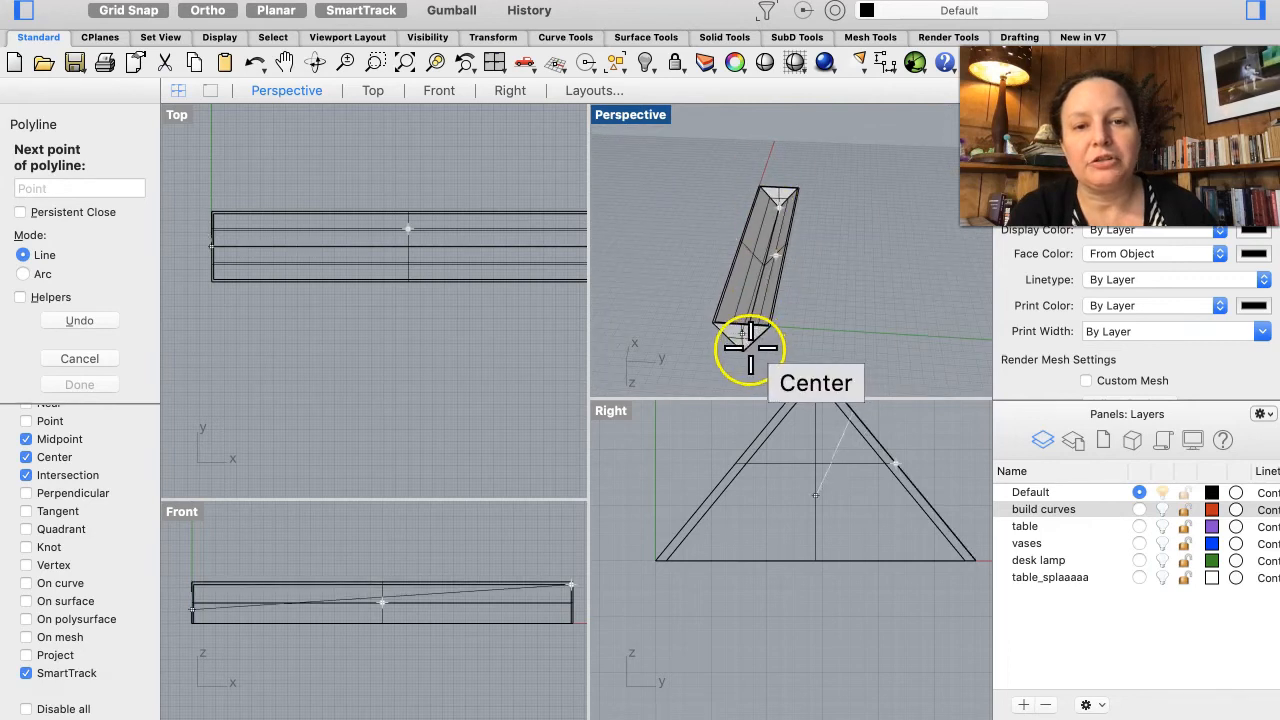
{"action": "left_click", "coordinate": [741, 349]}
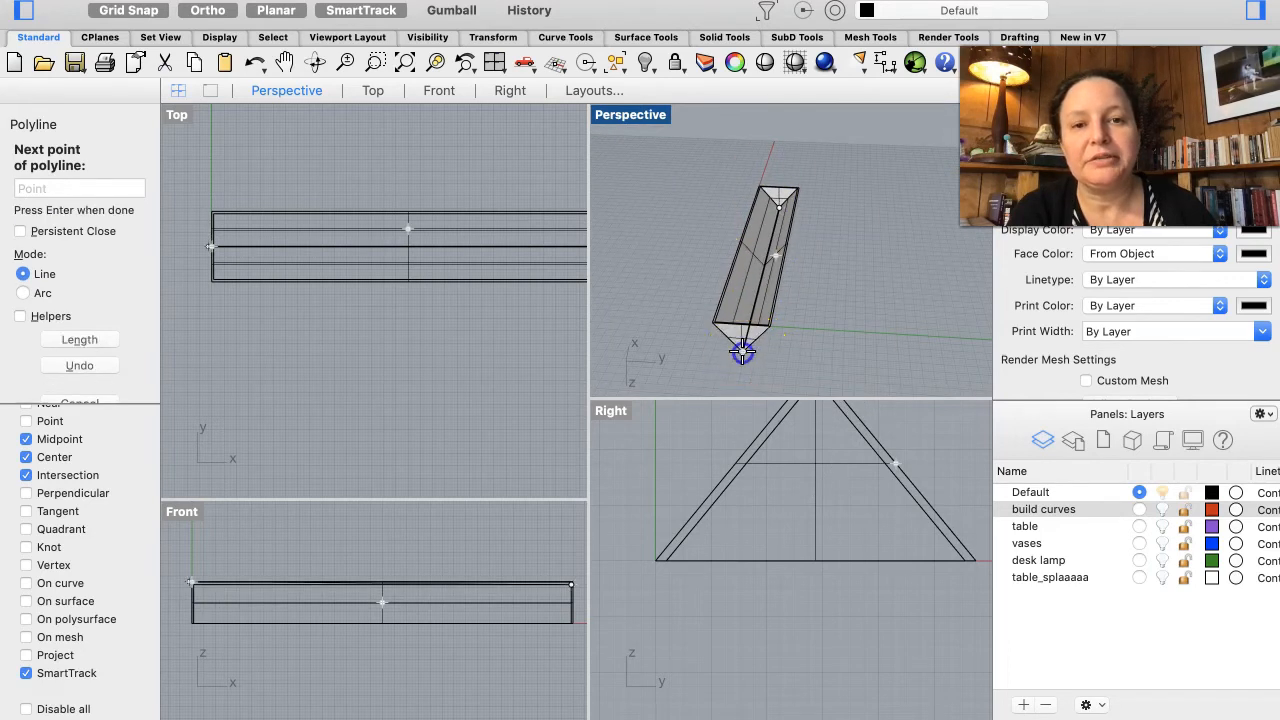
{"action": "key", "text": "Return"}
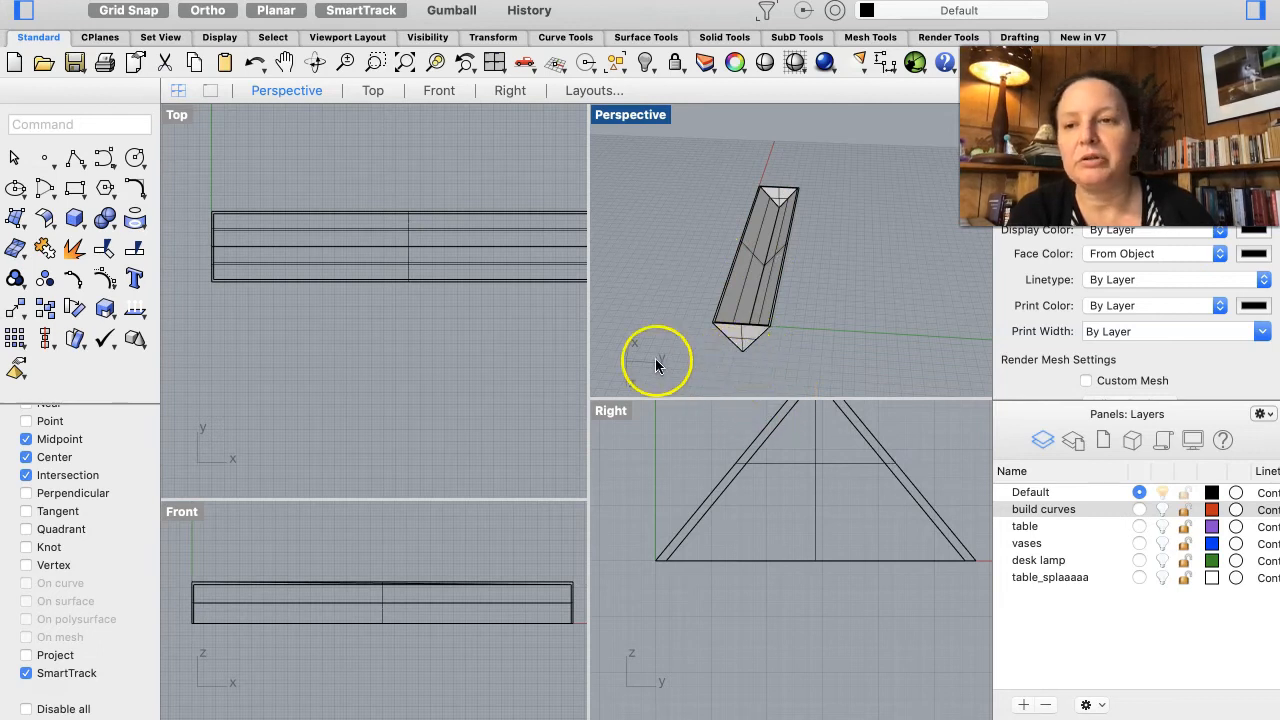
Step: Create a flat-capped pipe with radius 1 along the new polyline
{"action": "left_click", "coordinate": [78, 224]}
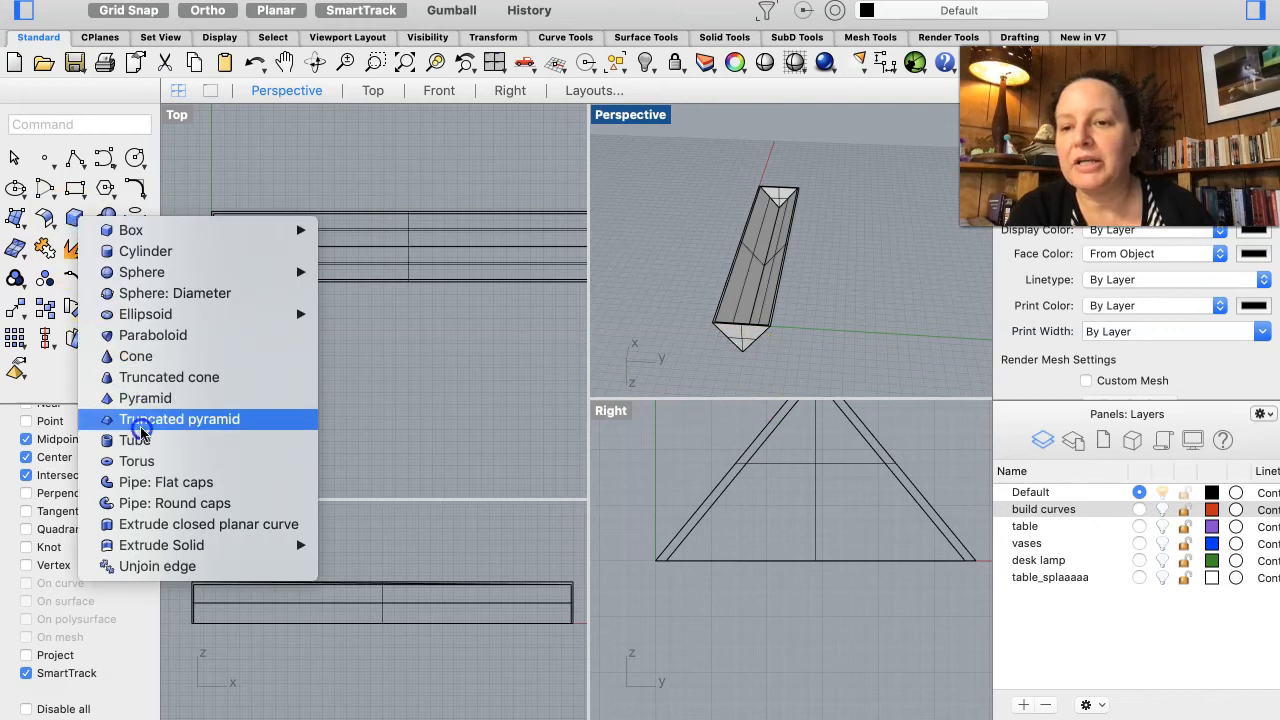
{"action": "left_click", "coordinate": [141, 483]}
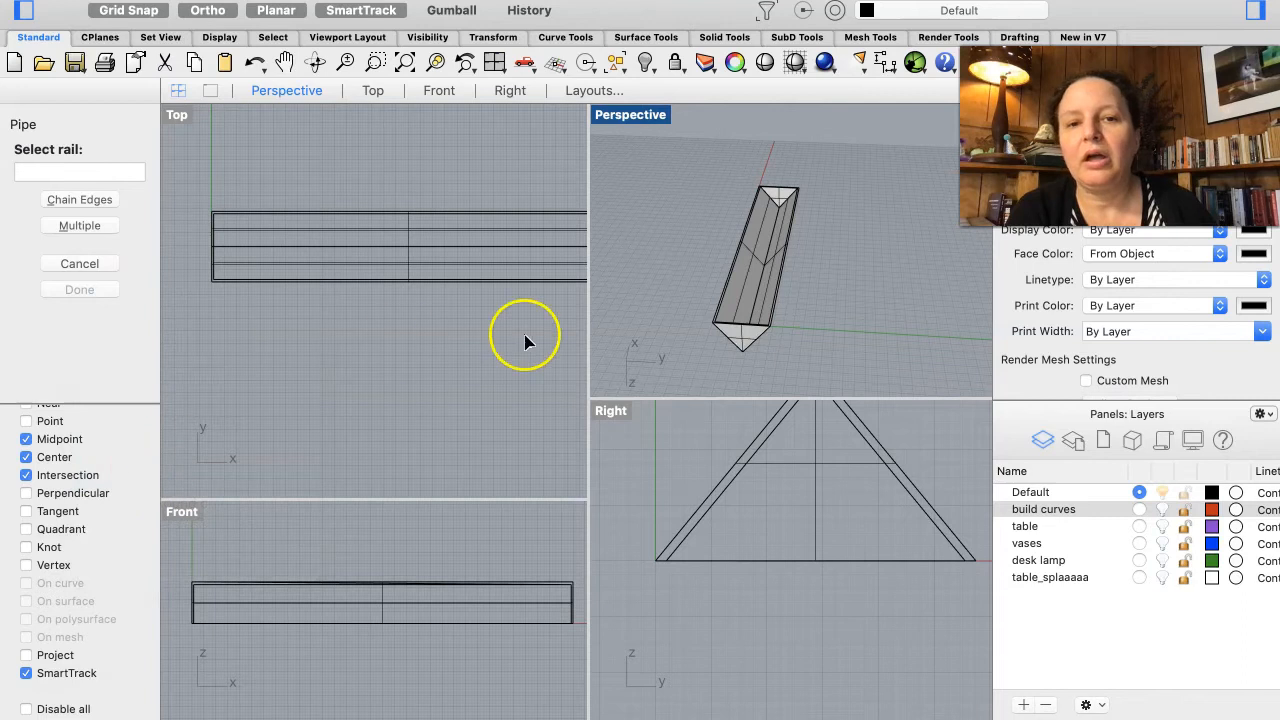
{"action": "left_click", "coordinate": [753, 313]}
{"action": "left_click", "coordinate": [837, 343]}
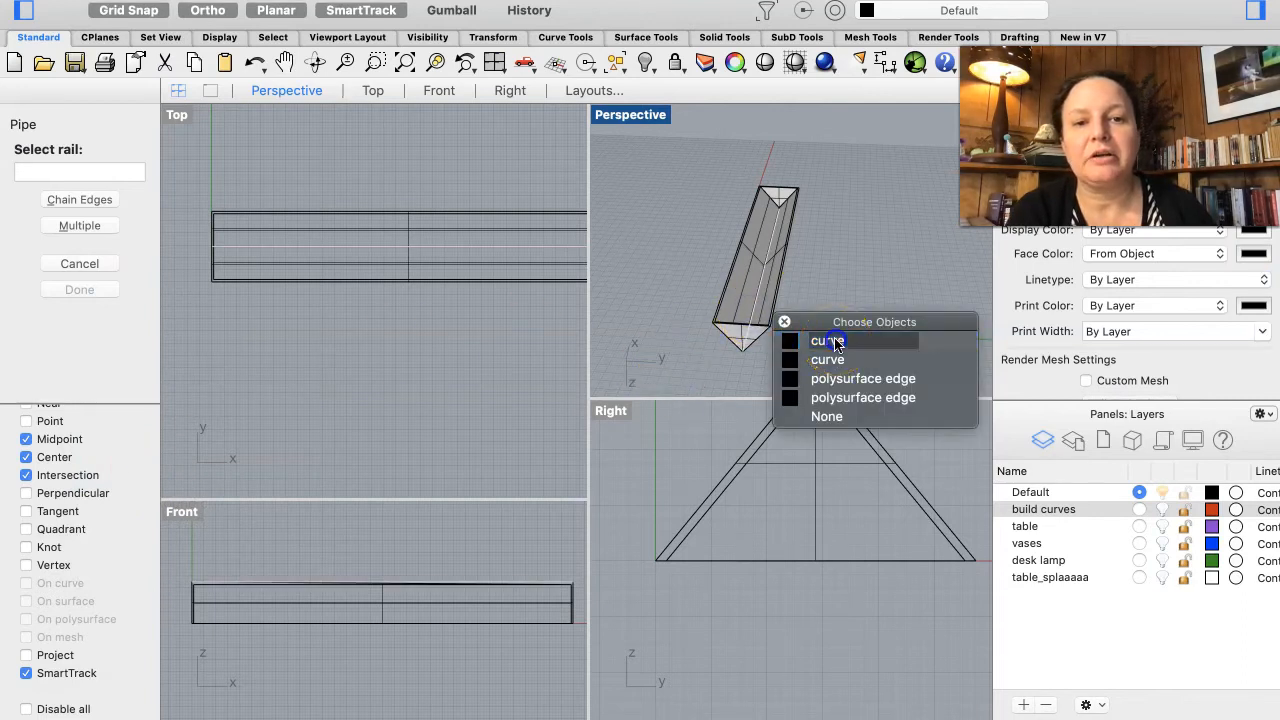
{"action": "left_click", "coordinate": [527, 258]}
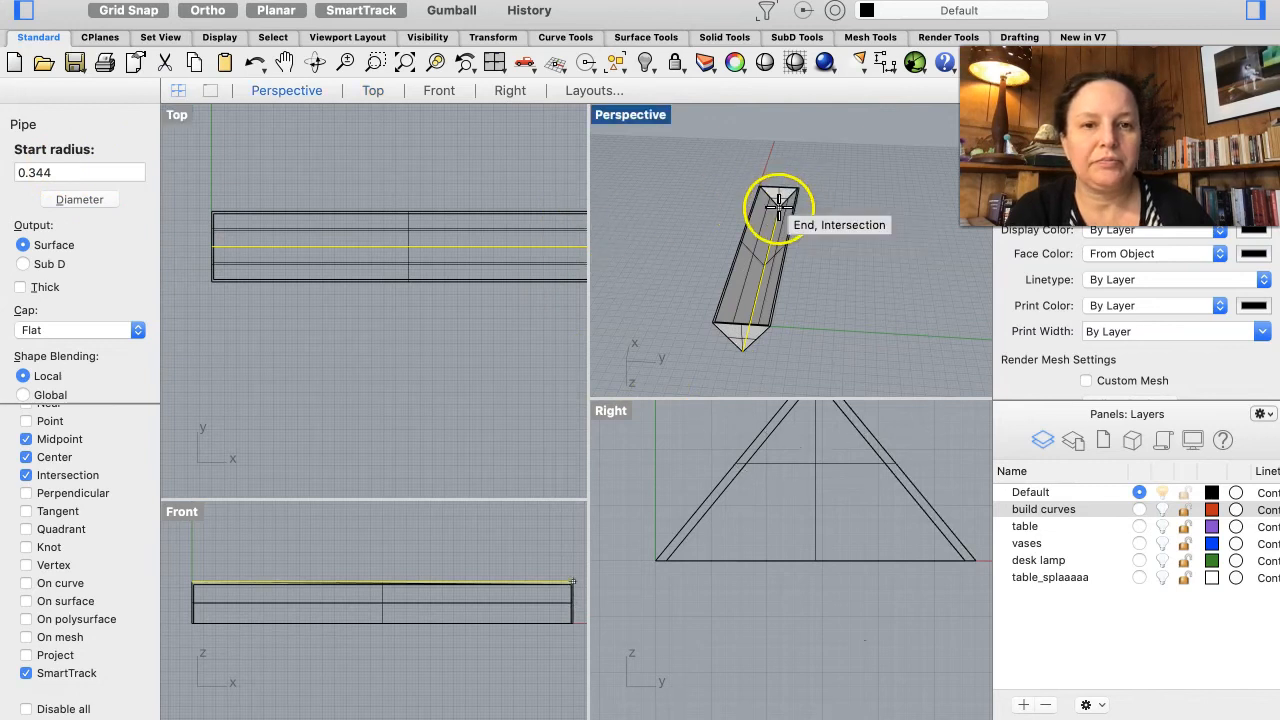
{"action": "scroll", "coordinate": [757, 229], "scroll_direction": "up", "scroll_amount": 5}
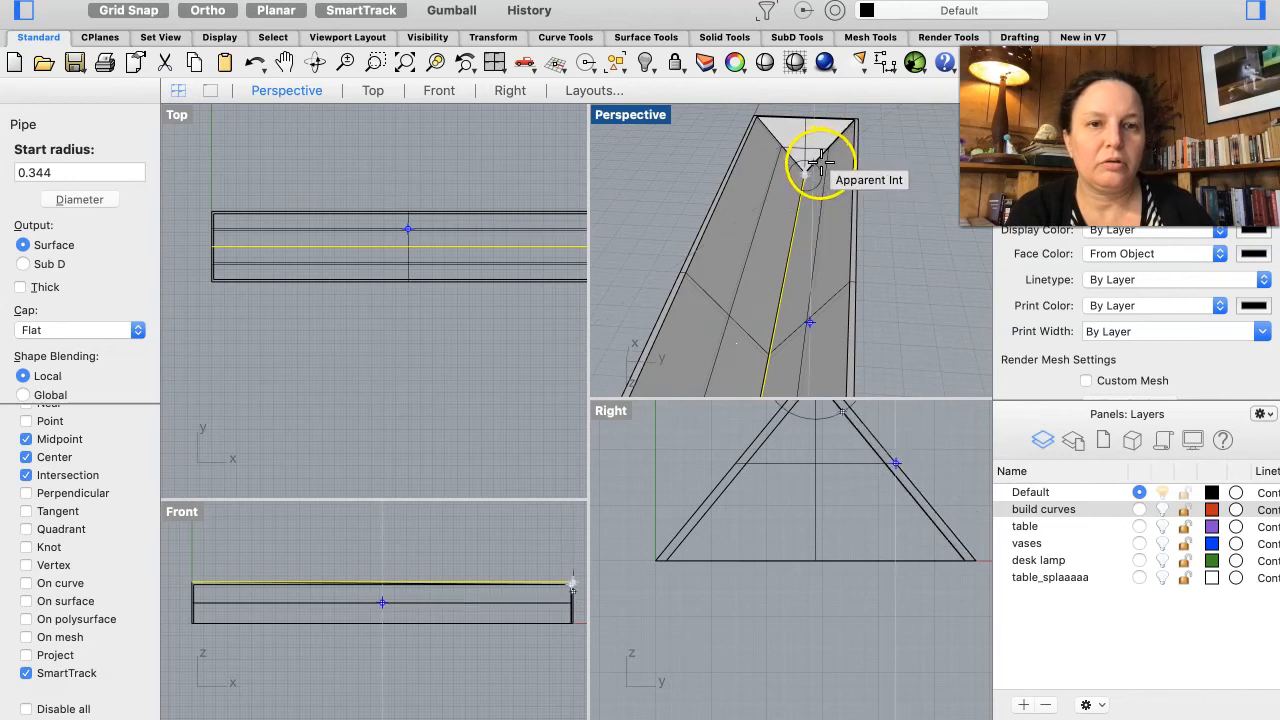
{"action": "left_click", "coordinate": [58, 172]}
{"action": "type", "text": "1"}
{"action": "key", "text": "Return"}
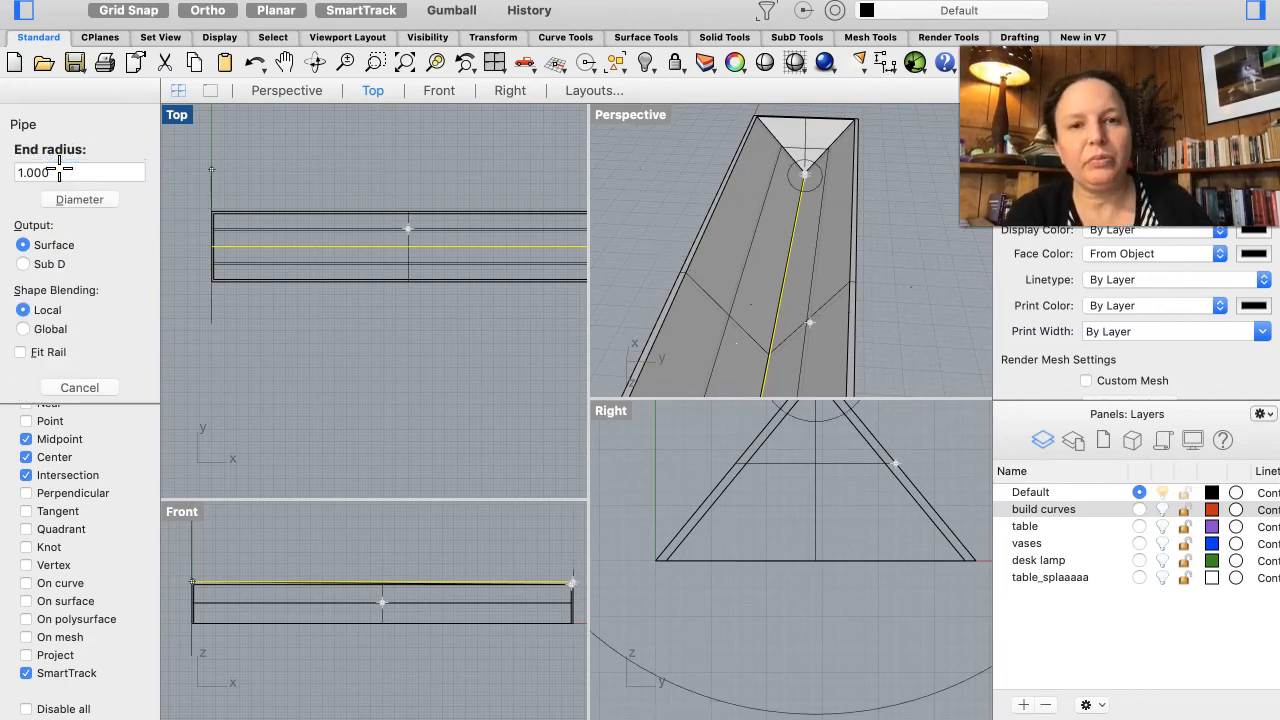
{"action": "key", "text": "Return"}
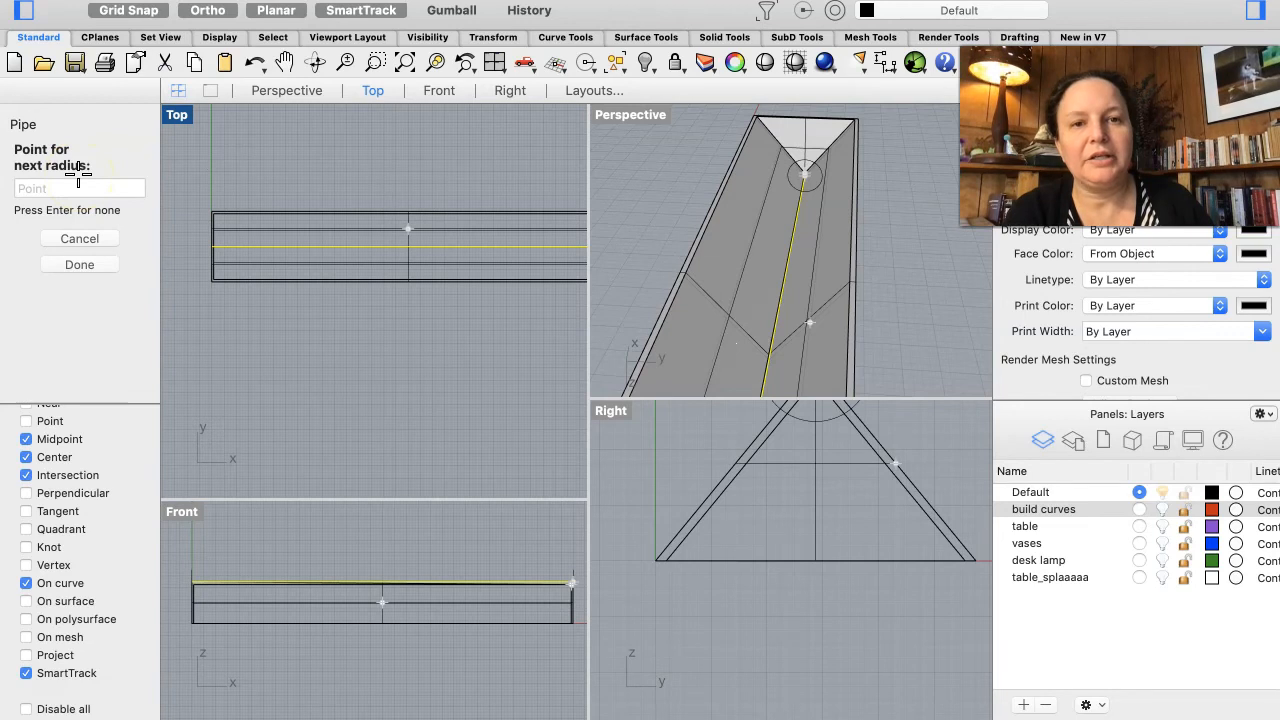
{"action": "key", "text": "Return"}
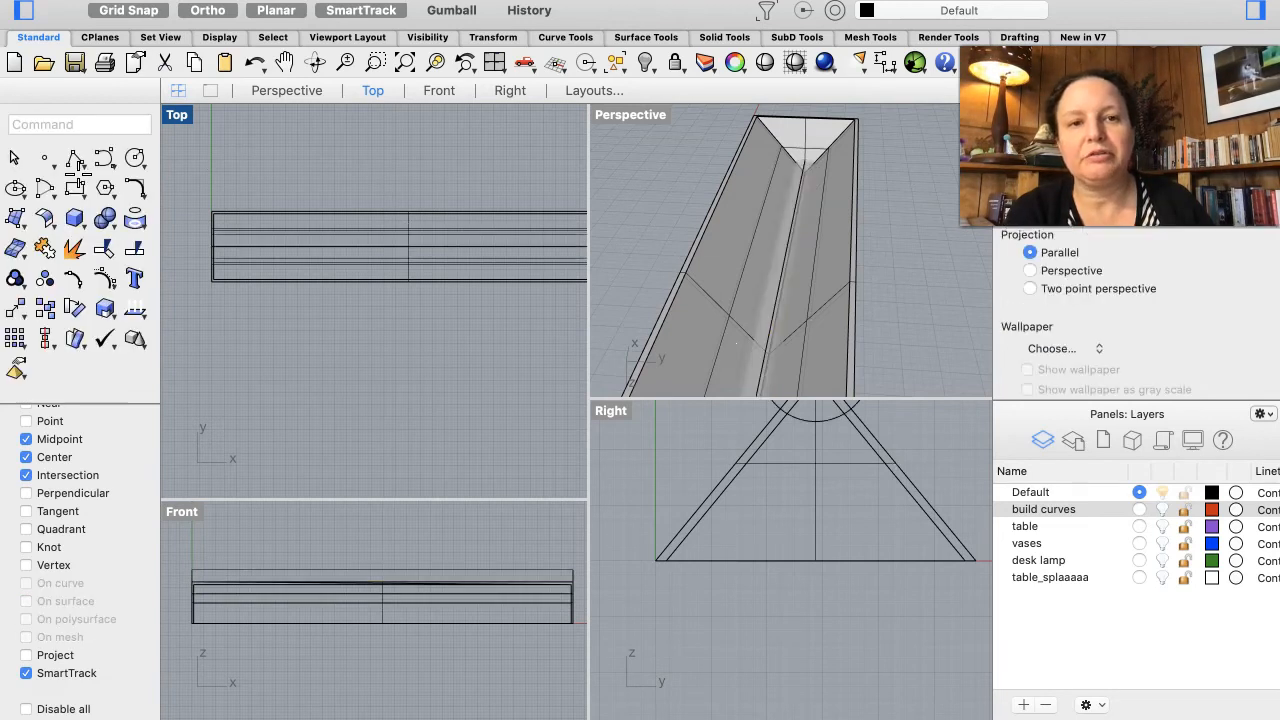
Step: Select the pipe and move it down to the middle of the shade's triangular profile
{"action": "scroll", "coordinate": [774, 284], "scroll_direction": "down", "scroll_amount": 3}
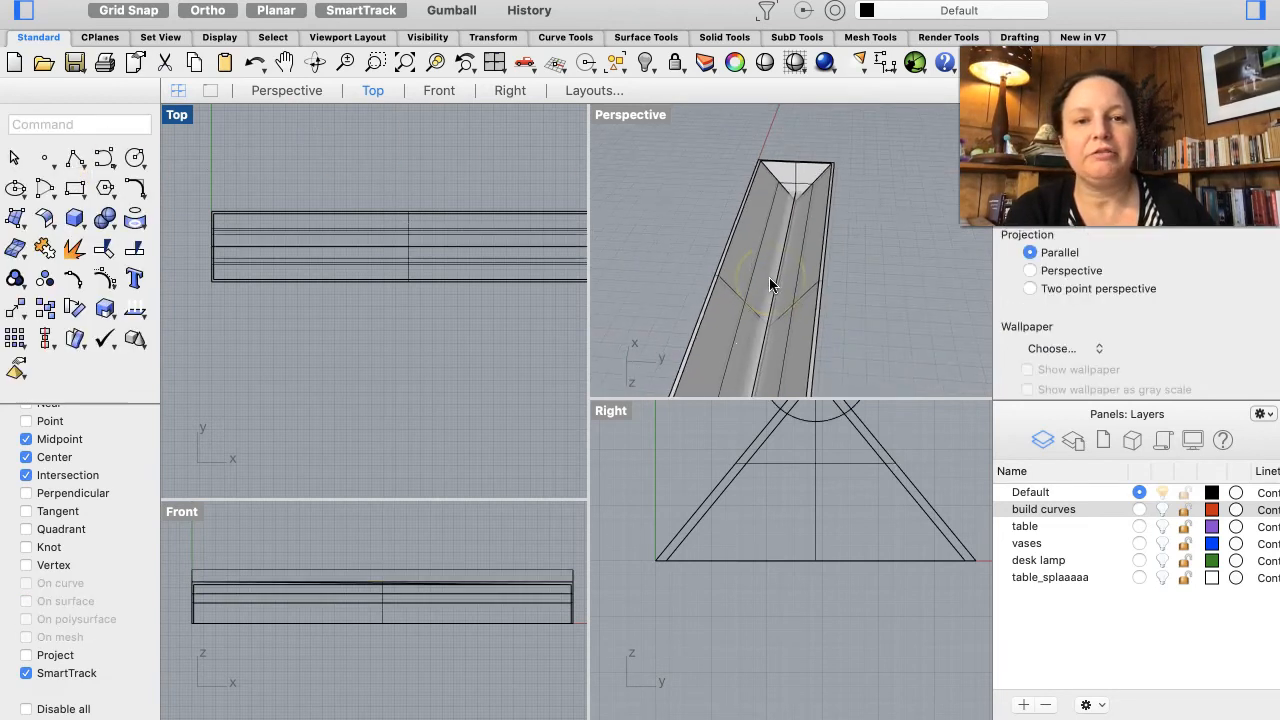
{"action": "left_click", "coordinate": [776, 290]}
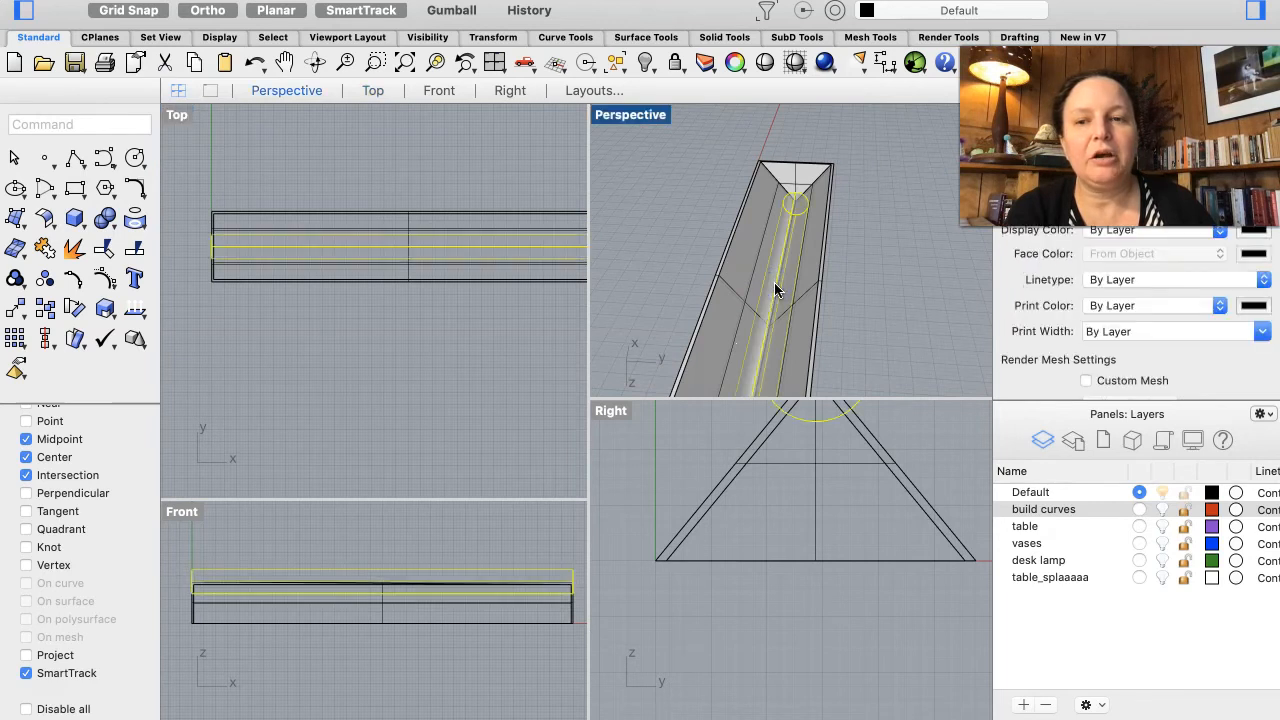
{"action": "scroll", "coordinate": [757, 563], "scroll_direction": "up", "scroll_amount": 5}
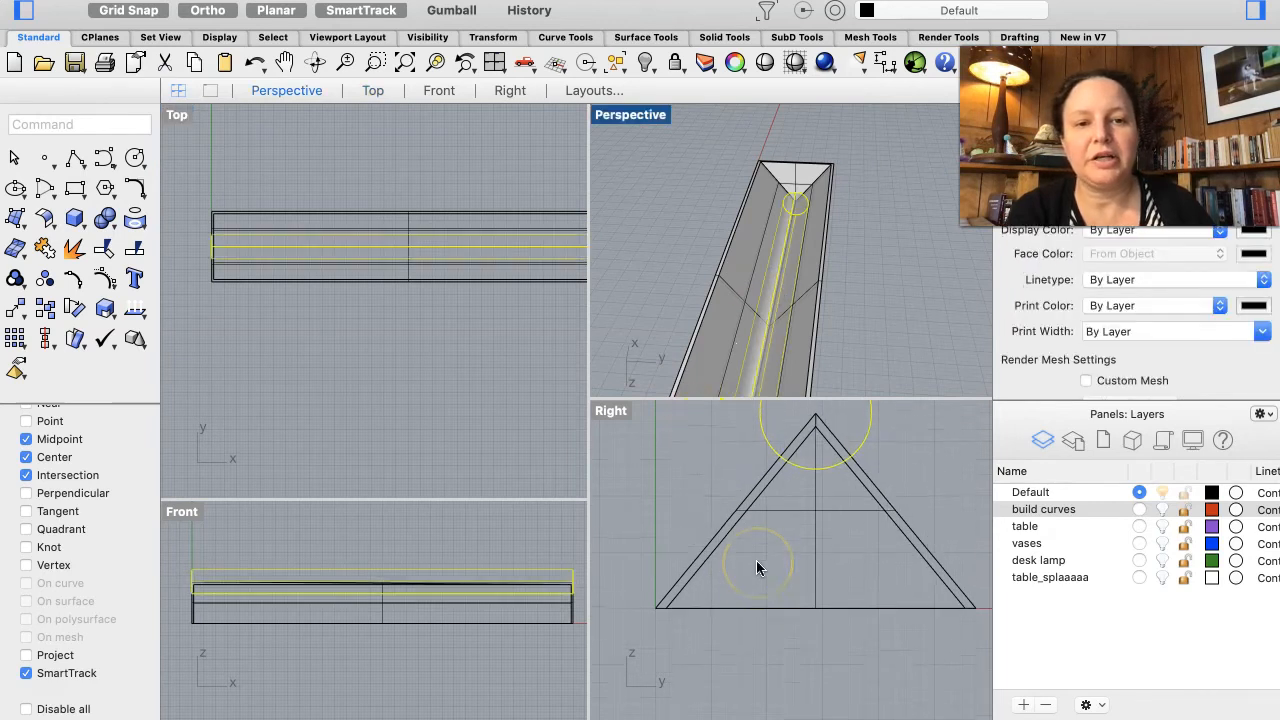
{"action": "scroll", "coordinate": [826, 475], "scroll_direction": "up", "scroll_amount": 2}
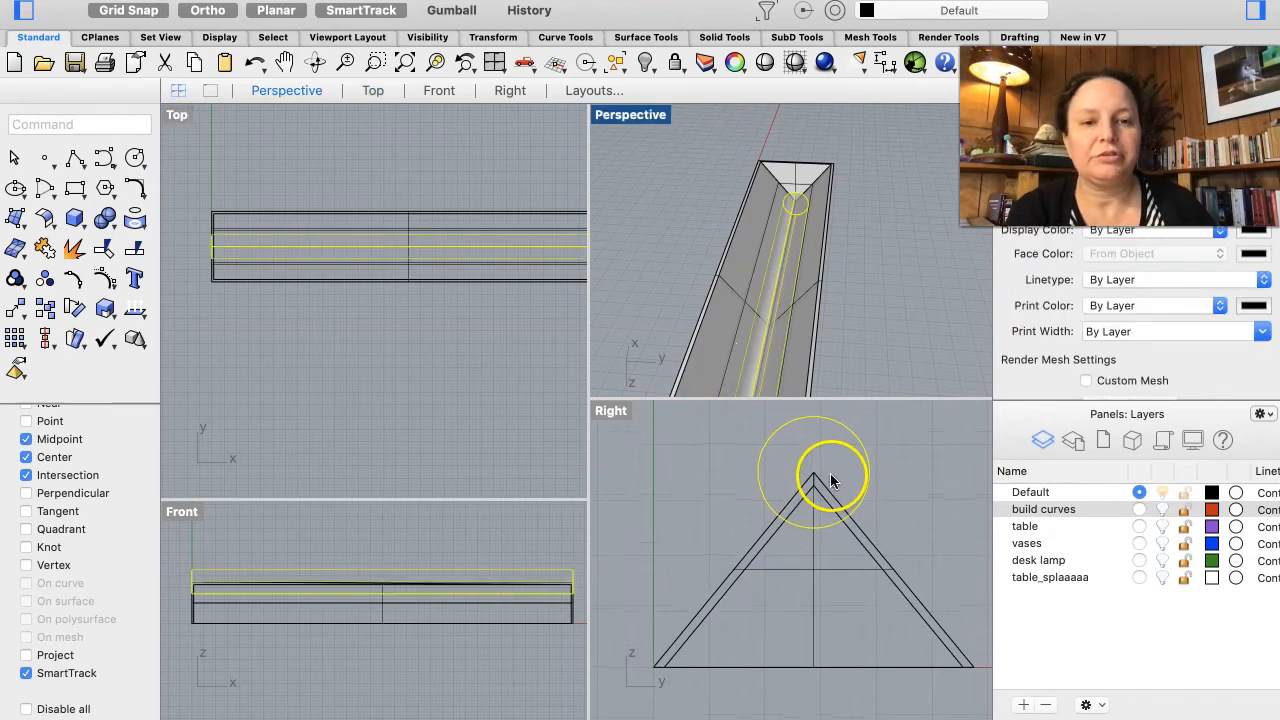
{"action": "left_click", "coordinate": [810, 420]}
{"action": "left_click_drag", "start_coordinate": [810, 422], "coordinate": [813, 545]}
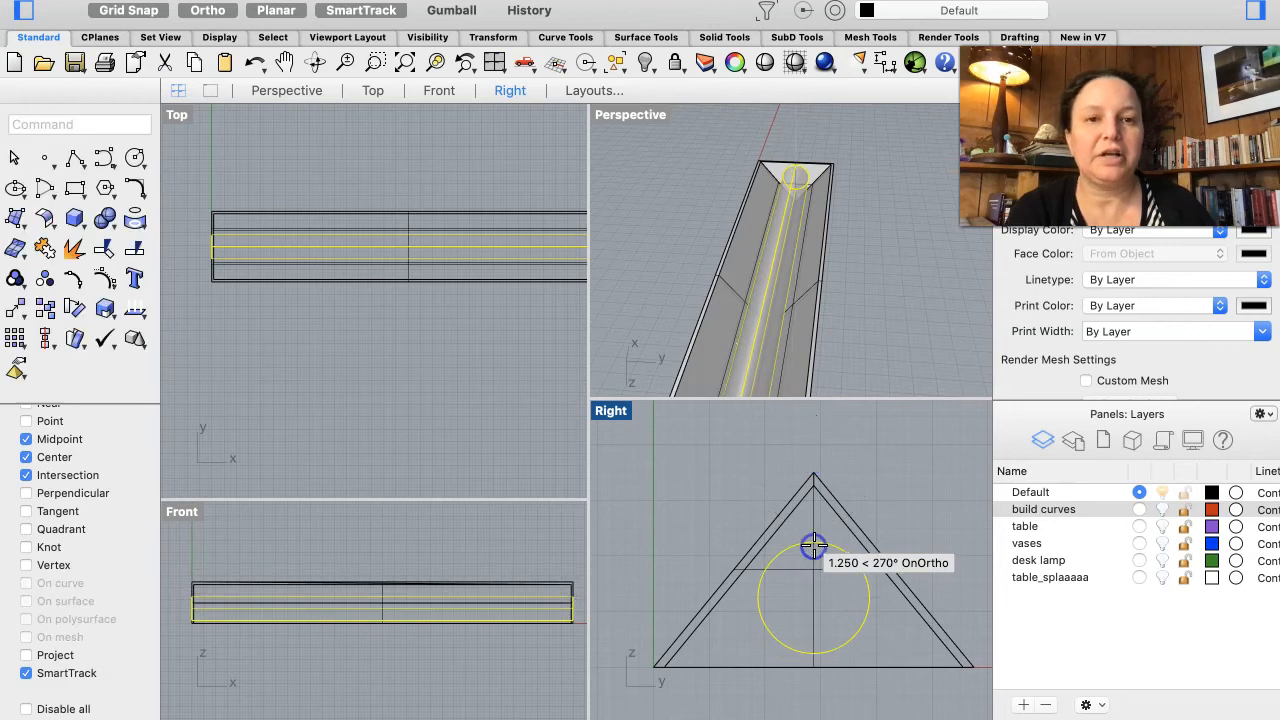
Step: Orbit and zoom the perspective view to inspect the shelled shade and its inner pipe
{"action": "left_click", "coordinate": [859, 280]}
{"action": "right_click_drag", "start_coordinate": [851, 249], "coordinate": [913, 260]}
{"action": "scroll", "coordinate": [913, 266], "scroll_direction": "down", "scroll_amount": 3}
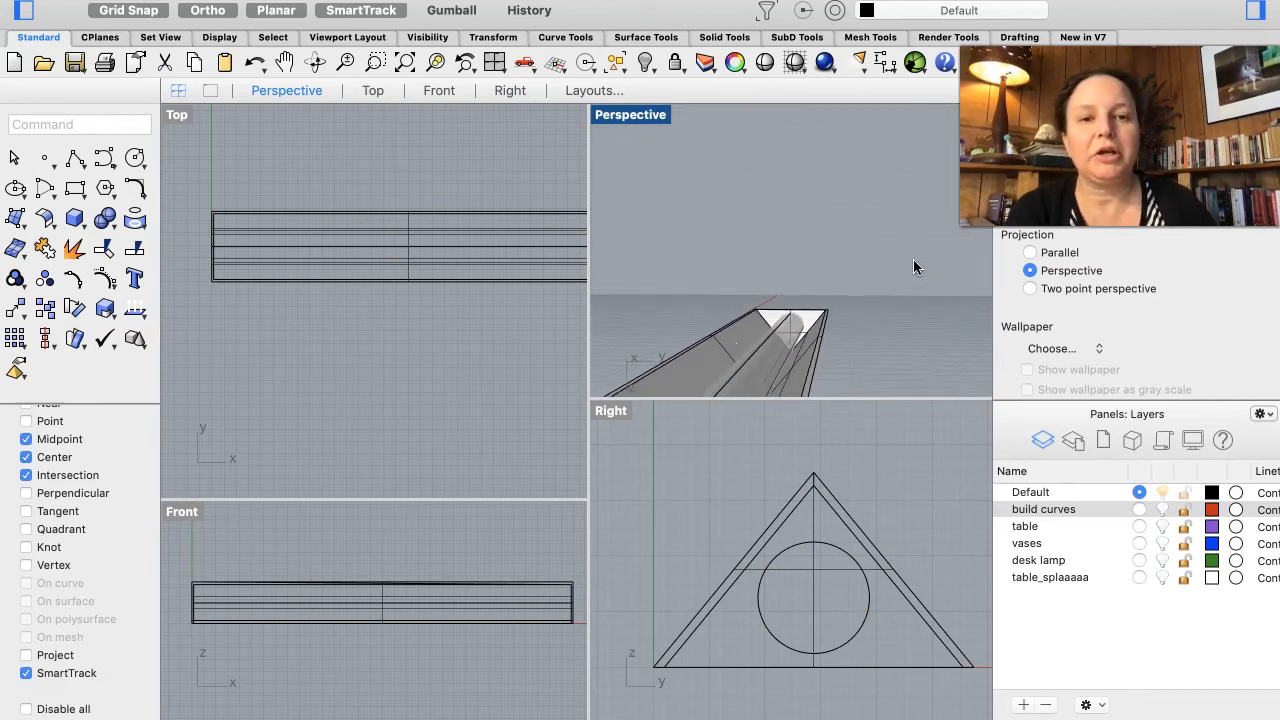
{"action": "scroll", "coordinate": [913, 266], "scroll_direction": "up", "scroll_amount": 5}
{"action": "scroll", "coordinate": [913, 266], "scroll_direction": "down", "scroll_amount": 5}
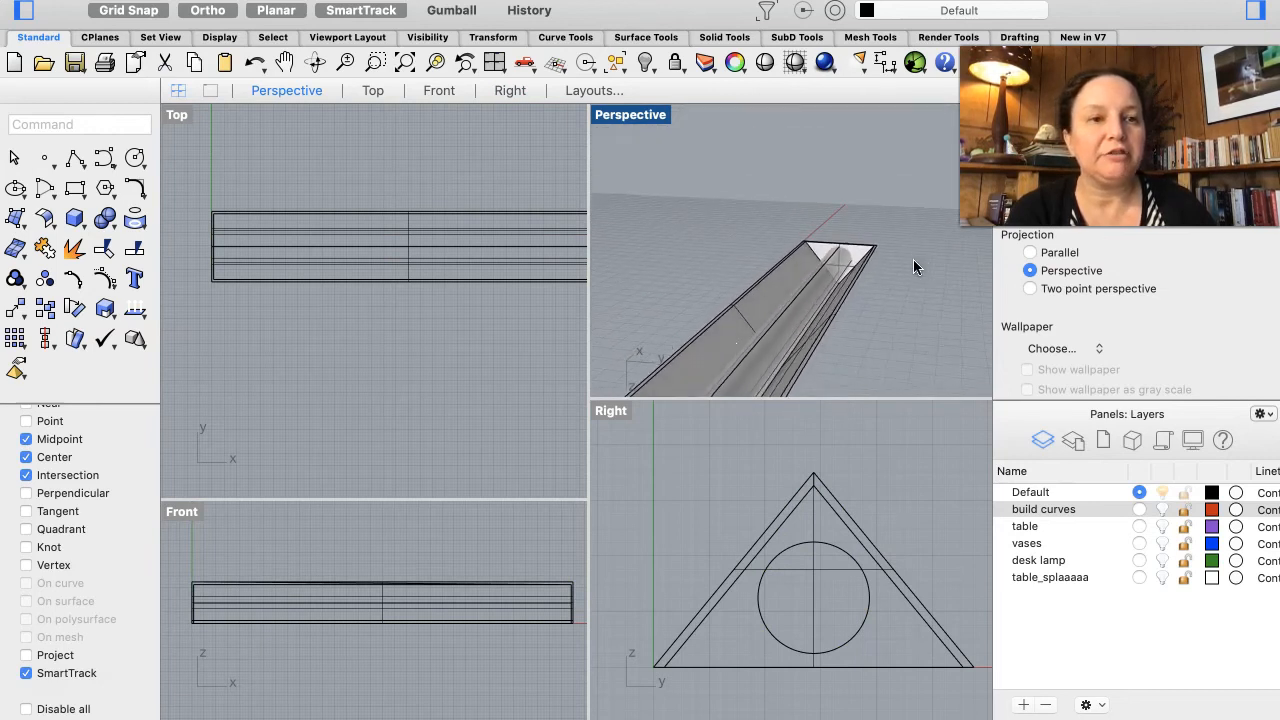
{"action": "scroll", "coordinate": [913, 266], "scroll_direction": "up", "scroll_amount": 3}
{"action": "scroll", "coordinate": [913, 266], "scroll_direction": "down", "scroll_amount": 3}
{"action": "scroll", "coordinate": [913, 266], "scroll_direction": "up", "scroll_amount": 2}
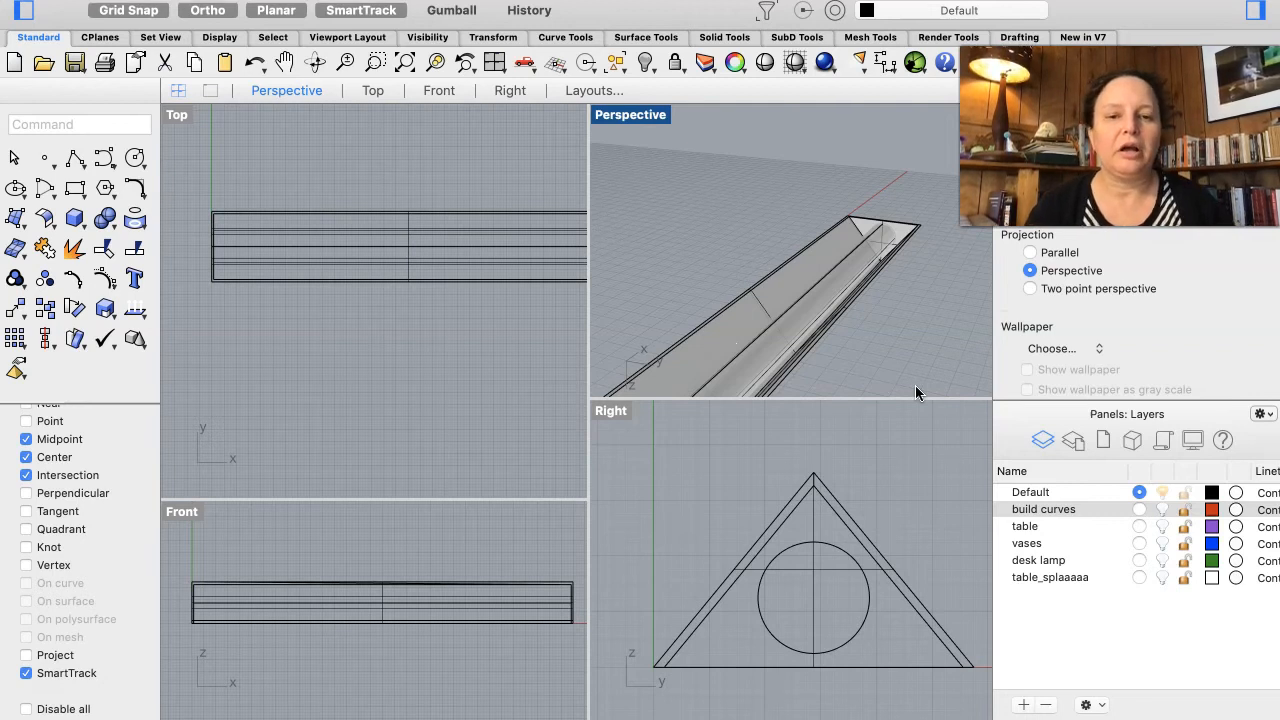
Step: Show the desk lamp layer and zoom out in the right view to see the whole lamp
{"action": "left_click", "coordinate": [1162, 560]}
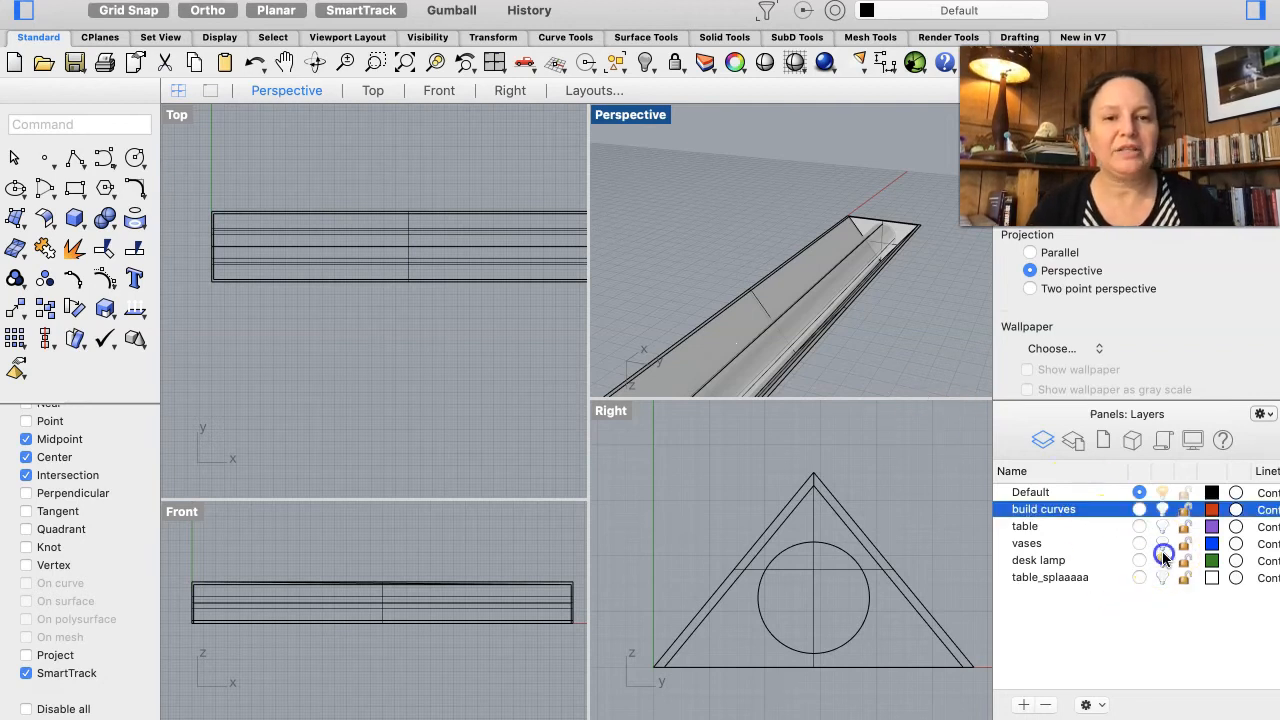
{"action": "scroll", "coordinate": [829, 486], "scroll_direction": "down", "scroll_amount": 5}
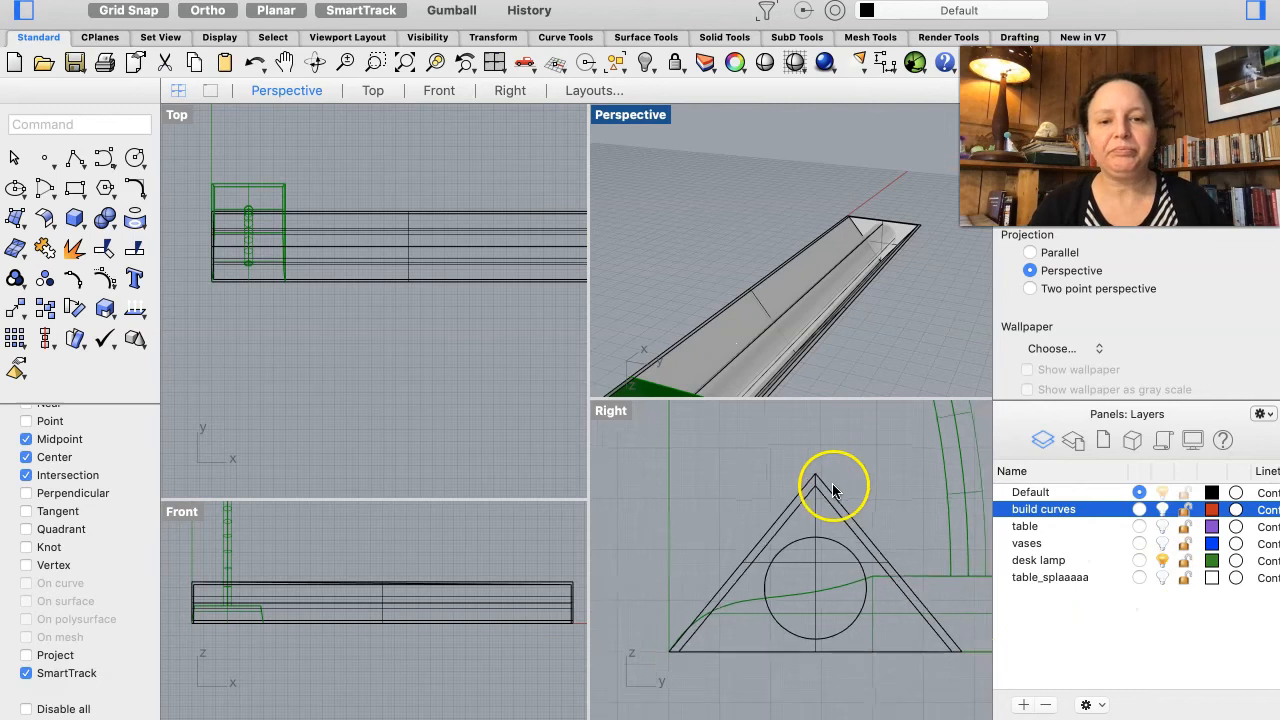
{"action": "scroll", "coordinate": [831, 485], "scroll_direction": "down", "scroll_amount": 3}
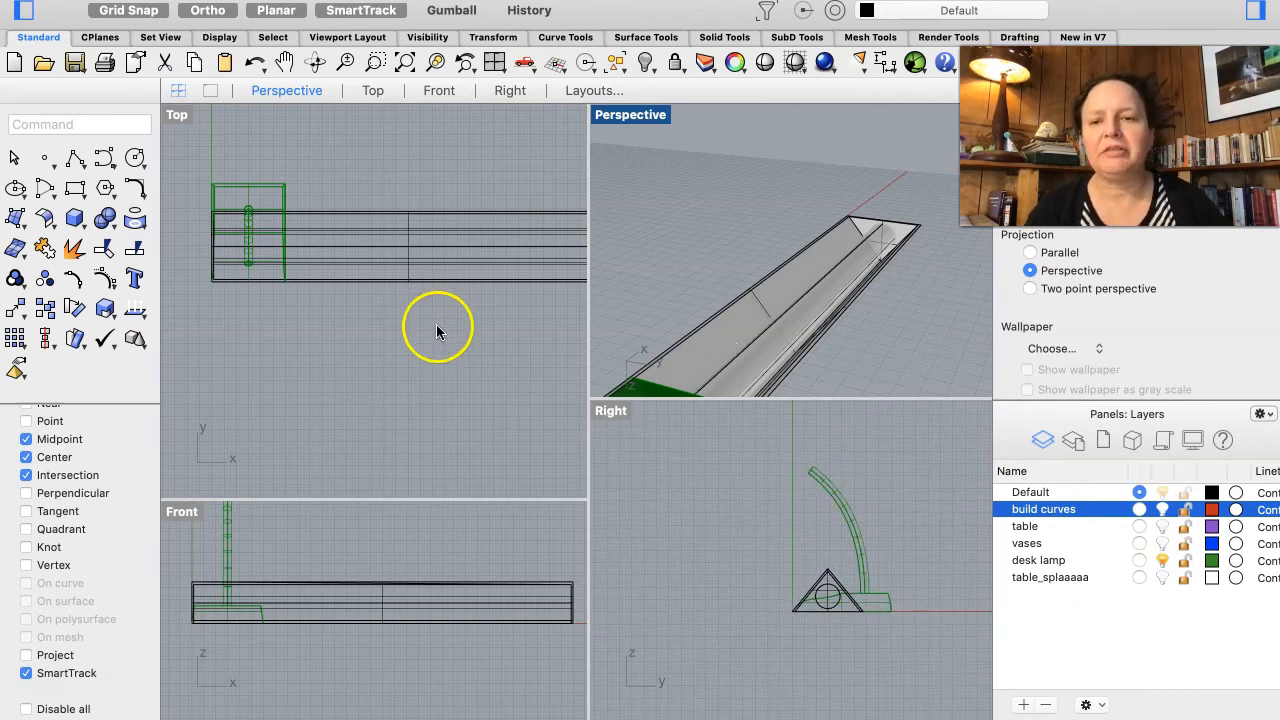
{"action": "scroll", "coordinate": [437, 333], "scroll_direction": "down", "scroll_amount": 4}
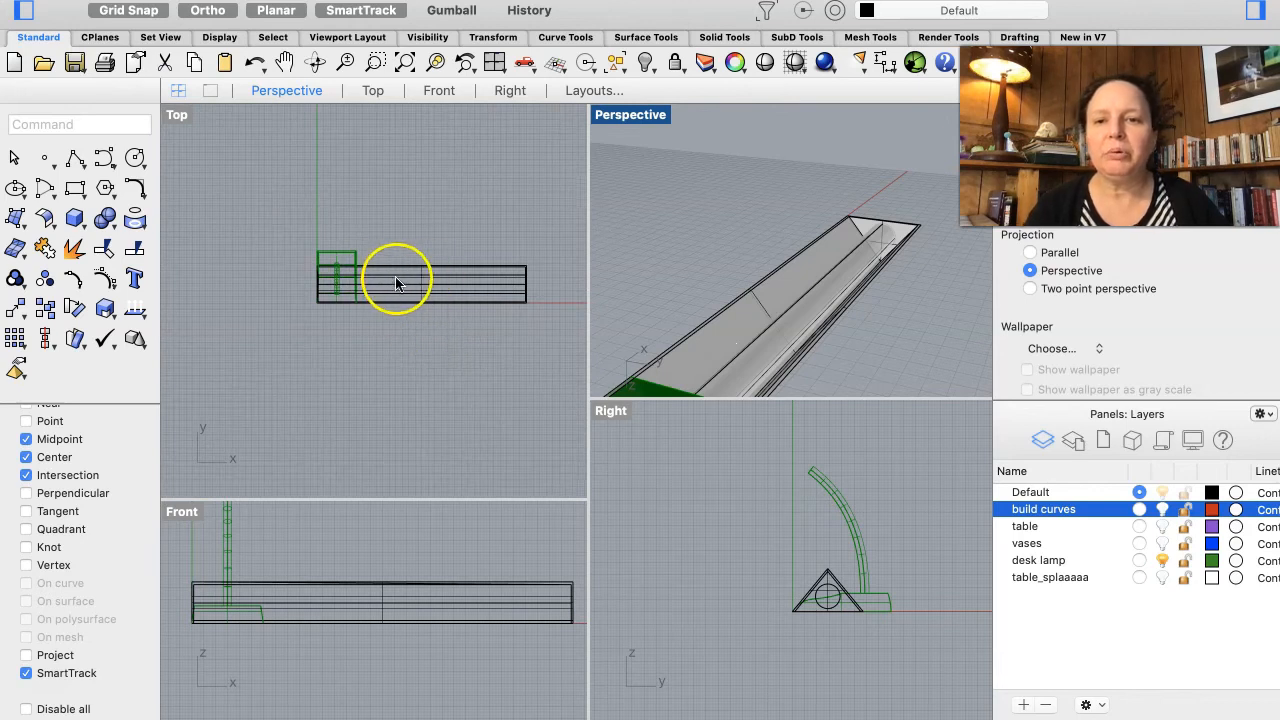
{"action": "left_click", "coordinate": [406, 288]}
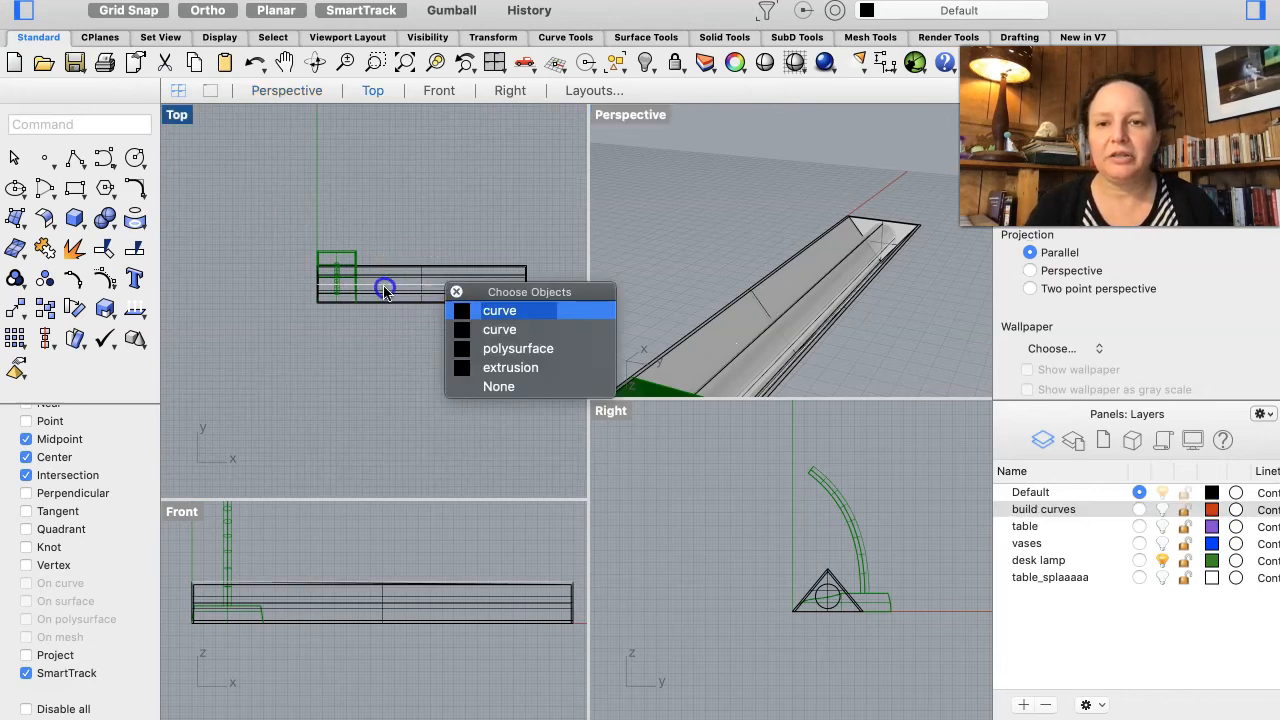
{"action": "left_click", "coordinate": [503, 386]}
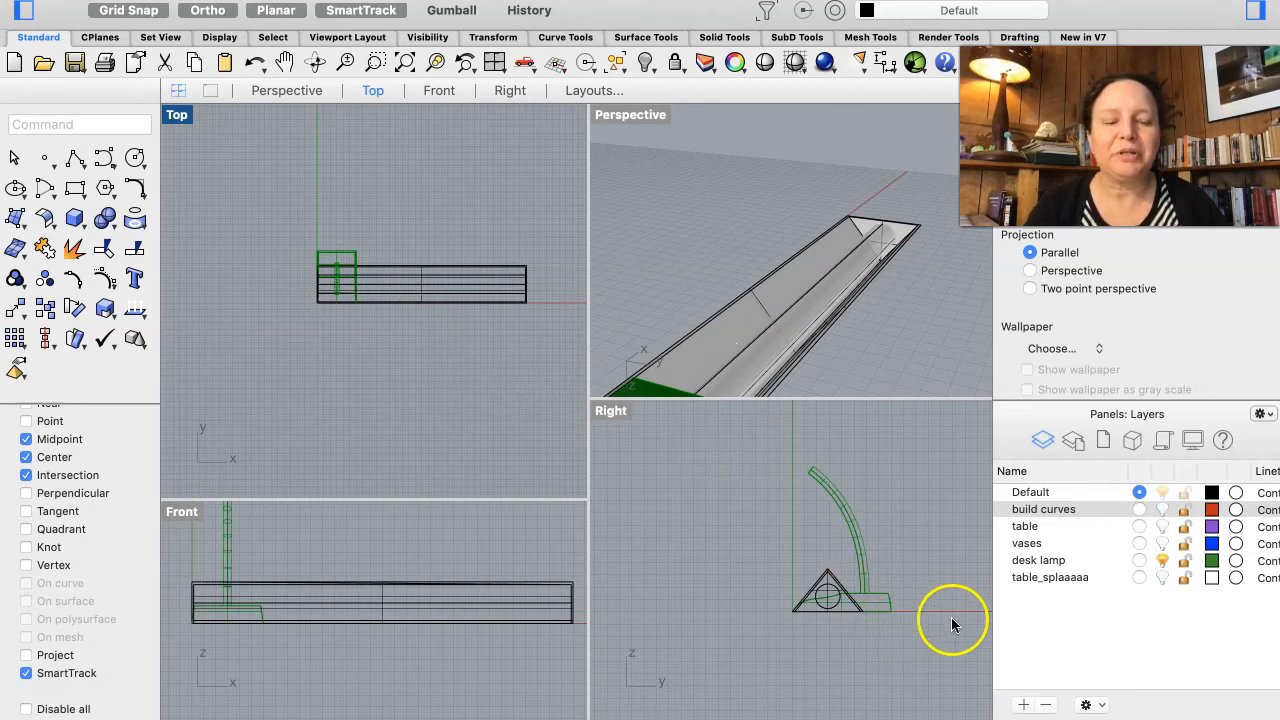
Step: Hide the desk lamp layer and group the shelled shade together with its inner pipe
{"action": "left_click", "coordinate": [1163, 562]}
{"action": "left_click", "coordinate": [846, 586]}
{"action": "left_click_drag", "start_coordinate": [887, 532], "coordinate": [750, 652]}
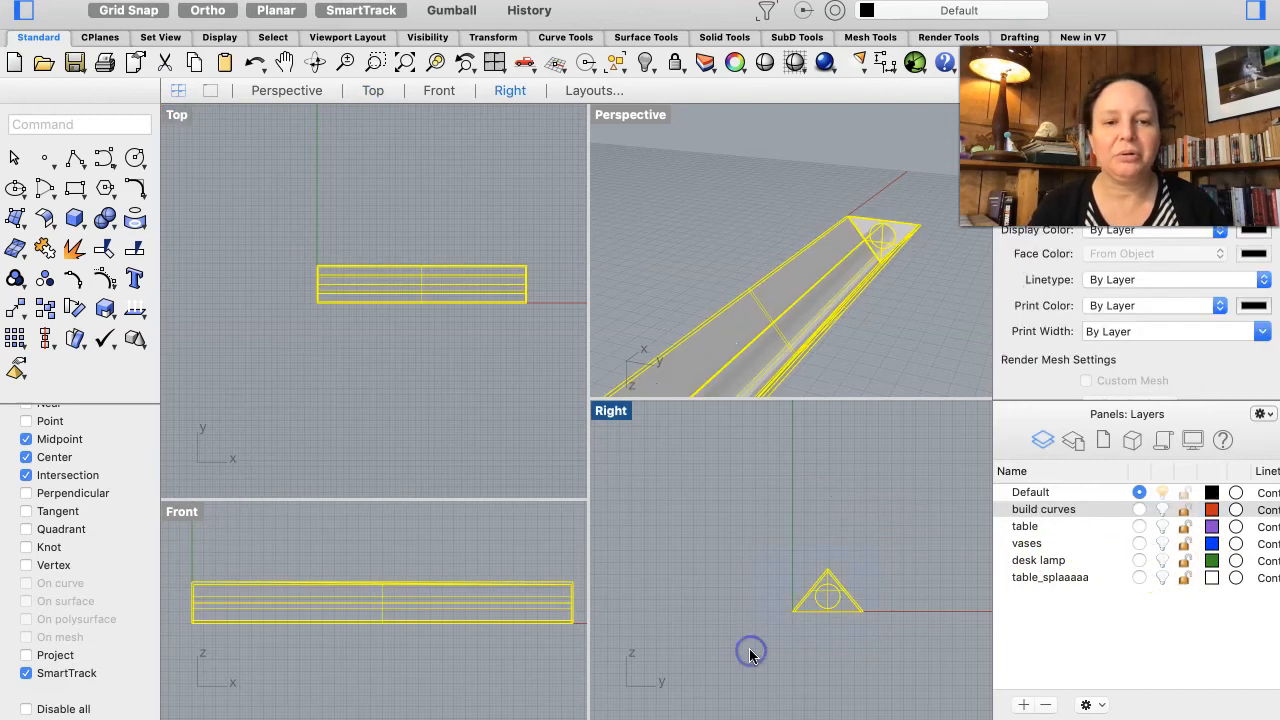
{"action": "key", "text": "super+g"}
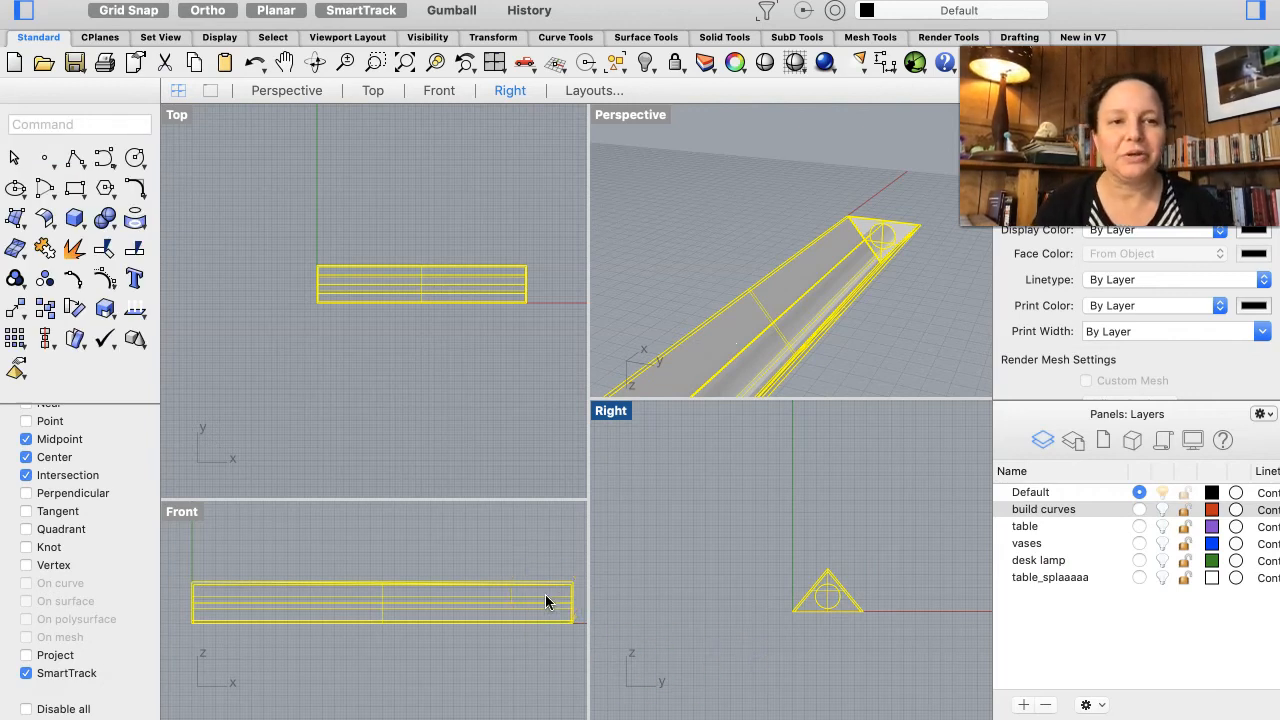
Step: Move the grouped shade sideways in the right view, away from the lamp's position
{"action": "left_click", "coordinate": [57, 335]}
{"action": "left_click", "coordinate": [13, 280]}
{"action": "left_click", "coordinate": [529, 609]}
{"action": "left_click", "coordinate": [948, 662]}
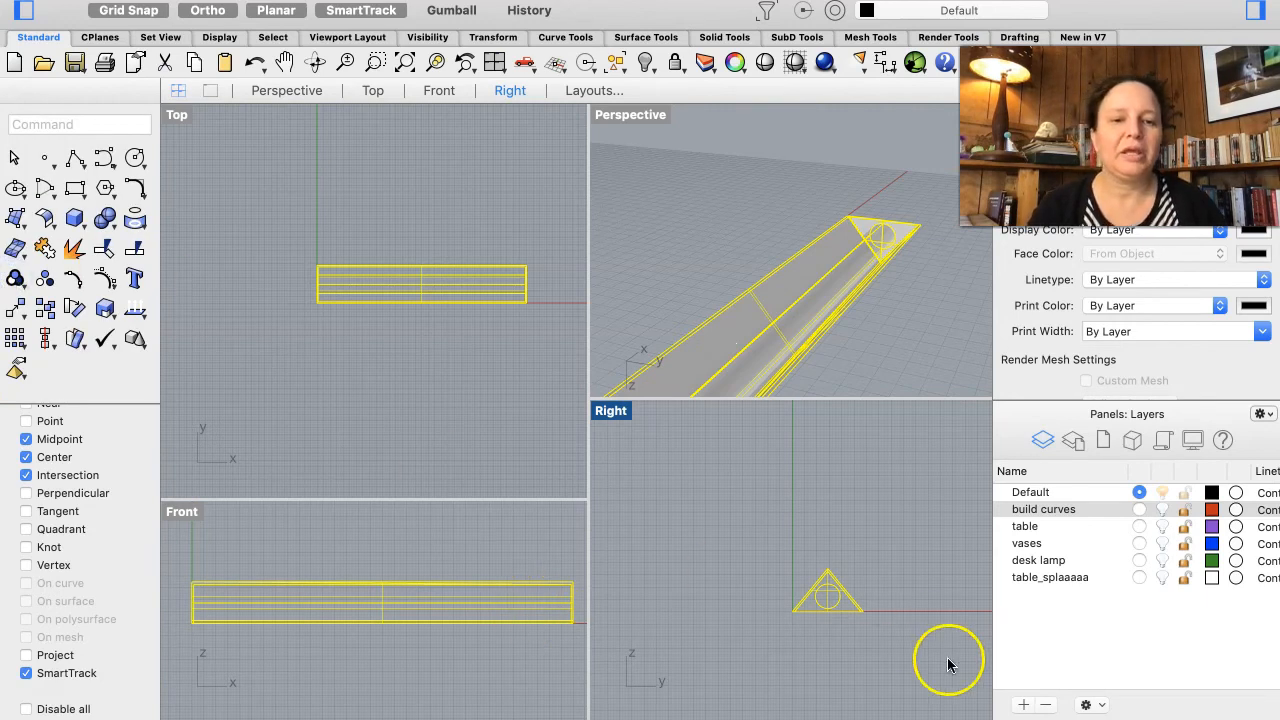
{"action": "left_click", "coordinate": [818, 595]}
{"action": "left_click_drag", "start_coordinate": [825, 598], "coordinate": [686, 560]}
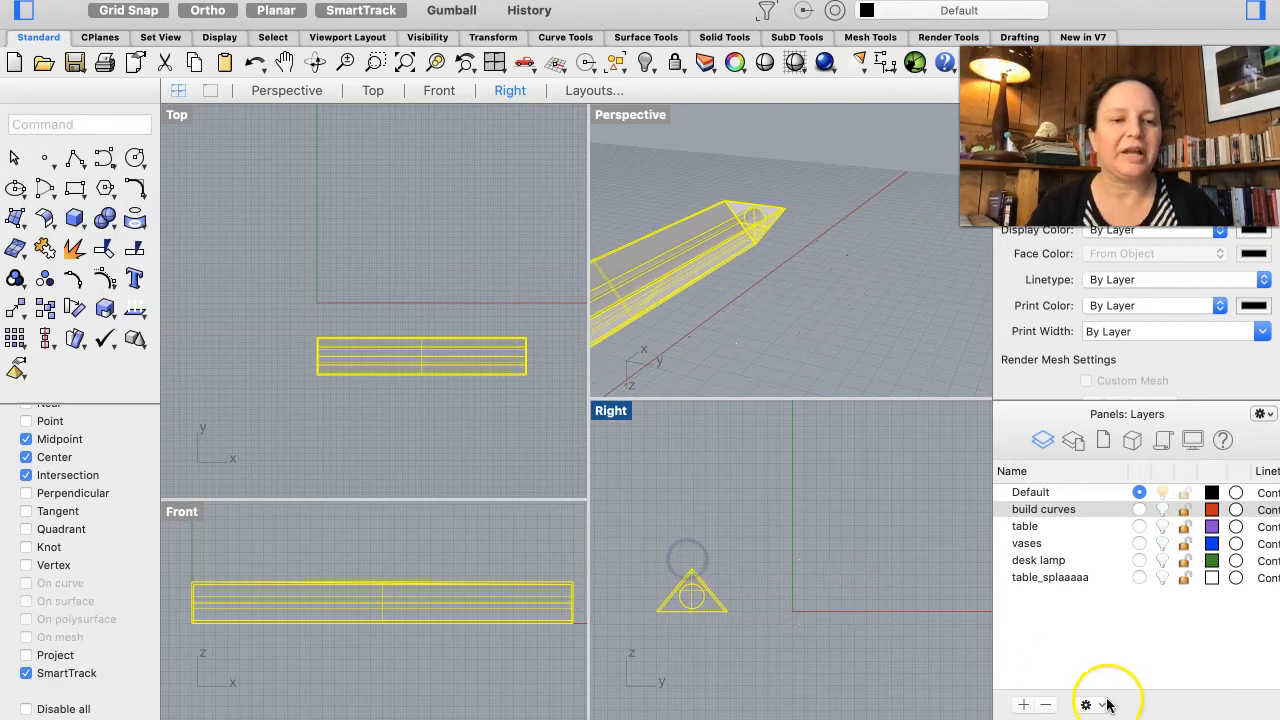
{"action": "left_click", "coordinate": [936, 577]}
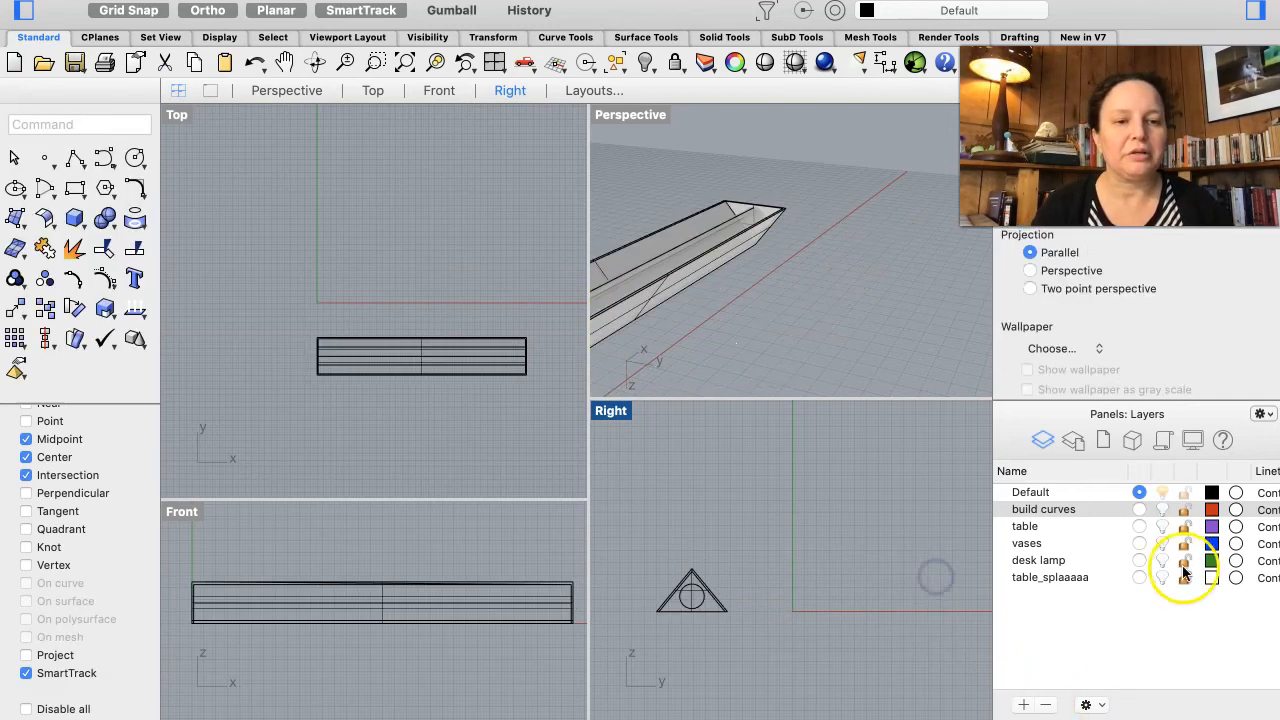
Step: Show the desk lamp layer and move the grouped shade to sit at the top of the lamp's curved neck
{"action": "left_click", "coordinate": [1162, 560]}
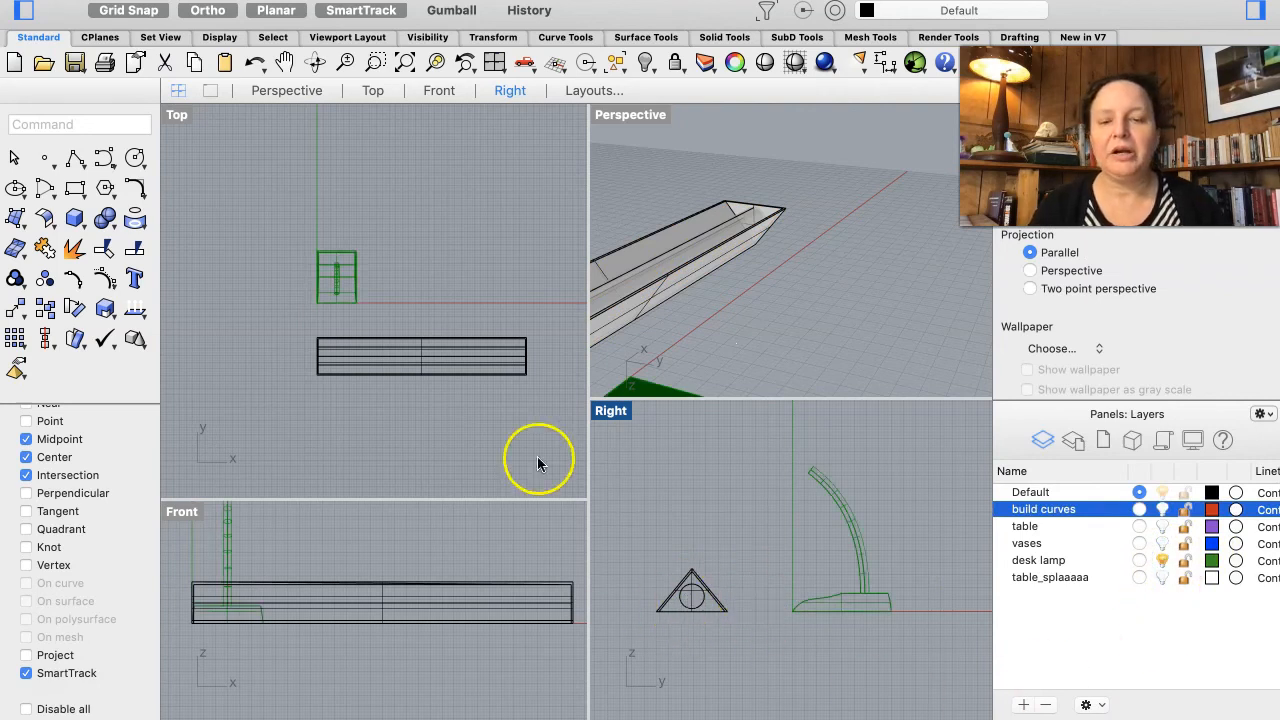
{"action": "left_click_drag", "start_coordinate": [424, 358], "coordinate": [336, 316]}
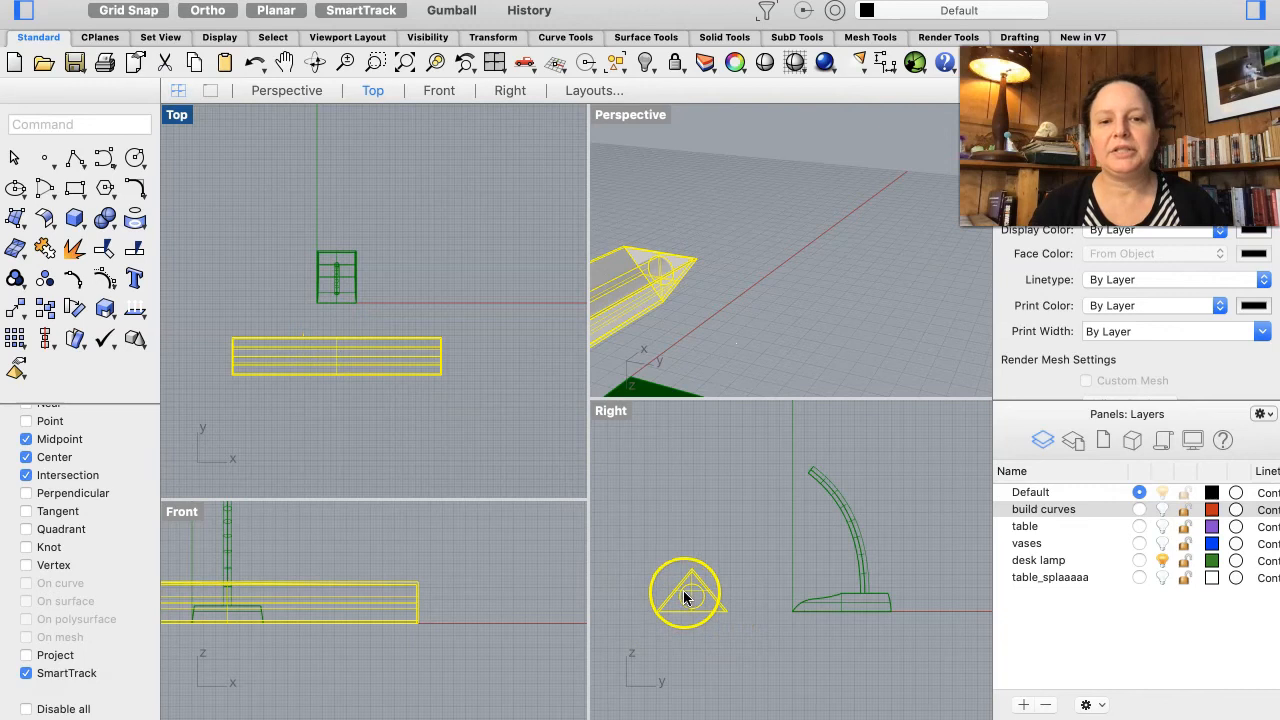
{"action": "left_click_drag", "start_coordinate": [686, 588], "coordinate": [795, 468]}
{"action": "left_click", "coordinate": [707, 470]}
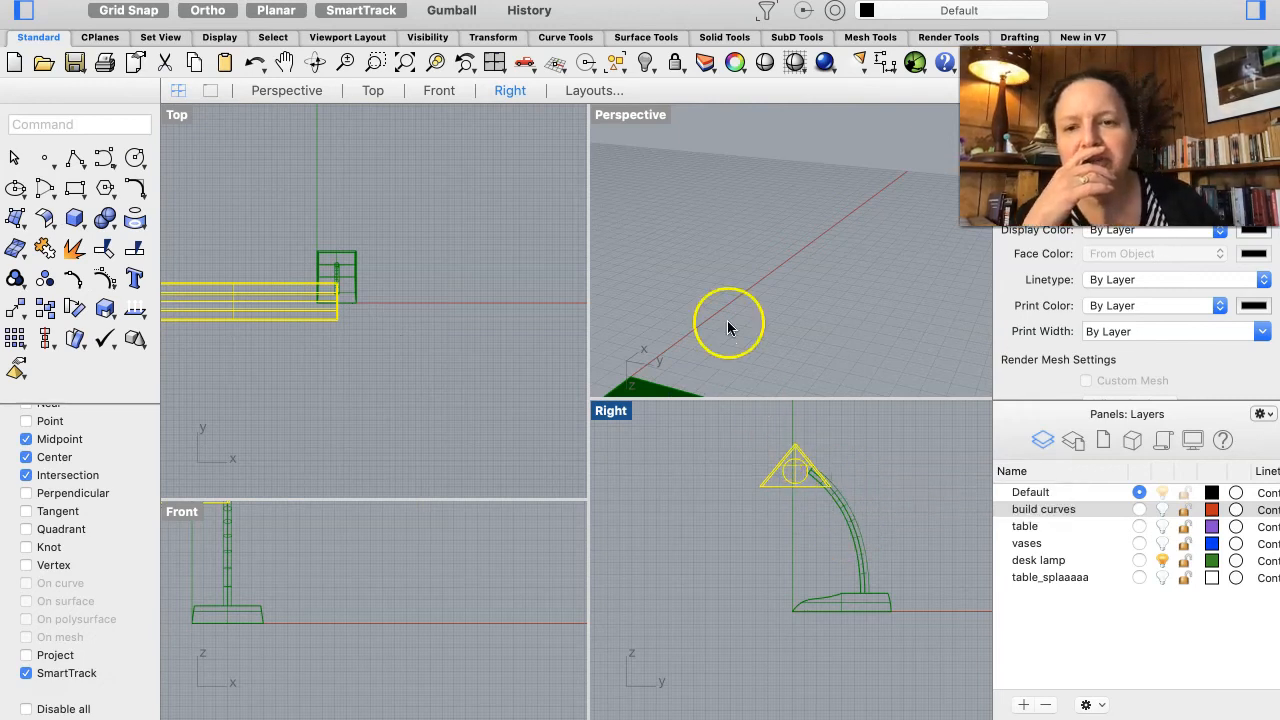
{"action": "left_click_drag", "start_coordinate": [231, 305], "coordinate": [337, 308]}
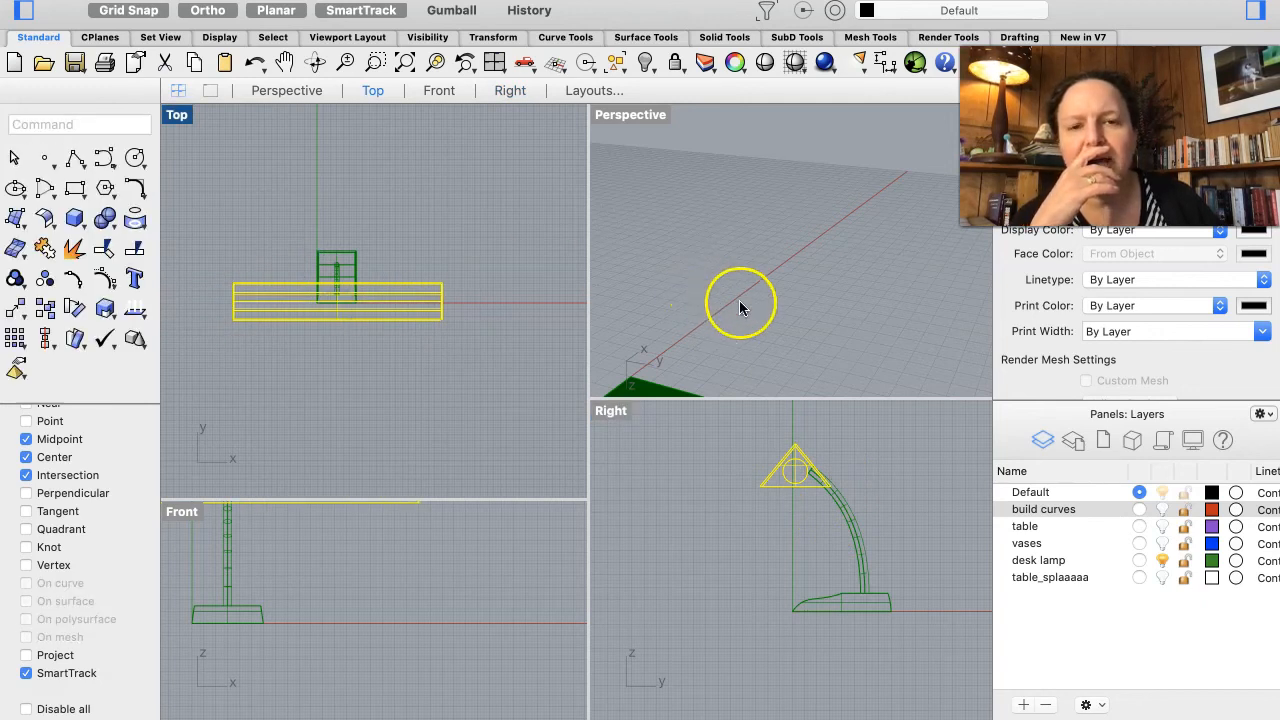
Step: Zoom and orbit the perspective view to check the shade's placement over the lamp
{"action": "scroll", "coordinate": [779, 320], "scroll_direction": "down", "scroll_amount": 1}
{"action": "scroll", "coordinate": [779, 320], "scroll_direction": "down", "scroll_amount": 4}
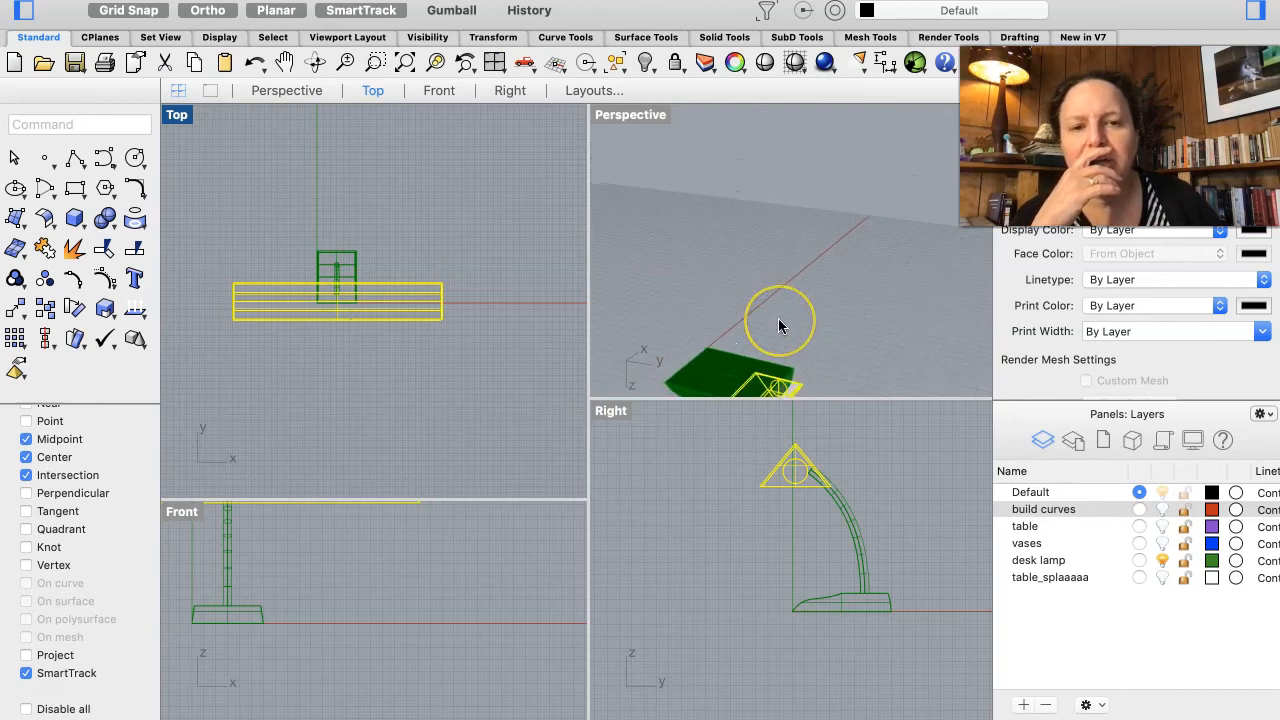
{"action": "scroll", "coordinate": [779, 320], "scroll_direction": "up", "scroll_amount": 8}
{"action": "scroll", "coordinate": [778, 320], "scroll_direction": "down", "scroll_amount": 10}
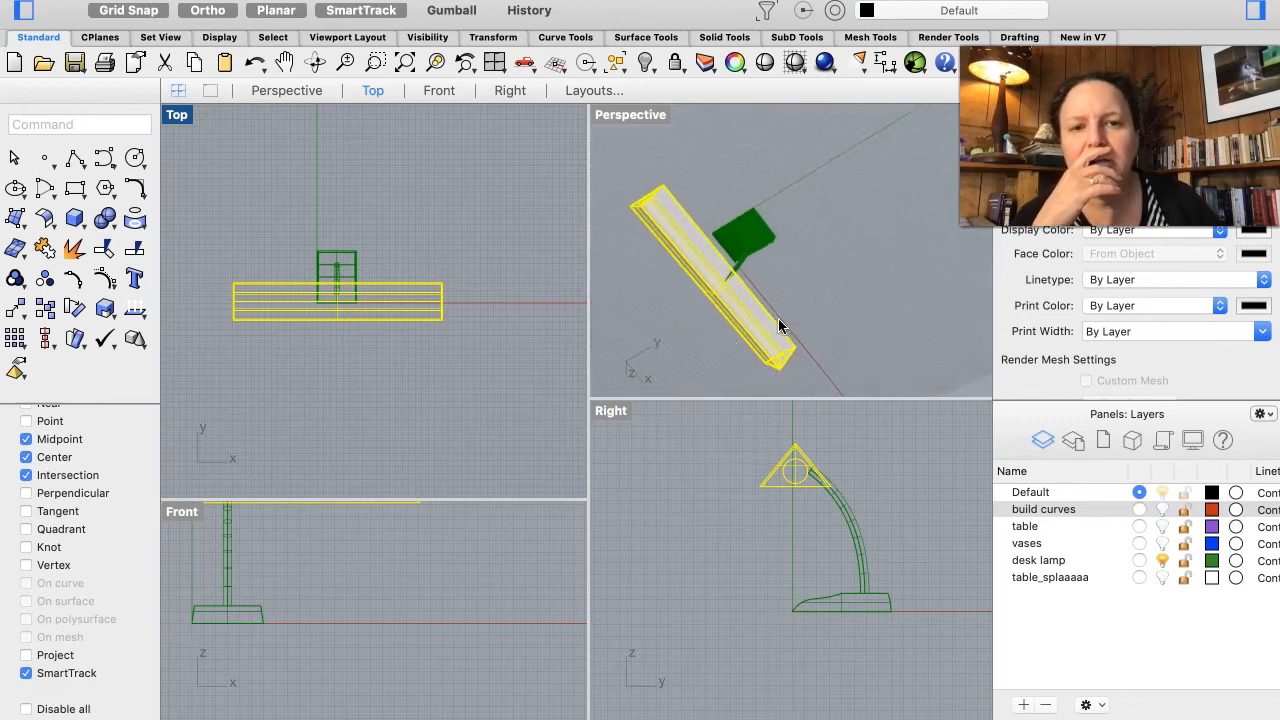
{"action": "scroll", "coordinate": [778, 325], "scroll_direction": "down", "scroll_amount": 10}
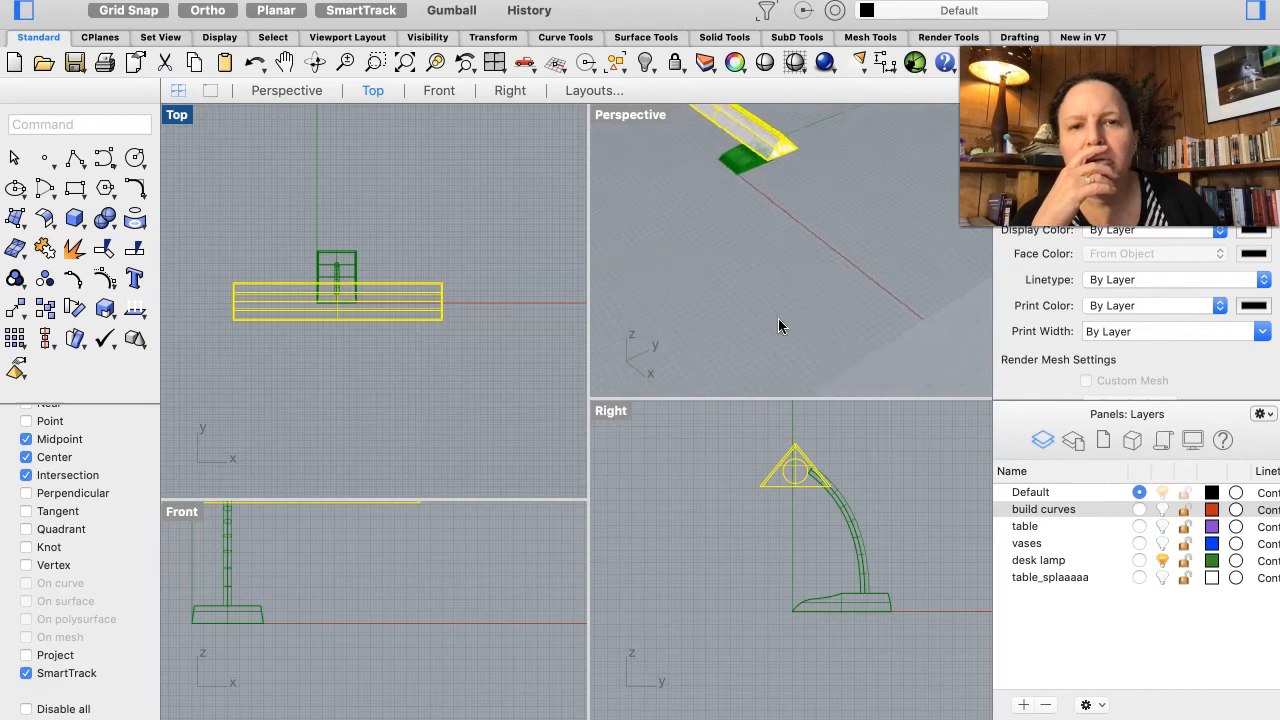
{"action": "right_click_drag", "start_coordinate": [759, 214], "coordinate": [759, 214]}
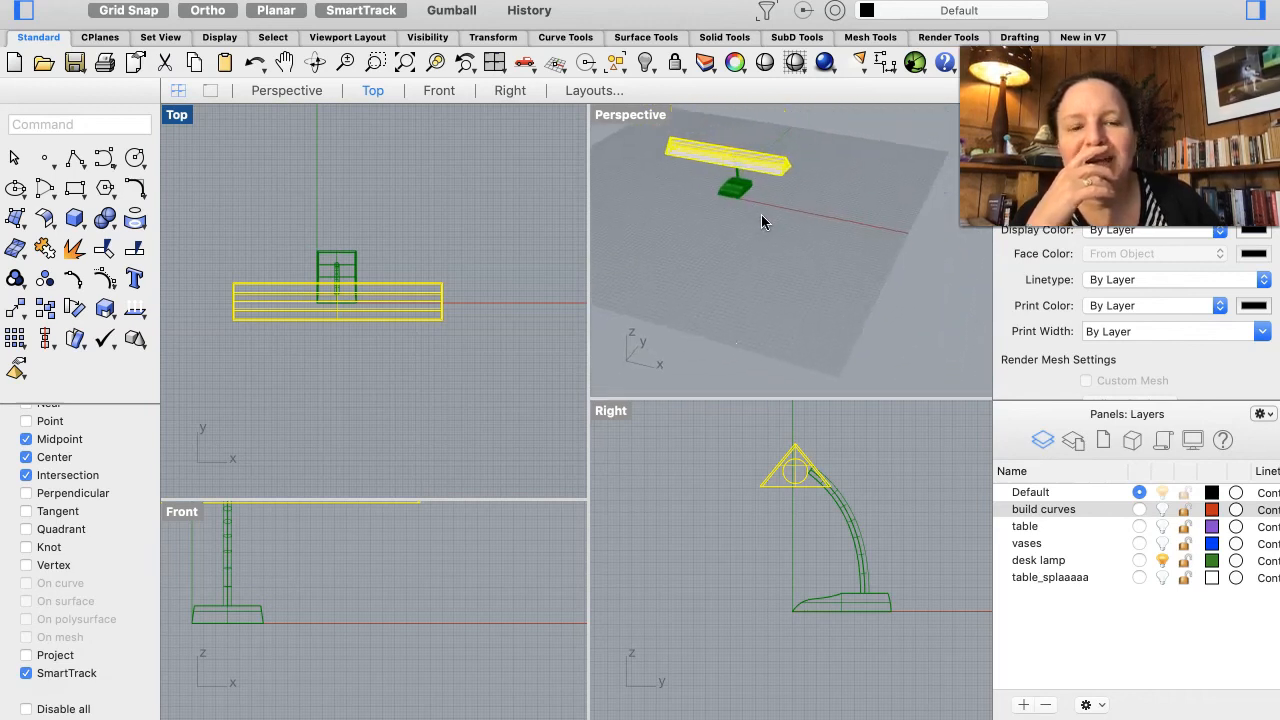
Step: Rotate the shade group about its apex without copying, tilting it toward the lamp's neck
{"action": "left_click", "coordinate": [798, 455]}
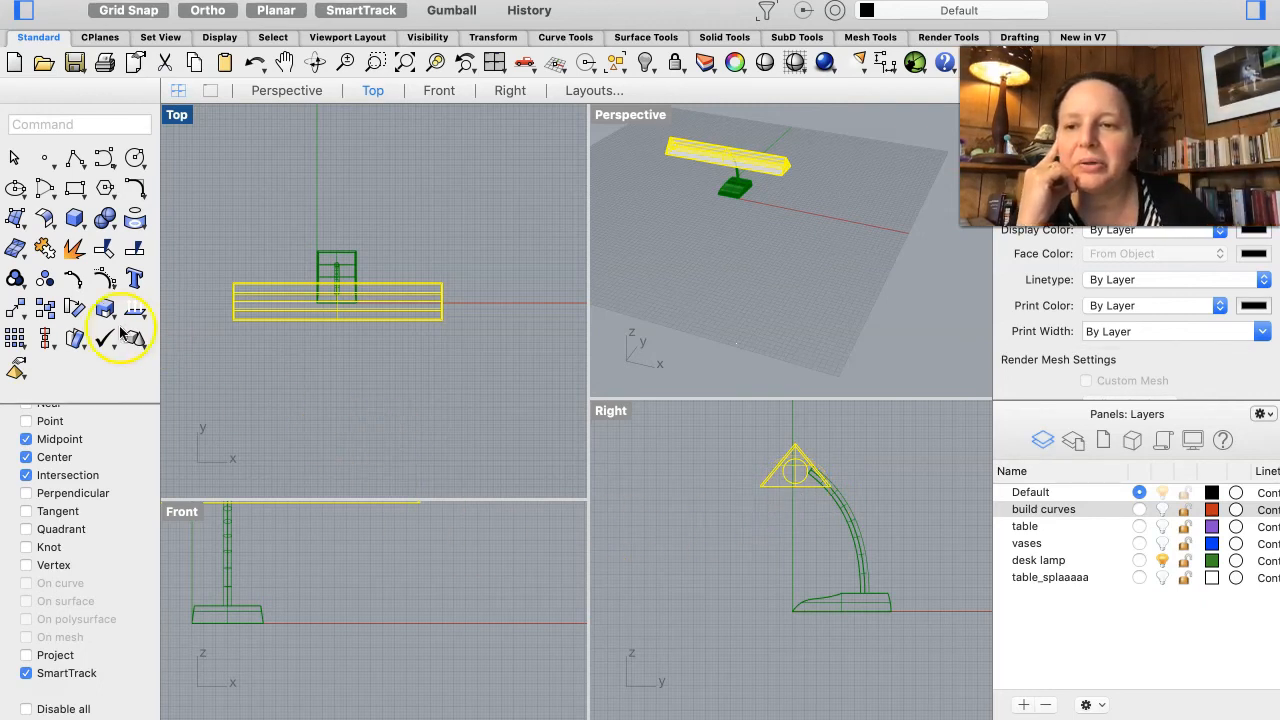
{"action": "left_click", "coordinate": [74, 311]}
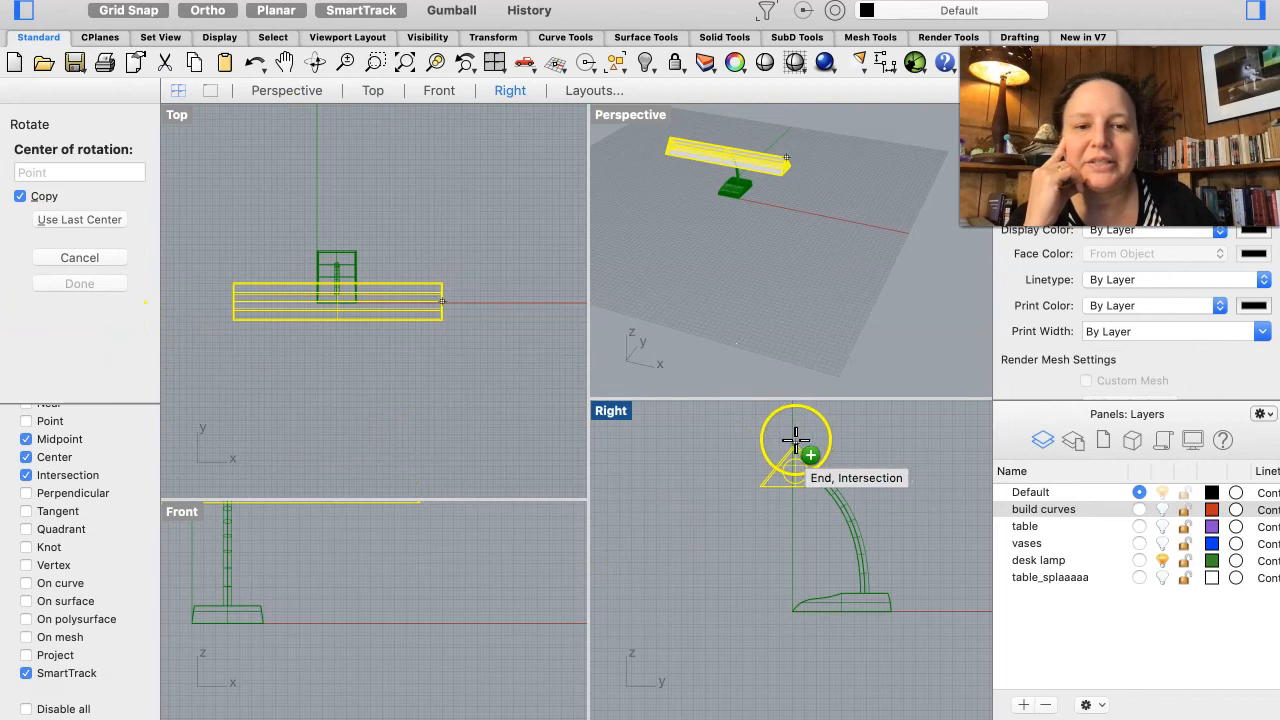
{"action": "scroll", "coordinate": [795, 437], "scroll_direction": "up", "scroll_amount": 3}
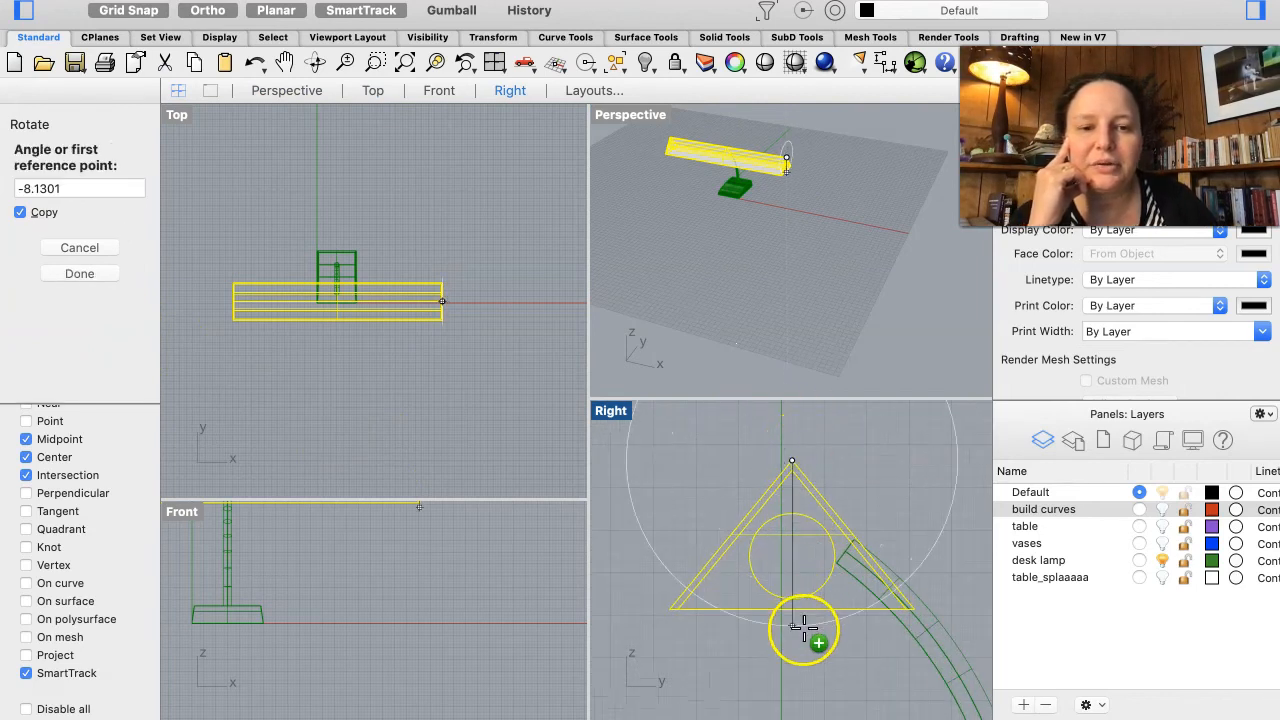
{"action": "left_click", "coordinate": [804, 628]}
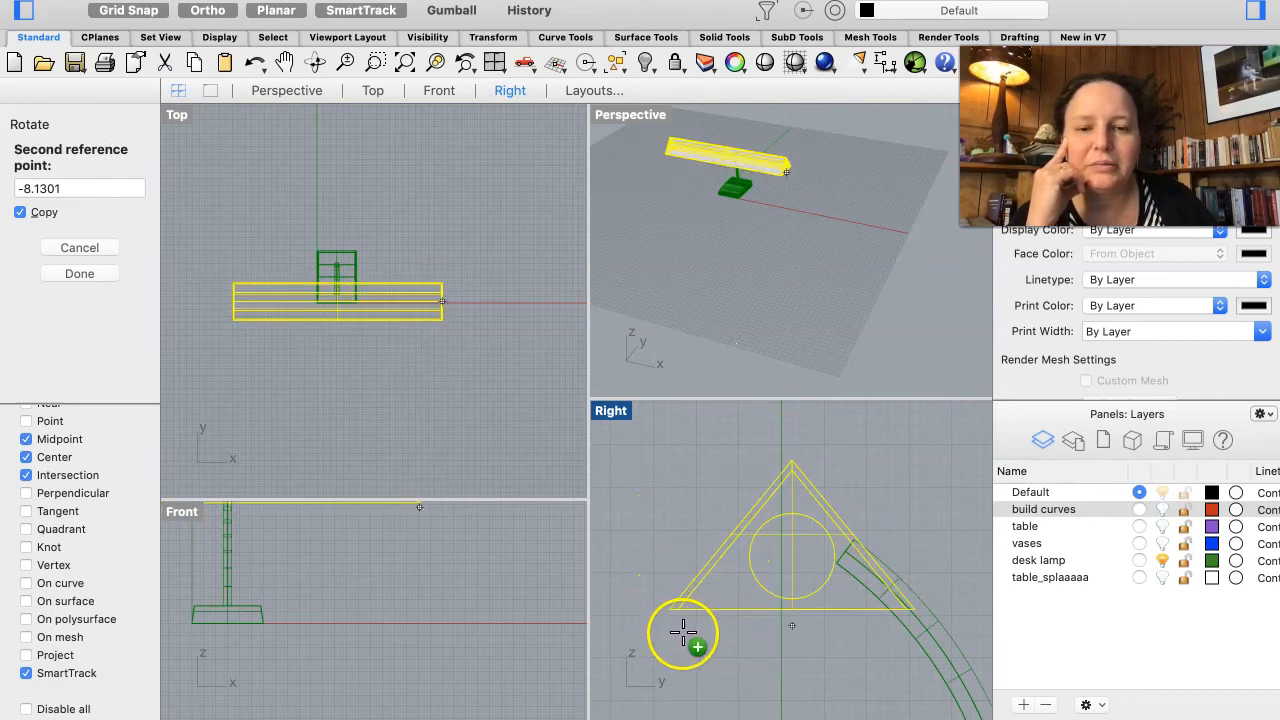
{"action": "left_click", "coordinate": [205, 12]}
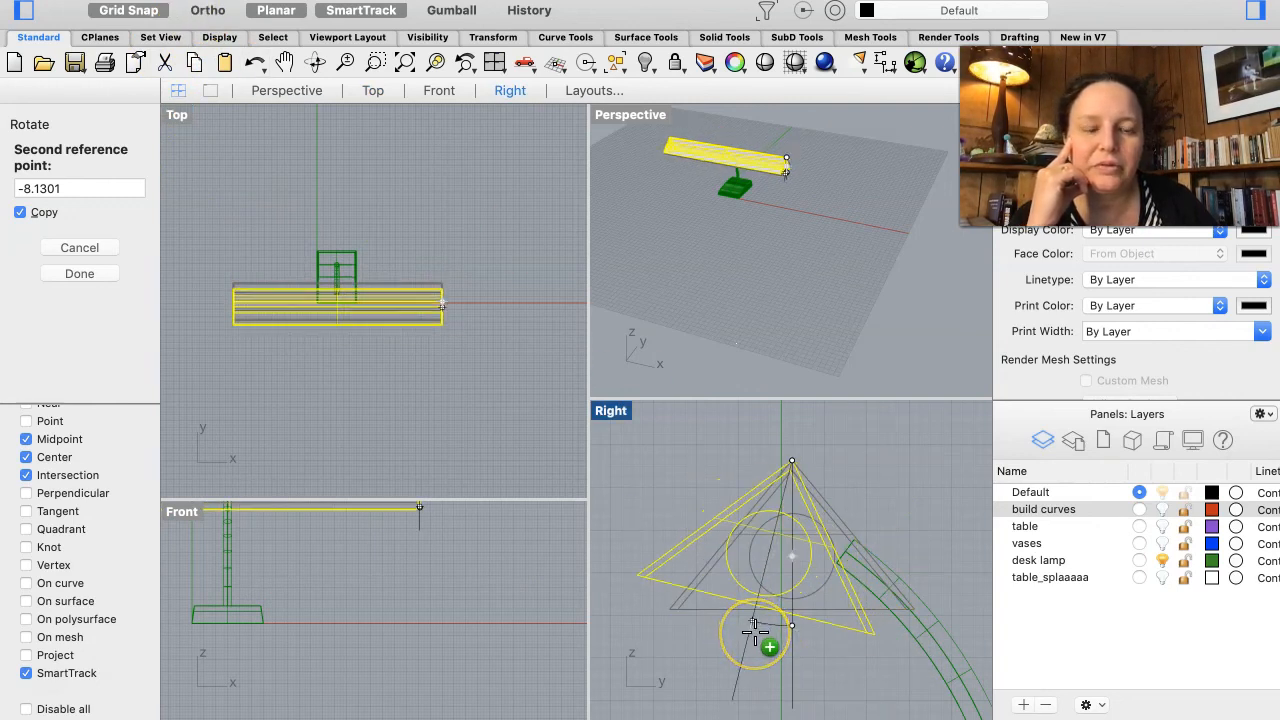
{"action": "left_click", "coordinate": [755, 630]}
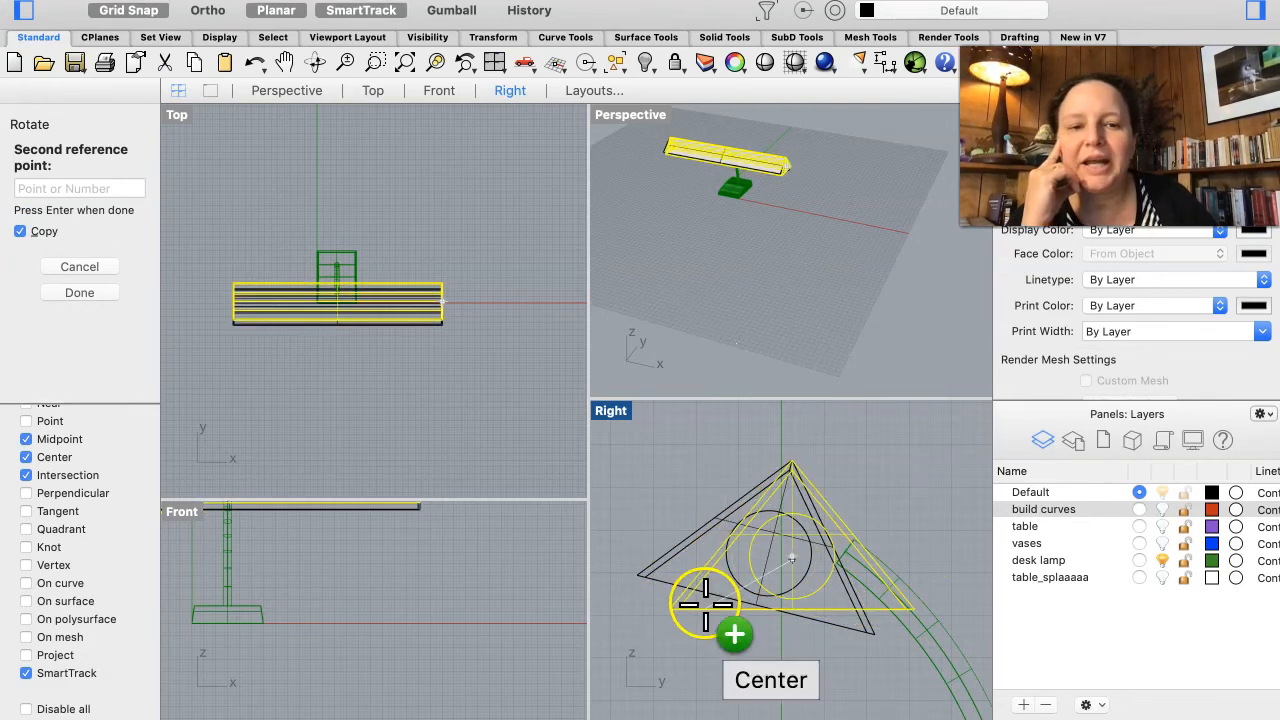
{"action": "left_click", "coordinate": [20, 231]}
{"action": "left_click", "coordinate": [84, 273]}
{"action": "left_click", "coordinate": [430, 480]}
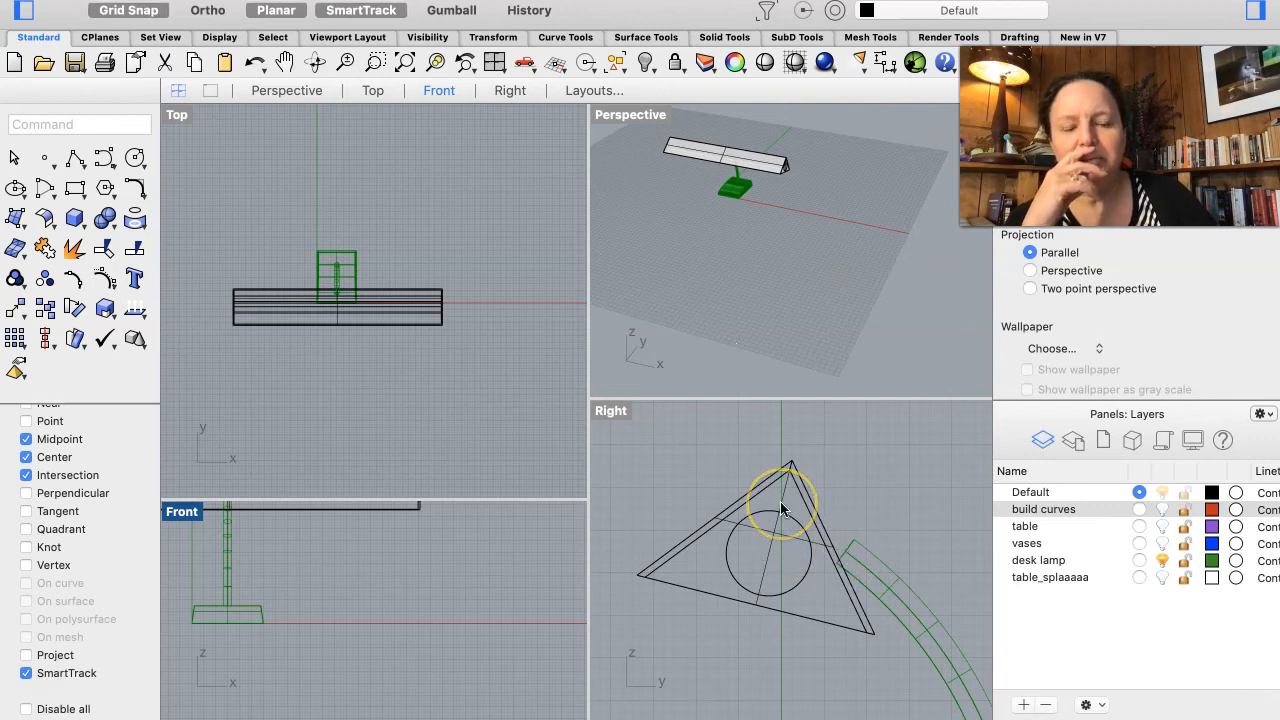
Step: Move the tilted shade down so its lower edge meets the end of the curved neck
{"action": "left_click_drag", "start_coordinate": [790, 468], "coordinate": [818, 460]}
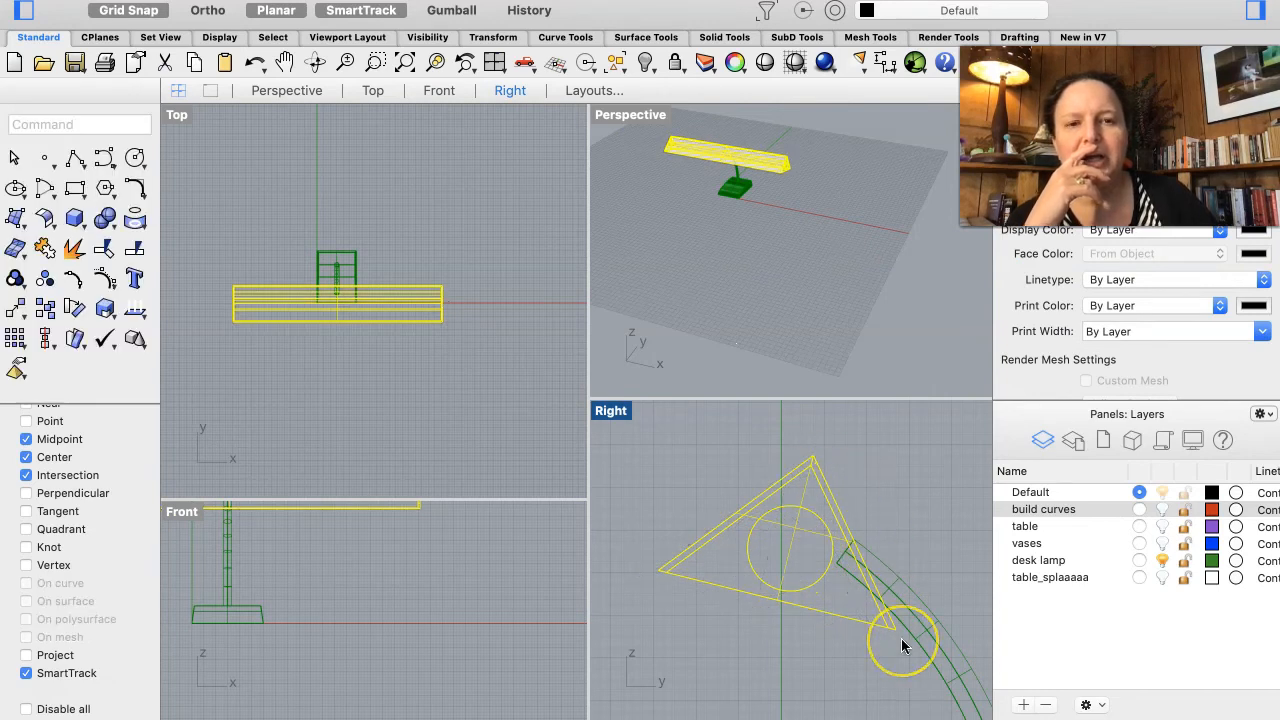
{"action": "left_click", "coordinate": [882, 590]}
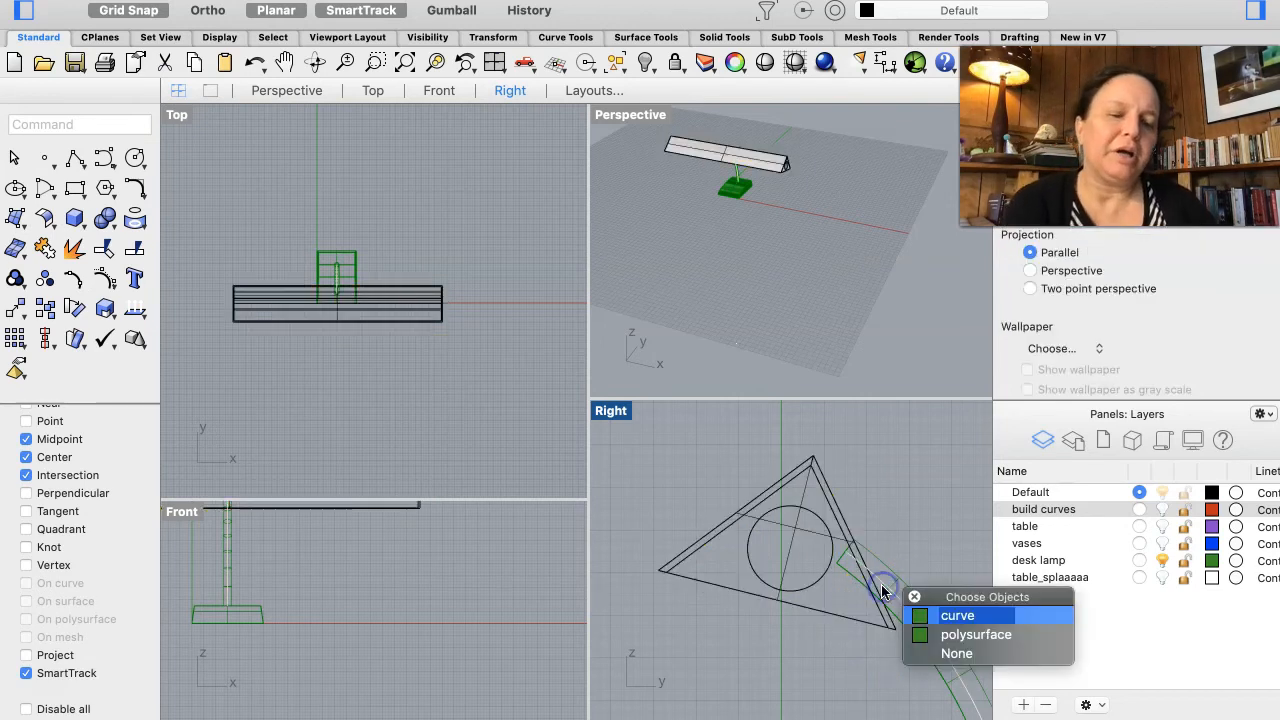
{"action": "left_click", "coordinate": [941, 654]}
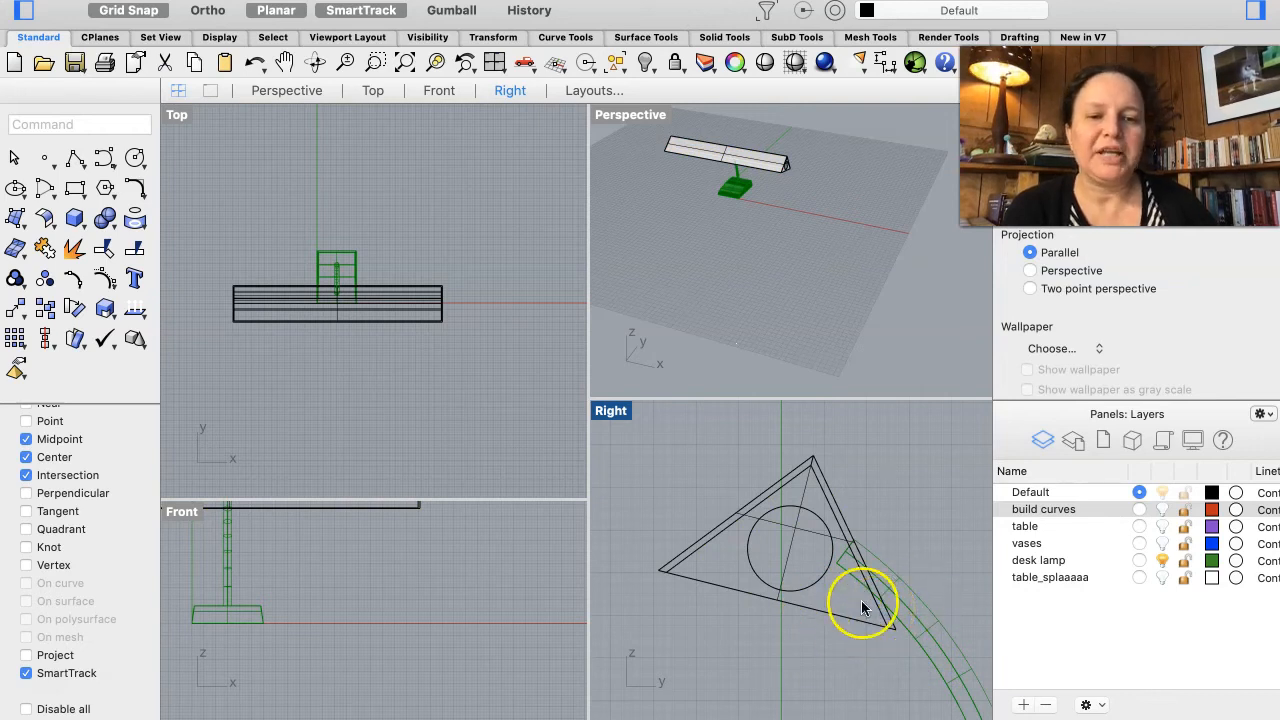
{"action": "scroll", "coordinate": [852, 585], "scroll_direction": "up", "scroll_amount": 3}
{"action": "scroll", "coordinate": [852, 588], "scroll_direction": "up", "scroll_amount": 5}
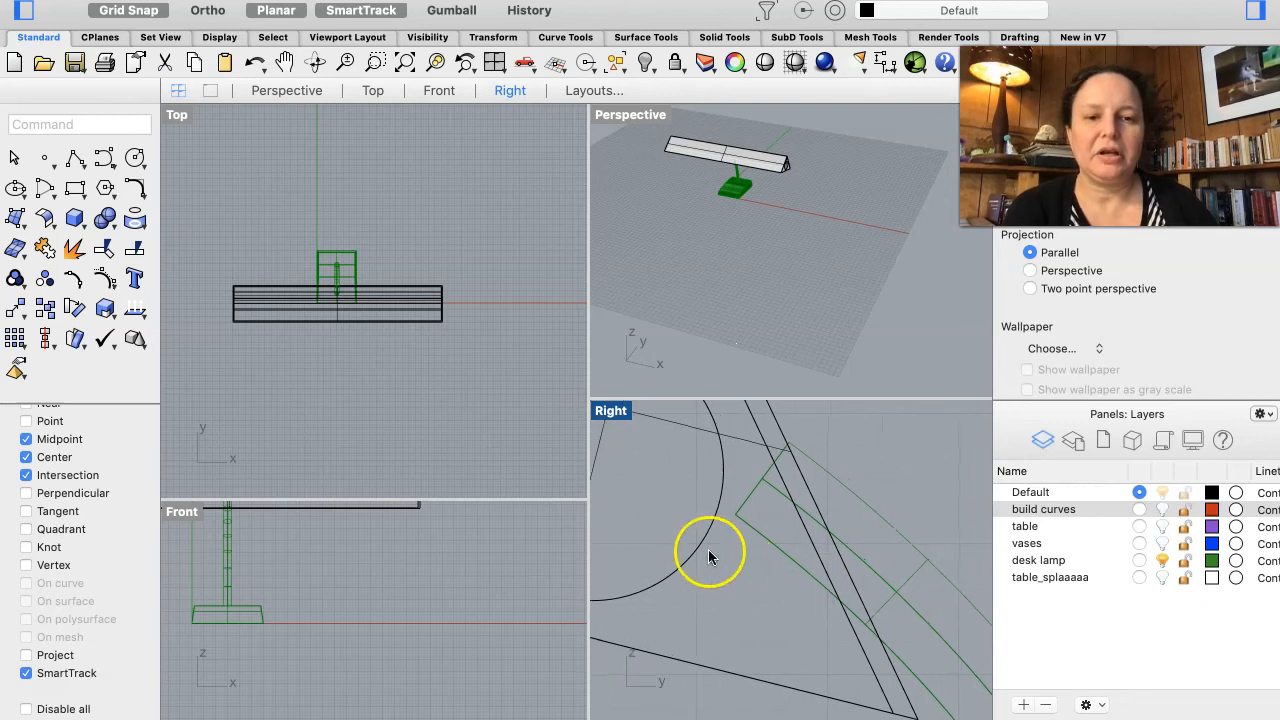
{"action": "left_click", "coordinate": [760, 437]}
{"action": "left_click_drag", "start_coordinate": [760, 440], "coordinate": [719, 448]}
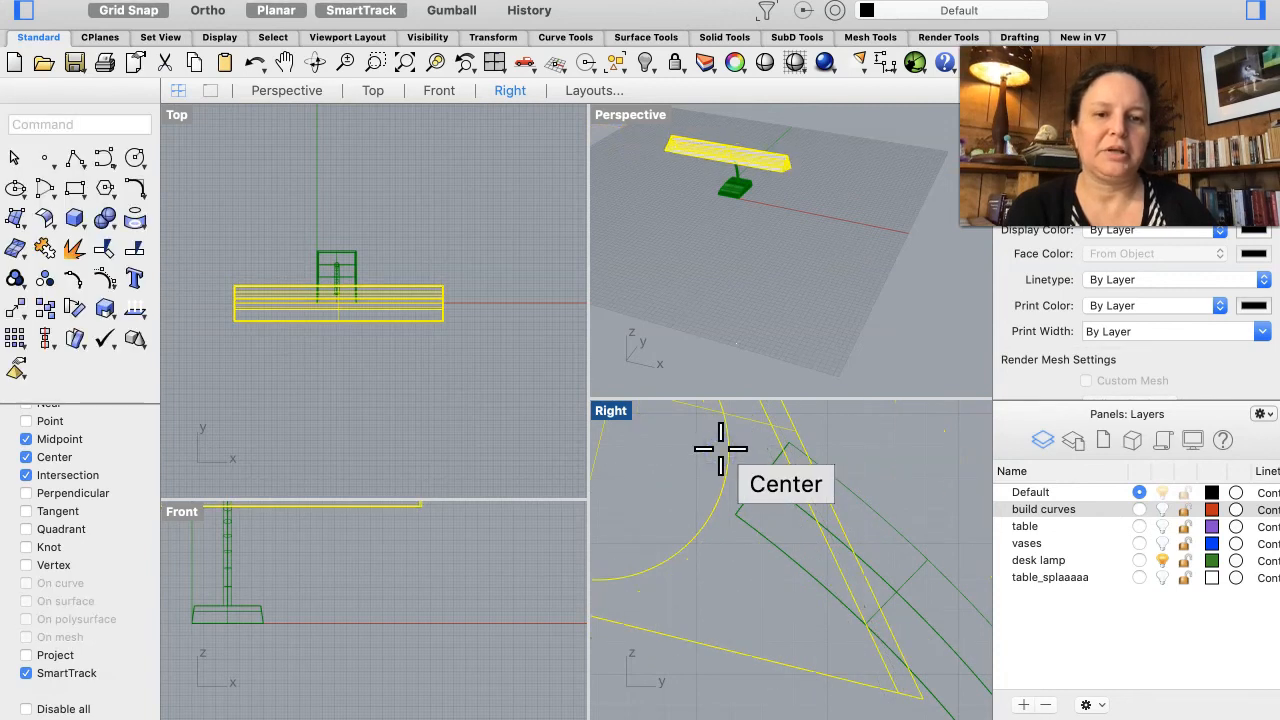
Step: Trim the neck curves where they run inside the shade's outline in the right view
{"action": "left_click", "coordinate": [104, 250]}
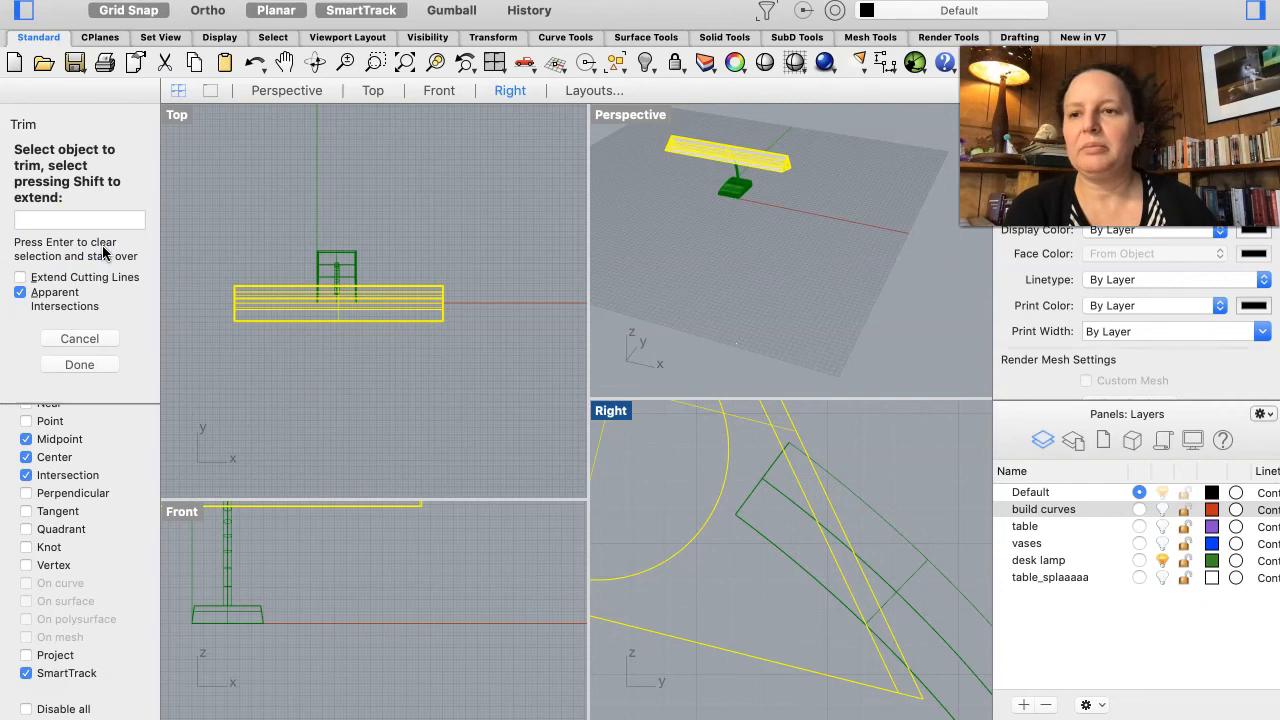
{"action": "left_click", "coordinate": [772, 550]}
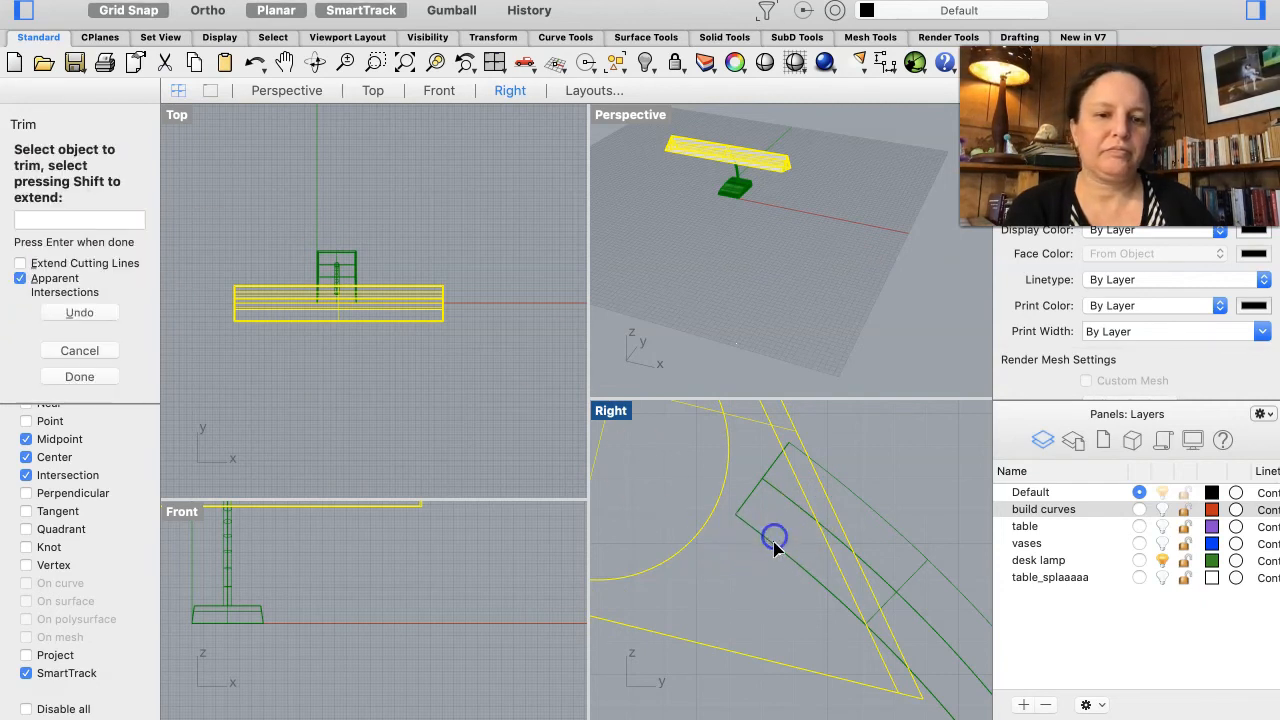
{"action": "left_click", "coordinate": [781, 494]}
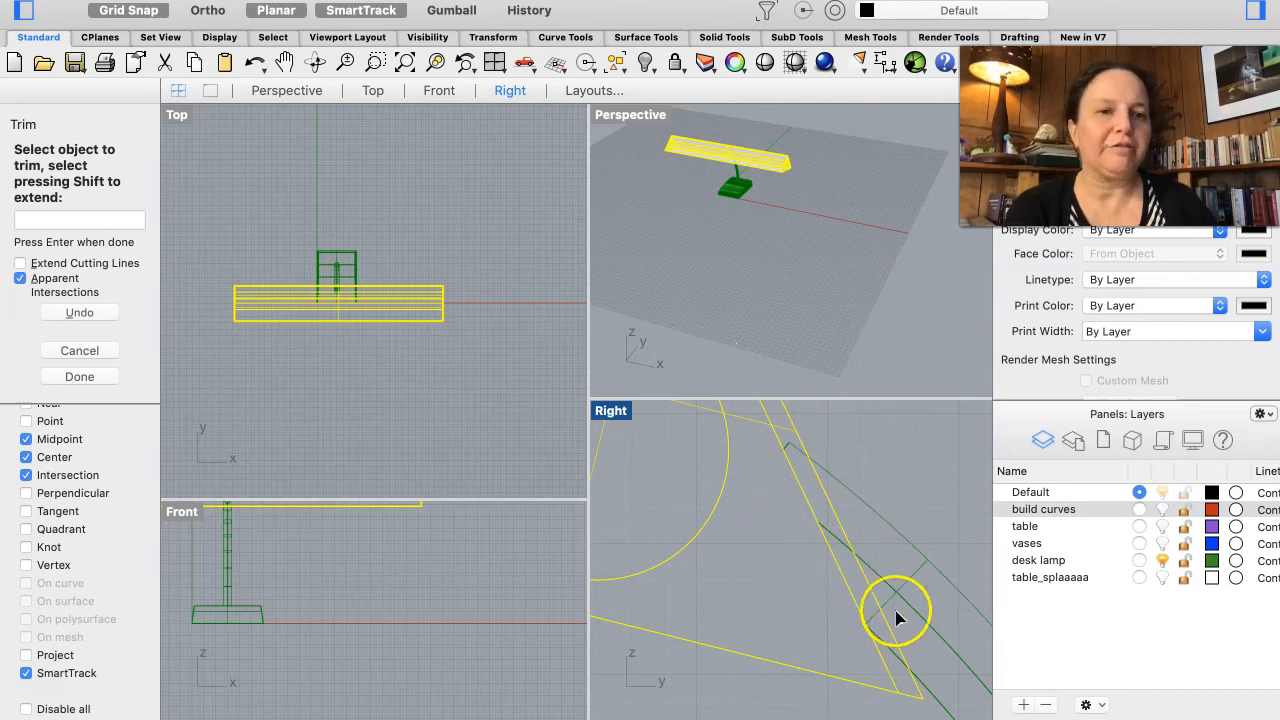
{"action": "left_click", "coordinate": [79, 377]}
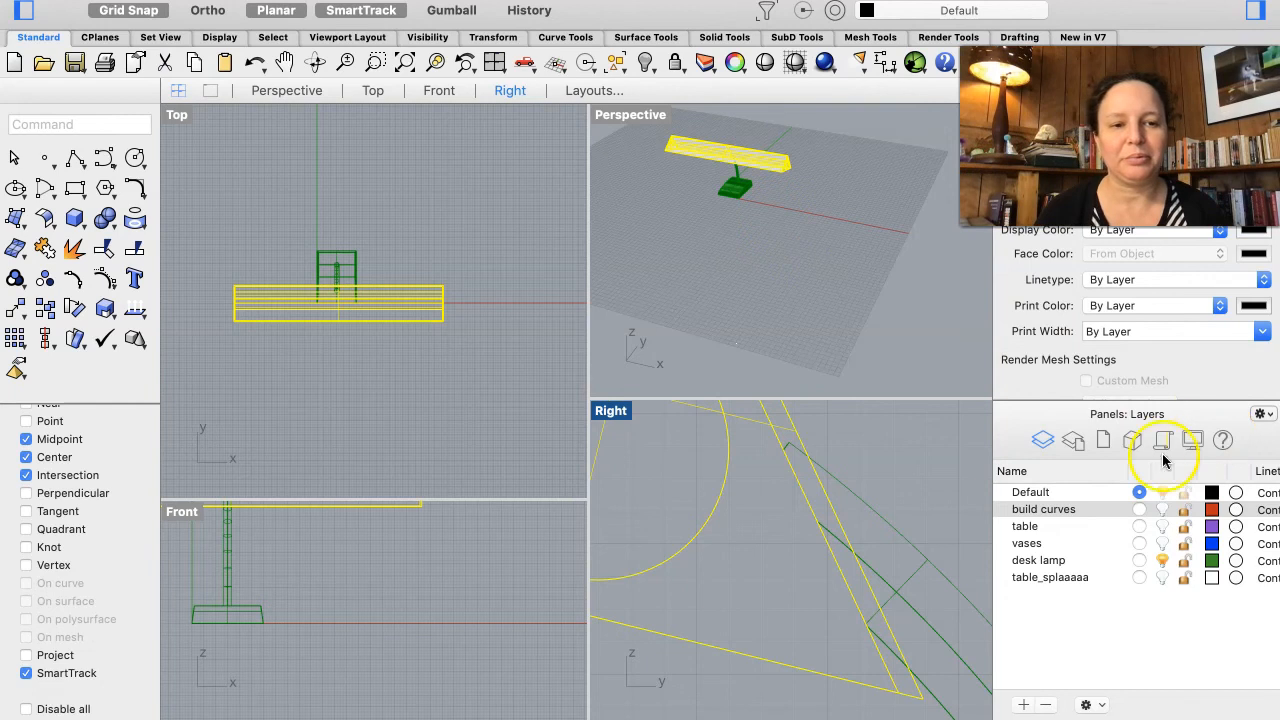
Step: Move the selected shade group onto the desk lamp layer
{"action": "left_click", "coordinate": [1037, 563], "text": "shift"}
{"action": "left_click", "coordinate": [1037, 563]}
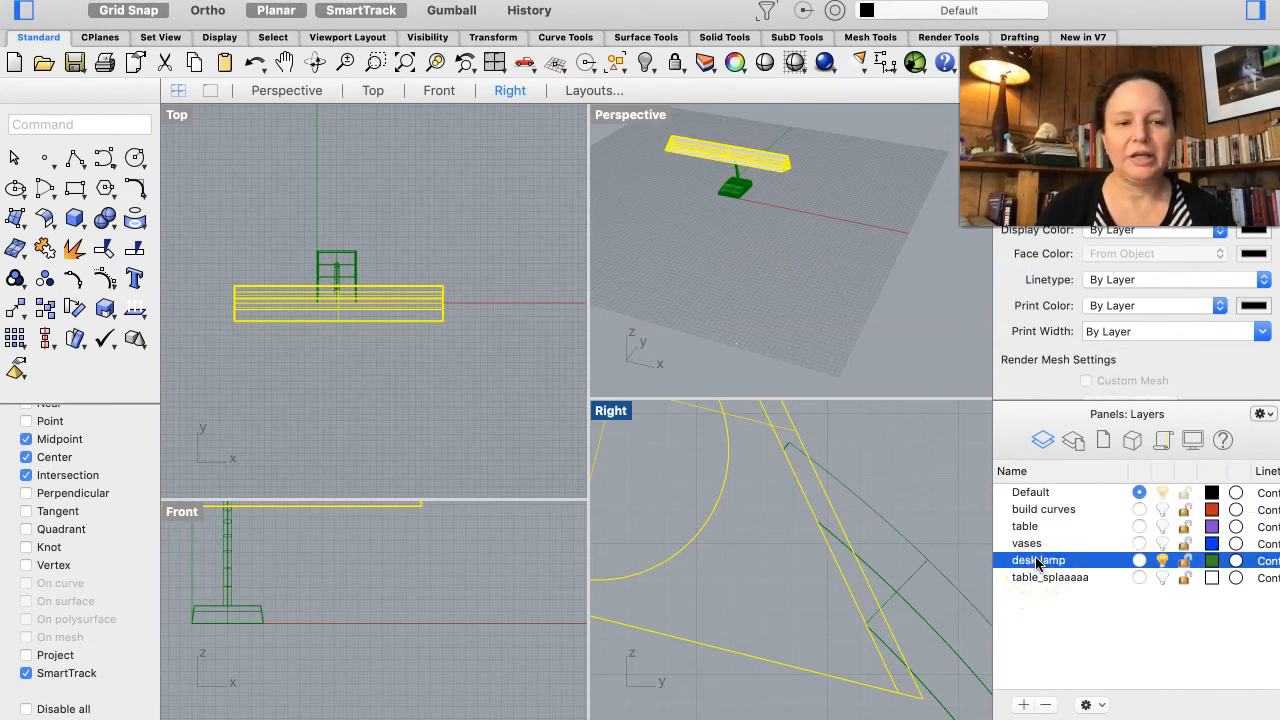
{"action": "right_click", "coordinate": [1037, 563]}
{"action": "left_click", "coordinate": [1077, 542]}
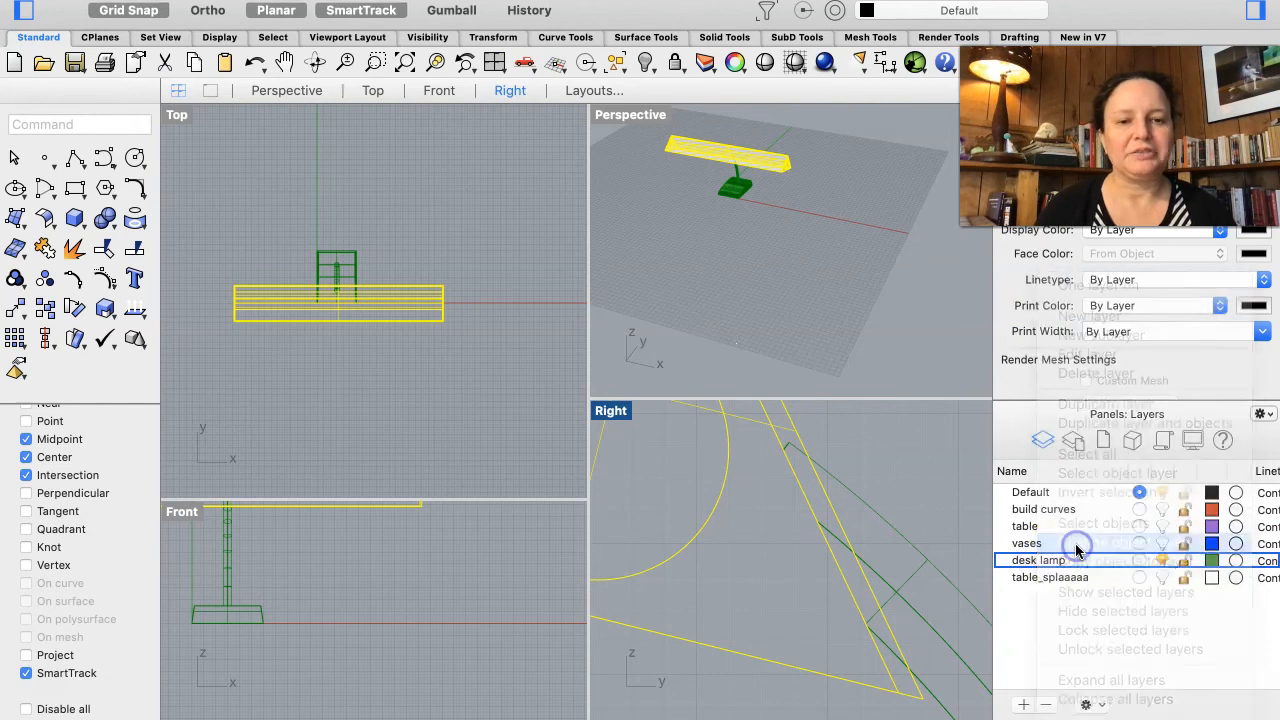
{"action": "left_click", "coordinate": [782, 306]}
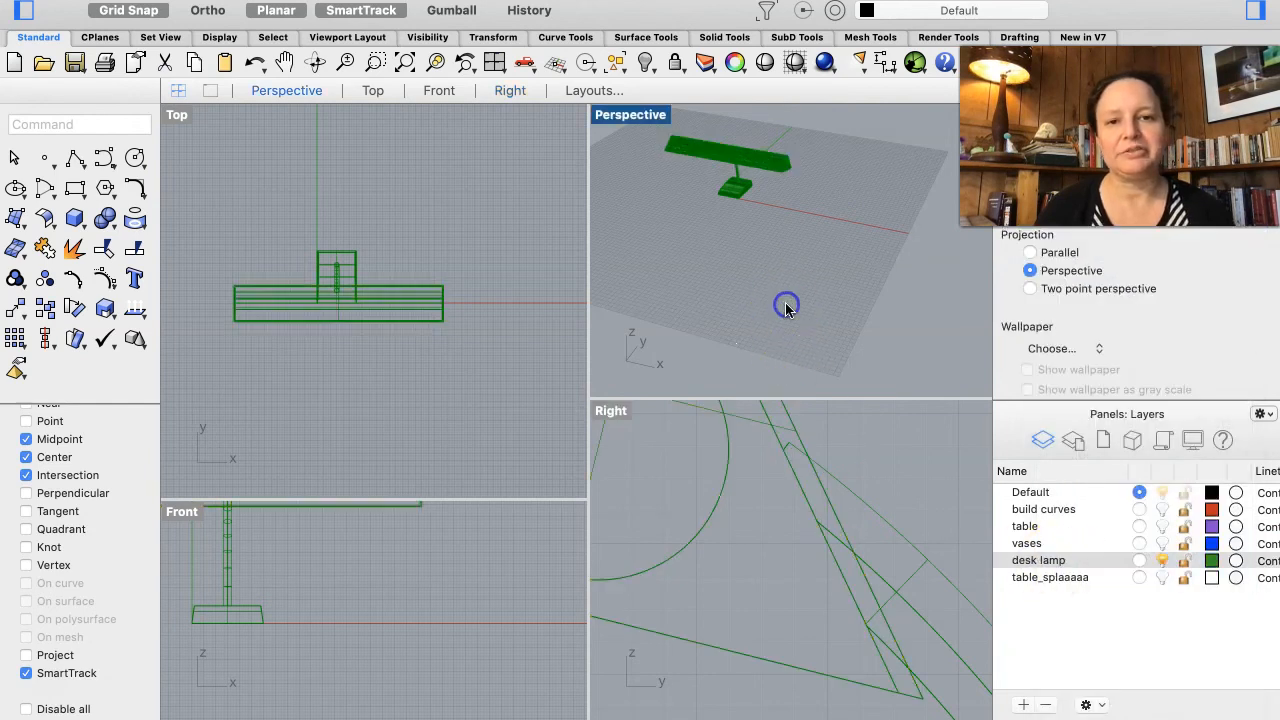
Step: Fillet two adjacent side surfaces at a corner of the lamp base with a 1.000 radius
{"action": "scroll", "coordinate": [732, 197], "scroll_direction": "down", "scroll_amount": 5}
{"action": "scroll", "coordinate": [732, 197], "scroll_direction": "up", "scroll_amount": 3}
{"action": "mouse_move", "coordinate": [732, 197]}
{"action": "right_mouse_down"}
{"action": "mouse_move", "coordinate": [732, 174]}
{"action": "mouse_move", "coordinate": [738, 225]}
{"action": "mouse_move", "coordinate": [732, 200]}
{"action": "right_mouse_up"}
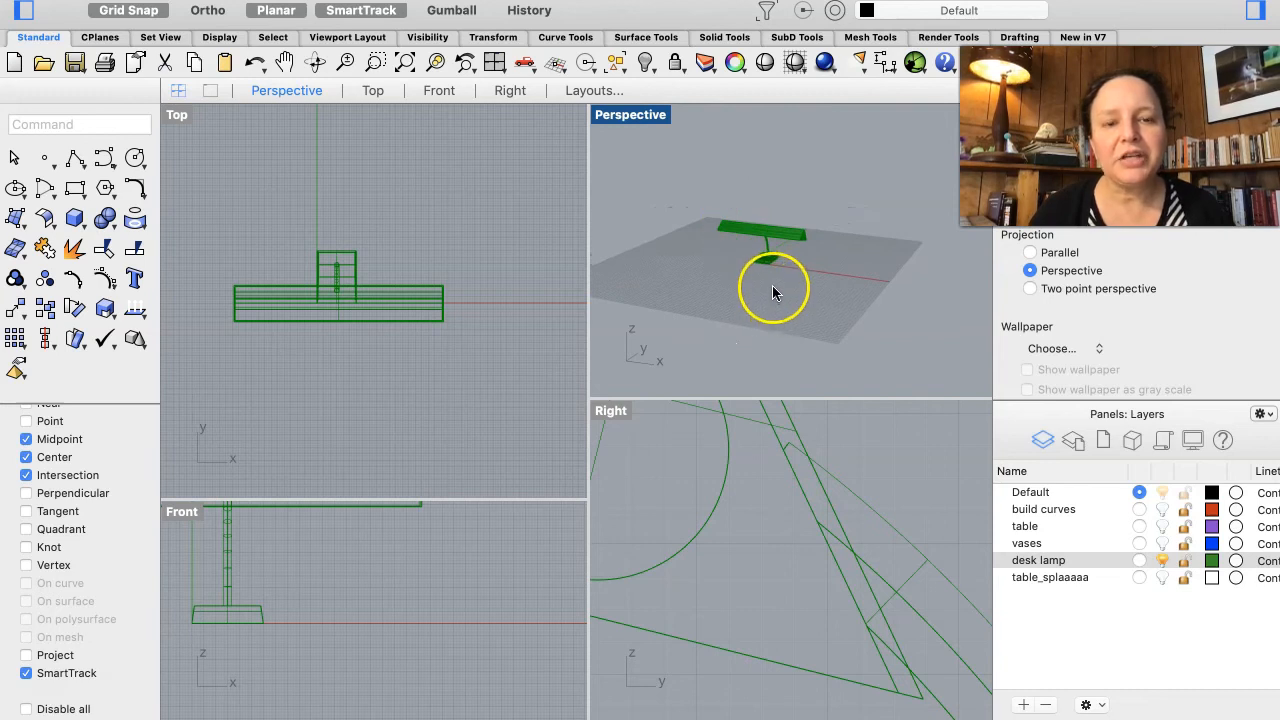
{"action": "scroll", "coordinate": [772, 286], "scroll_direction": "up", "scroll_amount": 6}
{"action": "scroll", "coordinate": [772, 291], "scroll_direction": "up", "scroll_amount": 8}
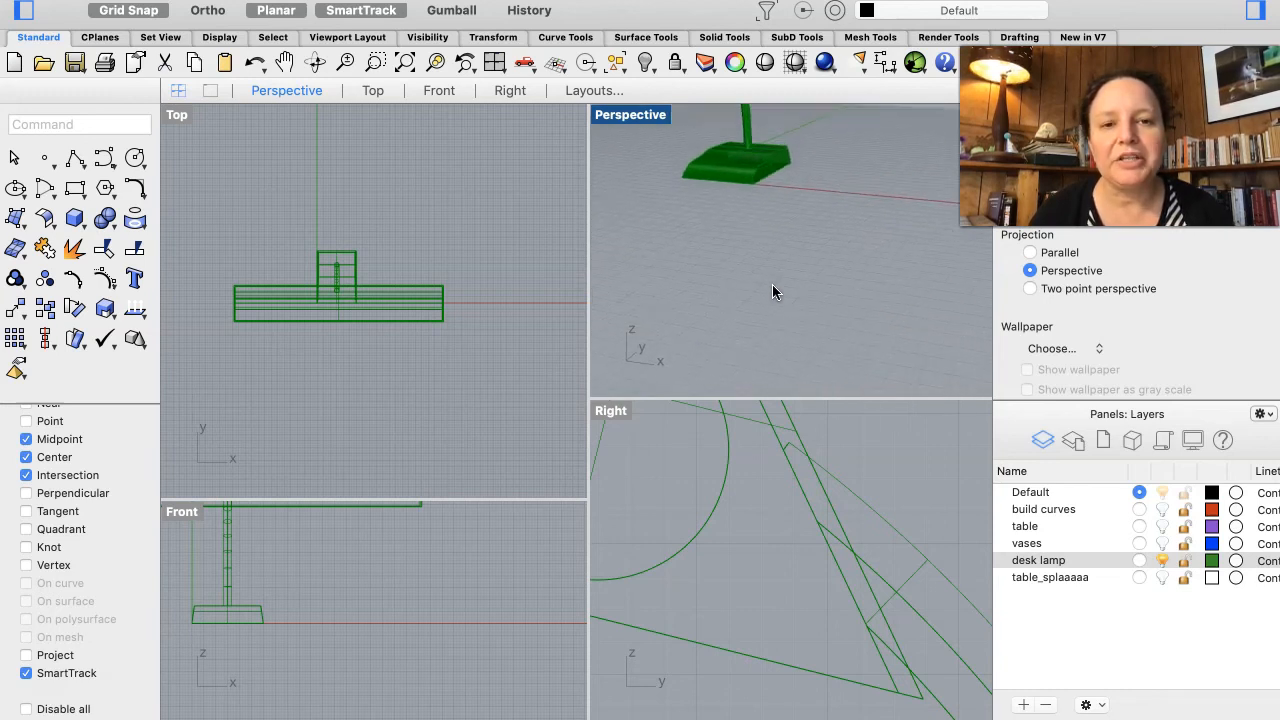
{"action": "scroll", "coordinate": [749, 229], "scroll_direction": "down", "scroll_amount": 8}
{"action": "mouse_move", "coordinate": [749, 229]}
{"action": "right_mouse_down"}
{"action": "mouse_move", "coordinate": [749, 210]}
{"action": "mouse_move", "coordinate": [743, 236]}
{"action": "right_mouse_up"}
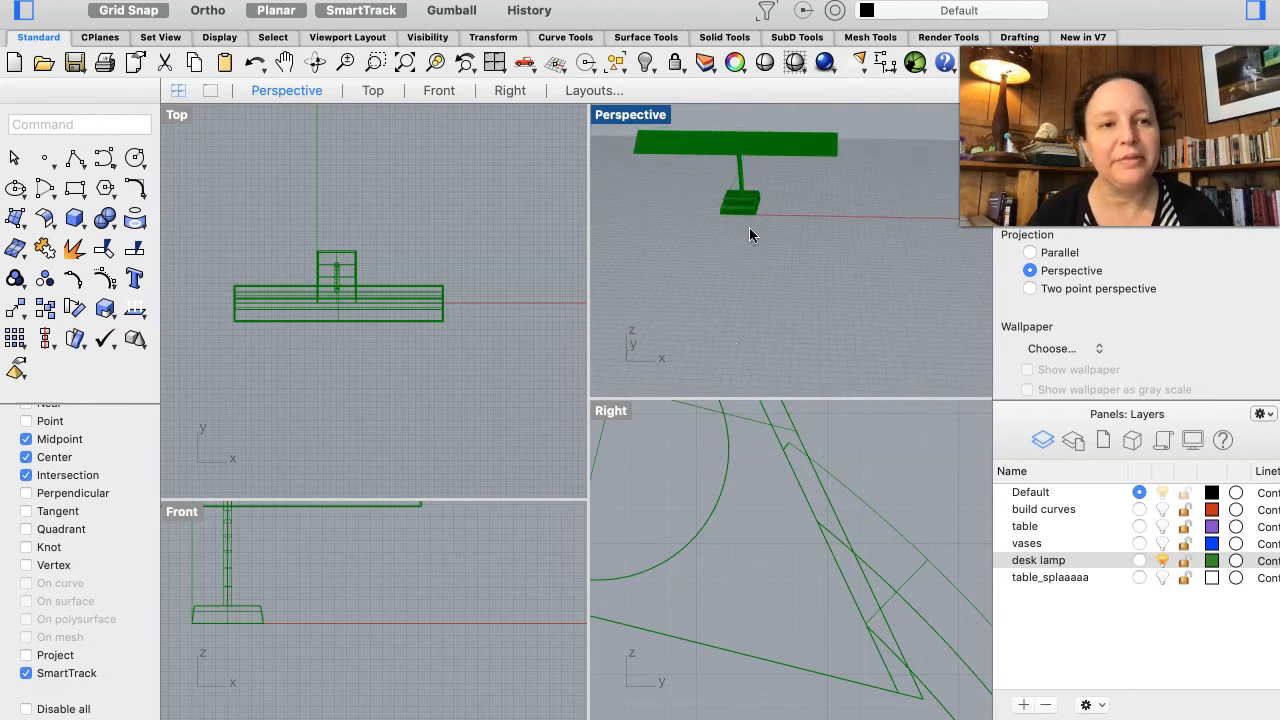
{"action": "left_click", "coordinate": [743, 214]}
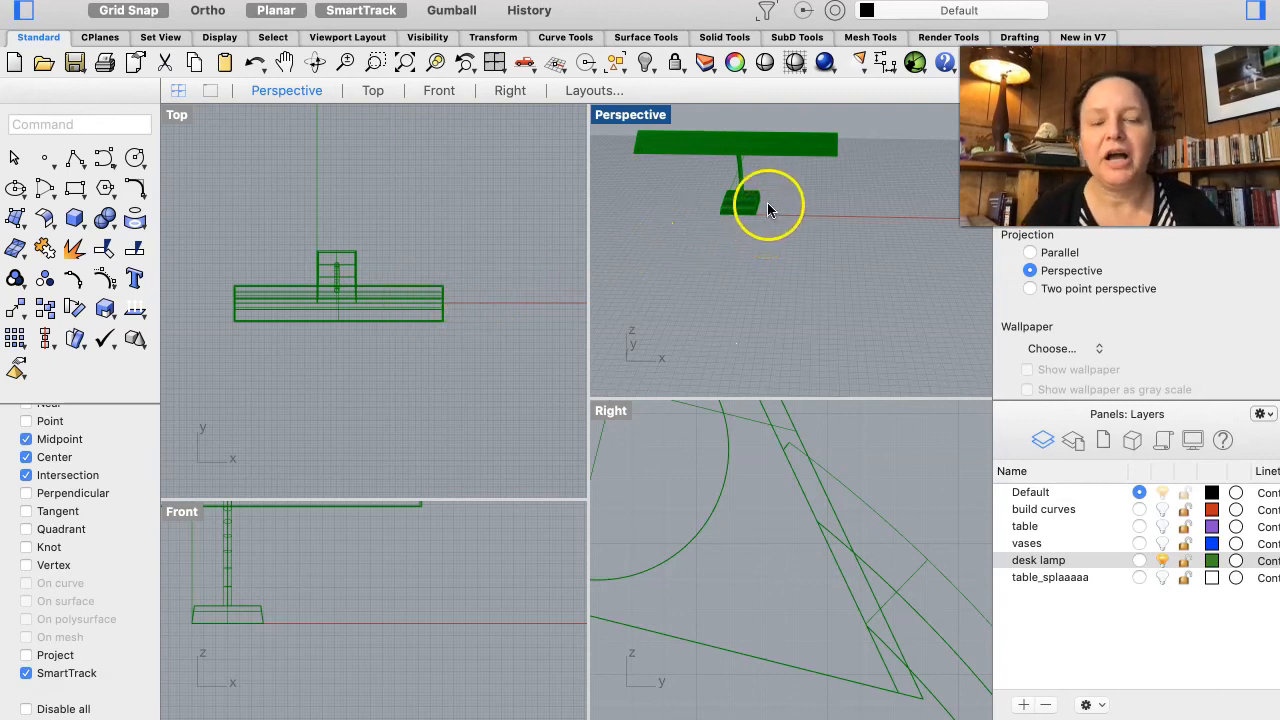
{"action": "scroll", "coordinate": [762, 200], "scroll_direction": "up", "scroll_amount": 3}
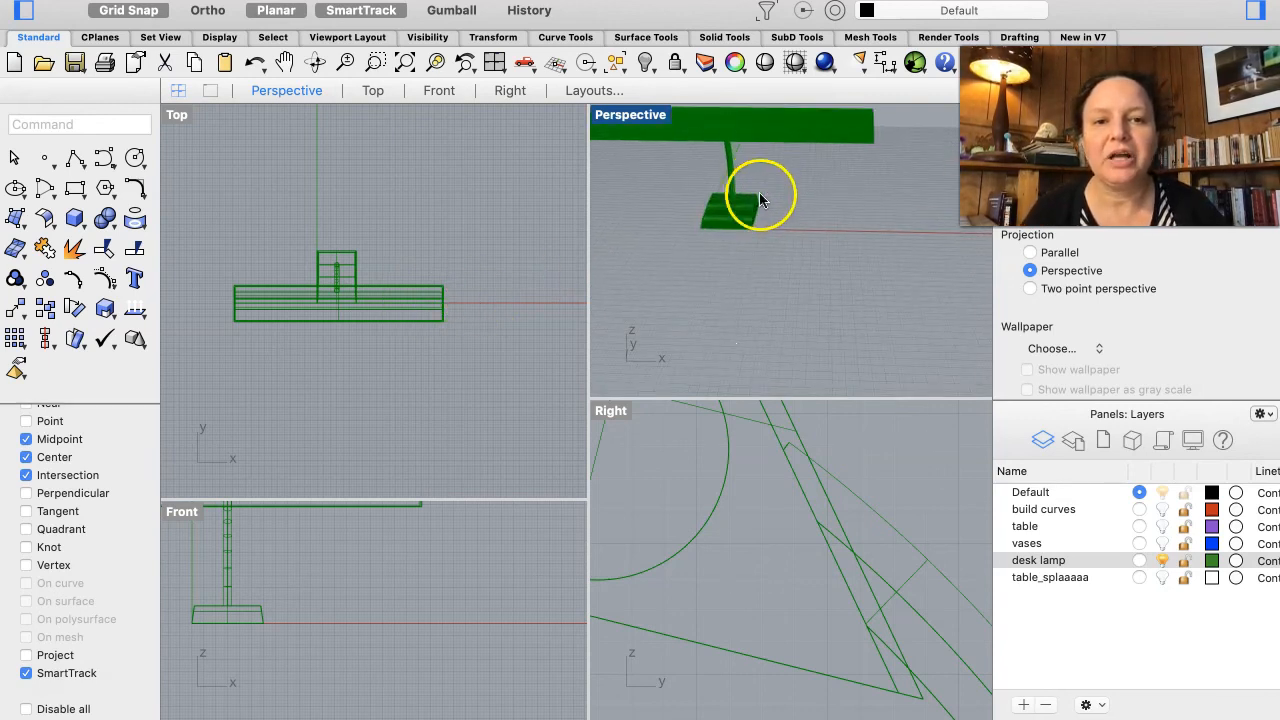
{"action": "scroll", "coordinate": [756, 205], "scroll_direction": "up", "scroll_amount": 3}
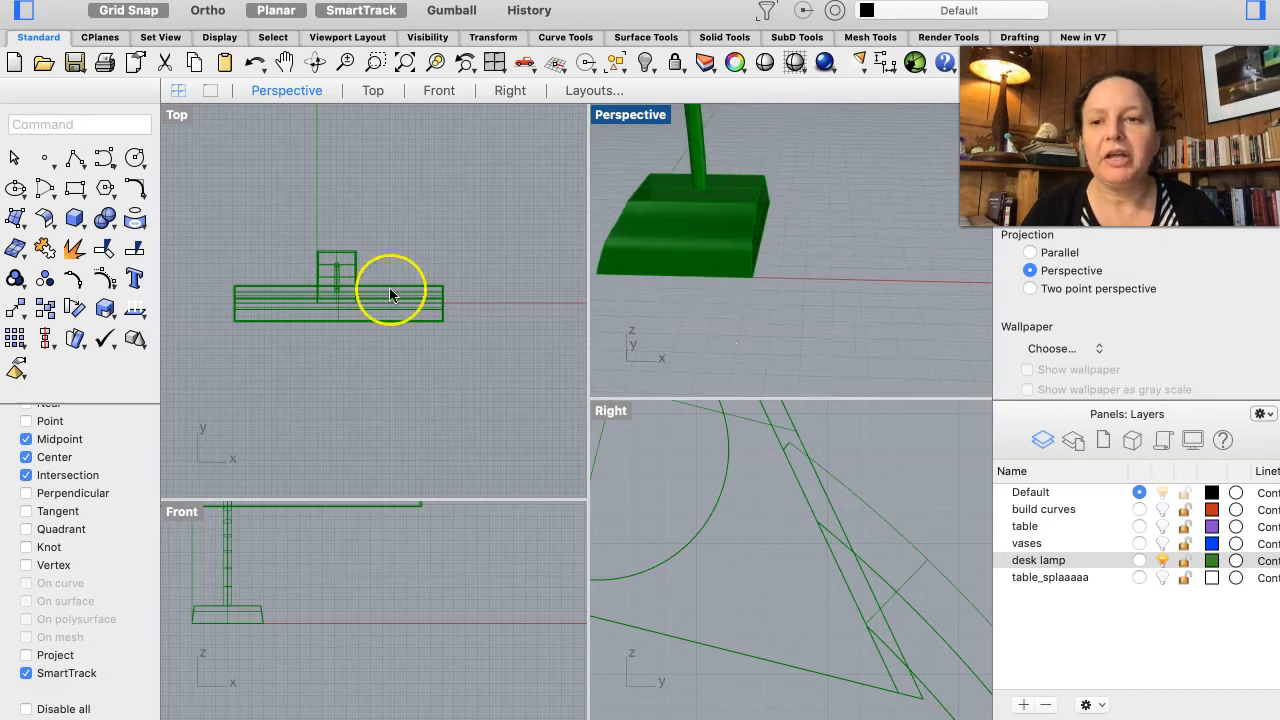
{"action": "right_click", "coordinate": [137, 187]}
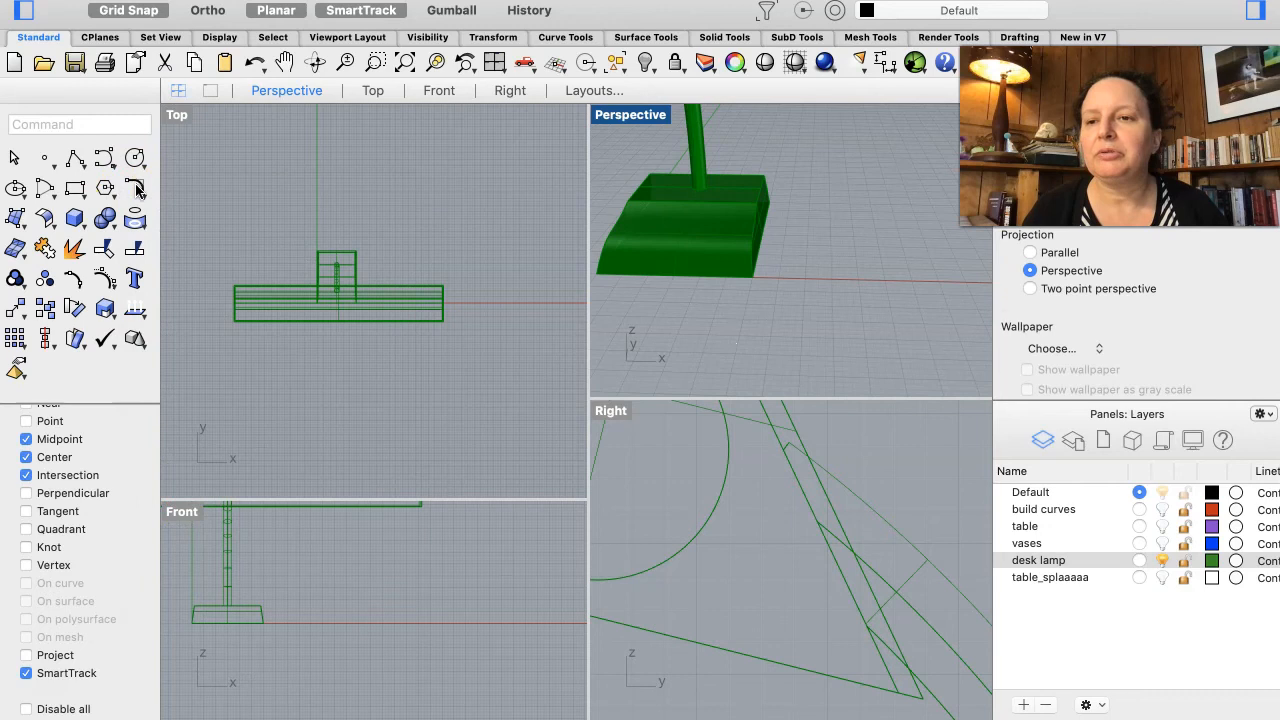
{"action": "left_click", "coordinate": [44, 218]}
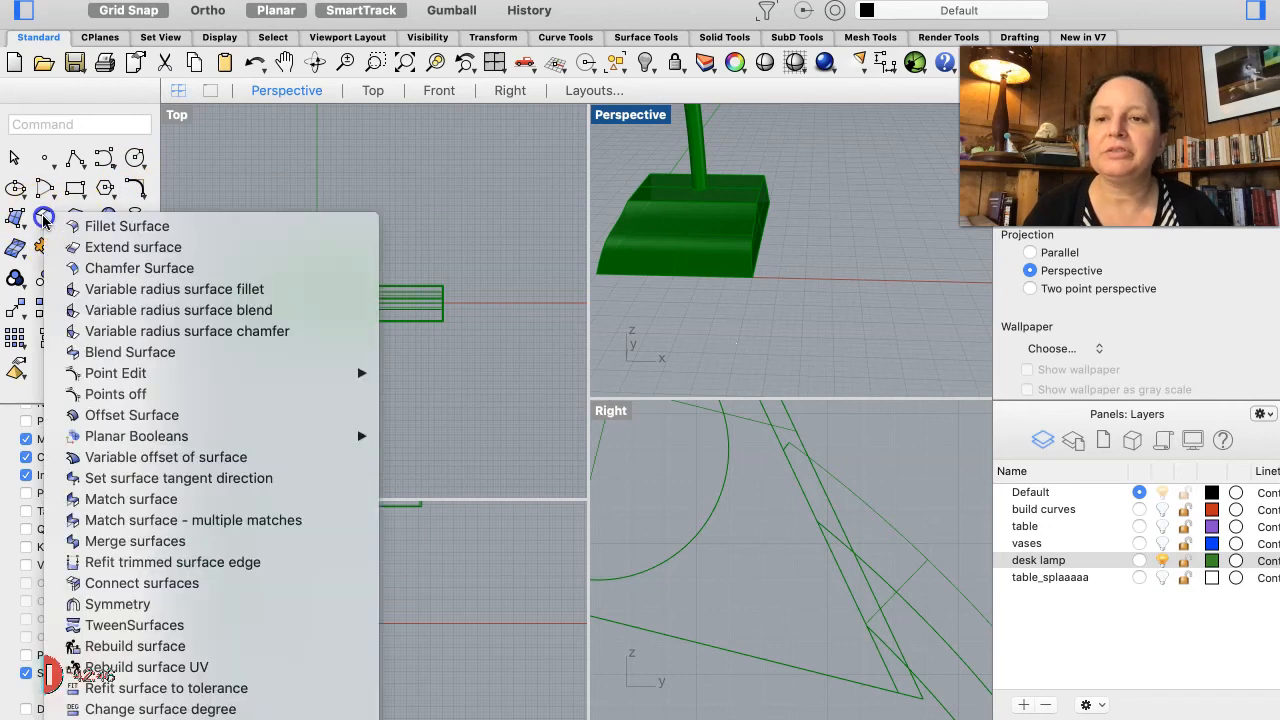
{"action": "left_click", "coordinate": [44, 218]}
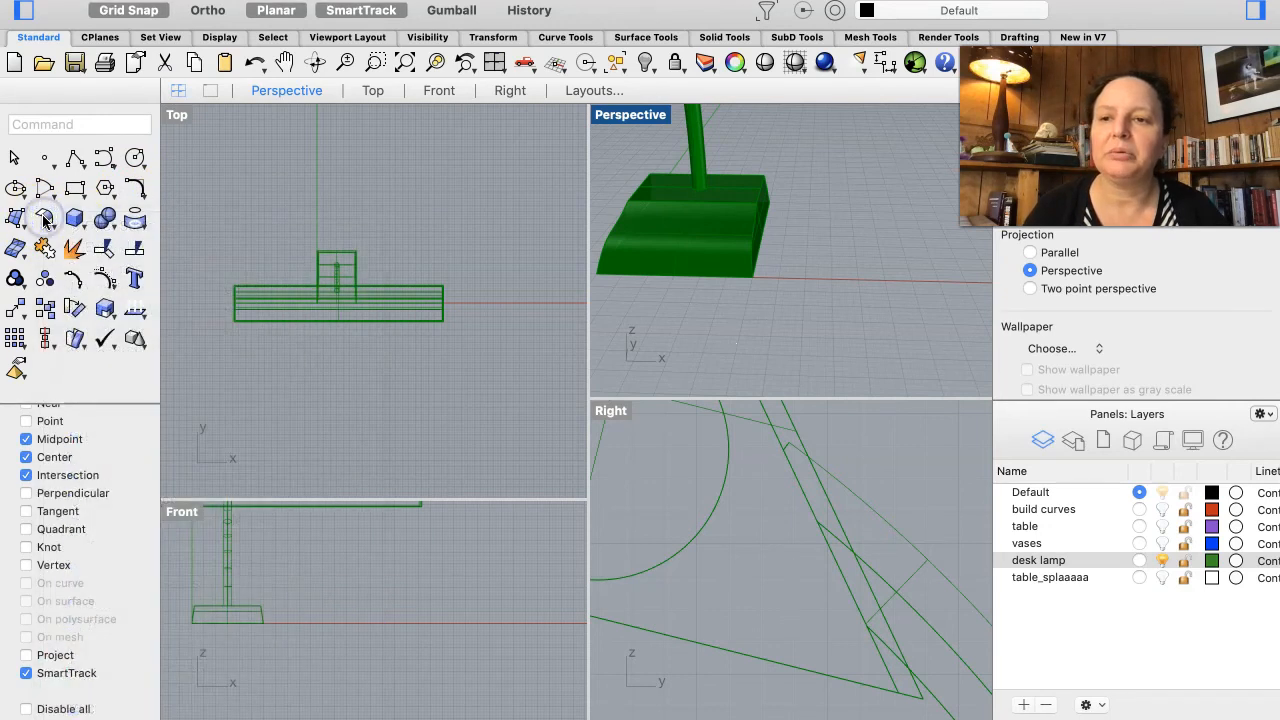
{"action": "left_click", "coordinate": [44, 218]}
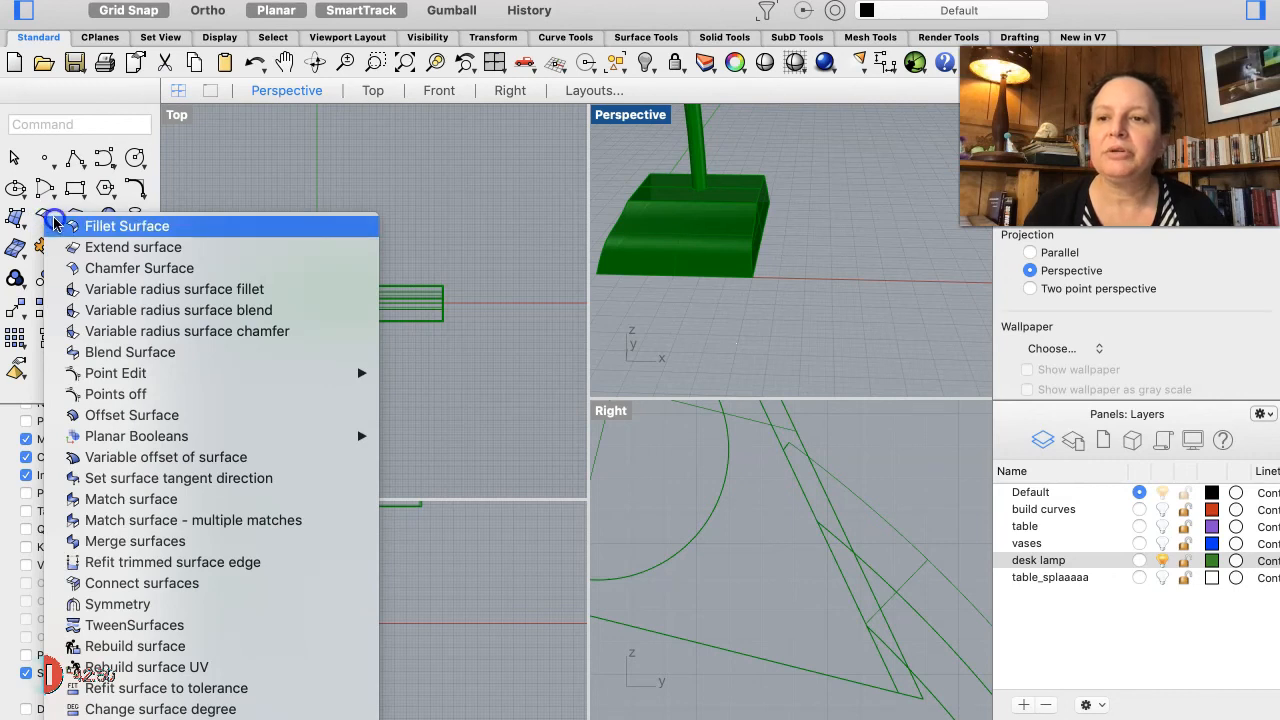
{"action": "left_click", "coordinate": [70, 227]}
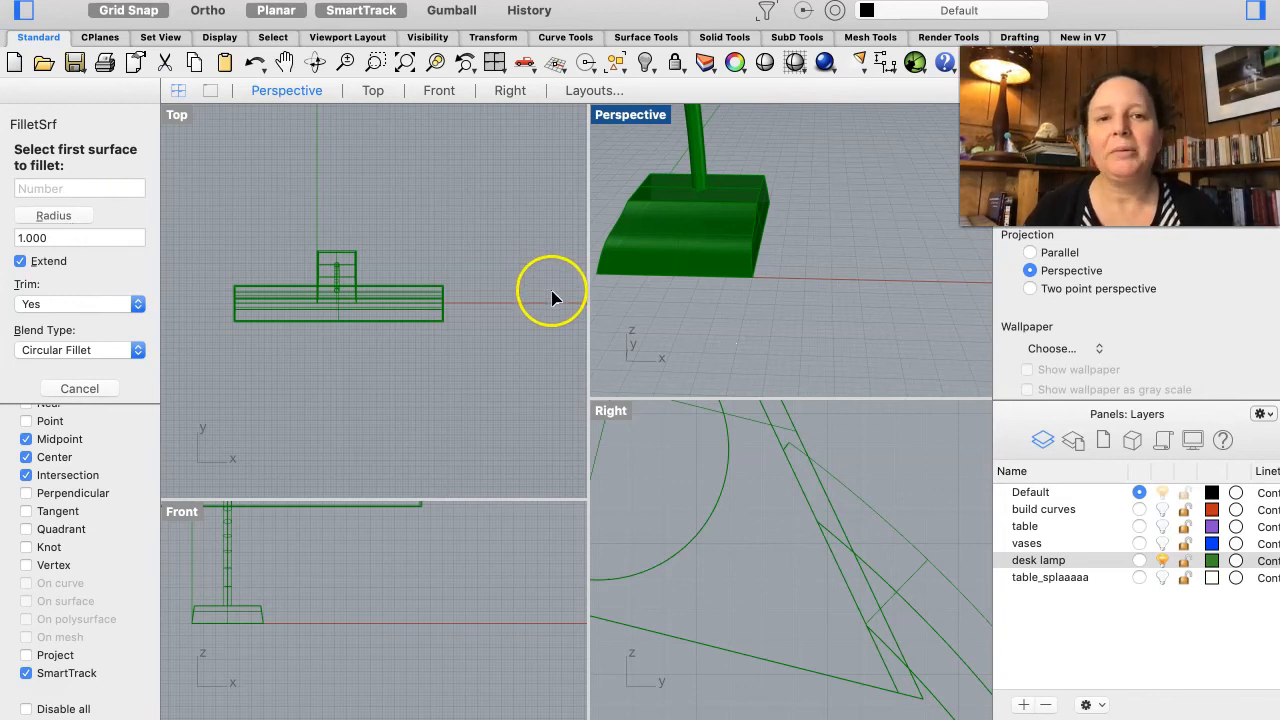
{"action": "left_click", "coordinate": [749, 229]}
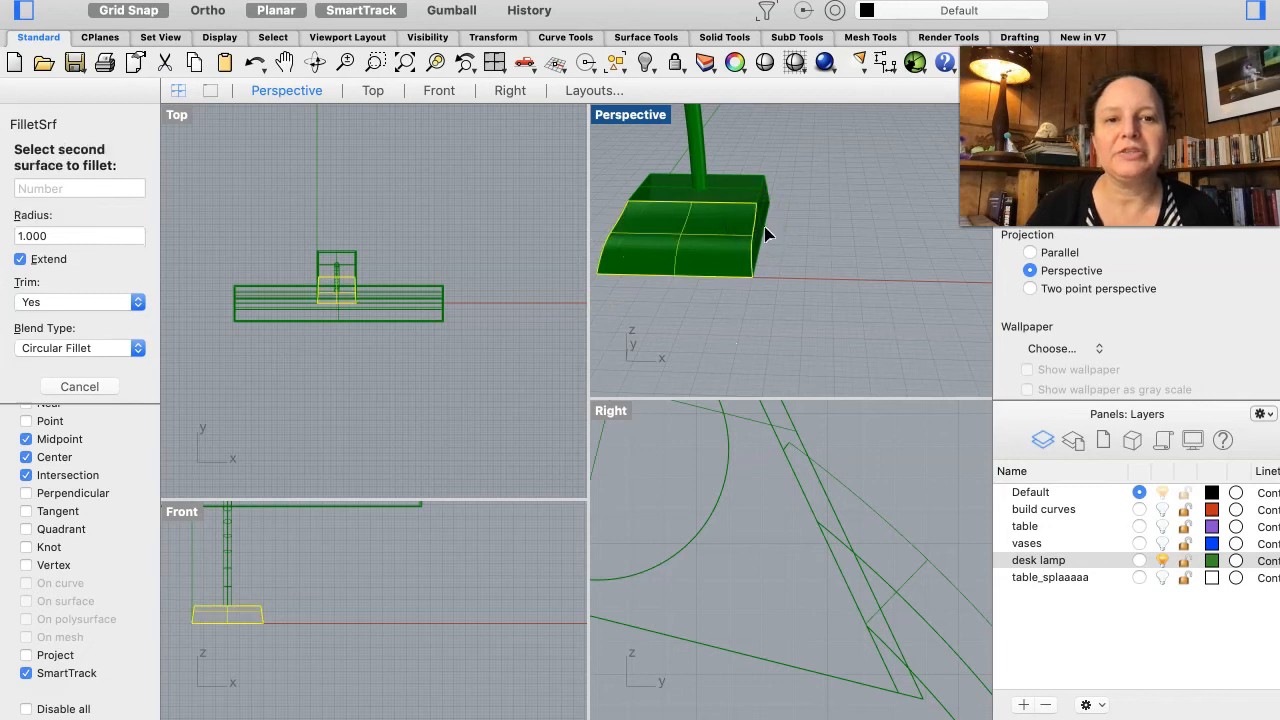
{"action": "left_click", "coordinate": [757, 234]}
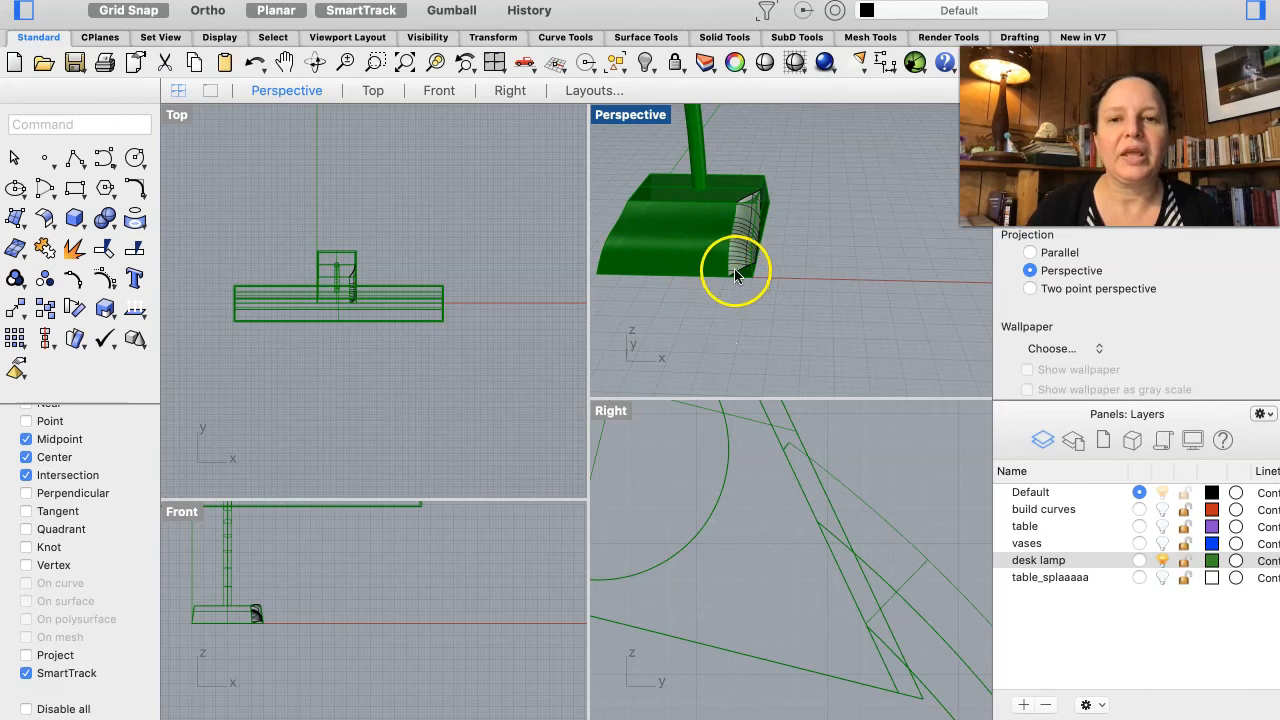
Step: Fillet another pair of the base's side surfaces with a 0.1 radius
{"action": "scroll", "coordinate": [741, 268], "scroll_direction": "up", "scroll_amount": 3}
{"action": "right_click_drag", "start_coordinate": [741, 264], "coordinate": [743, 271]}
{"action": "left_click", "coordinate": [743, 271]}
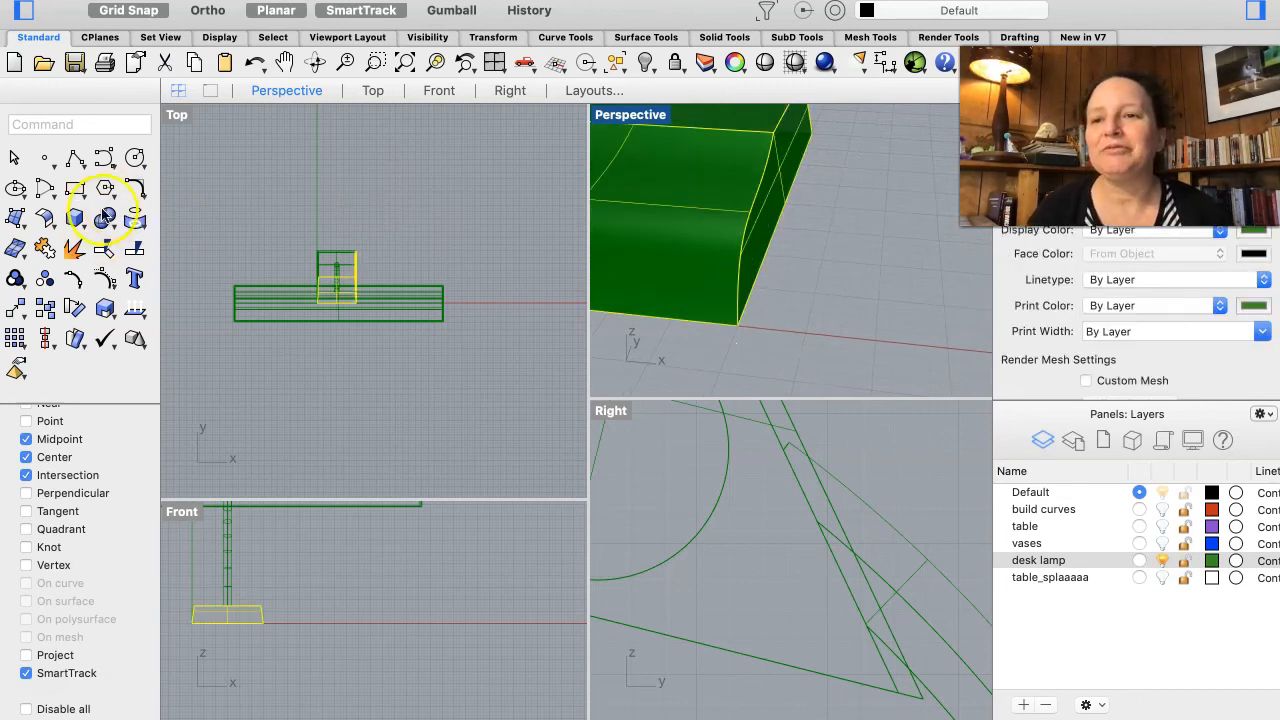
{"action": "left_click", "coordinate": [45, 217]}
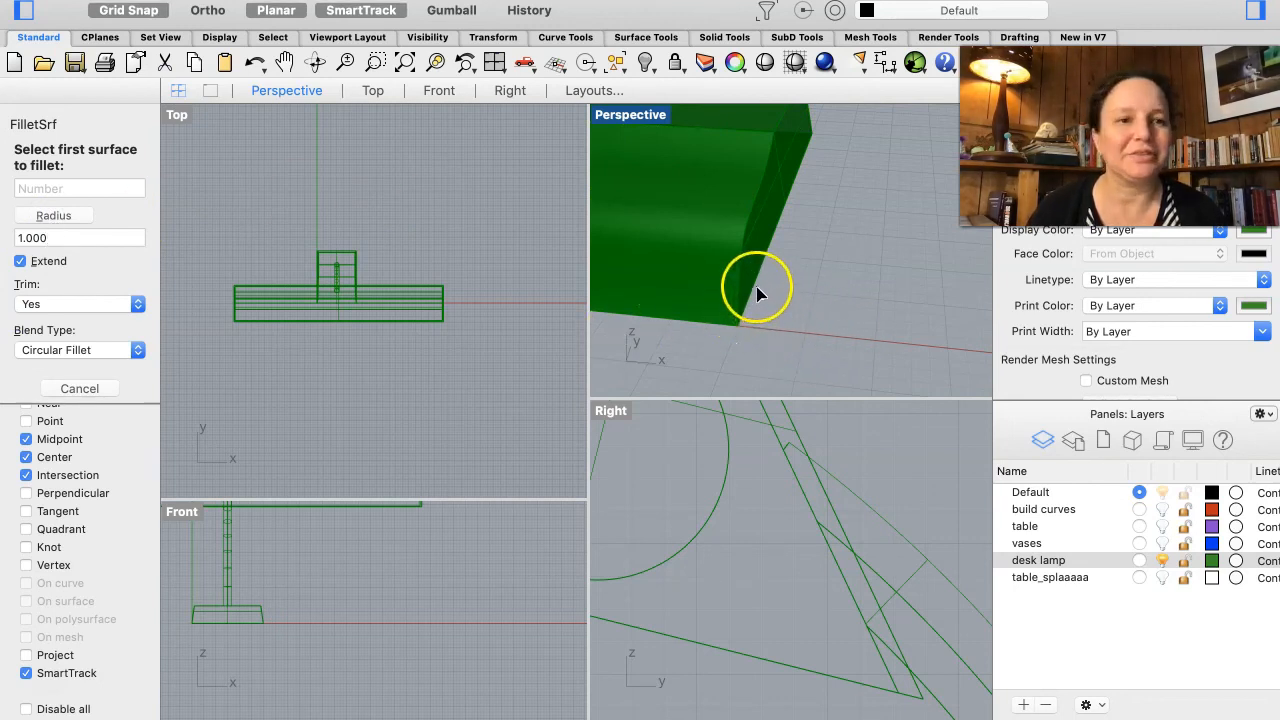
{"action": "left_click", "coordinate": [95, 237]}
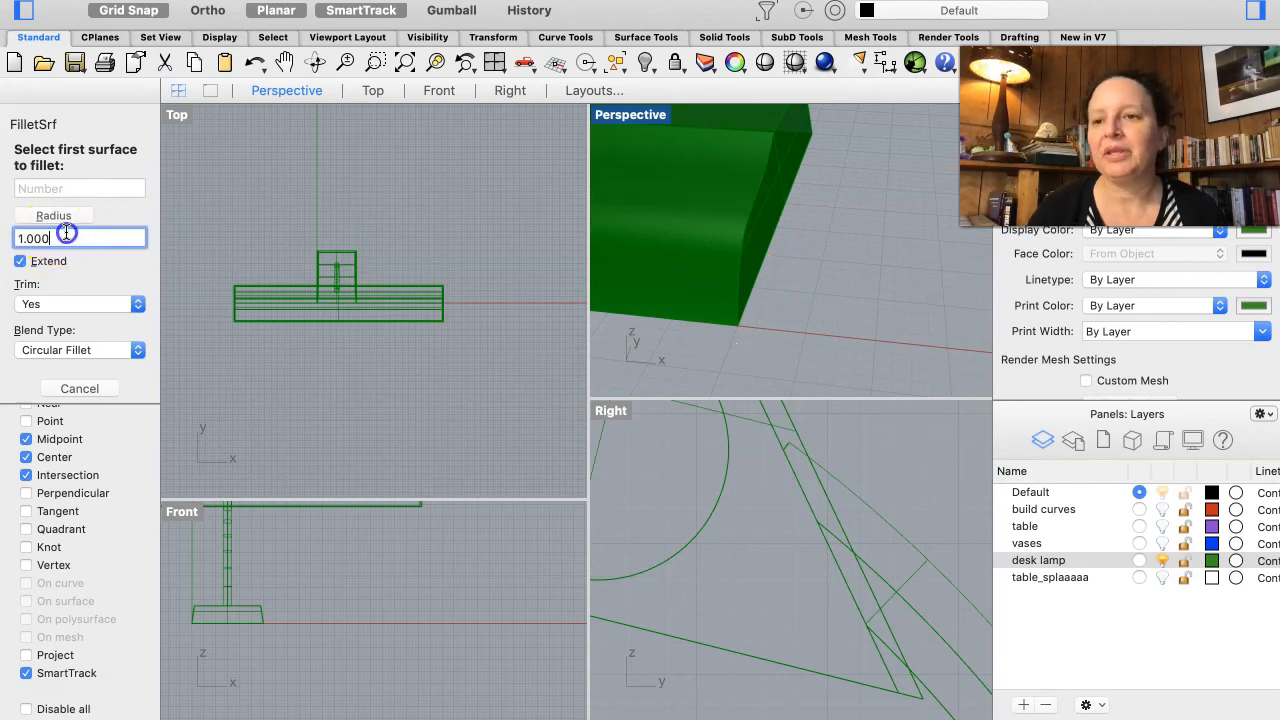
{"action": "type", "text": "0.1"}
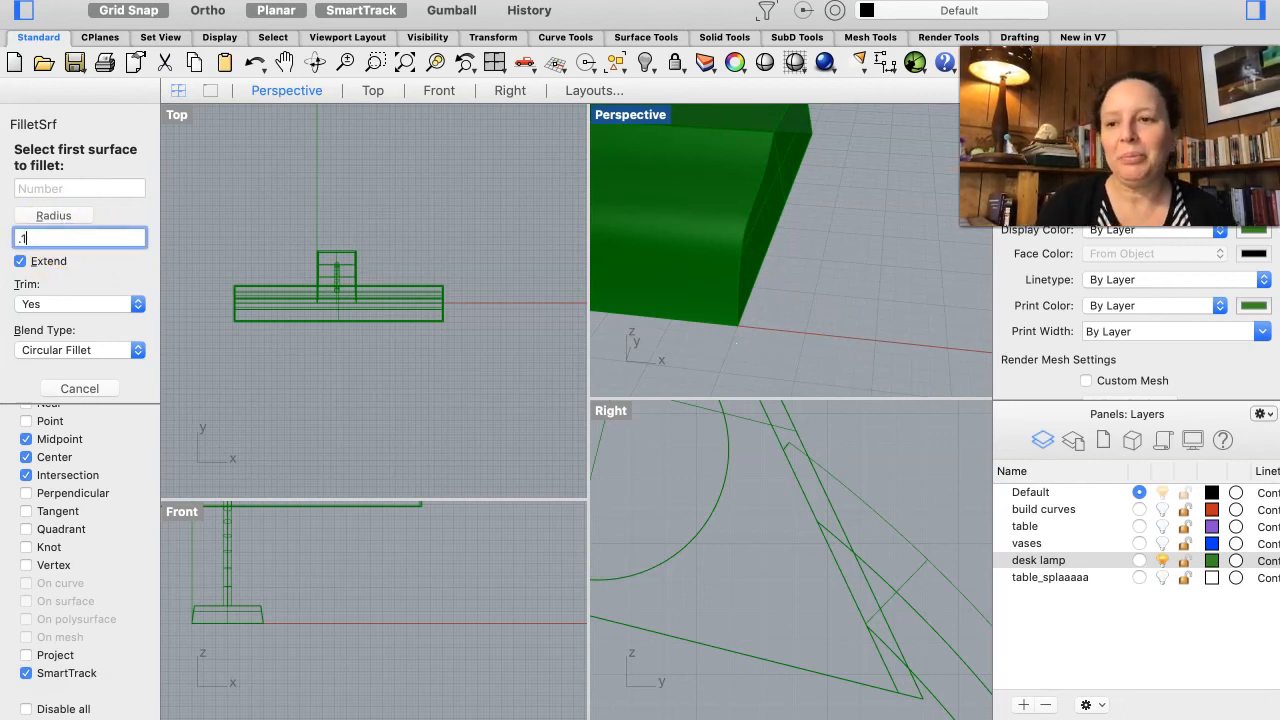
{"action": "key", "text": "Return"}
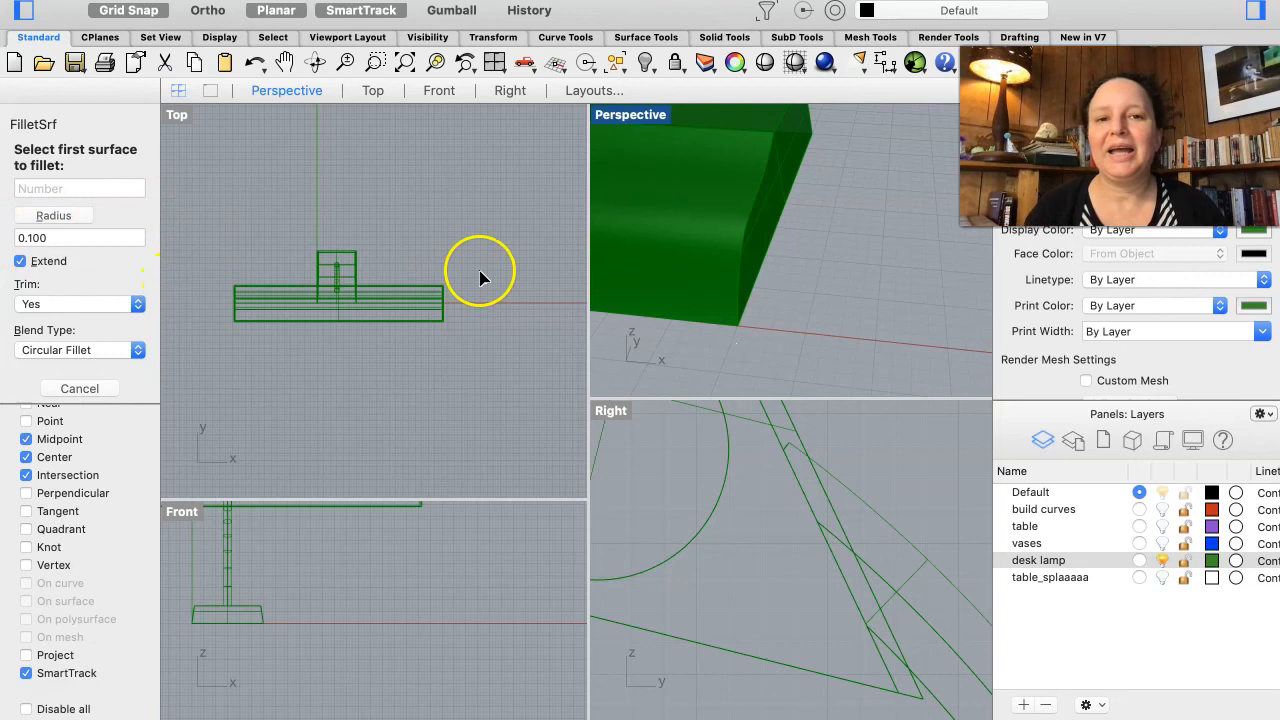
{"action": "left_click", "coordinate": [716, 234]}
{"action": "left_click", "coordinate": [771, 224]}
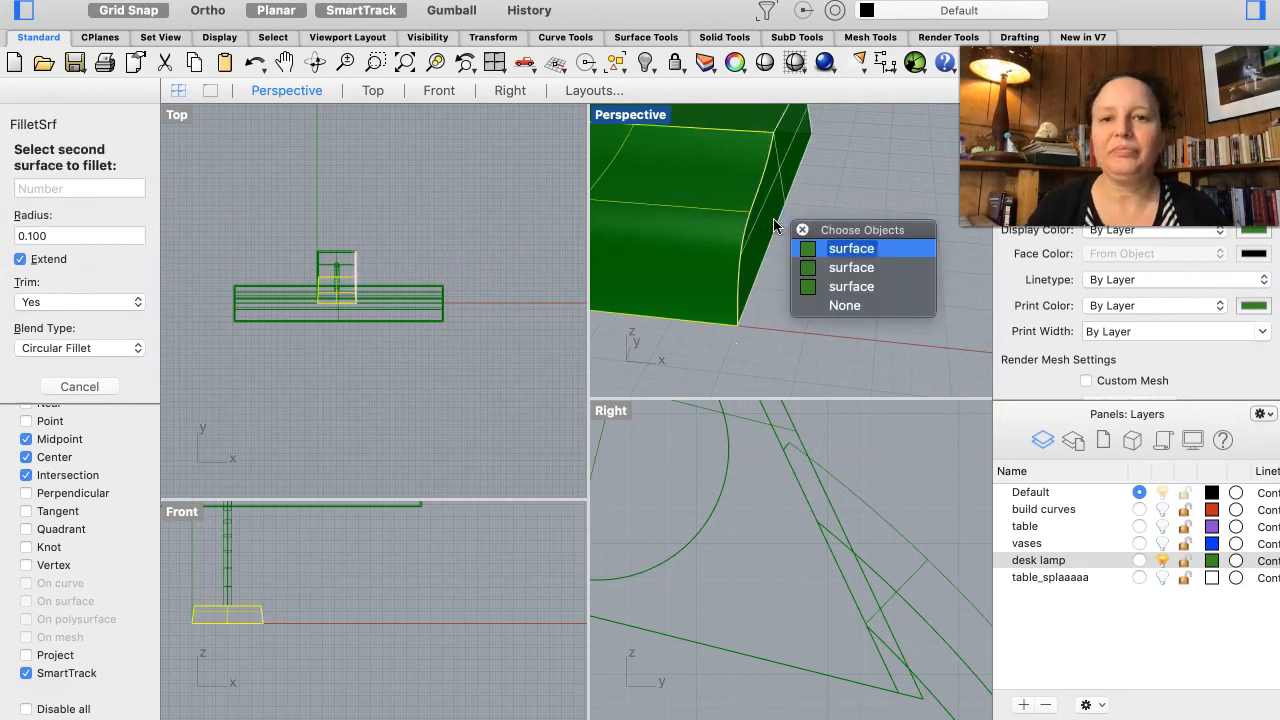
{"action": "left_click", "coordinate": [727, 216]}
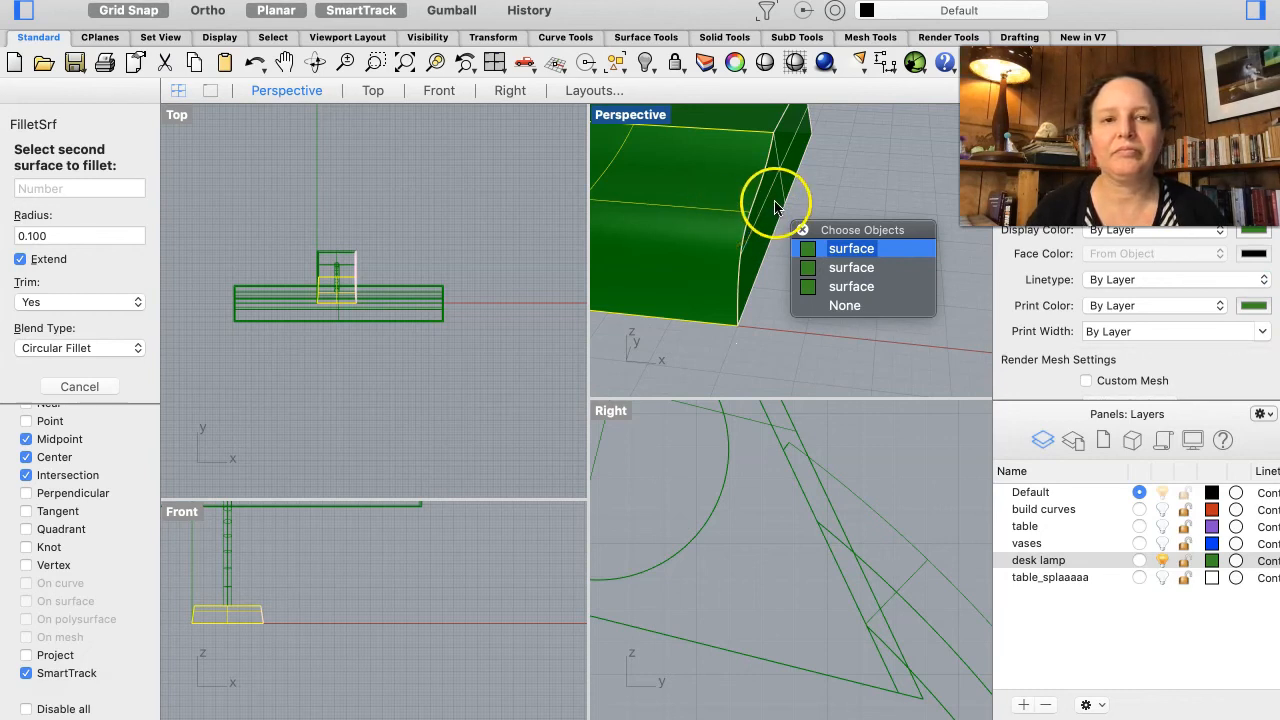
{"action": "left_click", "coordinate": [810, 249]}
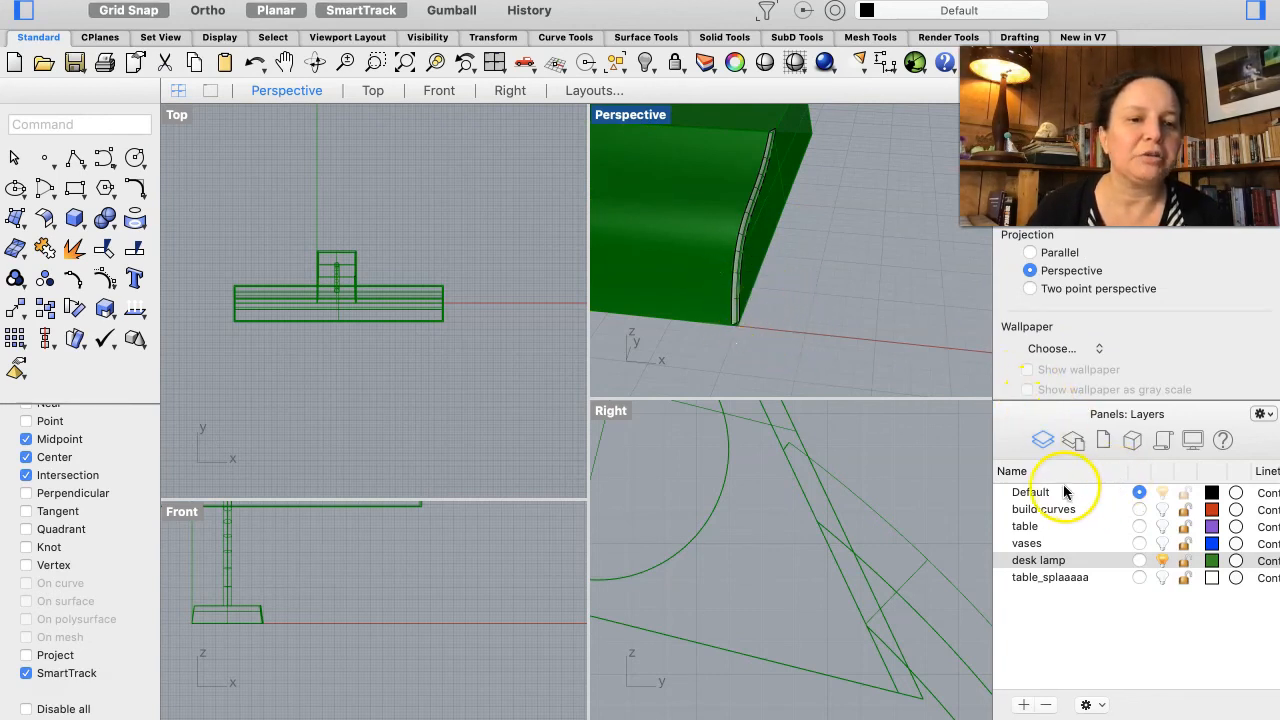
Step: Move the new fillet surface onto the desk lamp layer
{"action": "left_click", "coordinate": [1047, 561]}
{"action": "right_click", "coordinate": [1050, 563]}
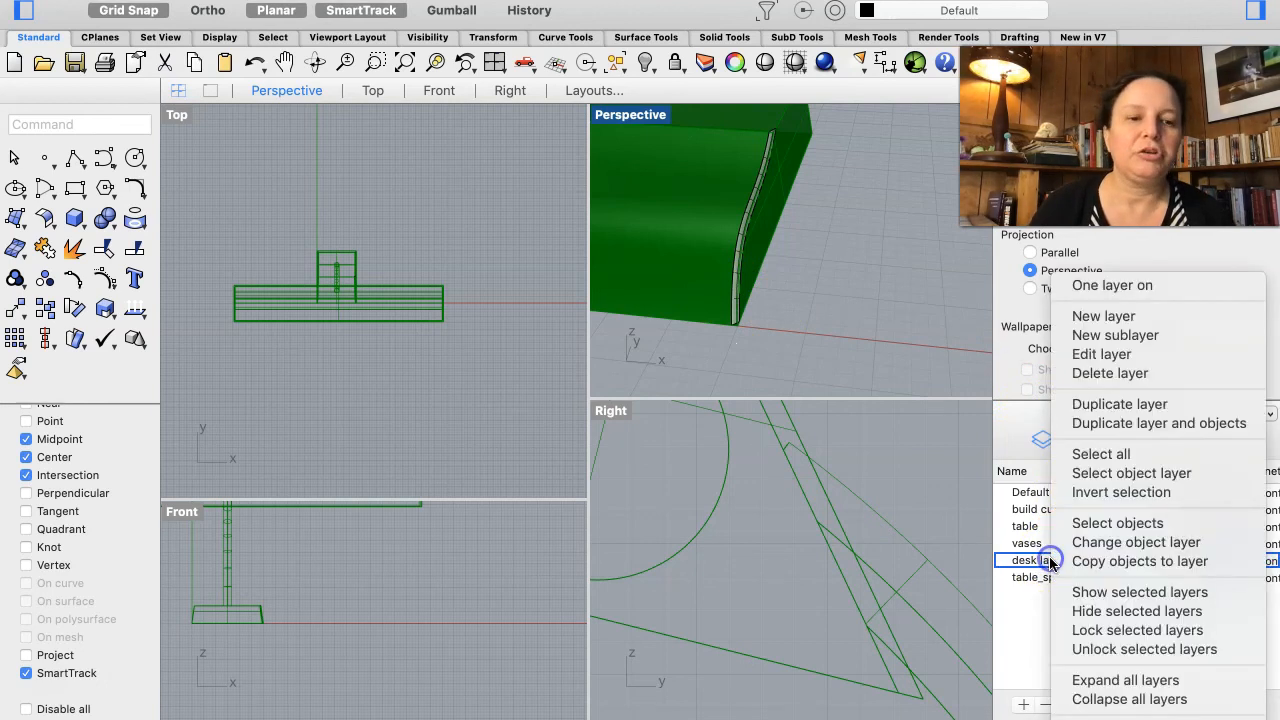
{"action": "left_click", "coordinate": [1092, 543]}
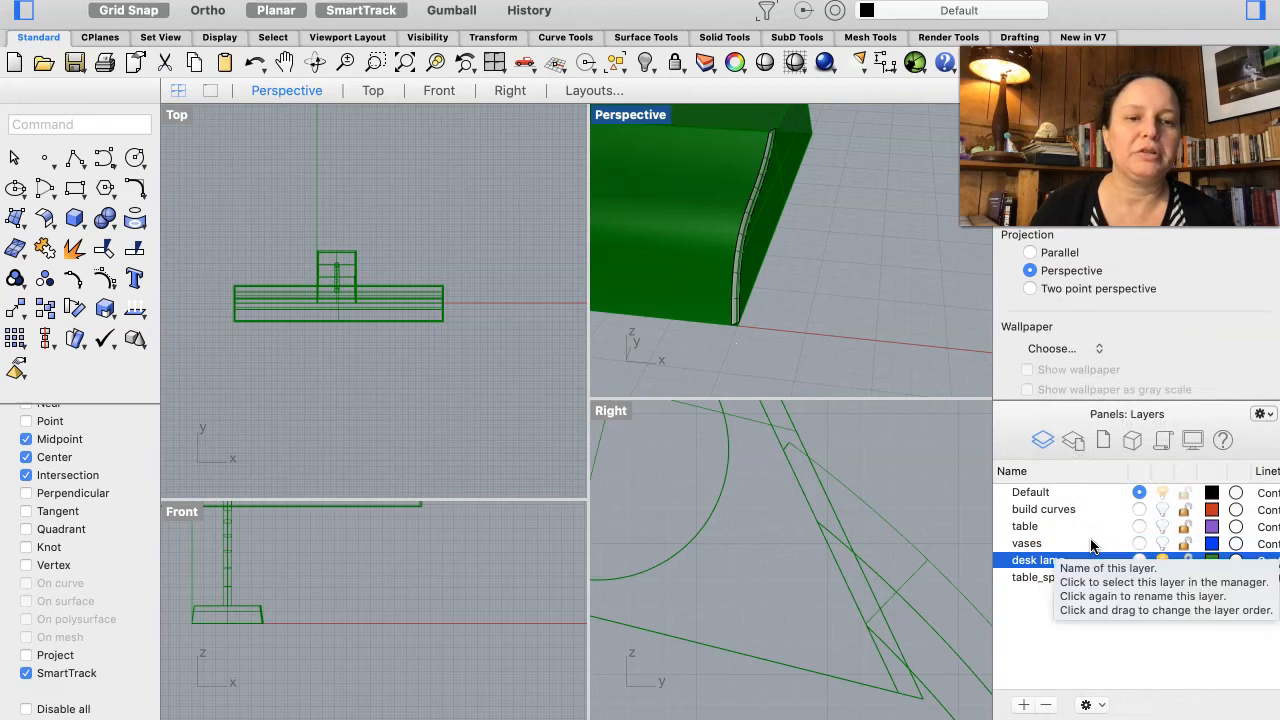
{"action": "left_click", "coordinate": [740, 307]}
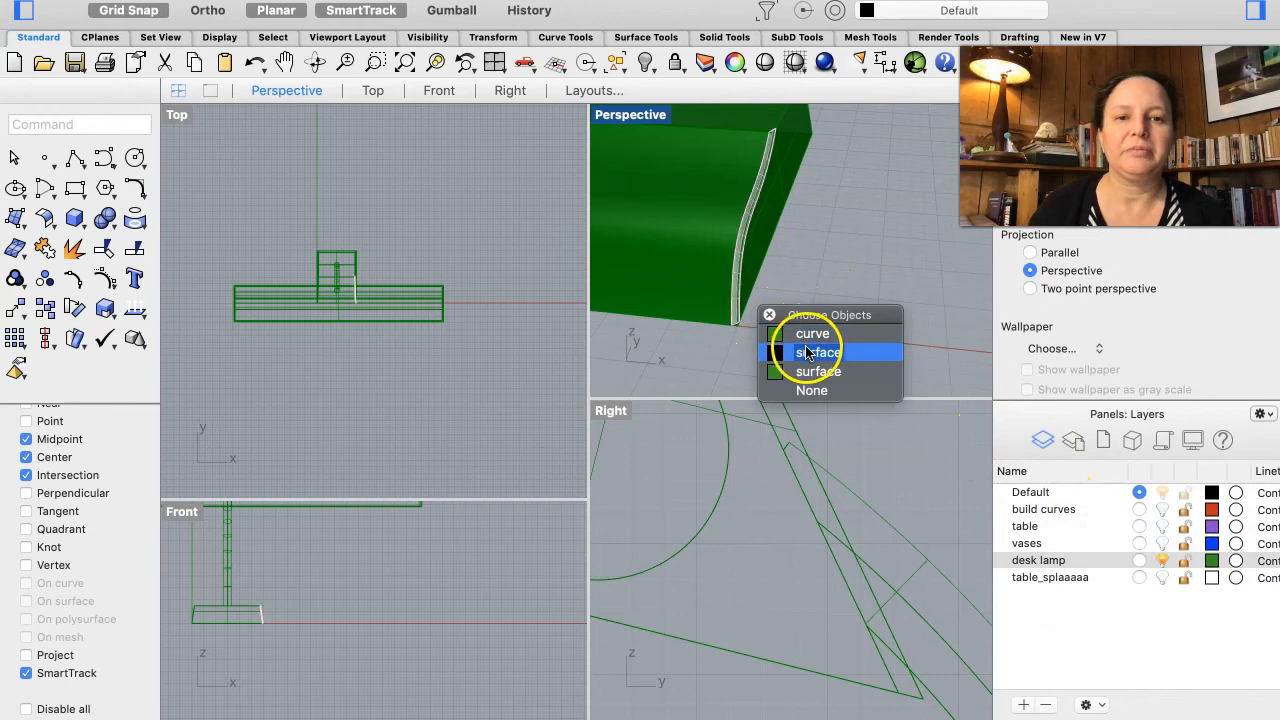
{"action": "left_click", "coordinate": [814, 352]}
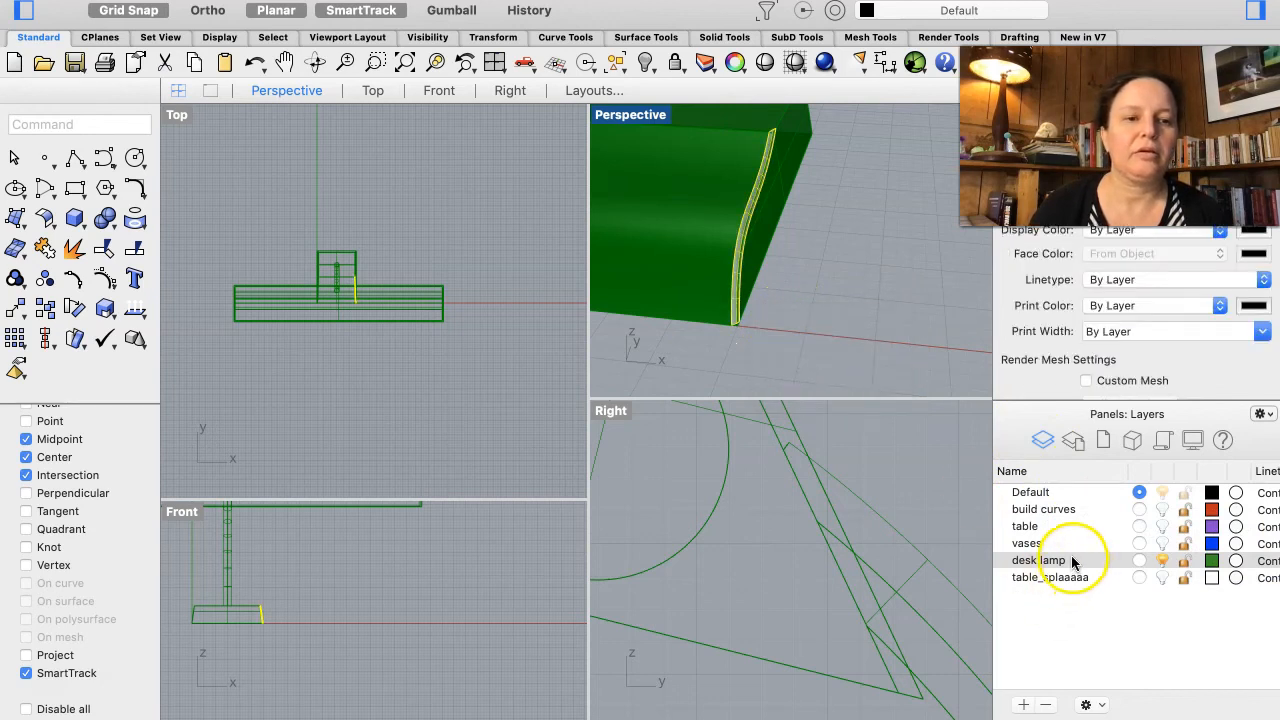
{"action": "right_click", "coordinate": [1072, 561]}
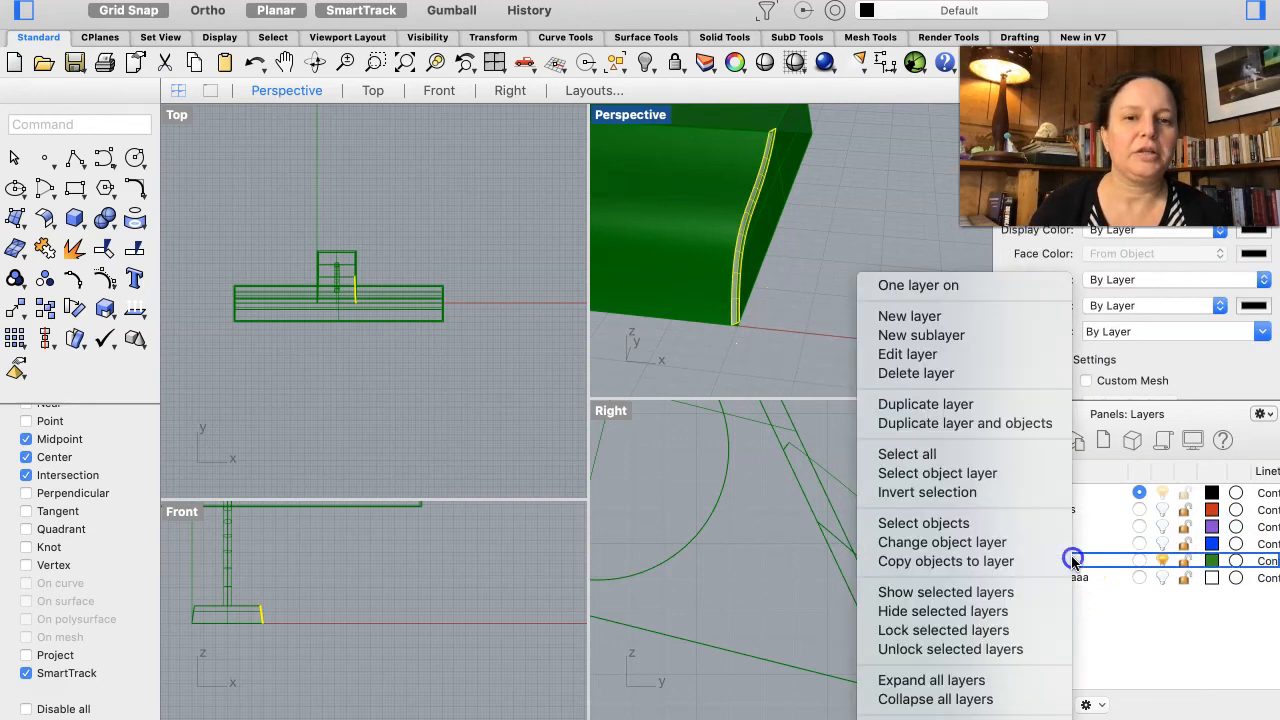
{"action": "left_click", "coordinate": [965, 543]}
{"action": "left_click", "coordinate": [833, 298]}
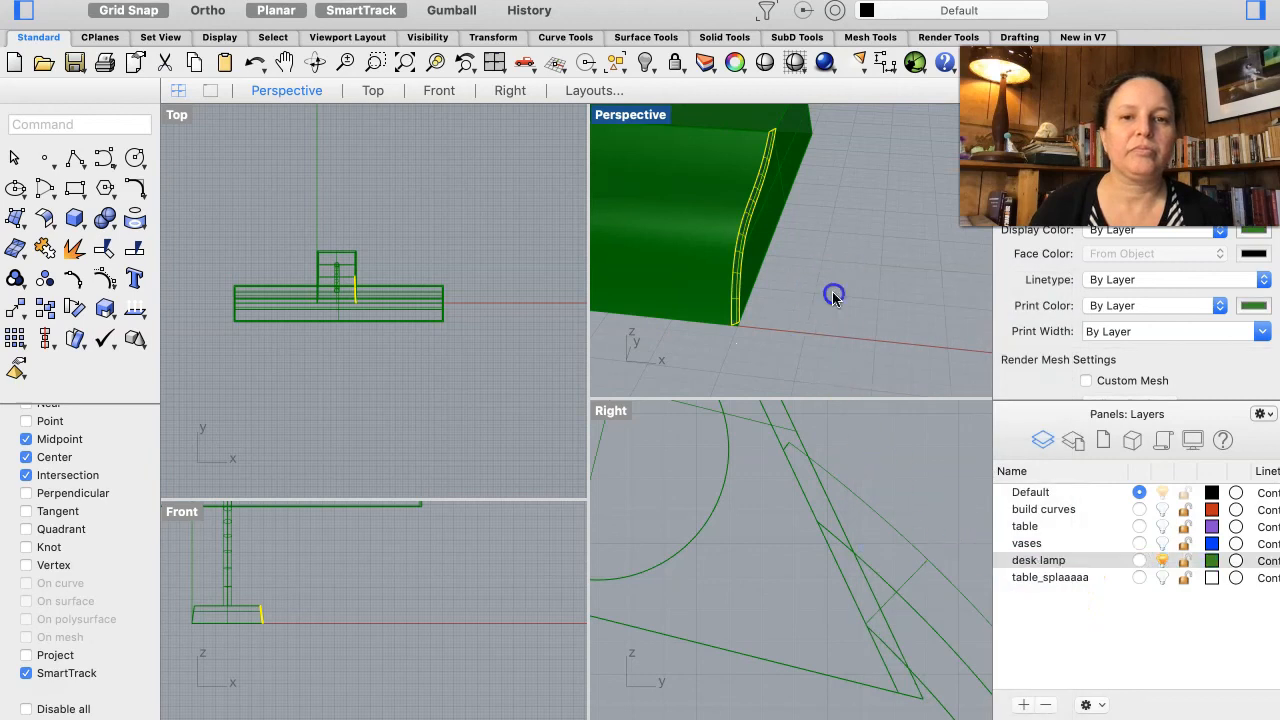
{"action": "scroll", "coordinate": [833, 298], "scroll_direction": "down", "scroll_amount": 5}
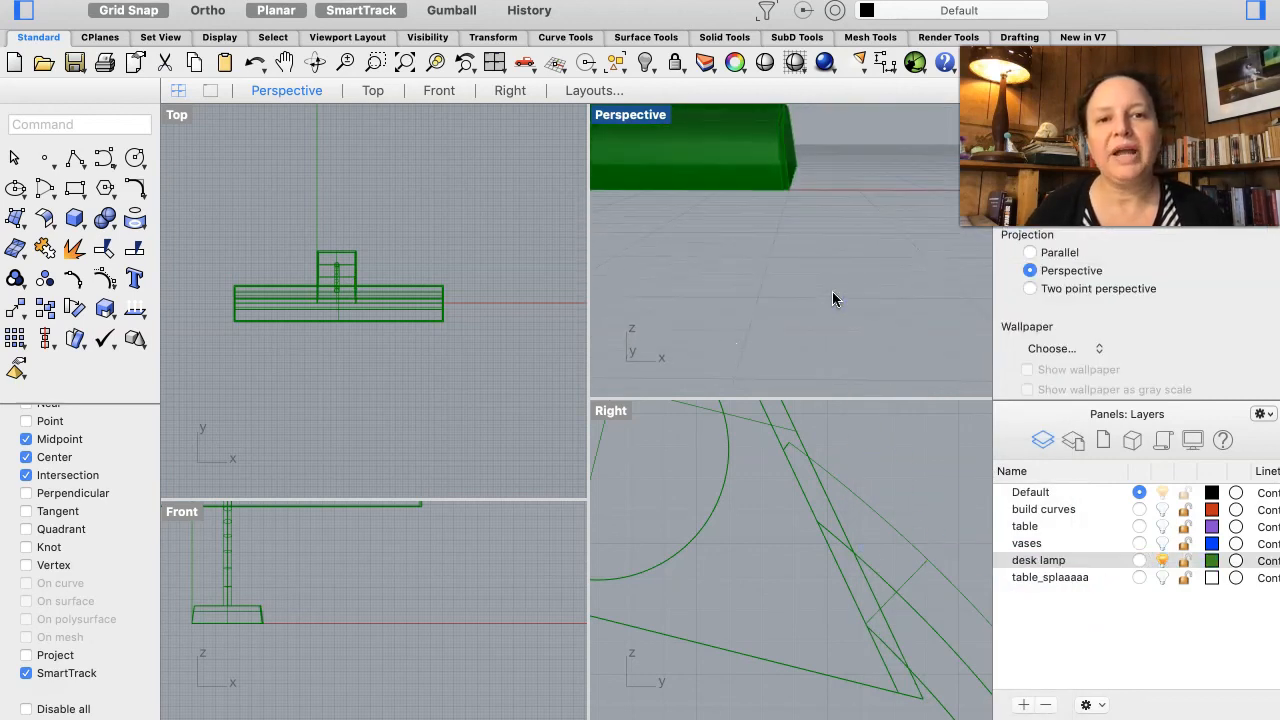
Step: Select another fillet surface on the lamp base and move it onto the desk lamp layer
{"action": "scroll", "coordinate": [833, 298], "scroll_direction": "up", "scroll_amount": 5}
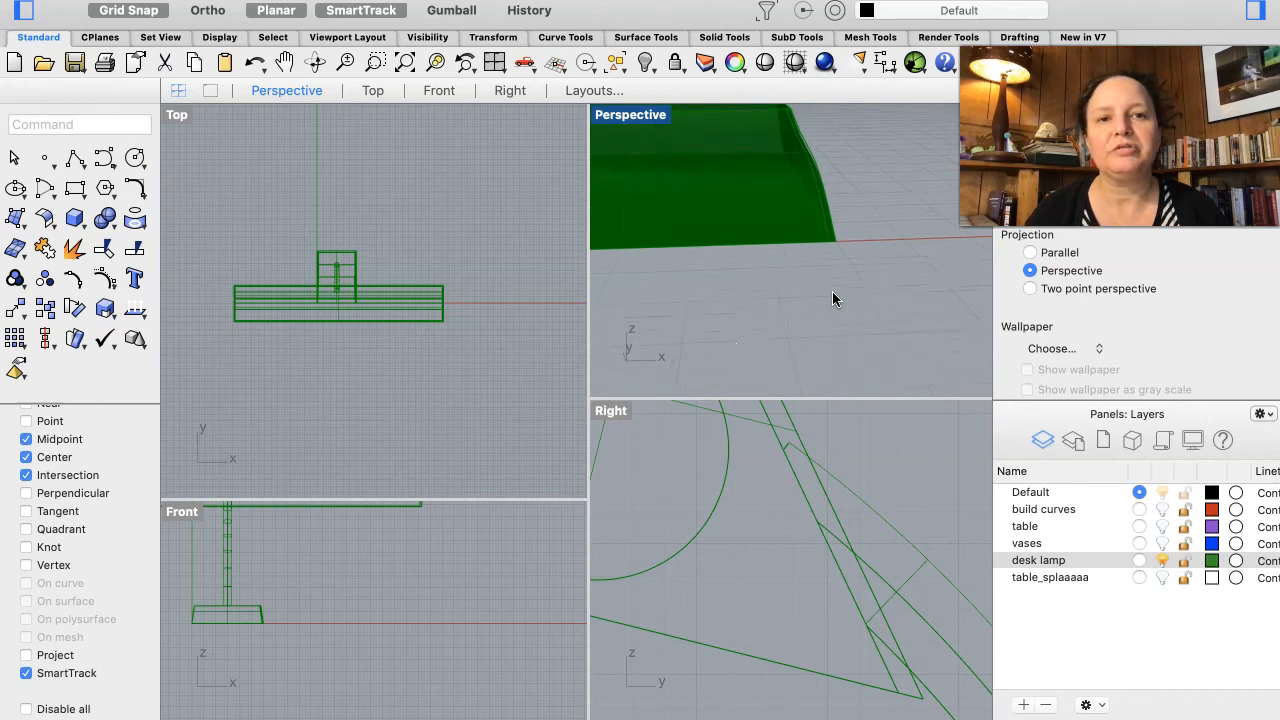
{"action": "scroll", "coordinate": [833, 298], "scroll_direction": "right", "scroll_amount": 5}
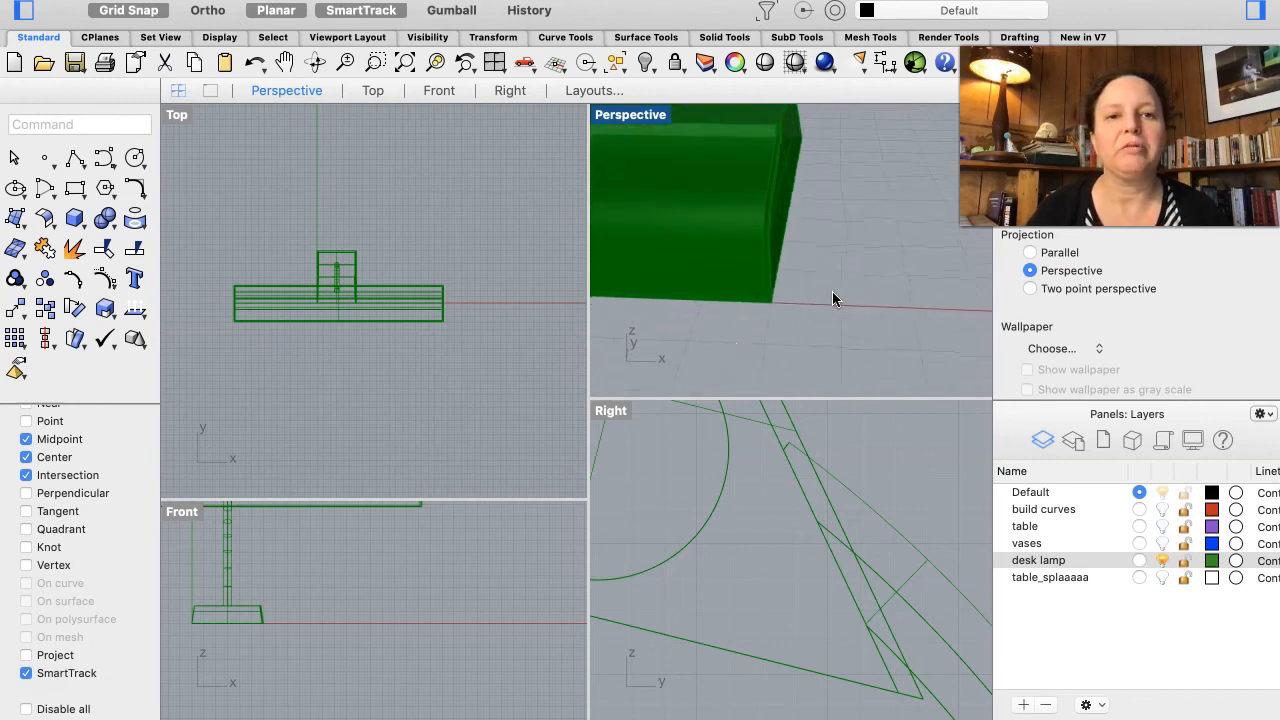
{"action": "scroll", "coordinate": [832, 298], "scroll_direction": "up", "scroll_amount": 5}
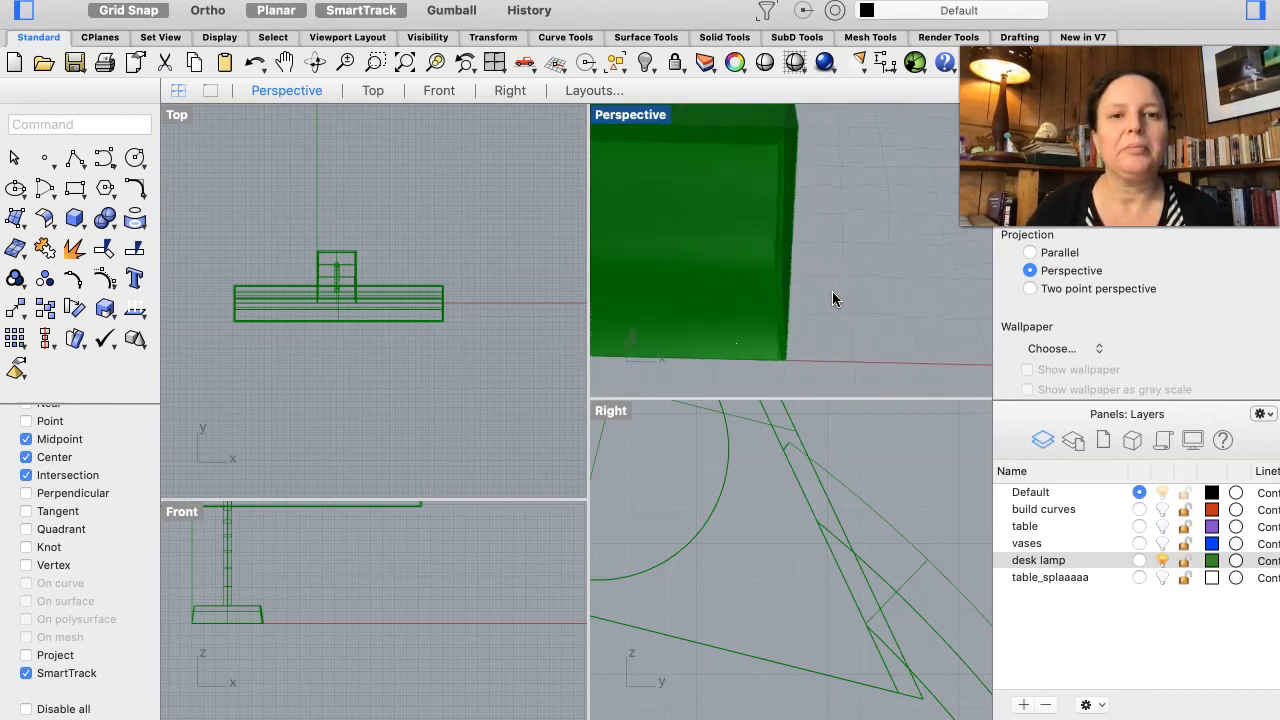
{"action": "scroll", "coordinate": [832, 298], "scroll_direction": "up", "scroll_amount": 5}
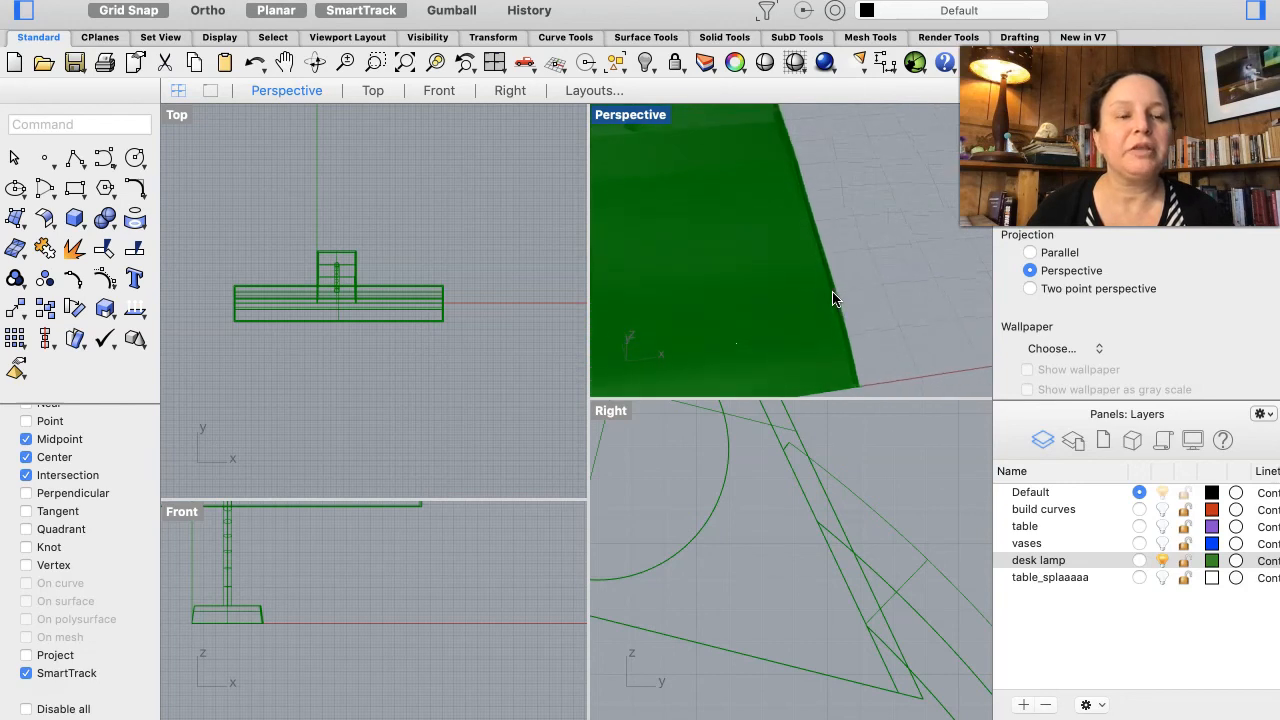
{"action": "scroll", "coordinate": [832, 298], "scroll_direction": "down", "scroll_amount": 2}
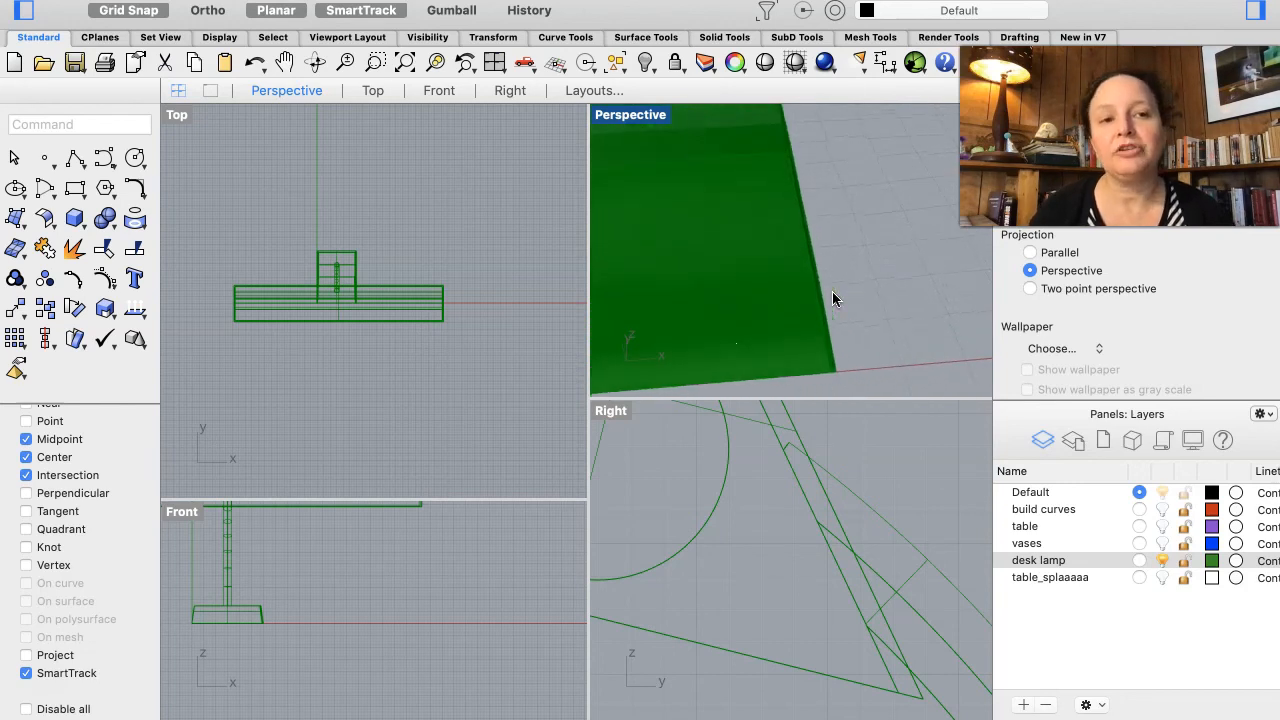
{"action": "scroll", "coordinate": [833, 293], "scroll_direction": "down", "scroll_amount": 2}
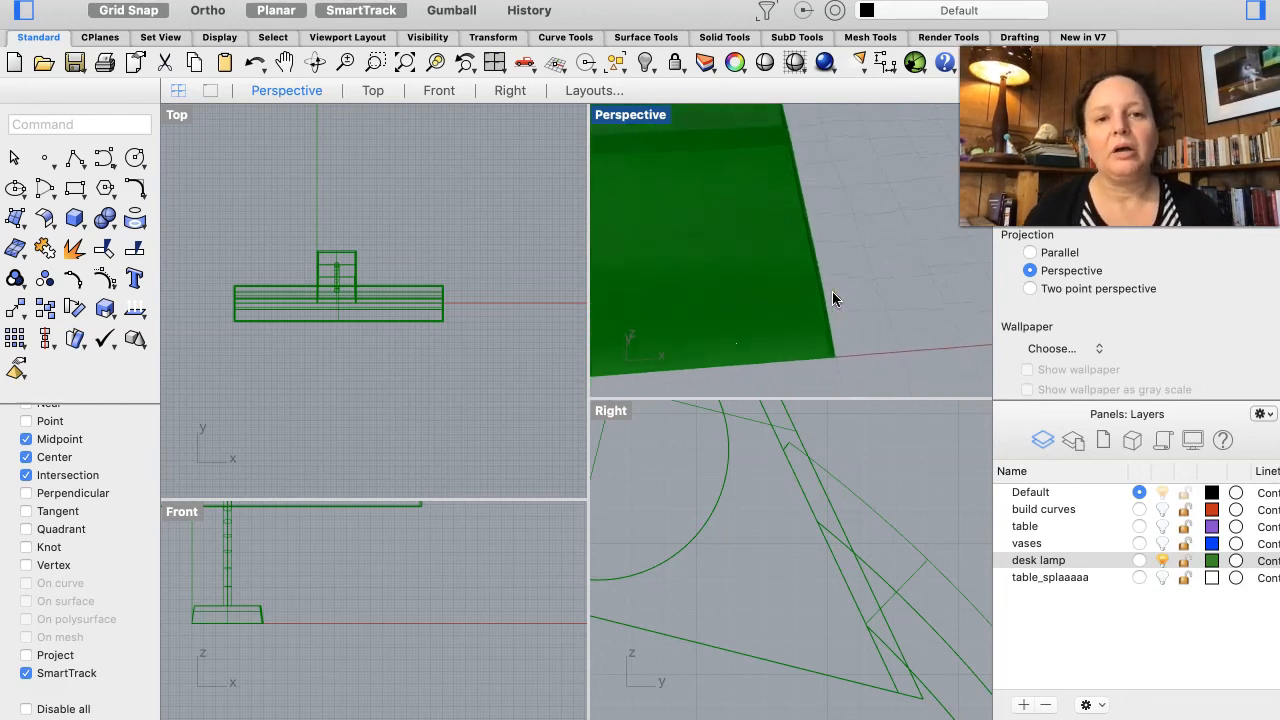
{"action": "scroll", "coordinate": [833, 293], "scroll_direction": "left", "scroll_amount": 10}
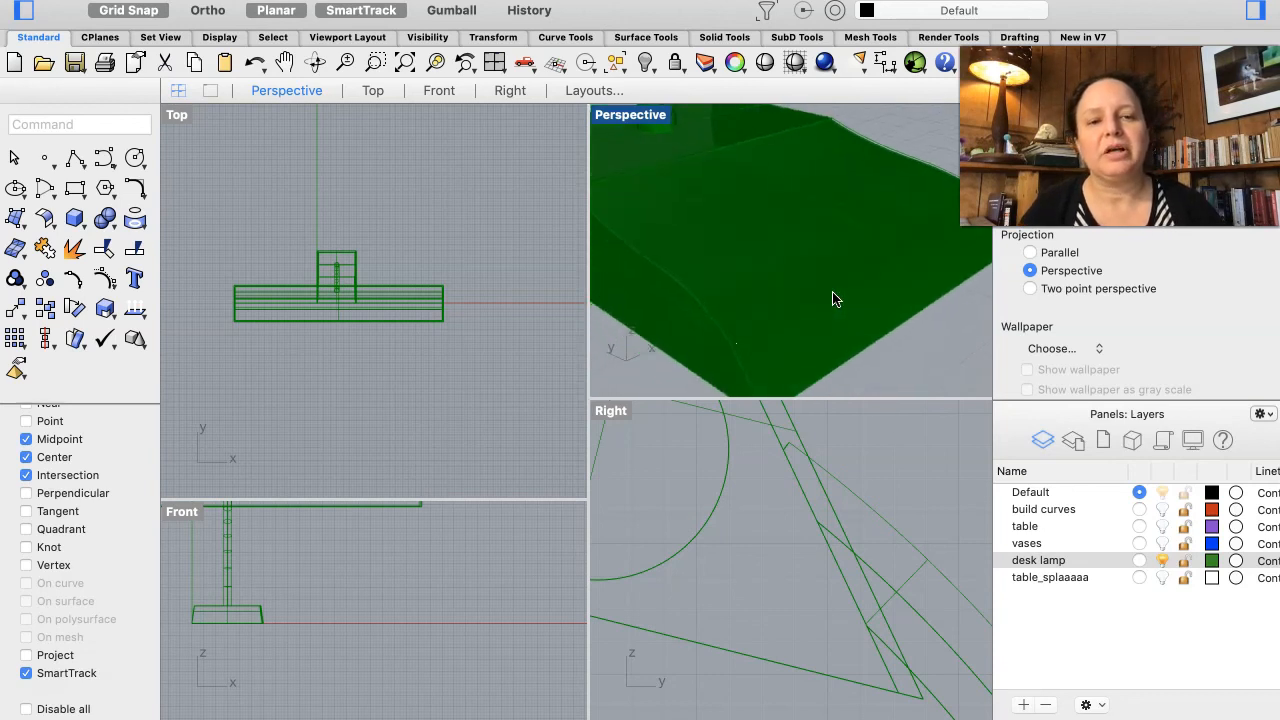
{"action": "scroll", "coordinate": [833, 293], "scroll_direction": "right", "scroll_amount": 3}
{"action": "scroll", "coordinate": [833, 293], "scroll_direction": "left", "scroll_amount": 8}
{"action": "scroll", "coordinate": [833, 293], "scroll_direction": "left", "scroll_amount": 1}
{"action": "key", "text": "Return"}
{"action": "left_click", "coordinate": [814, 294]}
{"action": "left_click", "coordinate": [826, 277]}
{"action": "left_click", "coordinate": [834, 321]}
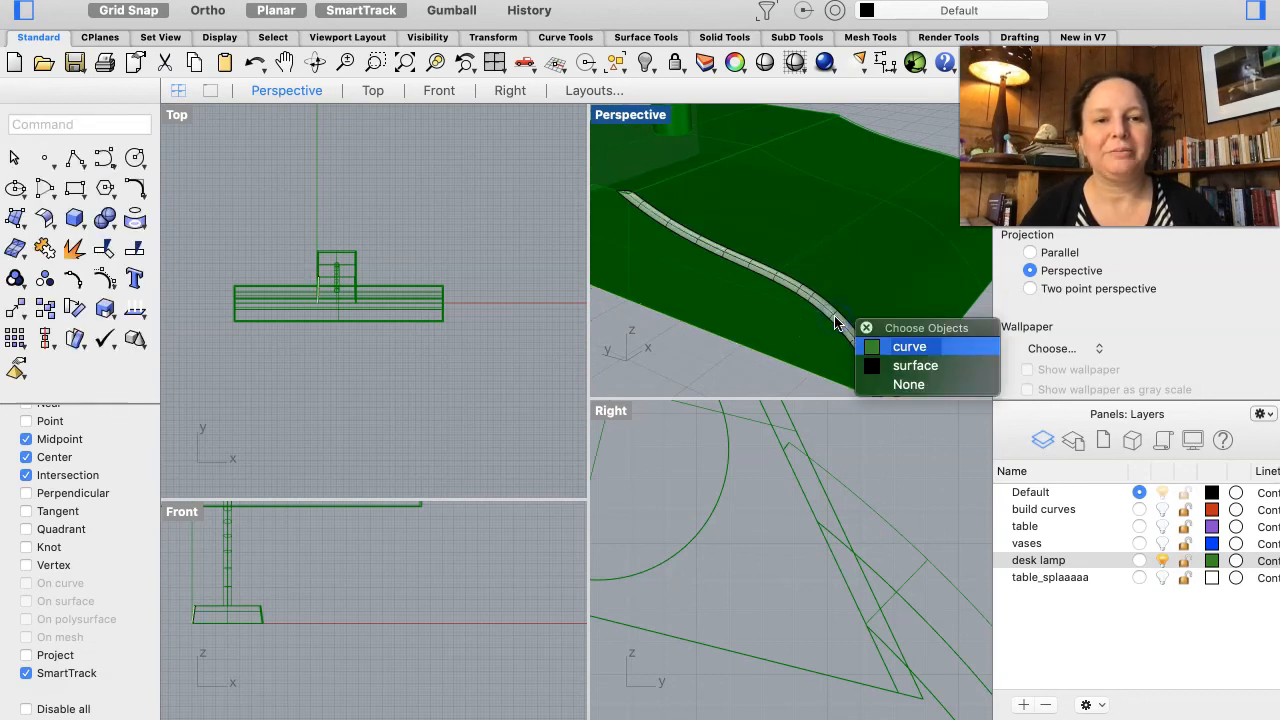
{"action": "left_click", "coordinate": [915, 365]}
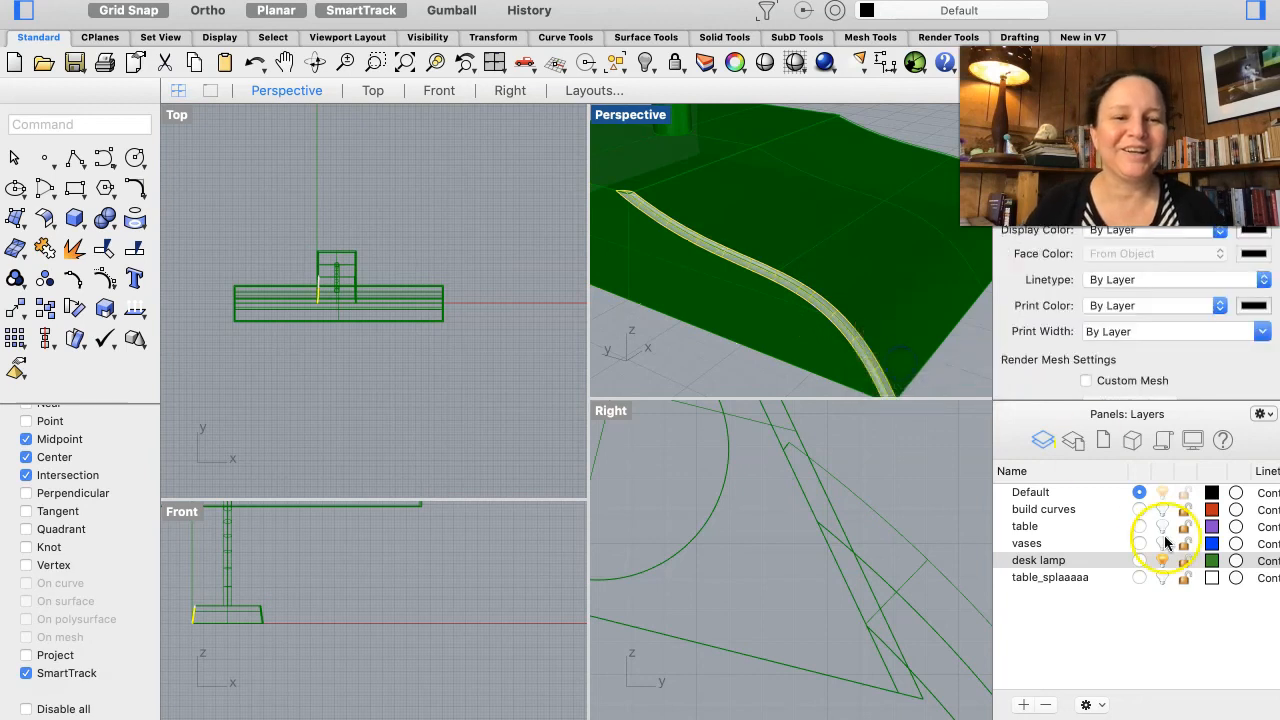
{"action": "right_click", "coordinate": [1104, 565]}
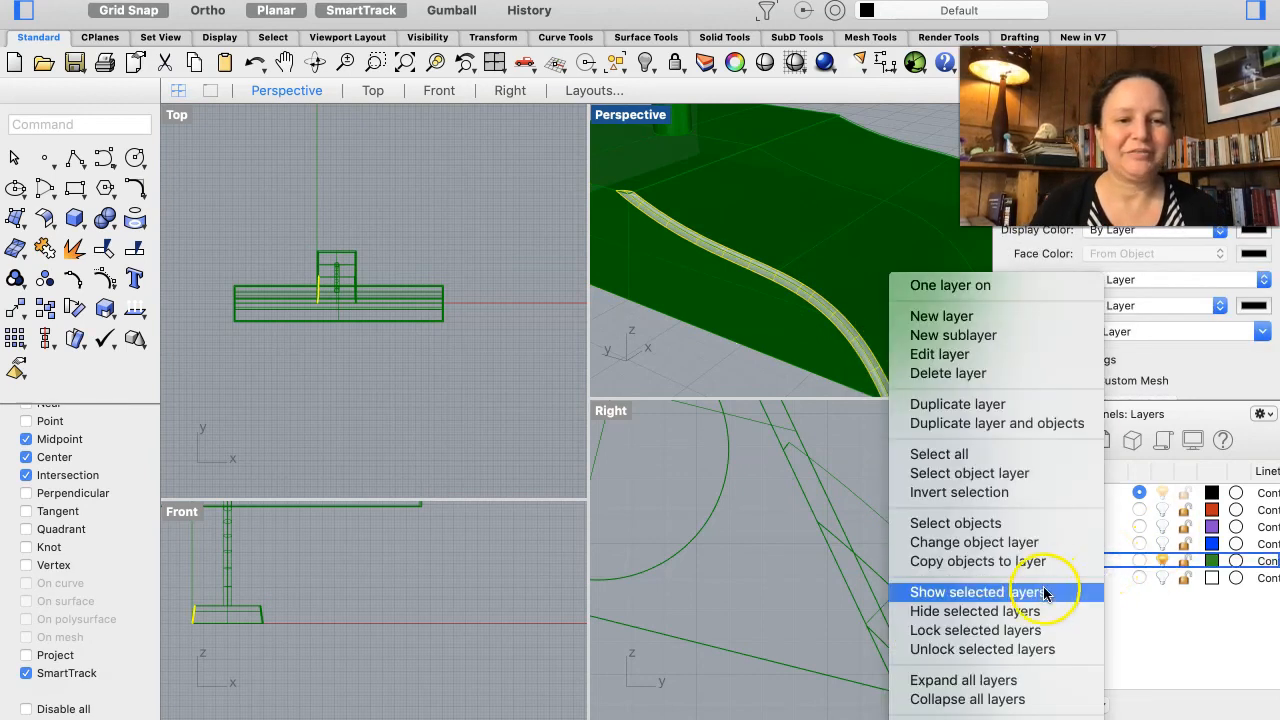
{"action": "left_click", "coordinate": [1030, 542]}
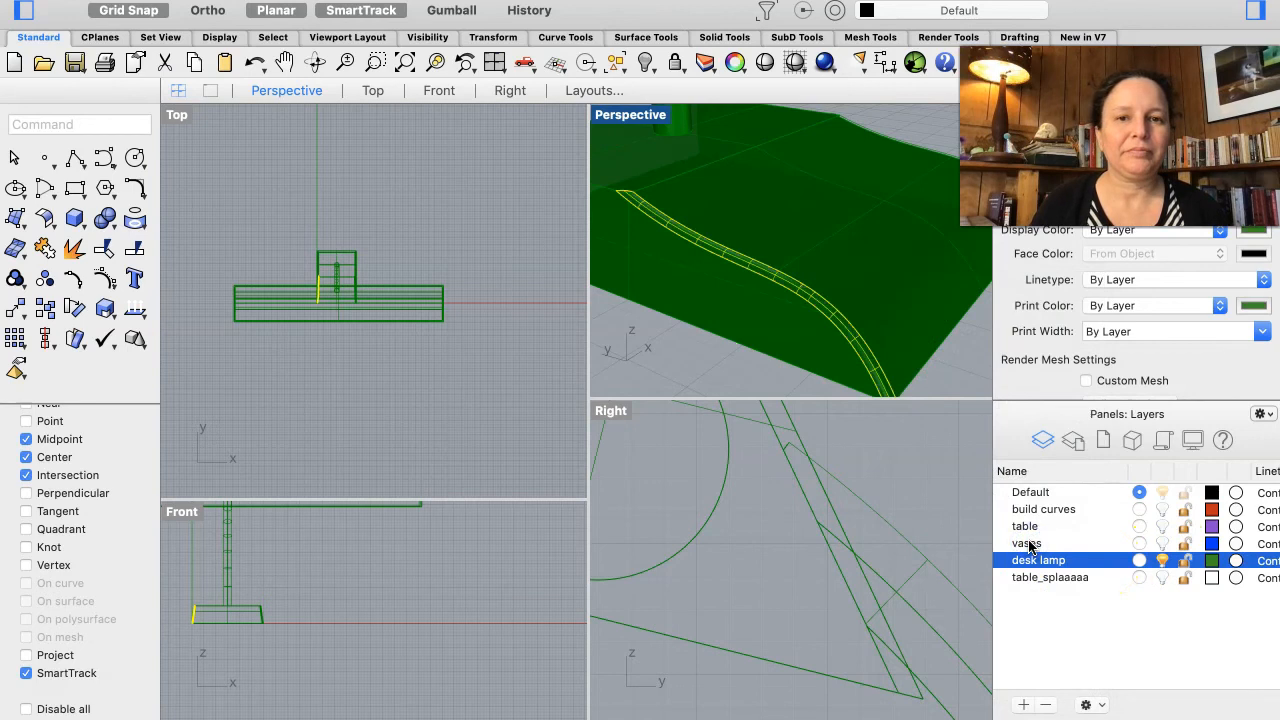
{"action": "left_click", "coordinate": [1073, 620]}
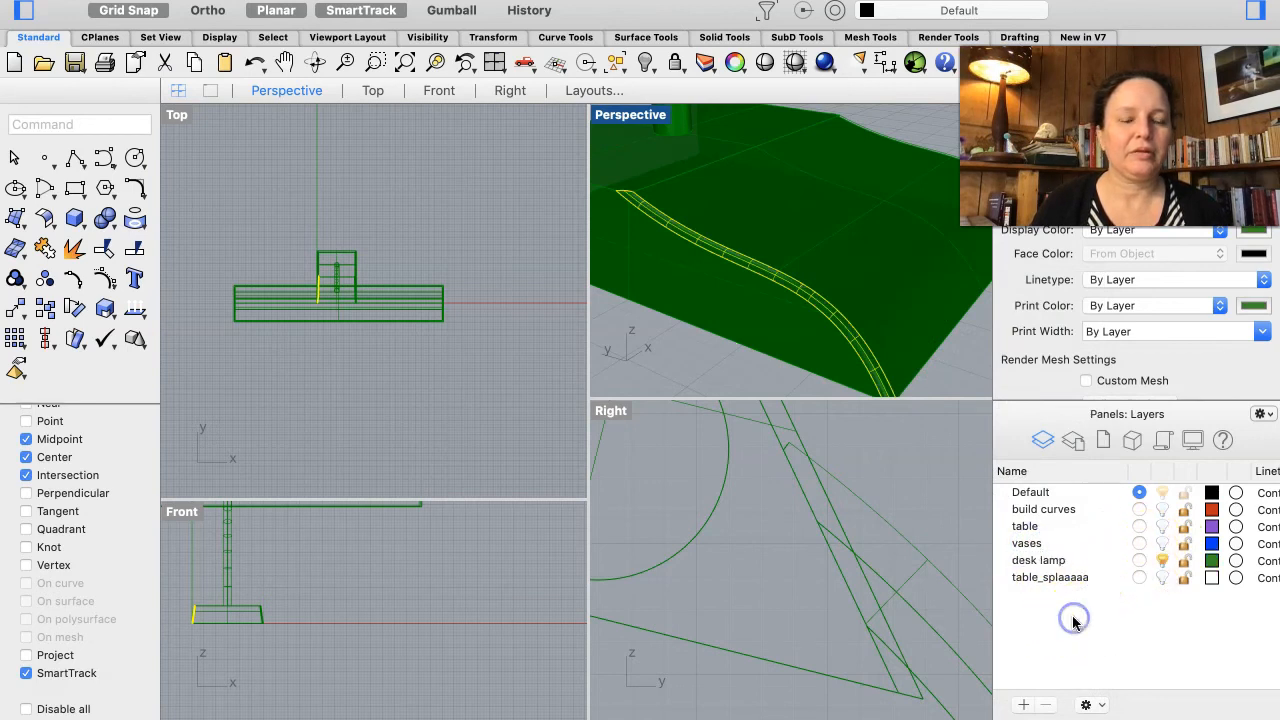
{"action": "left_click", "coordinate": [958, 361]}
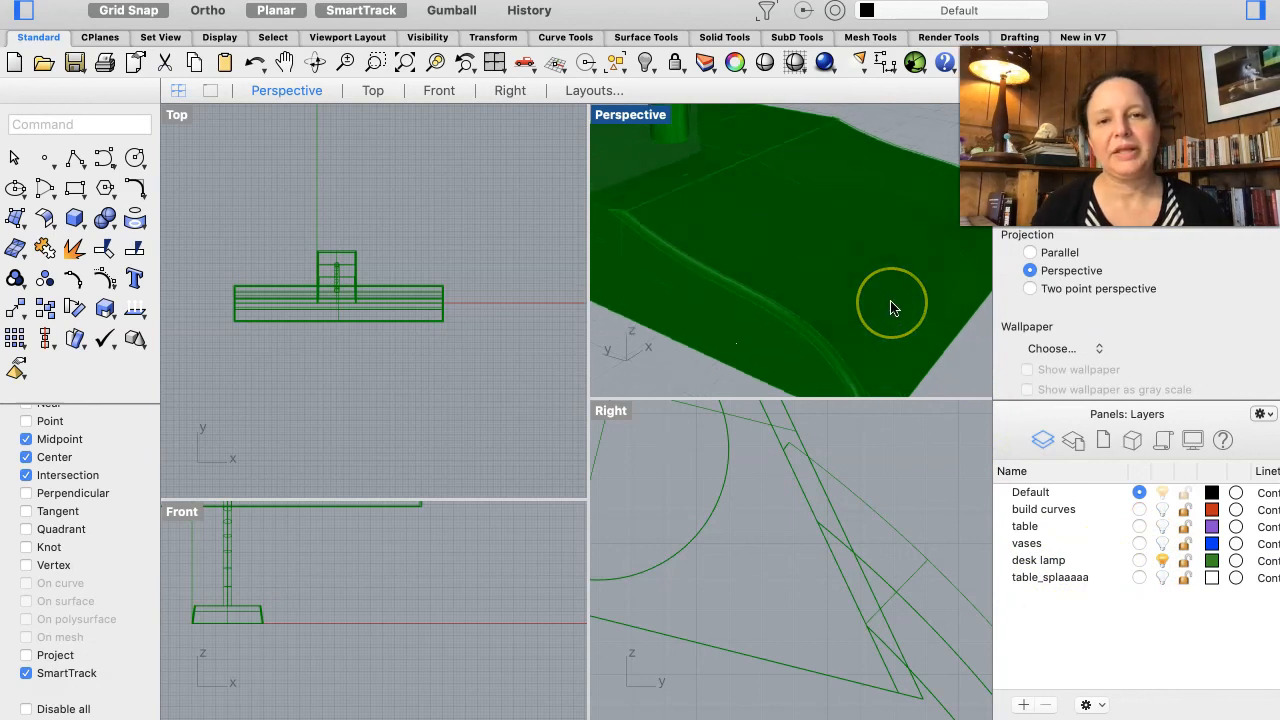
Step: Examine the filleted corners of the lamp base up close in the perspective view
{"action": "scroll", "coordinate": [891, 306], "scroll_direction": "up", "scroll_amount": 3}
{"action": "right_click_drag", "start_coordinate": [891, 306], "coordinate": [891, 306]}
{"action": "left_click", "coordinate": [840, 317]}
{"action": "right_click_drag", "start_coordinate": [752, 292], "coordinate": [751, 282]}
{"action": "right_click_drag", "start_coordinate": [825, 200], "coordinate": [816, 178]}
{"action": "scroll", "coordinate": [816, 171], "scroll_direction": "down", "scroll_amount": 5}
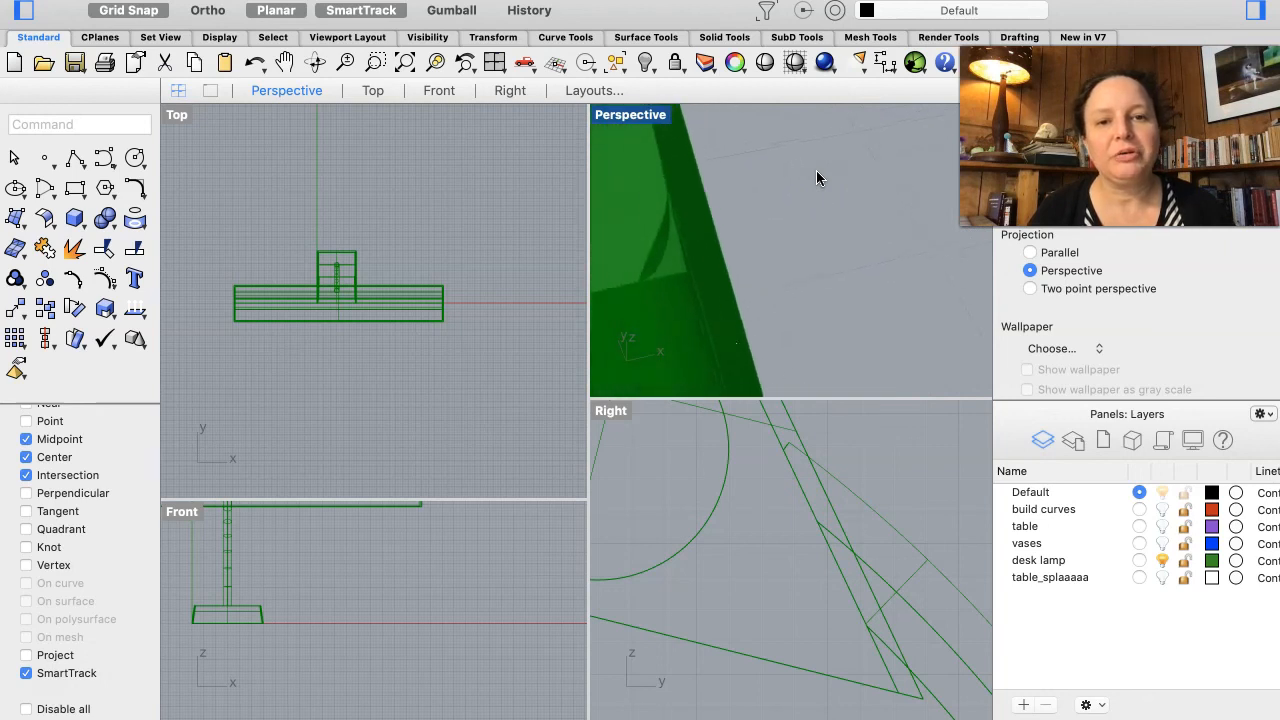
{"action": "right_click_drag", "start_coordinate": [722, 245], "coordinate": [725, 258]}
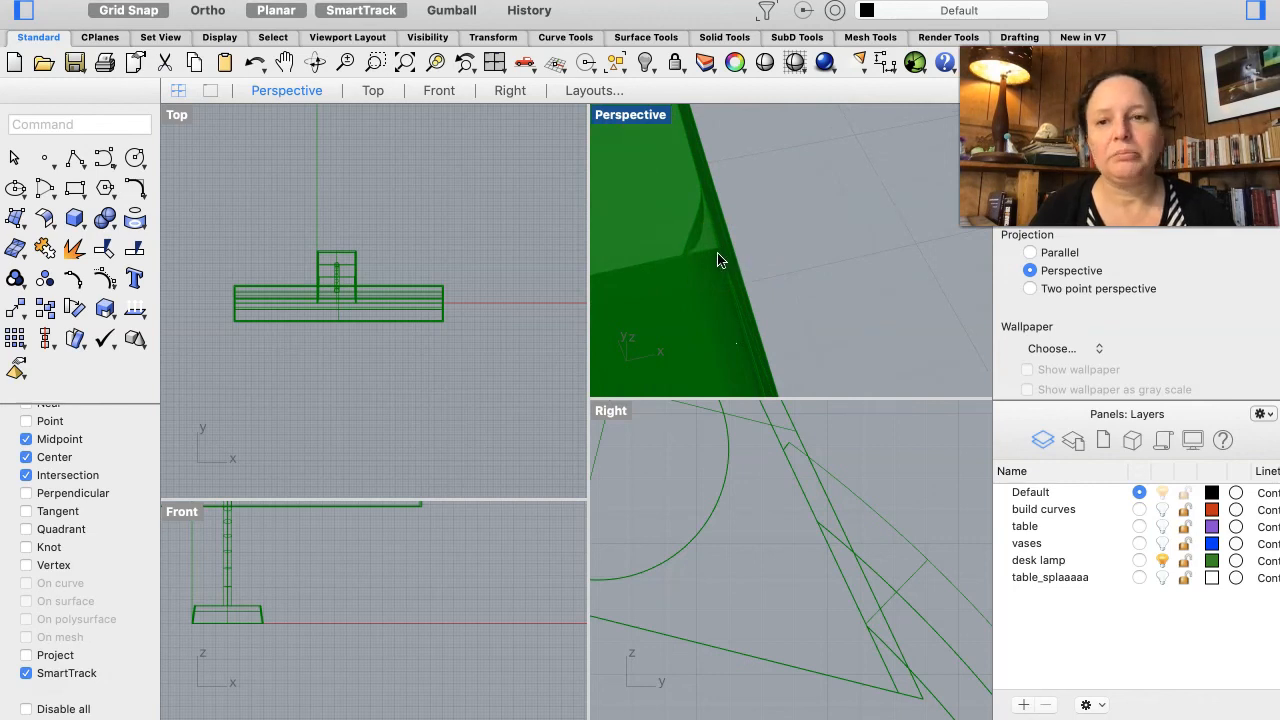
{"action": "right_click_drag", "start_coordinate": [729, 194], "coordinate": [729, 194]}
{"action": "right_click_drag", "start_coordinate": [826, 162], "coordinate": [828, 189]}
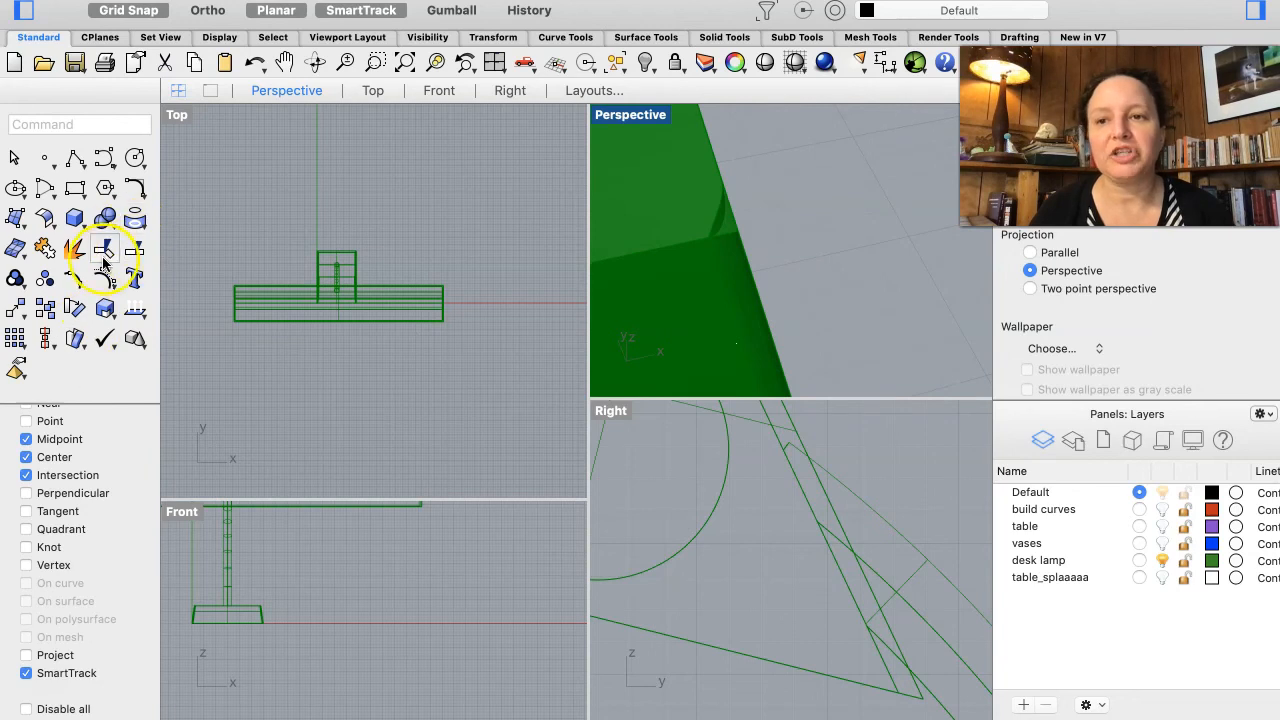
{"action": "left_click", "coordinate": [136, 250]}
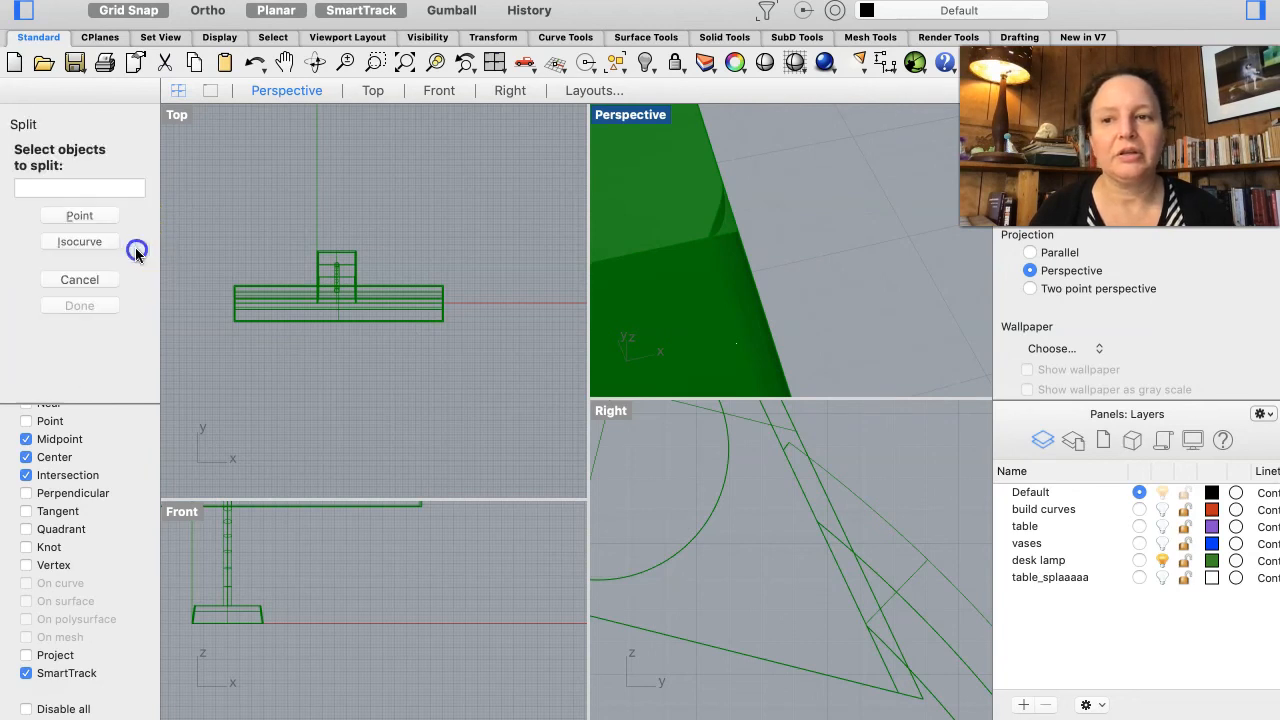
{"action": "left_click", "coordinate": [94, 277]}
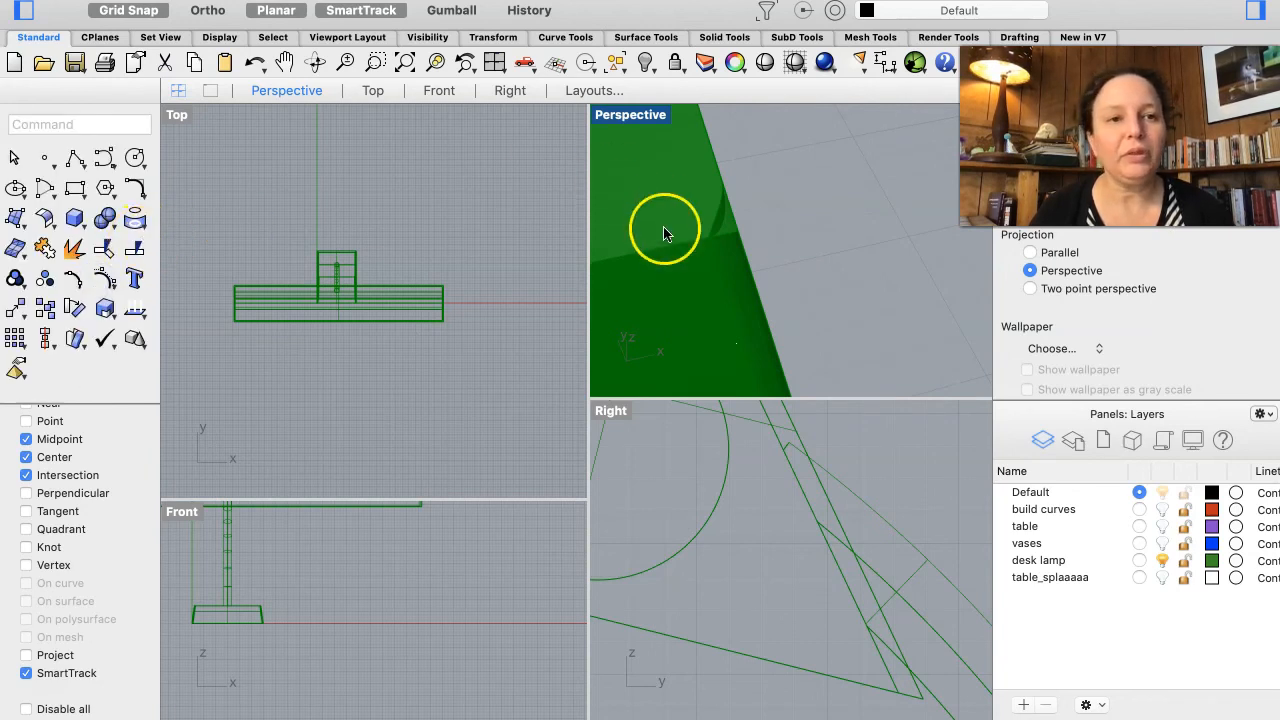
Step: Zoom out and turn on the table and vases layers to view the lamp within the scene
{"action": "right_click_drag", "start_coordinate": [760, 250], "coordinate": [741, 340]}
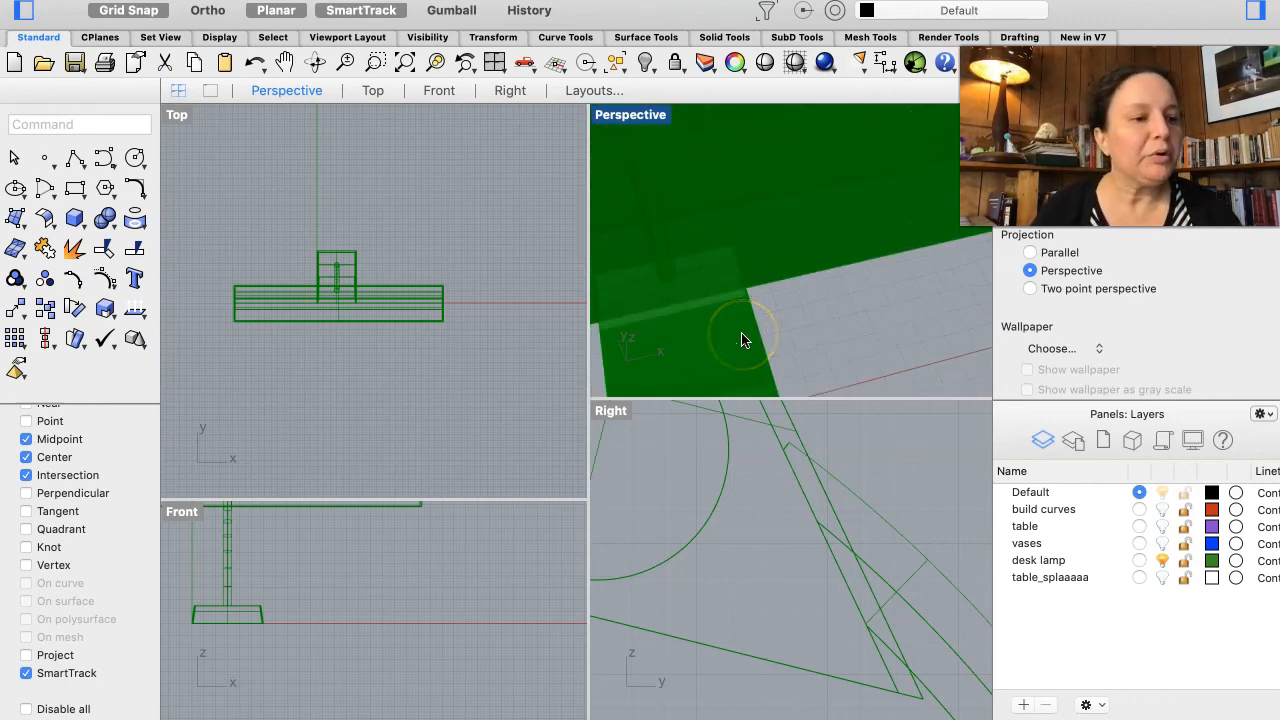
{"action": "scroll", "coordinate": [741, 340], "scroll_direction": "down", "scroll_amount": 10}
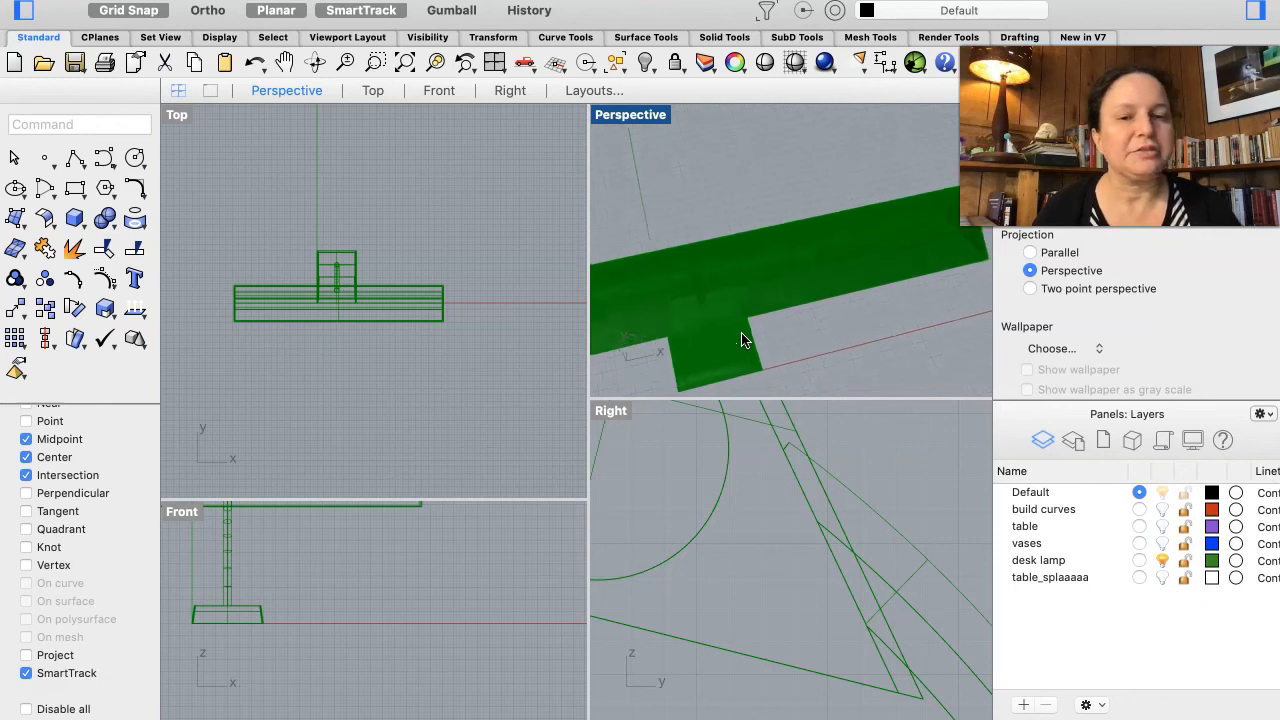
{"action": "scroll", "coordinate": [741, 340], "scroll_direction": "down", "scroll_amount": 10}
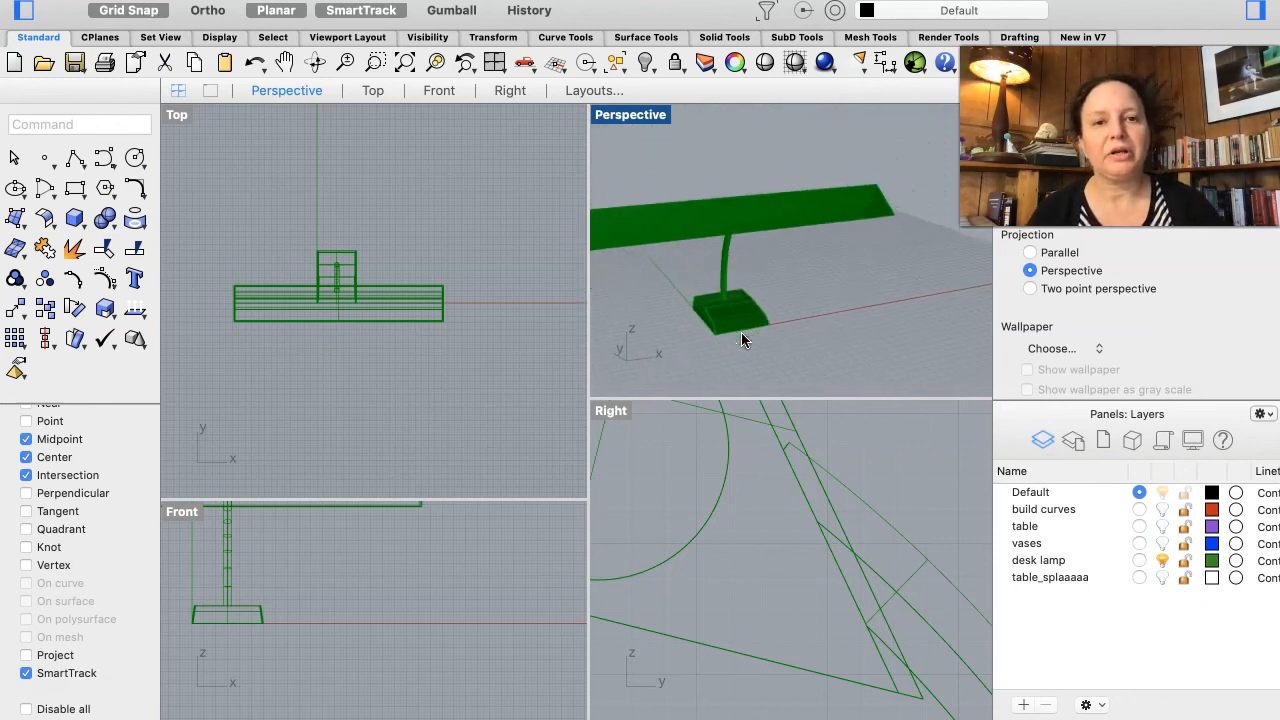
{"action": "right_click_drag", "start_coordinate": [741, 332], "coordinate": [741, 330]}
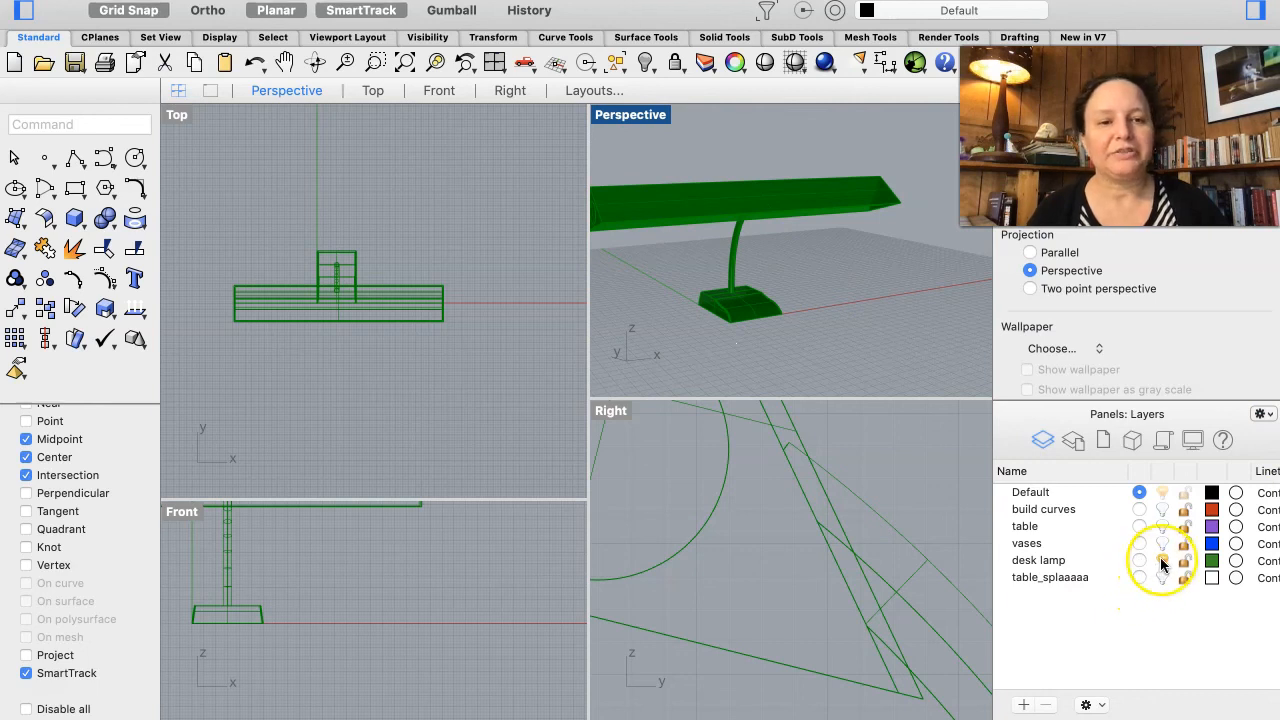
{"action": "left_click", "coordinate": [1161, 558]}
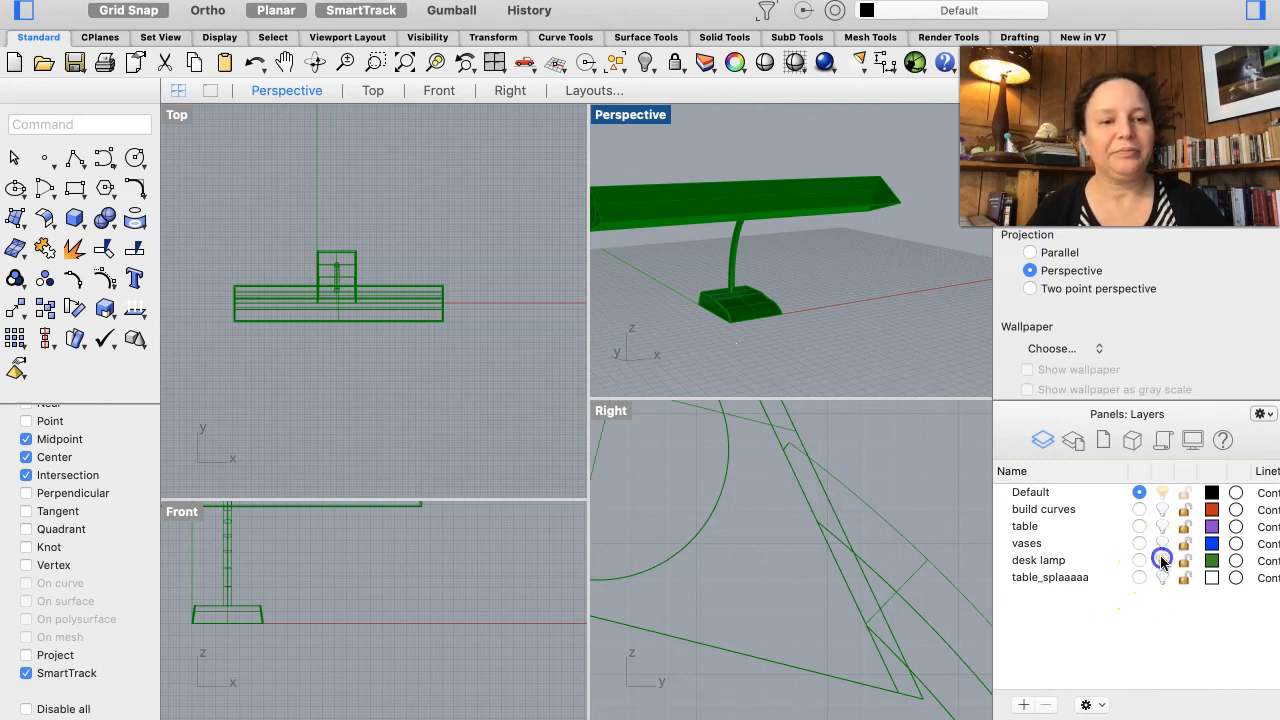
{"action": "left_click", "coordinate": [1162, 558]}
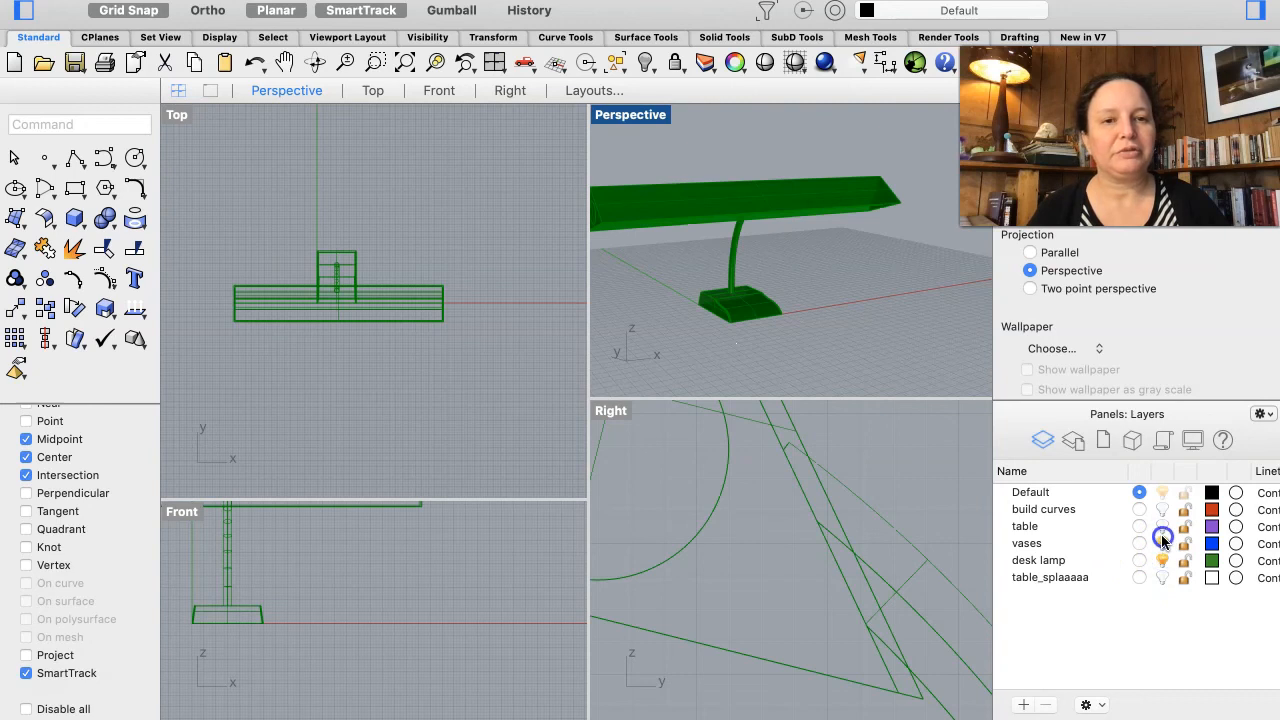
{"action": "left_click", "coordinate": [1162, 526]}
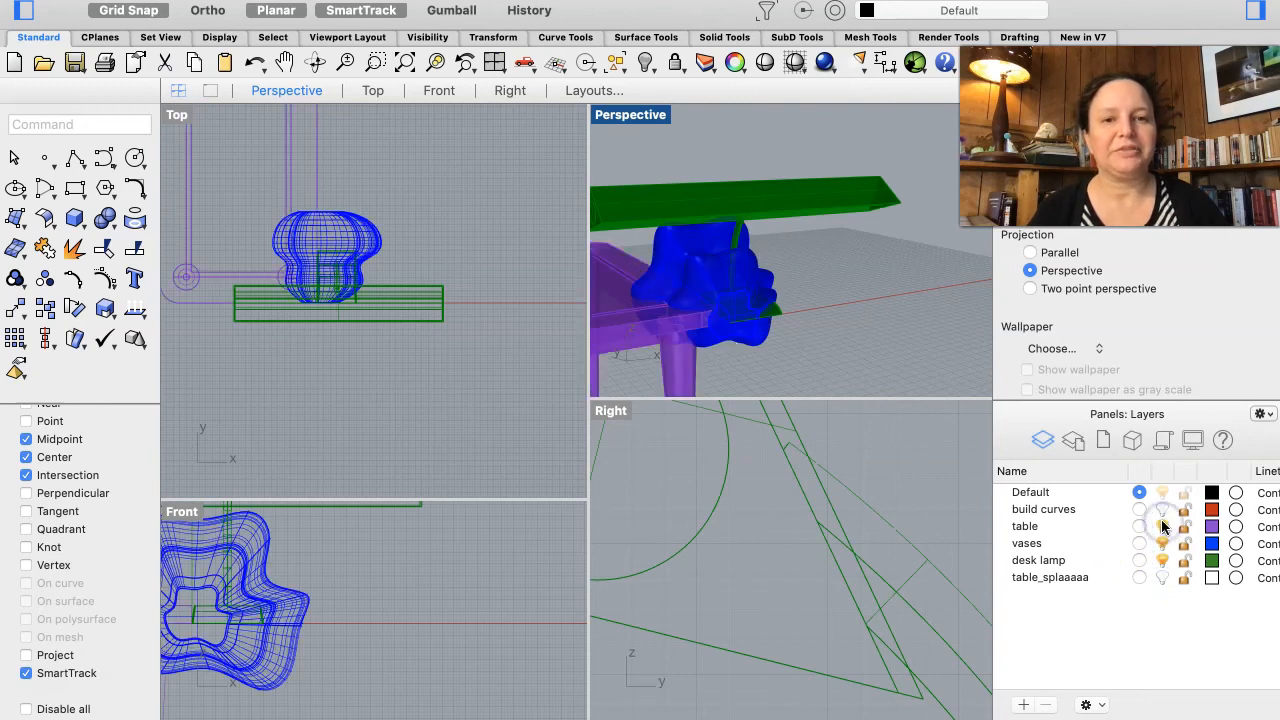
{"action": "scroll", "coordinate": [803, 256], "scroll_direction": "down", "scroll_amount": 5}
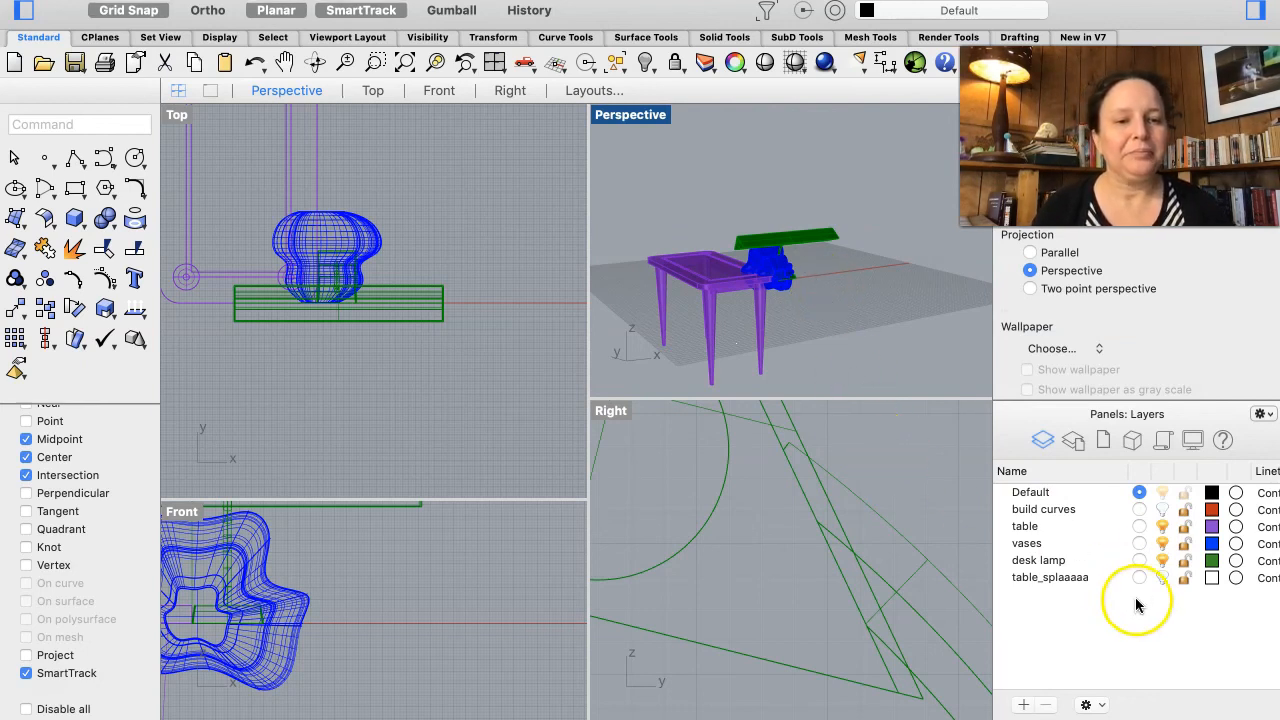
Step: Hide the desk lamp, vases and table layers
{"action": "left_click", "coordinate": [1162, 560]}
{"action": "left_click", "coordinate": [1162, 543]}
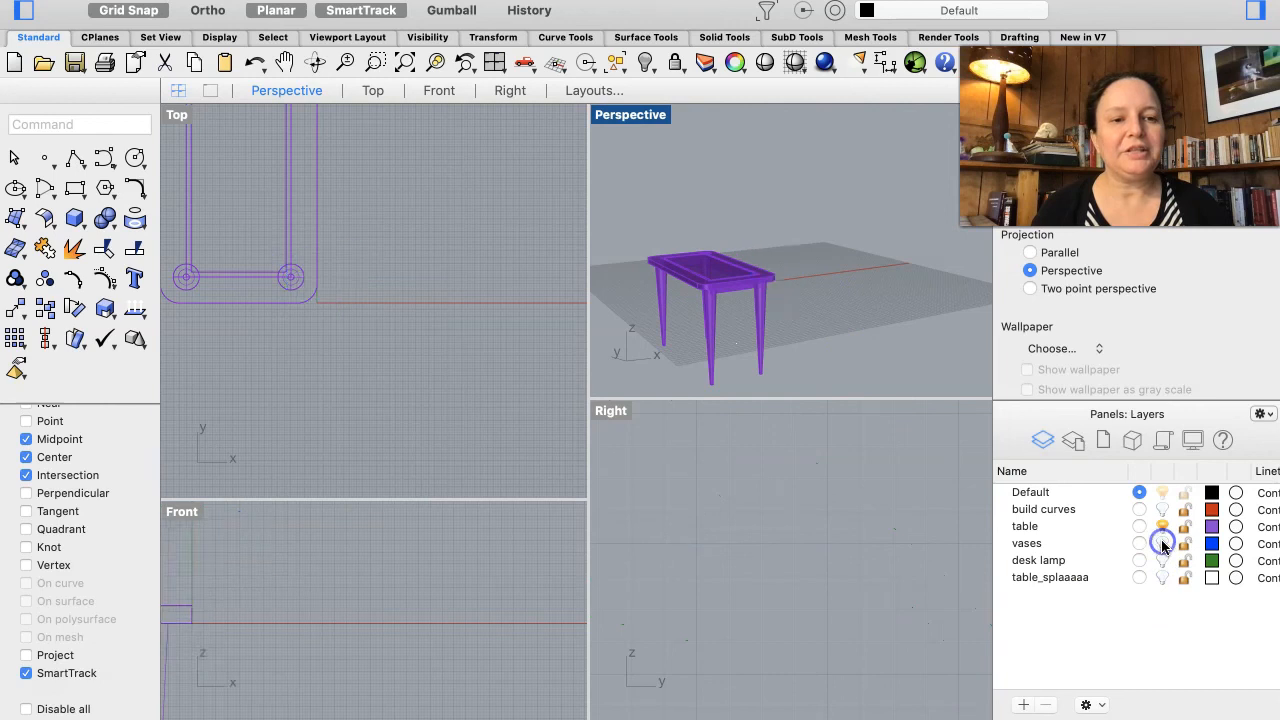
{"action": "left_click", "coordinate": [1162, 526]}
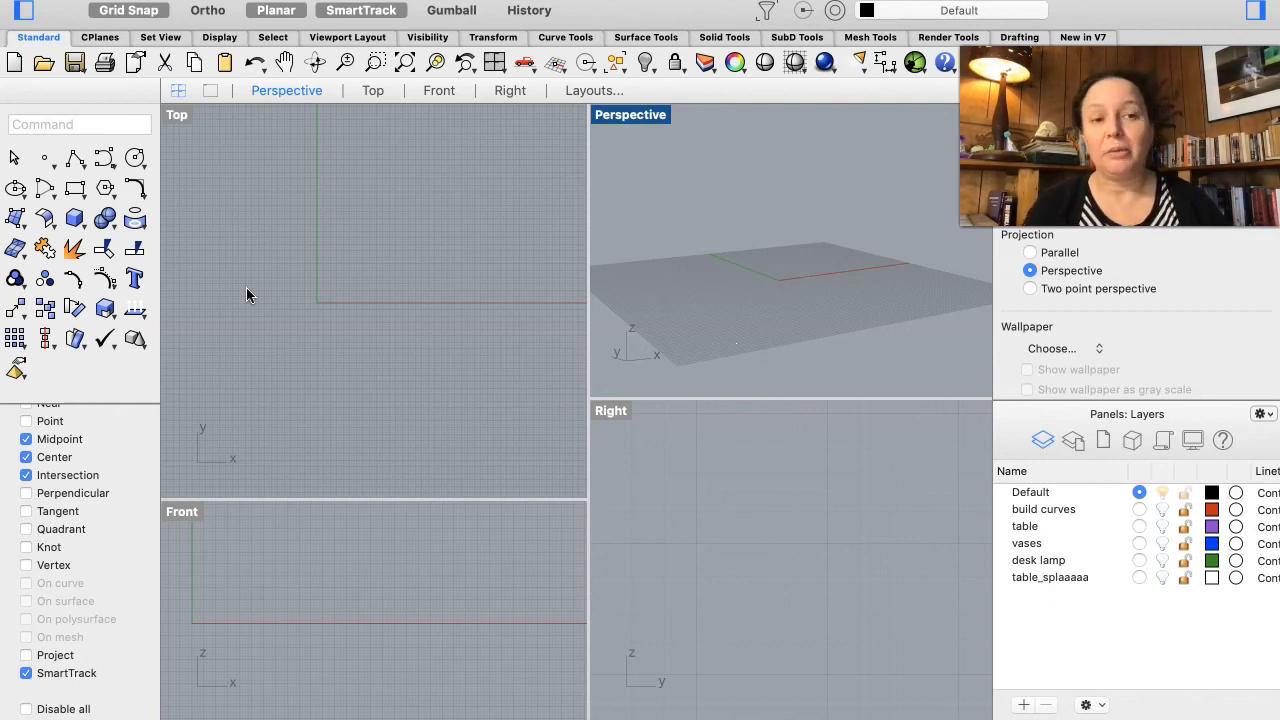
Step: Create a tall box with a square base near the origin, setting its height in the Front view
{"action": "left_click", "coordinate": [75, 220]}
{"action": "mouse_move", "coordinate": [99, 229]}
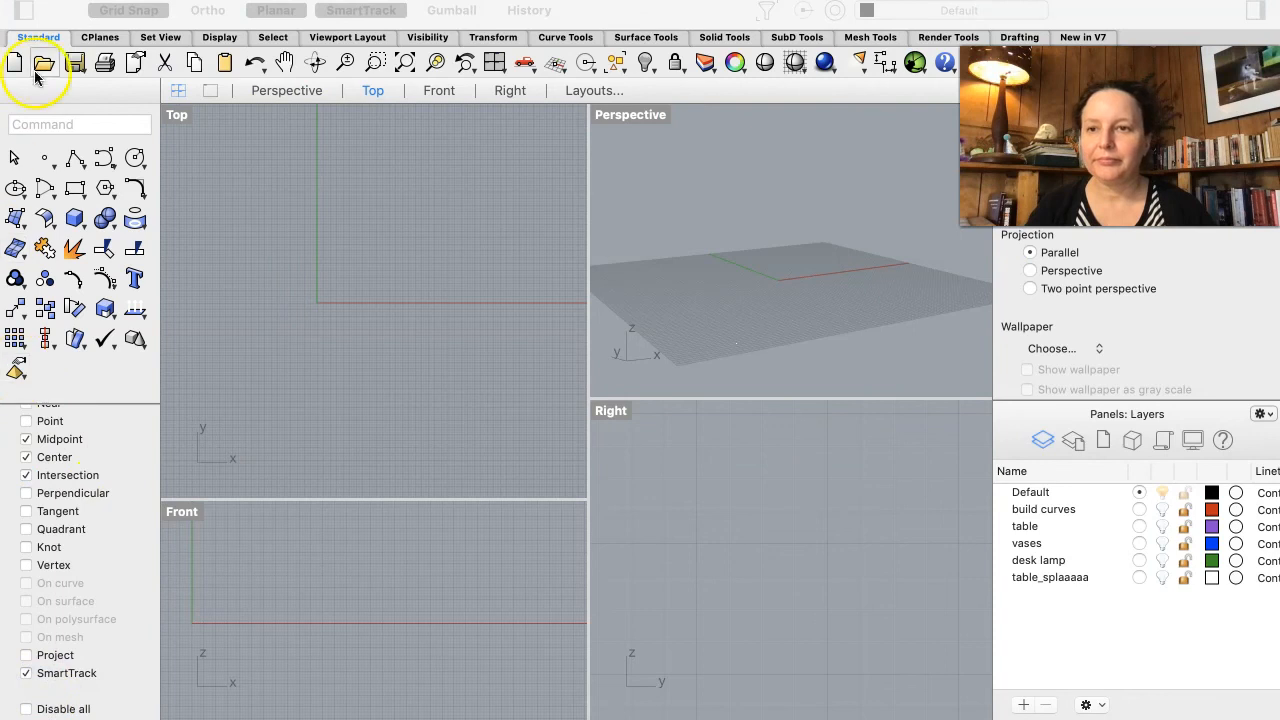
{"action": "left_click", "coordinate": [75, 217]}
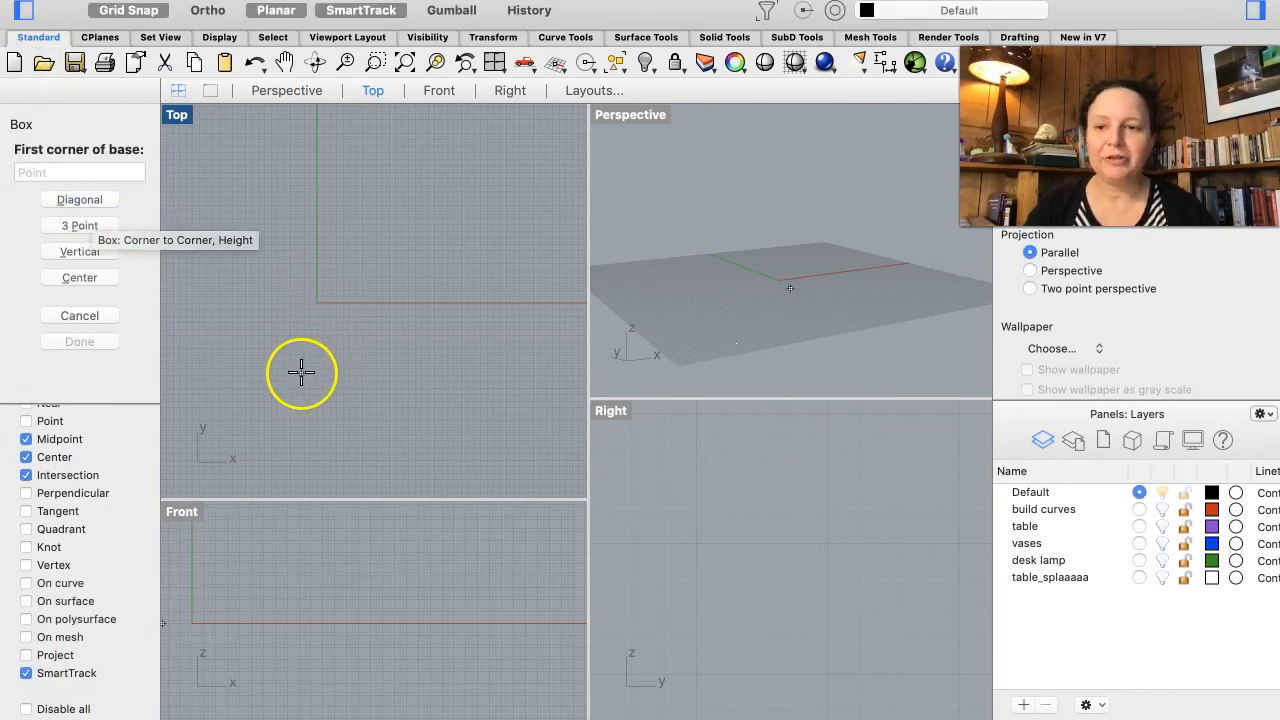
{"action": "left_click", "coordinate": [260, 356]}
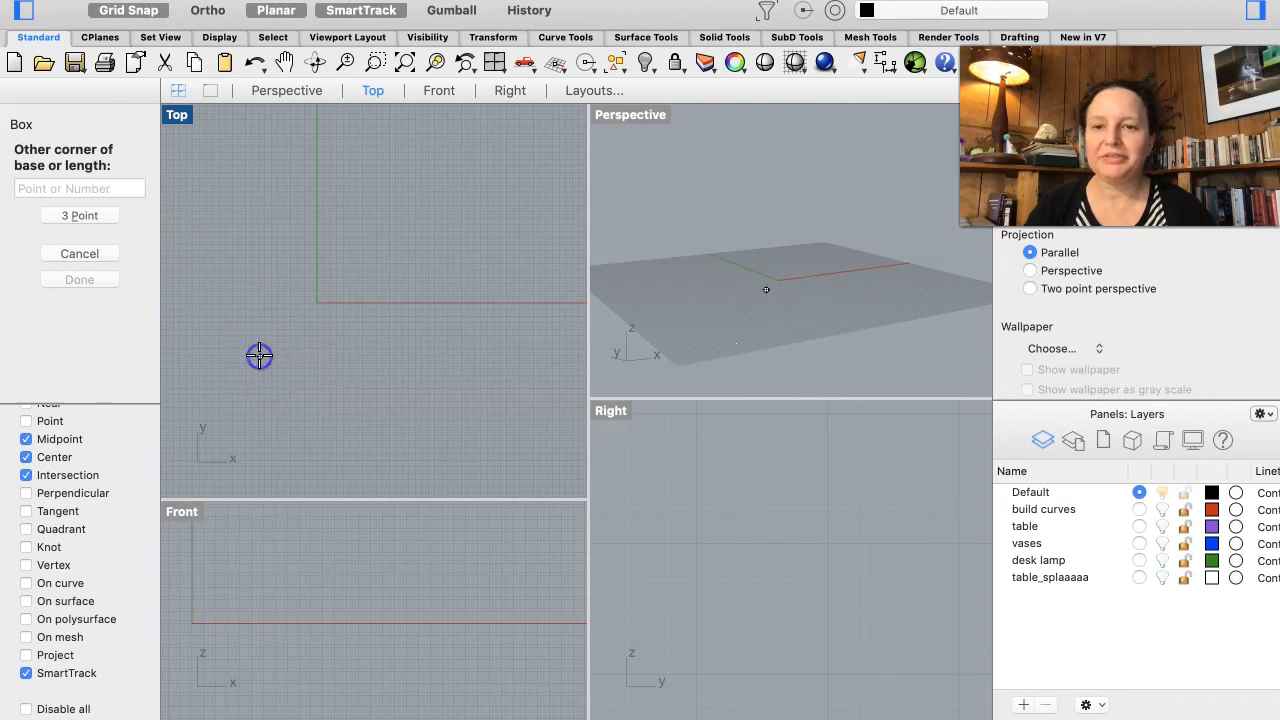
{"action": "left_click", "coordinate": [343, 267]}
{"action": "scroll", "coordinate": [240, 523], "scroll_direction": "up", "scroll_amount": 5}
{"action": "scroll", "coordinate": [239, 516], "scroll_direction": "down", "scroll_amount": 5}
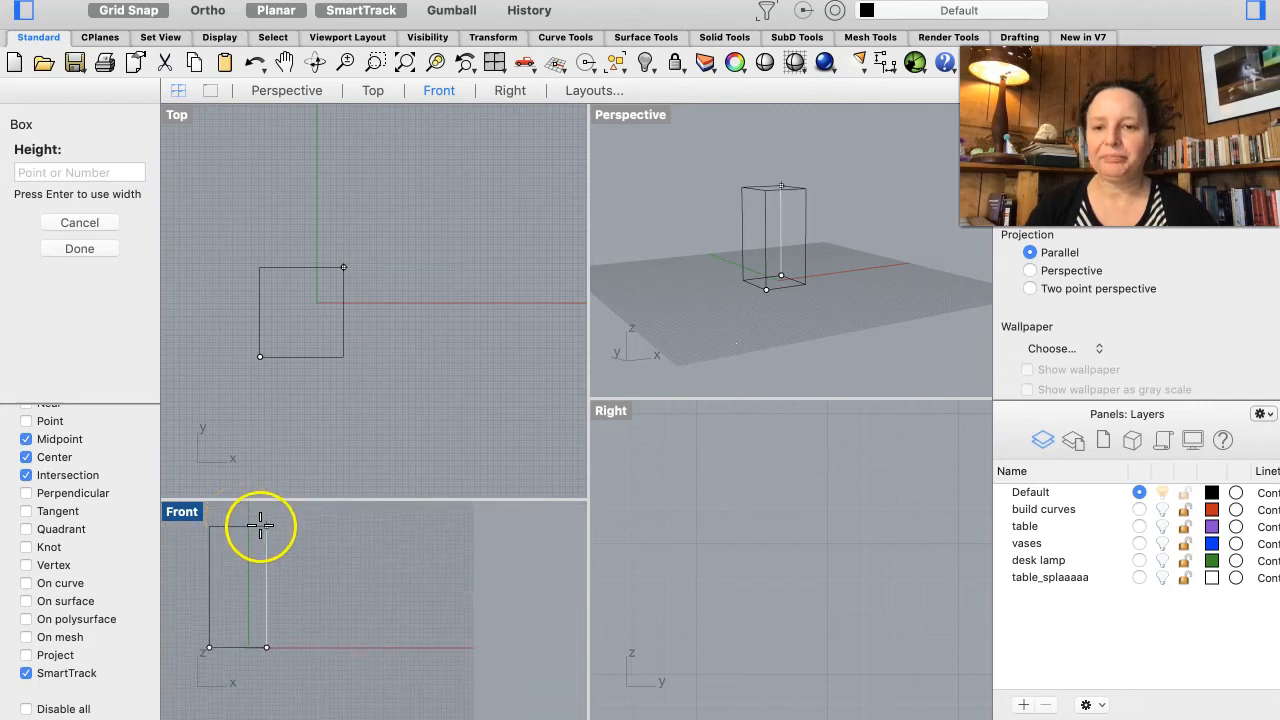
{"action": "left_click", "coordinate": [260, 525]}
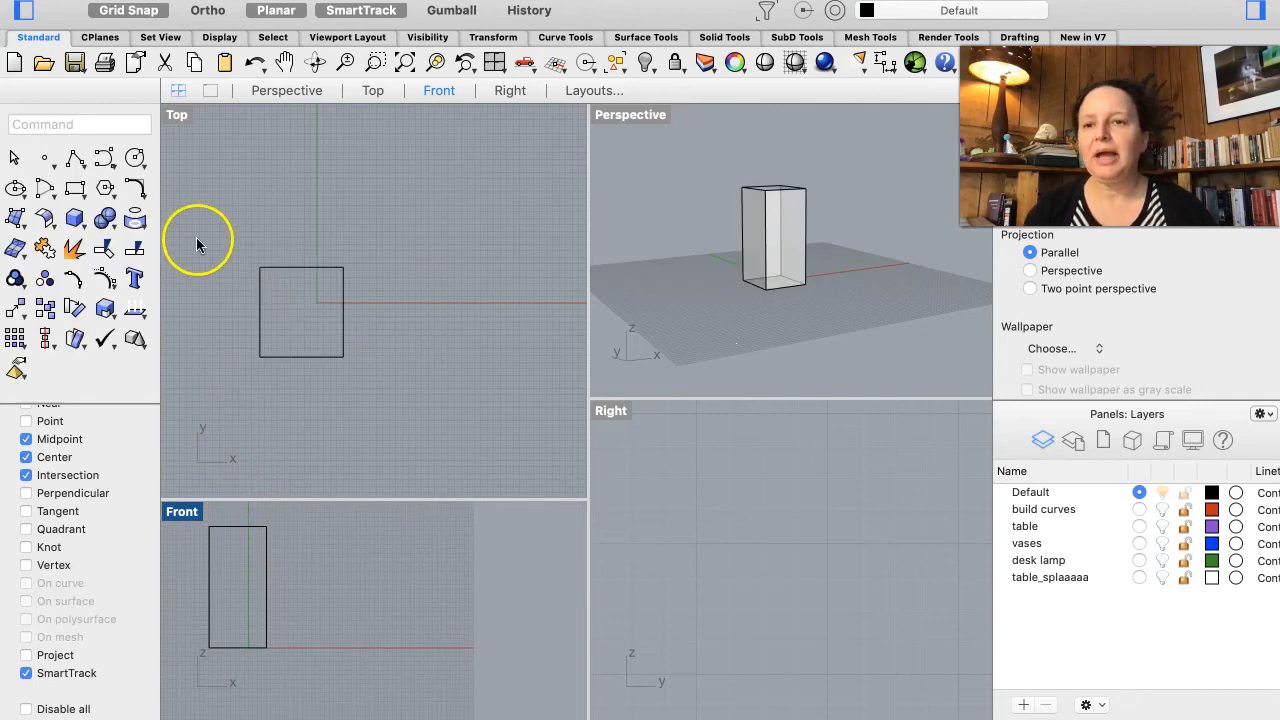
Step: Draw a closed freeform curve in the Front view beside the box
{"action": "left_click", "coordinate": [101, 162]}
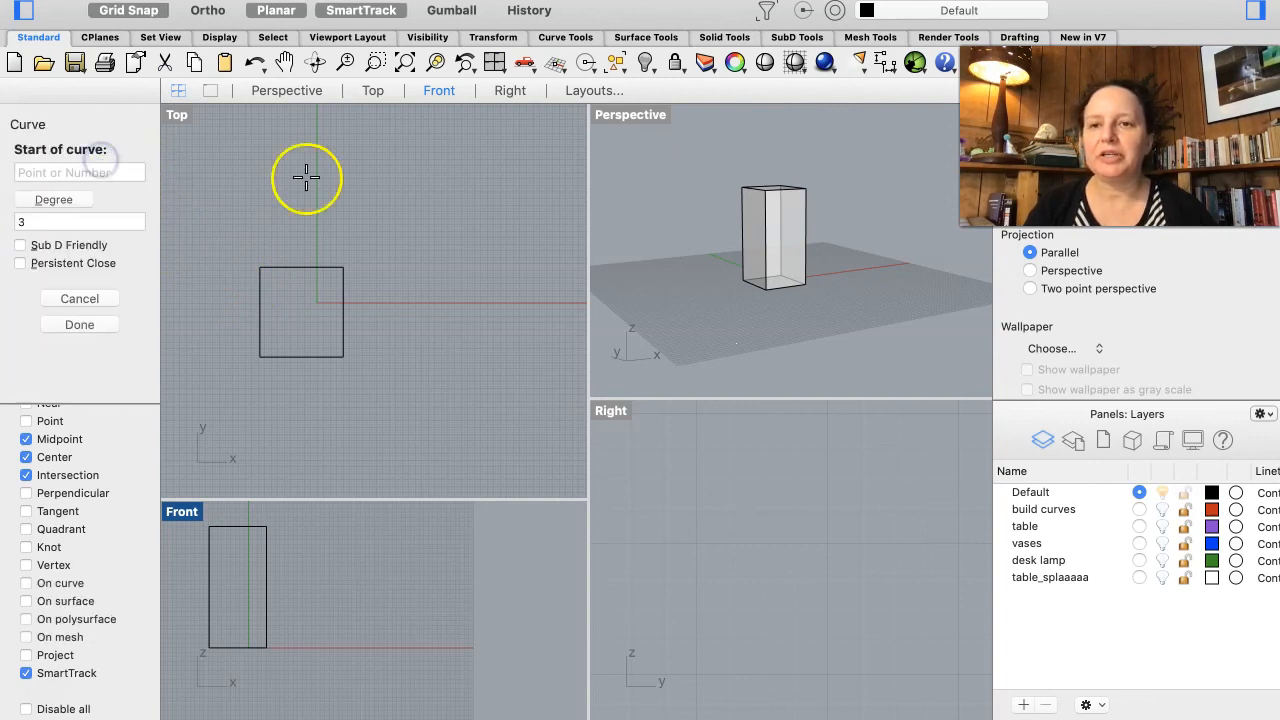
{"action": "left_click", "coordinate": [314, 647]}
{"action": "left_click", "coordinate": [329, 603]}
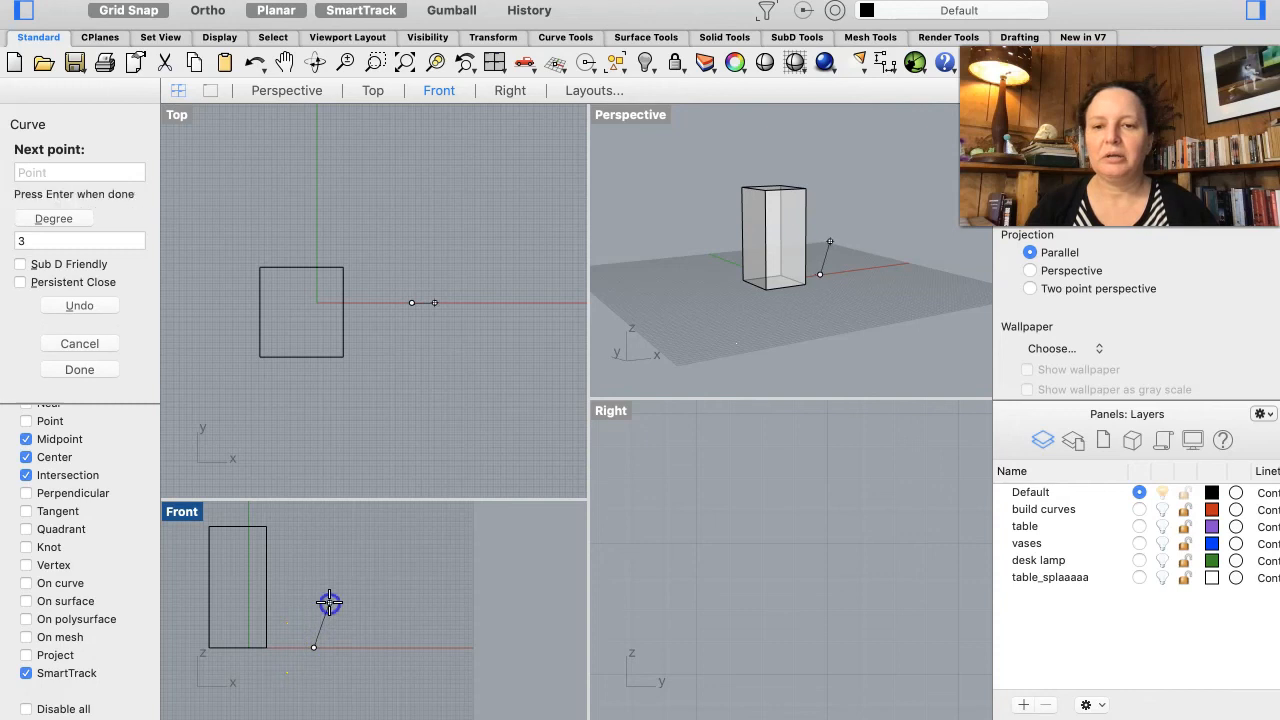
{"action": "left_click", "coordinate": [357, 630]}
{"action": "left_click", "coordinate": [379, 659]}
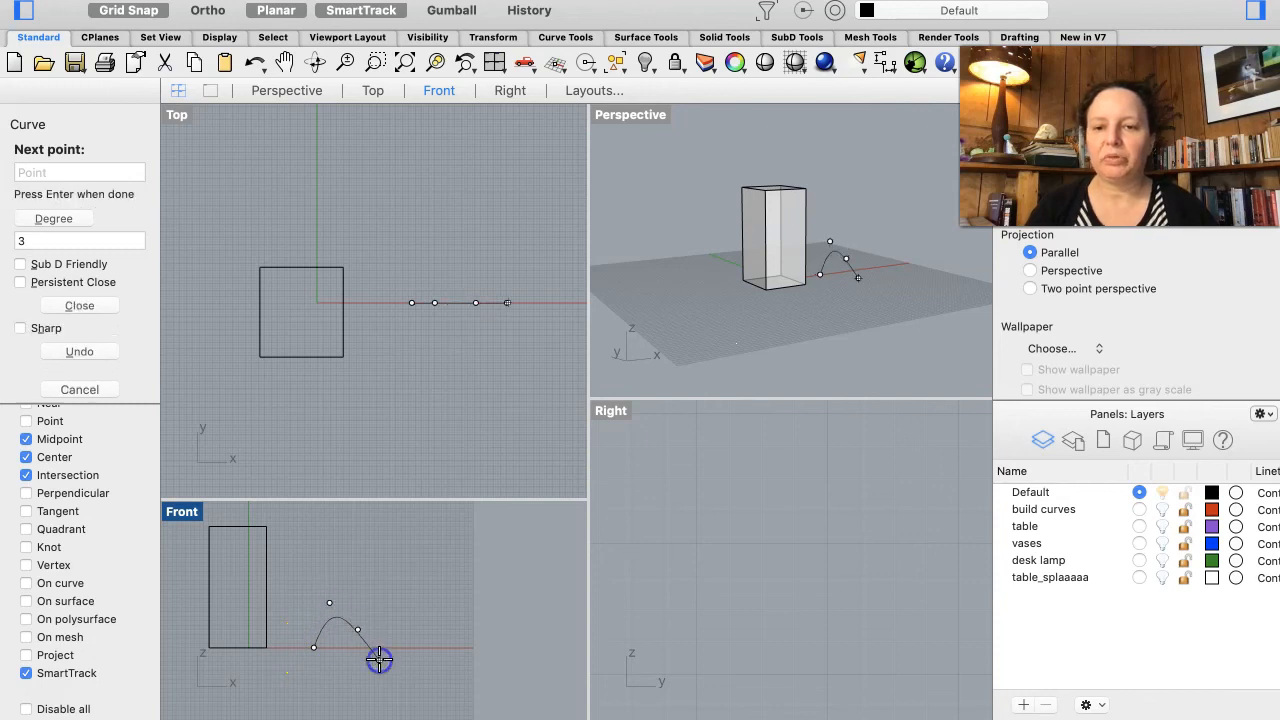
{"action": "left_click", "coordinate": [404, 648]}
{"action": "left_click", "coordinate": [400, 683]}
{"action": "left_click", "coordinate": [363, 672]}
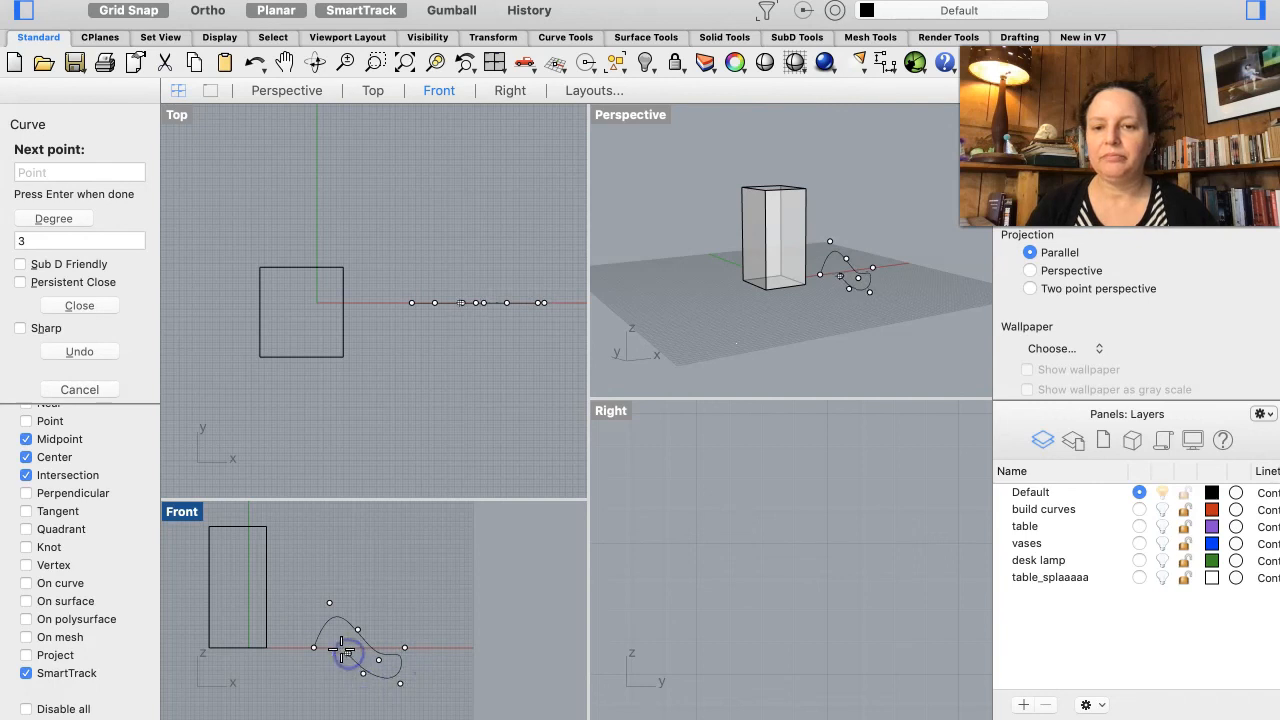
{"action": "left_click", "coordinate": [314, 647]}
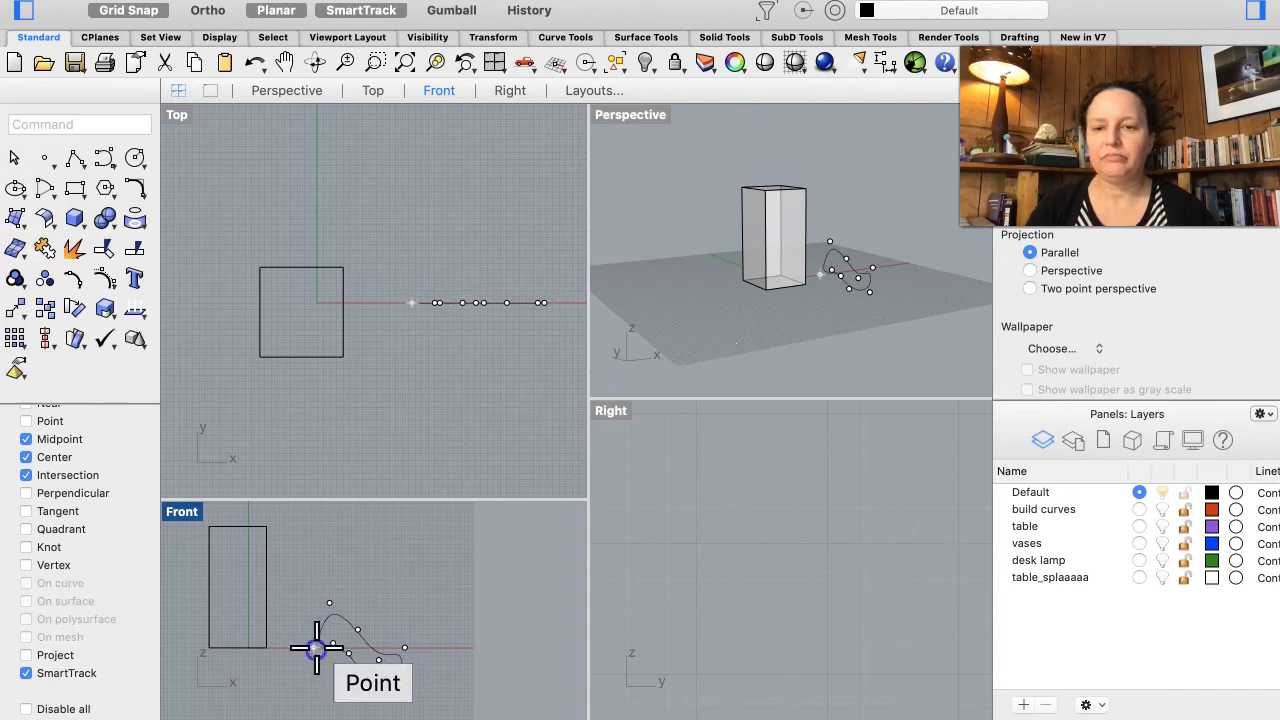
Step: Extrude the closed curve straight into a solid with Extrude Planar Curve
{"action": "left_click", "coordinate": [379, 653]}
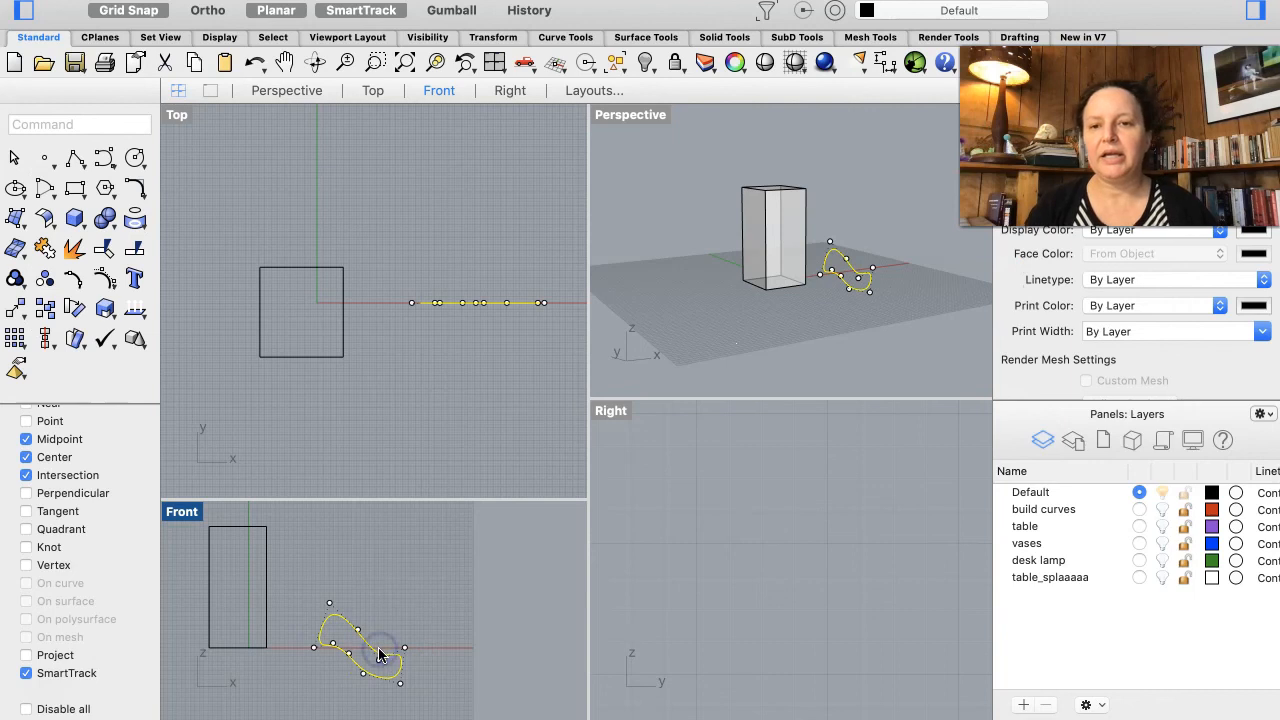
{"action": "left_click", "coordinate": [340, 1]}
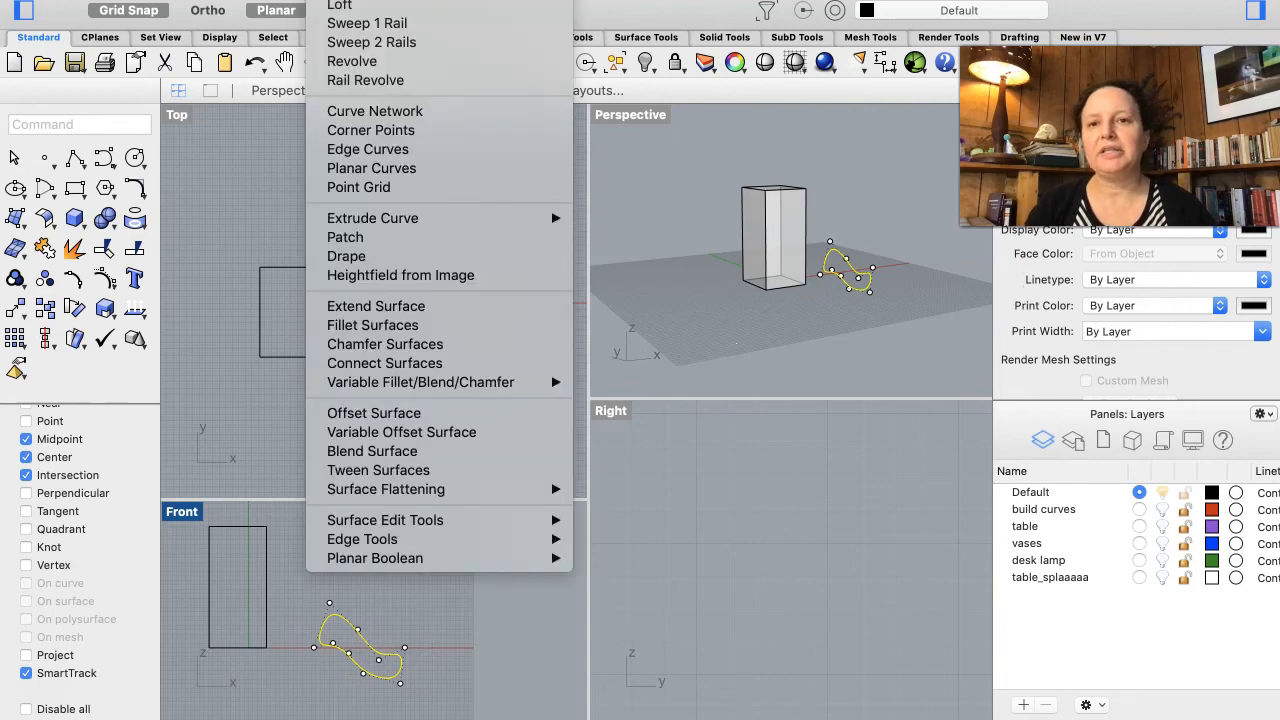
{"action": "mouse_move", "coordinate": [453, 1]}
{"action": "mouse_move", "coordinate": [572, 266]}
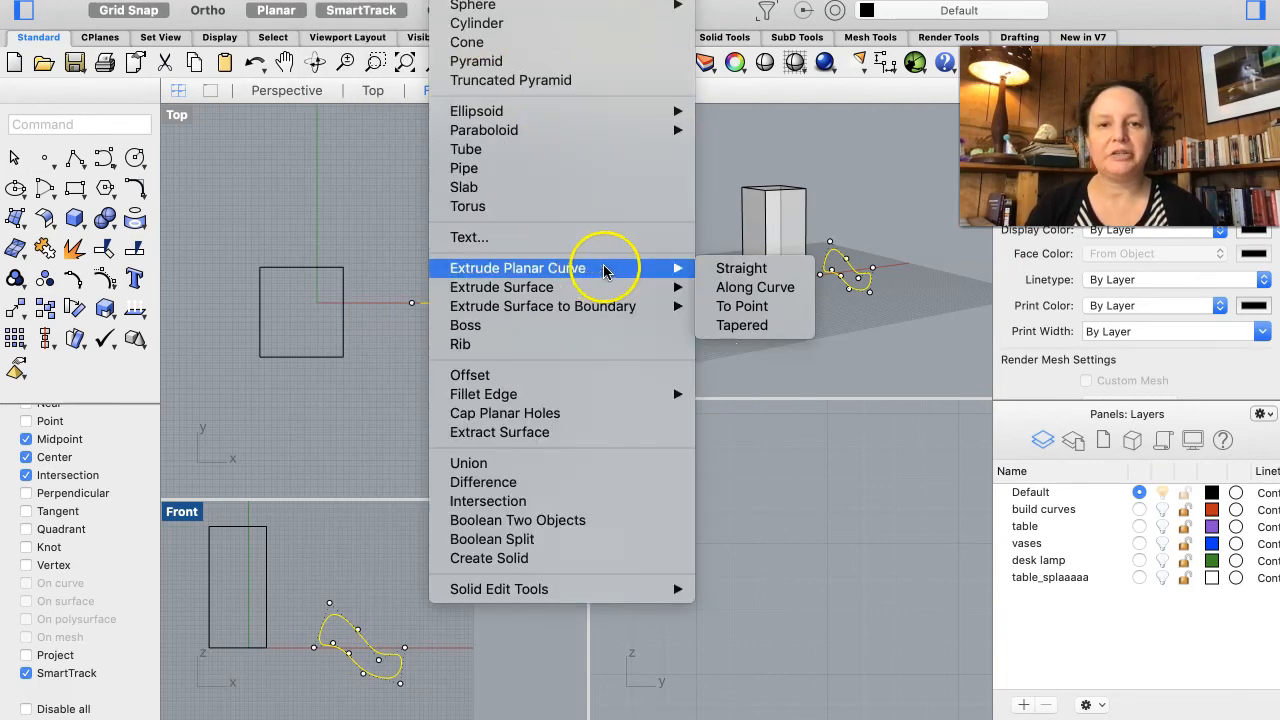
{"action": "left_click", "coordinate": [737, 270]}
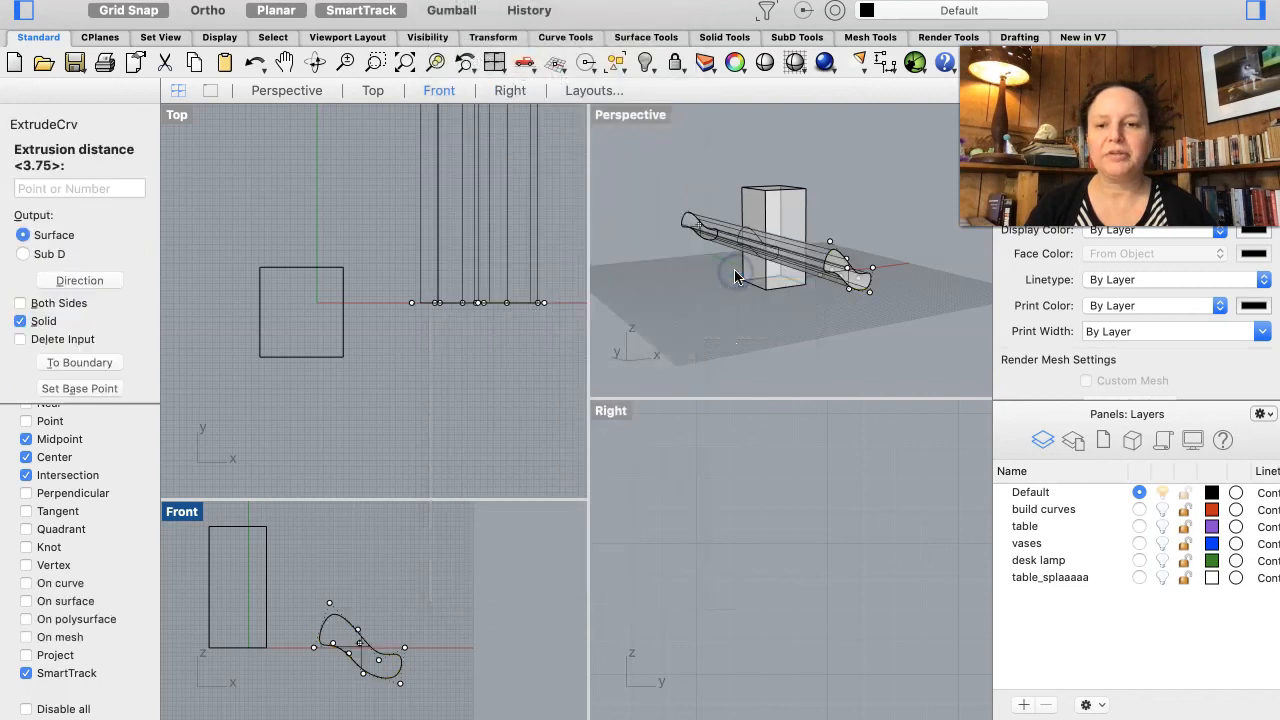
{"action": "left_click", "coordinate": [507, 506]}
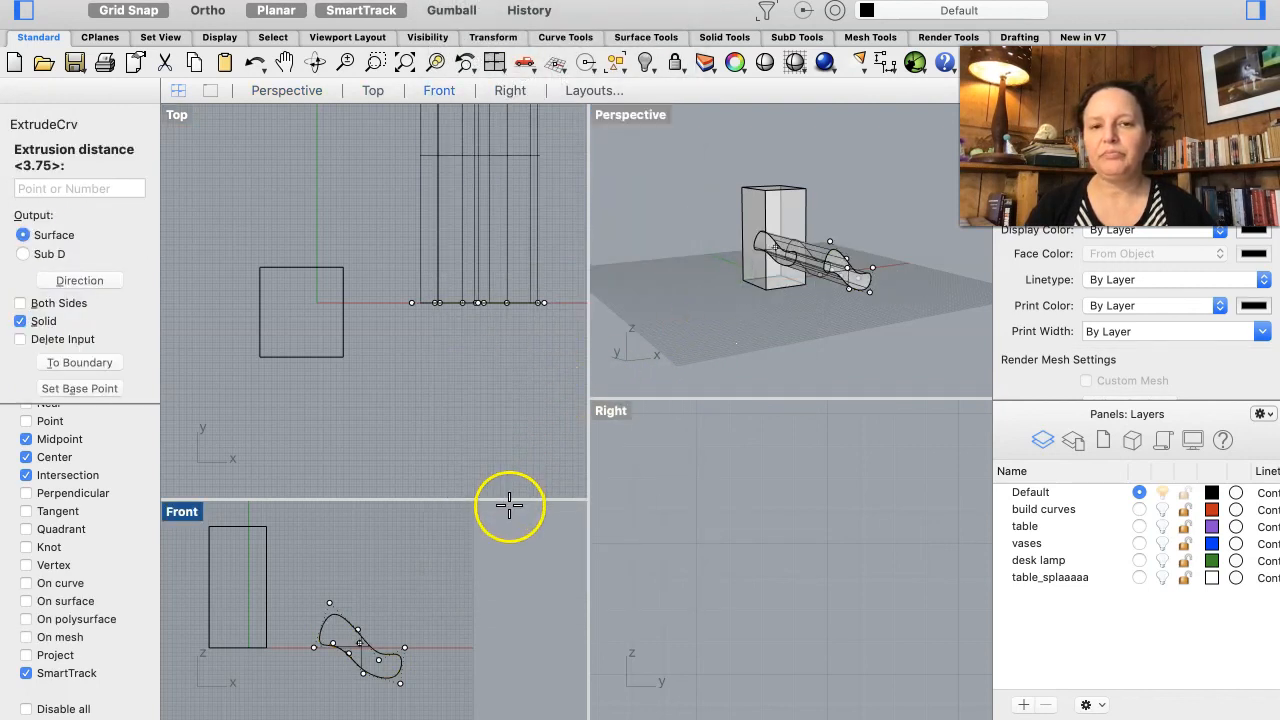
{"action": "left_click", "coordinate": [435, 394]}
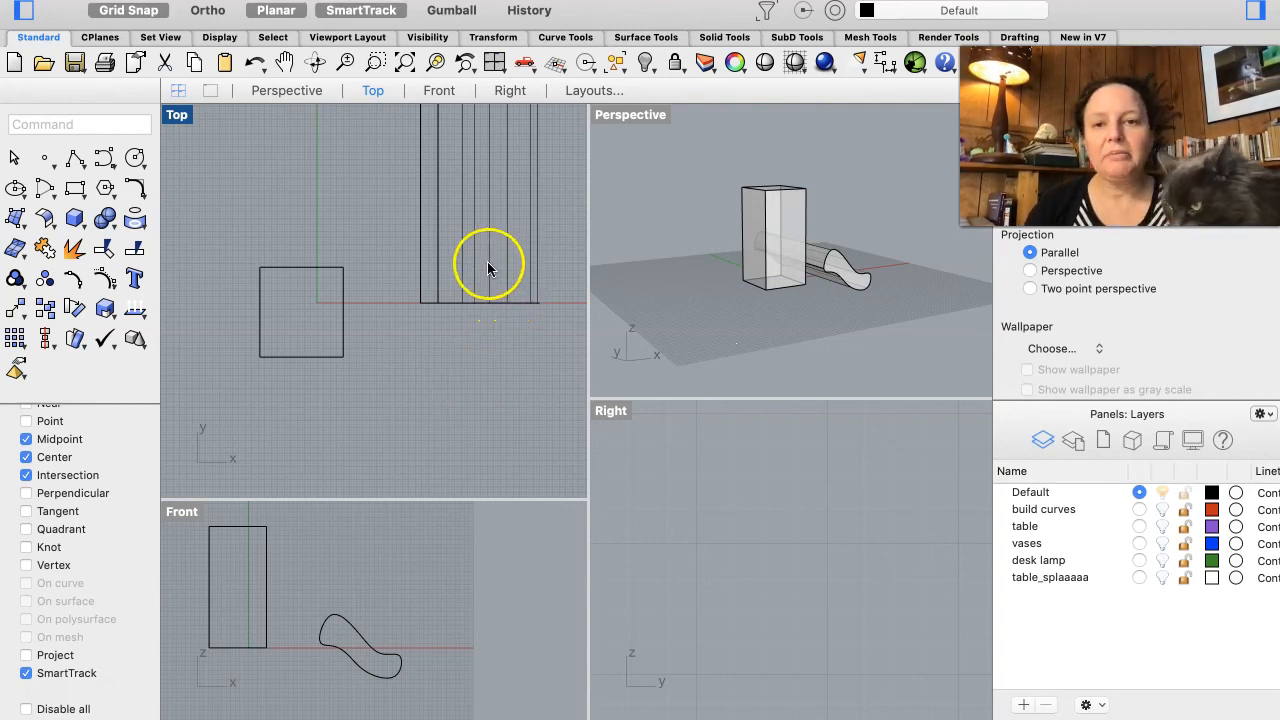
Step: Move the extruded solid so it passes through the box in the Top and Front views
{"action": "left_click", "coordinate": [467, 364]}
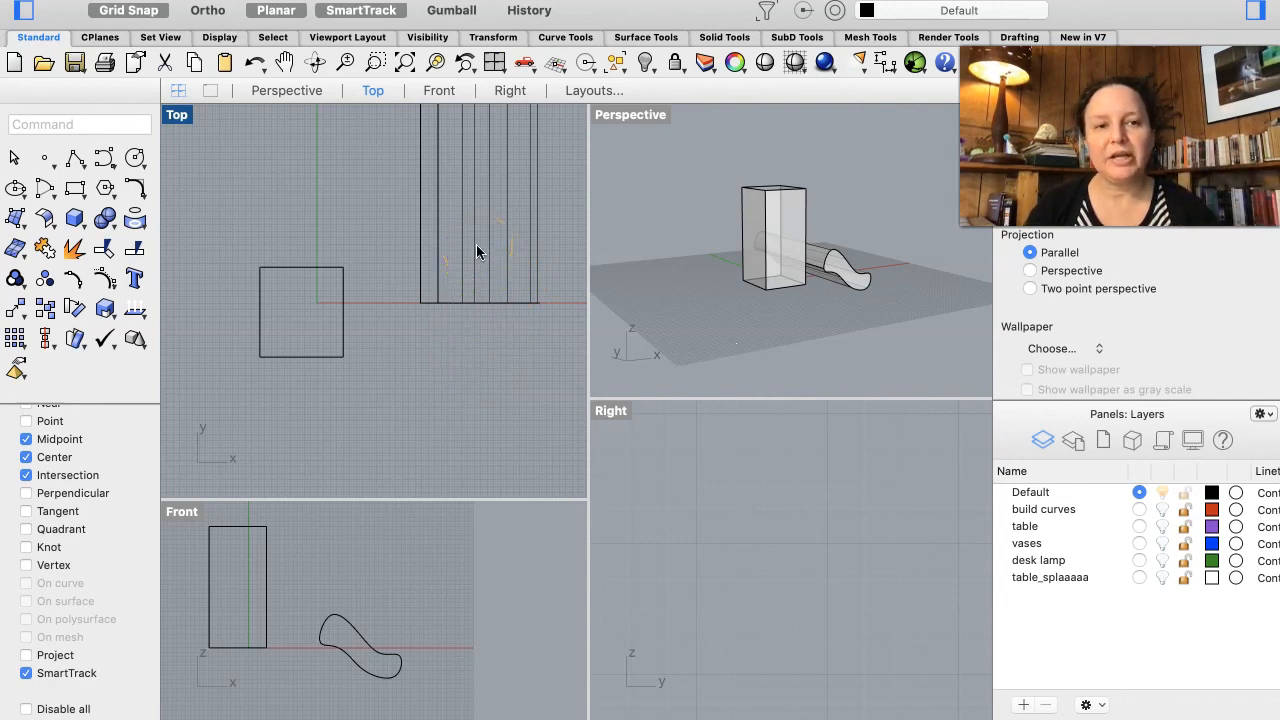
{"action": "left_click_drag", "start_coordinate": [477, 246], "coordinate": [338, 378]}
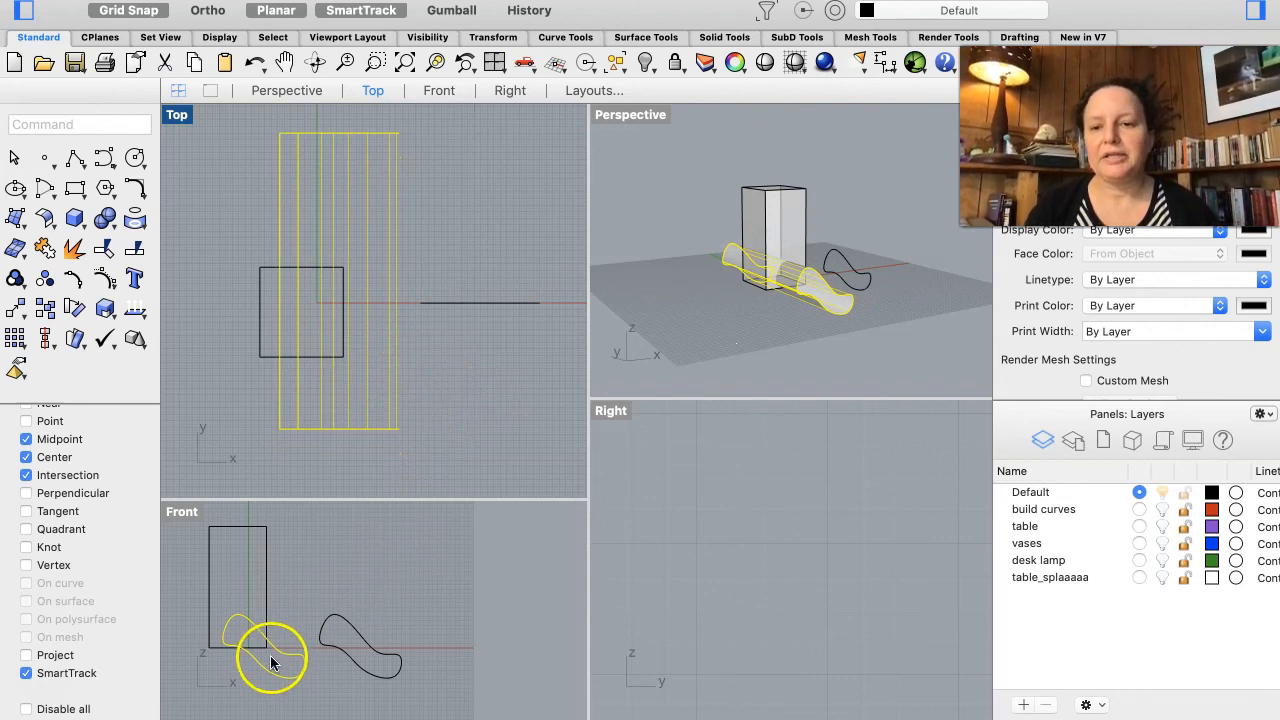
{"action": "left_click_drag", "start_coordinate": [274, 659], "coordinate": [276, 591]}
{"action": "left_click", "coordinate": [433, 405]}
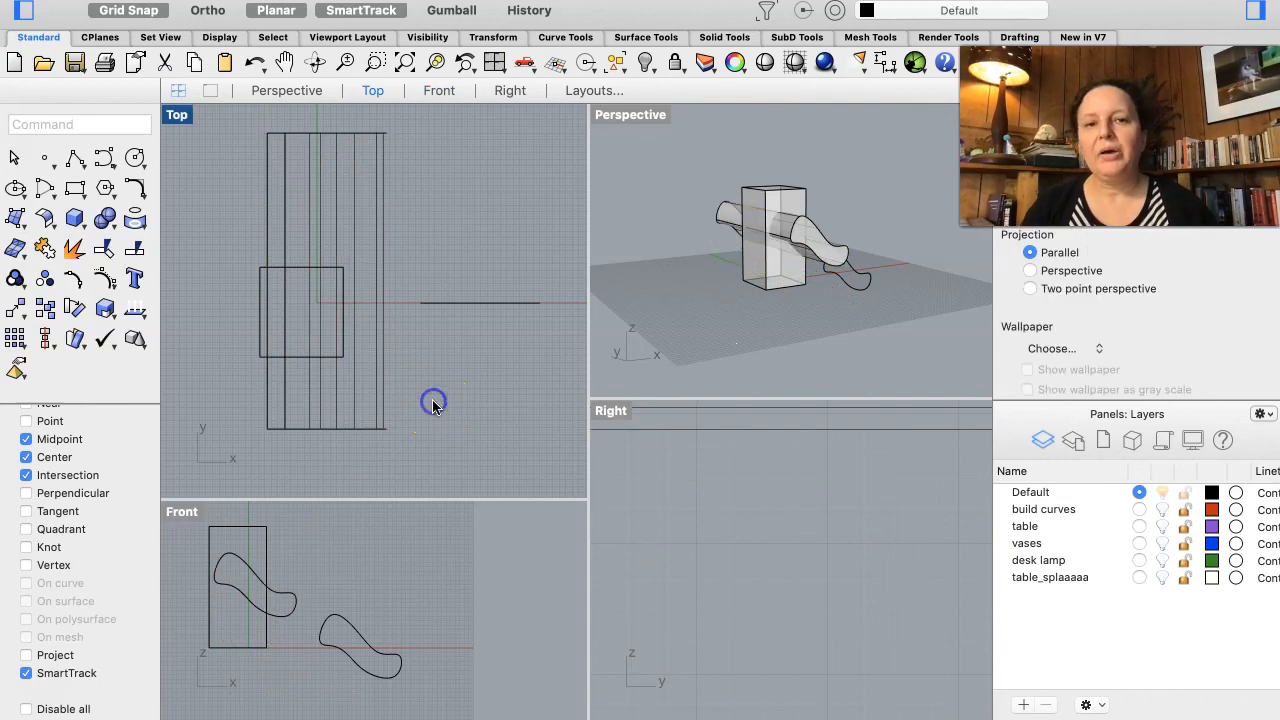
Step: Combine the box and the extruded solid with Boolean Two Objects, cycling through the possible Boolean results
{"action": "scroll", "coordinate": [776, 344], "scroll_direction": "right", "scroll_amount": 5}
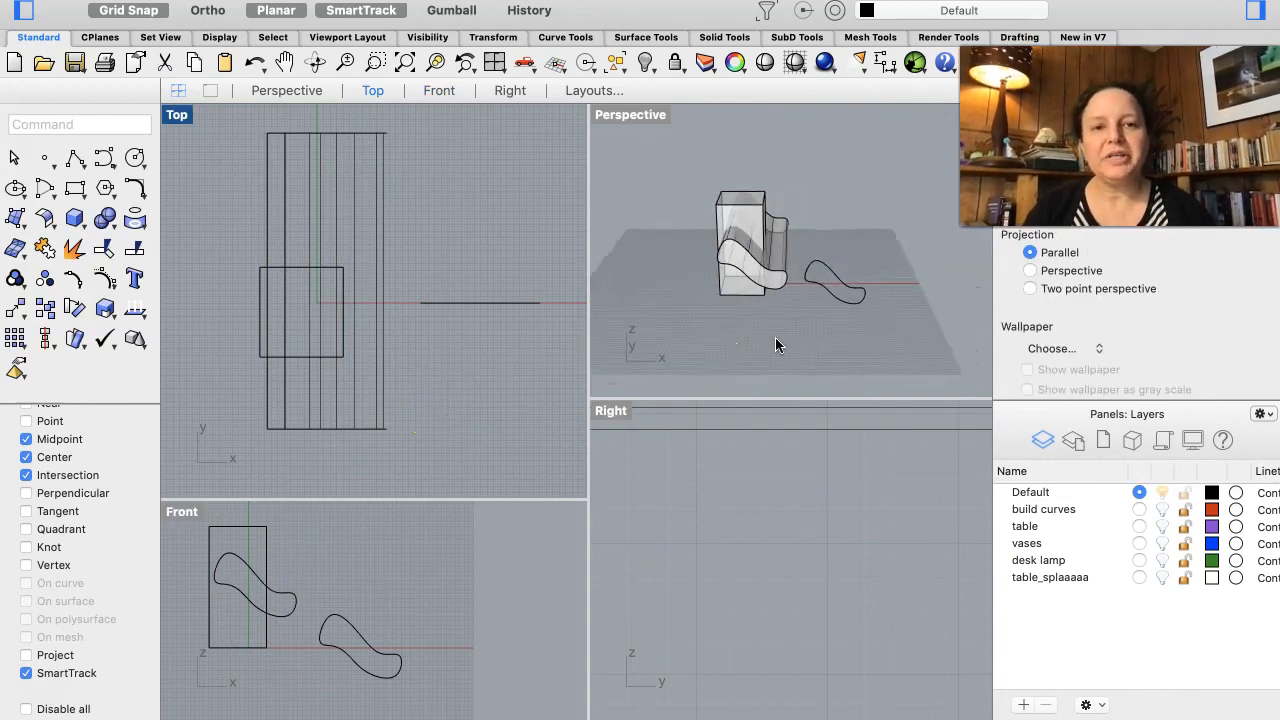
{"action": "scroll", "coordinate": [776, 344], "scroll_direction": "right", "scroll_amount": 5}
{"action": "scroll", "coordinate": [776, 344], "scroll_direction": "left", "scroll_amount": 2}
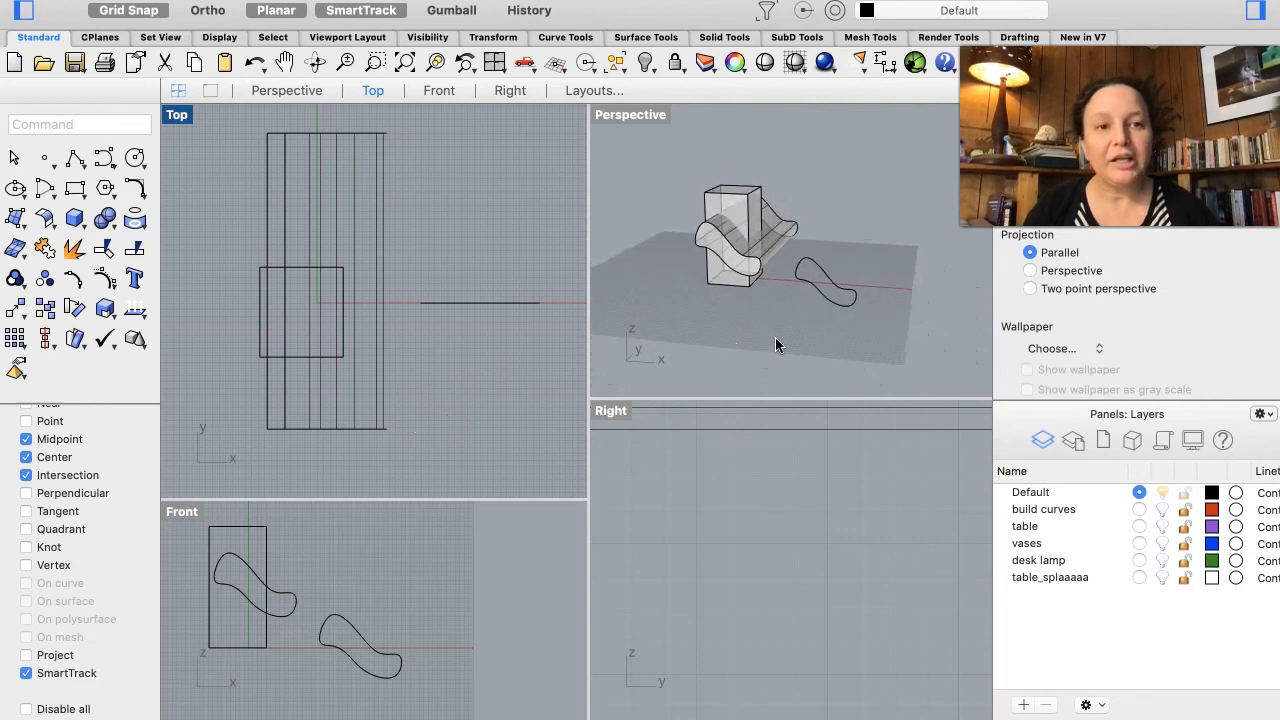
{"action": "scroll", "coordinate": [776, 344], "scroll_direction": "left", "scroll_amount": 2}
{"action": "scroll", "coordinate": [776, 344], "scroll_direction": "left", "scroll_amount": 1}
{"action": "scroll", "coordinate": [775, 344], "scroll_direction": "left", "scroll_amount": 2}
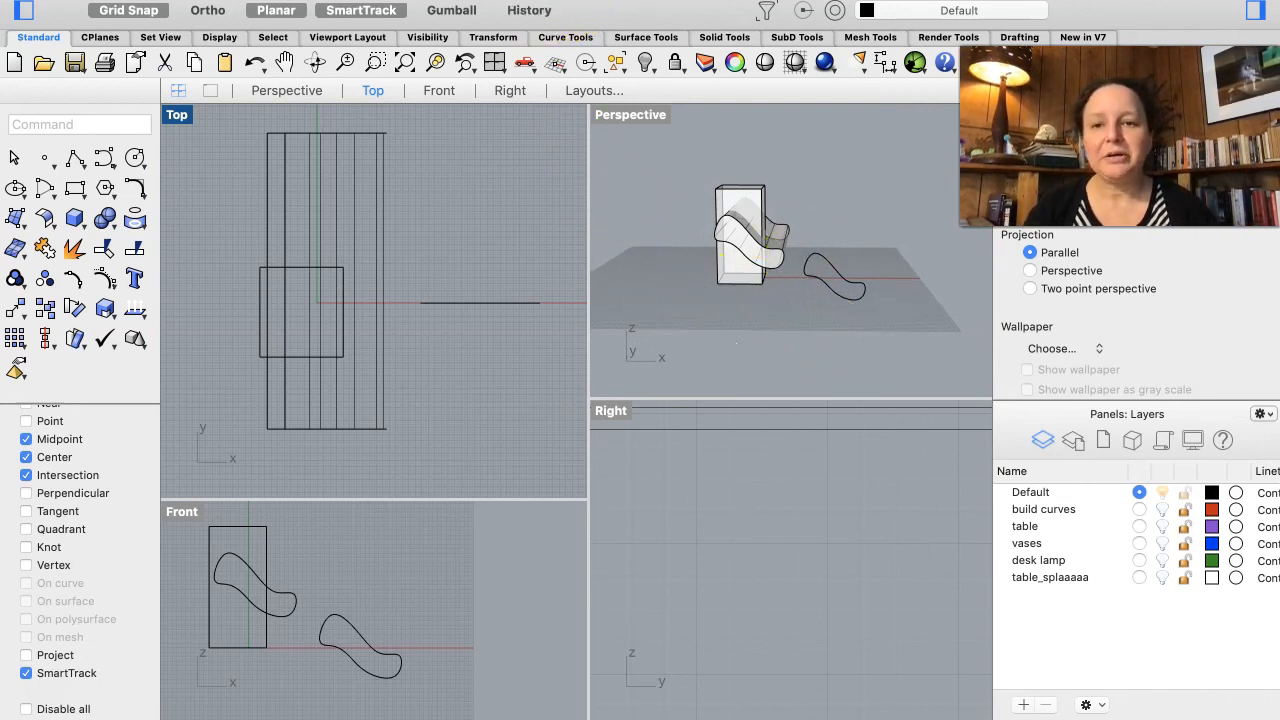
{"action": "left_click", "coordinate": [453, 0]}
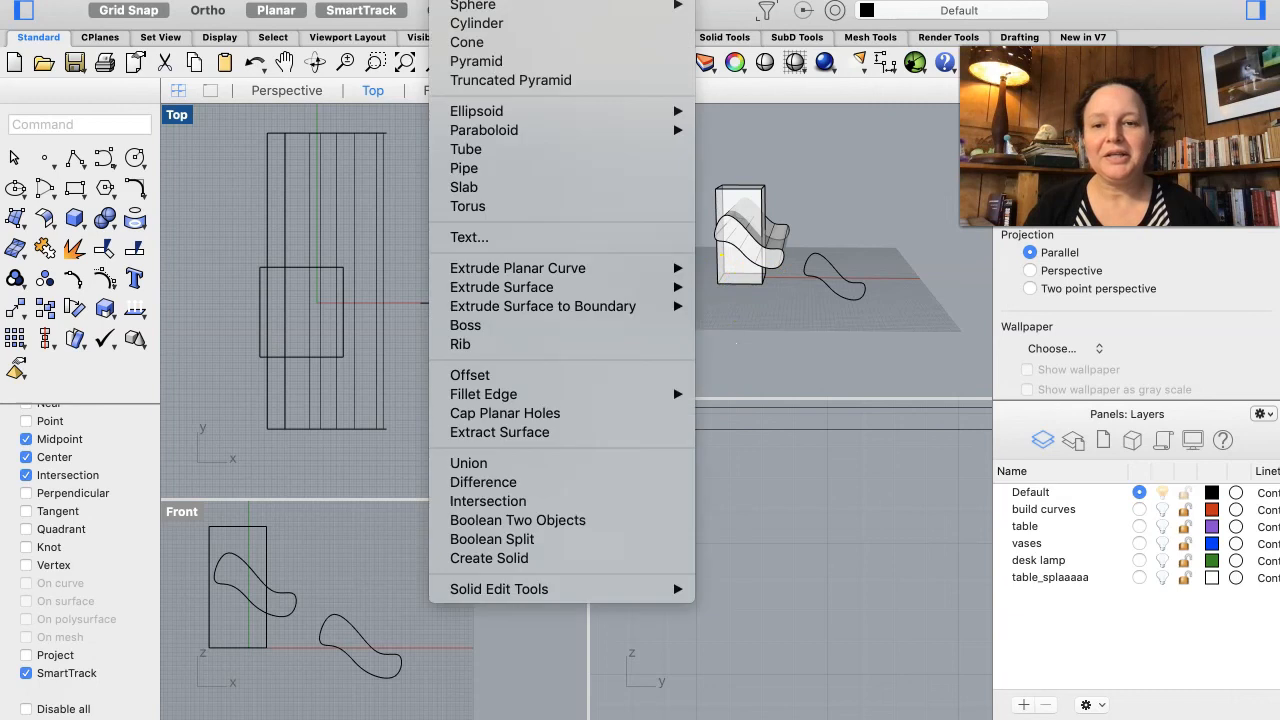
{"action": "left_click", "coordinate": [576, 522]}
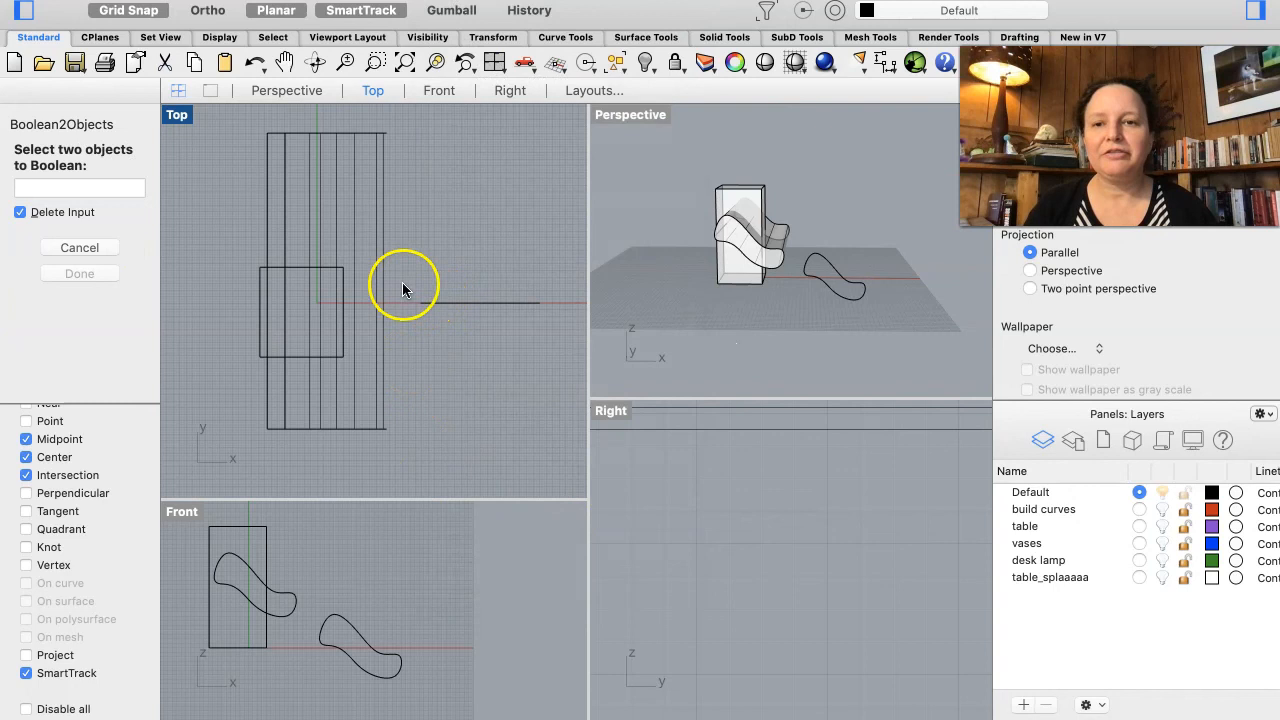
{"action": "left_click", "coordinate": [283, 357]}
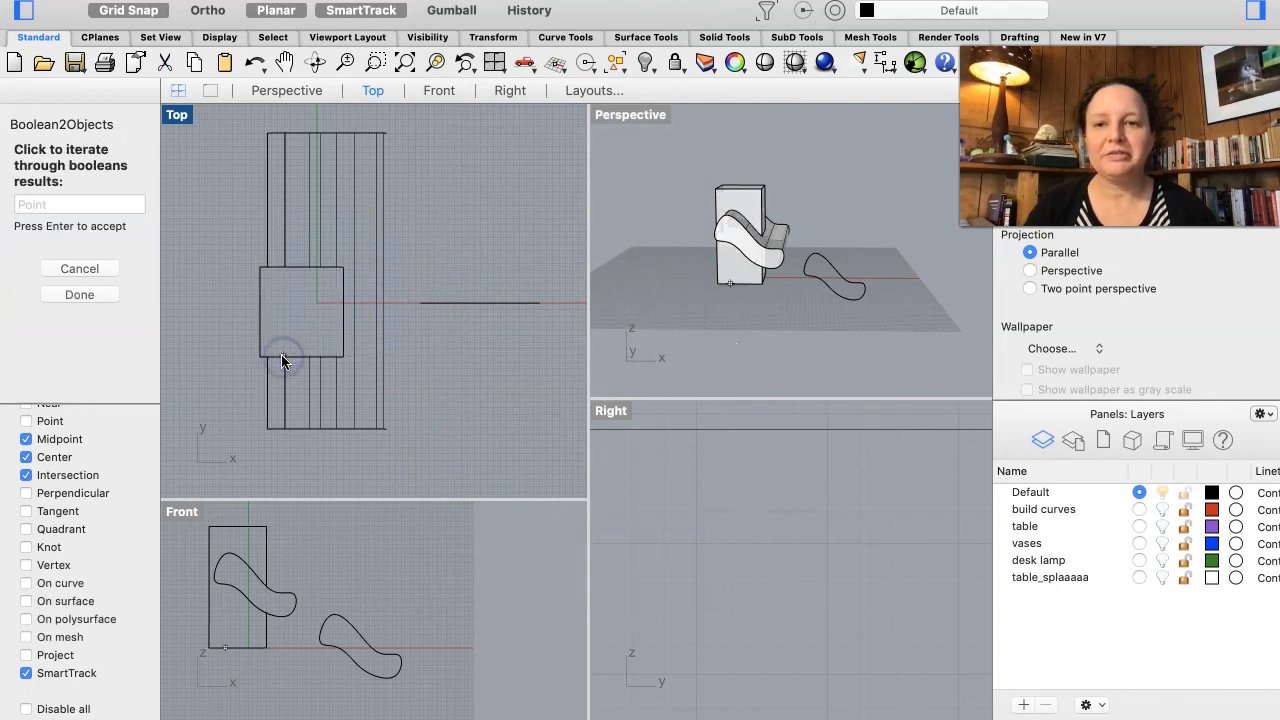
{"action": "left_click", "coordinate": [321, 323]}
{"action": "left_click", "coordinate": [420, 249]}
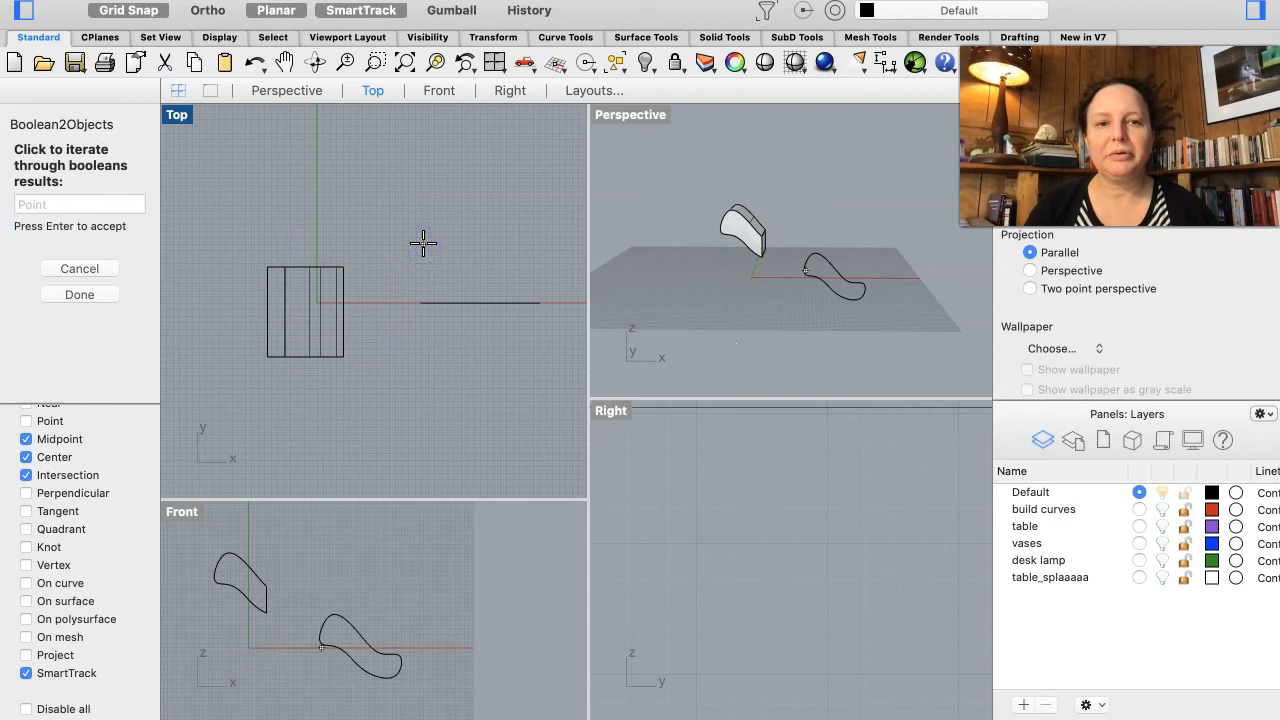
{"action": "left_click", "coordinate": [423, 243]}
{"action": "left_click", "coordinate": [423, 243]}
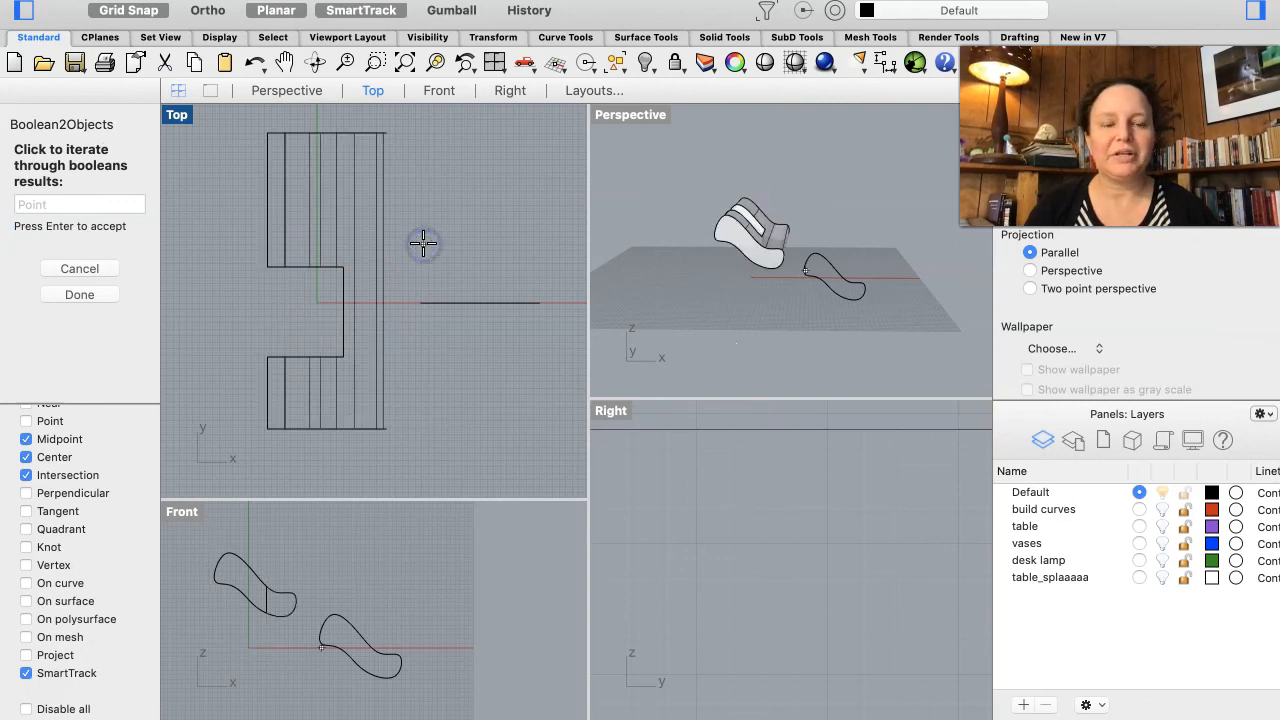
{"action": "left_click", "coordinate": [423, 243]}
{"action": "left_click", "coordinate": [423, 243]}
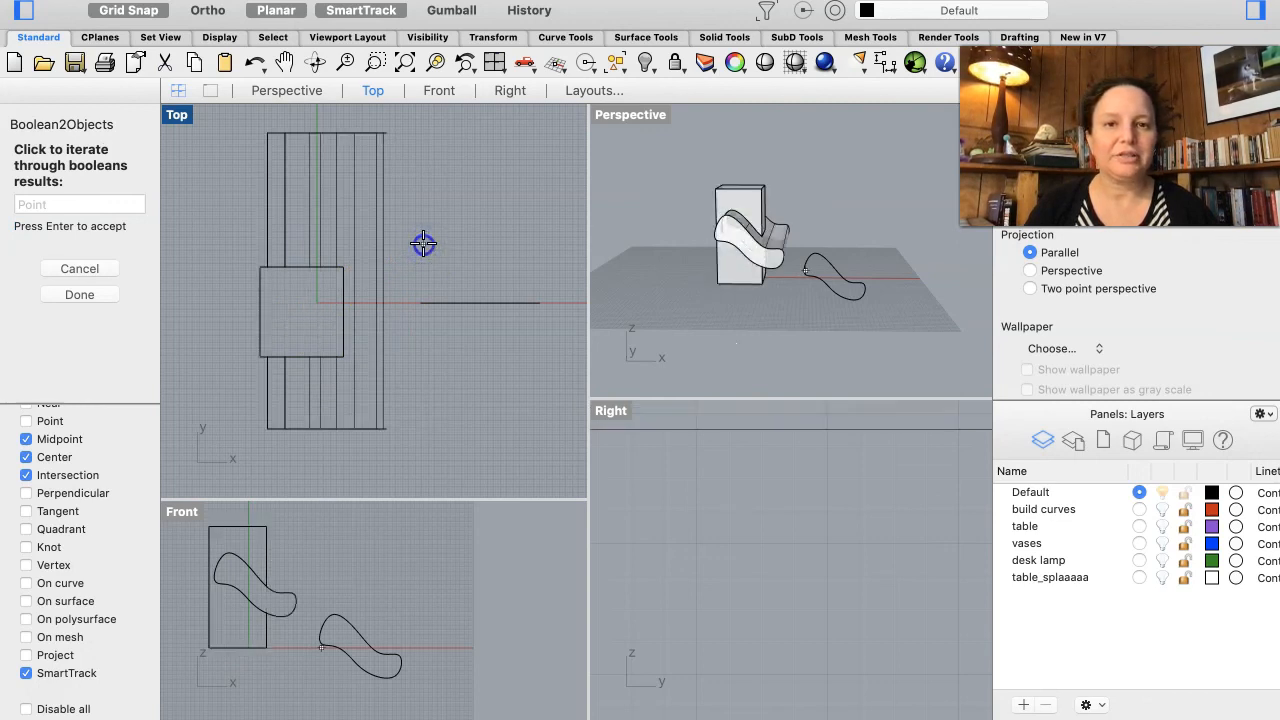
{"action": "left_click", "coordinate": [423, 243]}
{"action": "left_click", "coordinate": [423, 243]}
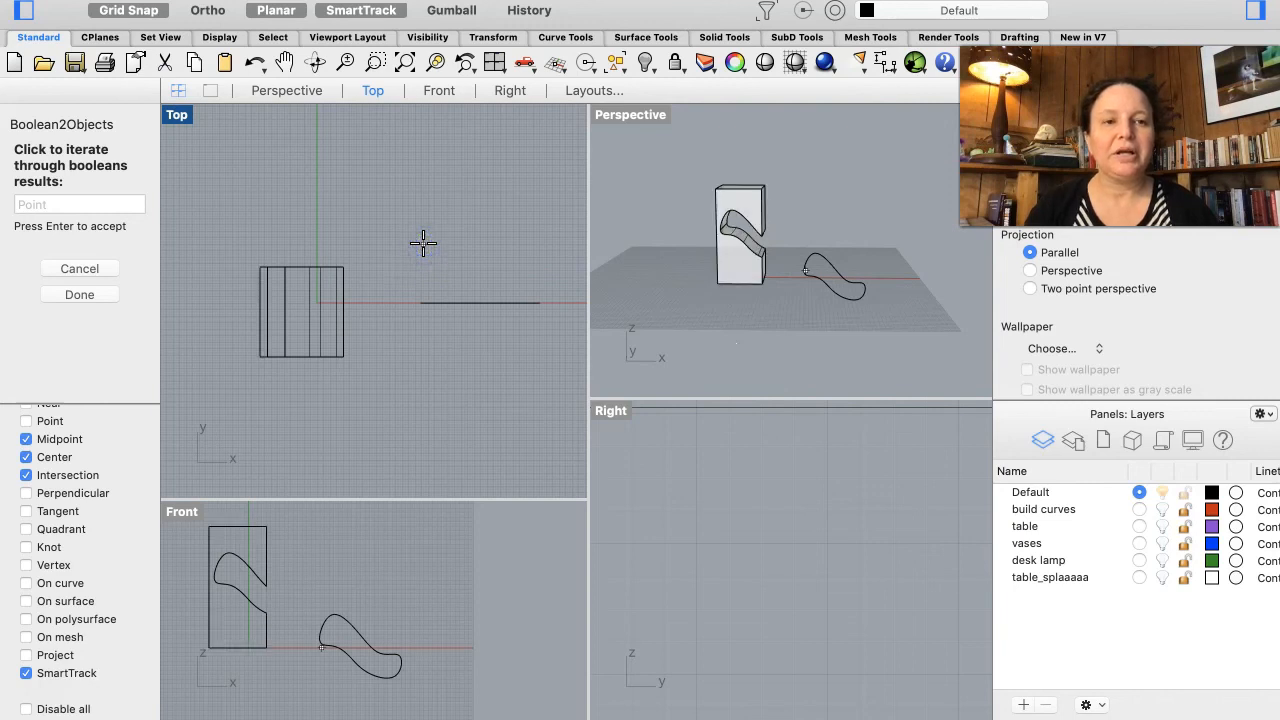
{"action": "left_click", "coordinate": [423, 243]}
{"action": "left_click", "coordinate": [423, 243]}
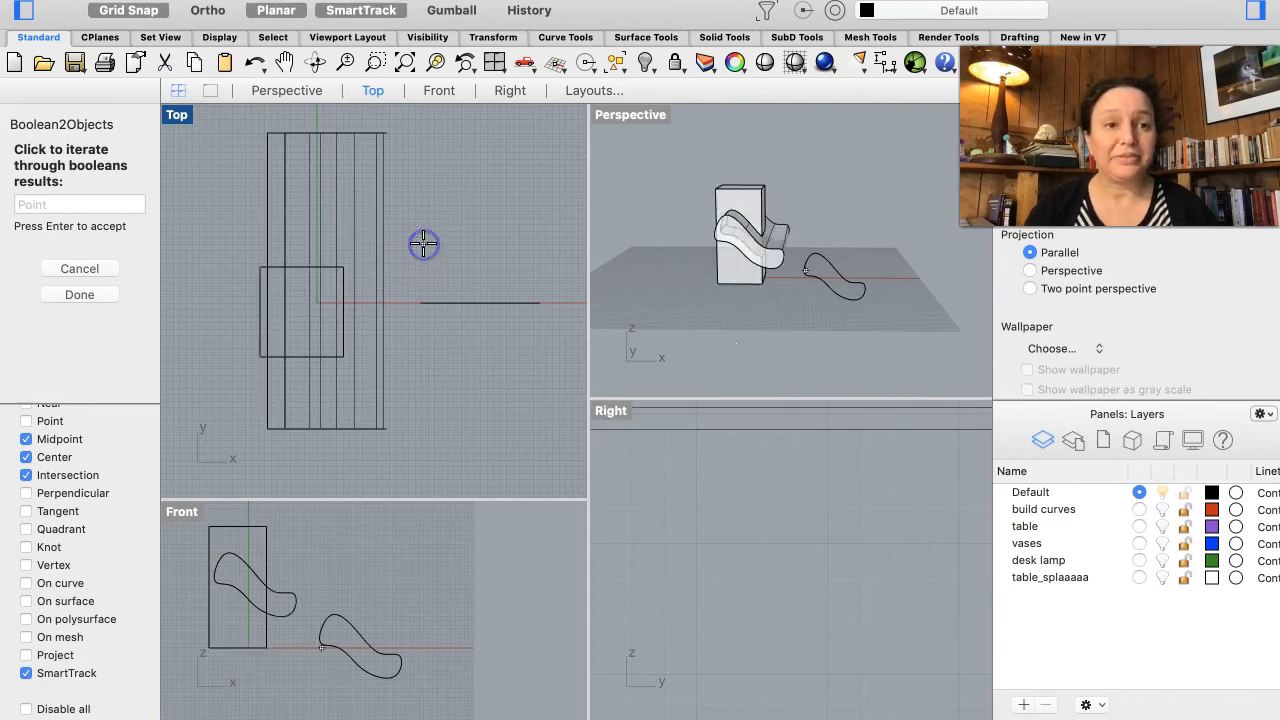
{"action": "left_click", "coordinate": [423, 243]}
{"action": "left_click", "coordinate": [423, 243]}
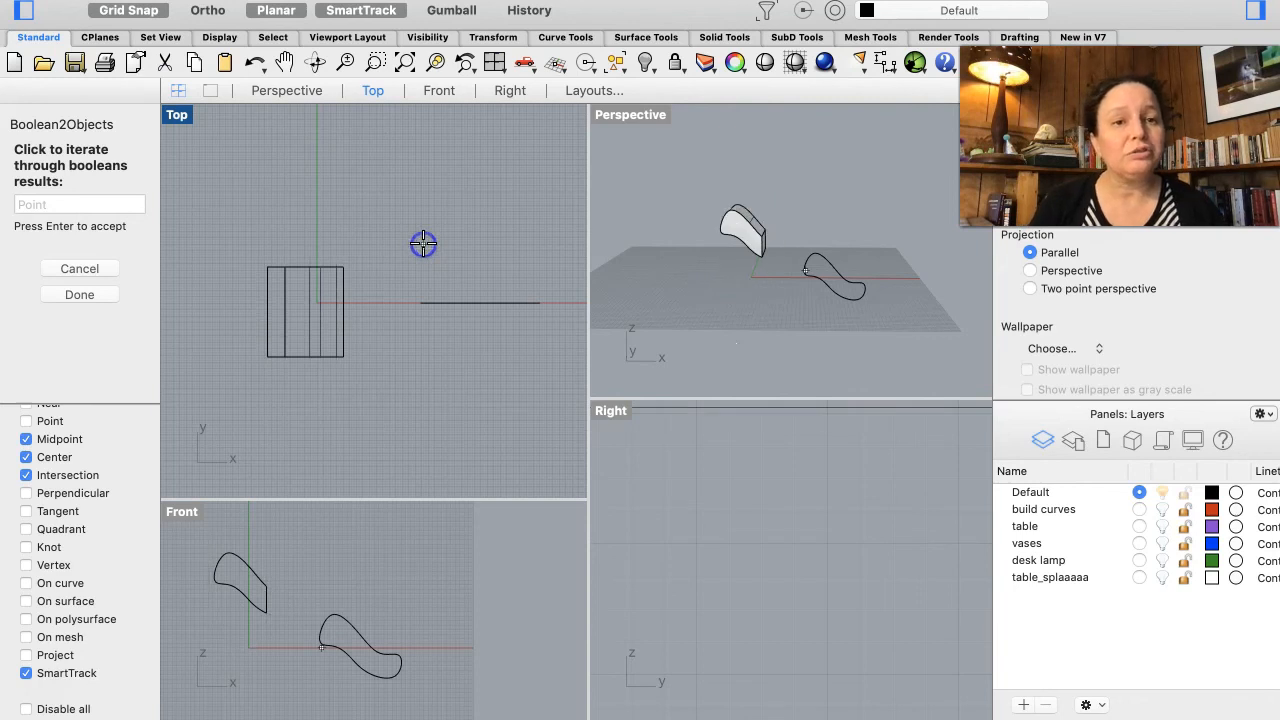
{"action": "left_click", "coordinate": [423, 243]}
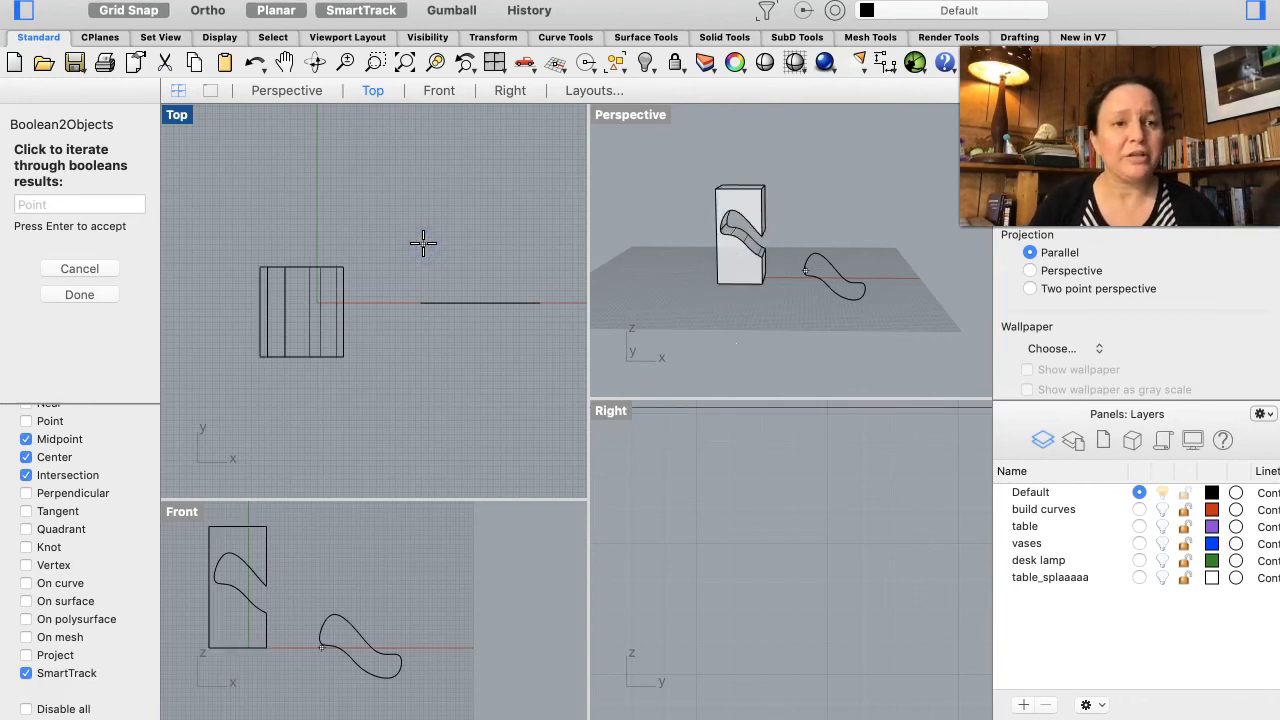